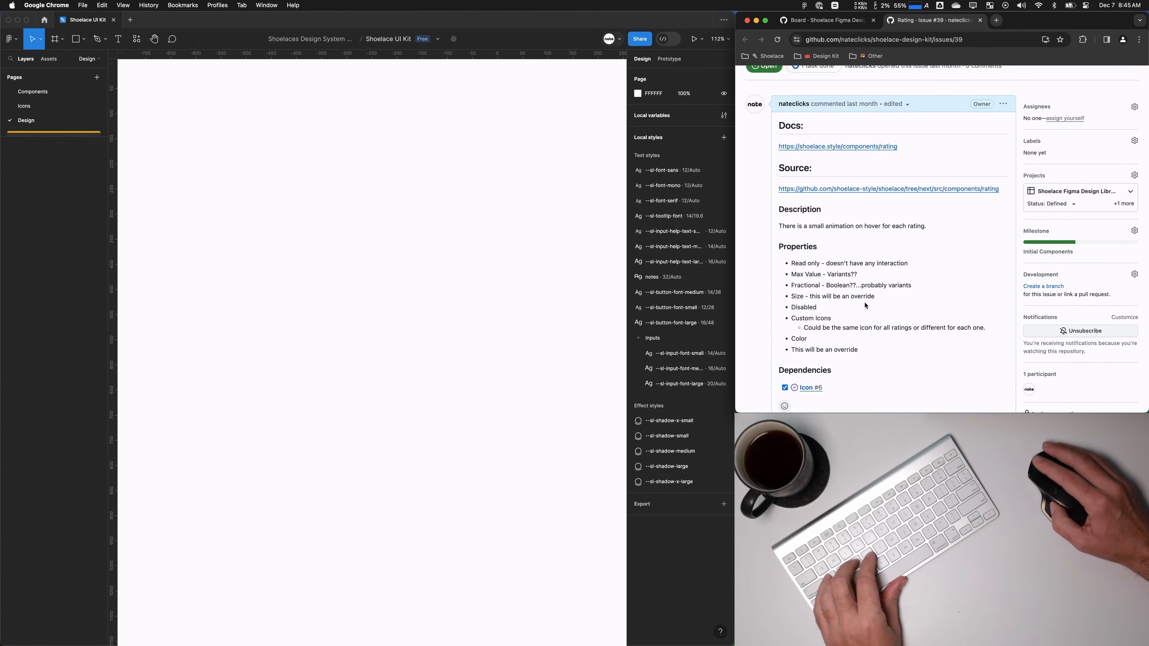
Step: Open the rating documentation and source code links from the issue description in new browser tabs
scroll(879, 348, down, 1)
scroll(877, 340, up, 1)
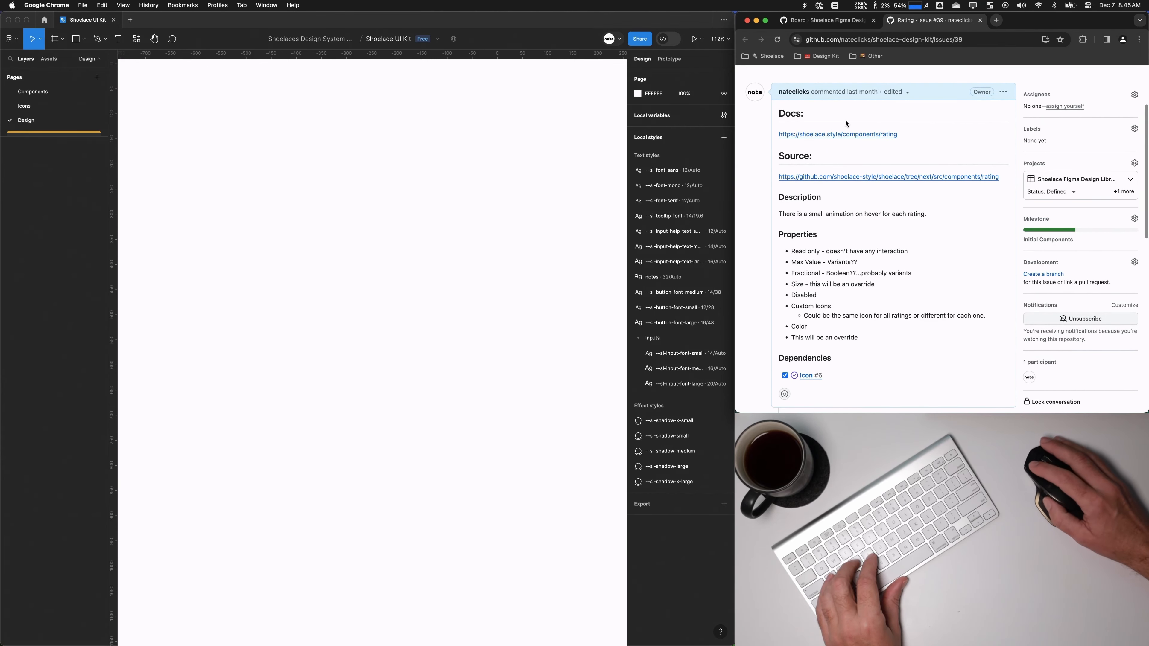
right_click(848, 133)
click(872, 138)
right_click(858, 176)
click(884, 181)
Step: Set the rating issue's project status to In Progress and bring up the Rating documentation page
click(1060, 194)
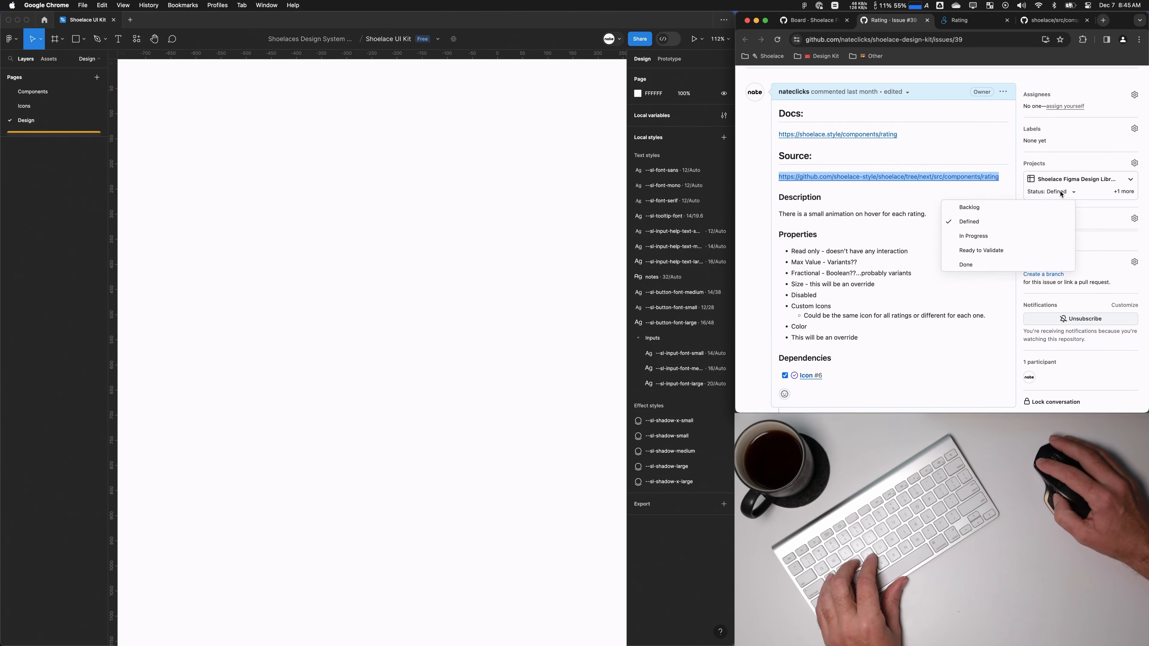
click(973, 238)
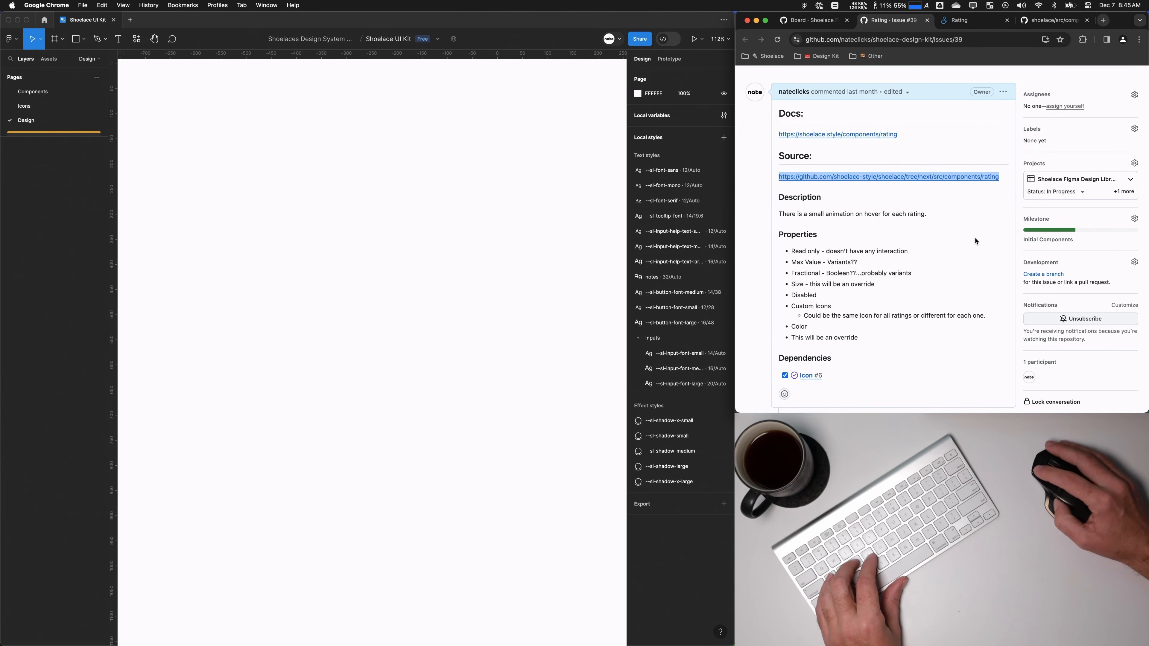
click(927, 21)
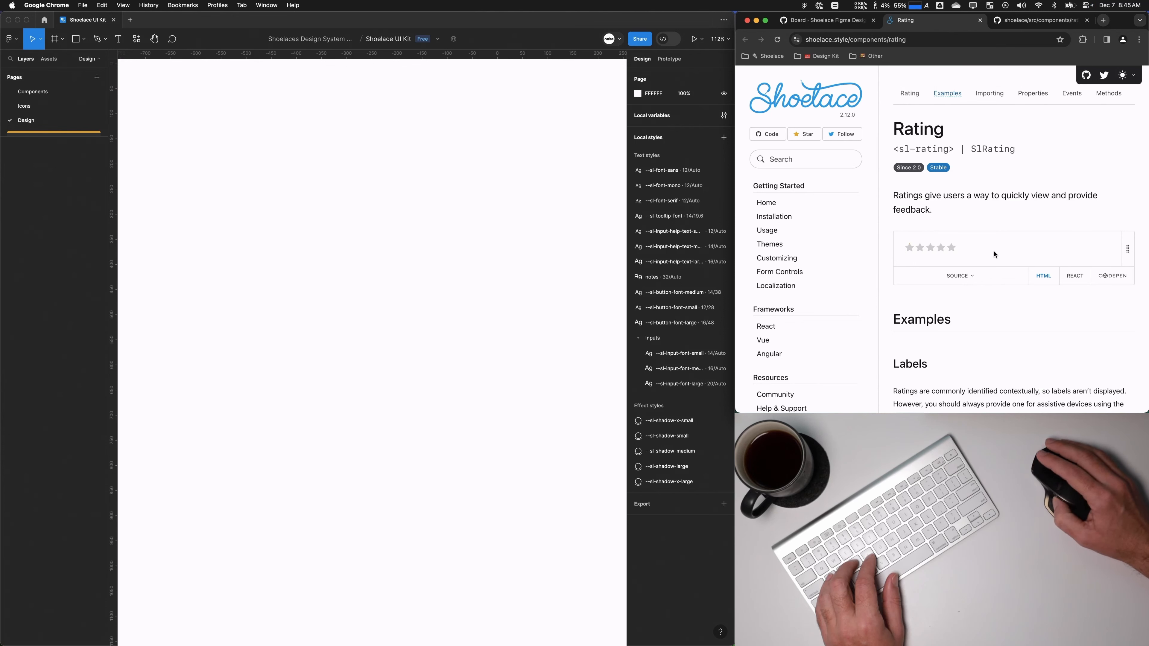
Step: Switch to Figma, search the assets for "icon" and place an Icon component instance on the Design page's empty canvas
click(487, 236)
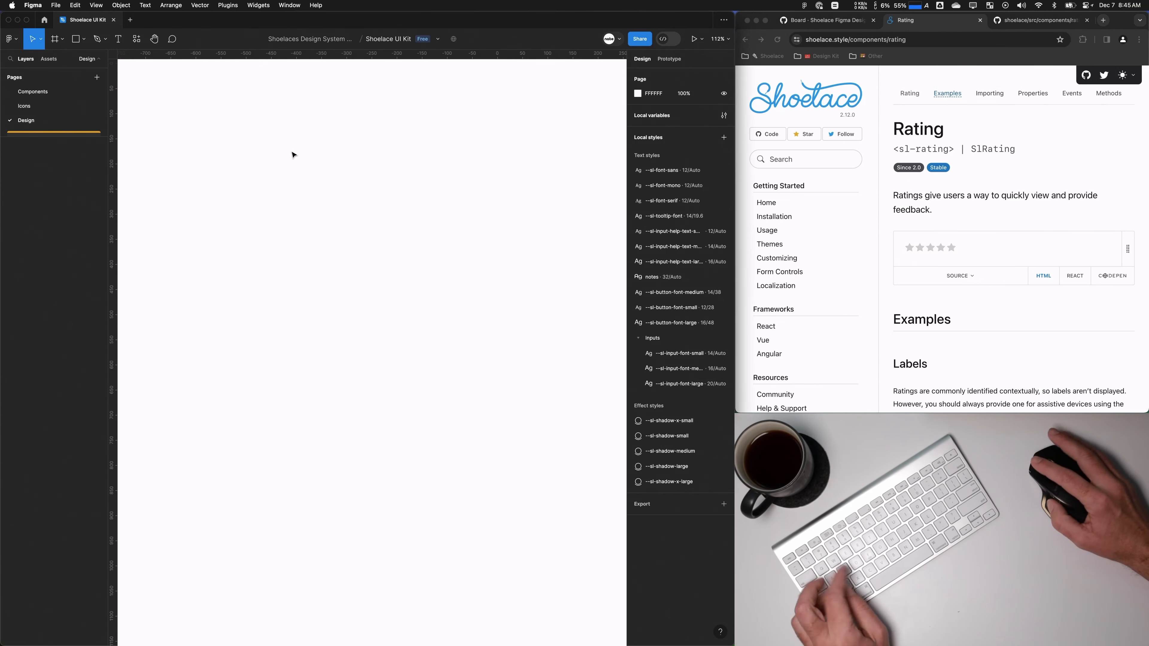
click(49, 60)
click(37, 78)
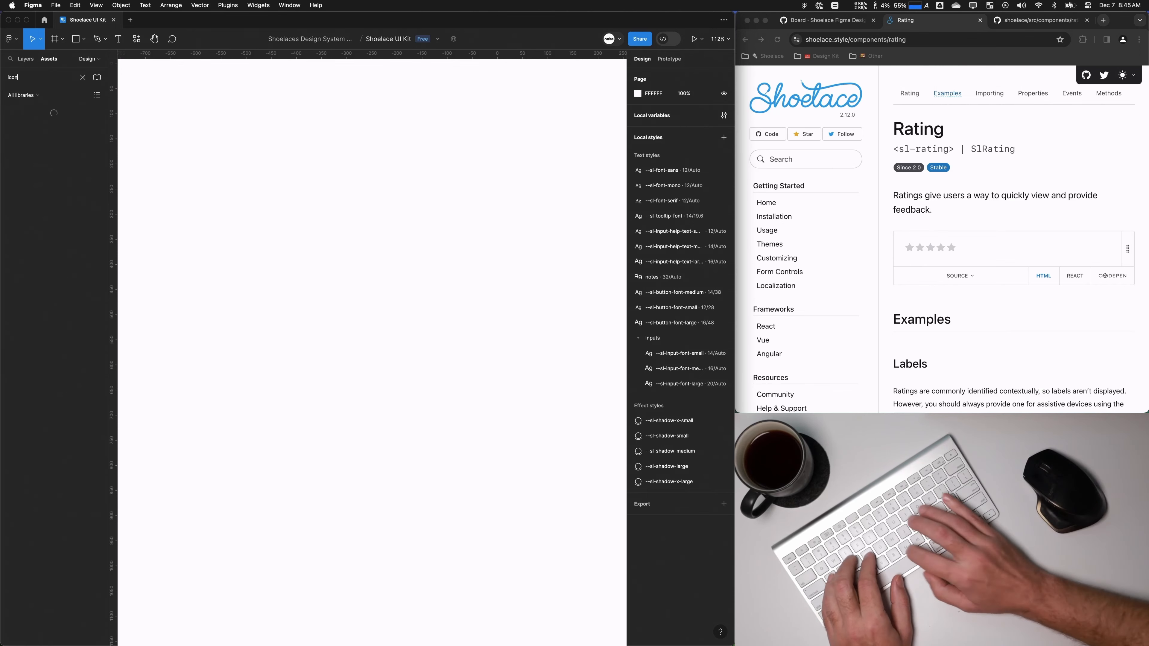
text(icon)
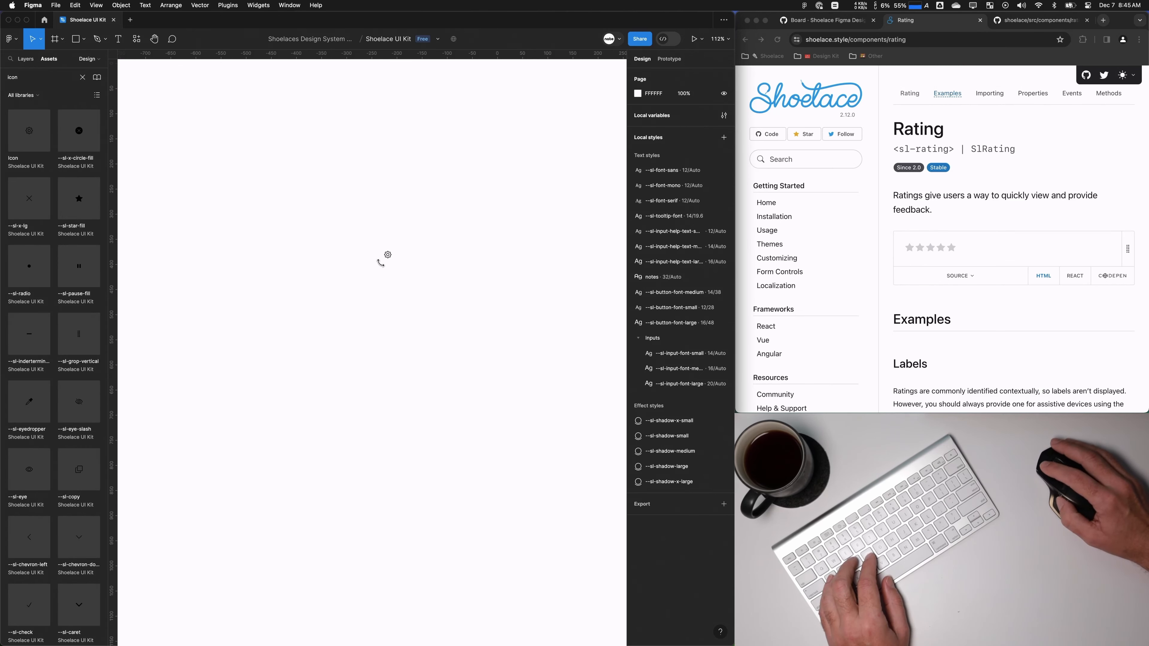
drag(380, 262, 388, 257)
key(shift+1)
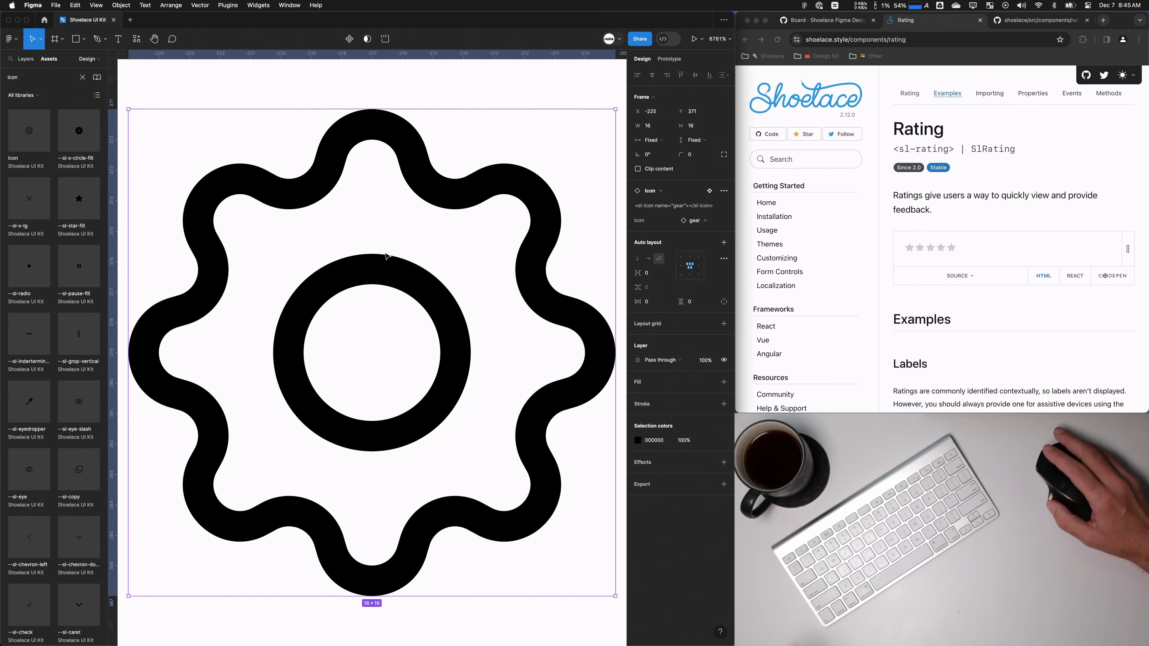
scroll(389, 252, down, 5)
click(25, 59)
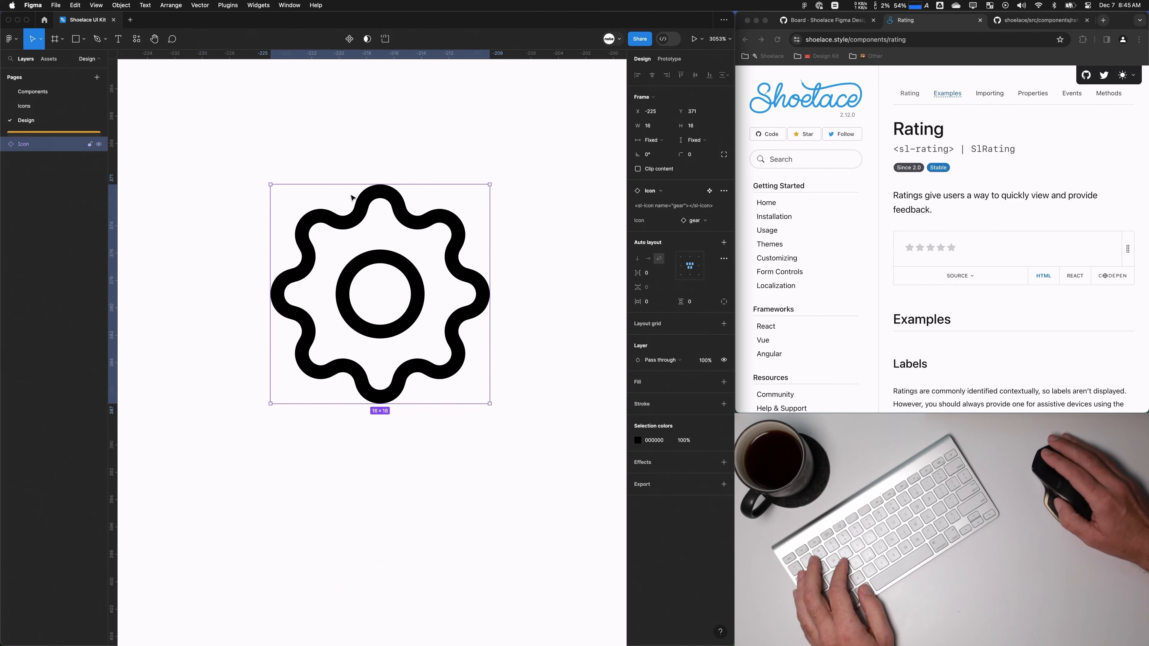
scroll(352, 197, down, 3)
drag(372, 225, 355, 235)
scroll(355, 234, down, 5)
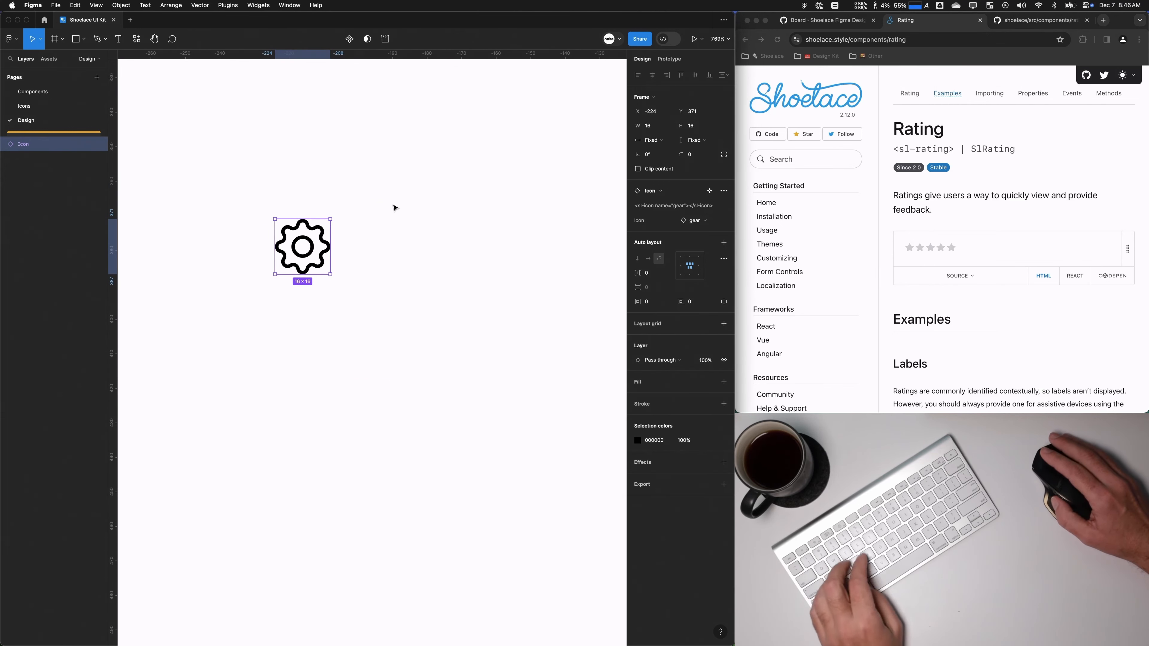
Step: Search the icon choices for "star" and swap the gear icon instance to star-fill
click(713, 206)
click(695, 221)
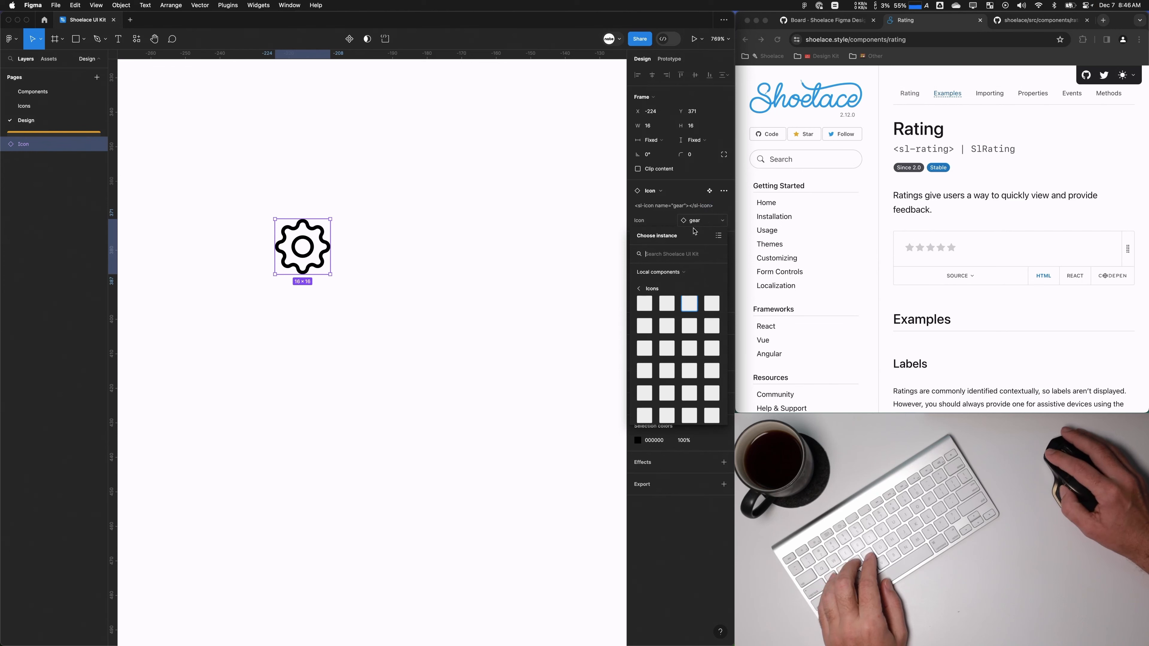
text(star)
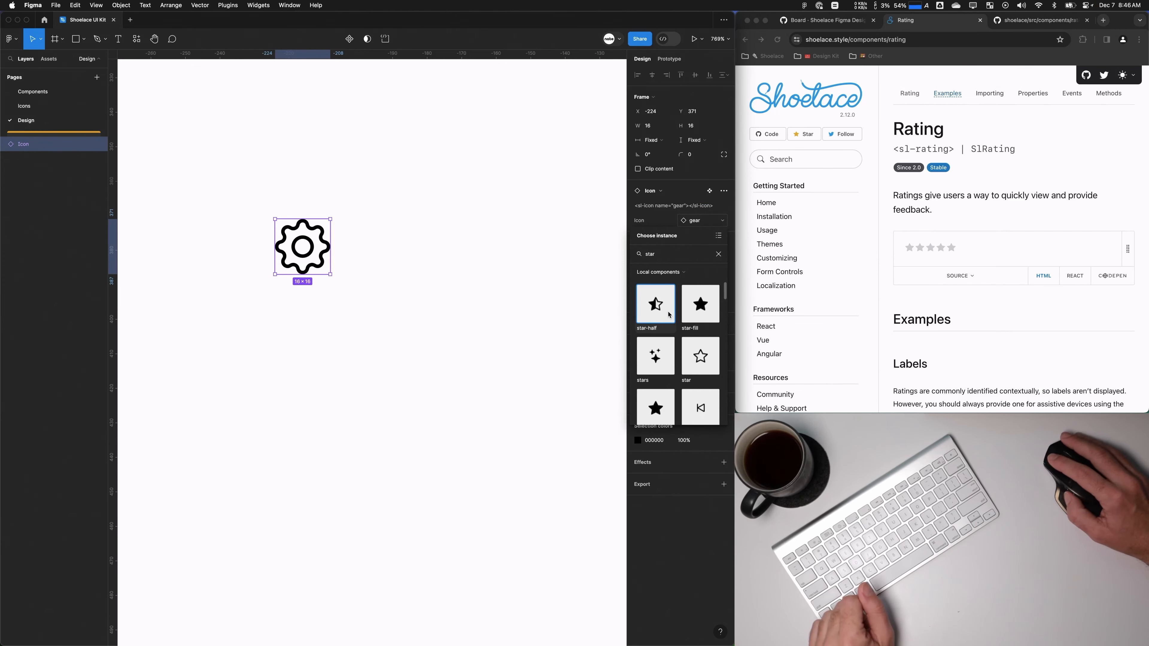
click(700, 304)
scroll(459, 291, left, 1)
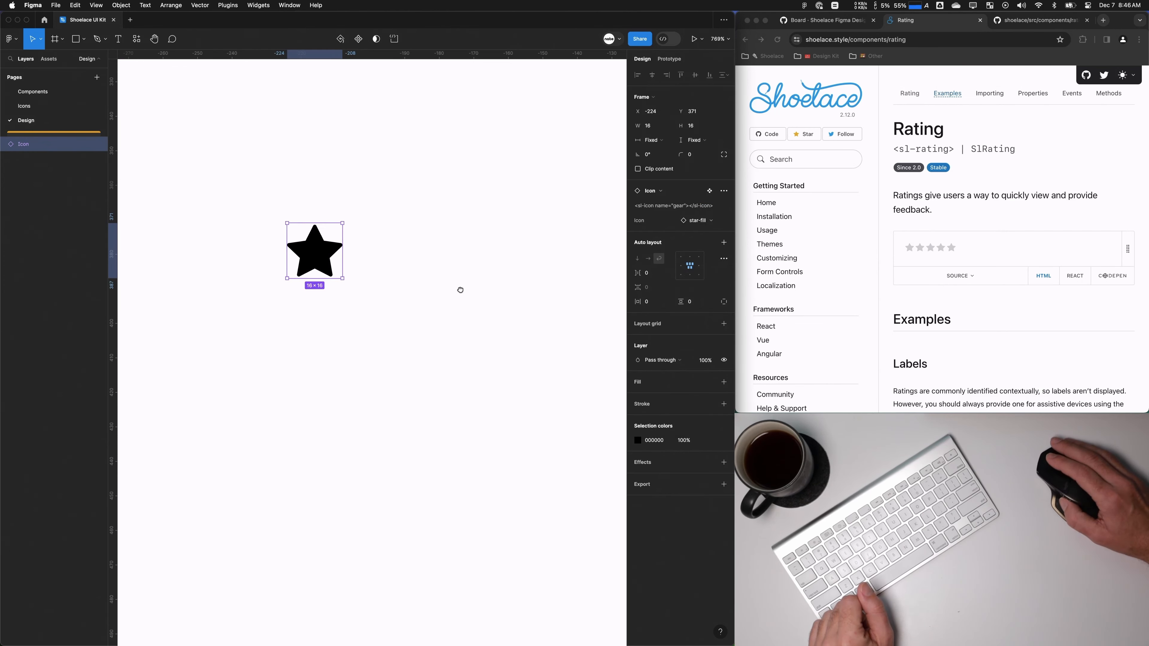
Step: Open rating.styles.ts in the source repository for the symbol colors and recolor the star icon with --sl-color-neutral-300
click(1035, 20)
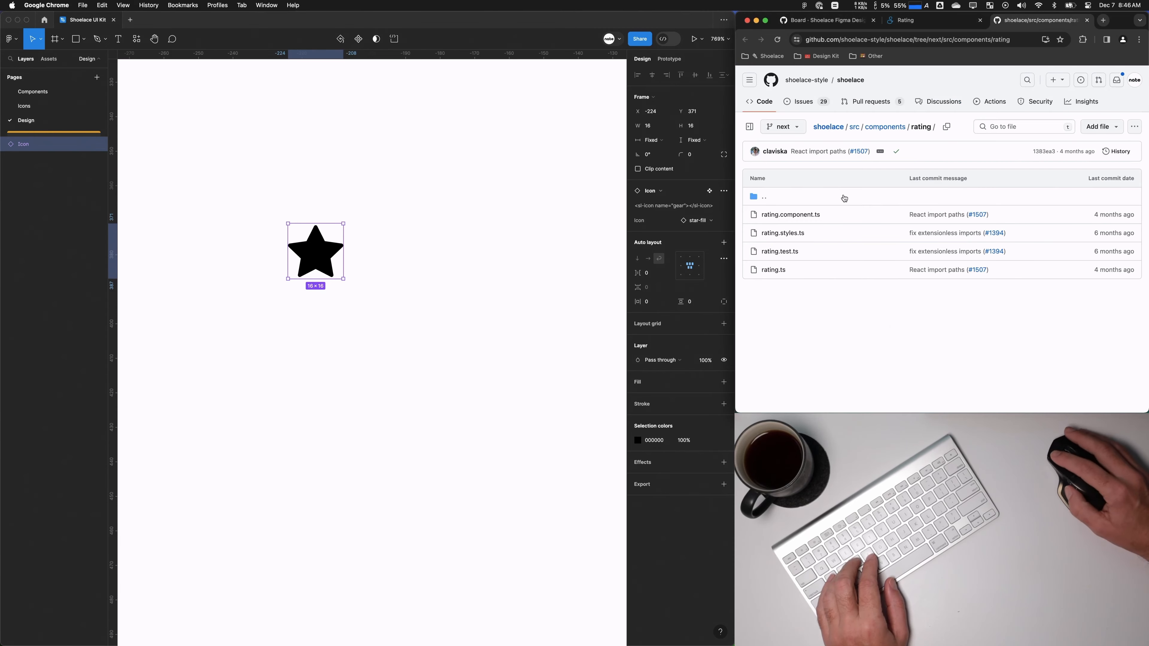
click(788, 236)
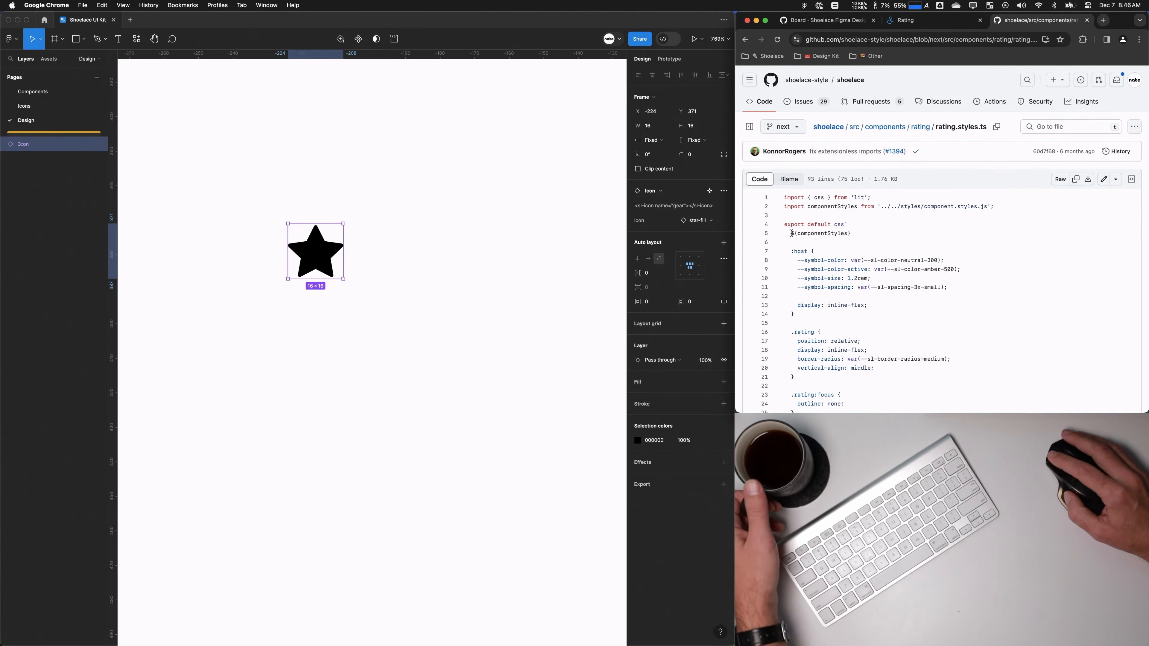
click(633, 439)
click(637, 440)
click(562, 387)
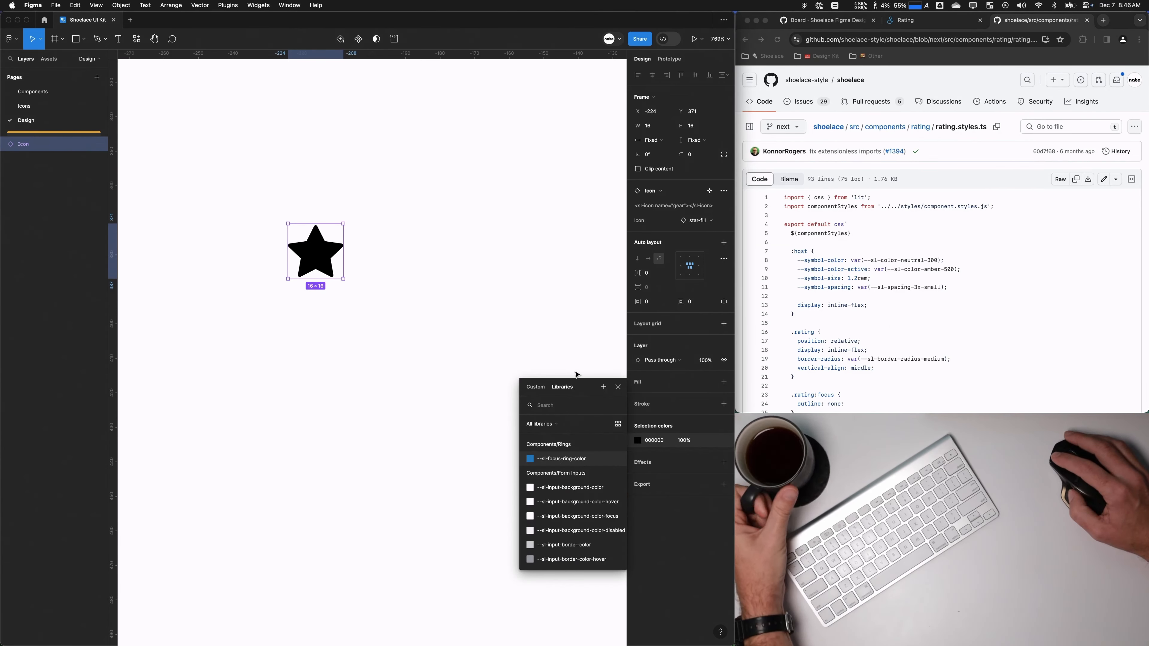
text(ne)
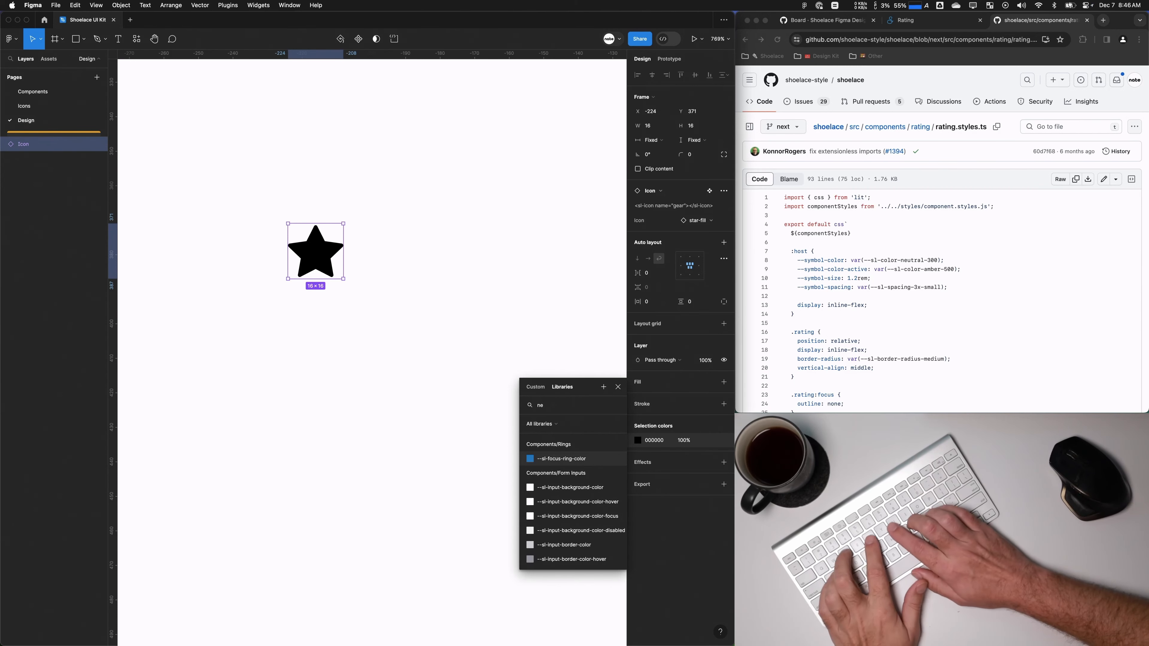
text(utral)
click(580, 501)
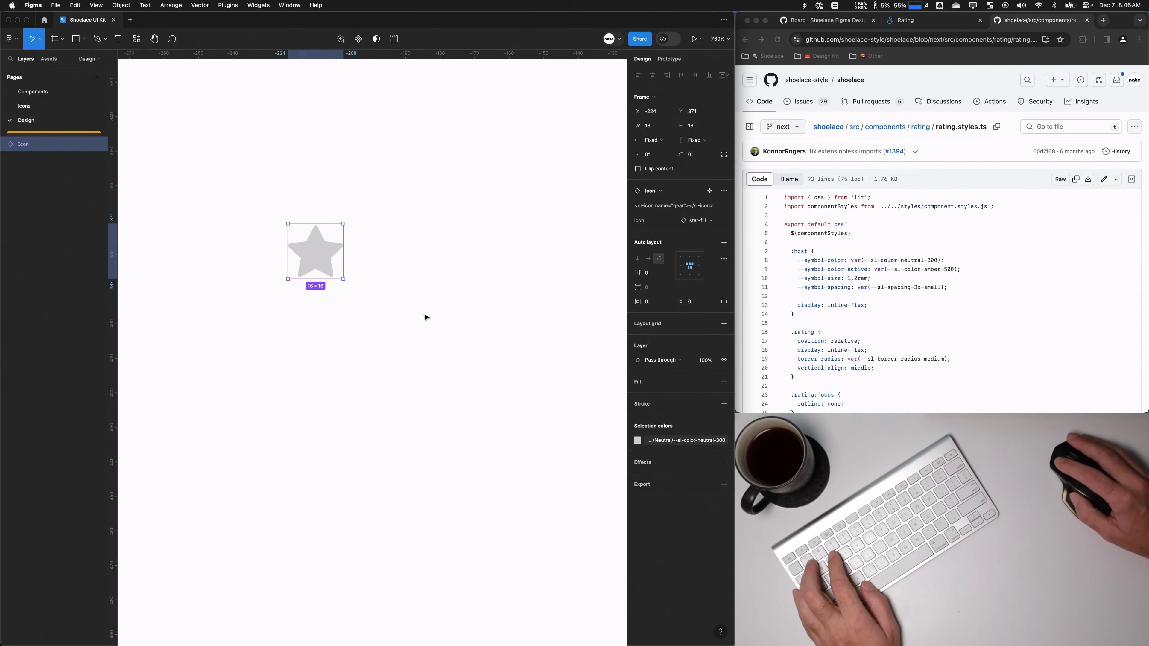
Step: Turn the gray star icon into a component and rename it Star
drag(322, 259, 370, 261)
click(427, 279)
click(329, 234)
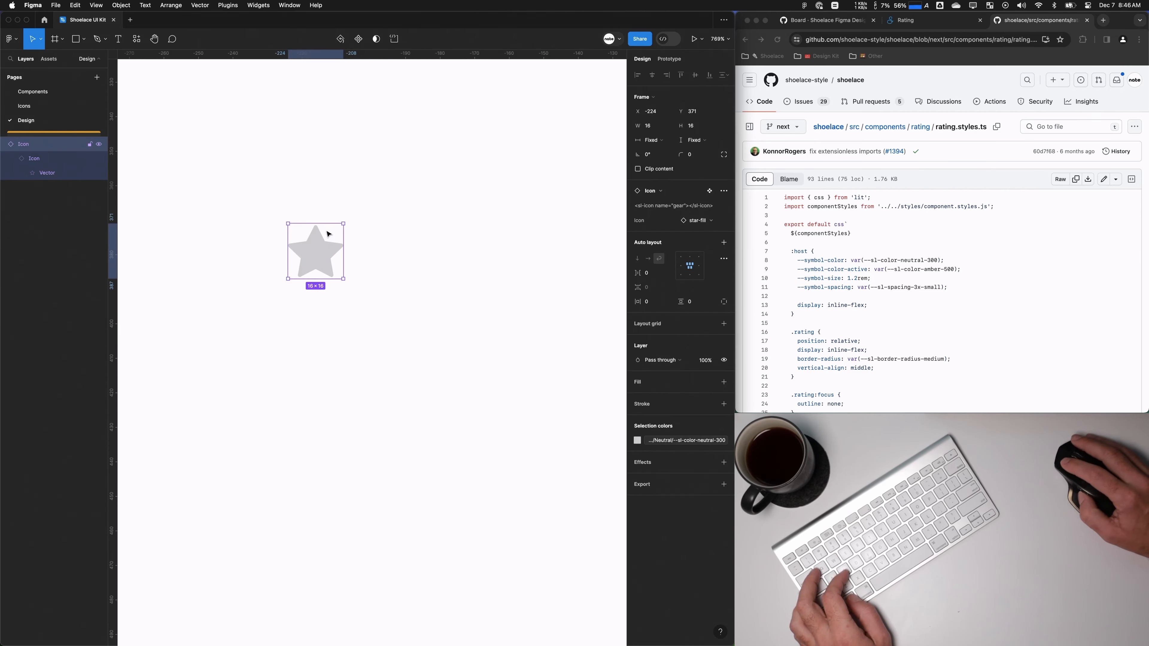
click(359, 39)
double_click(302, 222)
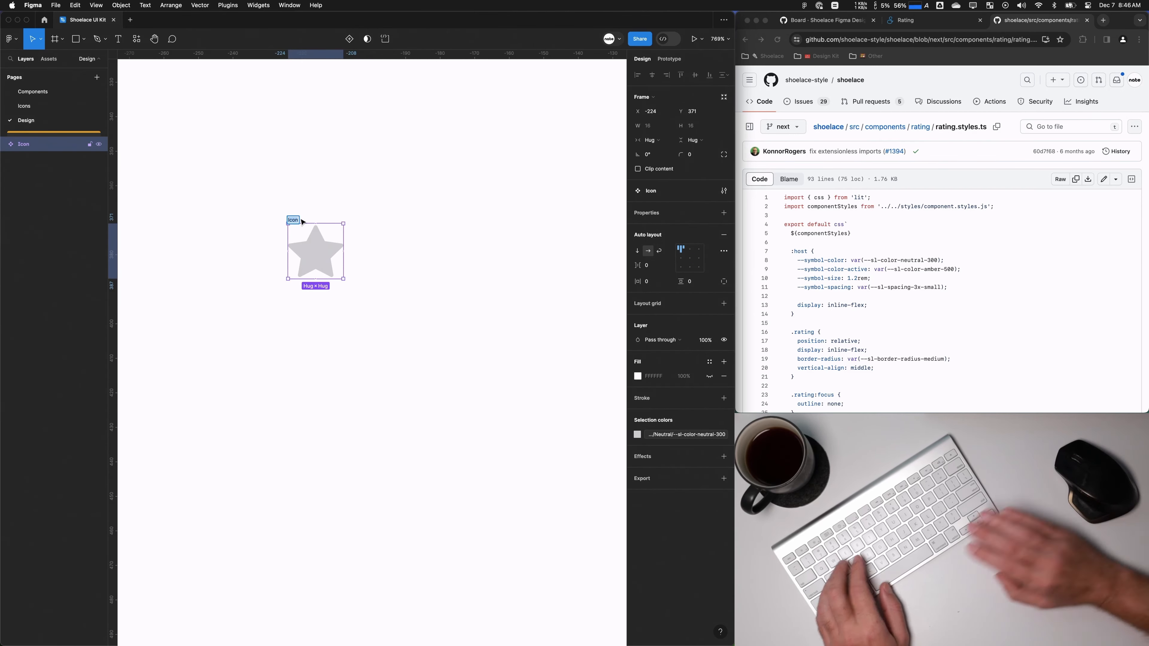
text(Star)
key(Return)
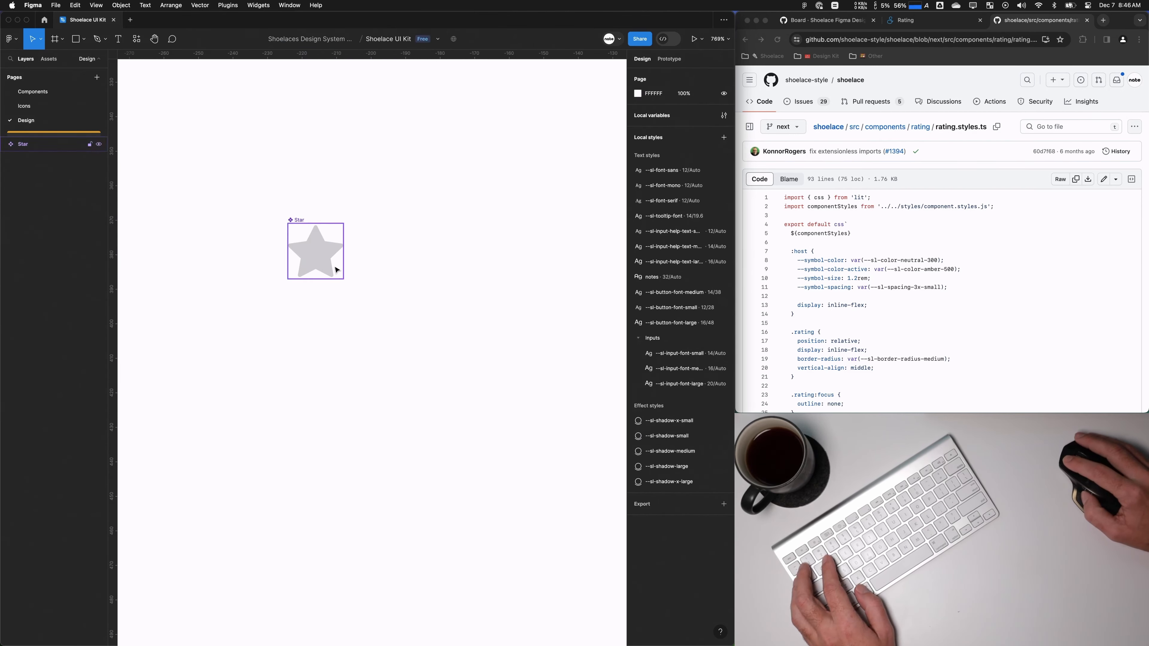
Step: Add a variant named Selected to the Star component and rename the variant property State
click(349, 39)
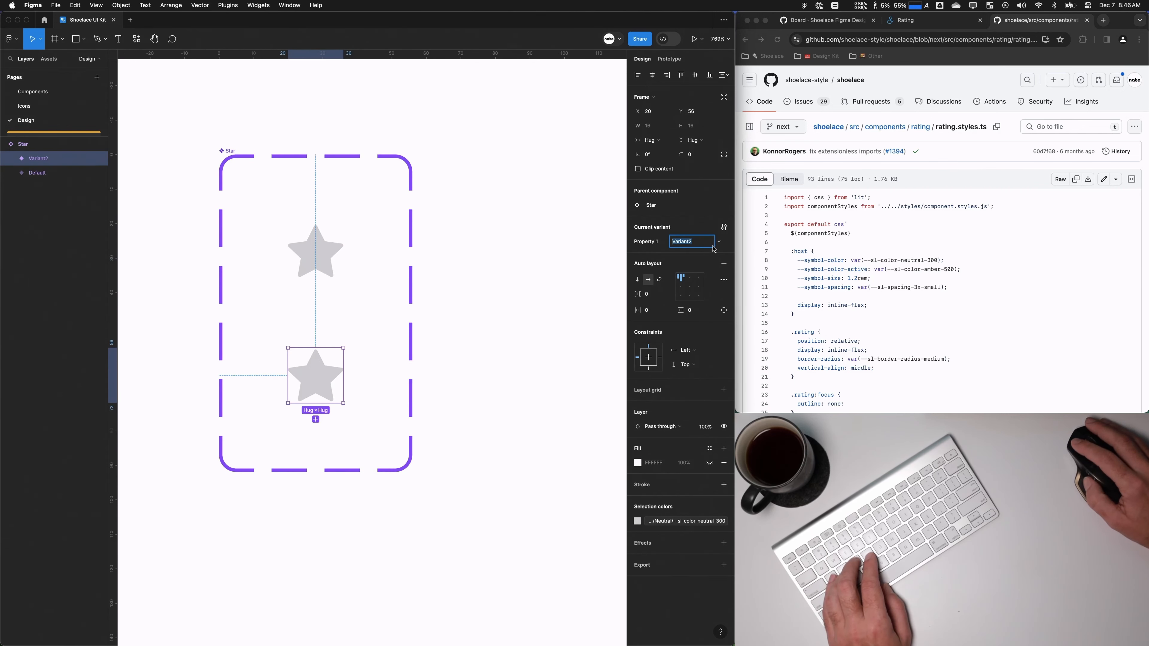
text(Selected)
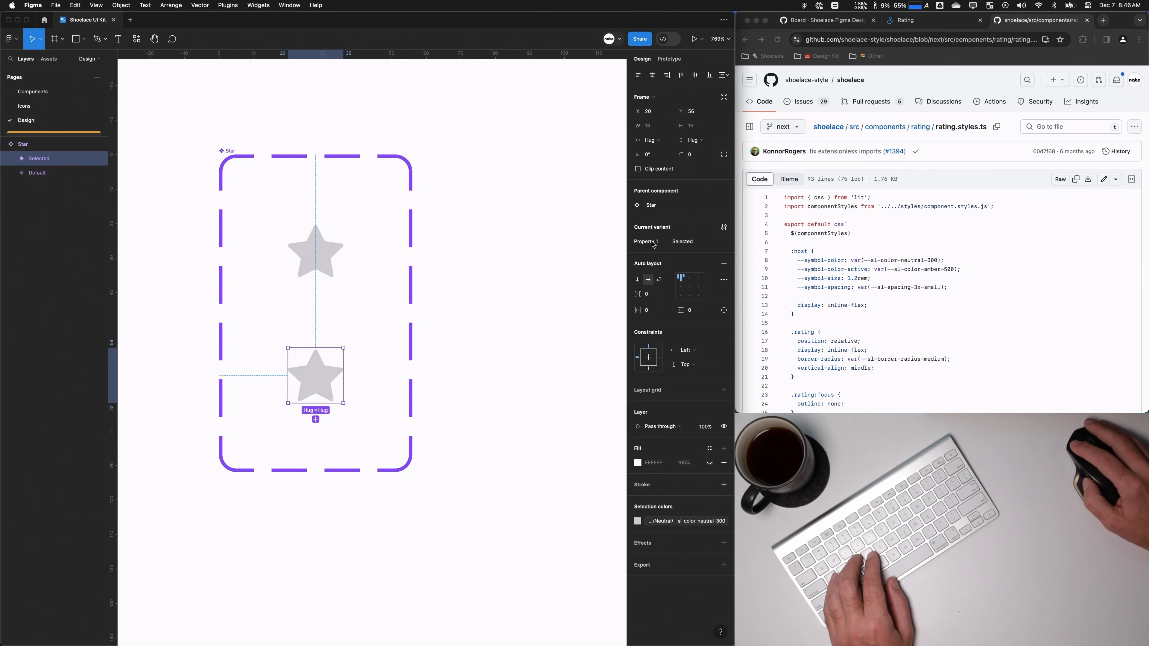
shift+click(52, 178)
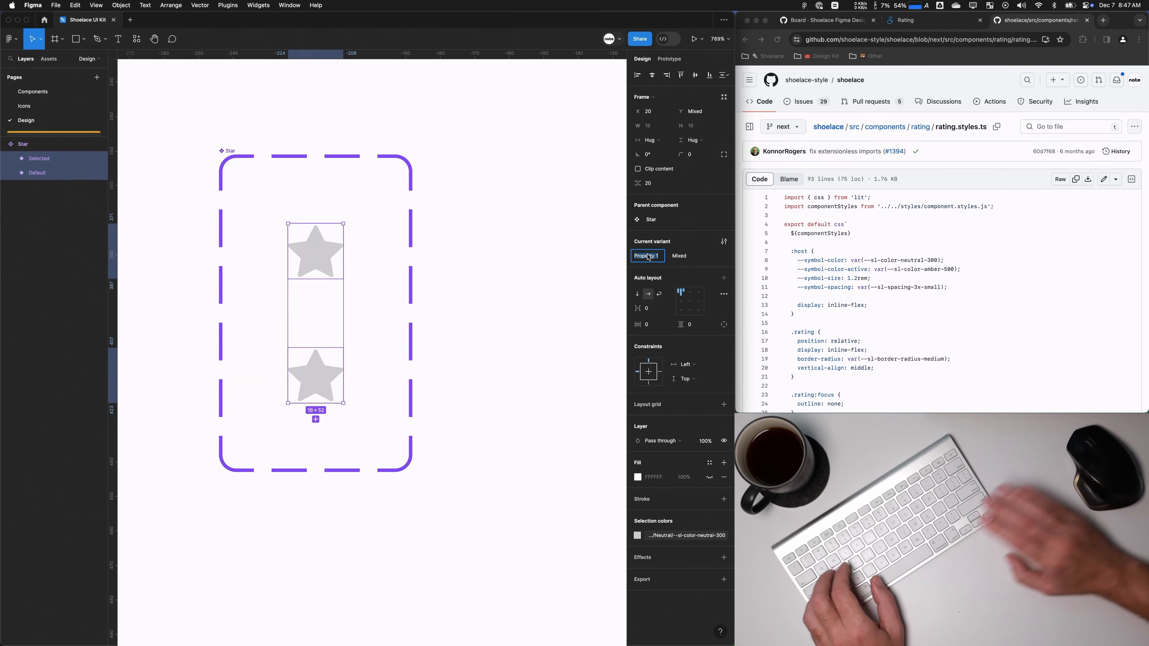
Step: Recolor the Selected variant's star with --sl-color-amber-500 from the library colors
click(320, 385)
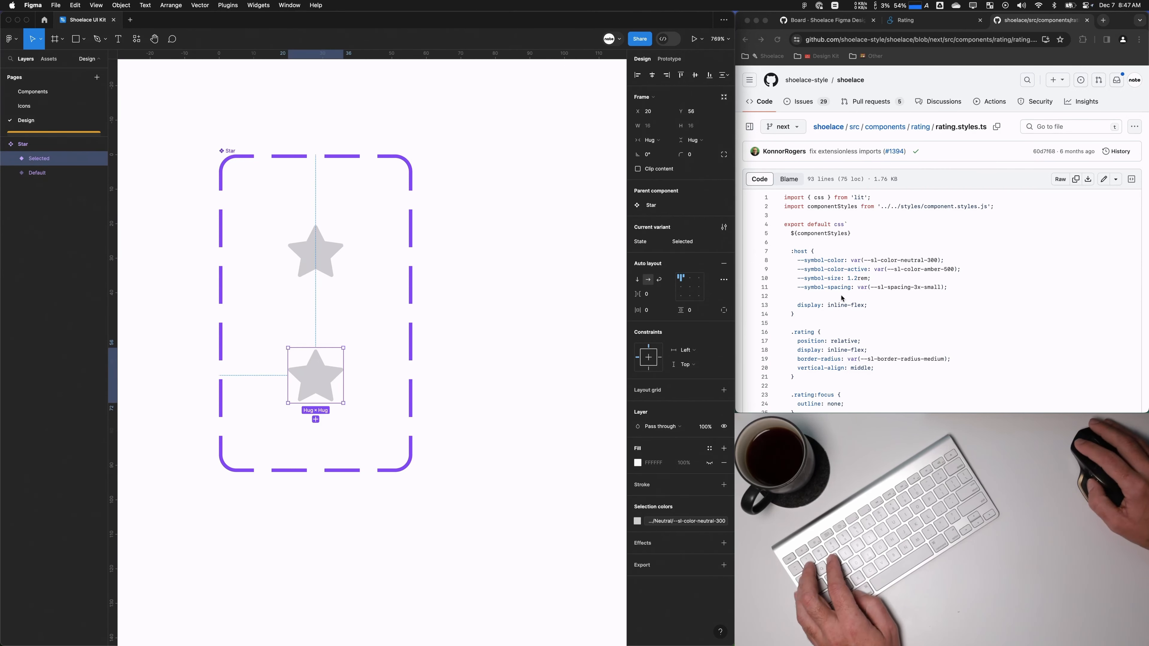
click(683, 520)
text(amber)
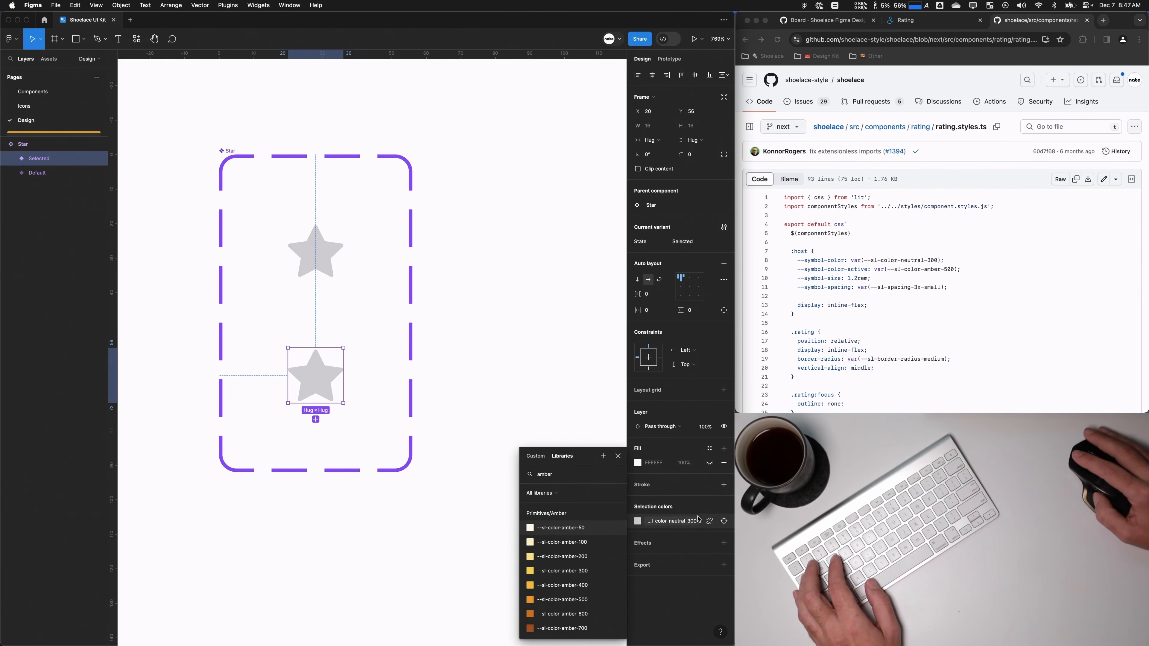
click(566, 601)
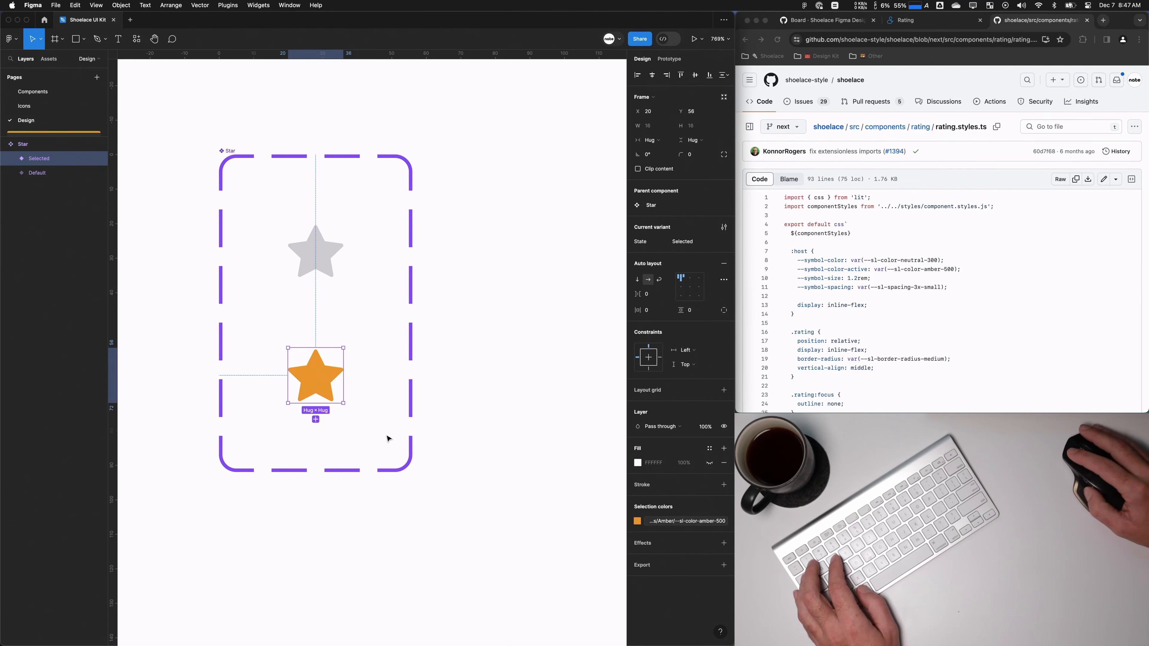
Step: Add a third variant below Selected in the Star component set, and select the Default and Selected variants together
click(315, 419)
click(11, 158)
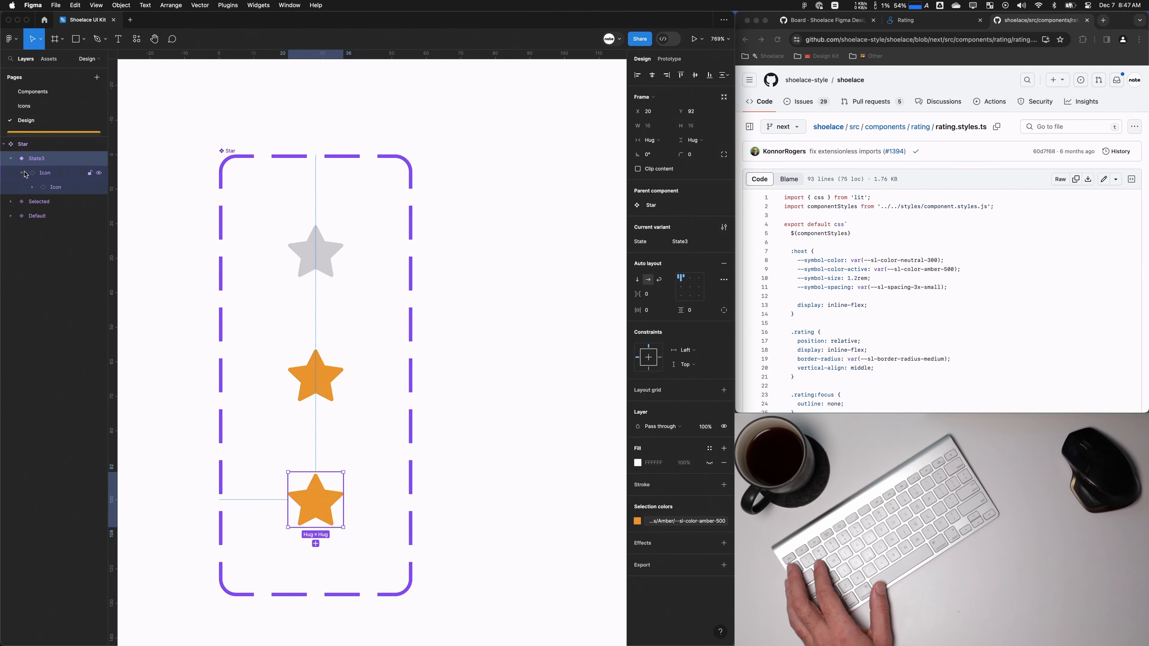
scroll(320, 281, down, 4)
scroll(320, 281, left, 2)
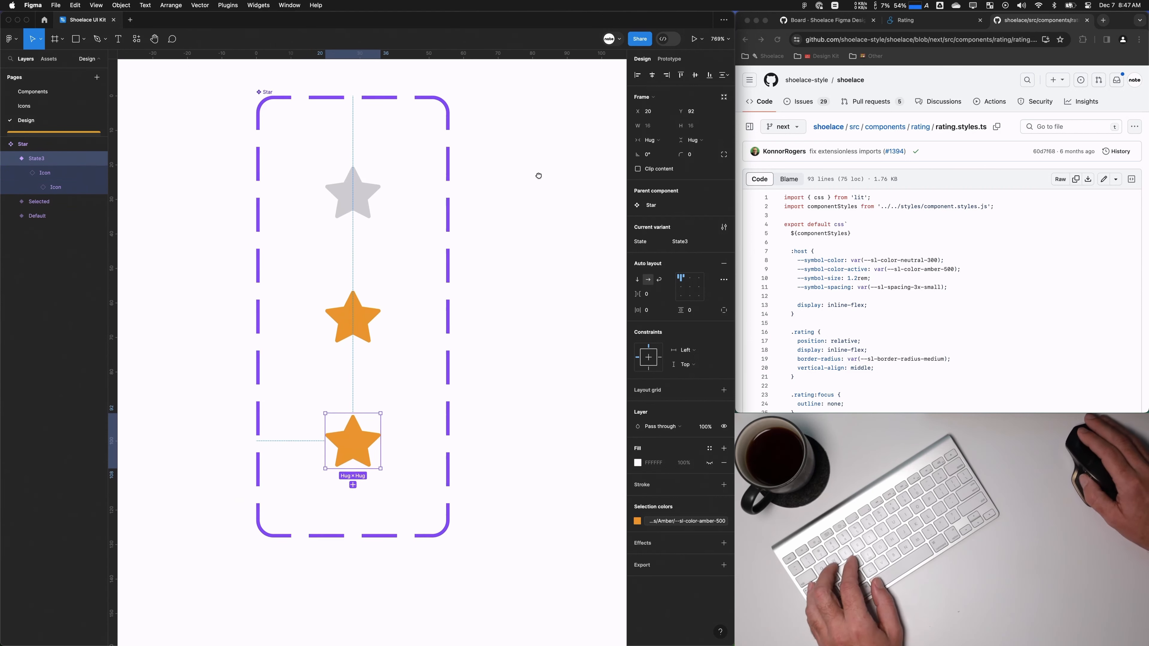
click(370, 172)
shift+click(382, 294)
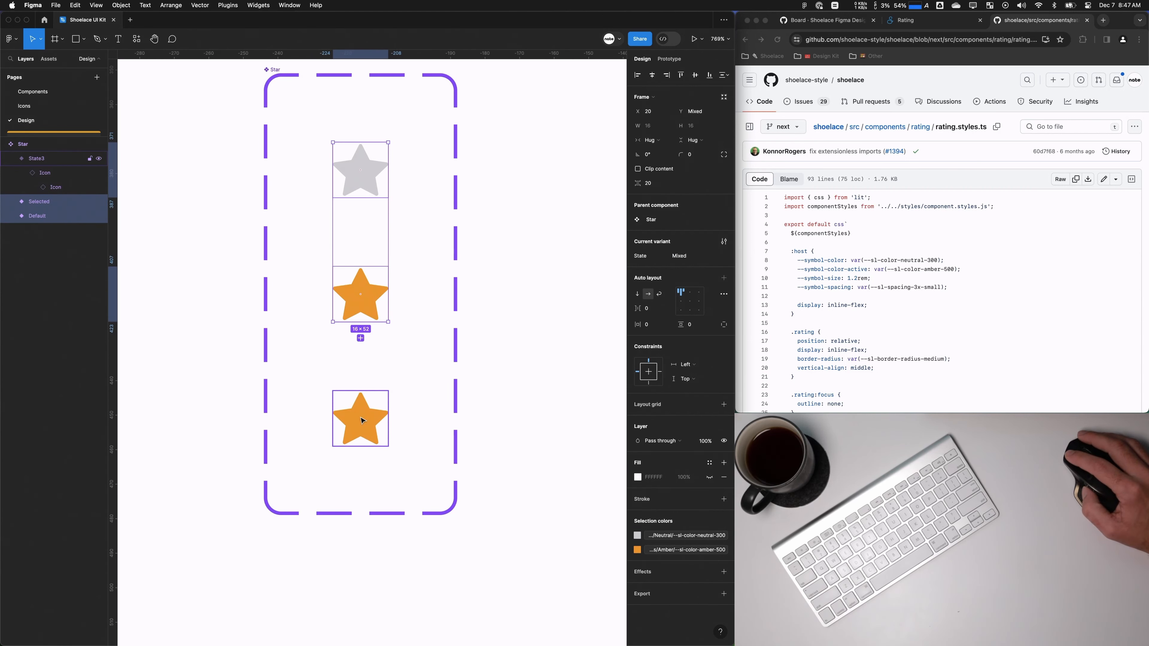
Step: Switch to the browser and search rating.styles.ts for "width" and "height" to check how the star symbols are sized
key(super+Tab)
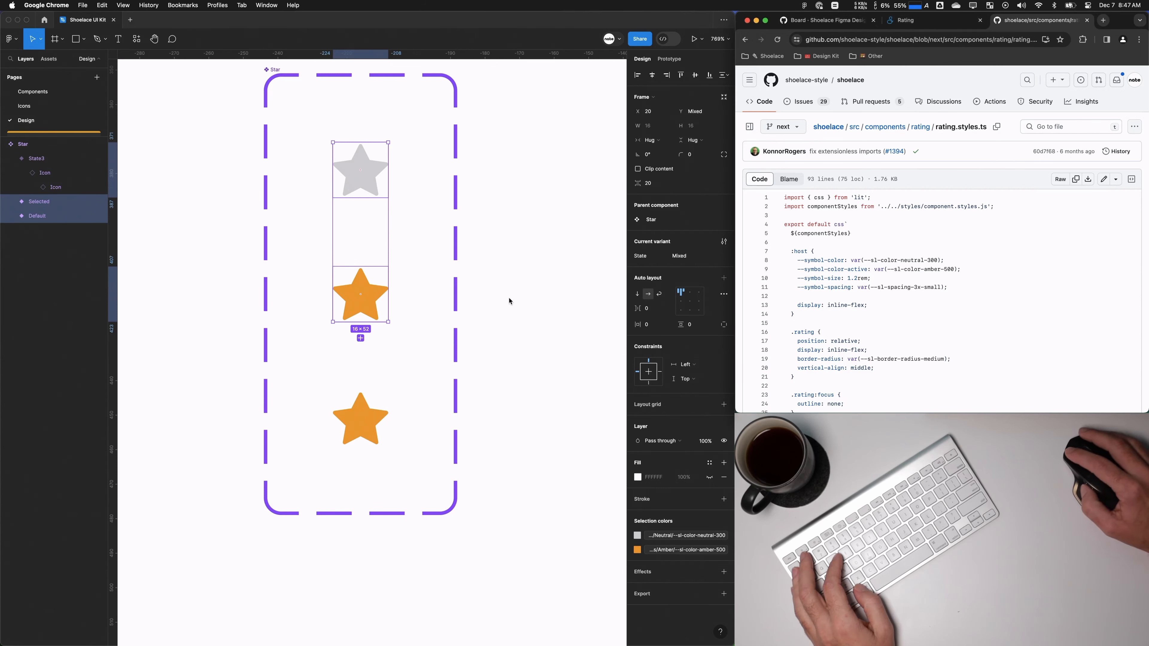
scroll(917, 352, down, 1)
scroll(917, 352, down, 5)
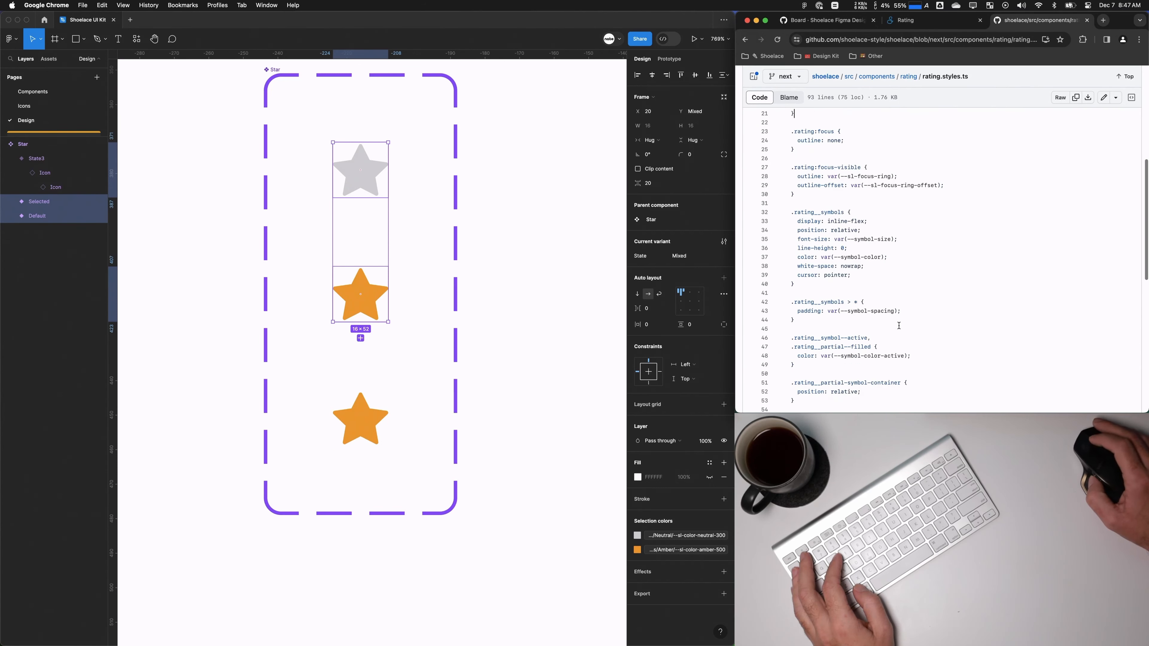
key(super+f)
text(width)
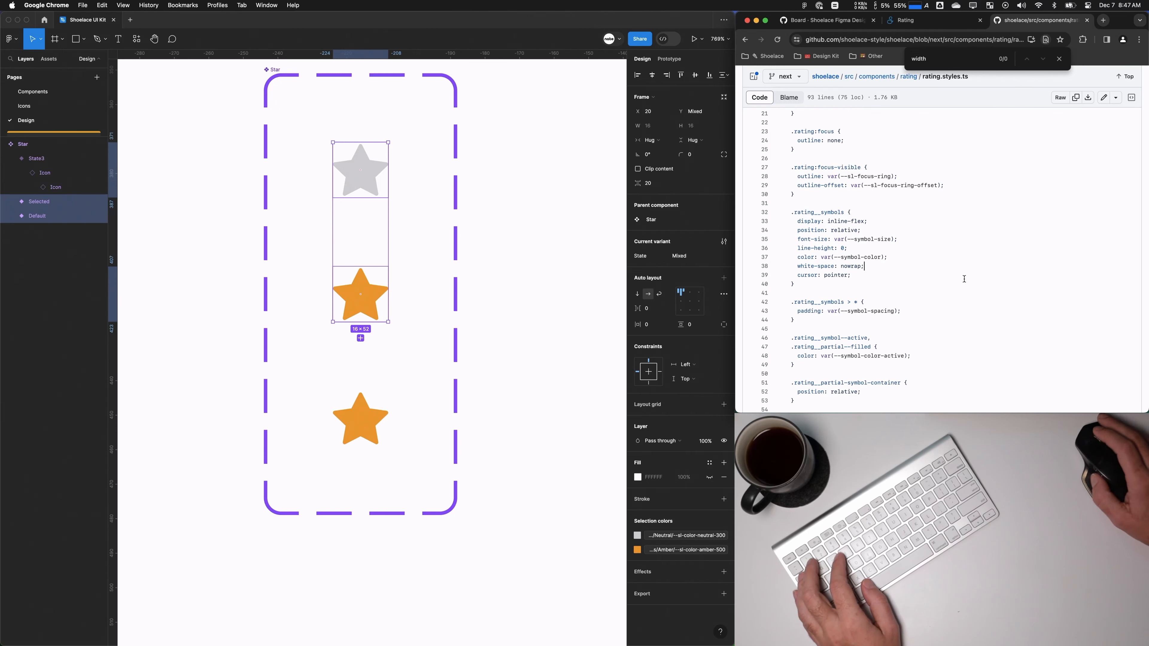
key(BackSpace)
key(BackSpace)
key(BackSpace)
key(BackSpace)
key(BackSpace)
text(heig)
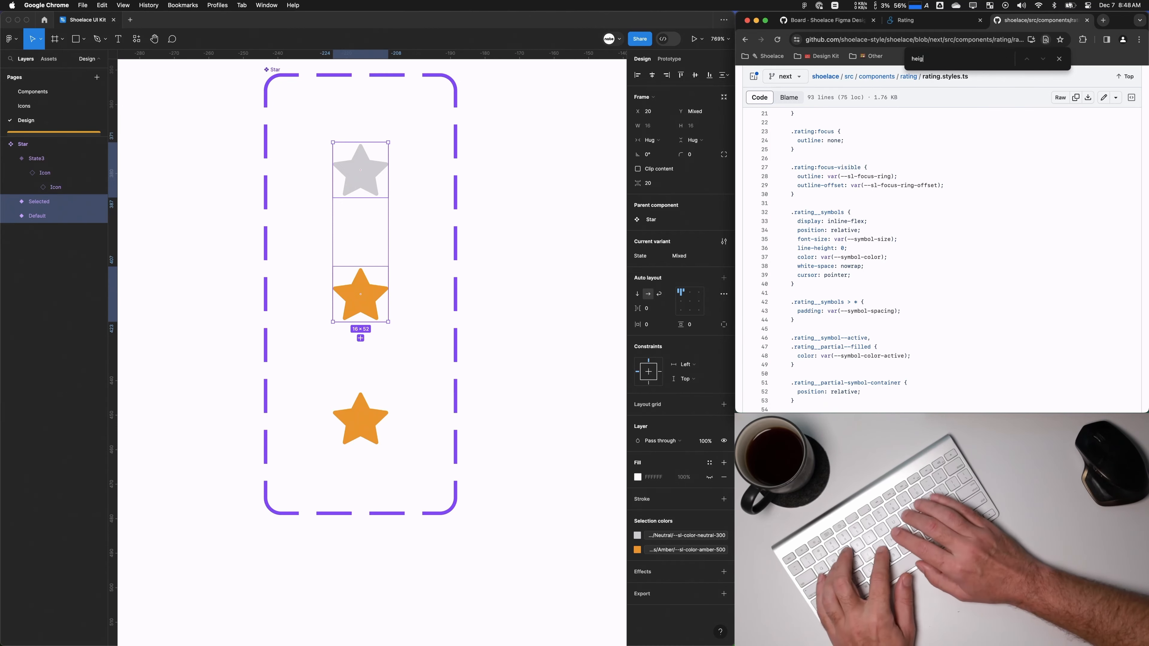
text(ht)
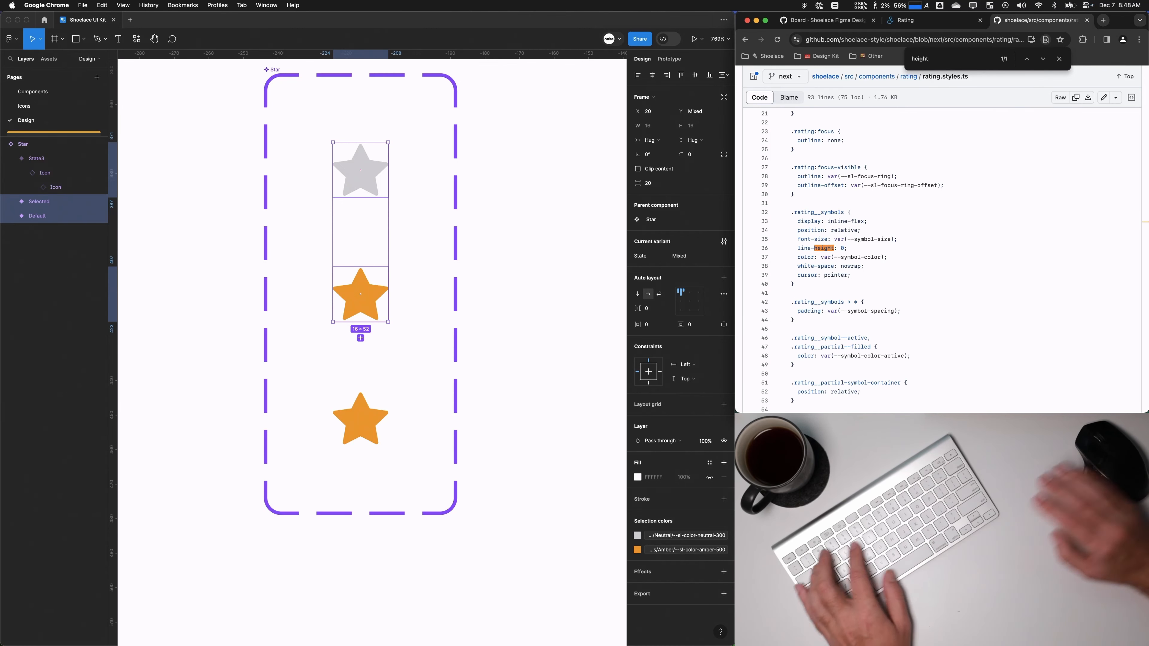
Step: Examine rating.styles.ts for the hover scale rule and the --symbol-size value
scroll(896, 305, down, 5)
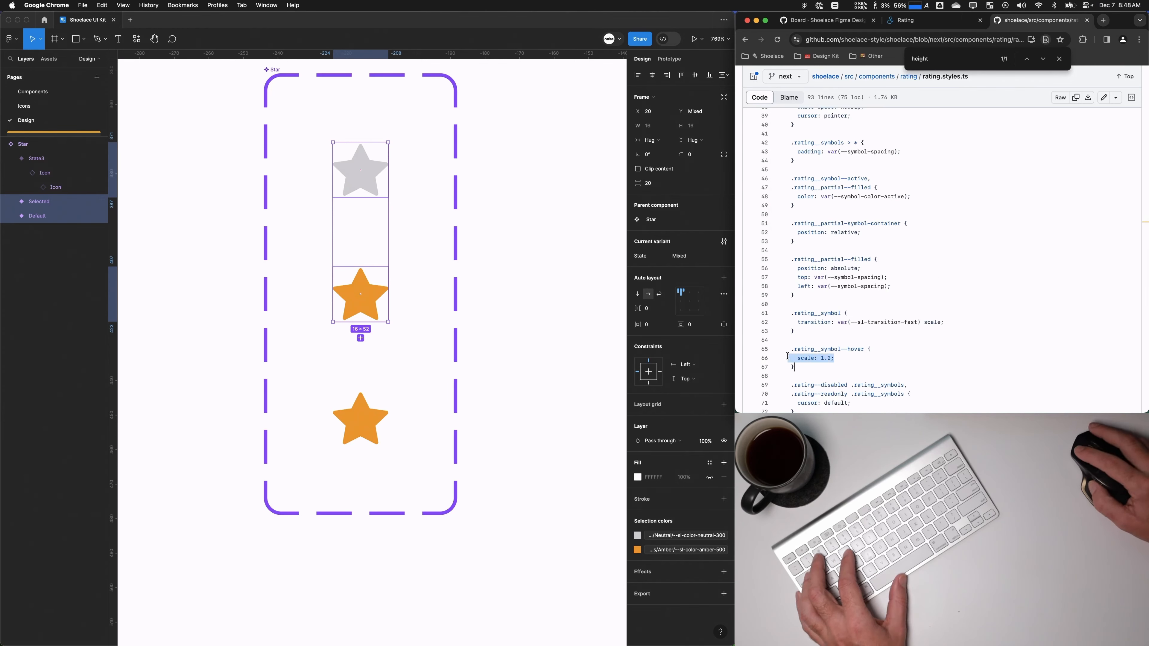
scroll(787, 356, down, 1)
click(957, 325)
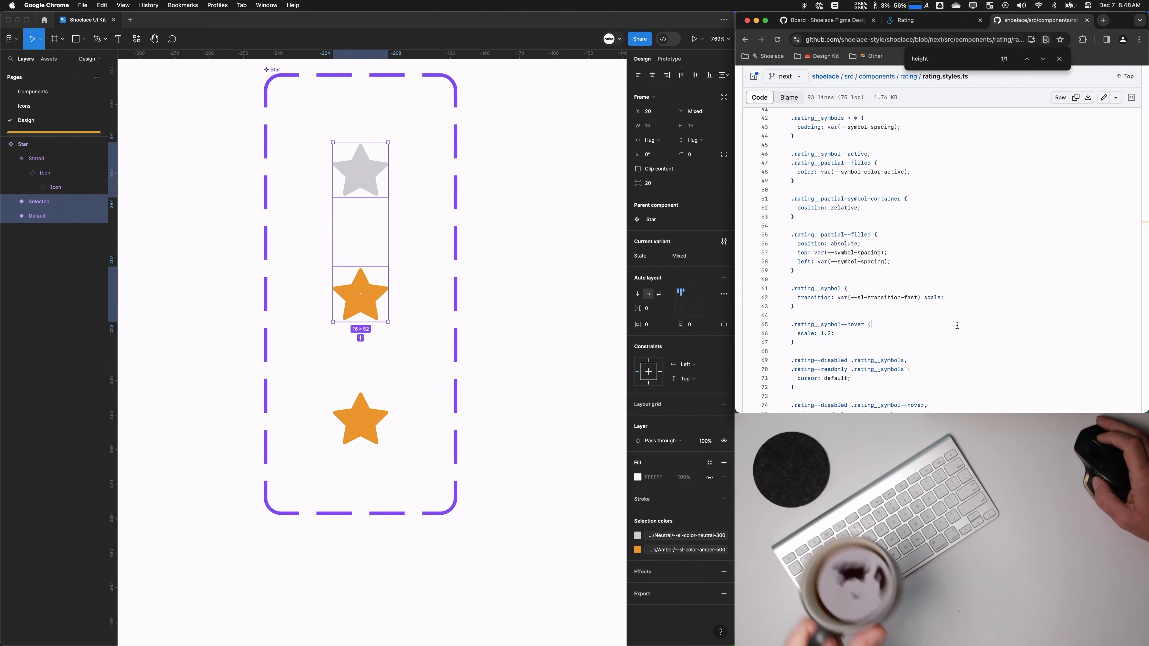
scroll(956, 326, up, 12)
drag(878, 278, 800, 279)
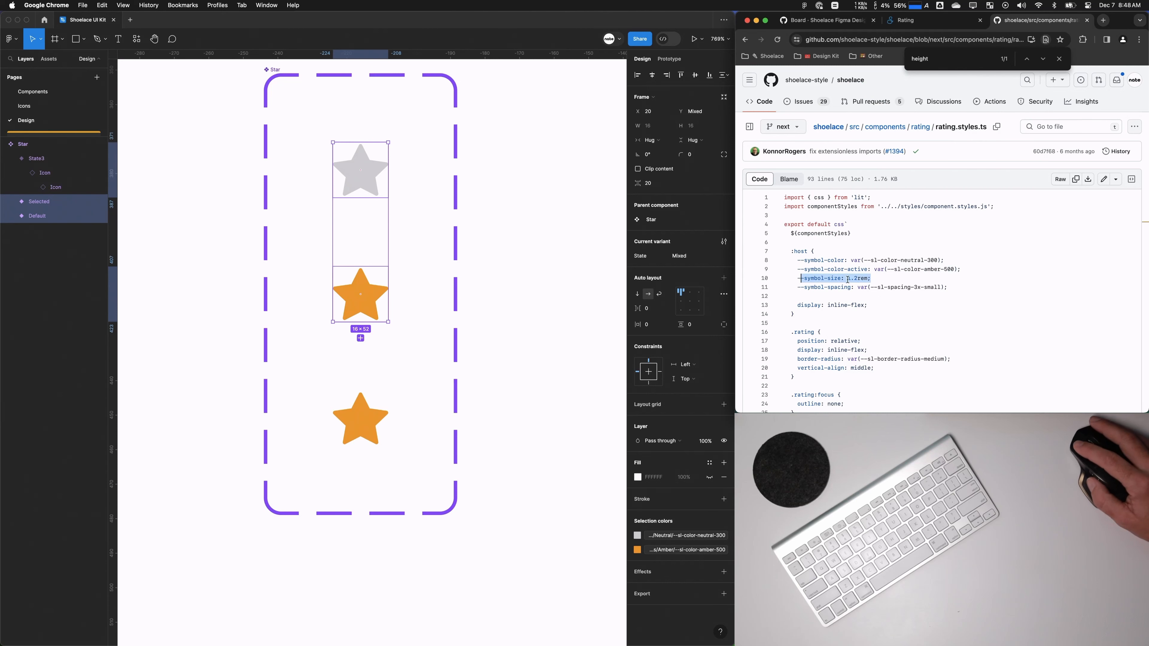
scroll(939, 340, down, 1)
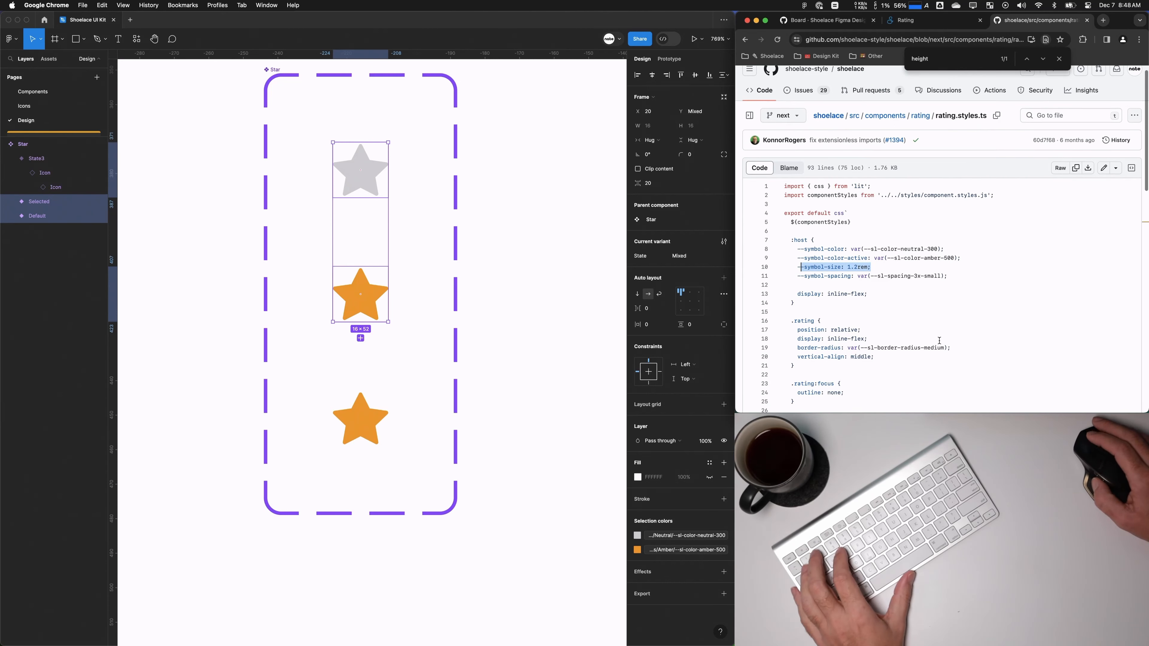
Step: Set the icons inside all three Star variants to a width and height of 19.2
click(707, 316)
click(382, 131)
click(369, 171)
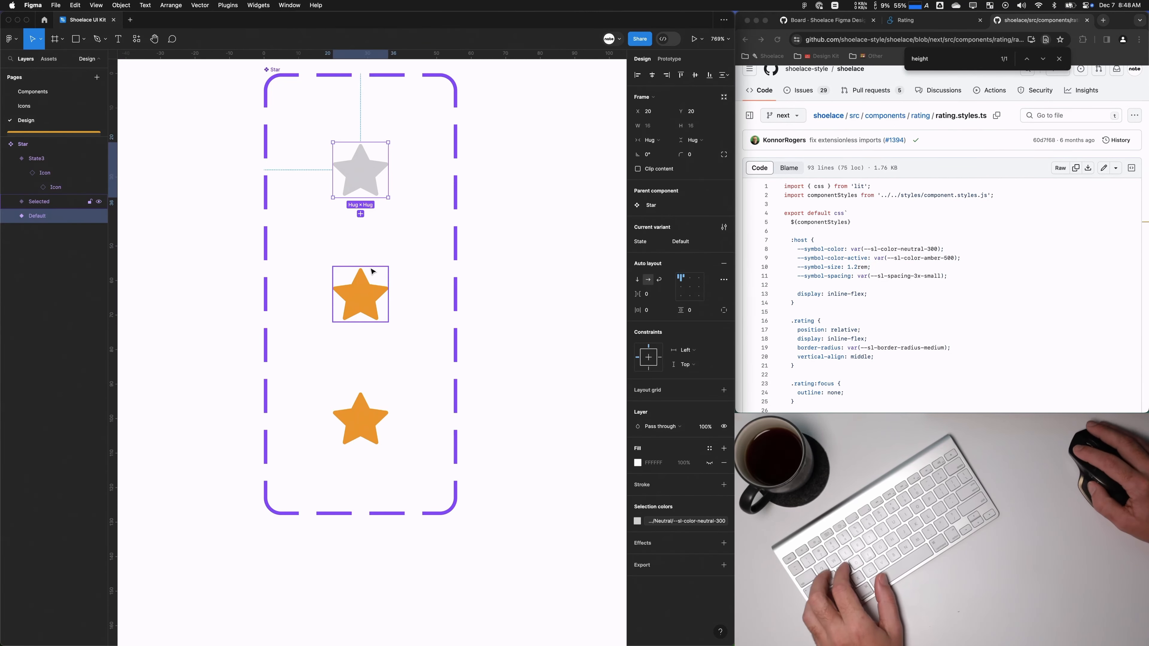
shift+click(371, 271)
shift+click(376, 430)
click(25, 173)
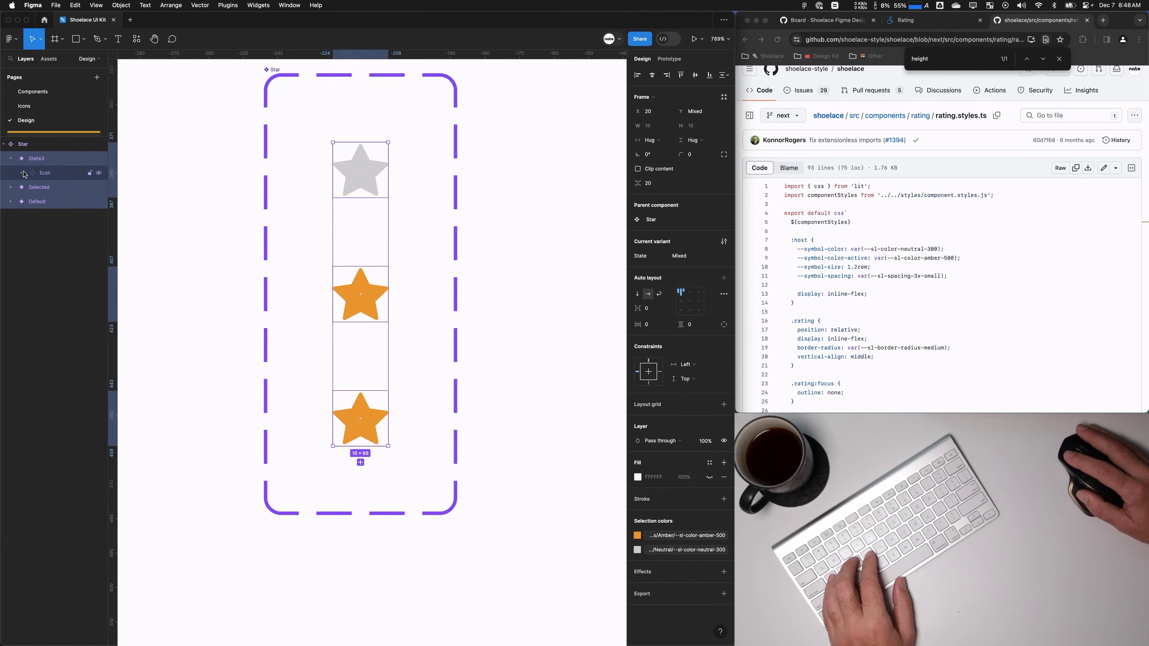
click(11, 187)
click(10, 230)
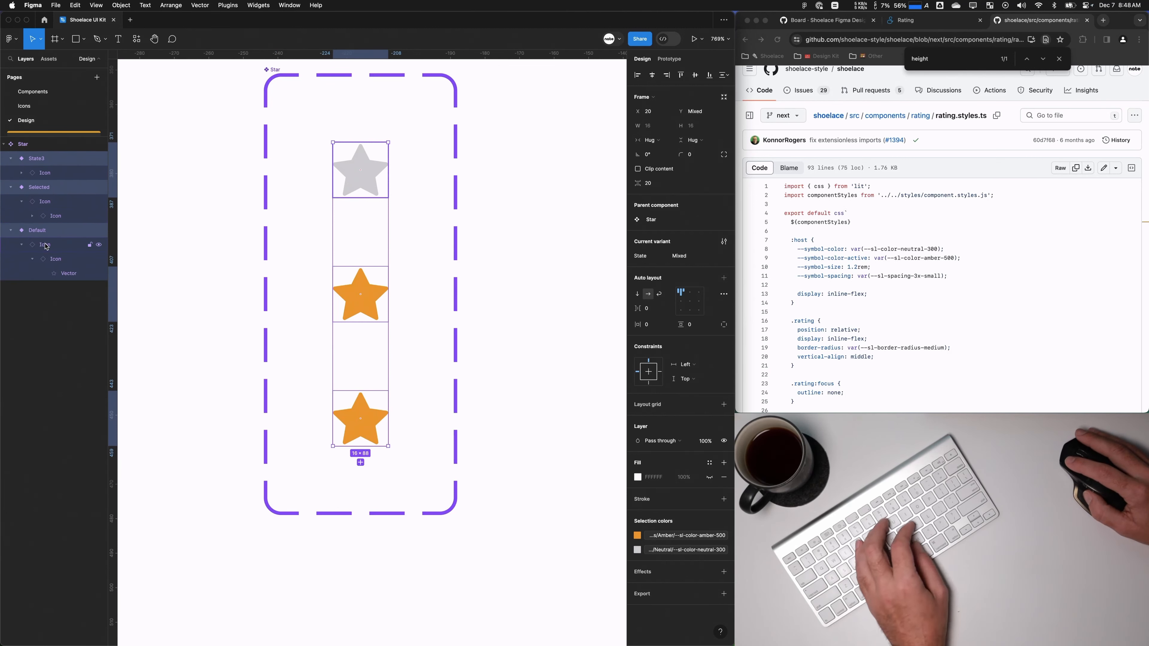
key(Return)
click(648, 127)
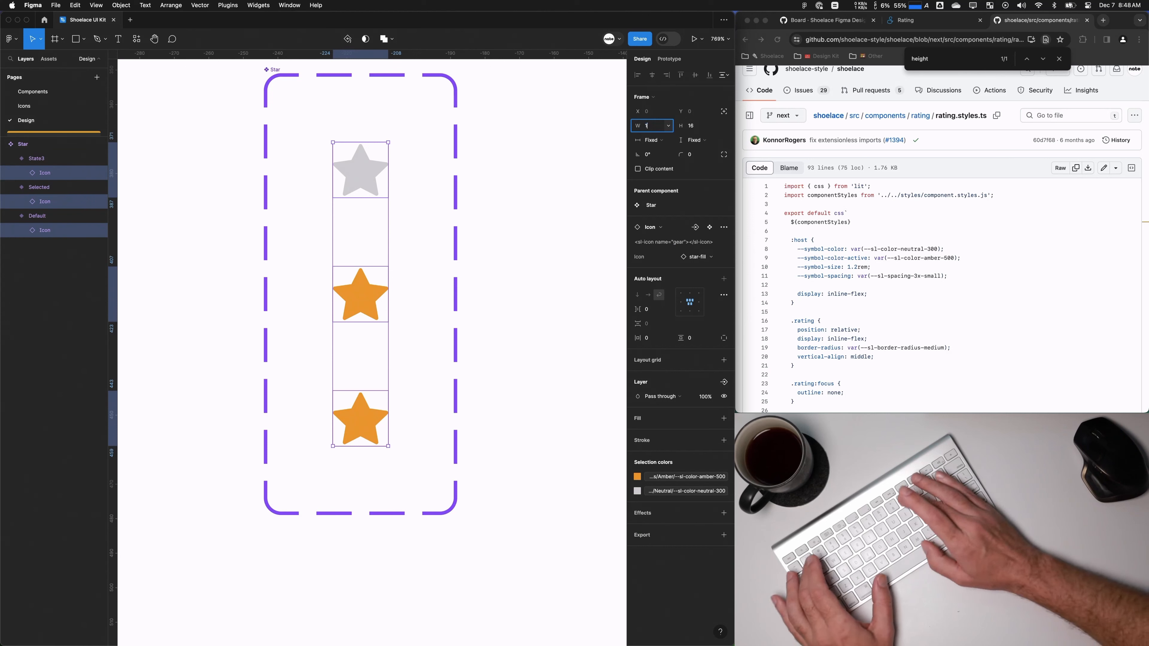
text(19.2)
key(Tab)
text(19.2)
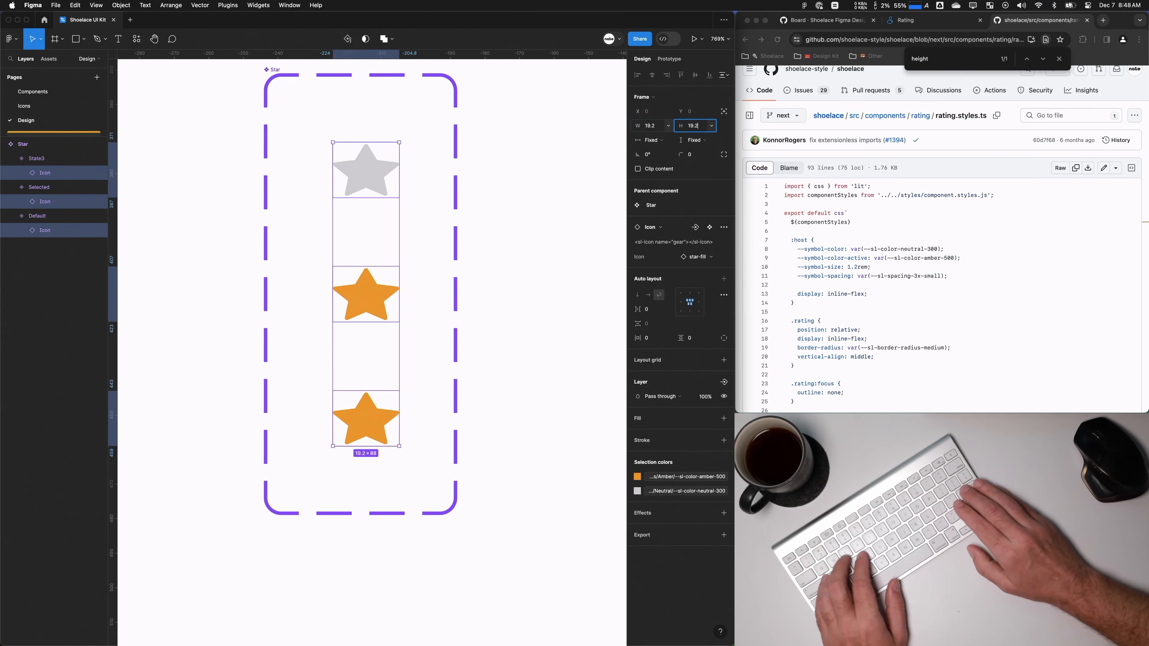
key(Return)
drag(532, 472, 515, 448)
key(Escape)
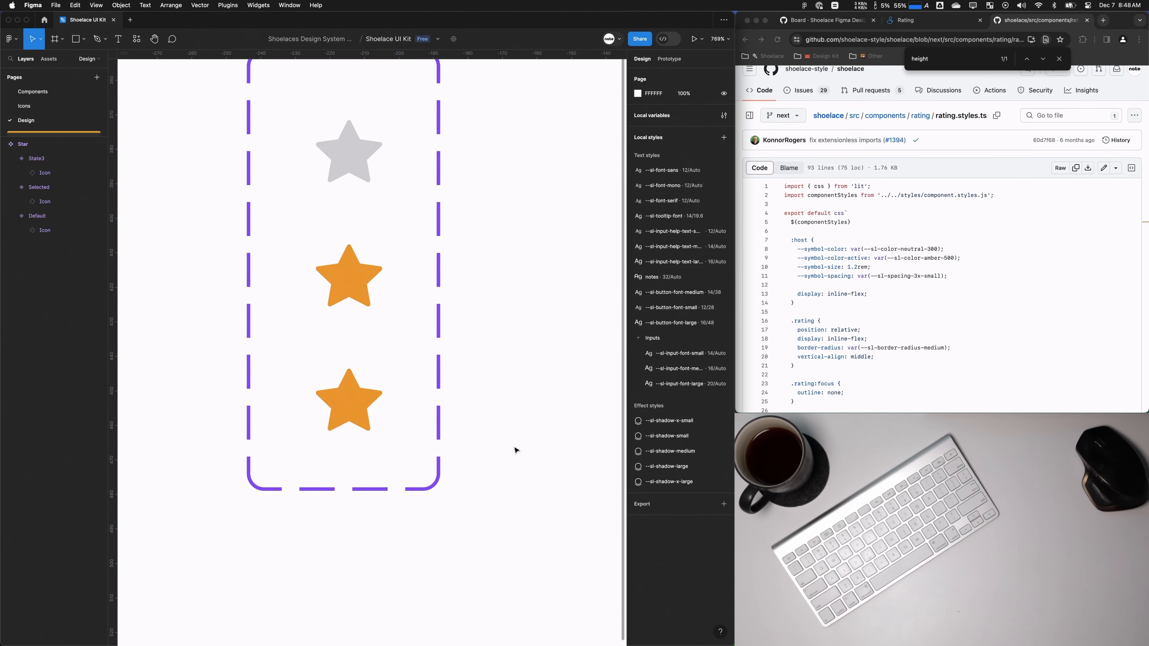
Step: Set the State of the third Star variant, below Selected, to Hover
click(351, 393)
click(690, 241)
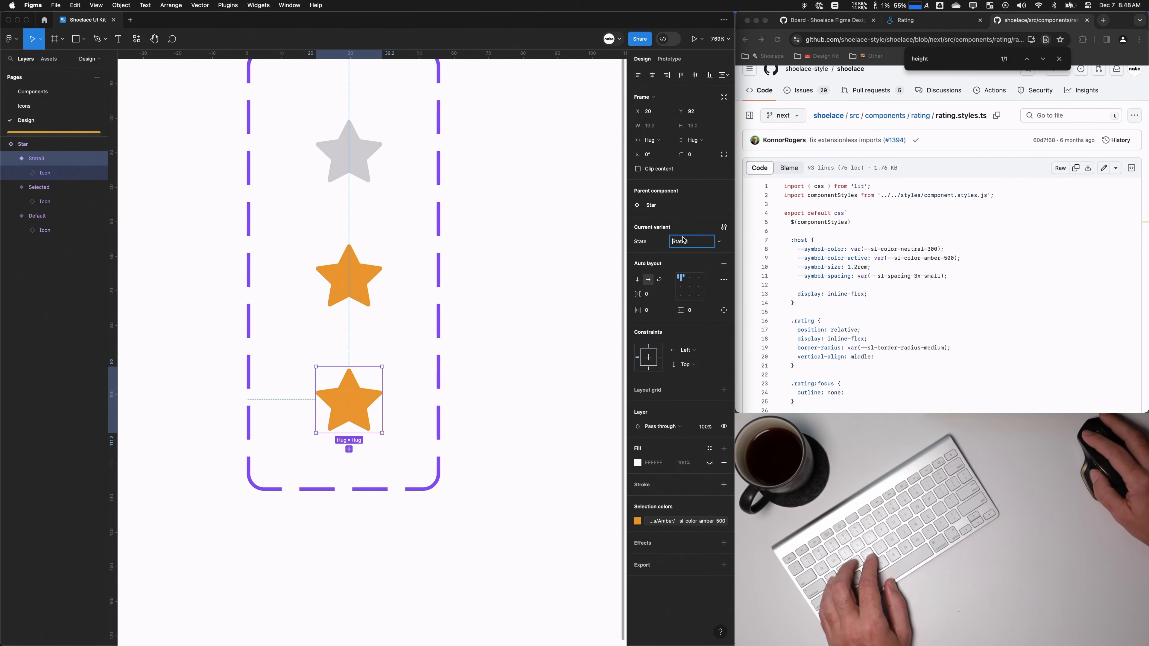
text(Hover)
key(Return)
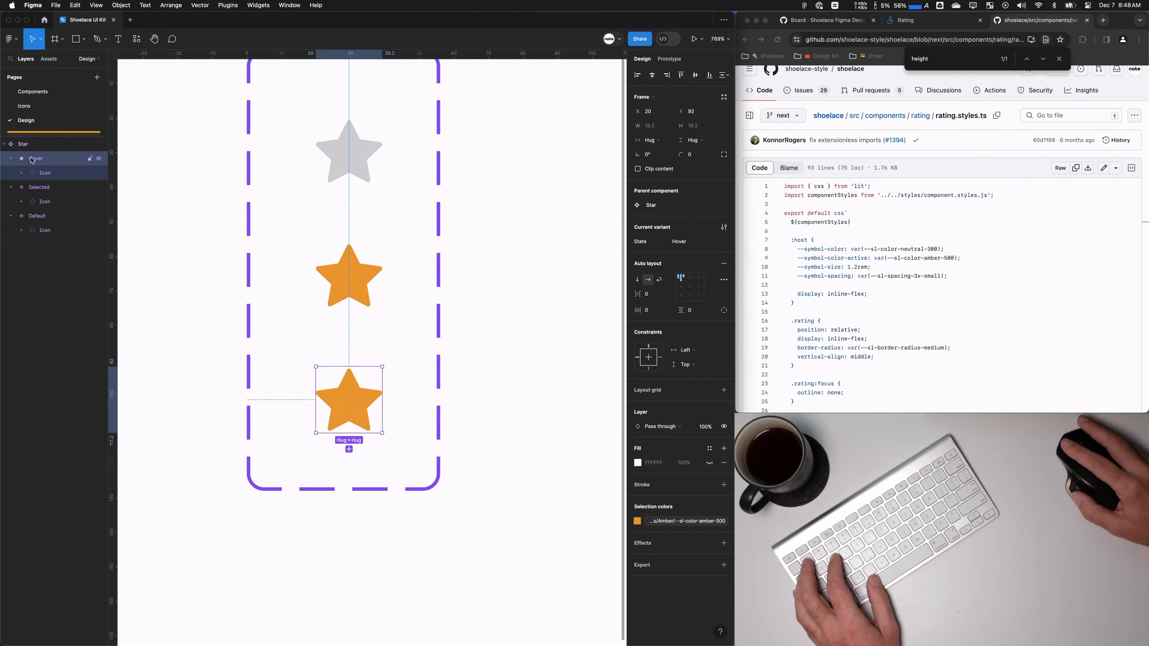
Step: Remove auto layout from the Hover, Selected and Default variants of the Star component
scroll(371, 240, down, 3)
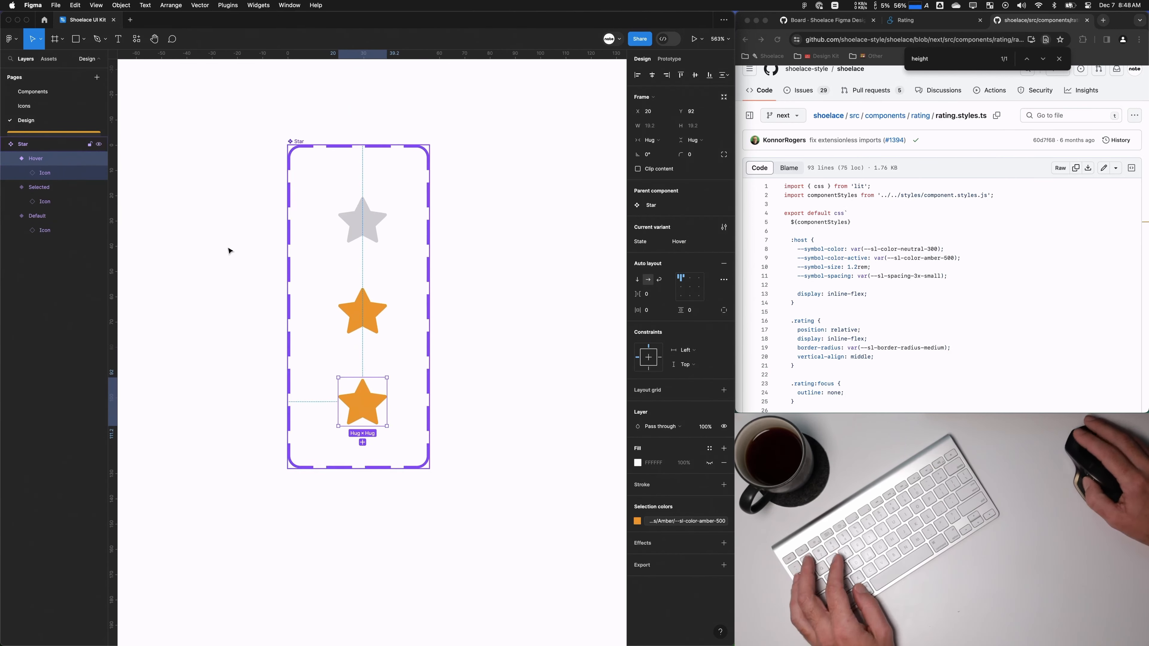
shift+click(37, 191)
shift+click(54, 217)
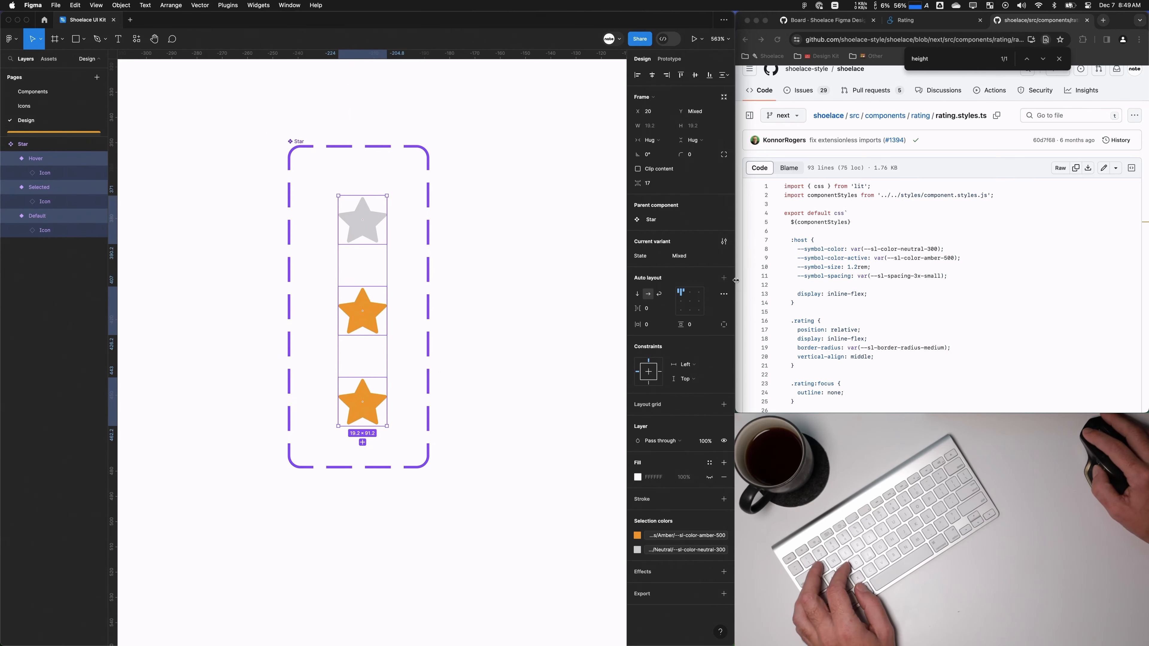
click(252, 190)
click(362, 401)
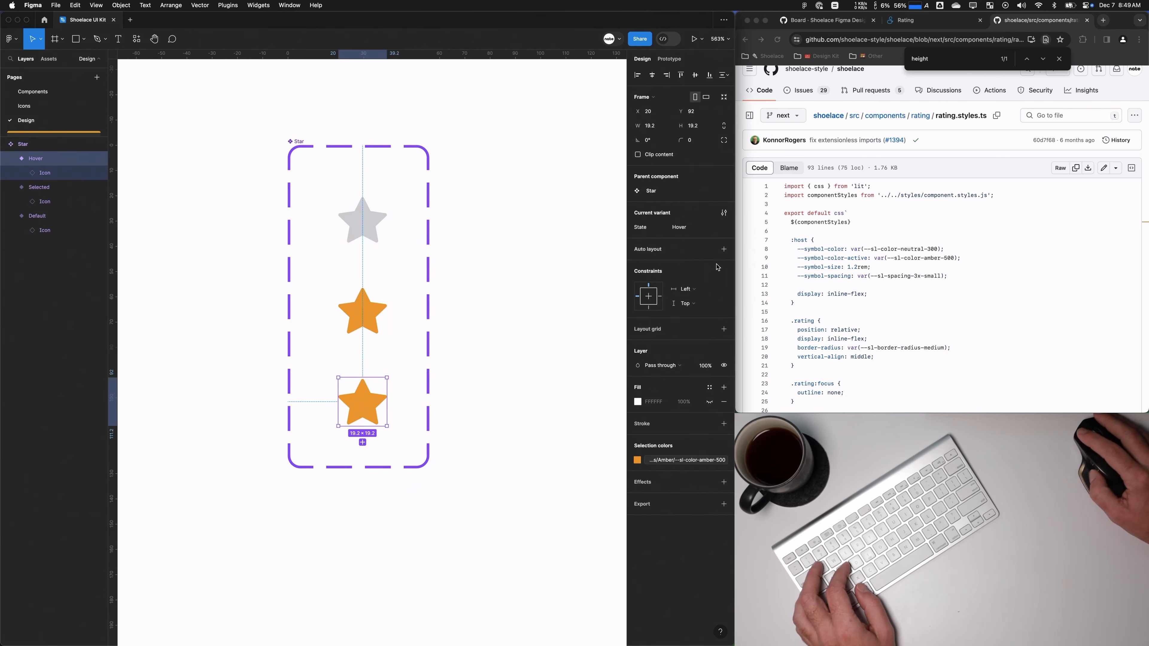
click(36, 187)
click(37, 216)
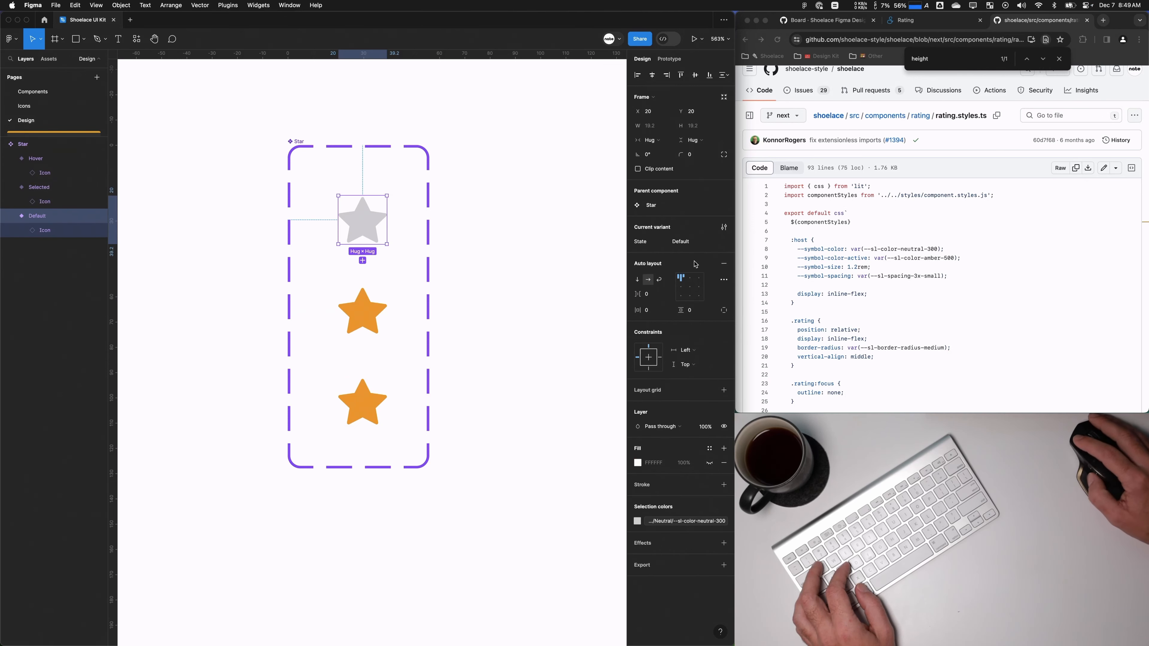
click(501, 273)
click(29, 193)
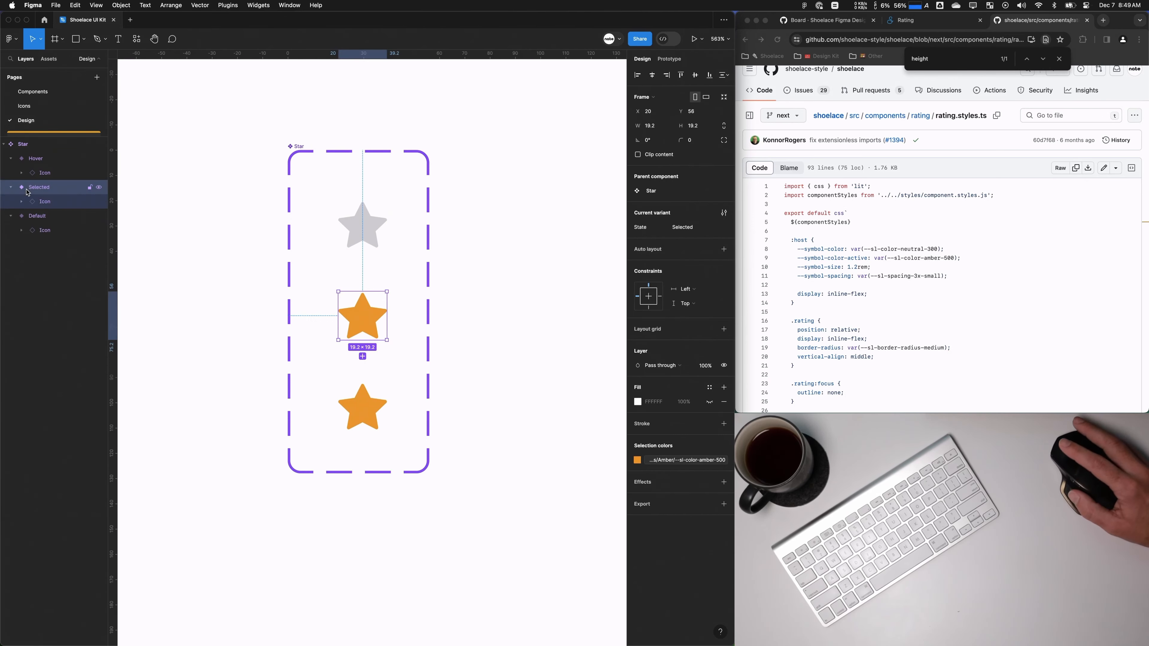
Step: Set the horizontal and vertical constraints to Center for the Hover variant's icon together with the Selected and Default variants
click(46, 173)
shift+click(49, 208)
shift+click(59, 231)
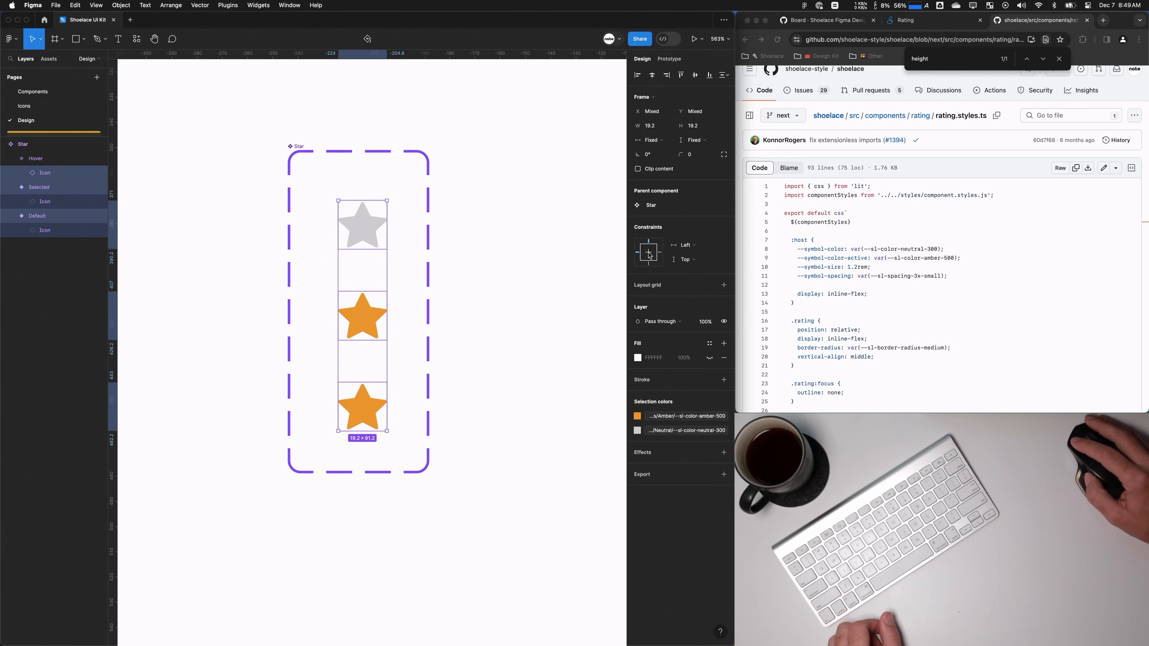
click(685, 246)
click(697, 277)
click(688, 259)
click(702, 293)
click(497, 355)
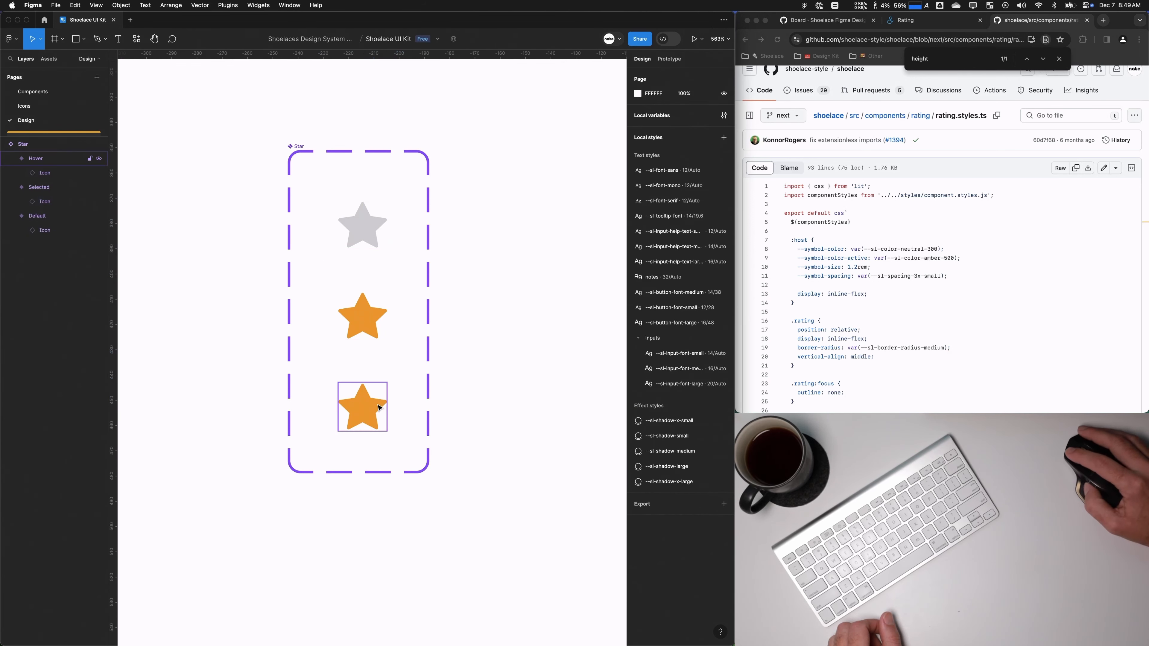
Step: Select the icon in the Hover variant, clear its width and calculate 19.2*1.2 in the system search
click(379, 407)
click(47, 172)
click(653, 127)
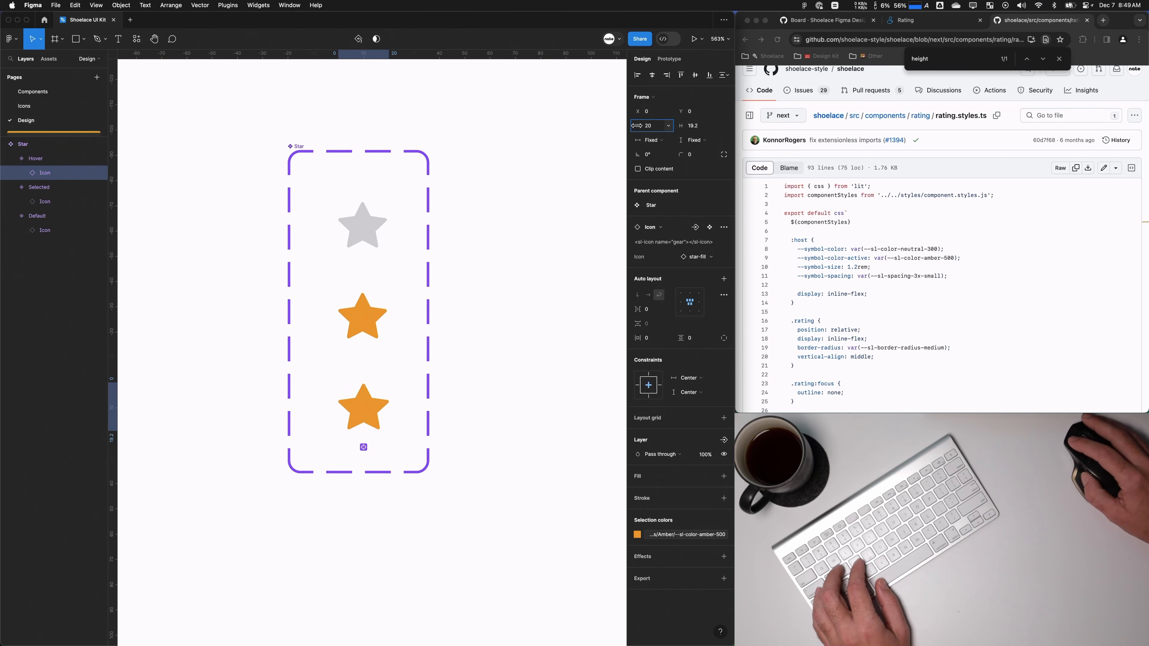
text(19)
key(BackSpace)
key(BackSpace)
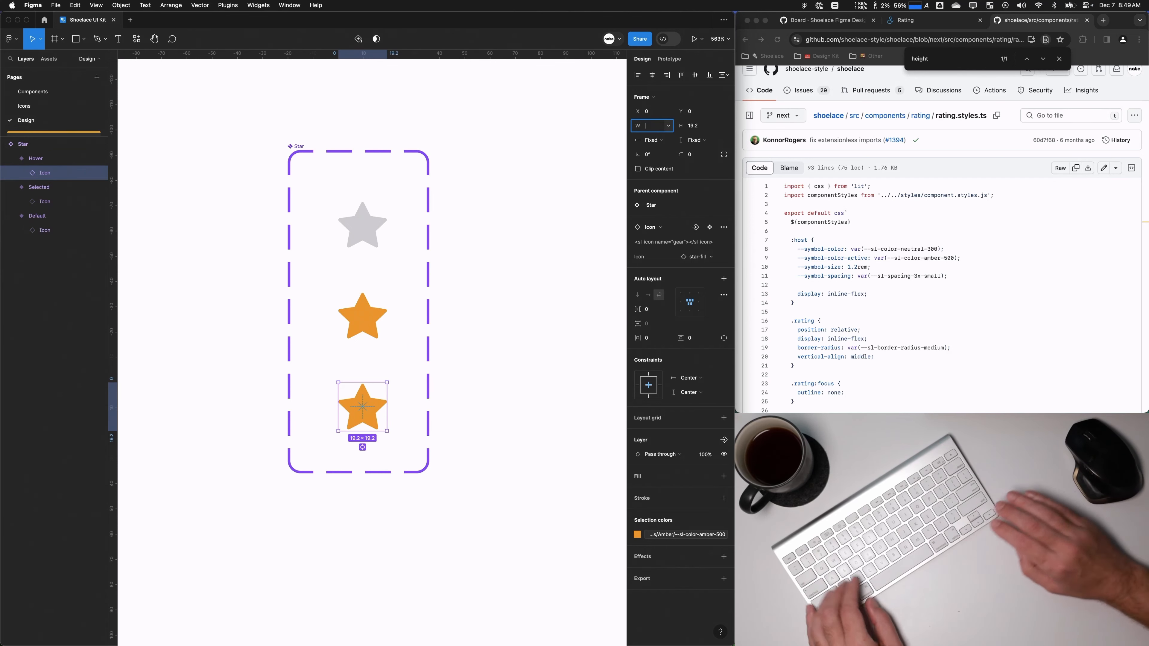
key(super+space)
text(19.2*1.2)
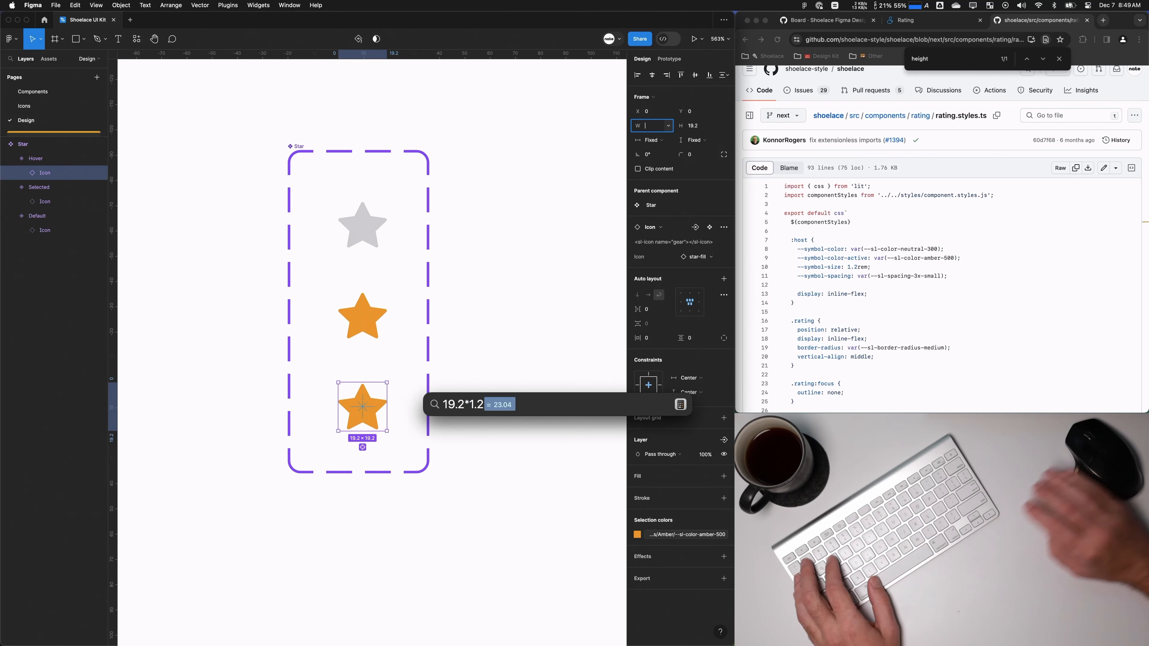
key(Escape)
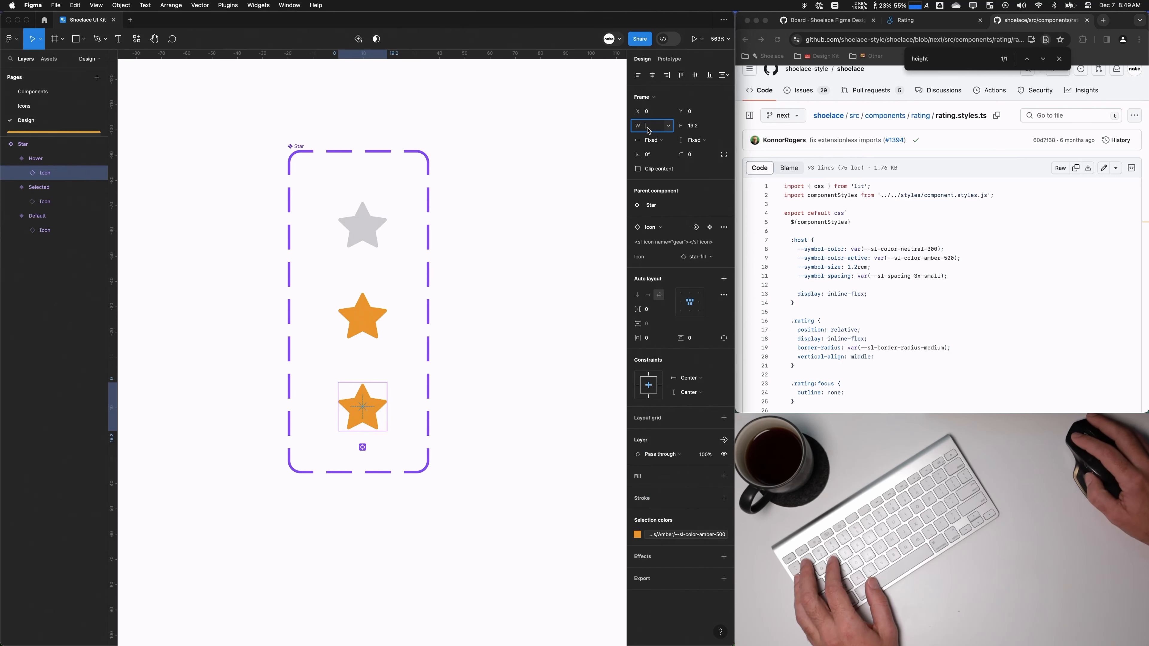
Step: Set the Hover variant icon's width and height to 23
text(23)
key(Tab)
text(23)
key(Tab)
key(Escape)
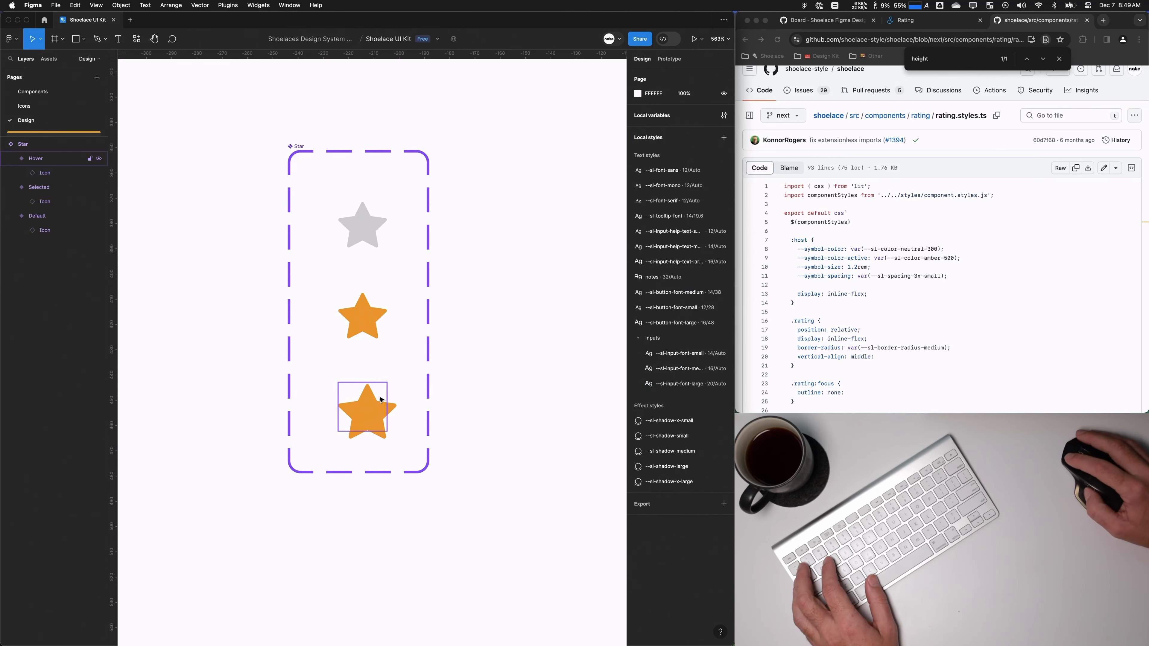
Step: Center the enlarged icon over the Hover variant's frame by moving it to X -2, Y -2
click(382, 400)
click(32, 173)
drag(369, 409, 363, 405)
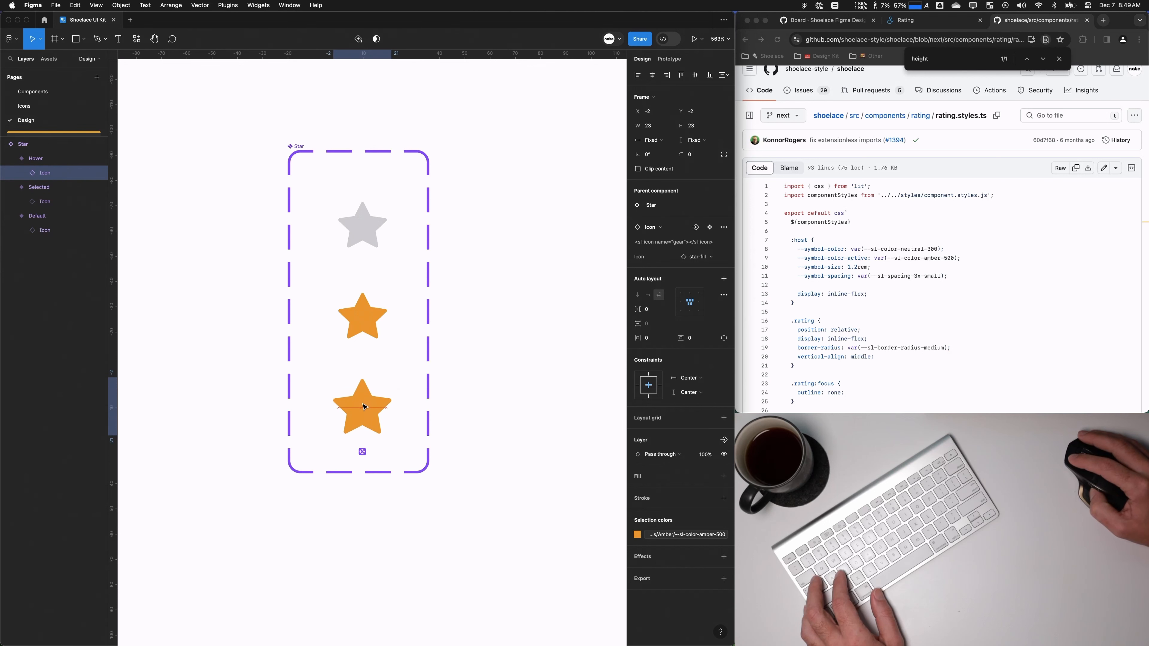
Step: Check the enlarged star's alignment with its variant frame in outline view and return to the normal view
scroll(365, 408, up, 3)
key(super+y)
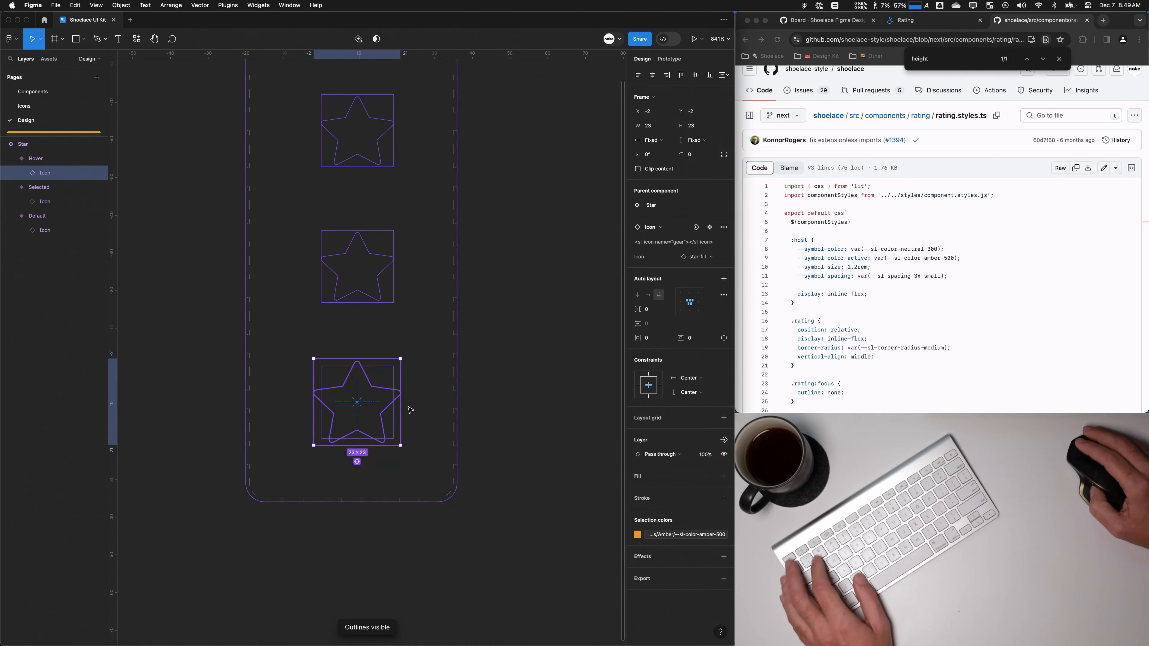
click(529, 403)
scroll(537, 362, down, 3)
drag(534, 350, 356, 303)
key(super+y)
click(292, 336)
Step: Place an instance of the Star's Default variant on the canvas below the component set
scroll(338, 313, down, 5)
click(172, 189)
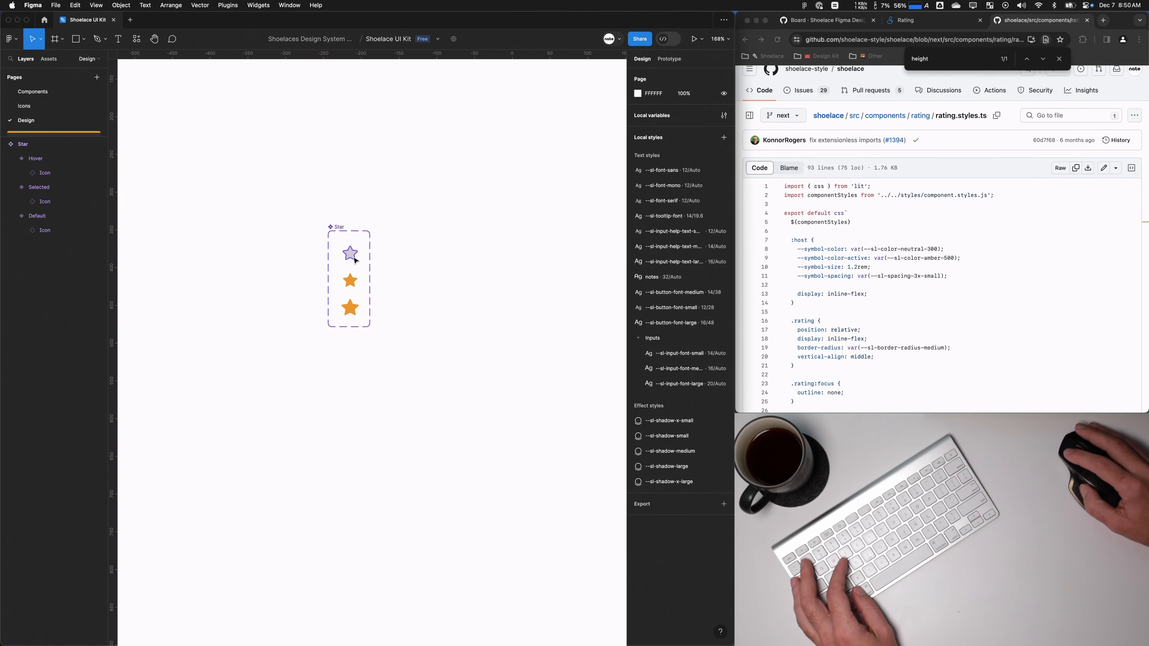
drag(355, 258, 301, 396)
click(382, 302)
drag(355, 259, 303, 419)
click(232, 373)
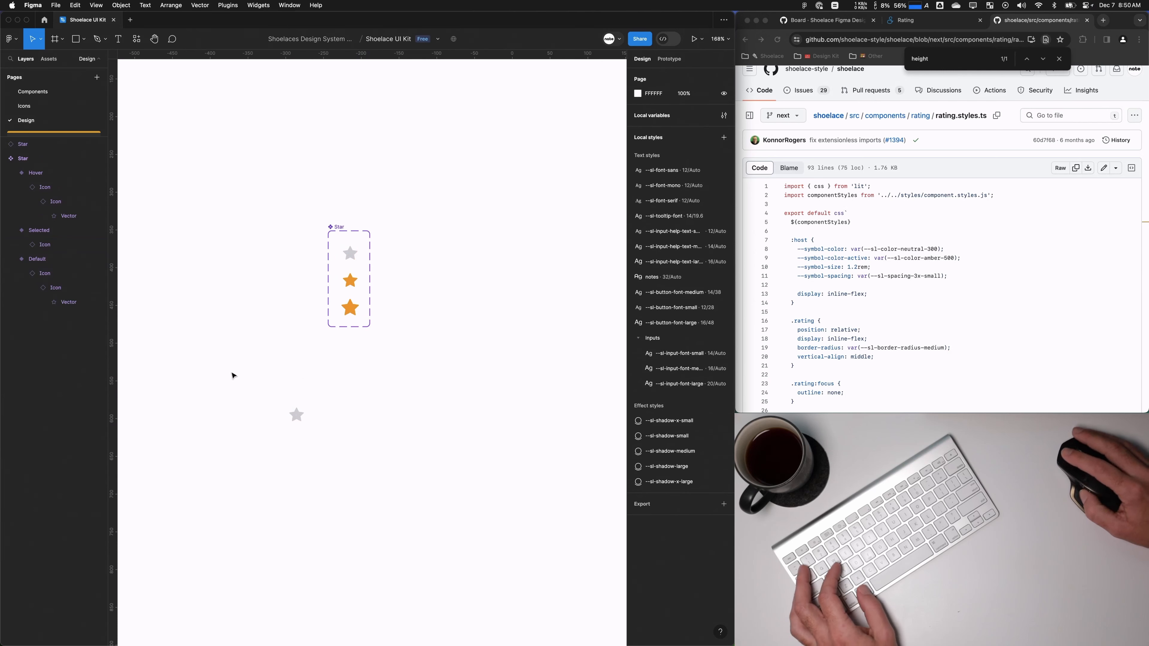
Step: Test the Star instance by switching its State to Selected, Hover and back to Default
click(296, 415)
scroll(297, 448, up, 3)
click(683, 190)
click(683, 201)
click(683, 190)
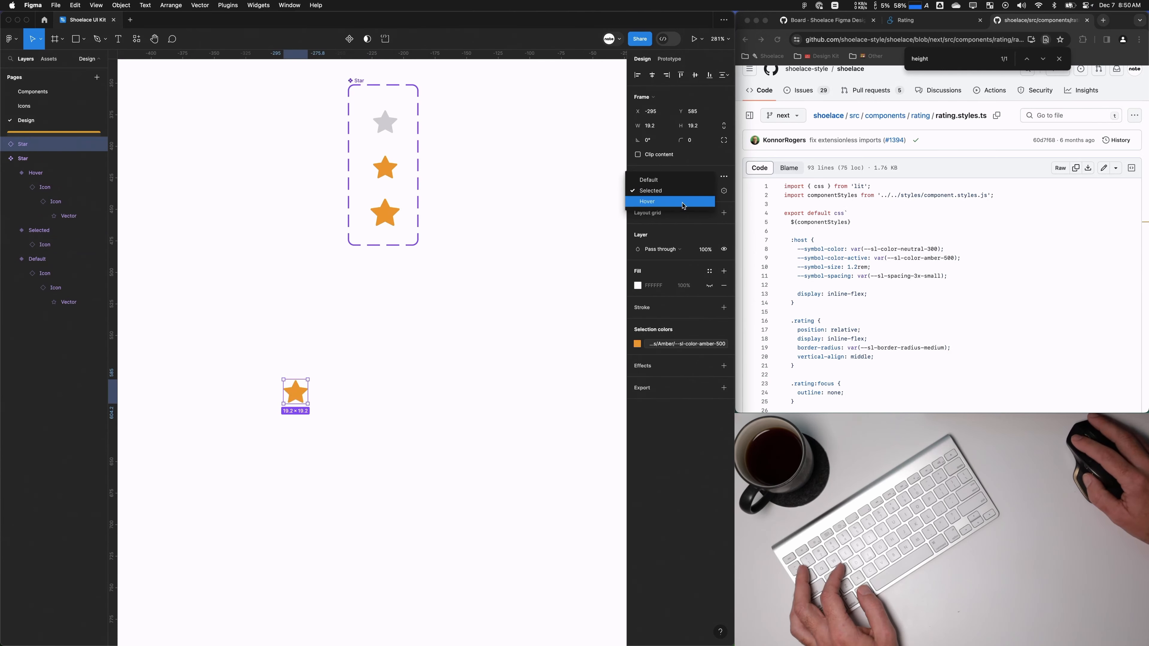
click(683, 202)
click(481, 356)
click(296, 391)
click(677, 194)
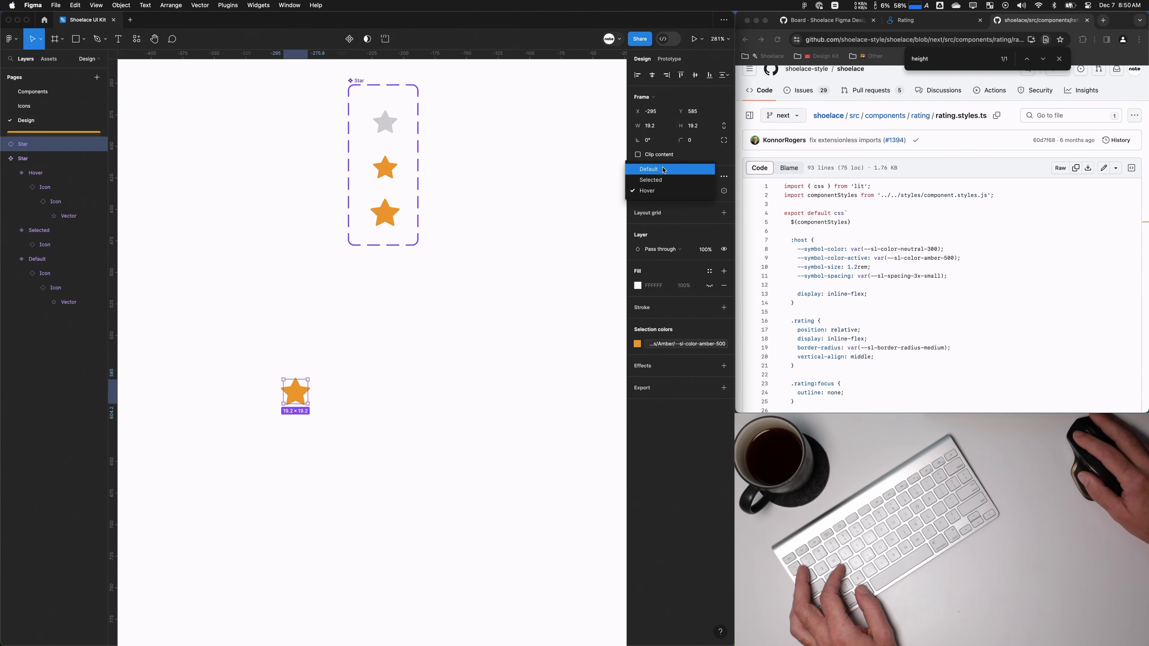
click(674, 169)
click(482, 290)
Step: Turn the Star instance into a new component and rename it Rating
click(297, 390)
click(350, 40)
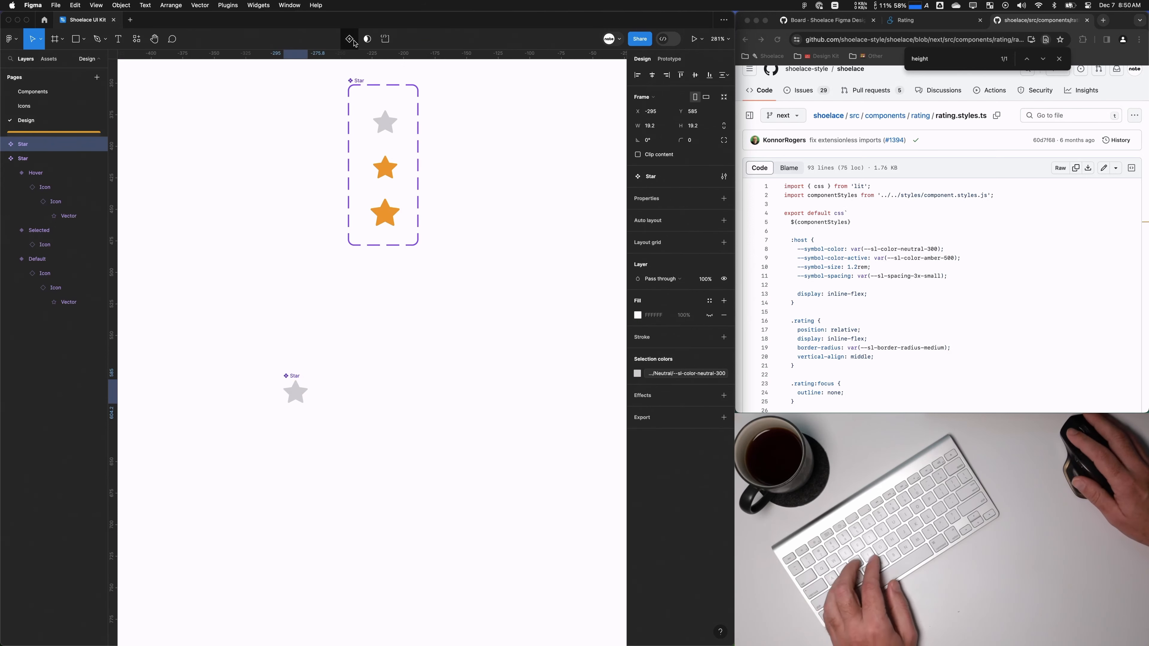
click(4, 158)
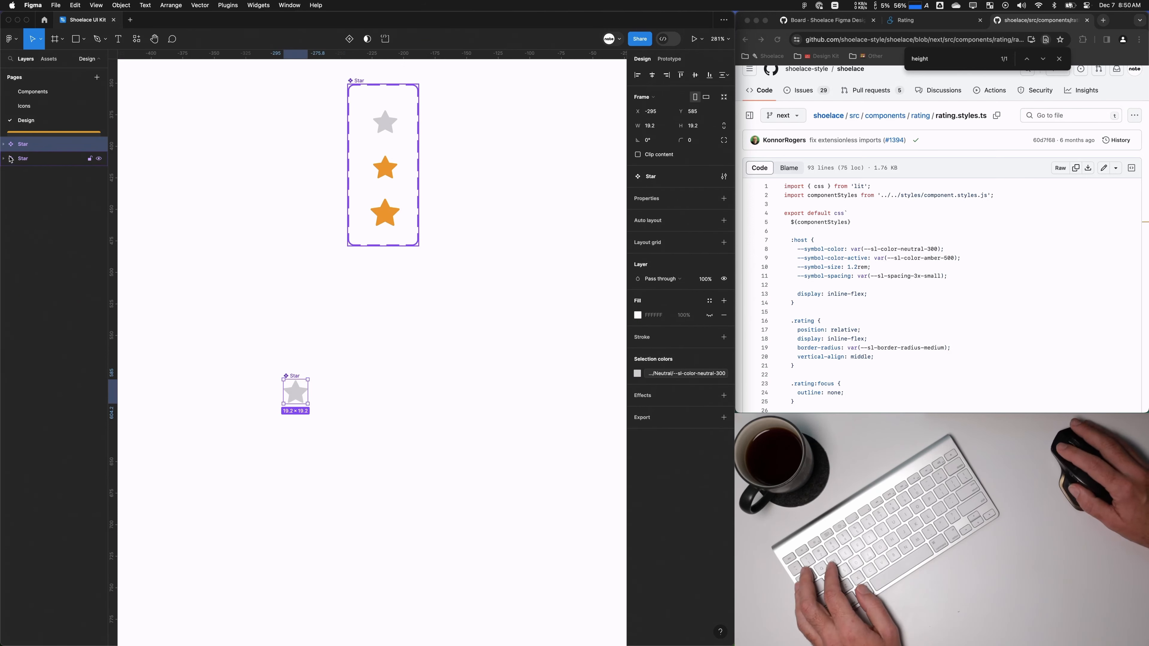
double_click(25, 147)
text(Rating)
key(Return)
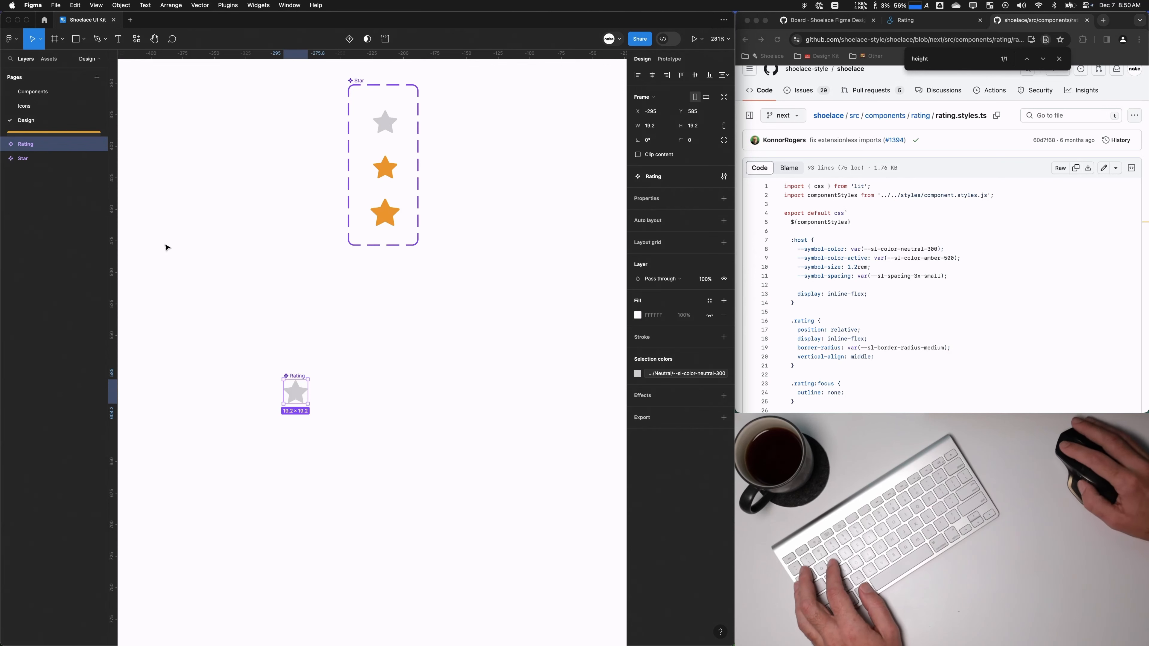
Step: Add auto layout to the Rating component
click(294, 395)
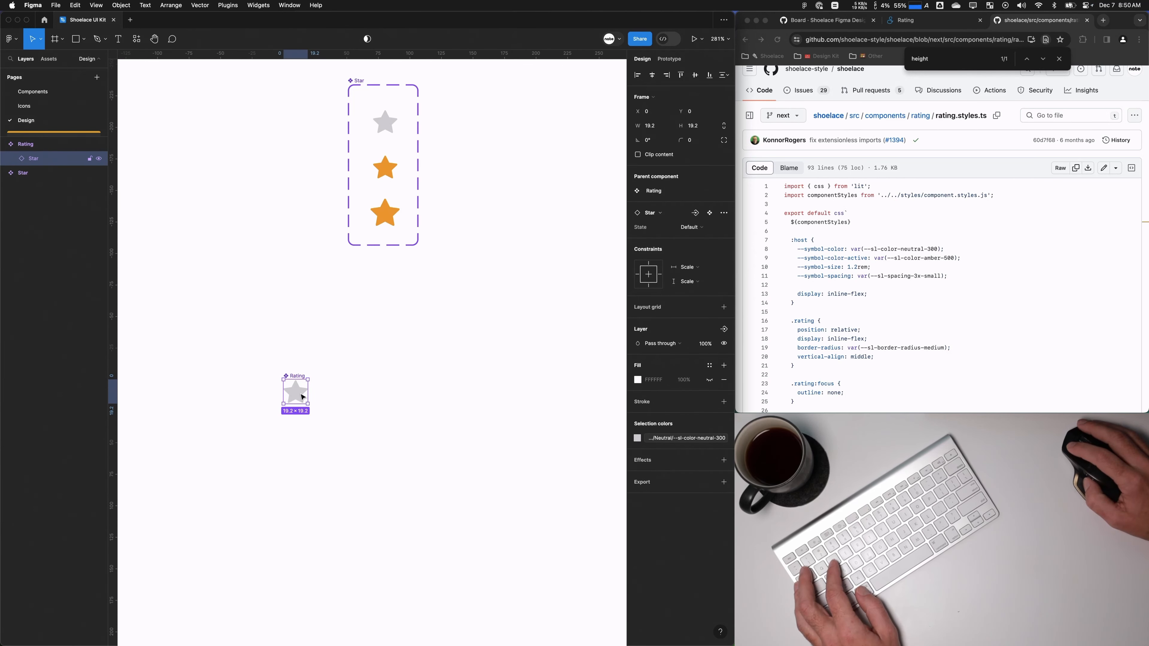
click(35, 149)
click(723, 221)
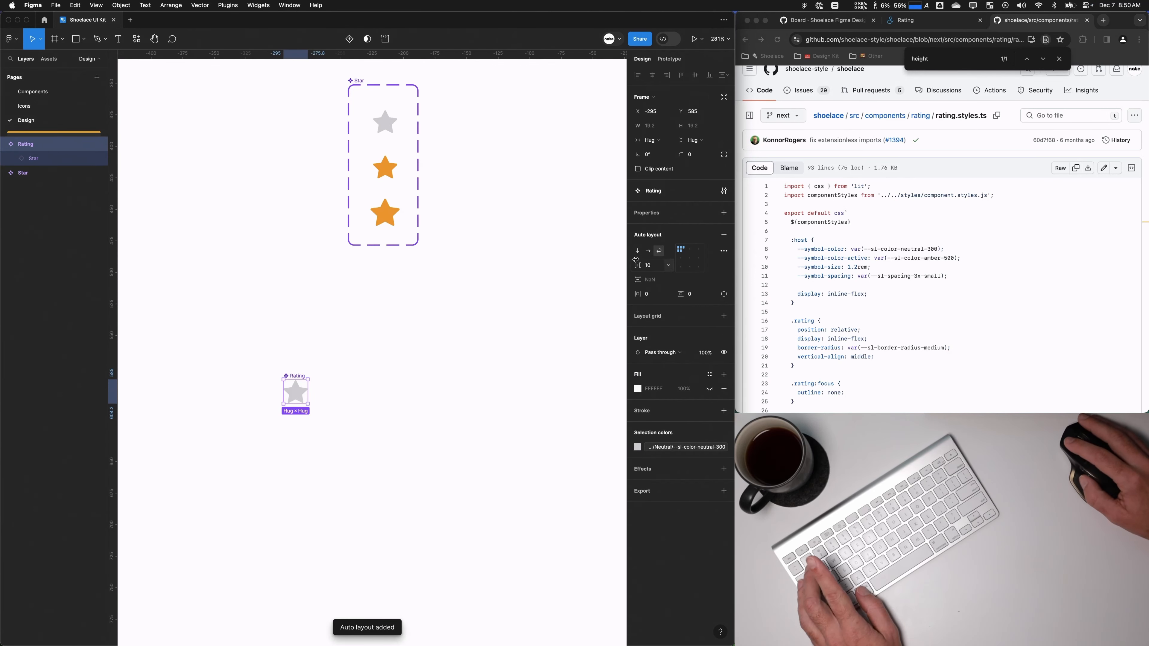
Step: Duplicate the Star instance inside the Rating component four times to make a row of five stars
click(48, 160)
key(super+d)
key(super+d)
key(super+d)
key(super+d)
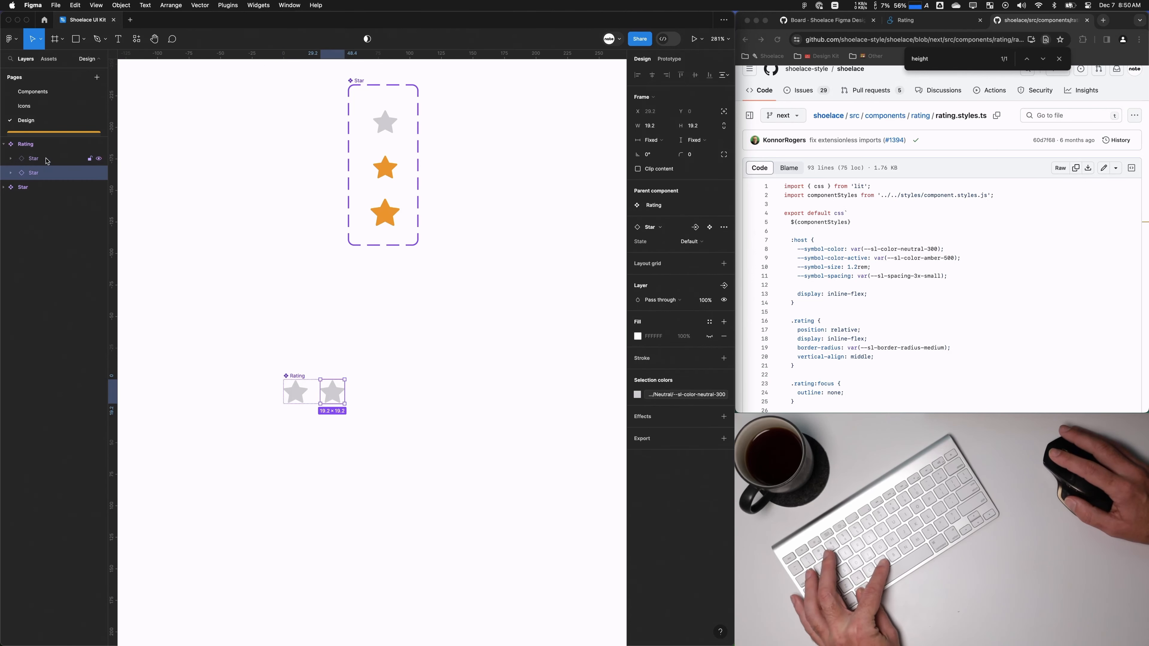
scroll(400, 338, right, 1)
Step: Switch to Chrome, check the symbol spacing in the rating source styles, and inspect the last star of the Rating page's example
click(906, 286)
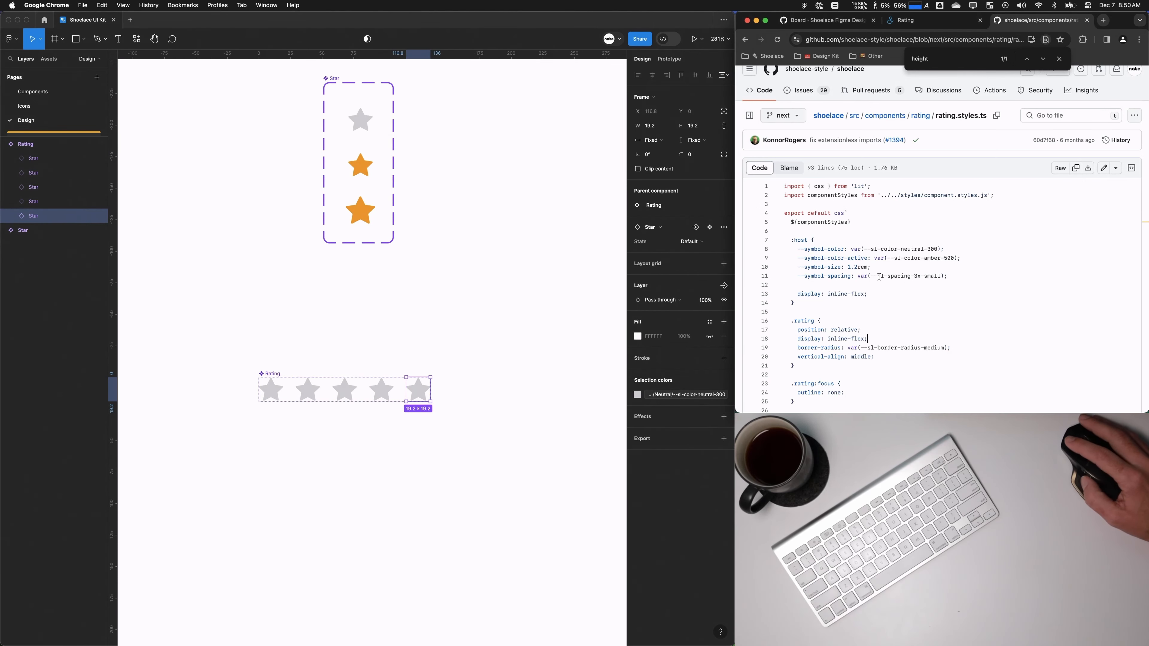
click(903, 264)
click(46, 145)
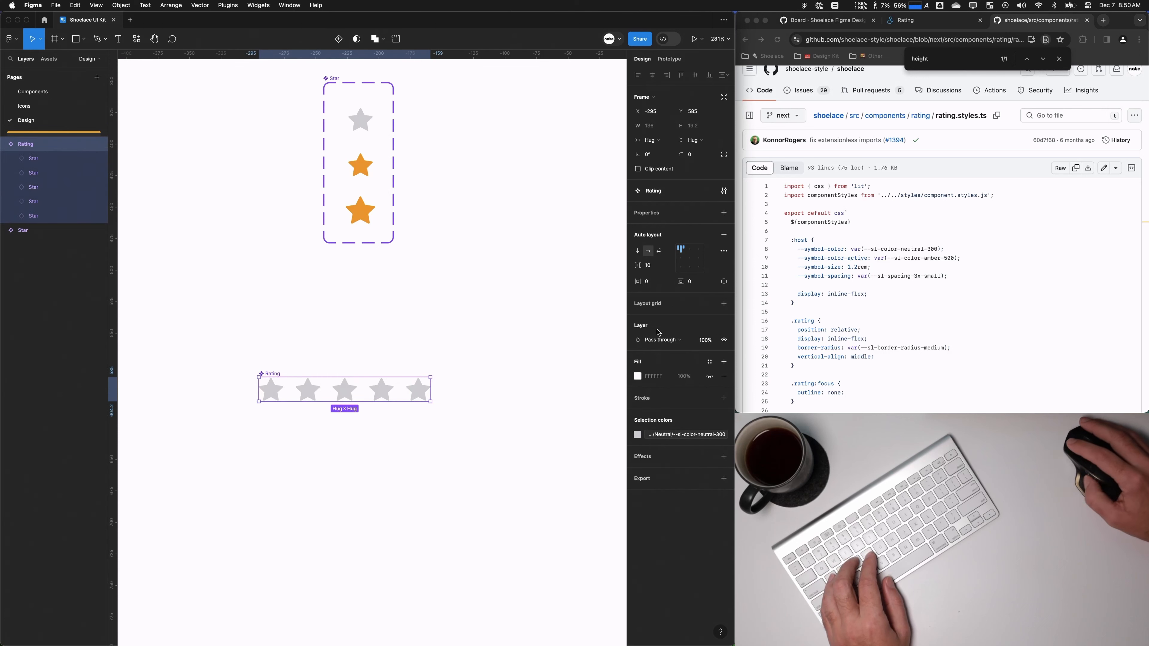
click(894, 57)
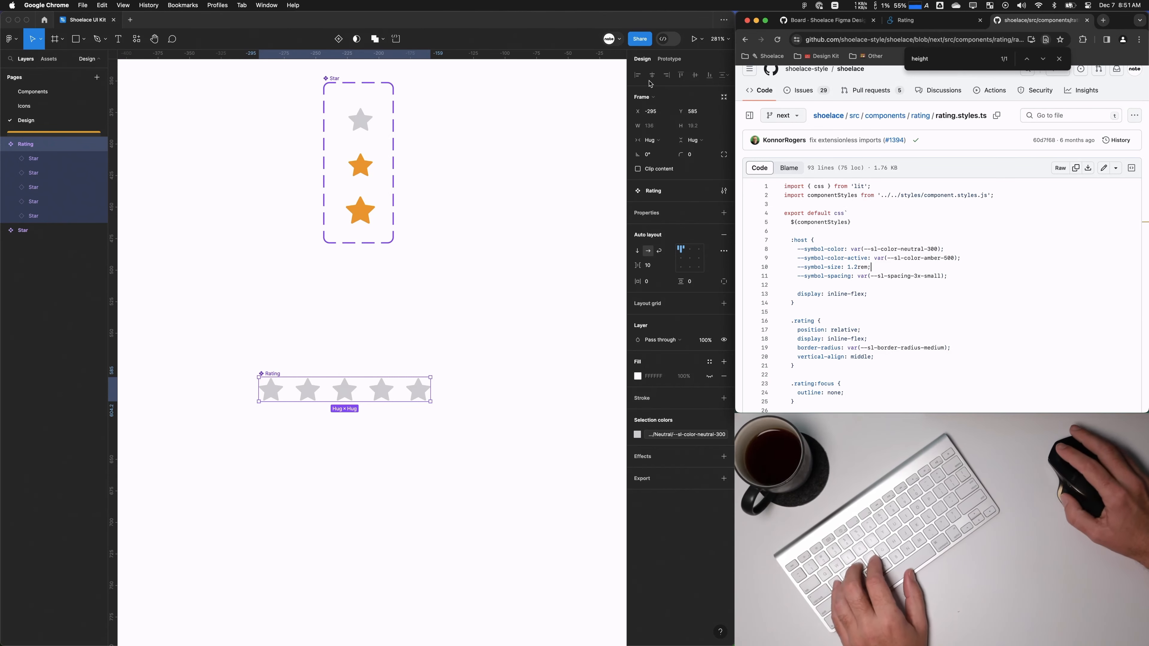
key(ctrl+shift+Tab)
right_click(953, 245)
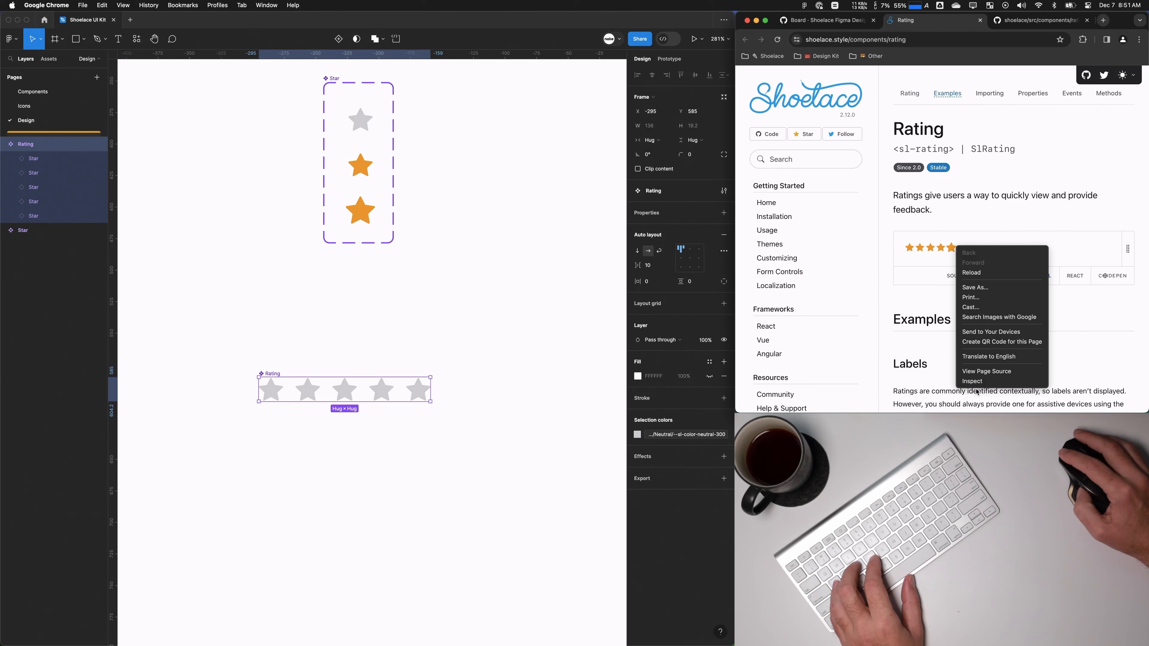
click(979, 379)
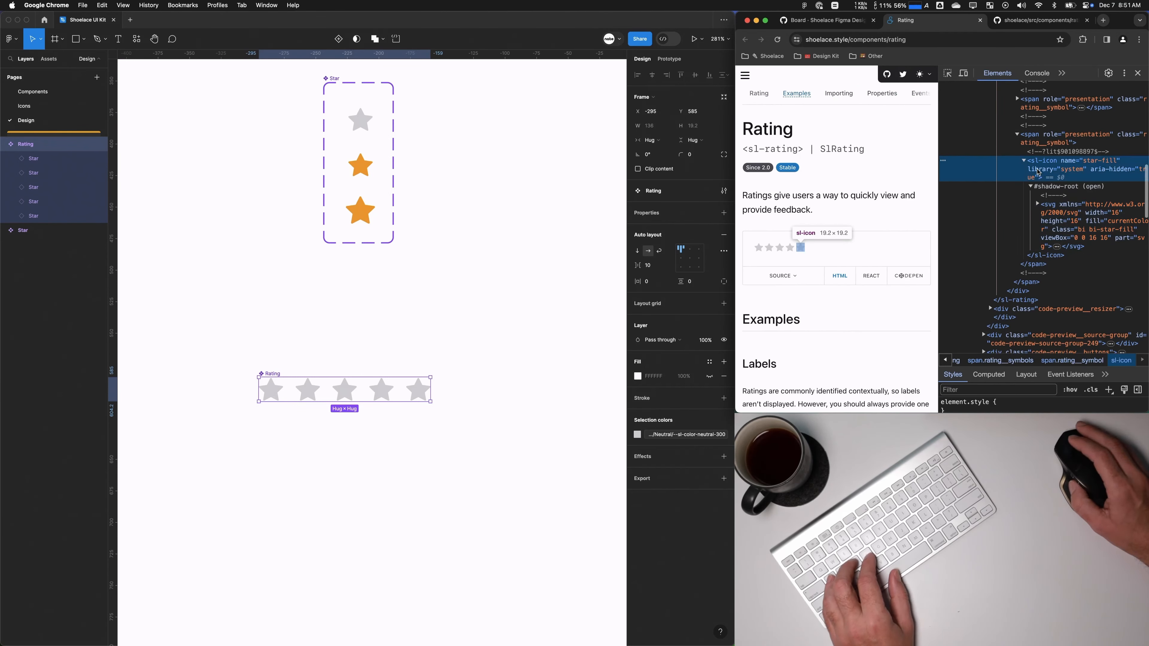
Step: Examine the computed box model and padding of the rating__symbol spans around the stars
scroll(1037, 138, up, 1)
click(1036, 122)
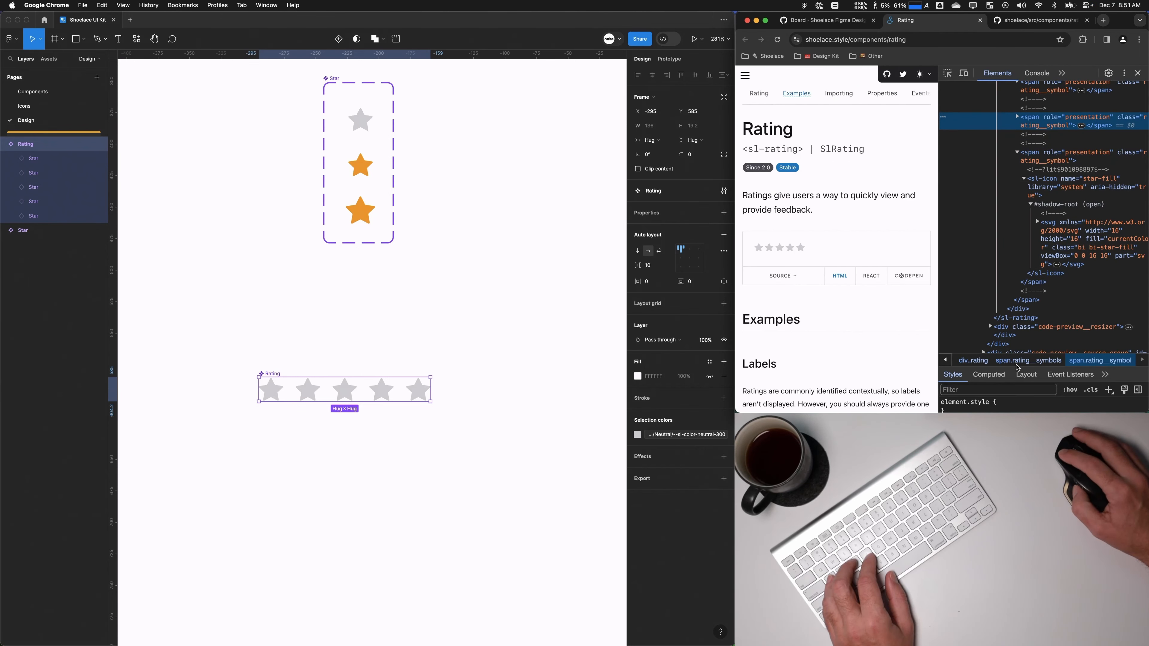
click(989, 374)
drag(1069, 370, 1069, 300)
click(1011, 158)
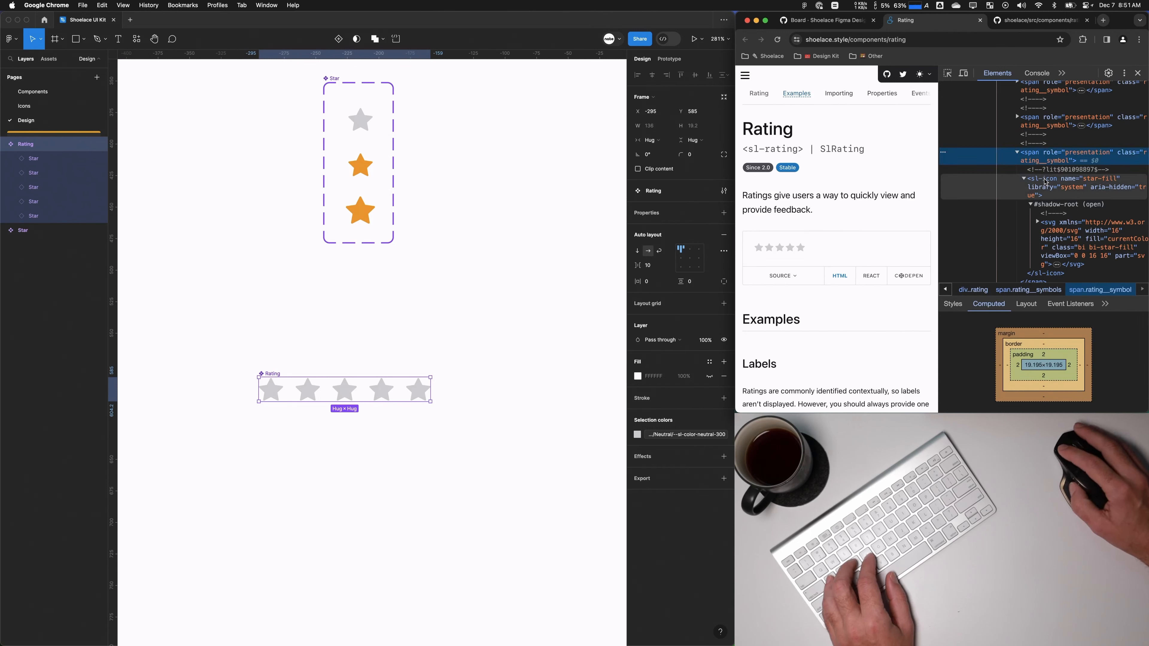
click(1018, 153)
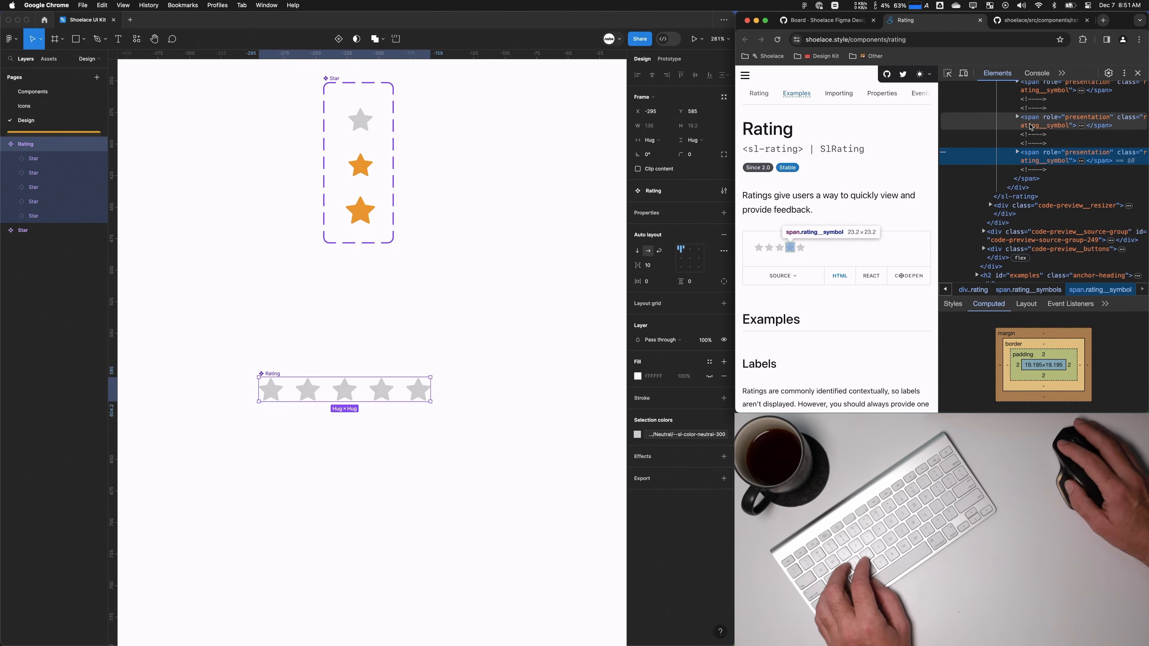
Step: Switch to Figma and set the Rating component's auto layout spacing between stars to 4
click(384, 368)
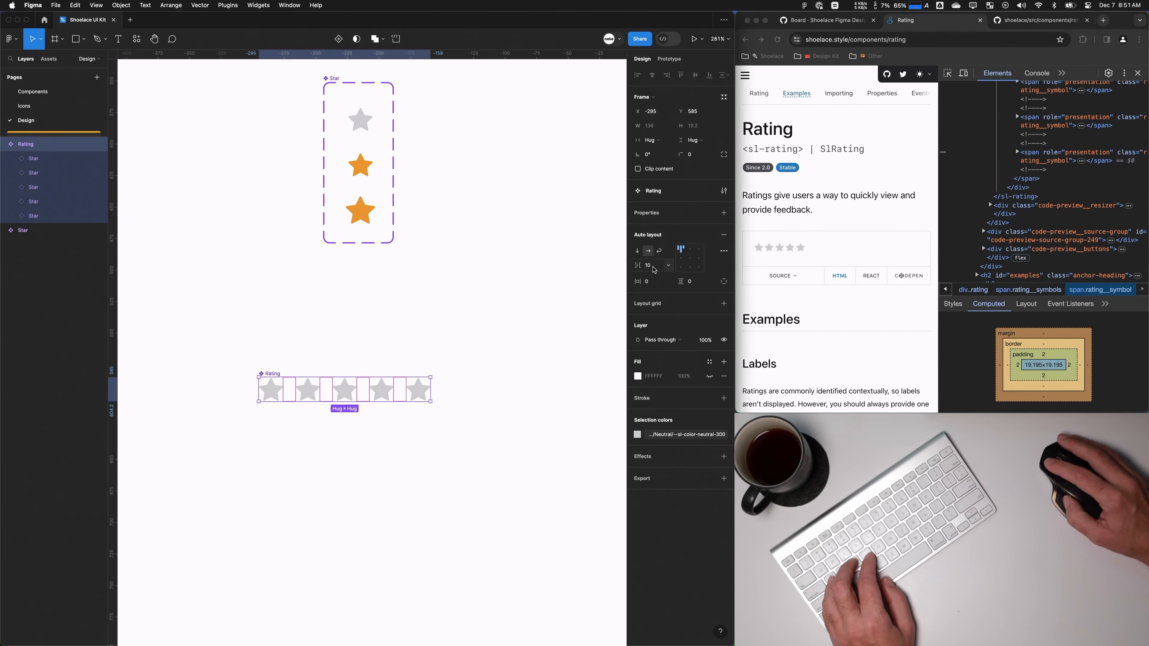
key(Tab)
click(499, 345)
click(264, 395)
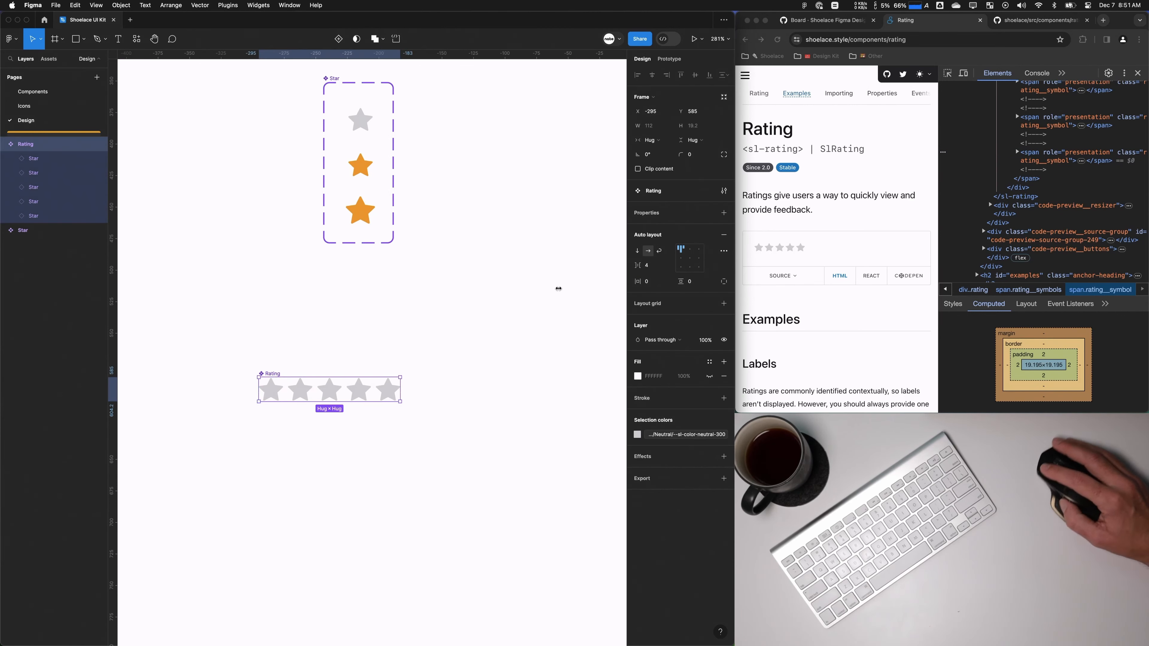
Step: In Chrome, examine the box models of the rating__symbols span, the rating div and the sl-rating element for outer padding
scroll(1047, 167, up, 1)
scroll(1048, 166, up, 5)
click(1038, 123)
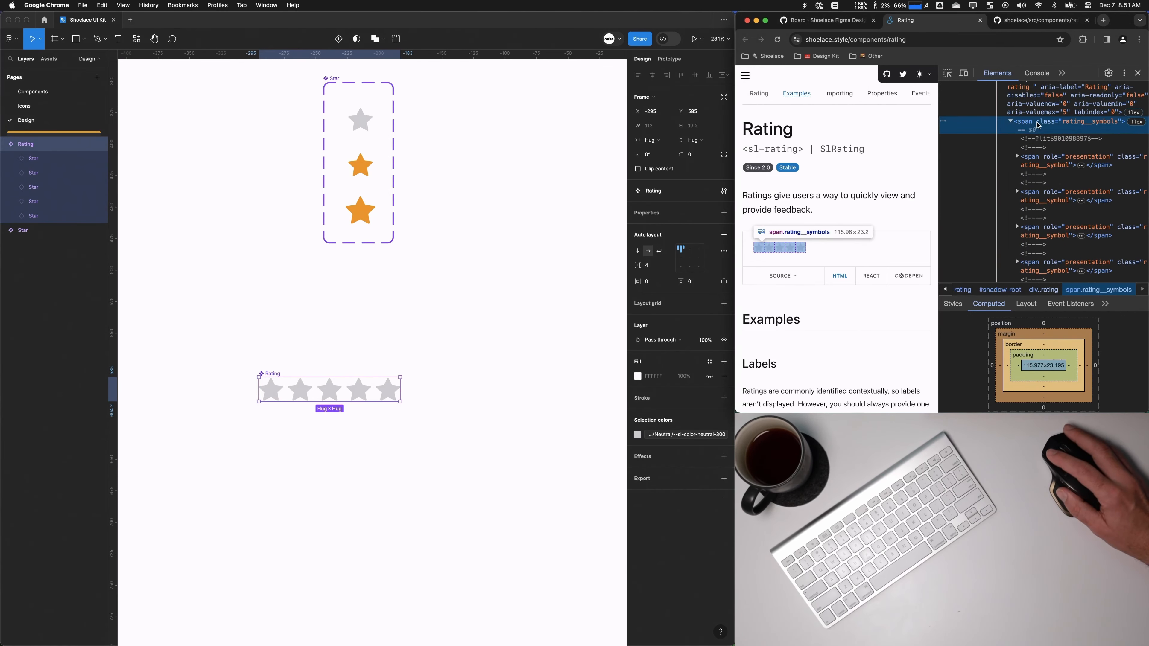
scroll(1039, 134, up, 1)
click(1043, 111)
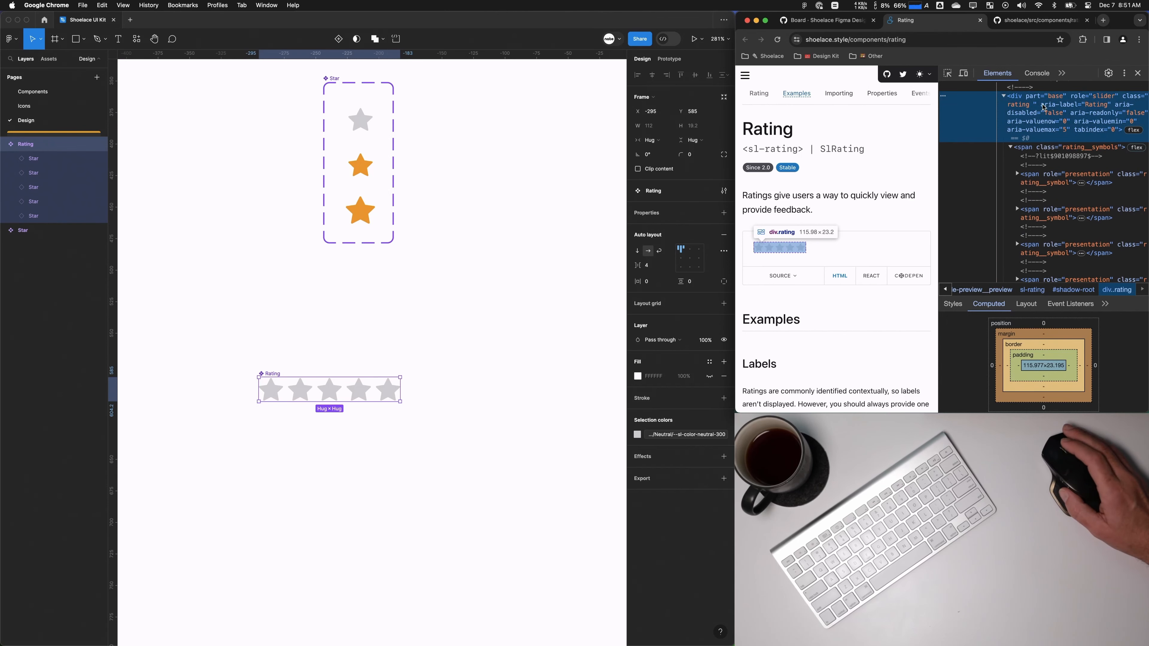
scroll(1044, 111, up, 2)
click(1036, 110)
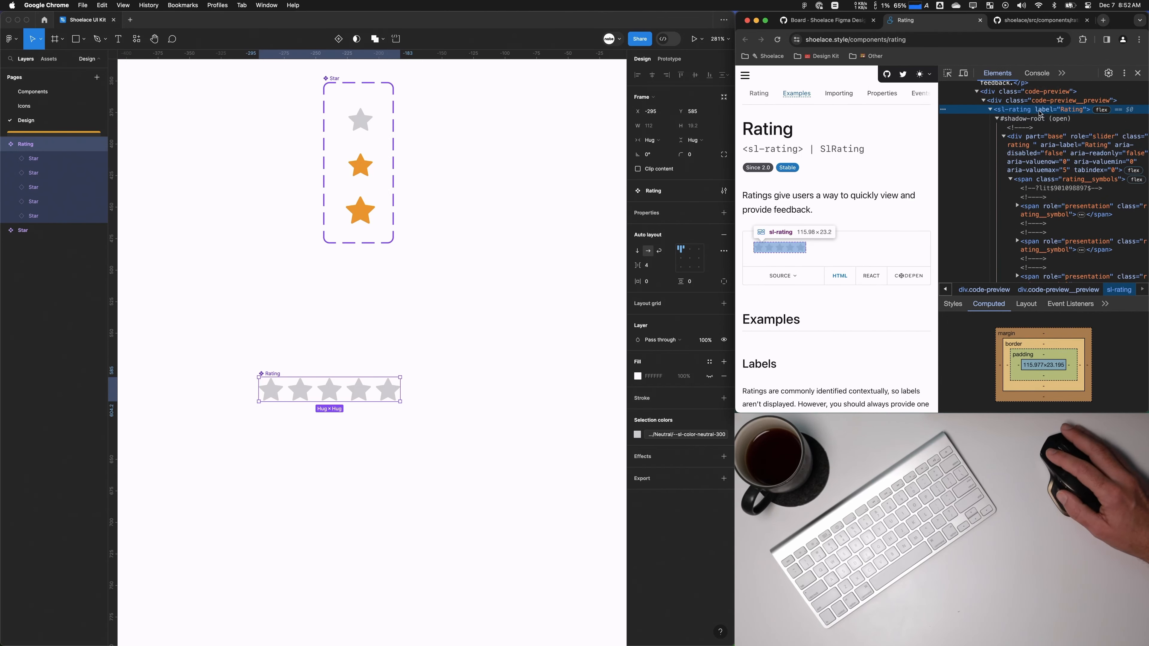
Step: In Figma, set the Rating component's horizontal padding to 2 and its vertical padding to 0
click(316, 395)
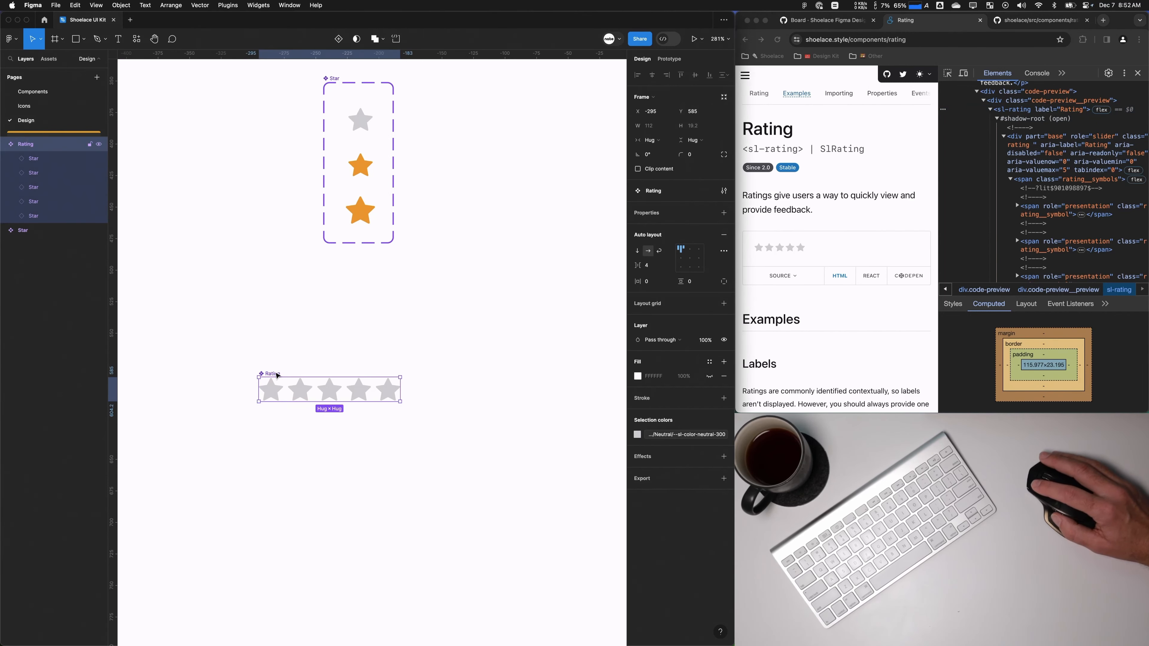
click(647, 282)
text(2)
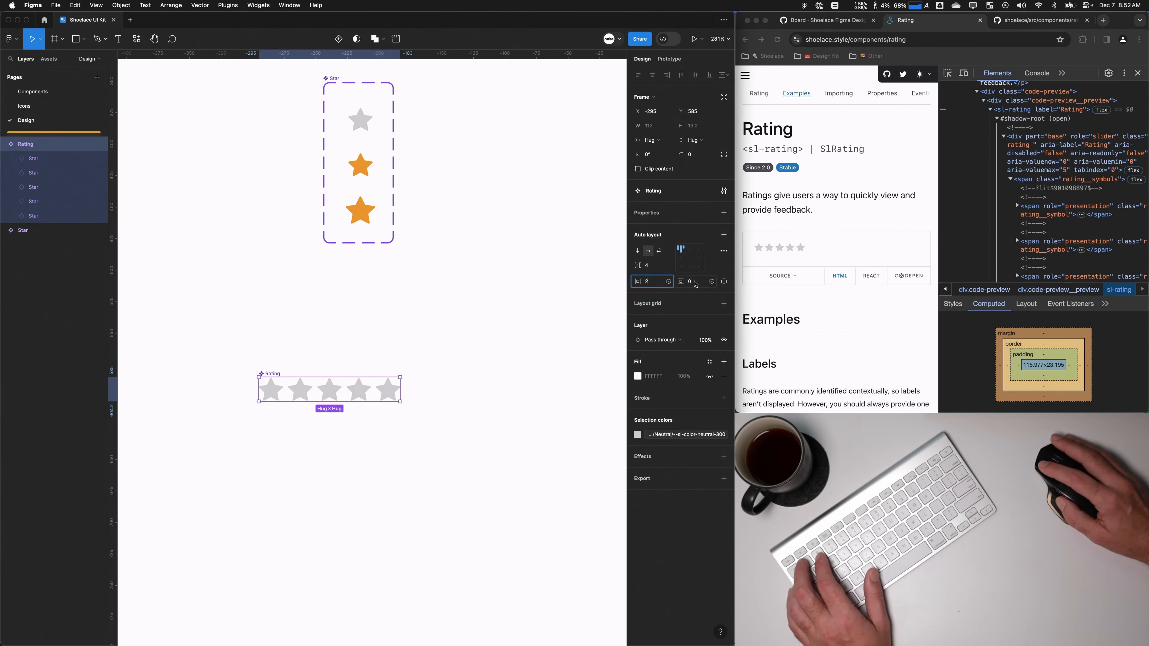
key(Tab)
text(2)
key(BackSpace)
text(0)
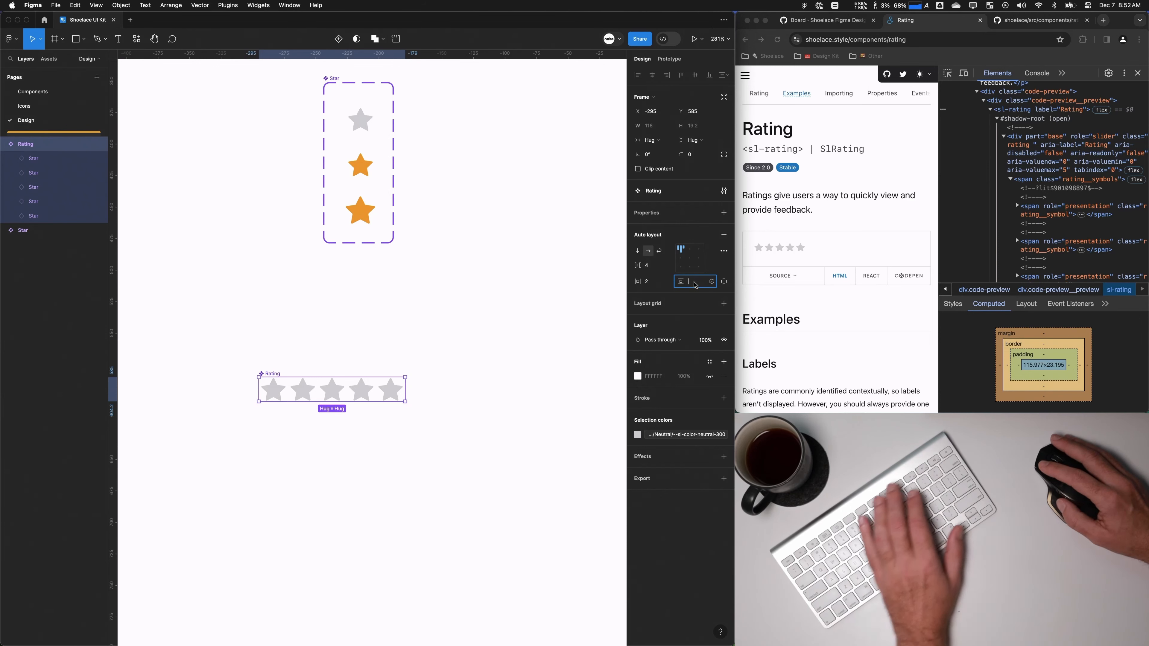
Step: Recheck the first rating__symbol span's padding in Chrome, and set the Rating component's vertical padding to 2 in Figma
click(806, 248)
click(1047, 208)
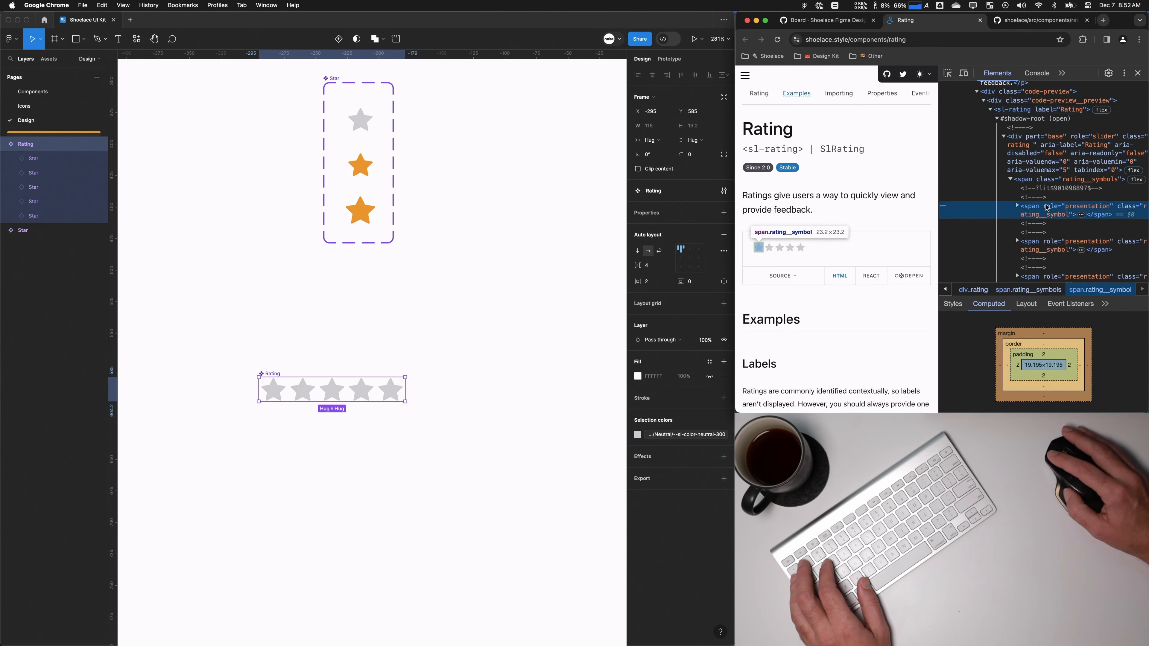
click(692, 280)
text(2)
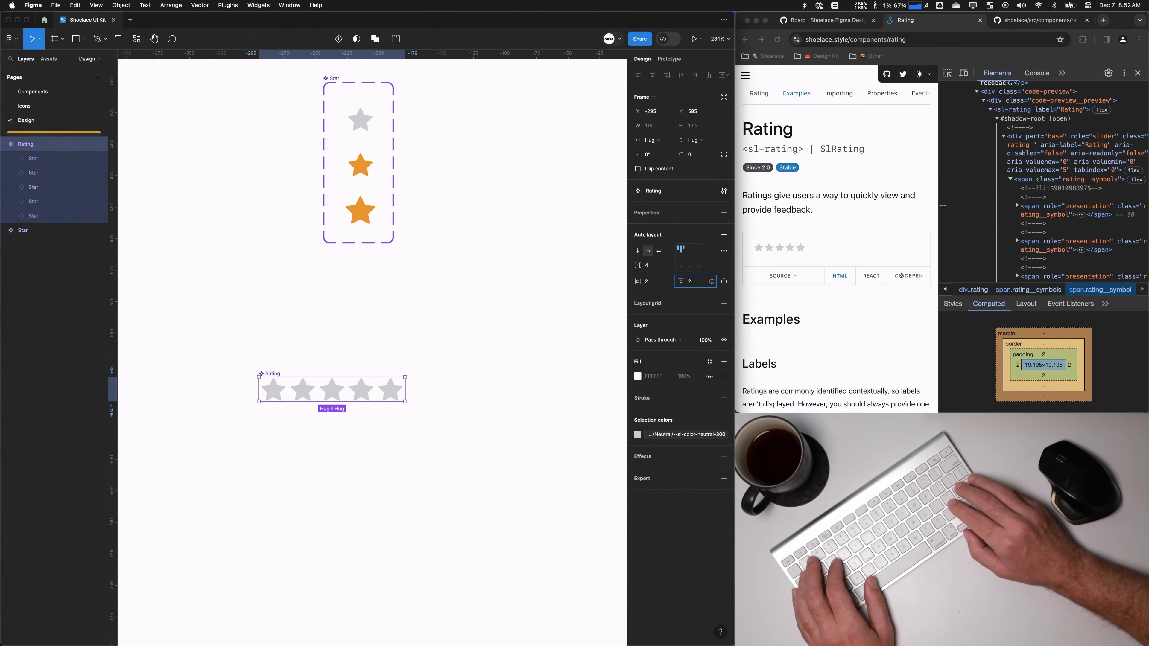
click(337, 331)
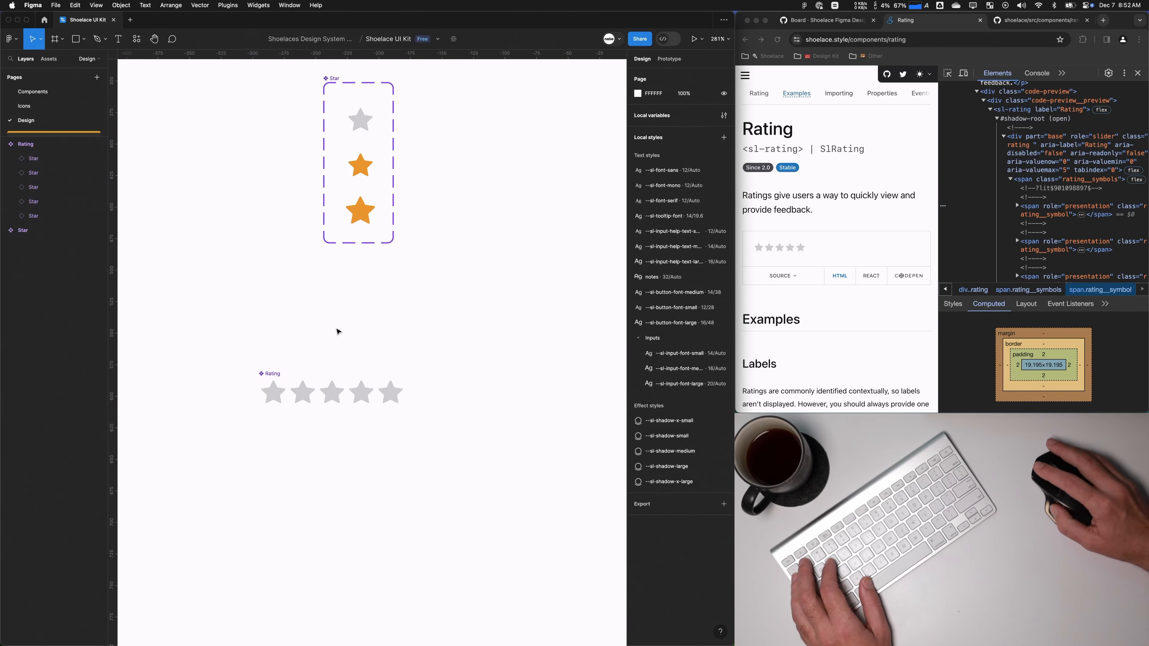
Step: Set the Rating component's auto layout alignment to left and vertically centred
click(305, 393)
click(315, 408)
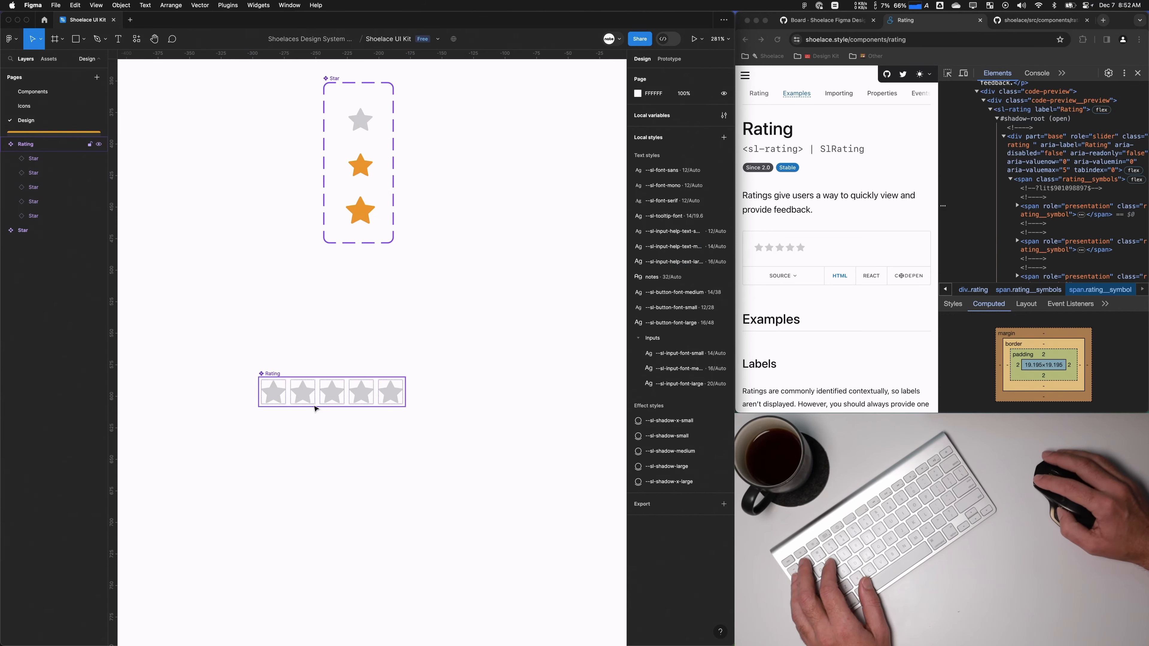
click(277, 393)
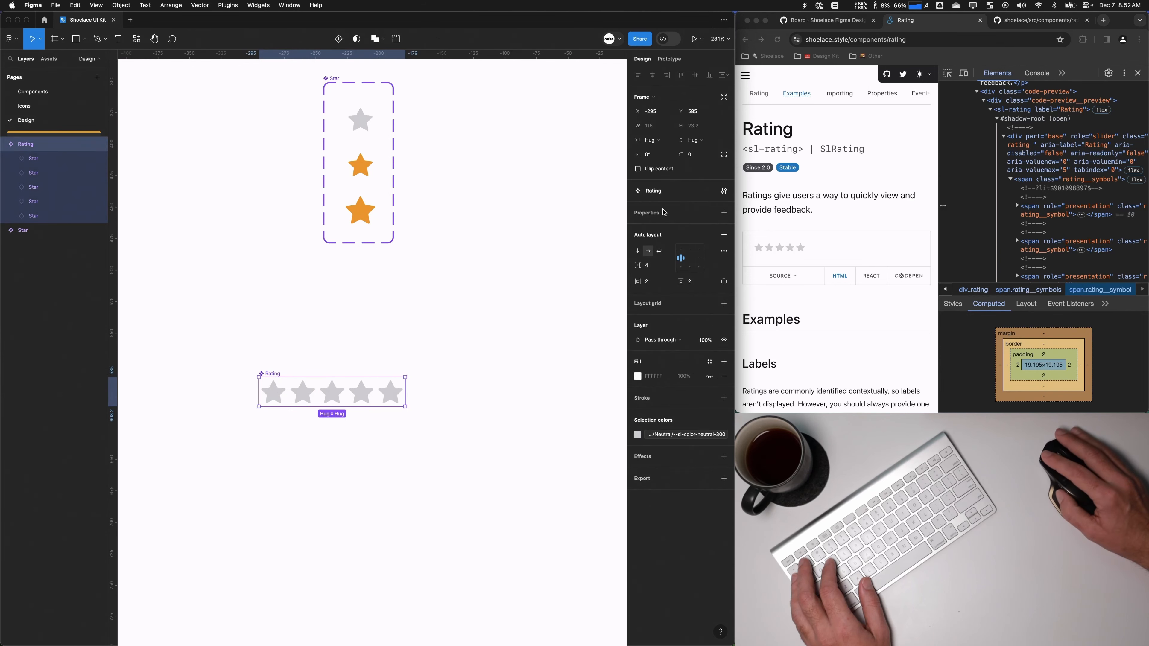
Step: Set the State of the first star in the Rating component to Hover
click(273, 392)
click(679, 241)
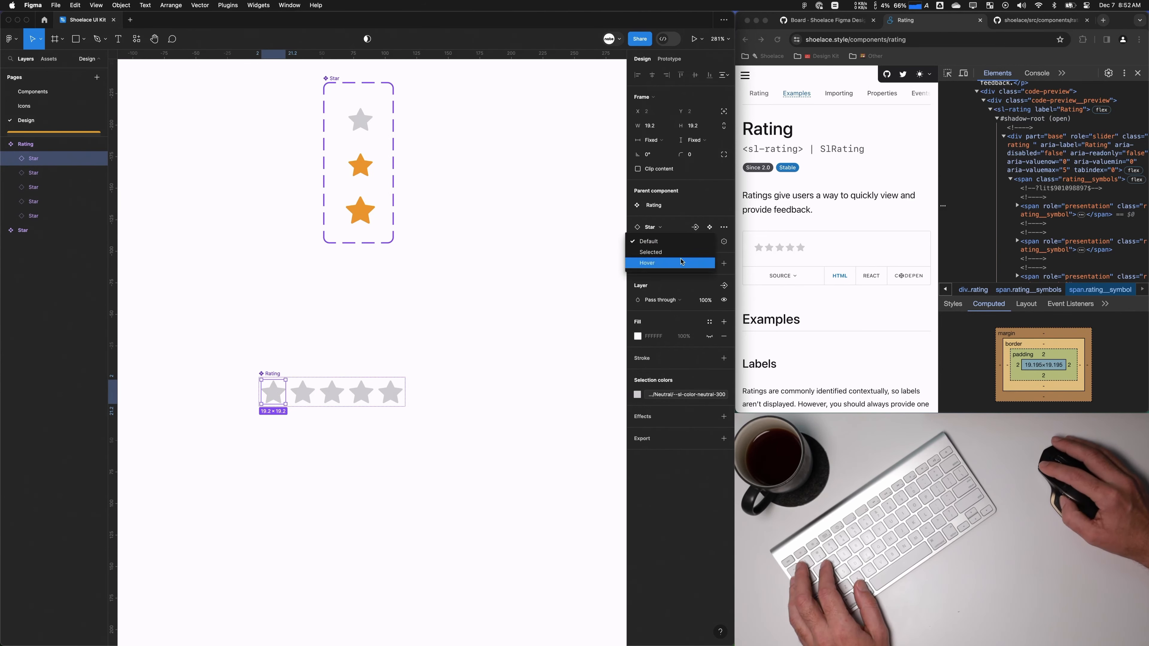
click(681, 257)
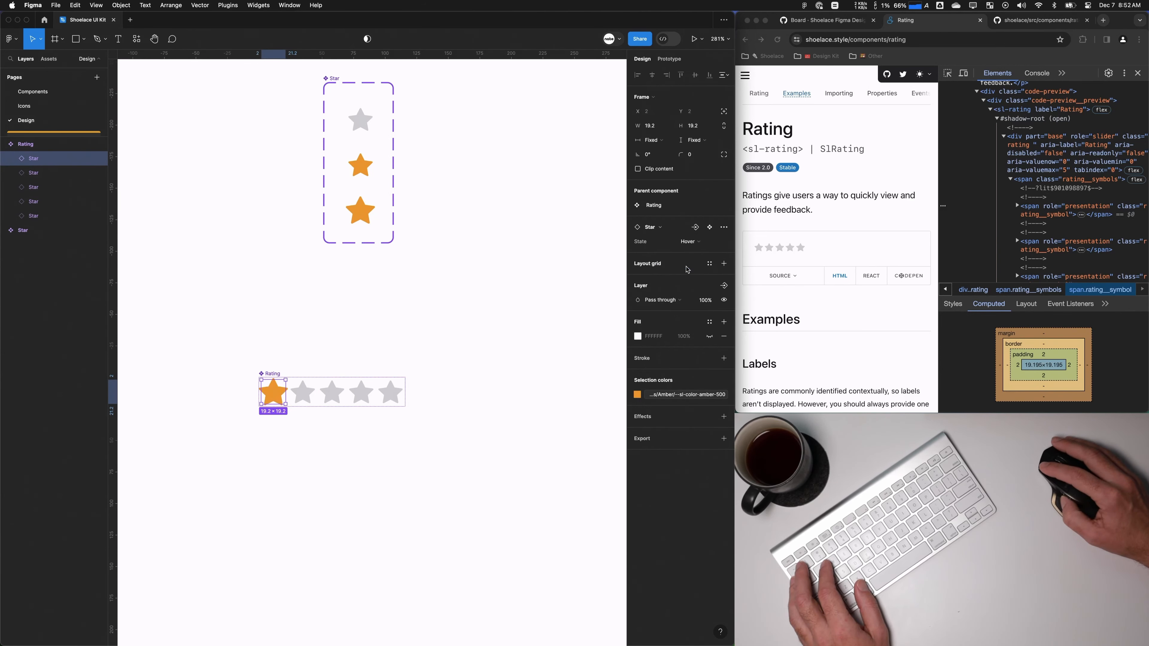
click(359, 351)
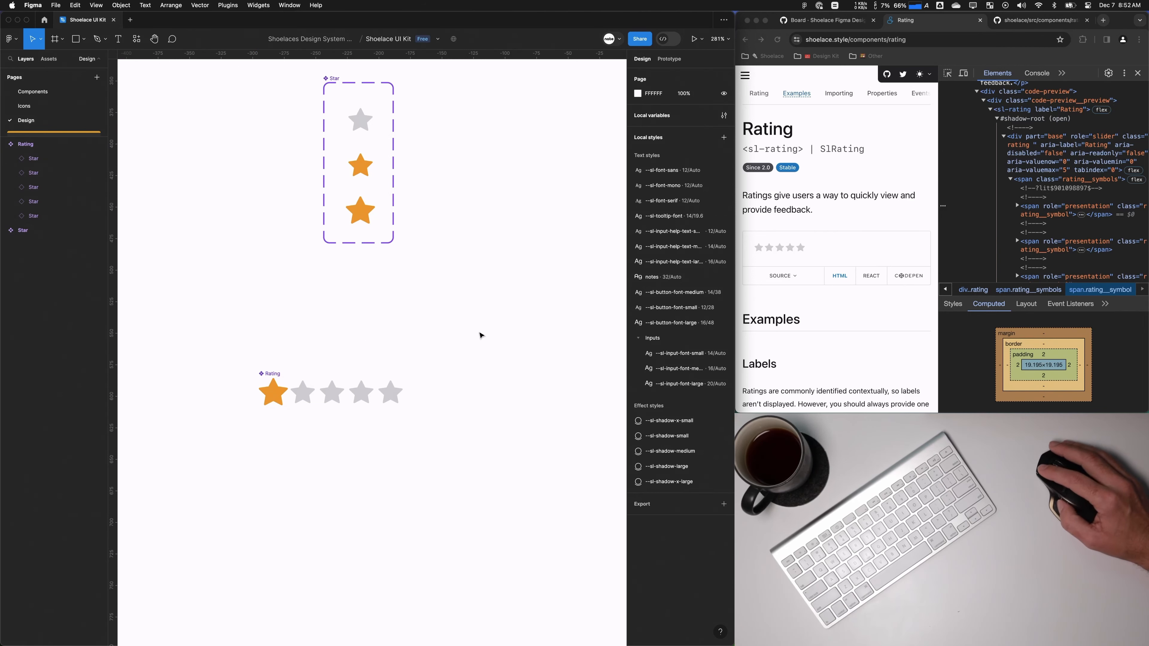
Step: Rename the last star layer in the Rating component to Star 5
scroll(316, 317, down, 3)
click(282, 333)
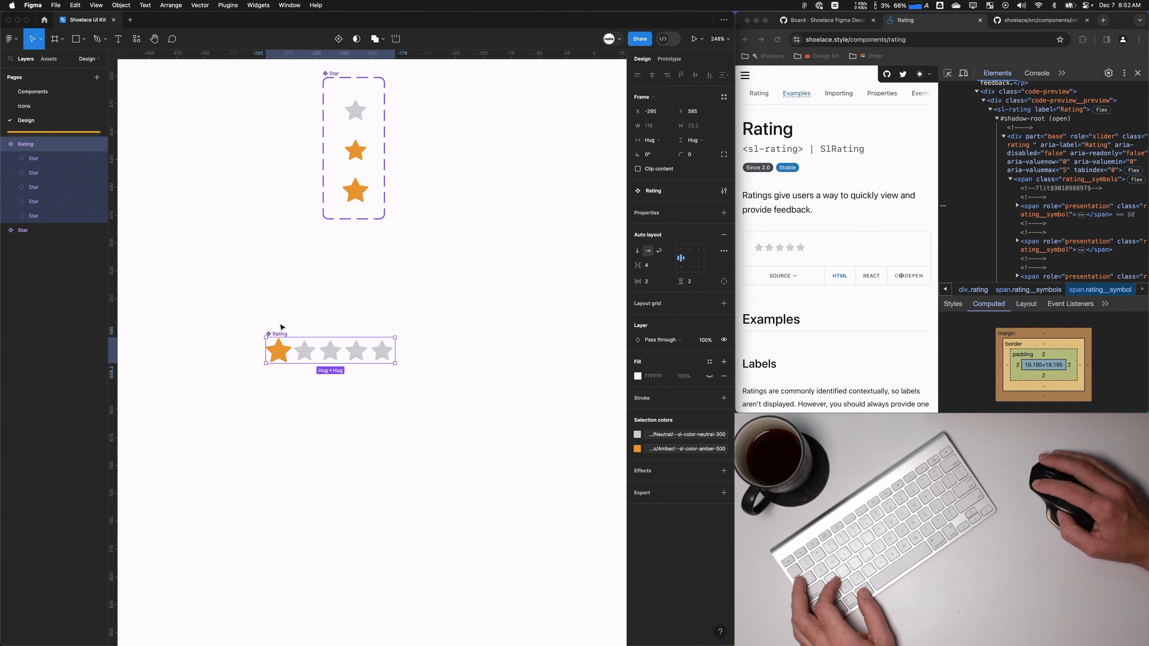
double_click(36, 216)
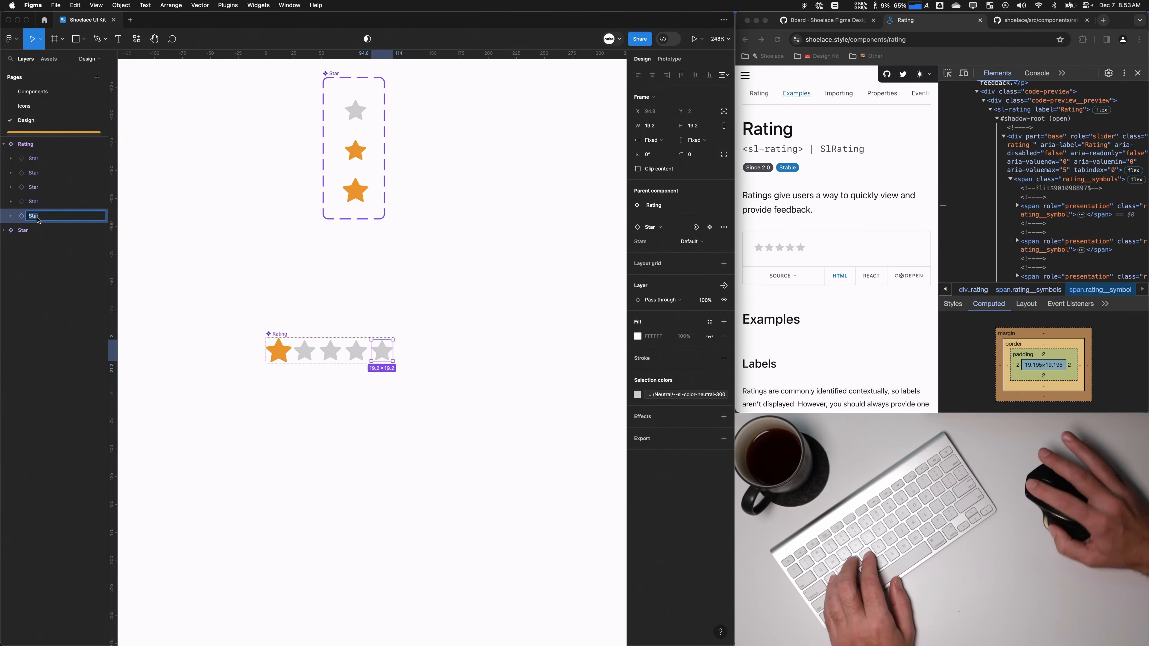
key(Right)
text(5)
key(Return)
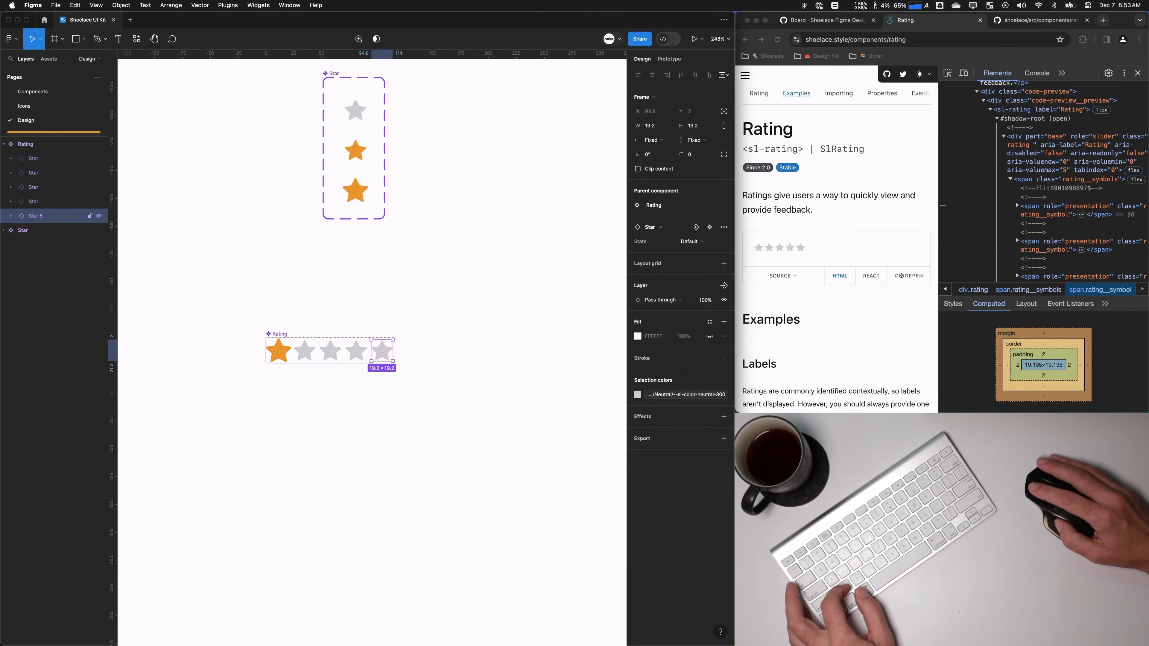
Step: Bulk-rename the five star layers in the Rating component with ascending numbers, from Star 1 to Star 5
click(32, 158)
shift+click(40, 217)
key(super+r)
text(Star)
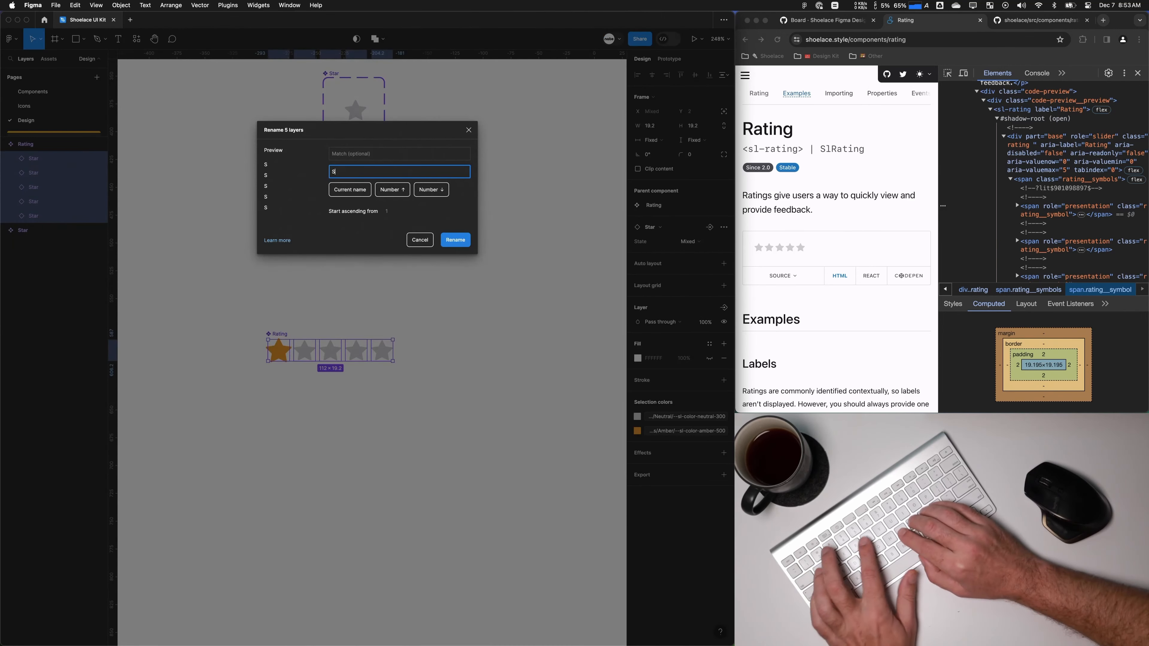
click(431, 189)
click(380, 189)
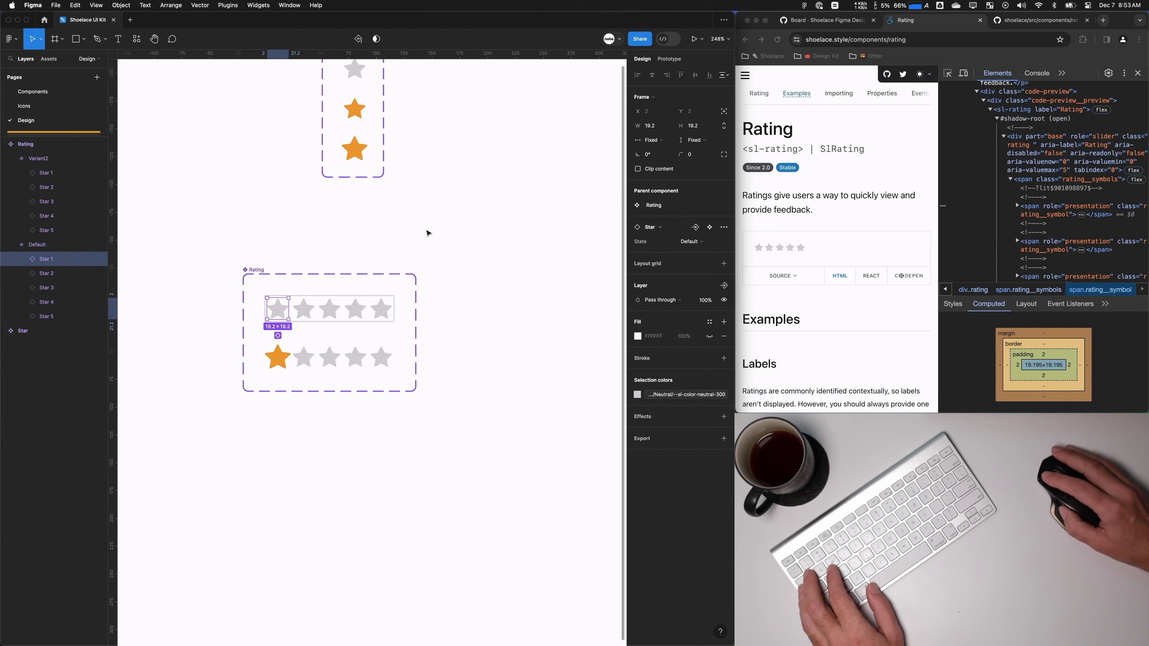
Step: Rename the Rating component set's variant property to Value
click(436, 218)
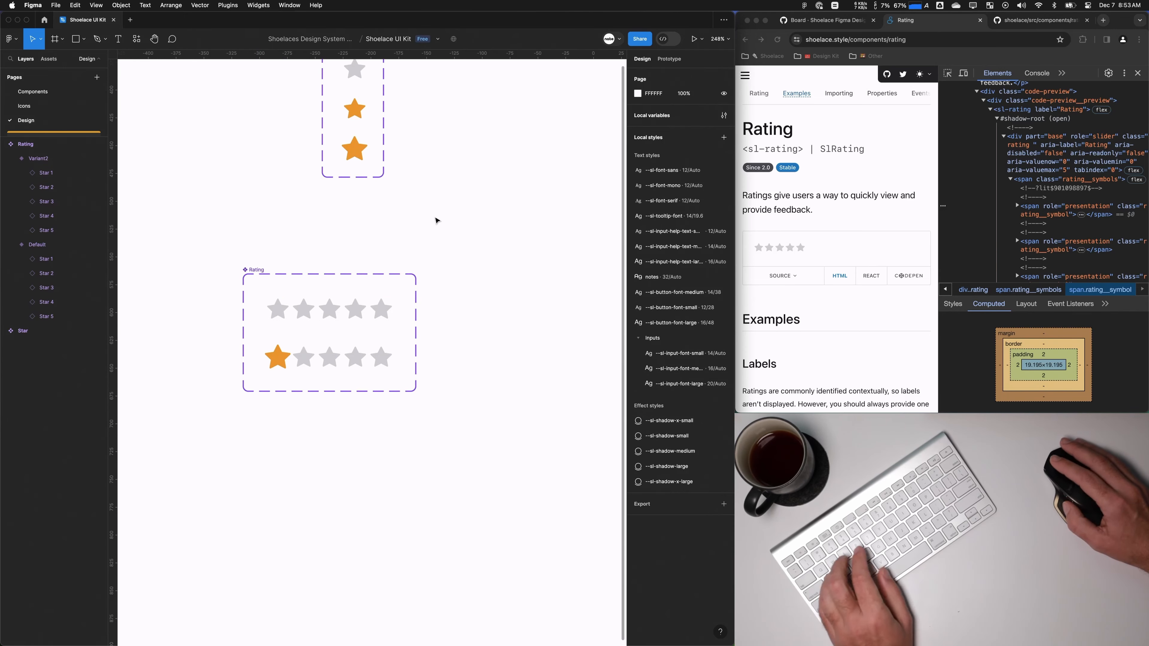
click(37, 244)
click(26, 144)
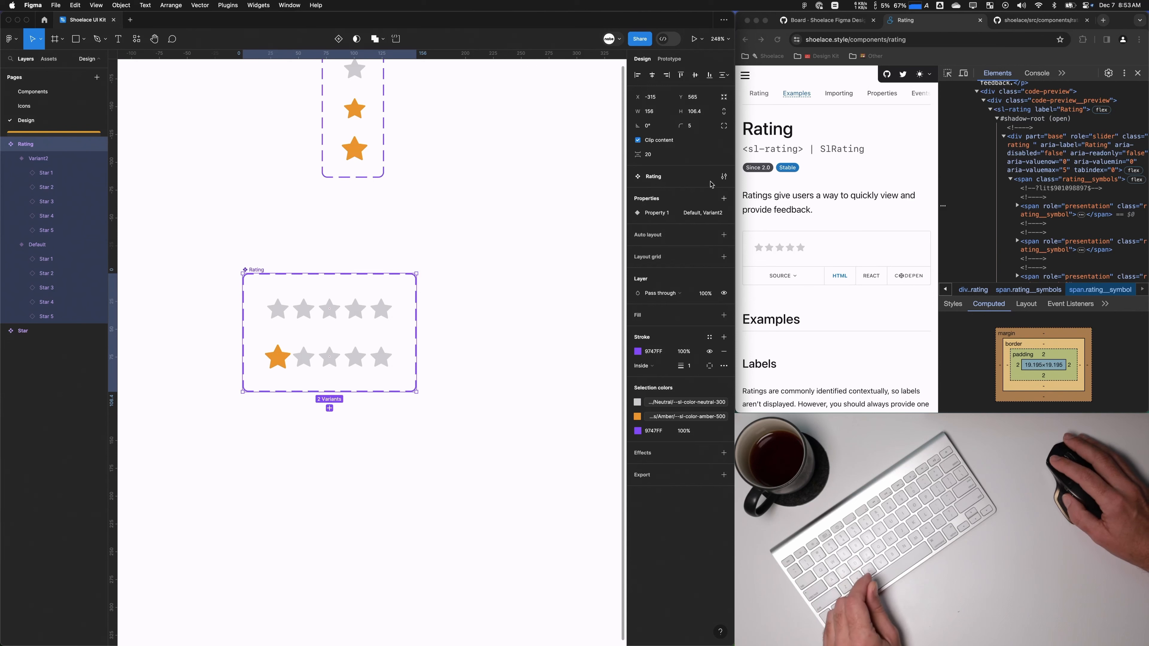
click(514, 197)
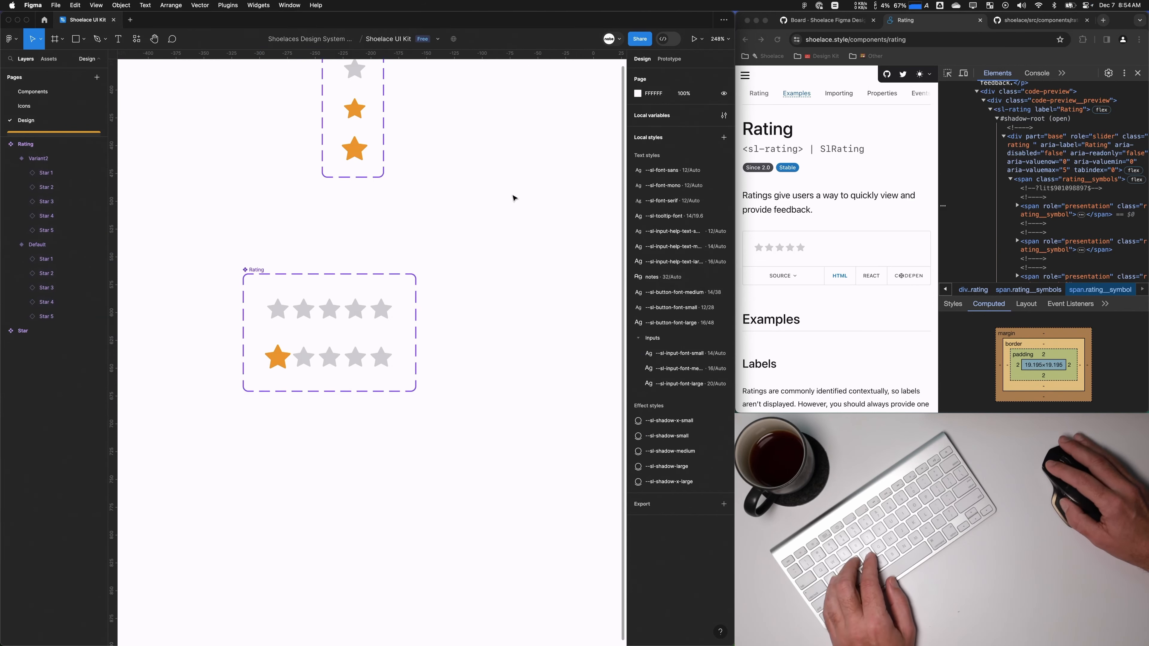
click(26, 158)
shift+click(58, 246)
click(26, 145)
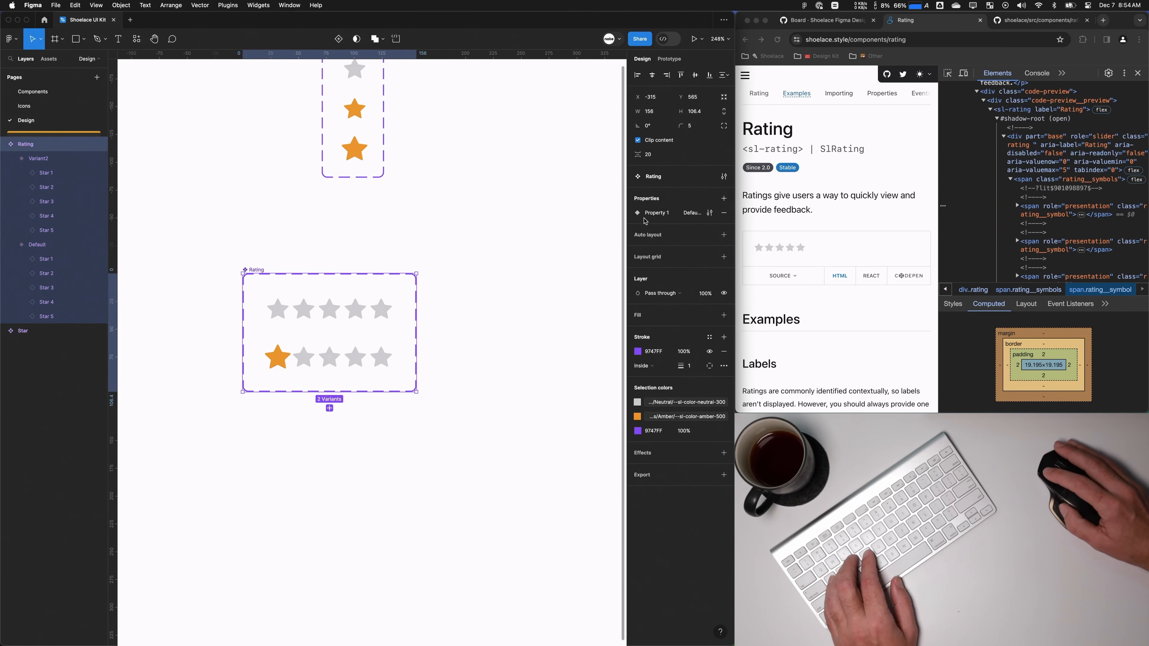
double_click(645, 215)
text(Value)
key(Return)
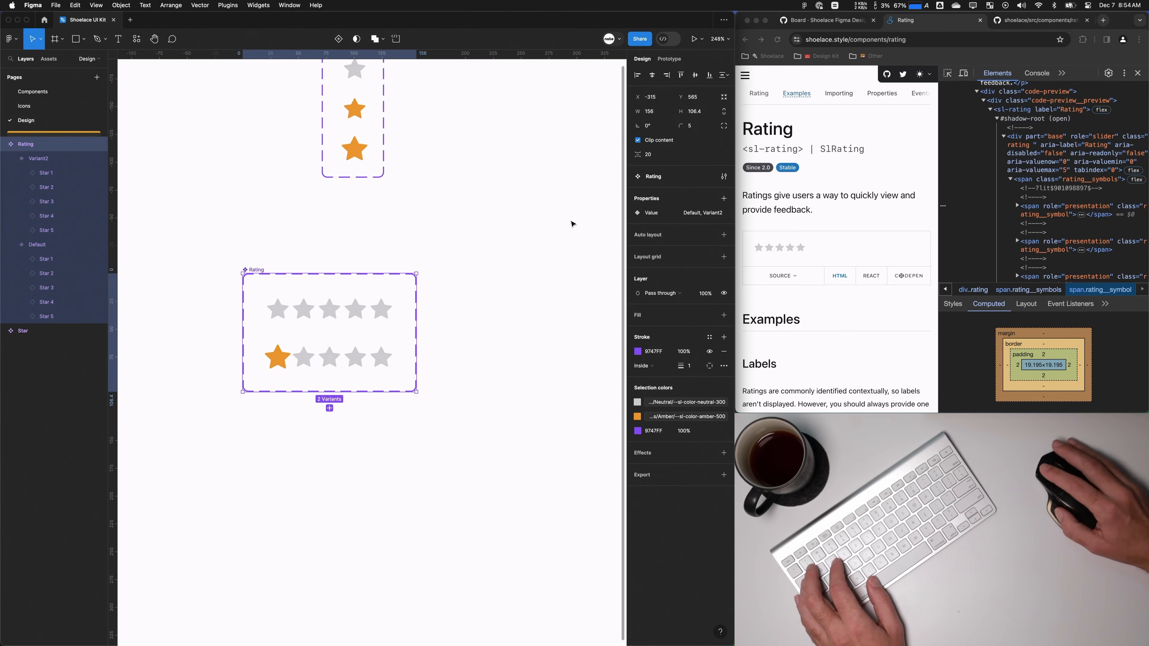
Step: Add a variant property named Permanent with the value False to the Rating component set
click(724, 198)
click(661, 226)
text(Permanent=)
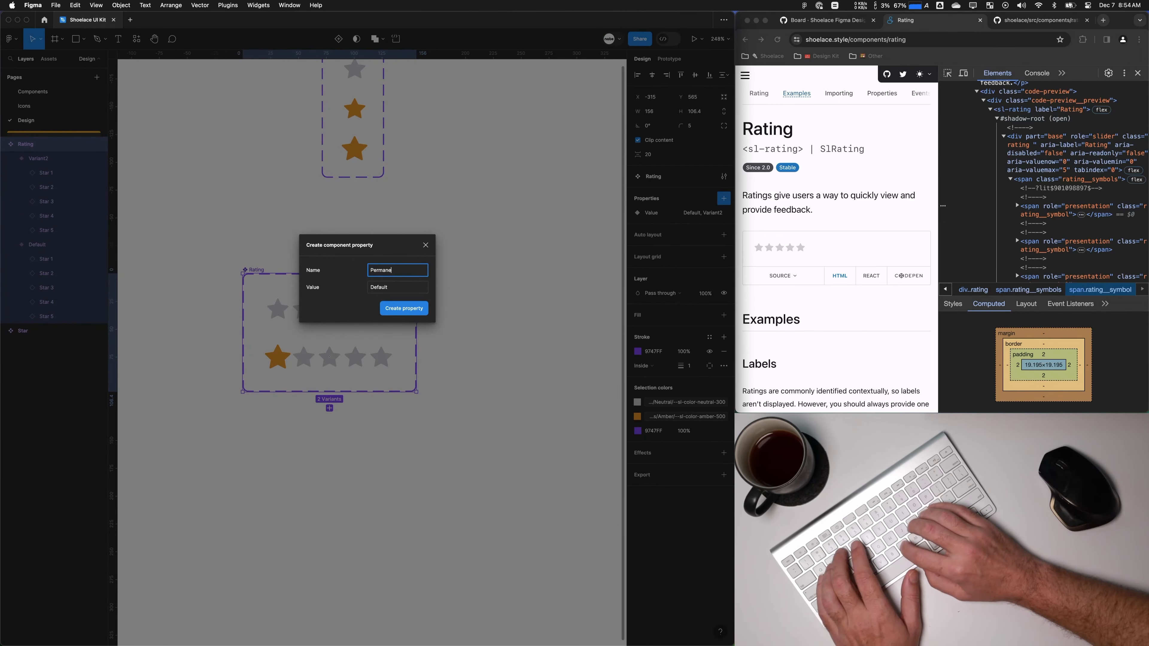
text(False)
click(404, 308)
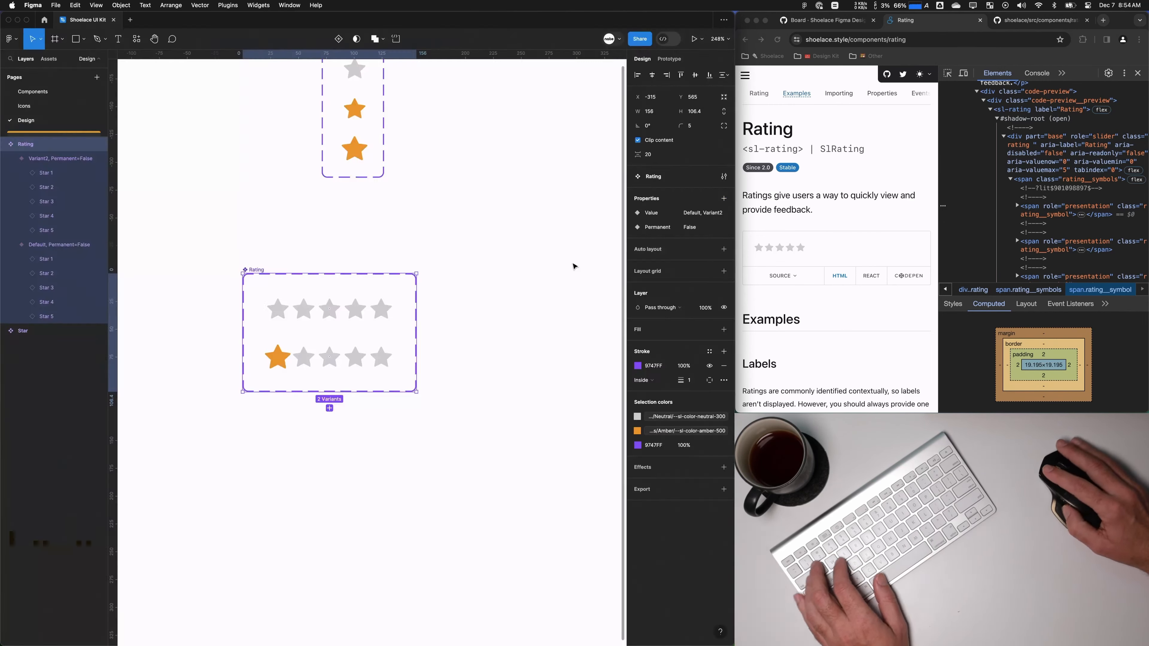
Step: Add a variant property named HoverValue with the value 0 to the Rating component set
click(724, 198)
click(674, 229)
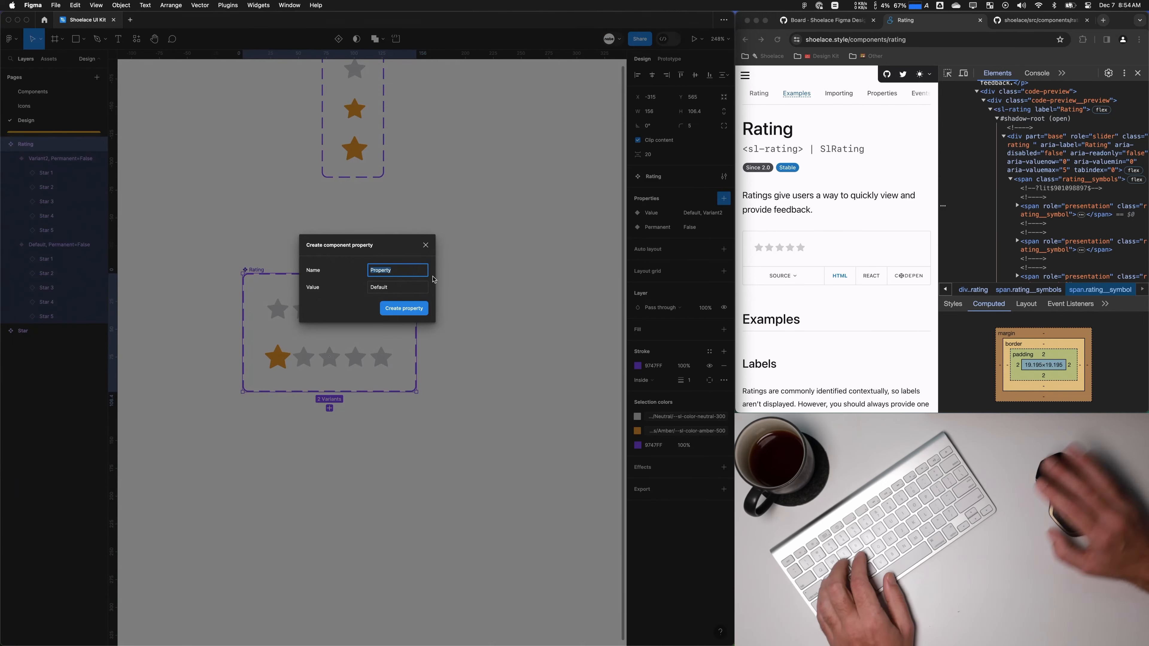
text(Hover)
key(Tab)
text(0)
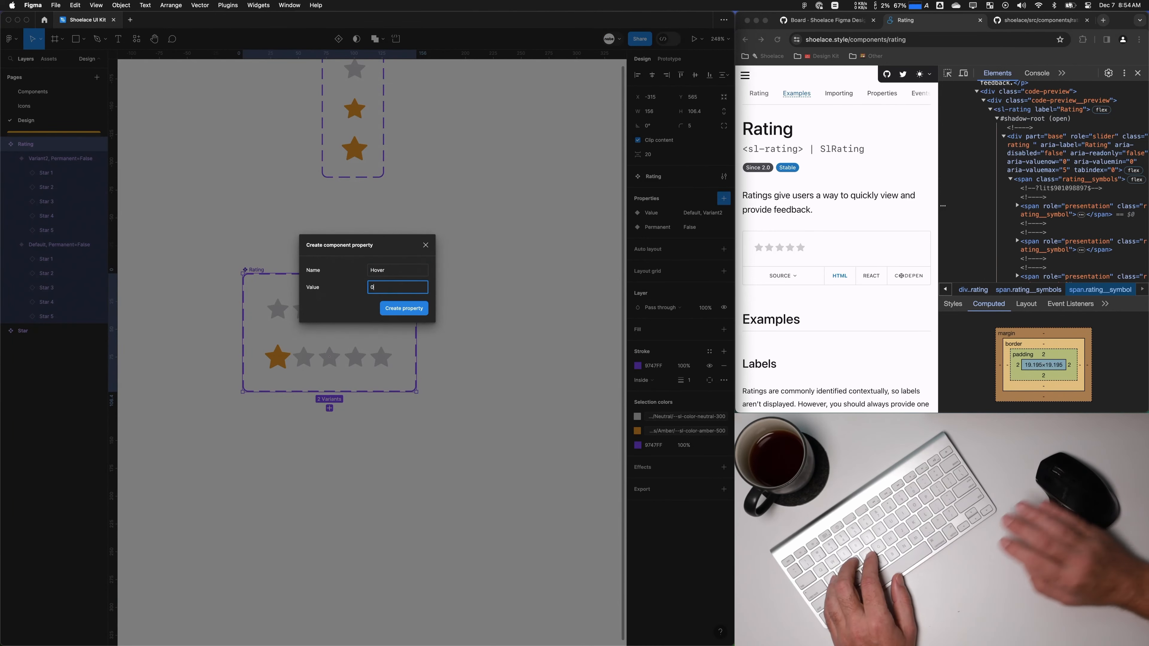
click(413, 275)
text(alue)
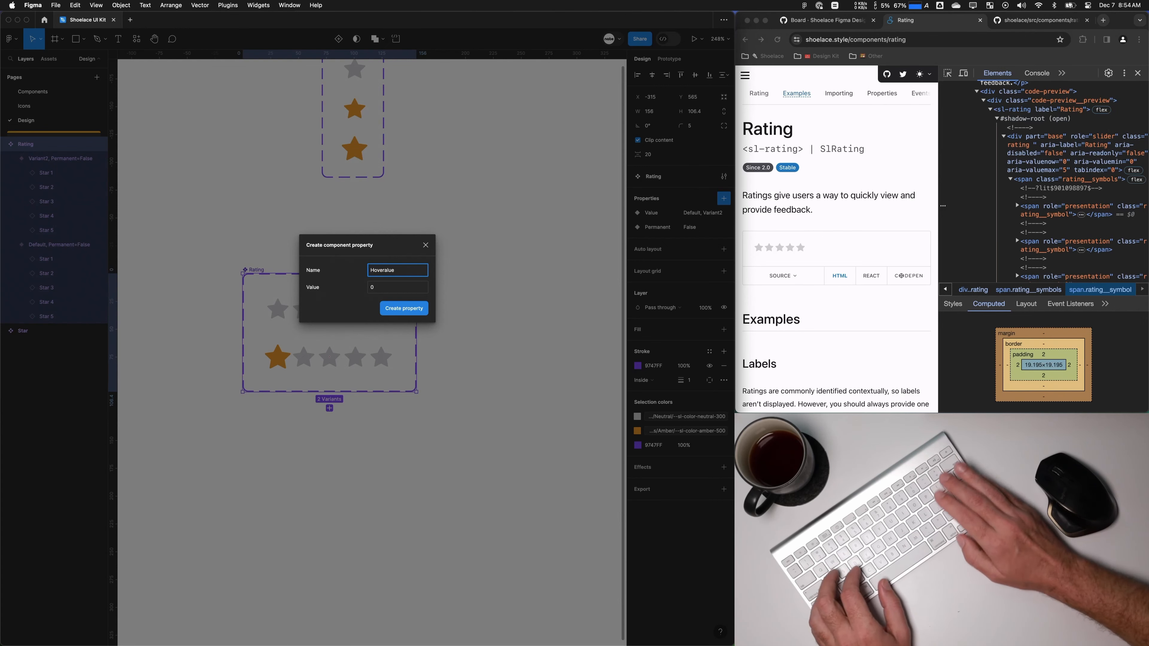
key(Left)
key(Left)
key(Left)
key(Left)
text(V)
click(423, 309)
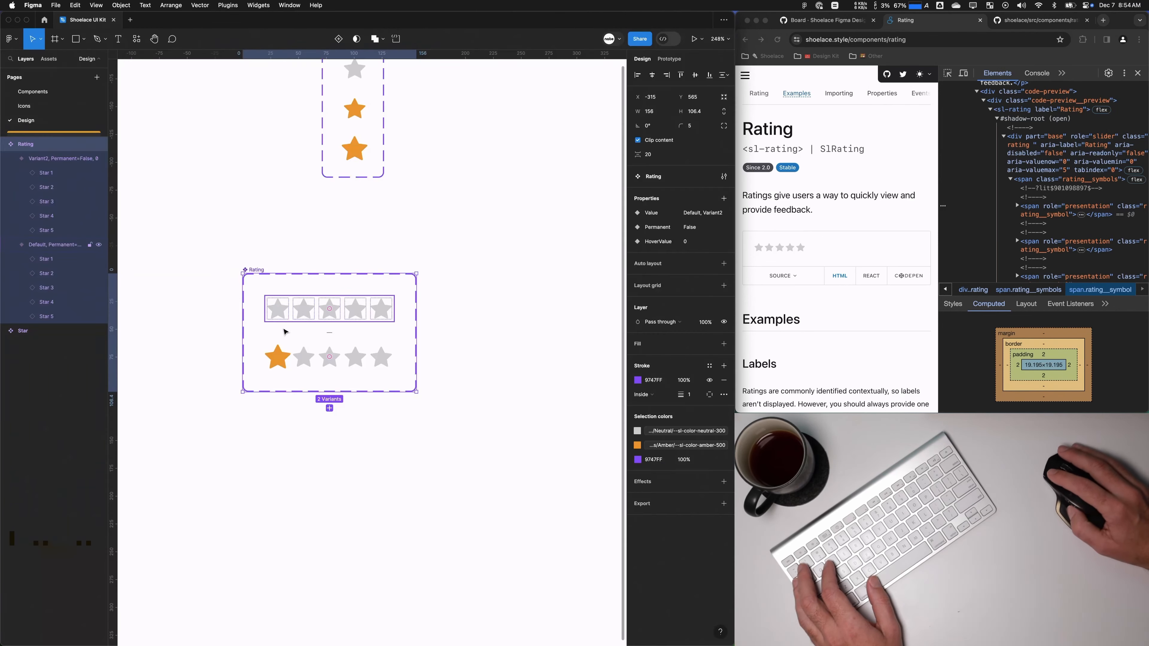
Step: Add a variant property named Read Only with the value False to the Rating component set
click(403, 257)
scroll(316, 256, right, 1)
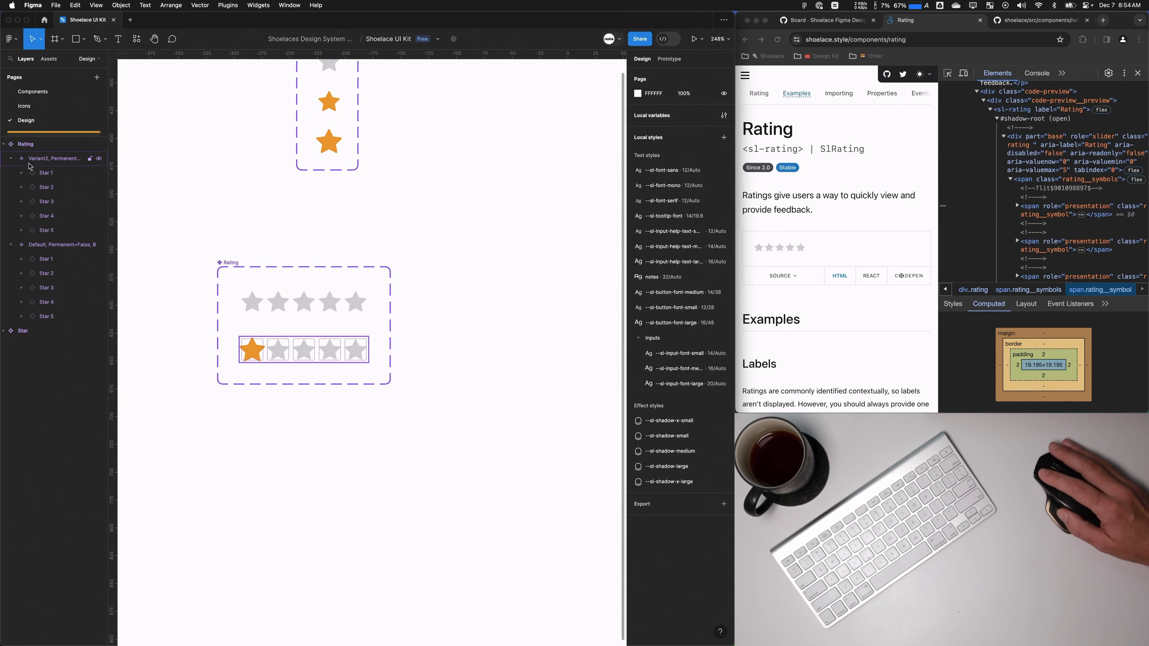
click(228, 262)
click(724, 199)
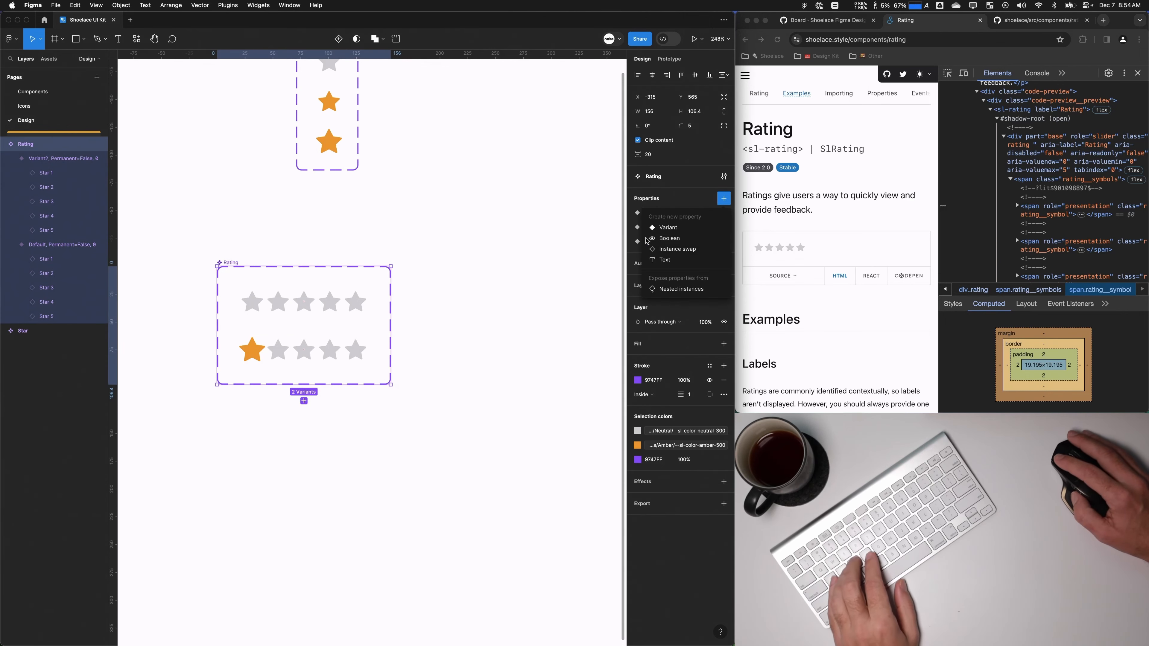
click(661, 234)
text(Read Only)
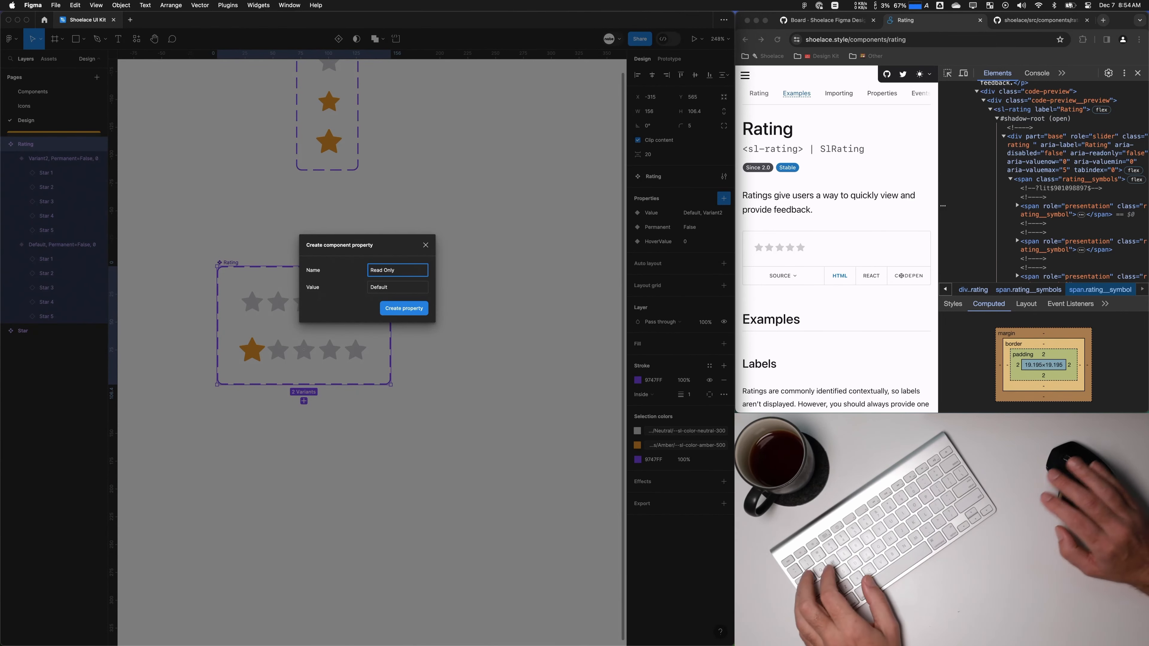
key(Tab)
text(False)
click(408, 312)
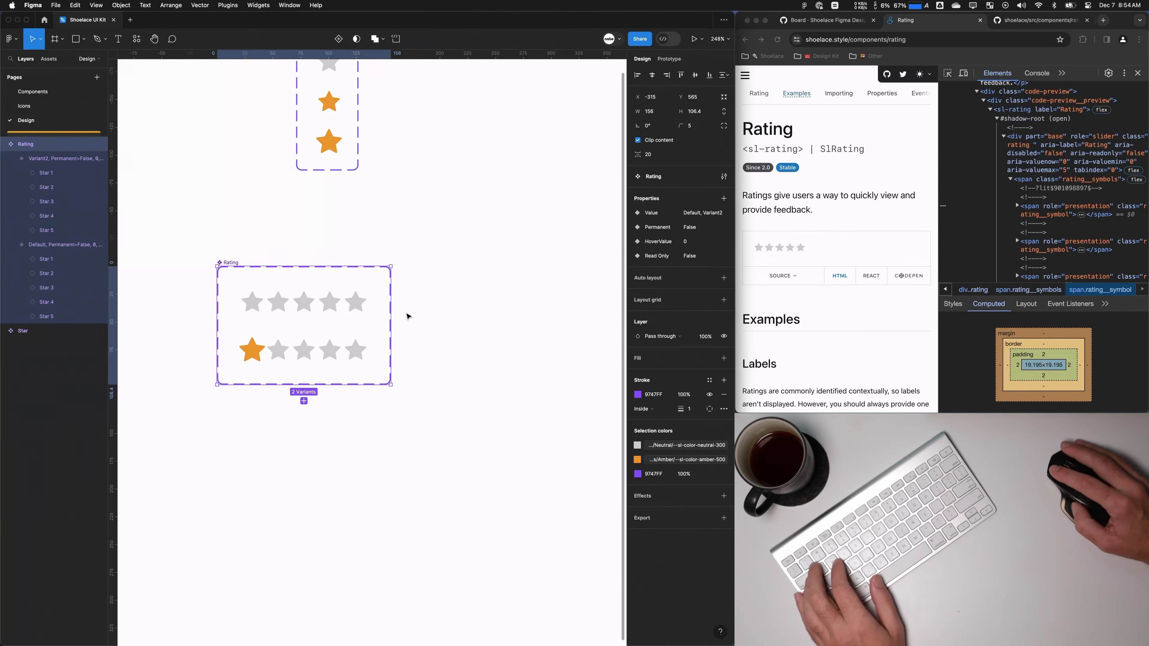
Step: Add a variant property named Disabled with the value False to the Rating component set
click(724, 198)
click(660, 234)
text(D)
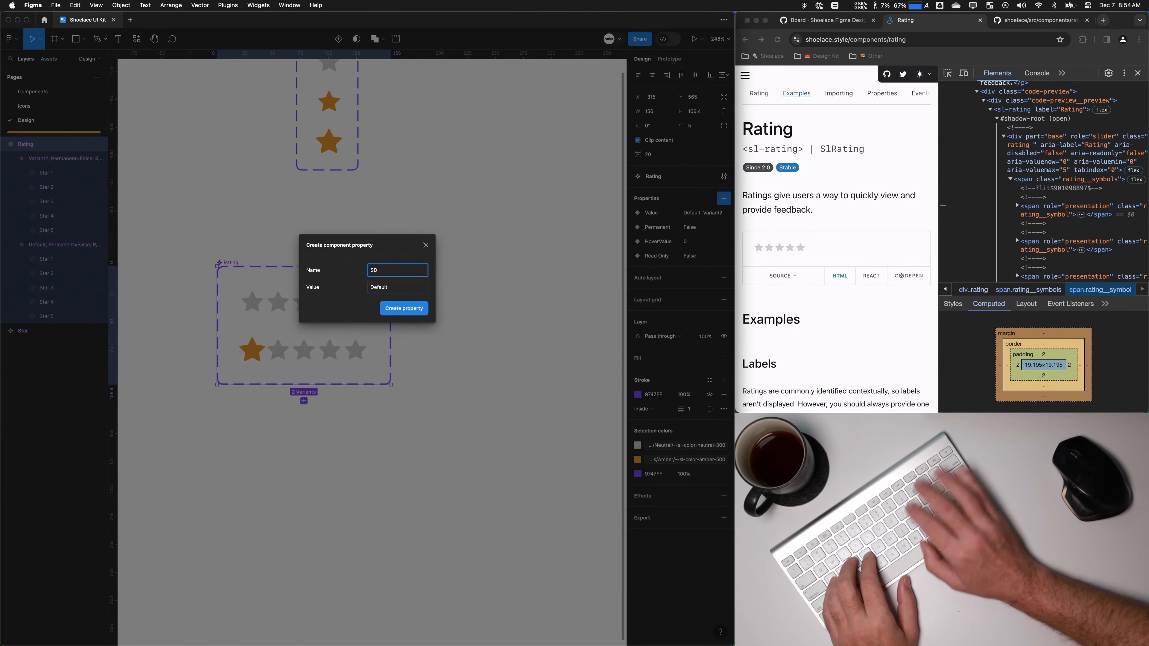
text(isabled)
key(Tab)
text(False)
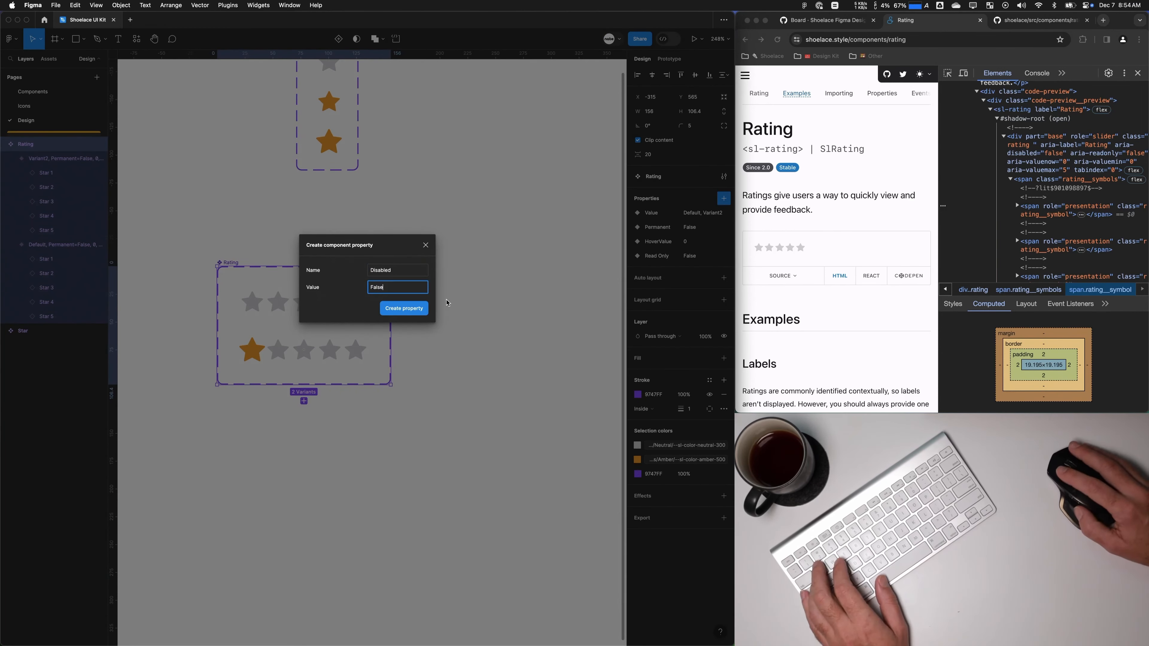
click(403, 311)
Step: Reorder the Rating properties so that HoverValue comes directly after Value, above Permanent
scroll(401, 313, down, 2)
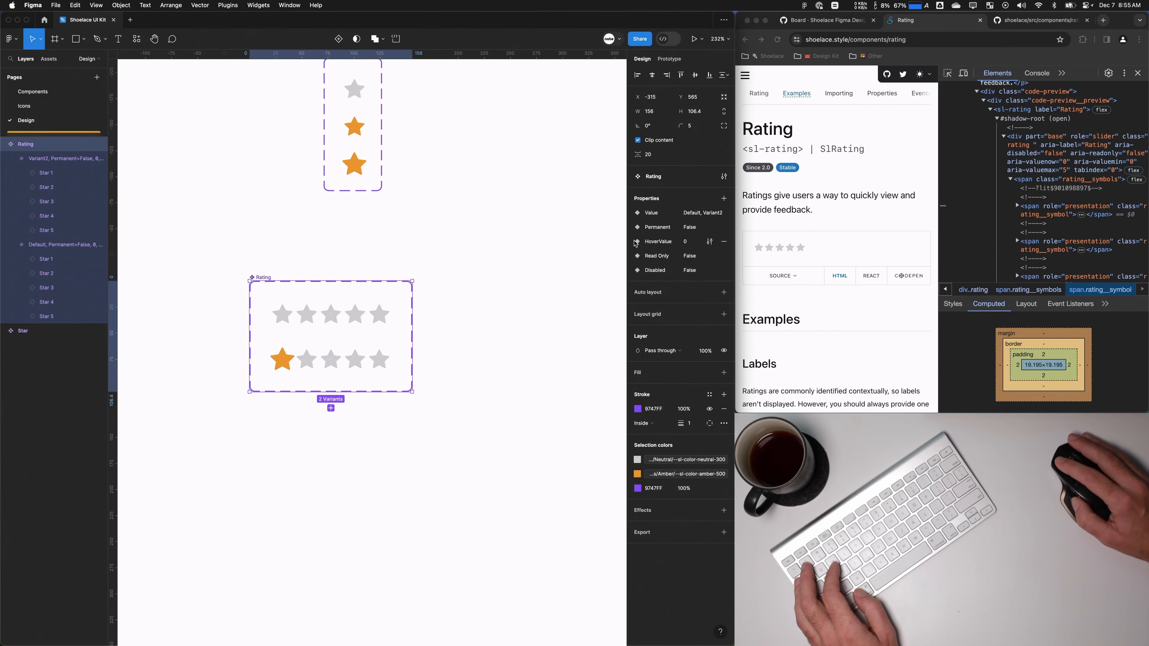
drag(636, 224, 635, 223)
click(597, 231)
Step: Set the Value property of the all-grey Rating variant to 0
drag(333, 307, 338, 303)
click(338, 303)
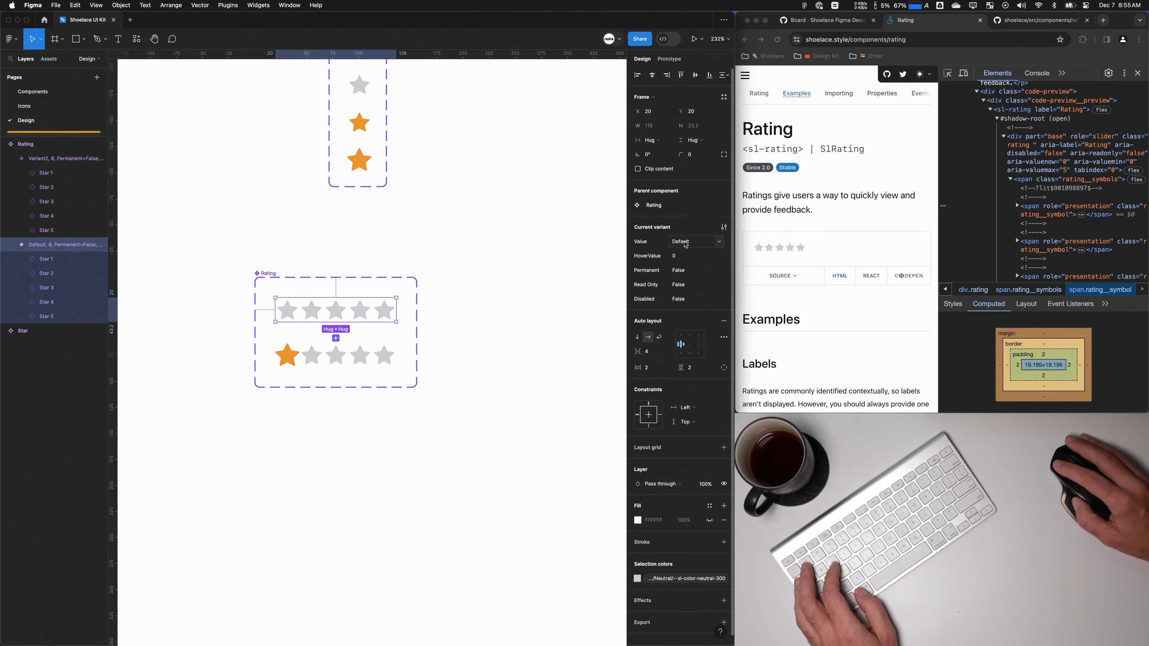
click(696, 242)
text(0)
click(499, 309)
scroll(499, 309, down, 1)
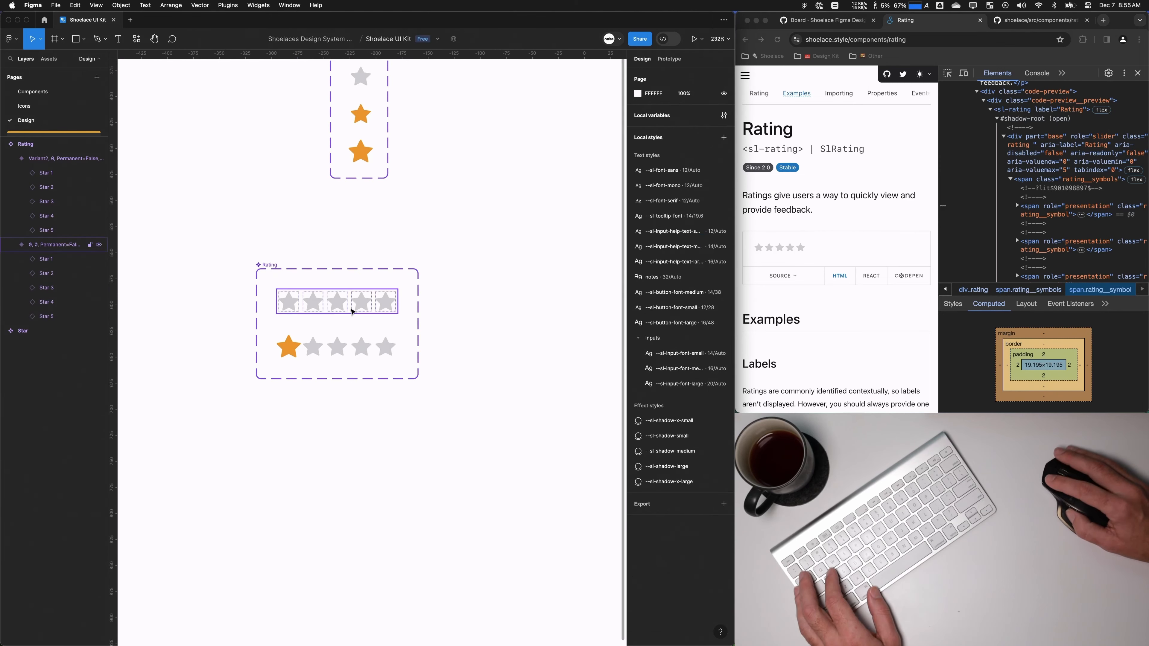
Step: Set the Rating variant with one highlighted star to Value 0 and HoverValue 1
click(354, 310)
click(290, 353)
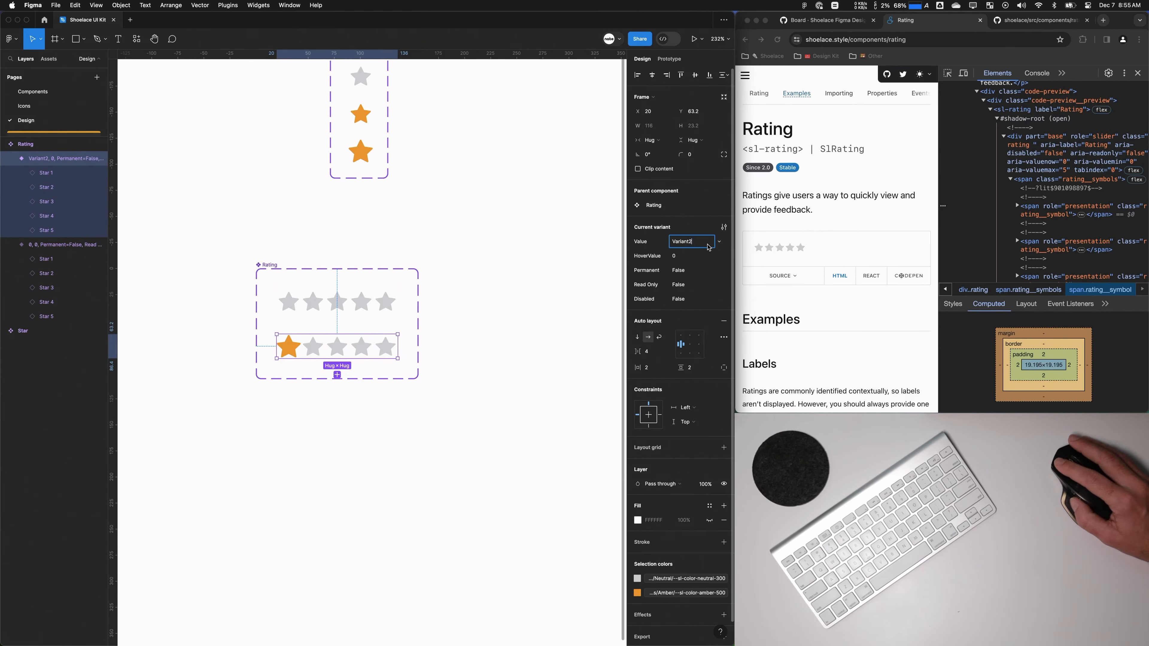
text(0)
click(718, 256)
click(703, 276)
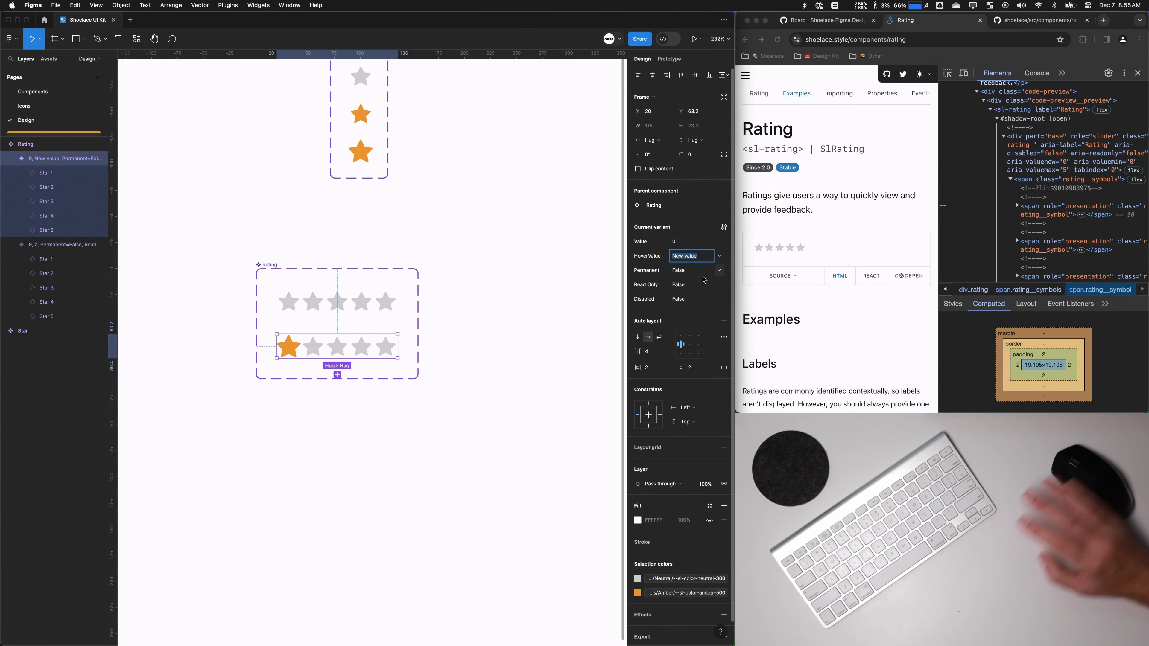
text(1)
key(Return)
scroll(464, 361, down, 1)
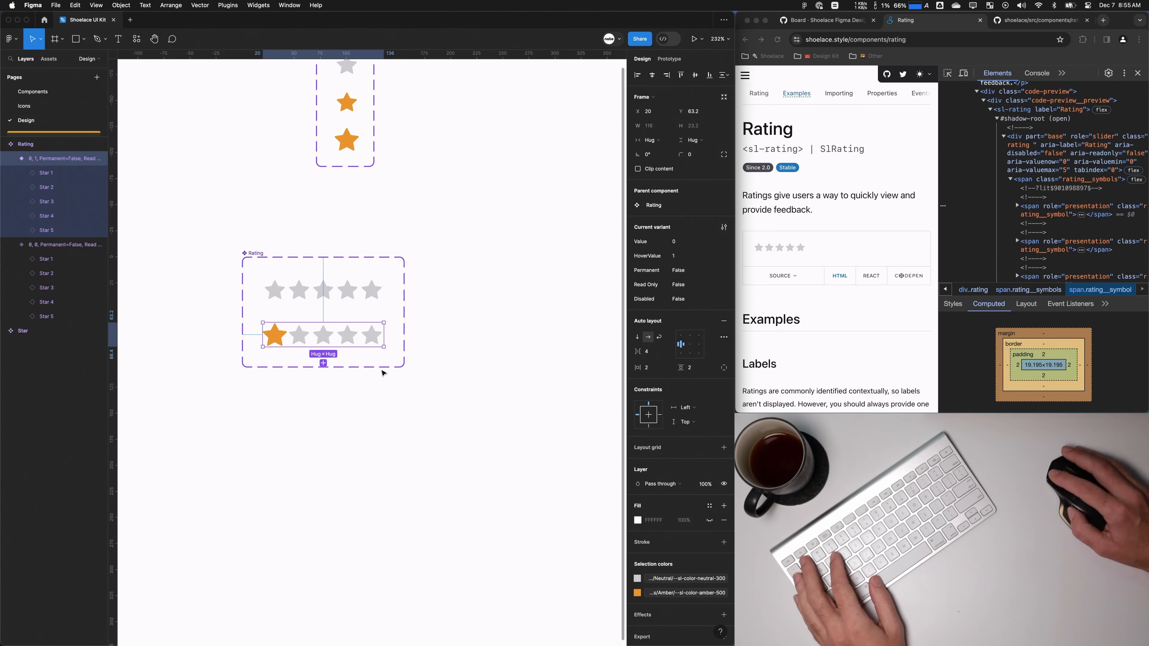
key(Escape)
Step: Add four more variants to the Rating set based on the variant with one highlighted star
click(46, 162)
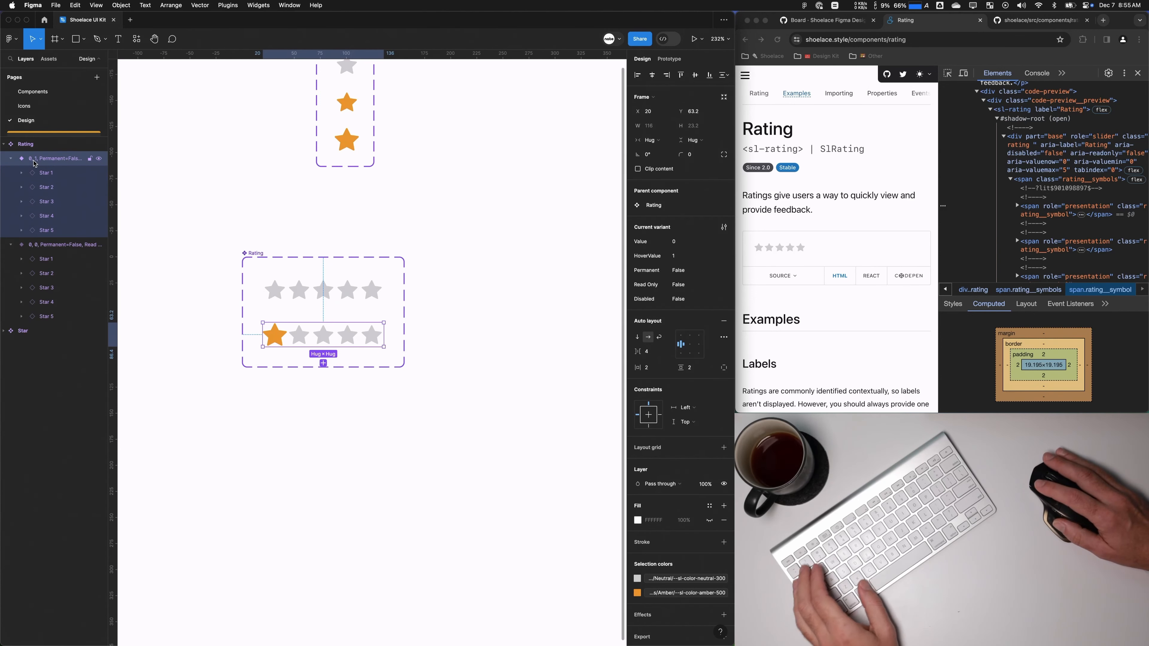
click(323, 363)
click(323, 408)
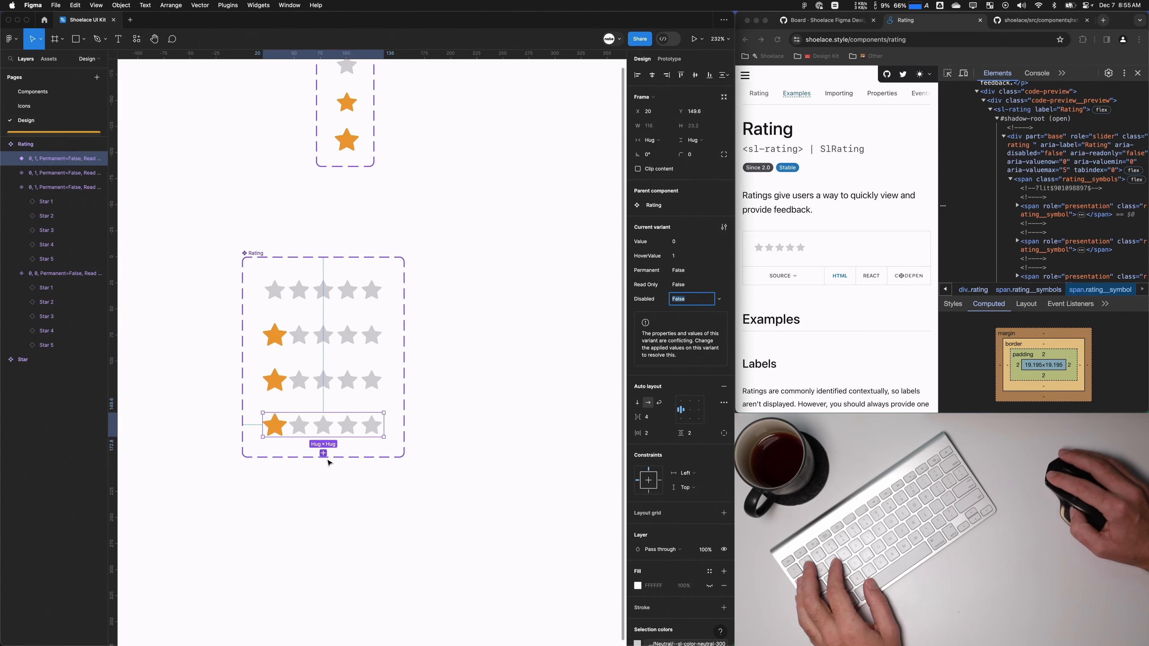
click(324, 454)
click(325, 499)
scroll(328, 504, down, 1)
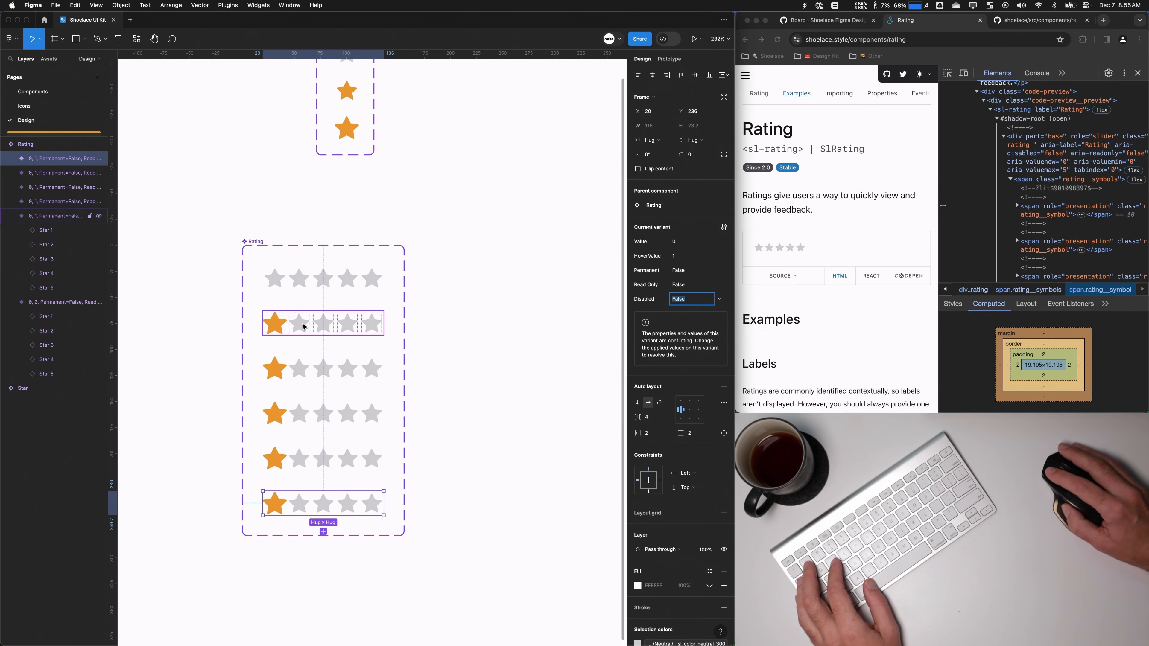
click(299, 369)
super+click(301, 369)
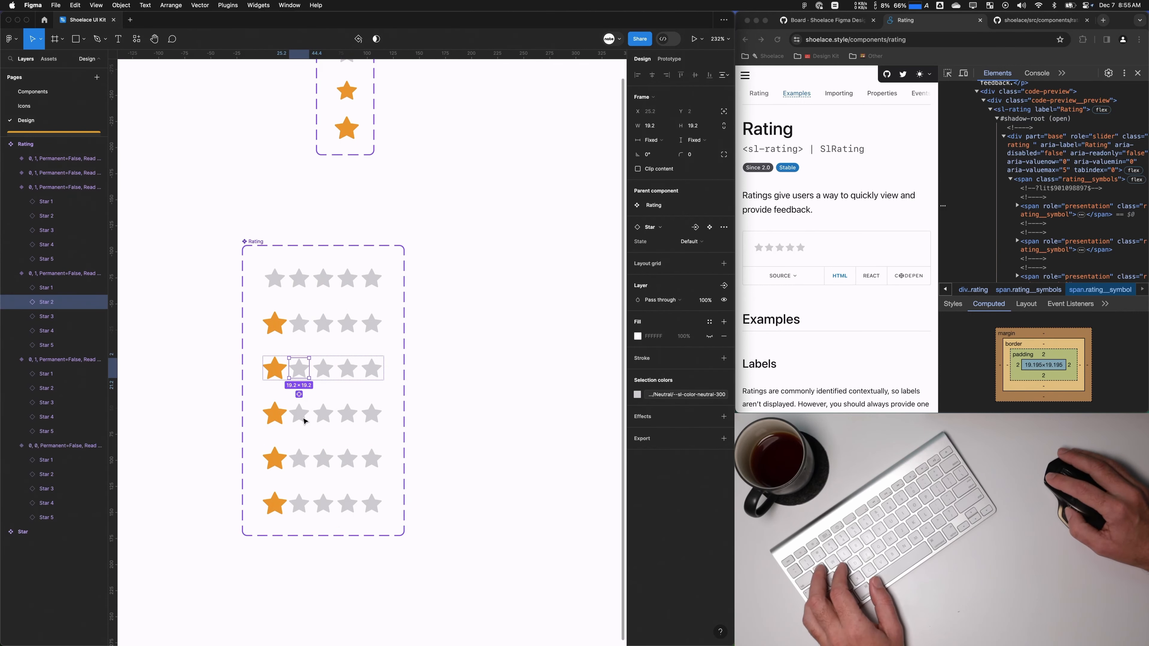
shift+super+click(299, 414)
shift+super+click(299, 458)
shift+super+click(299, 503)
click(302, 392)
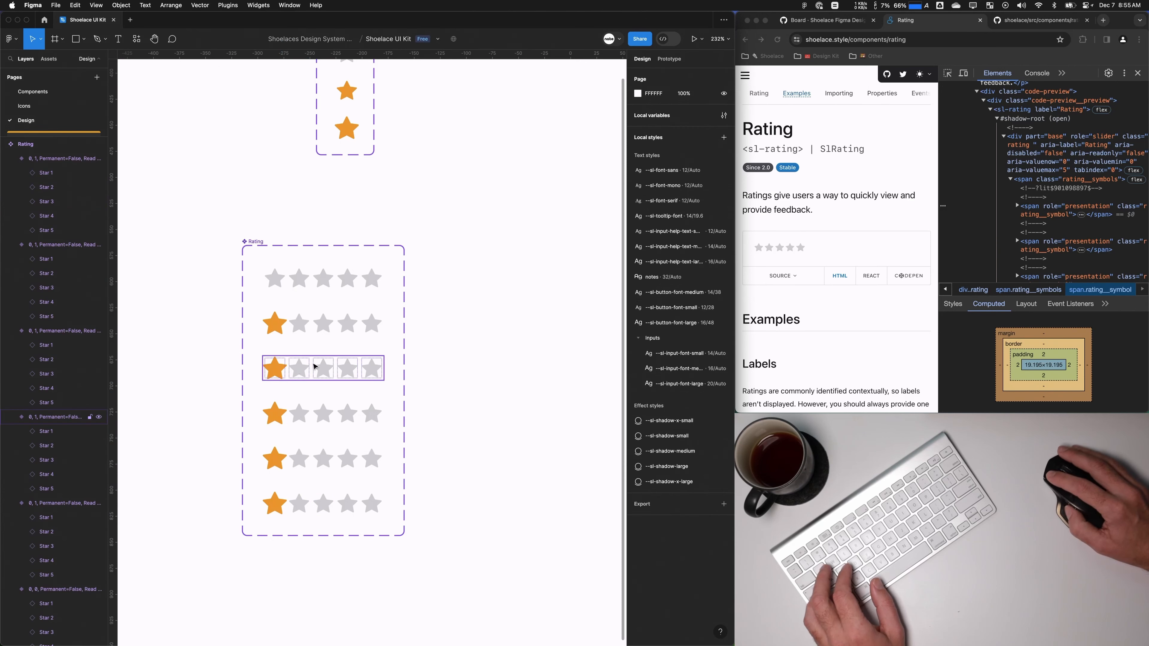
Step: Set the State to Hover for Star 2, Star 3, Star 4 and Star 5 in the third to sixth Rating variants respectively
super+click(303, 368)
shift+click(336, 414)
shift+click(329, 413)
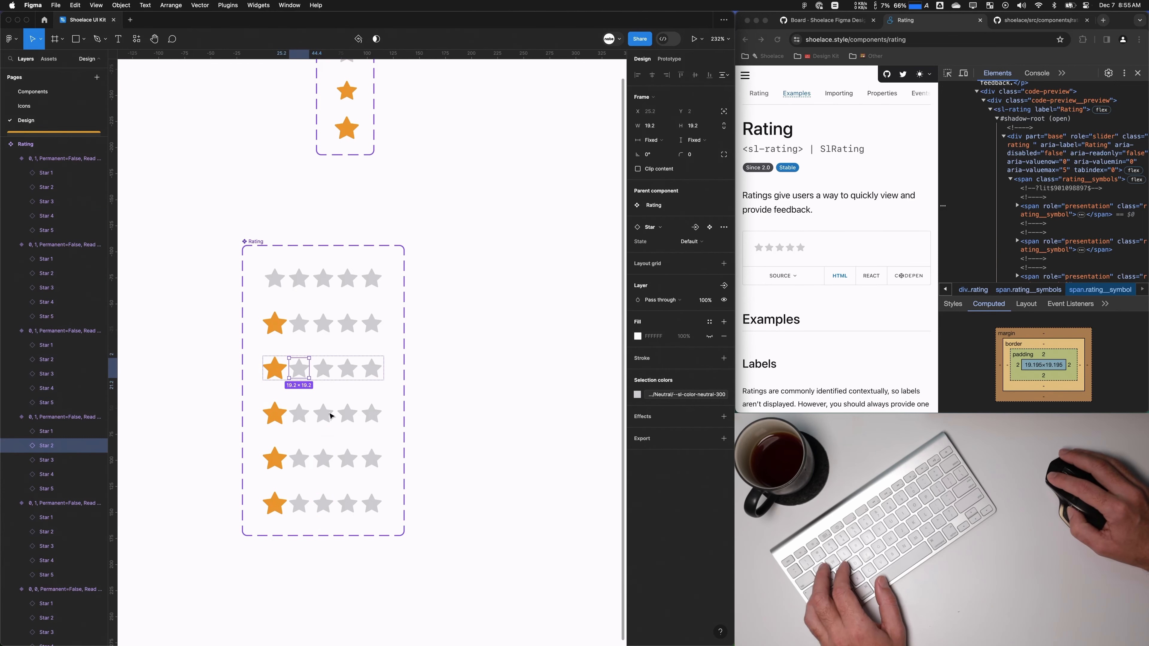
shift+super+click(347, 458)
shift+super+click(322, 413)
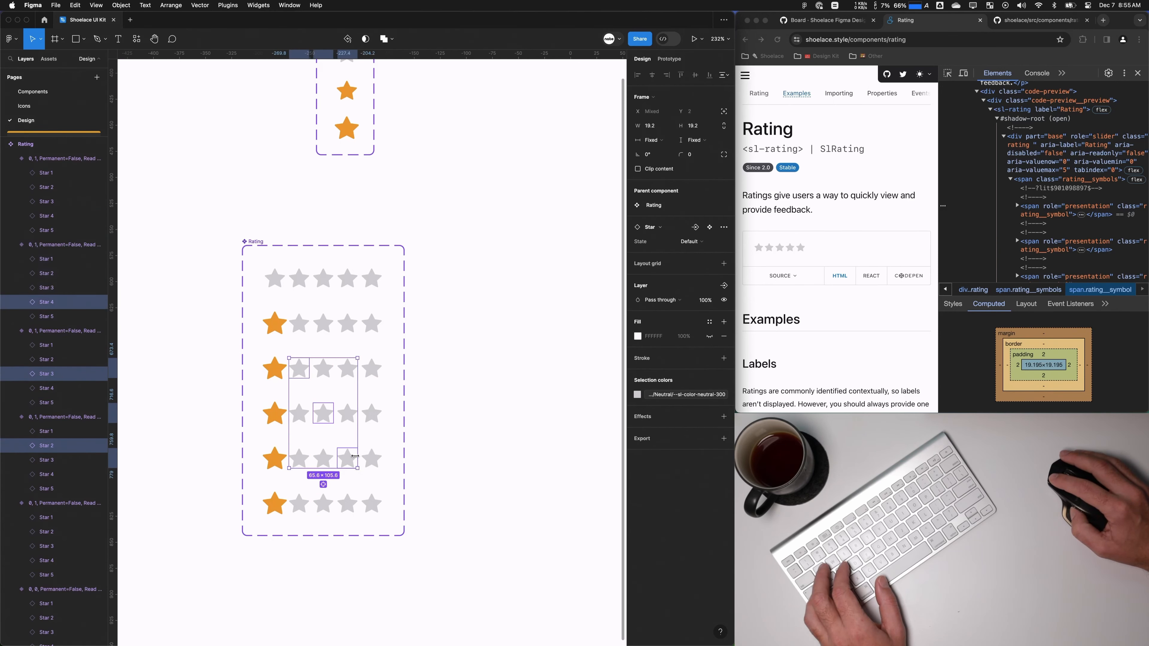
shift+super+click(378, 505)
click(689, 241)
click(665, 263)
click(438, 333)
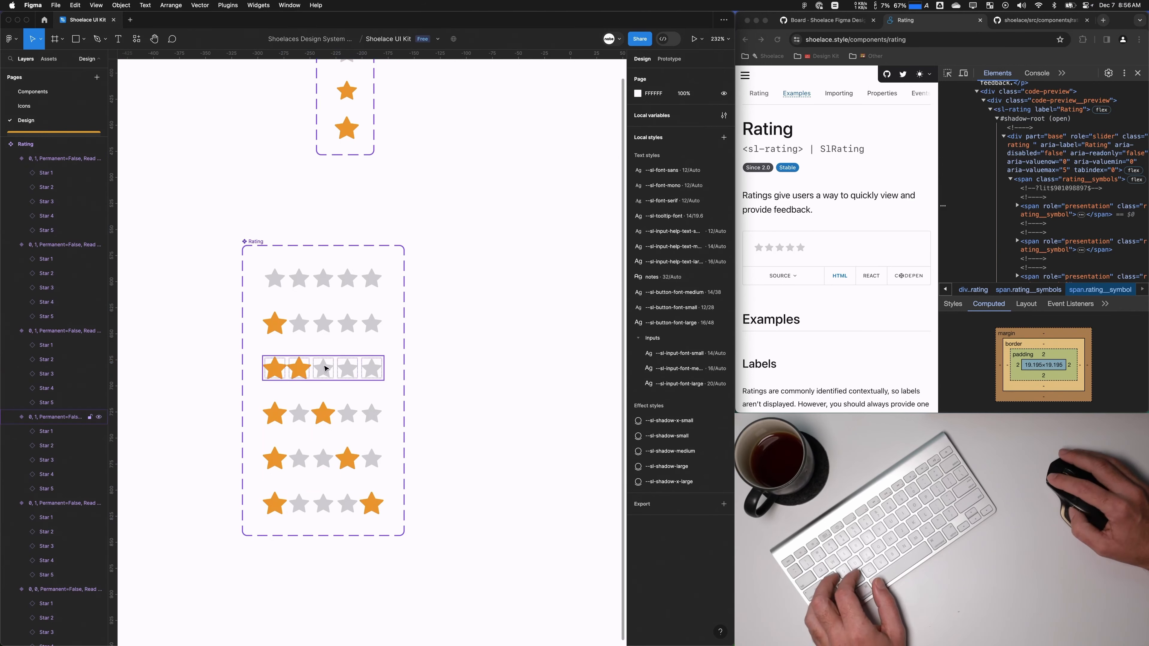
super+click(274, 375)
shift+super+click(269, 421)
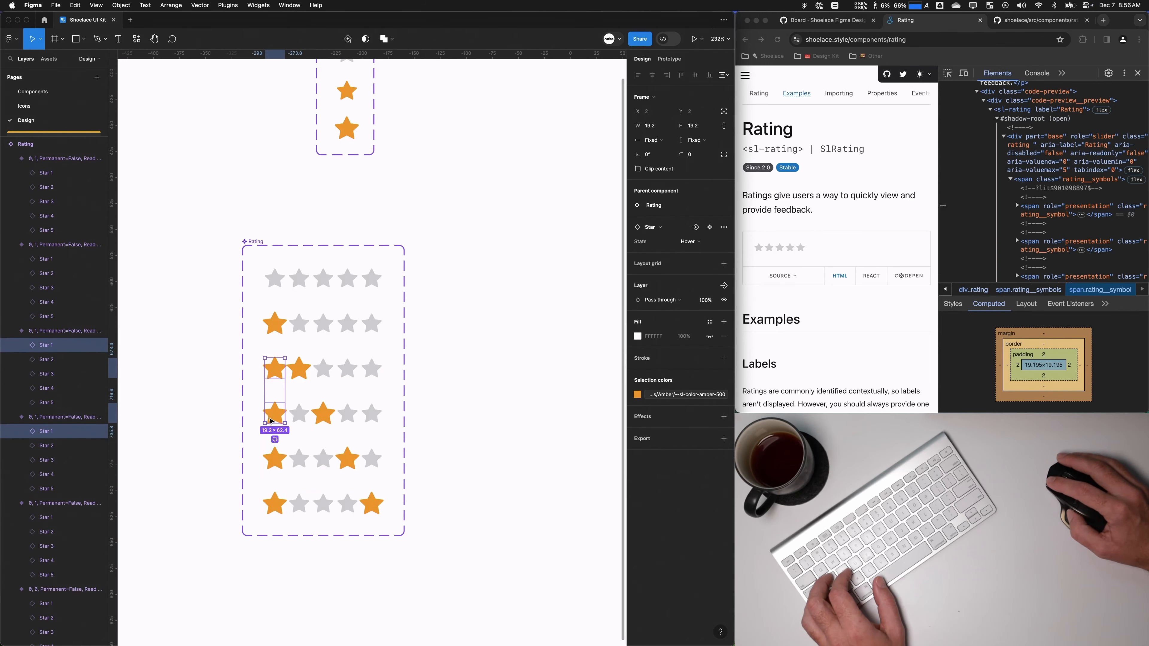
shift+super+click(273, 458)
shift+super+click(274, 503)
shift+super+click(298, 503)
shift+super+click(302, 465)
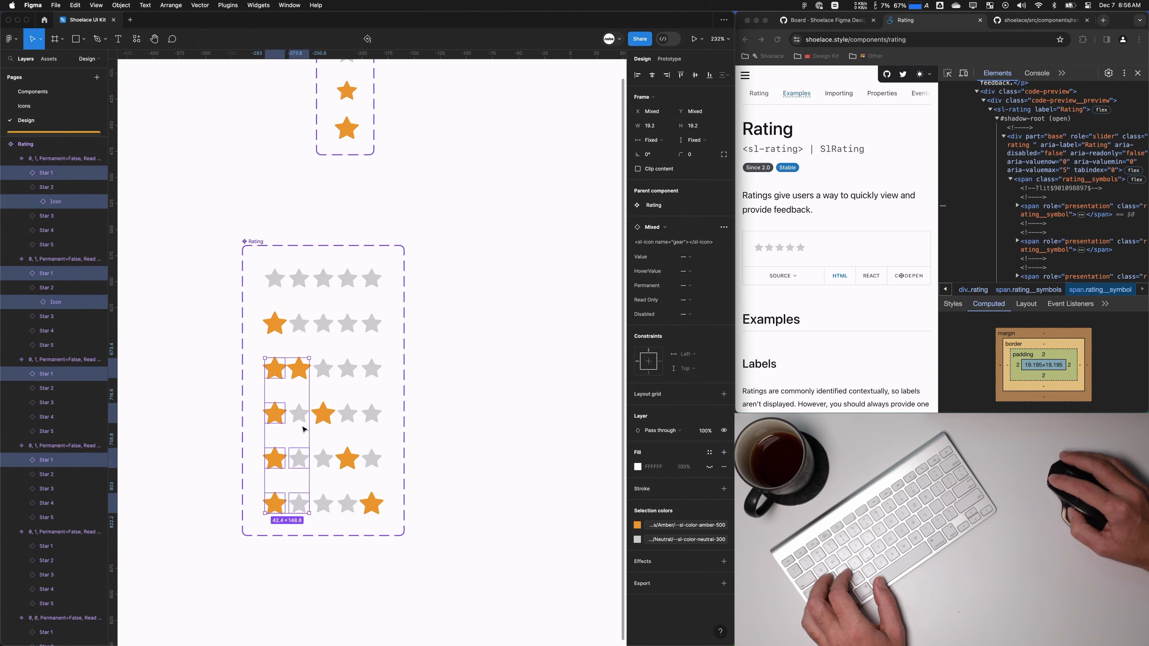
shift+super+click(302, 421)
click(61, 374)
click(218, 402)
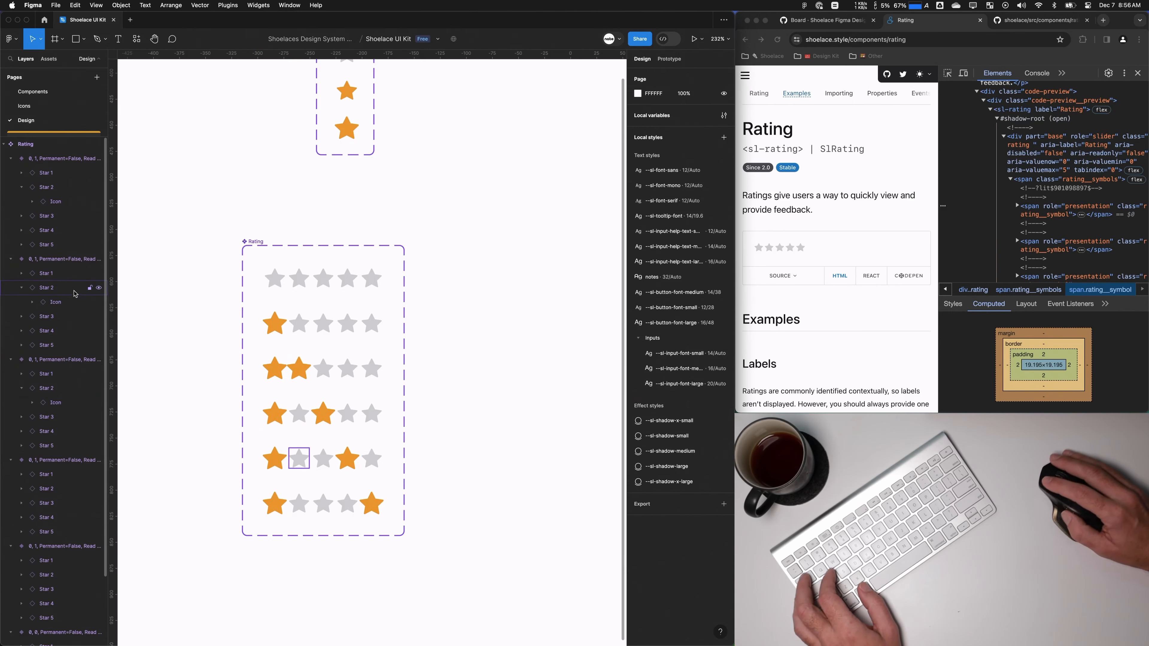
click(272, 327)
click(42, 176)
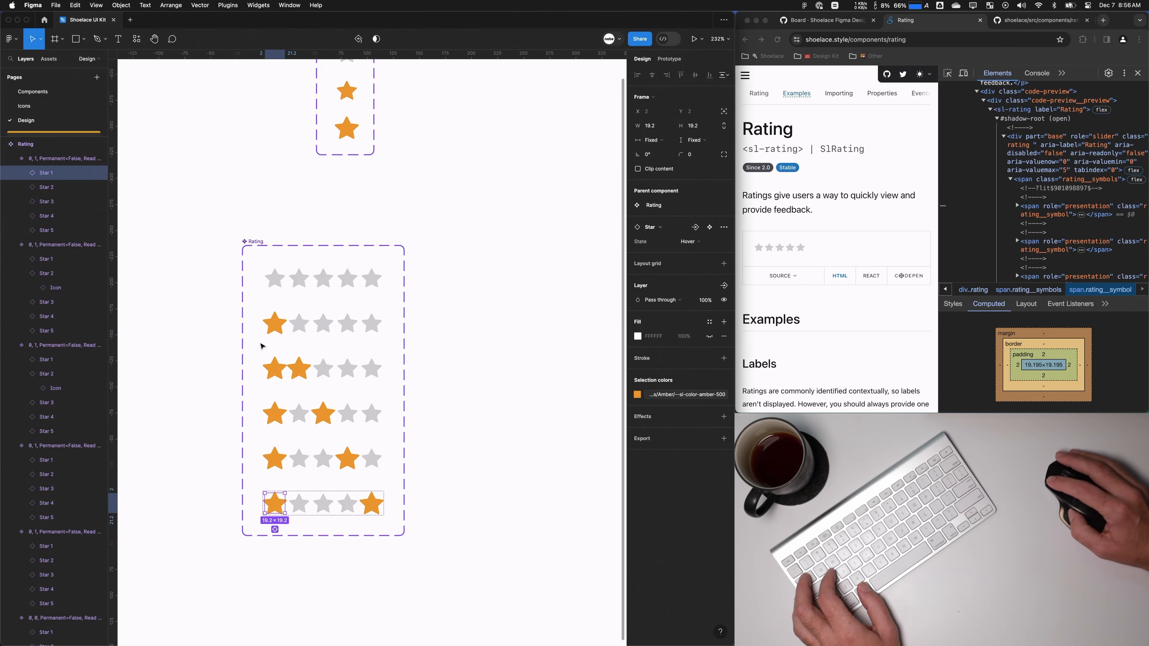
Step: Set the State of Star 1 and Star 2 in the fourth Rating variant to Selected
click(279, 412)
shift+click(299, 412)
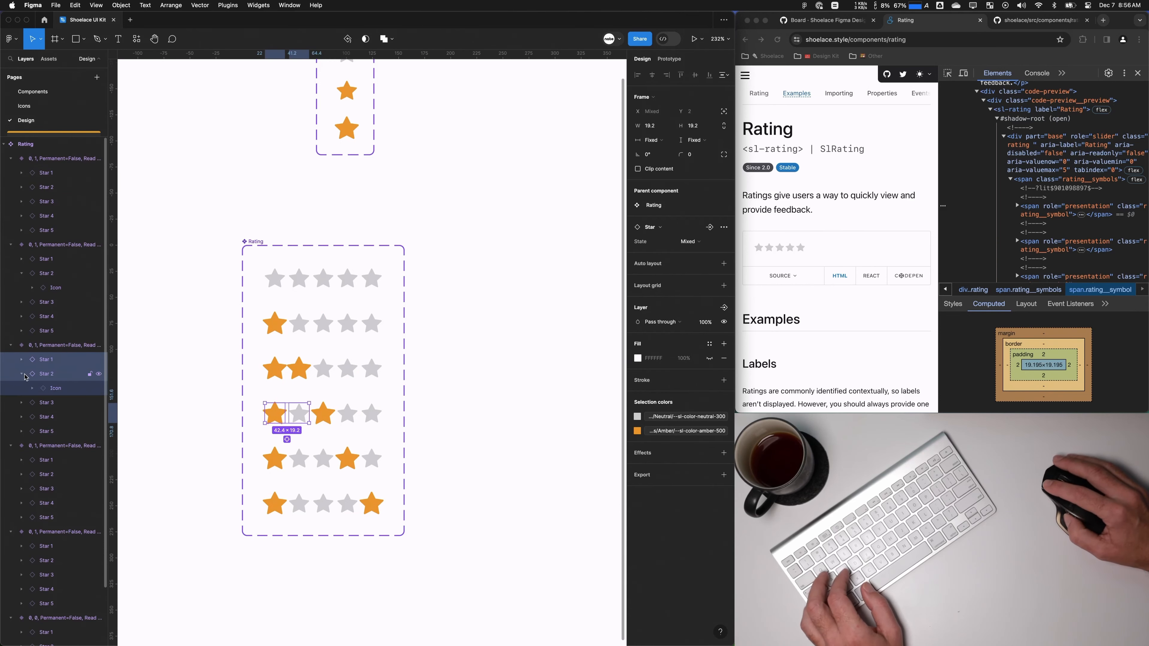
click(673, 243)
key(Return)
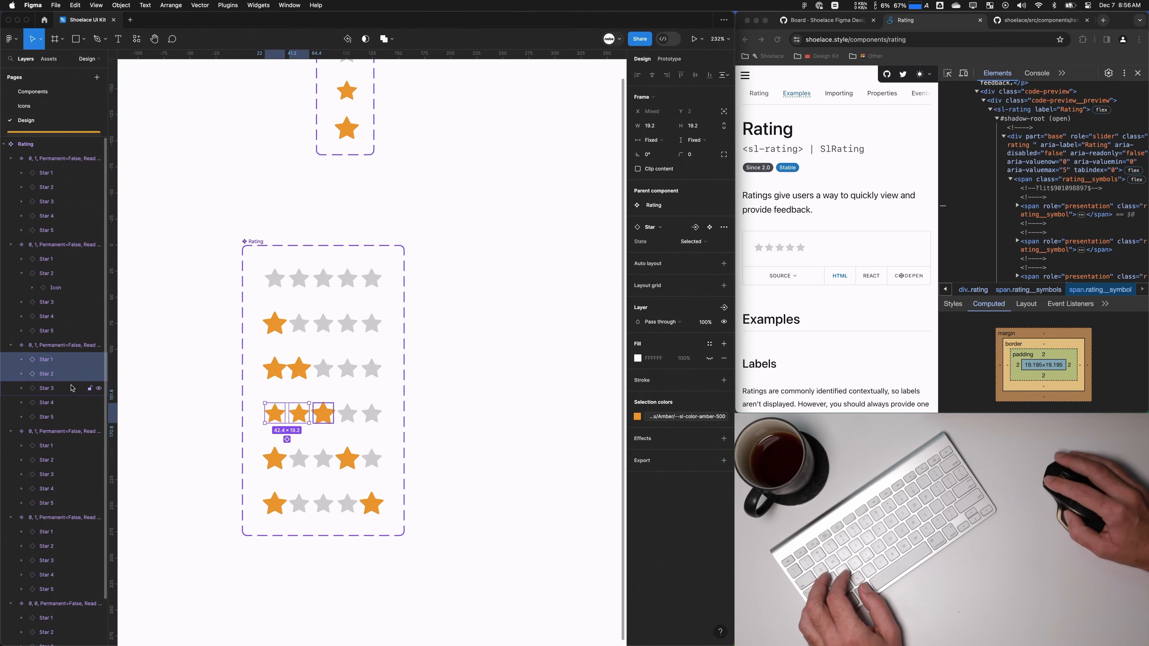
Step: Set the State of Star 1, Star 2, Star 3 and Star 4 in the sixth Rating variant to Selected
click(47, 160)
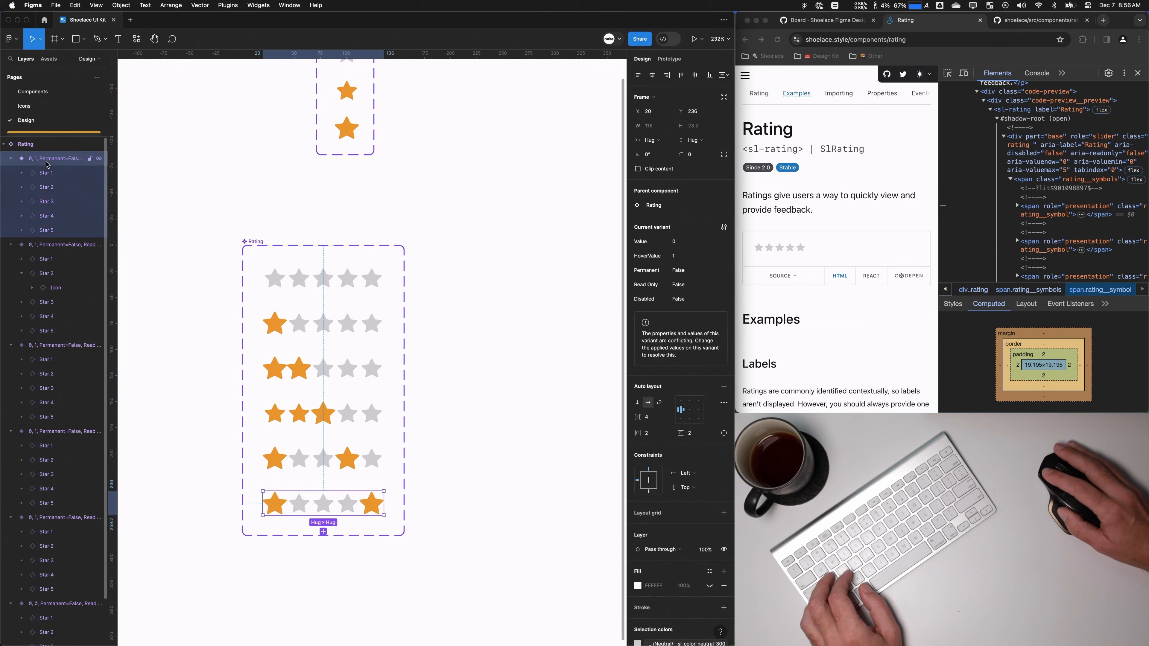
click(46, 177)
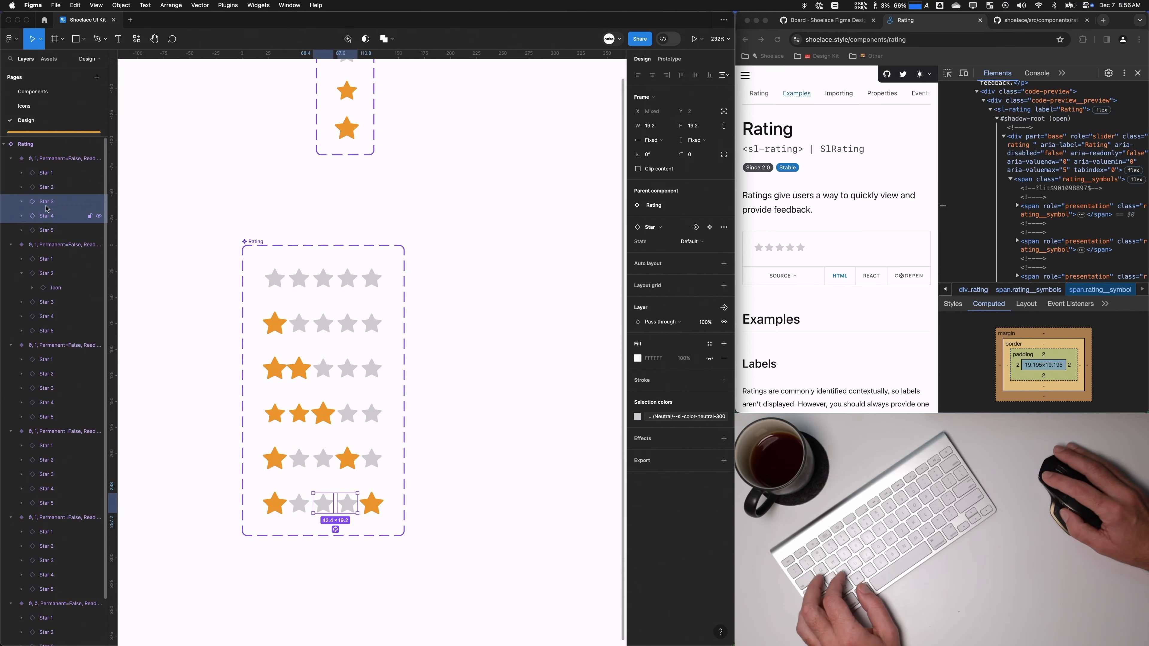
shift+click(46, 216)
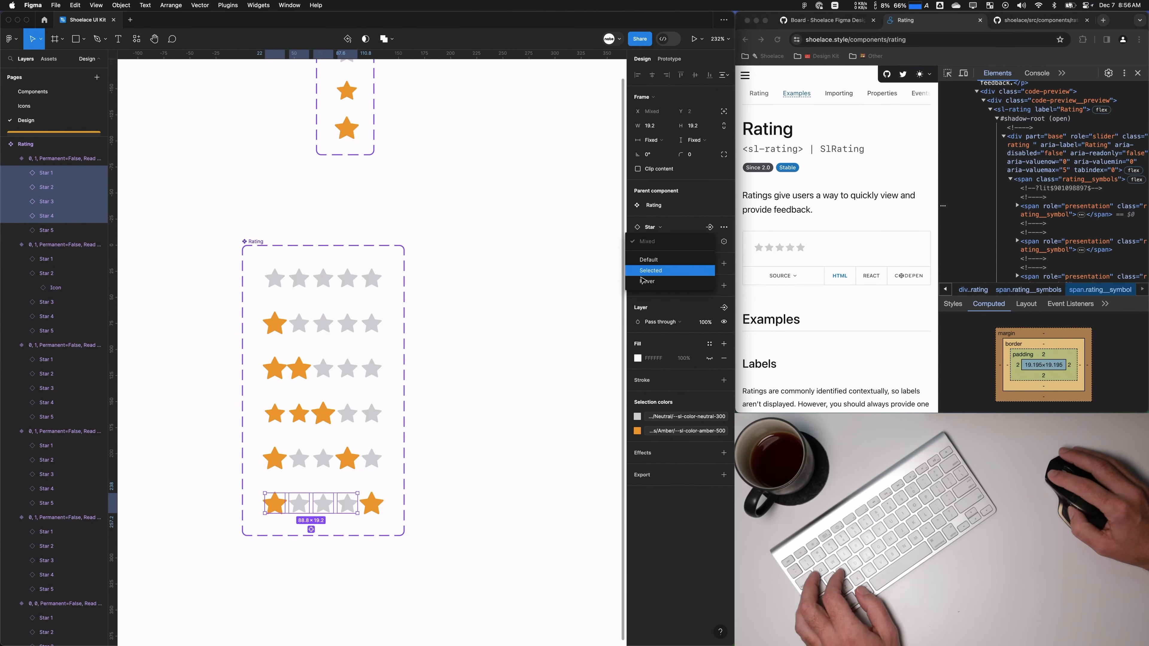
Step: Set the State of Star 1, Star 2 and Star 3 in the fifth Rating variant to Selected
click(46, 259)
shift+click(46, 274)
shift+click(46, 288)
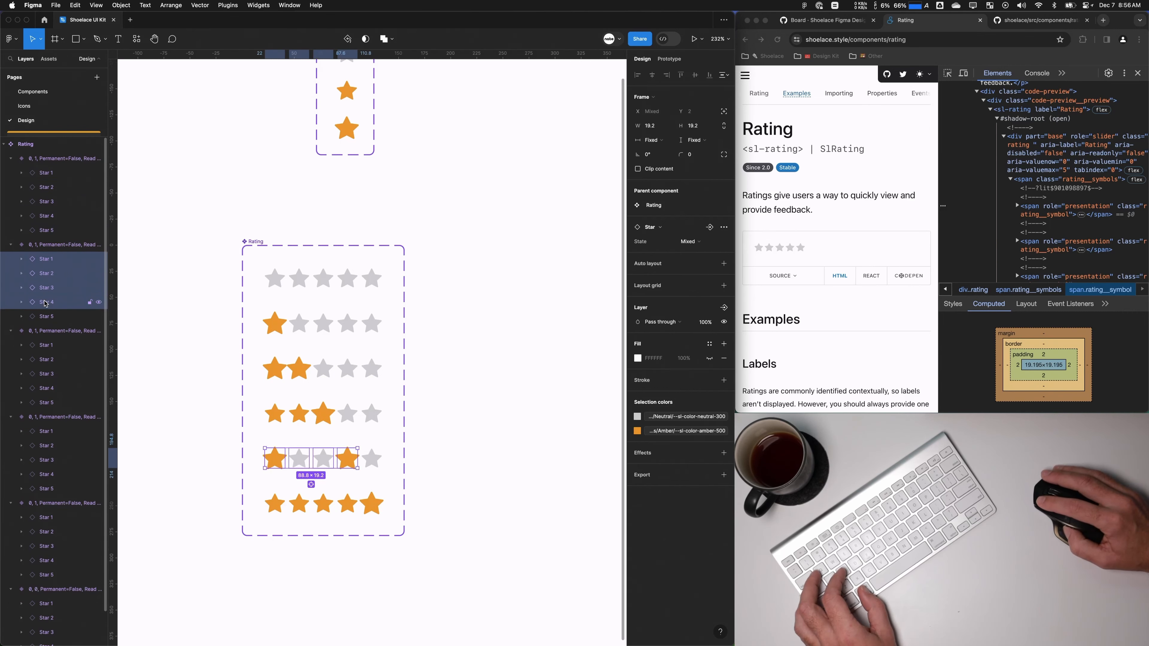
click(690, 245)
click(679, 271)
click(534, 310)
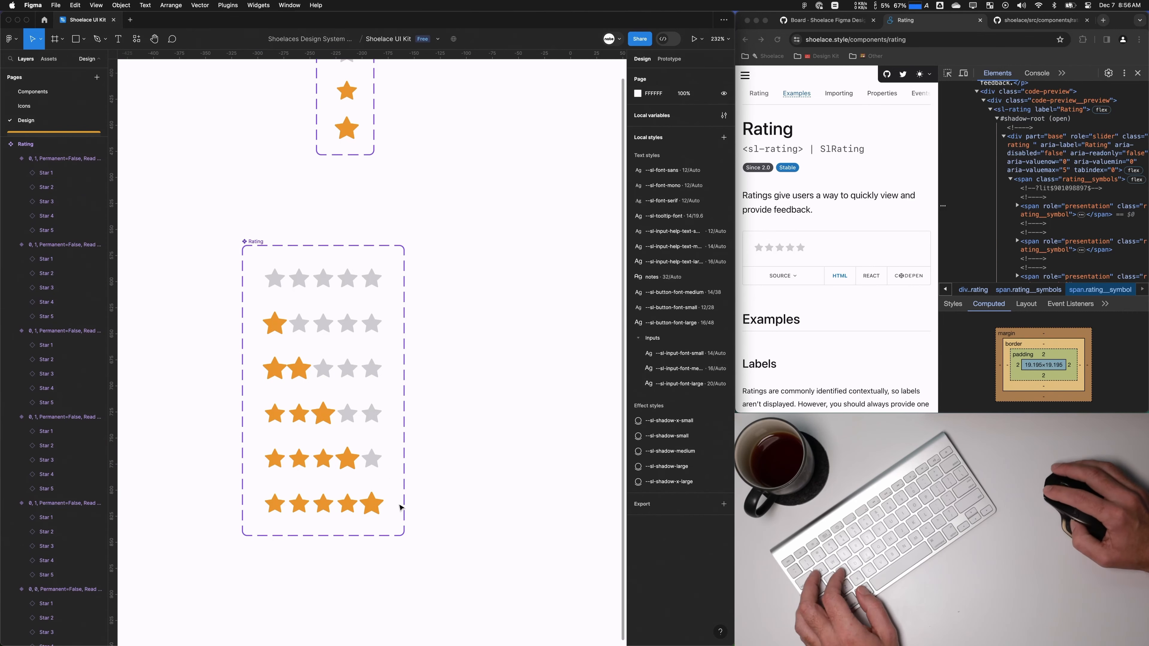
Step: Add a text label reading "Value" just above the Rating component set
scroll(485, 357, down, 1)
scroll(485, 357, right, 1)
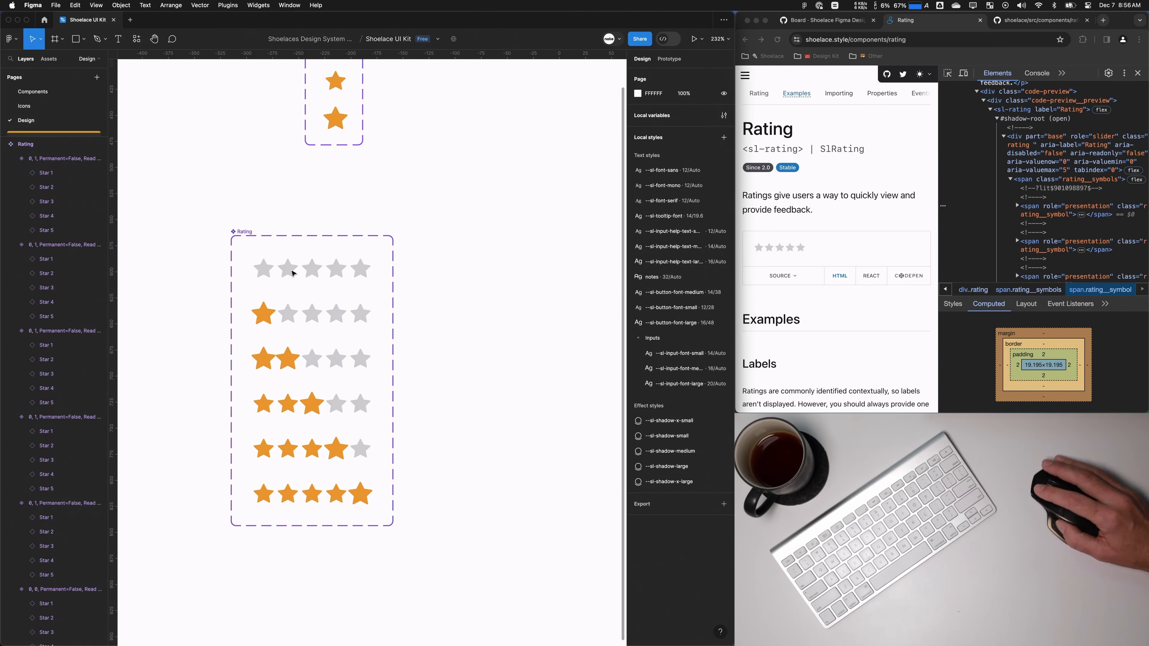
scroll(442, 317, down, 1)
scroll(441, 317, right, 1)
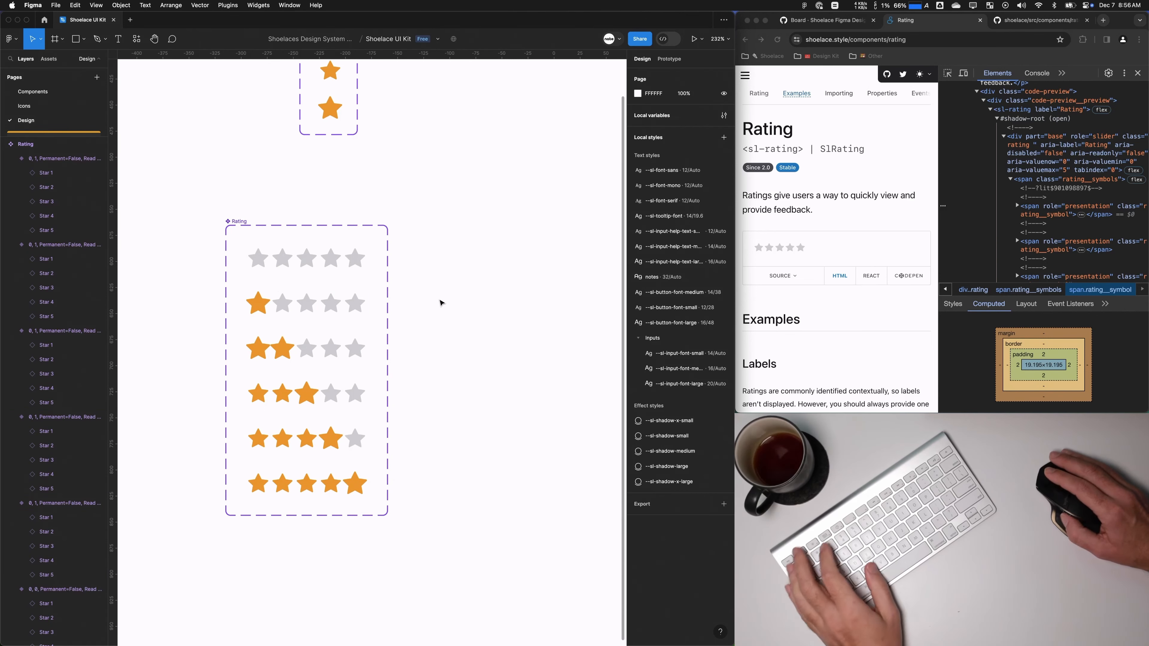
scroll(441, 302, left, 4)
scroll(441, 302, up, 1)
key(t)
click(324, 208)
text(Value)
key(Escape)
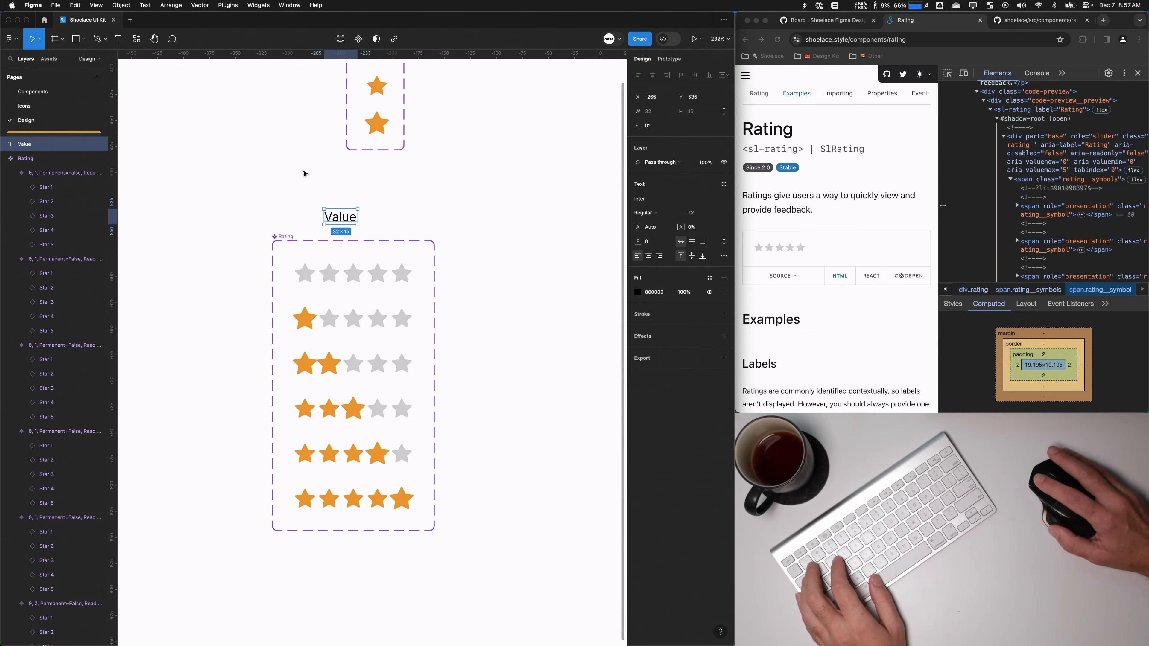
Step: Move the label closer to the middle above the Rating set and extend its text to "Value = 0"
drag(351, 218, 360, 215)
scroll(362, 210, left, 1)
scroll(362, 210, down, 1)
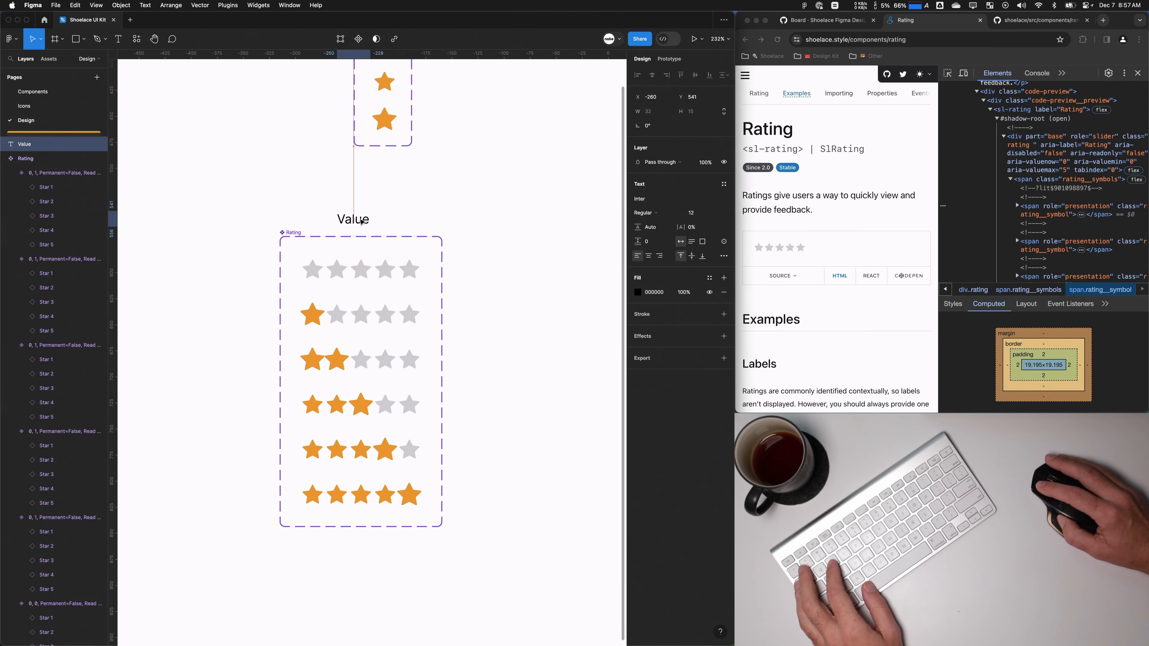
key(Right)
text(= 0)
key(Escape)
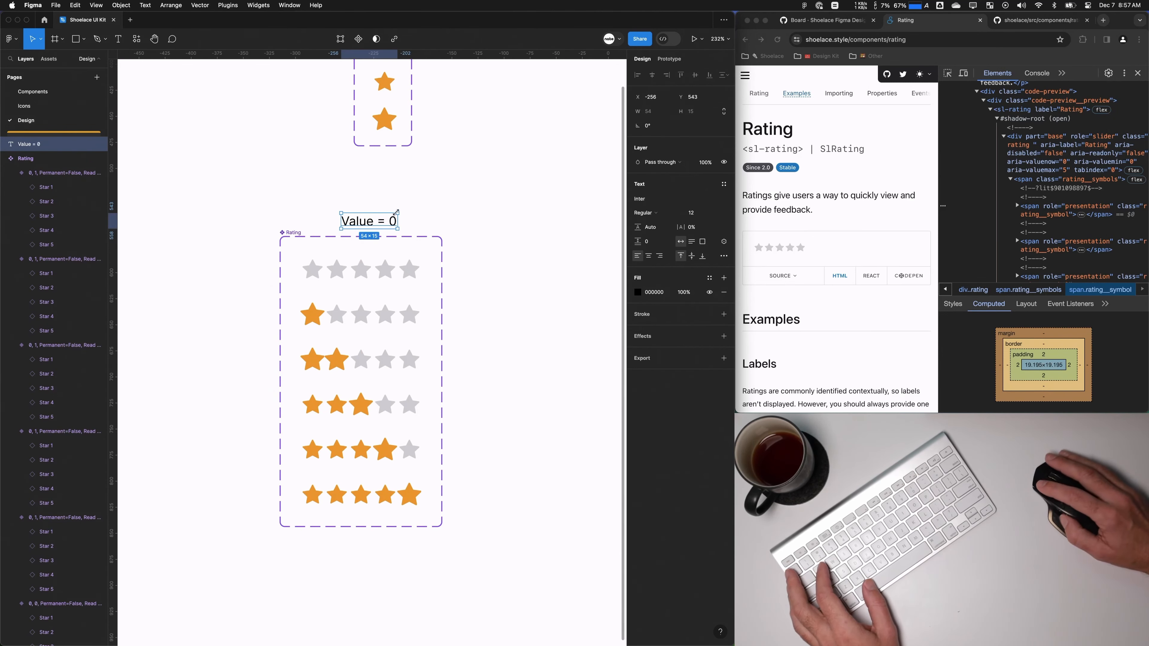
scroll(356, 223, left, 5)
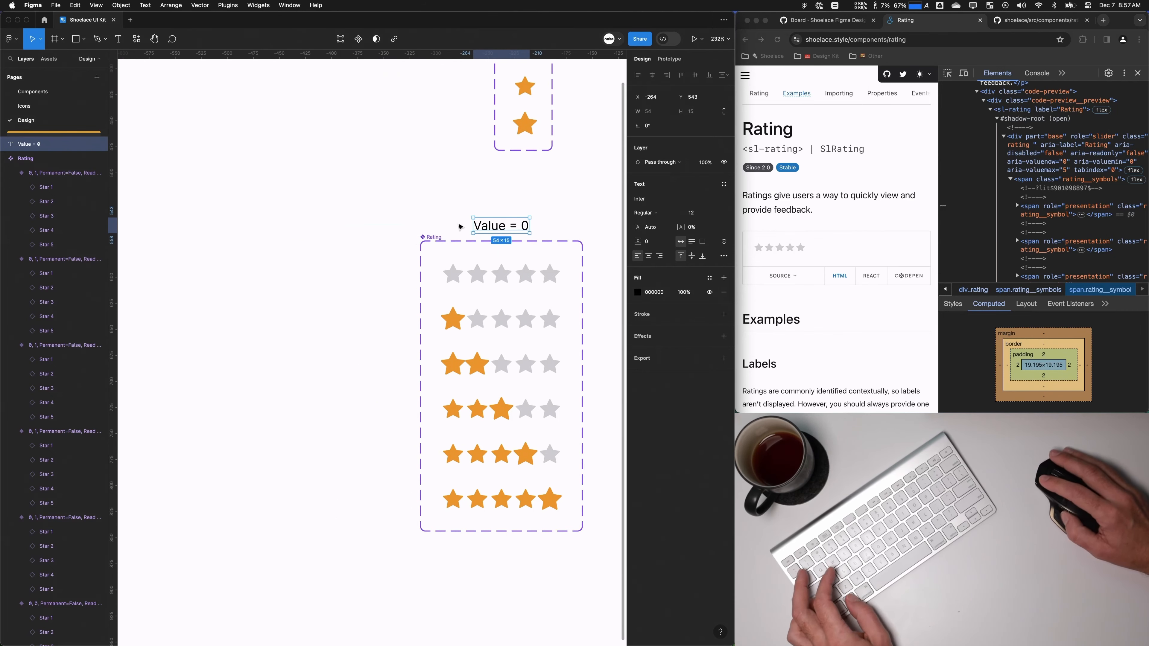
drag(479, 226, 363, 278)
key(super+z)
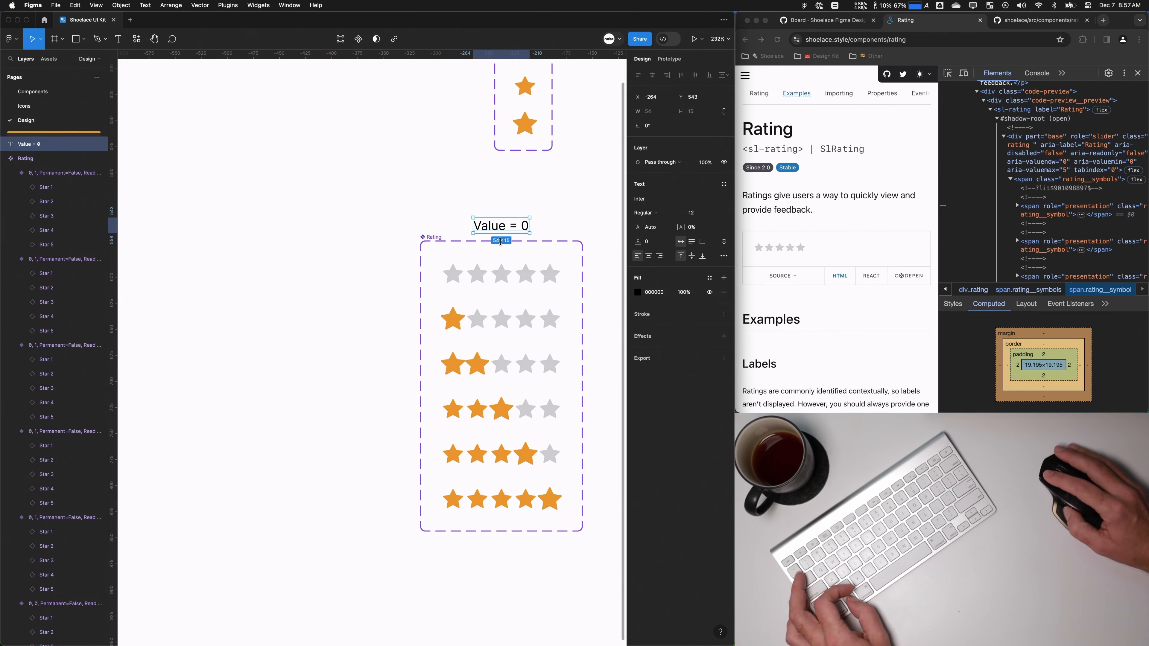
Step: Place a copy of the "Value = 0" label beside the first Rating variant and change its text to "Hover = 0"
drag(497, 230, 364, 276)
double_click(364, 276)
key(Left)
key(shift+Right)
key(shift+alt+Right)
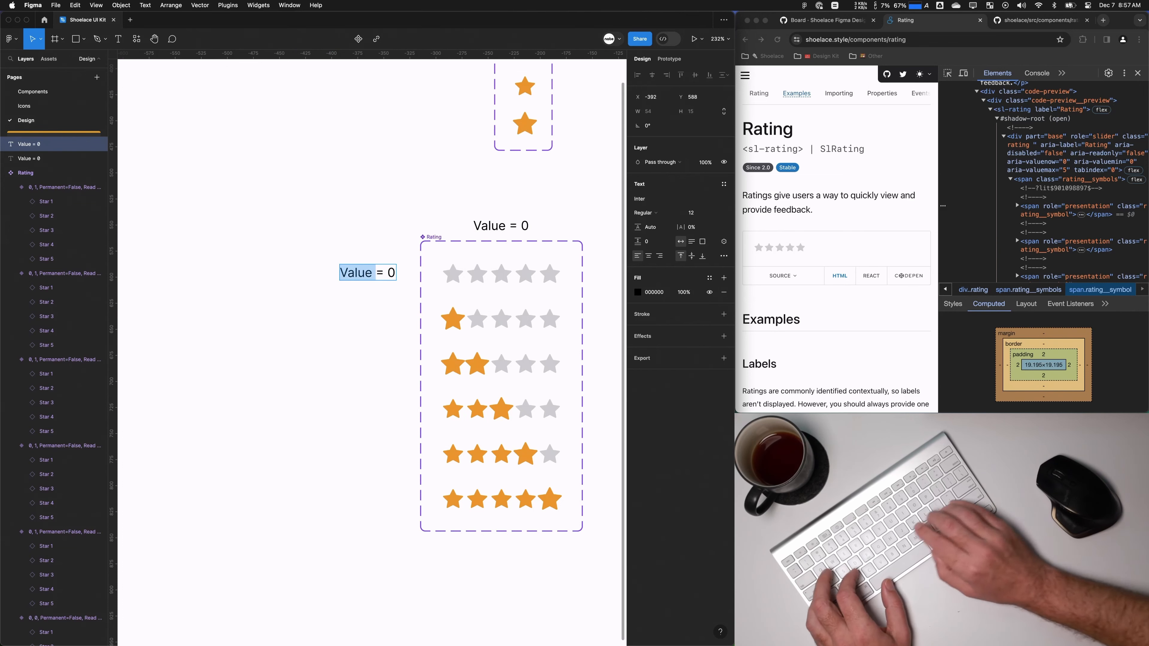
key(Left)
key(shift+alt+Right)
text(Hover)
key(Escape)
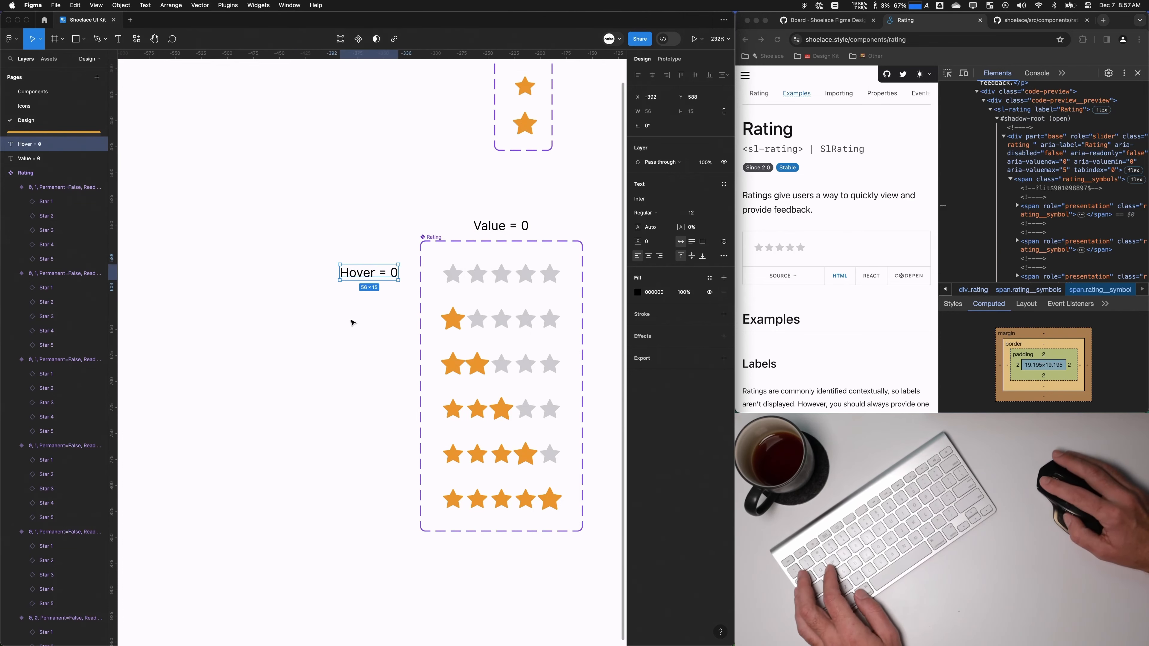
Step: Copy the "Hover = 0" label beside the other five Rating variants and number the copies 1, 2, 3, 4 and 5 in order
drag(362, 274, 356, 501)
double_click(394, 318)
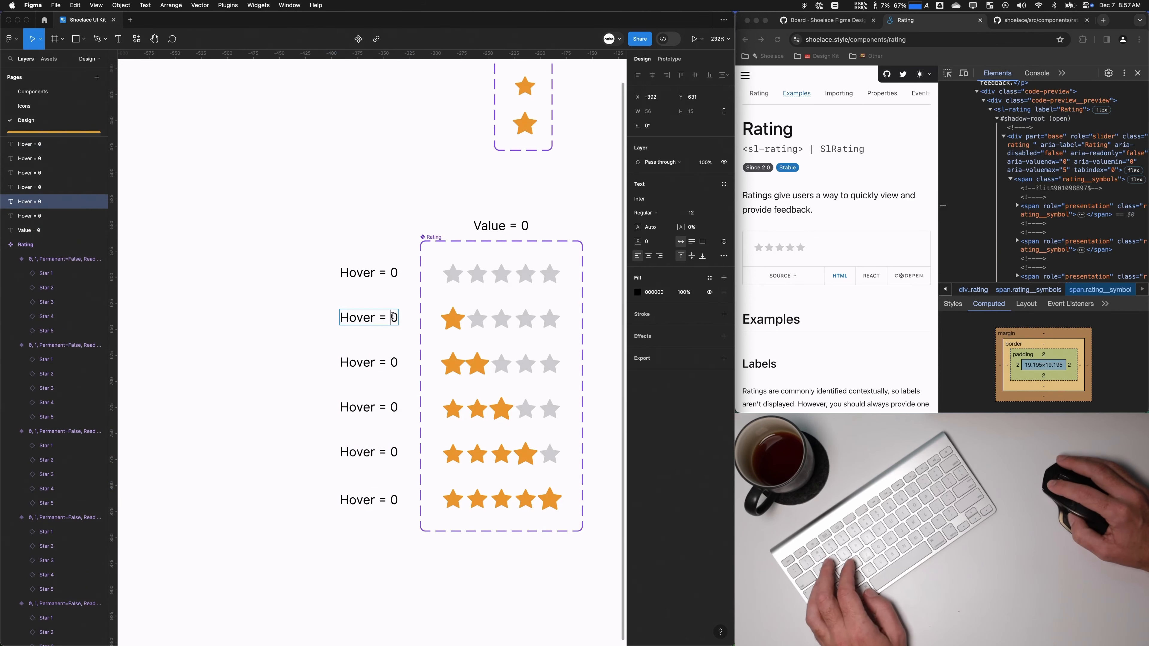
click(397, 367)
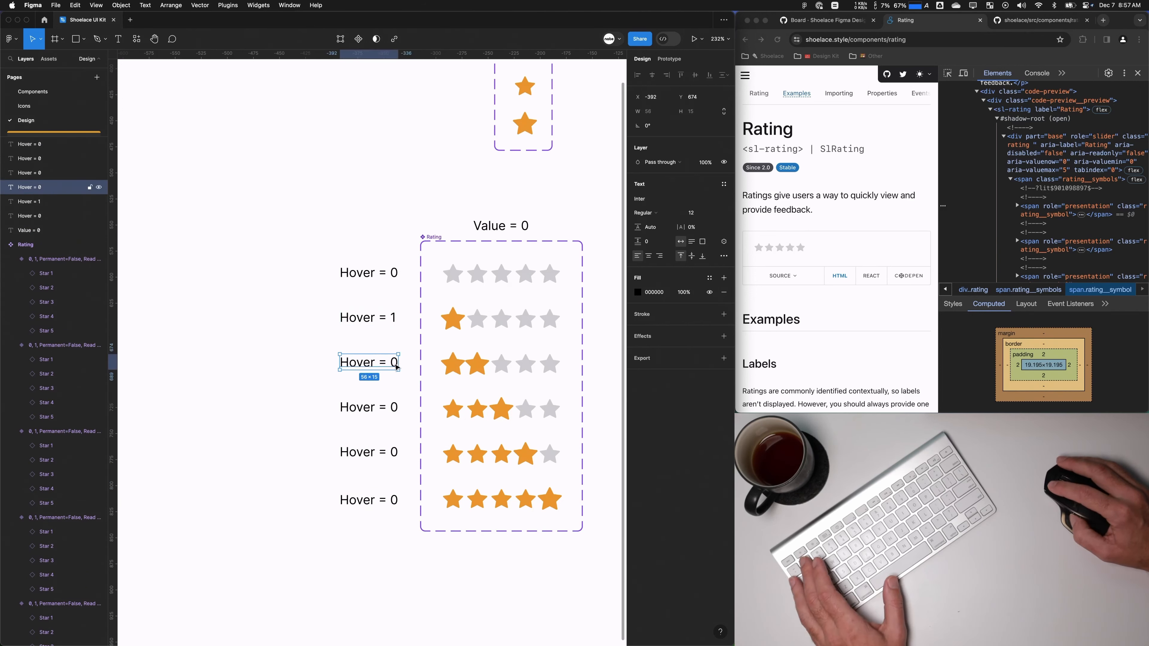
double_click(393, 407)
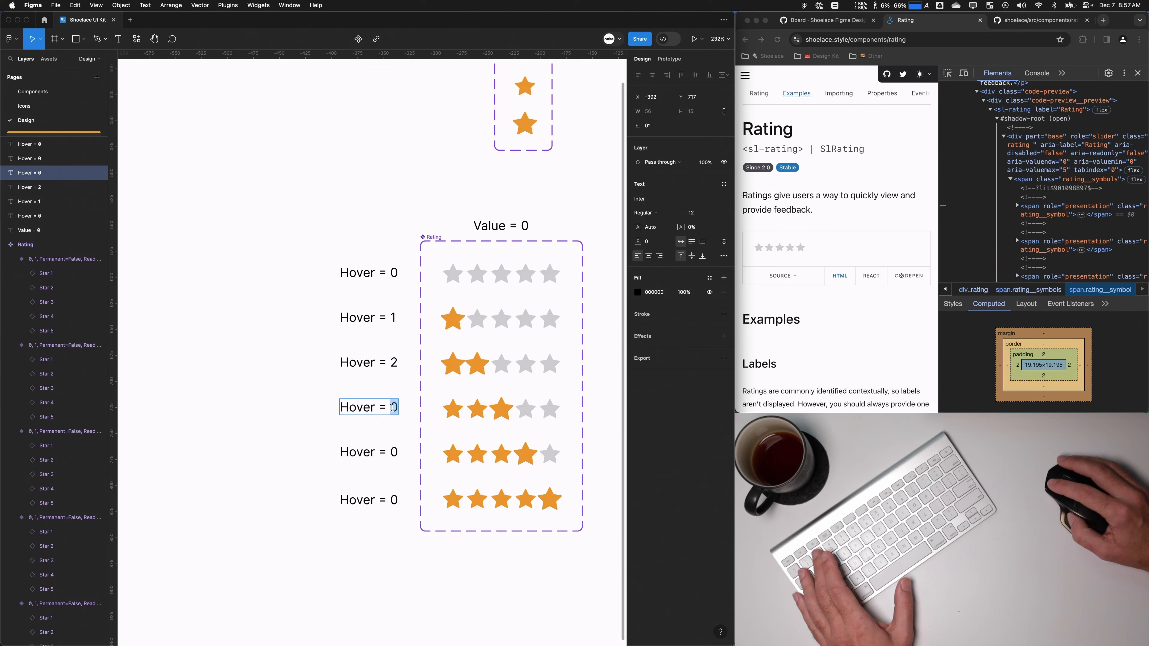
double_click(394, 452)
double_click(388, 502)
text(5)
key(Escape)
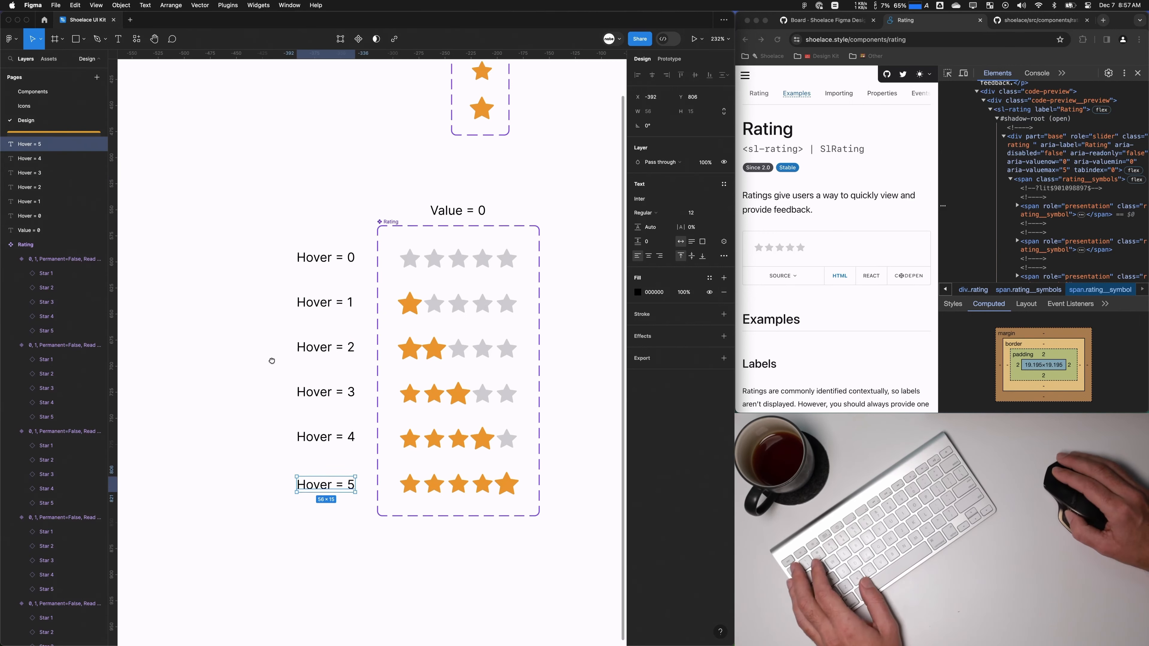
Step: Add a seventh Rating variant with no highlighted stars at the end of the set
scroll(269, 359, down, 5)
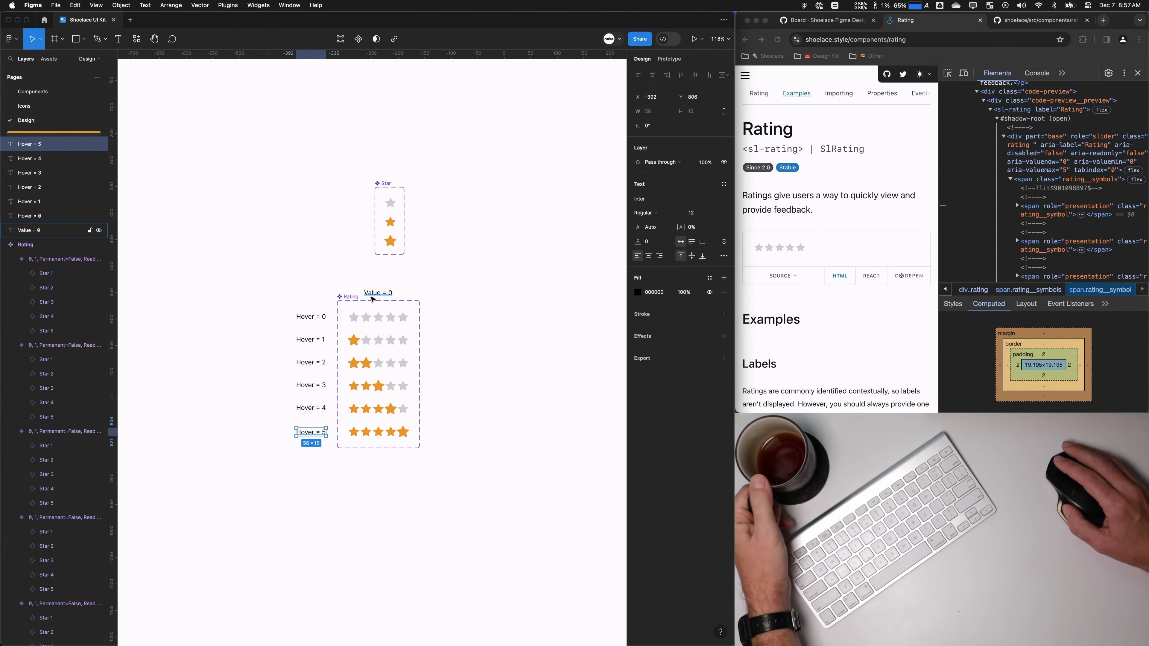
click(396, 447)
click(381, 281)
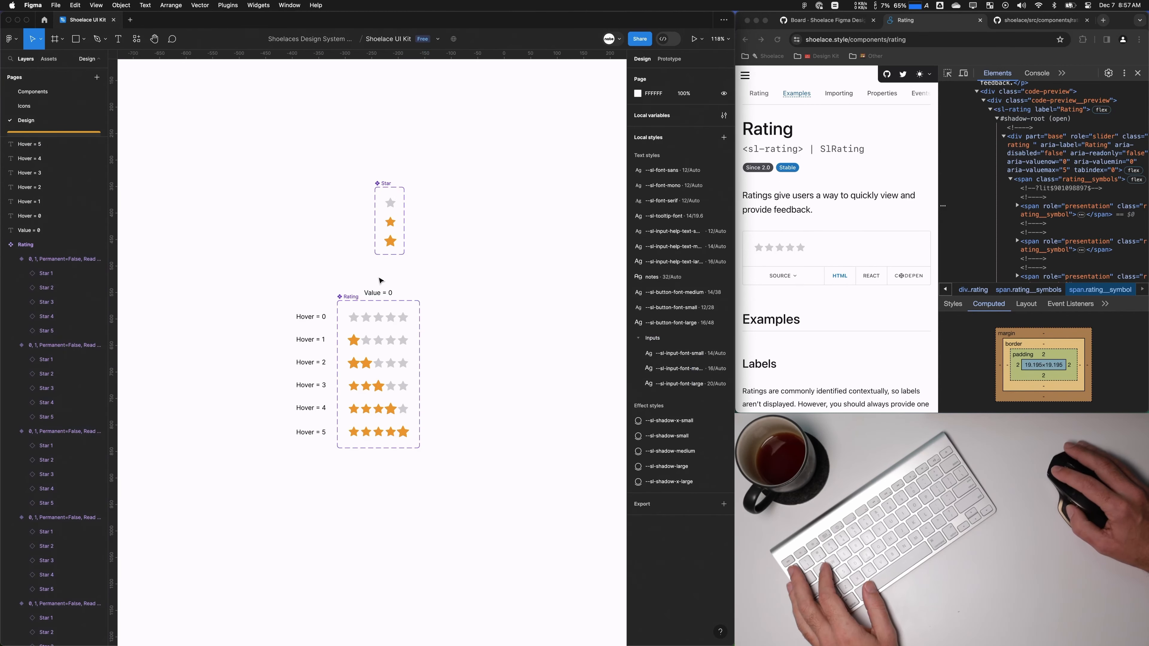
click(387, 312)
click(378, 339)
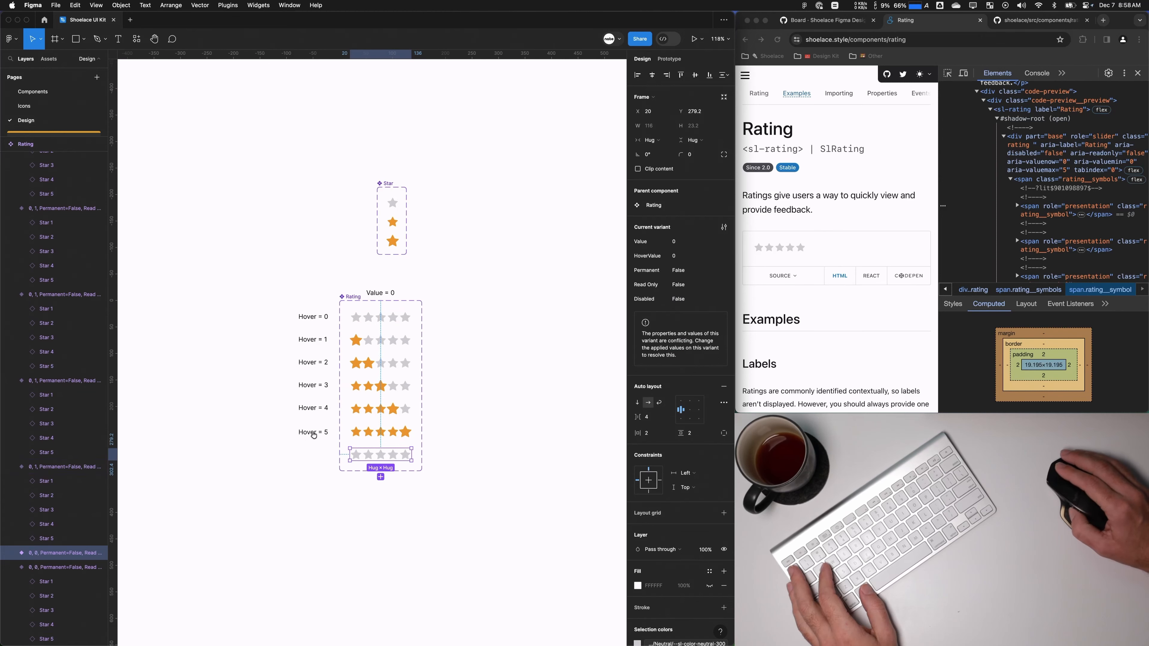
Step: Copy the "Hover = 5" label beside the seventh Rating variant and change its text to "Hover = 0 Disabled"
scroll(313, 430, up, 5)
click(312, 398)
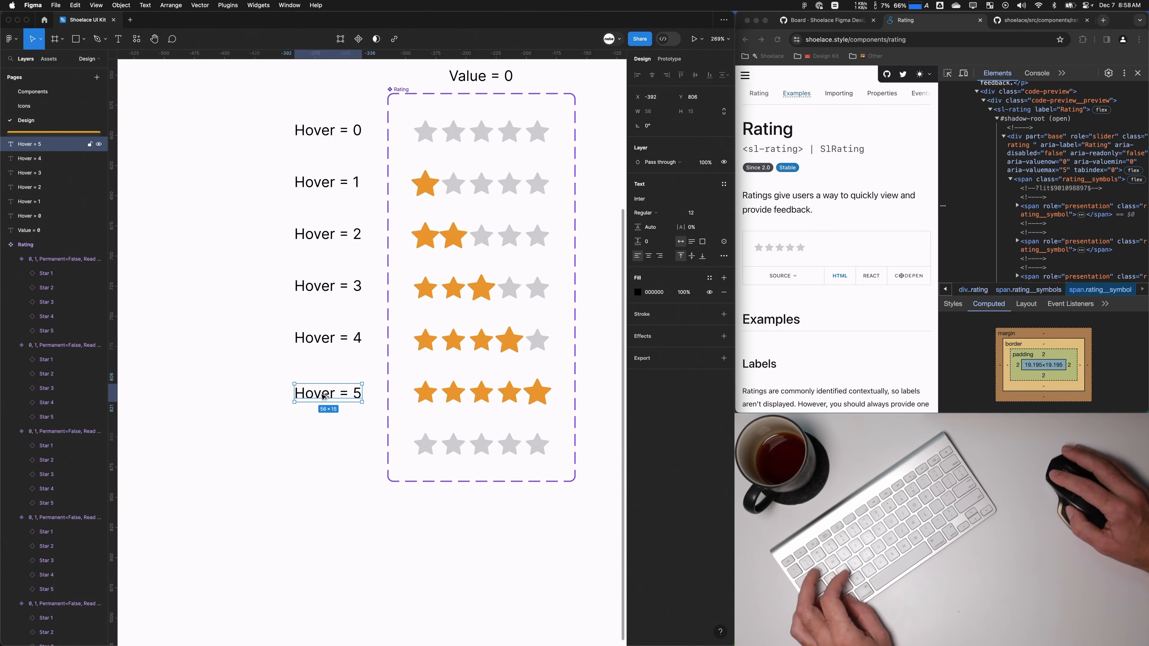
drag(323, 397, 323, 449)
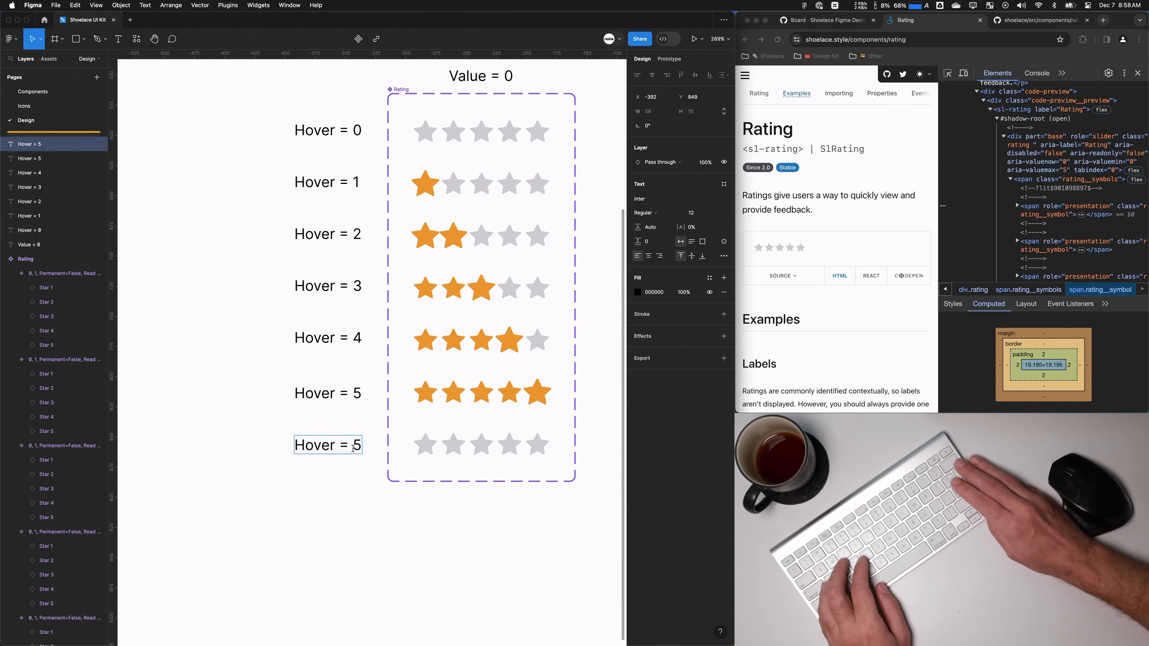
key(BackSpace)
text(0)
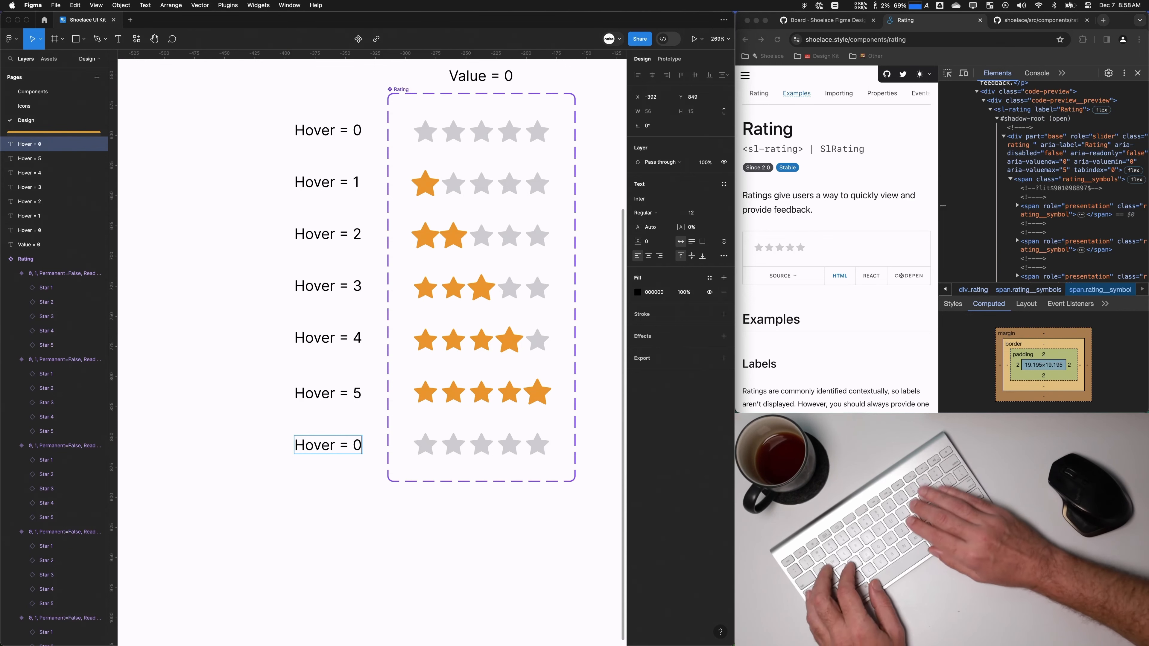
text( Disabled)
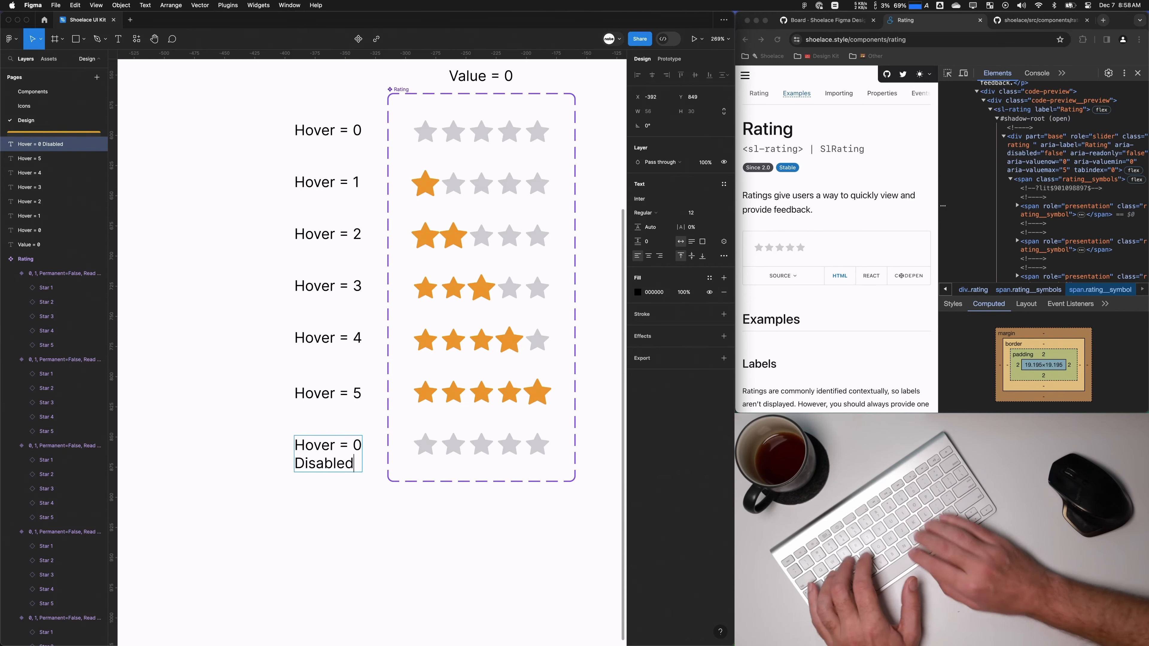
key(Escape)
Step: Add an eighth Rating variant with no highlighted stars and place a copy of the "Hover = 0 Disabled" label beside it
click(475, 453)
click(480, 475)
click(312, 454)
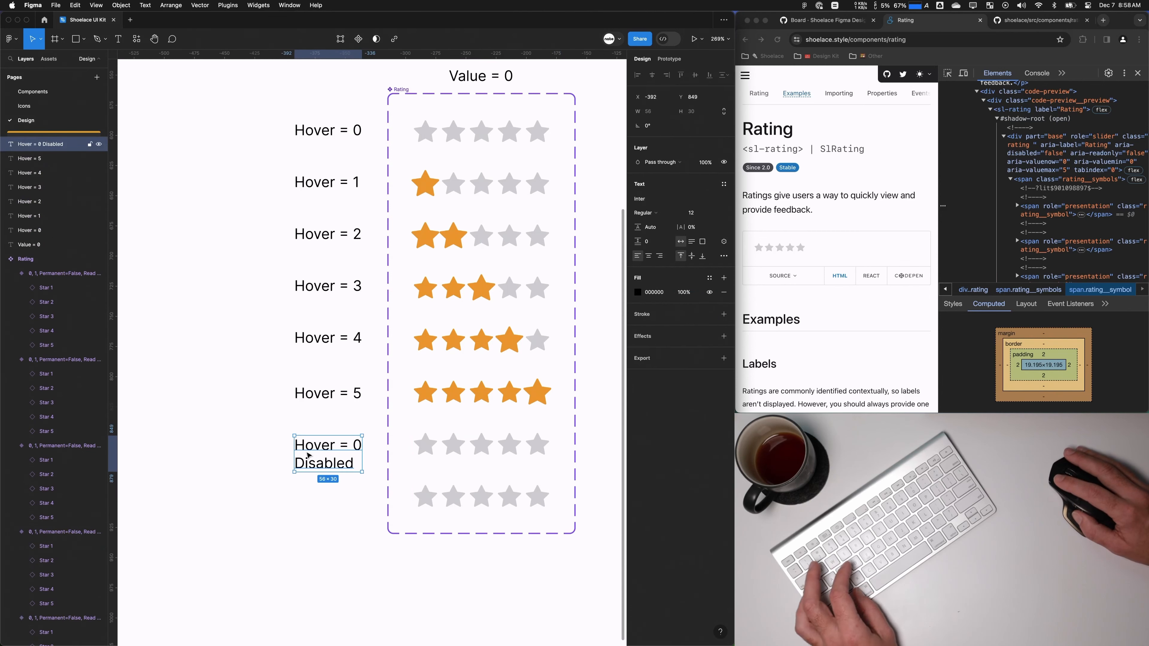
drag(312, 453, 309, 503)
Step: Change the text of the label beside the eighth Rating variant to "Hover = 0 Read Only"
double_click(354, 492)
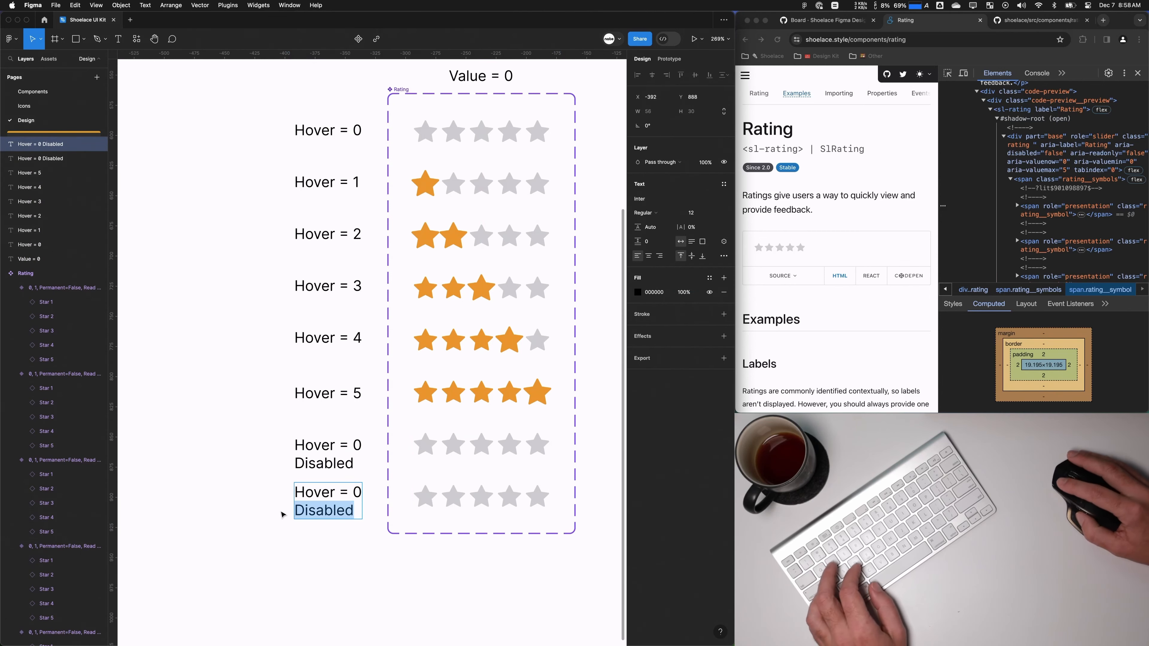
text(Read-ONly)
key(BackSpace)
key(BackSpace)
key(BackSpace)
key(BackSpace)
key(BackSpace)
key(BackSpace)
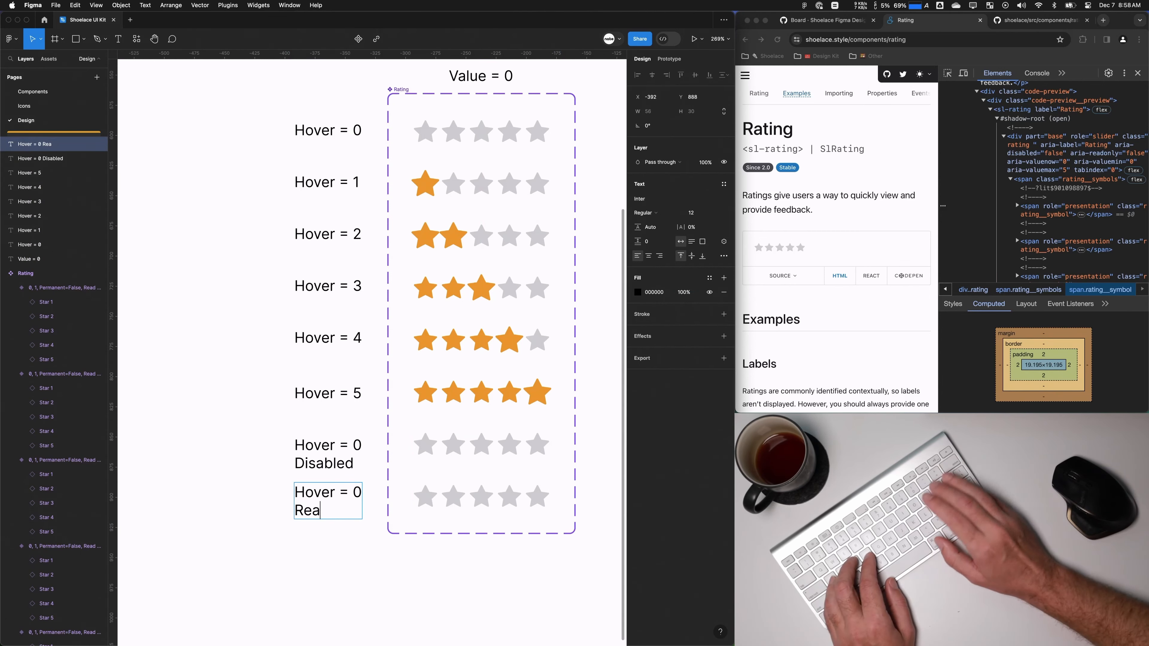
text(d=Only)
scroll(335, 507, down, 1)
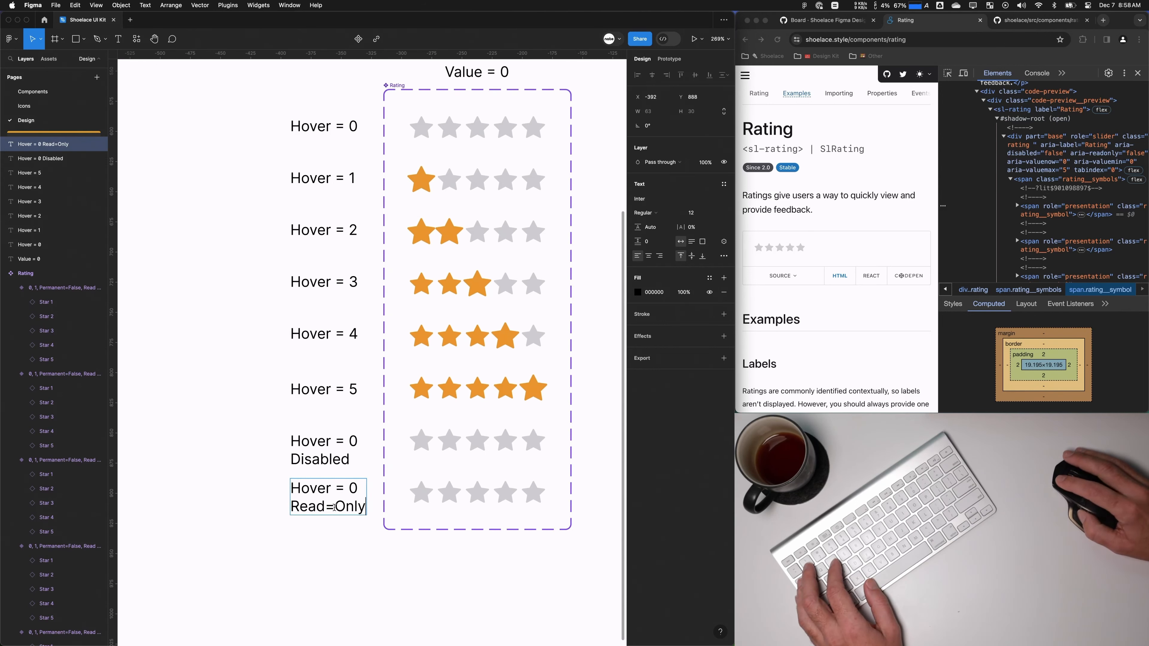
click(334, 507)
key(BackSpace)
key(Escape)
Step: Select the seventh Rating variant, then switch to Chrome and search rating.styles.ts on GitHub for "disa" to check the disabled styling
drag(488, 441, 483, 440)
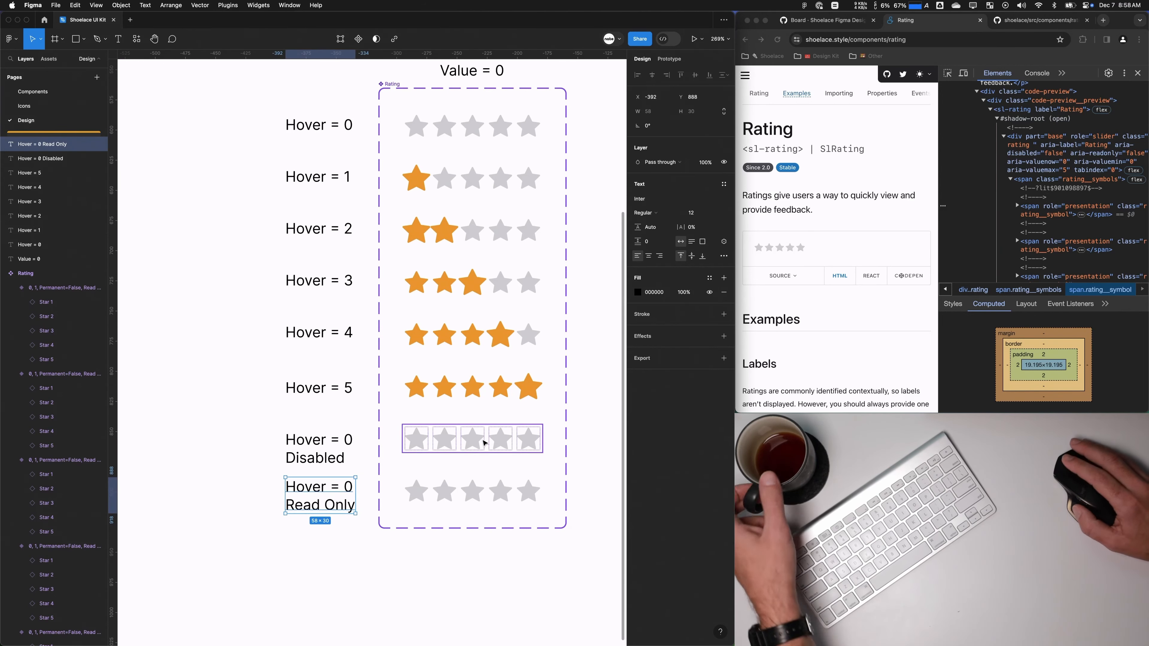
click(483, 442)
click(1019, 23)
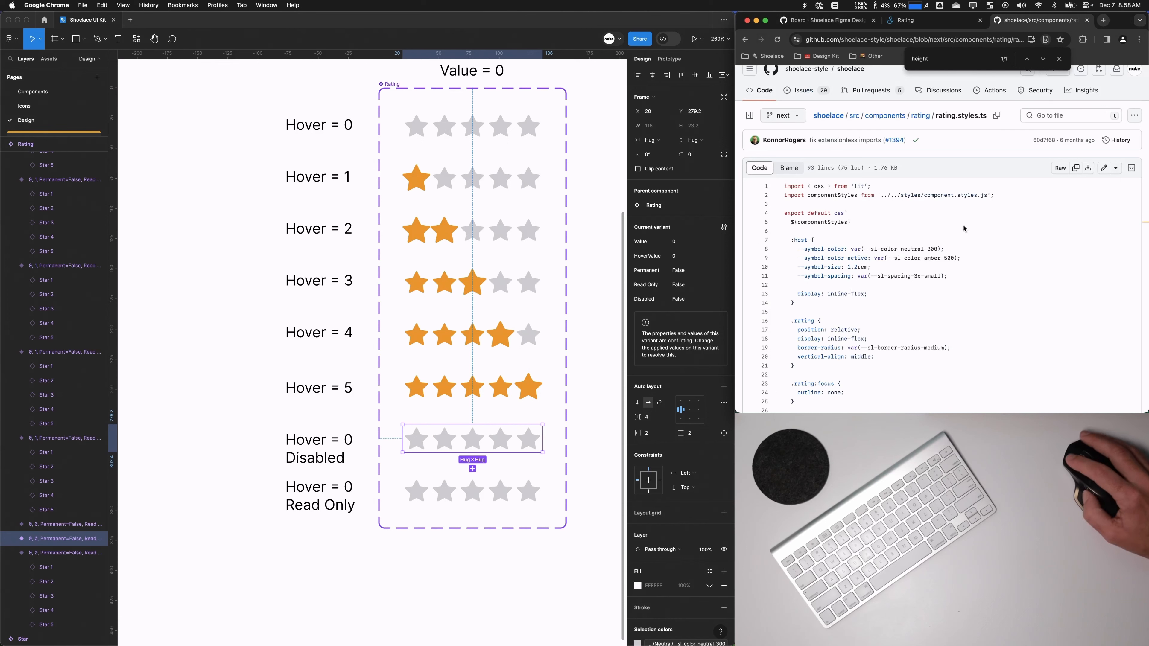
key(super+f)
text(disa)
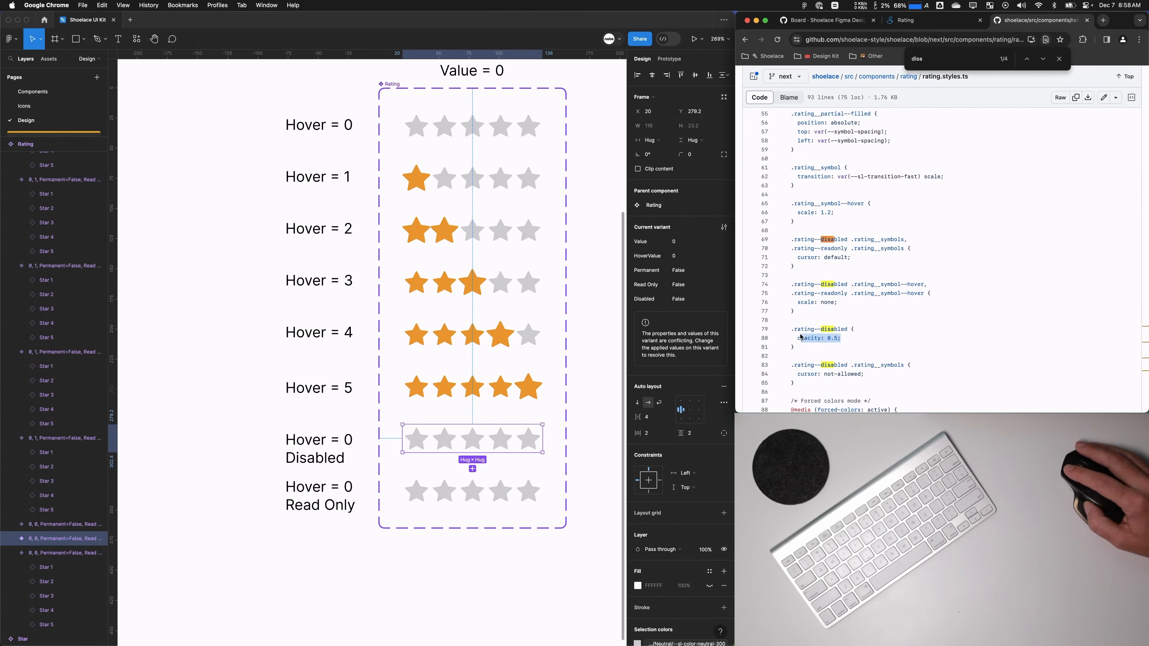
Step: Switch back to Figma and set the layer opacity of the seventh Rating variant, the disabled one, to 50%
click(704, 550)
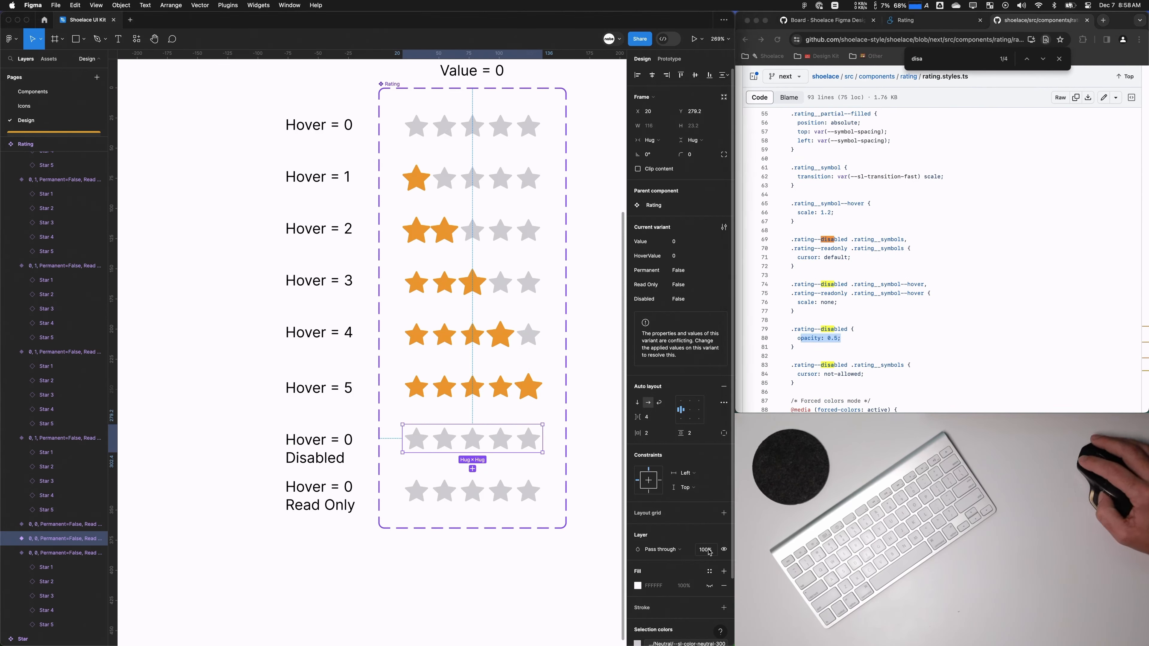
text(50)
key(Return)
Step: Set the Disabled property of the seventh Rating variant, the faded one, to a new value True
click(415, 485)
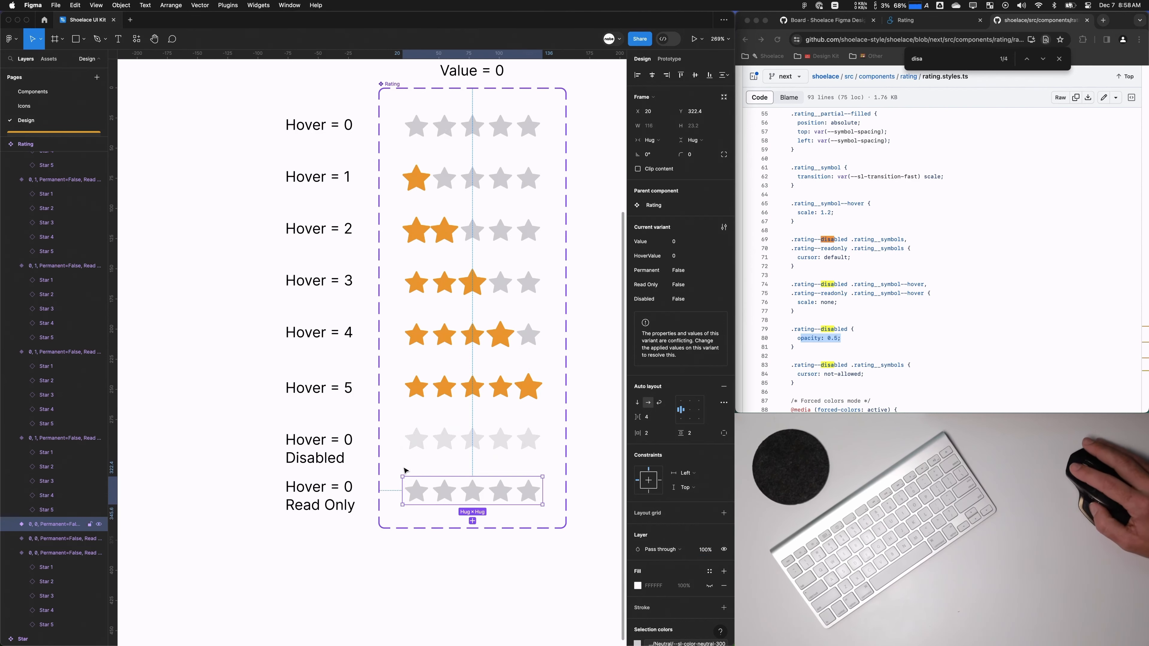
click(316, 443)
click(478, 428)
click(718, 302)
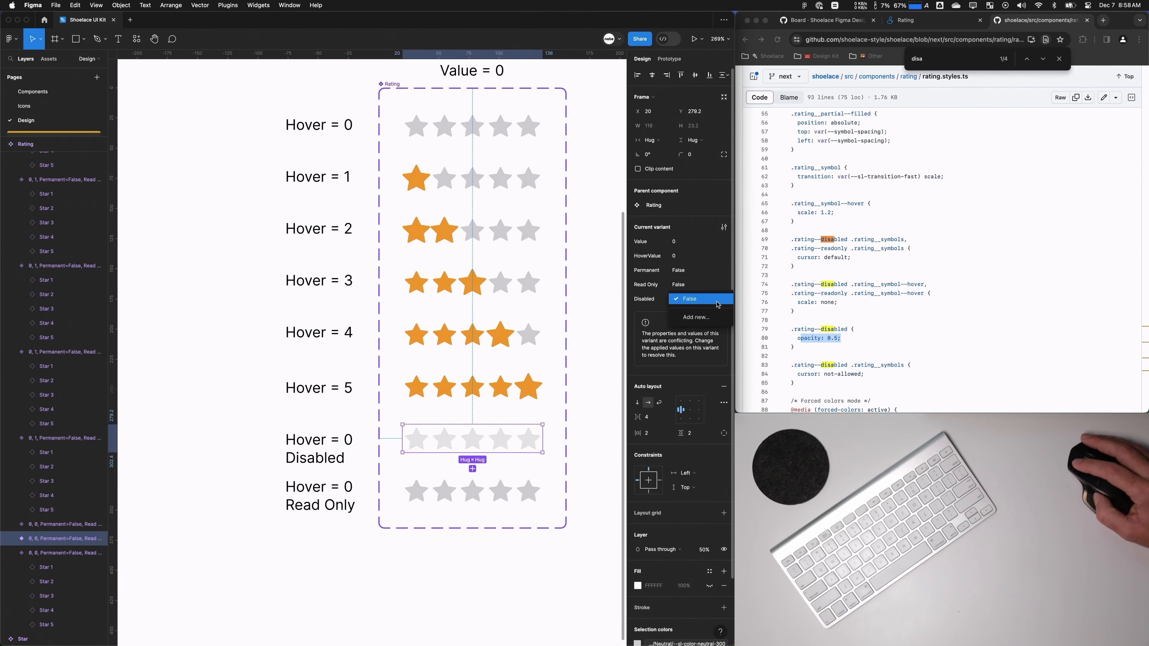
click(701, 317)
text(True)
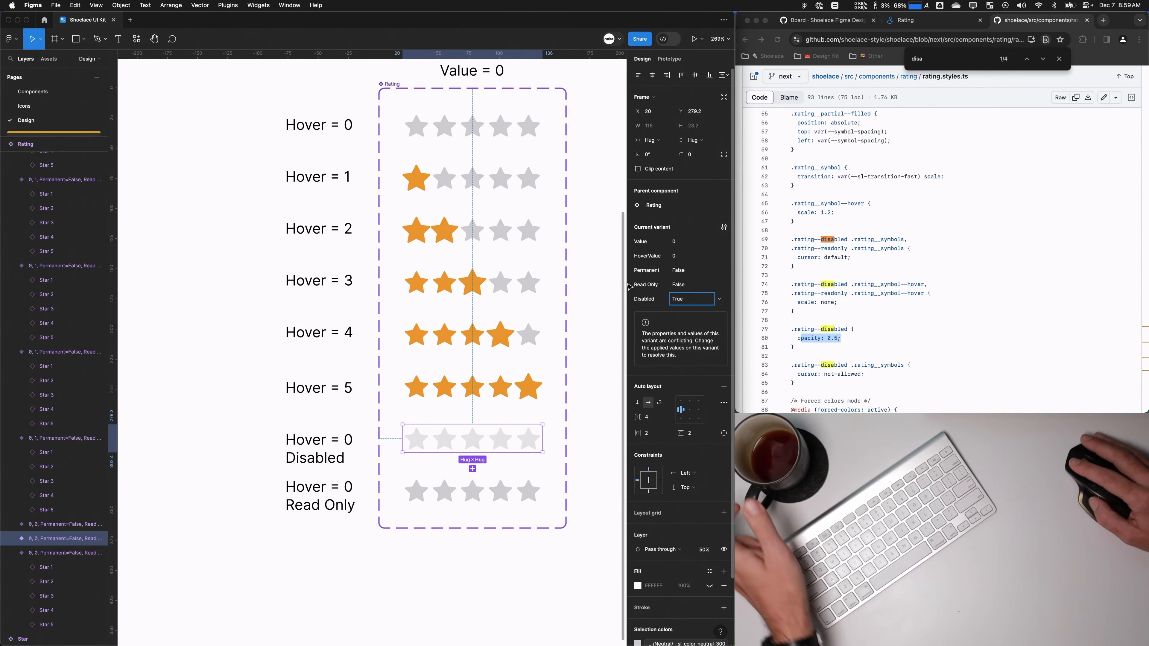
Step: Set the Read Only property of the eighth Rating variant to True
click(501, 490)
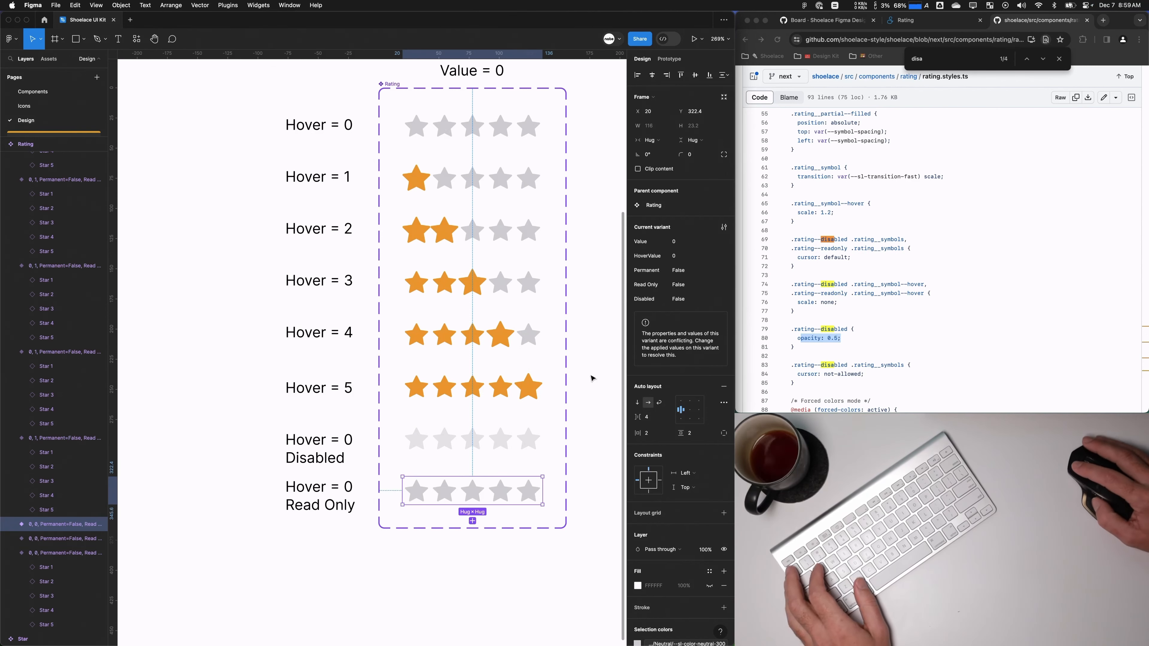
text(True)
key(Return)
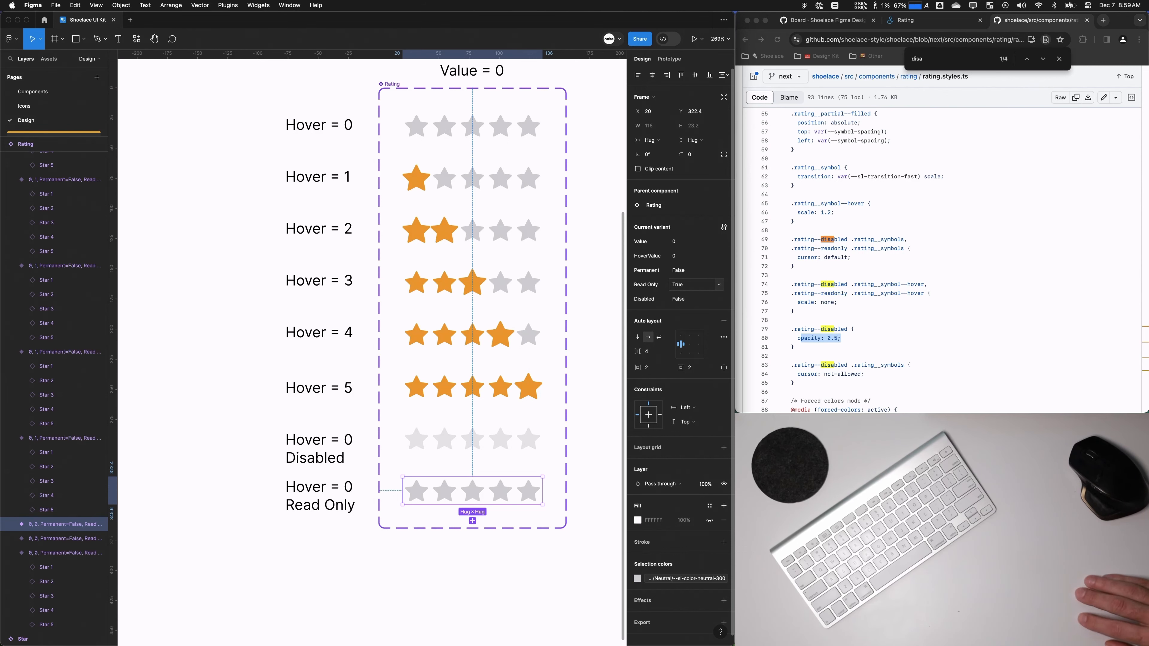
Step: Switch to Chrome and review the Shoelace Rating documentation through the Maximum Value, Precision, Symbol Sizes, Readonly and Disabled examples
click(905, 20)
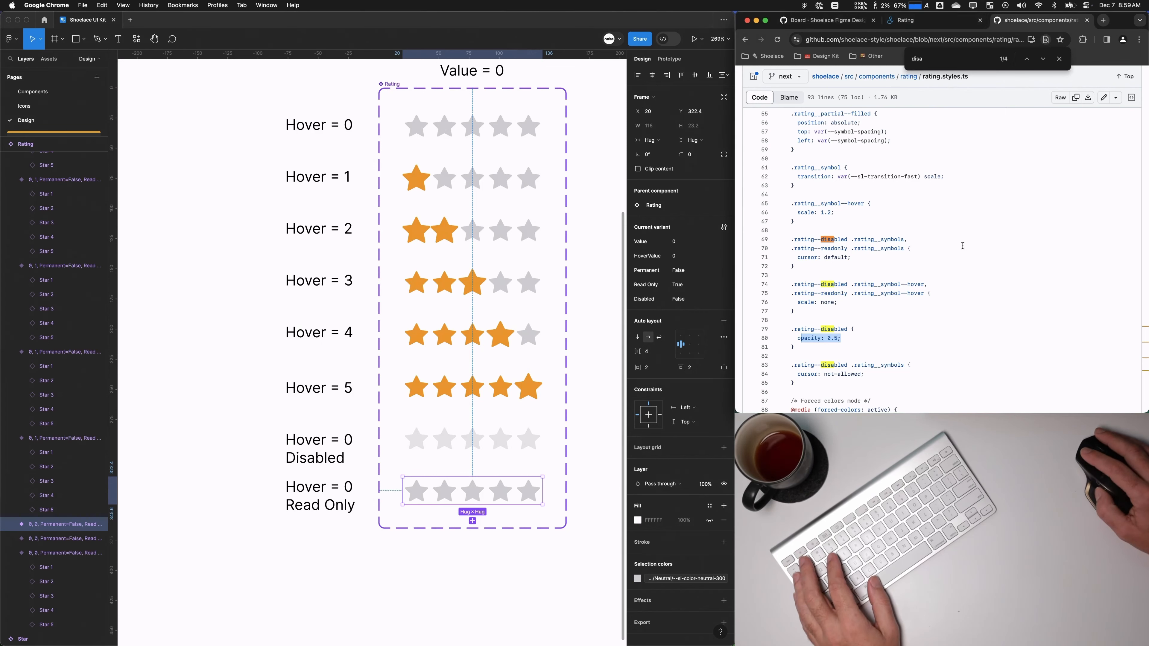
scroll(1025, 300, down, 10)
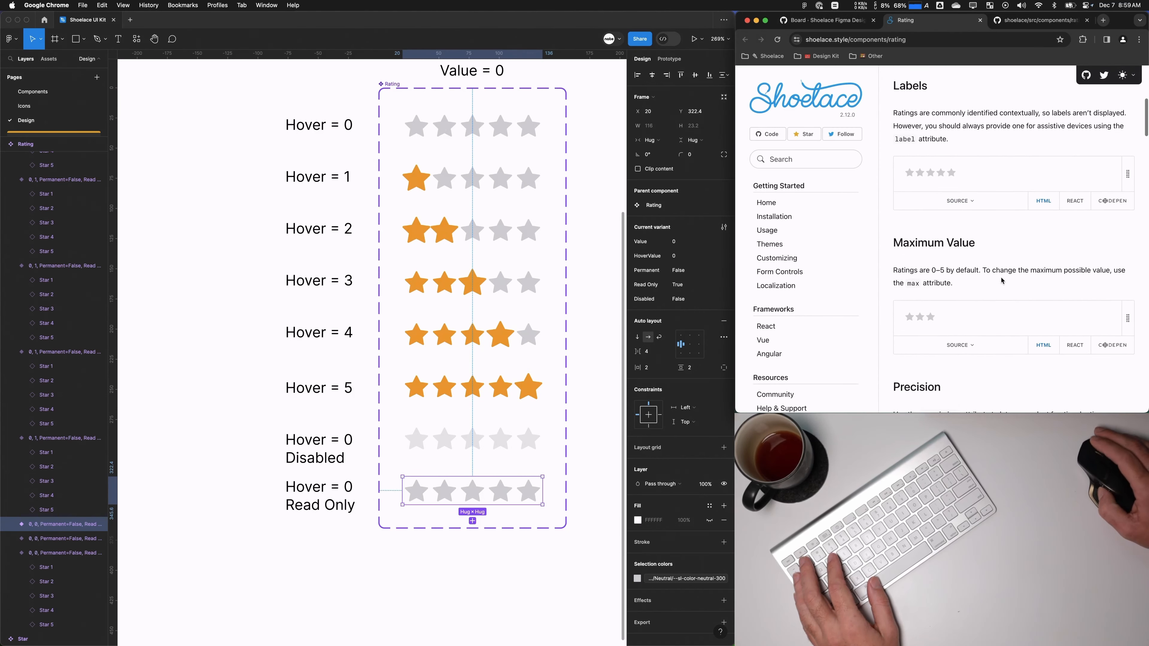
scroll(1025, 300, down, 1)
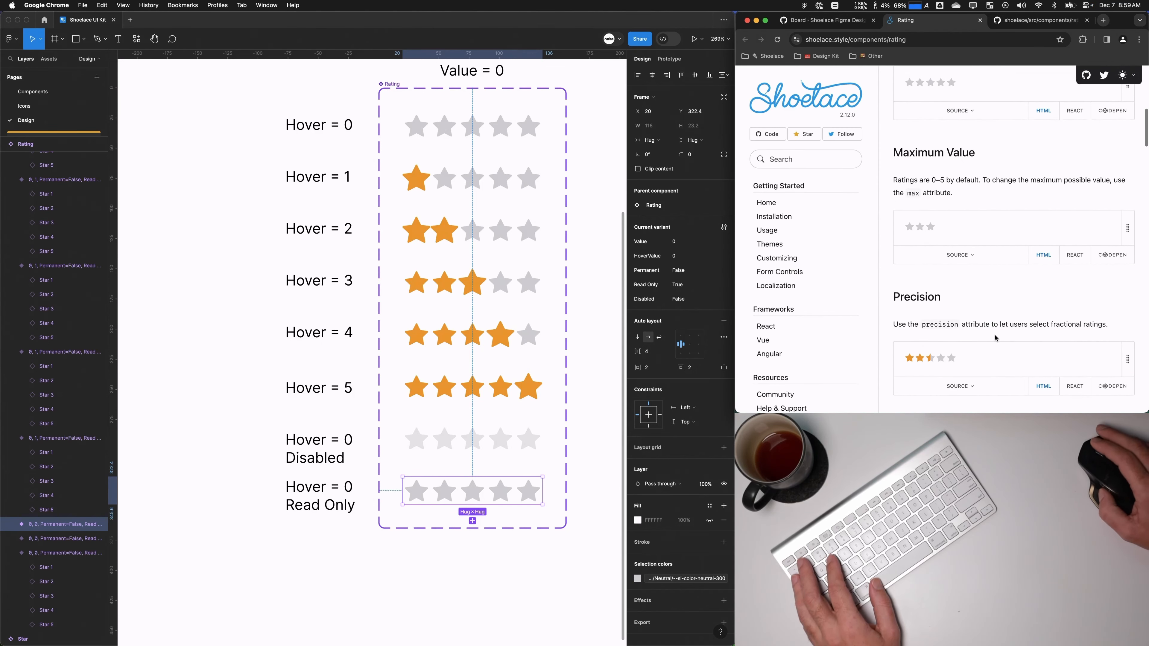
scroll(1017, 322, down, 5)
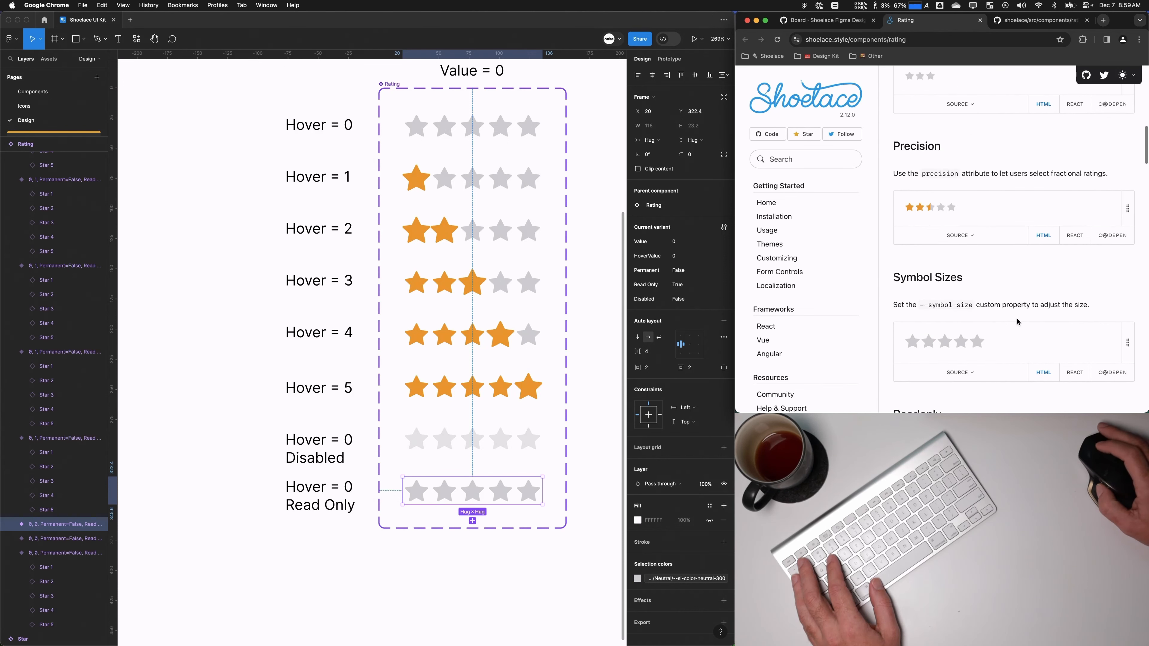
scroll(1018, 299, down, 5)
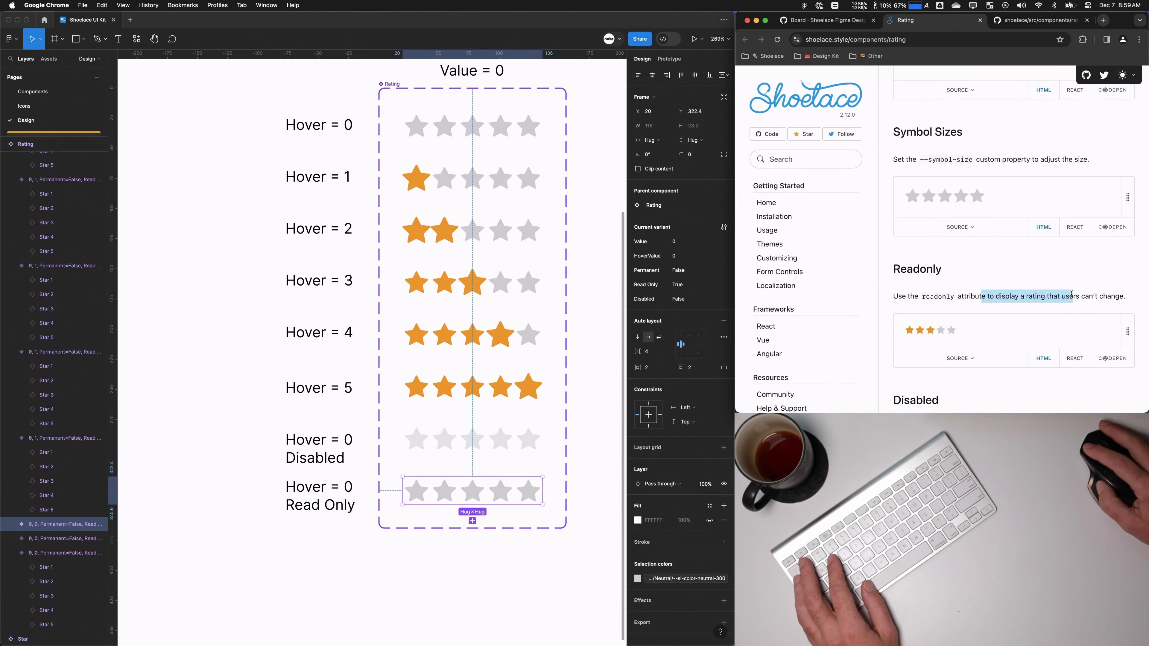
scroll(890, 334, down, 3)
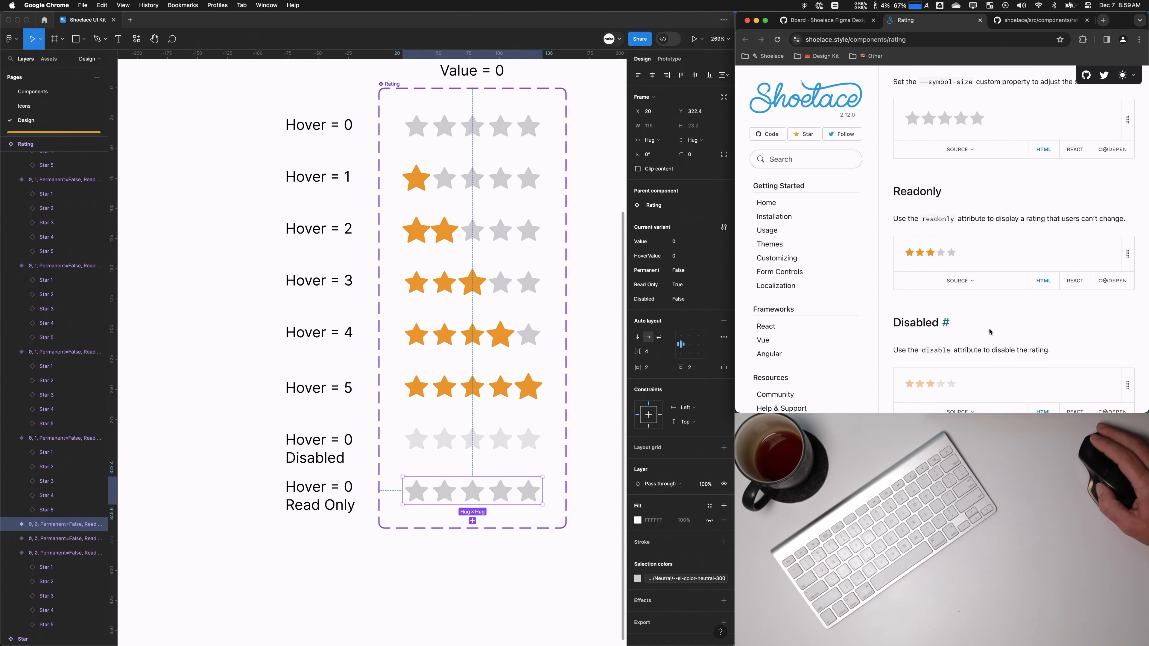
scroll(1055, 302, down, 2)
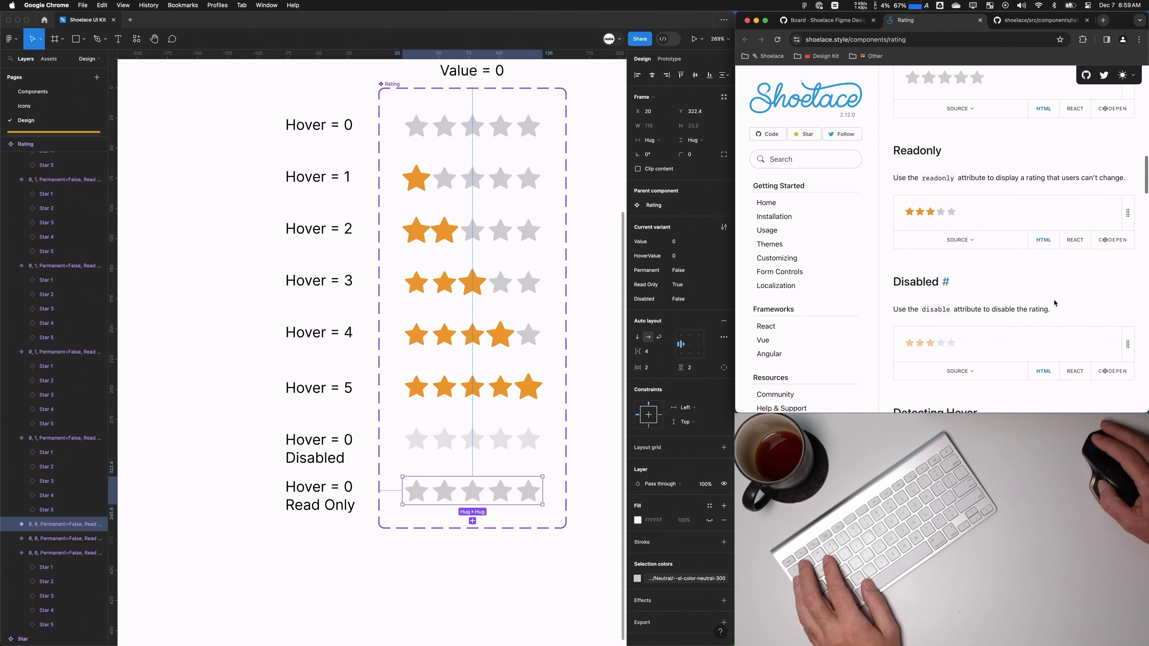
scroll(1040, 294, down, 2)
drag(970, 275, 1050, 277)
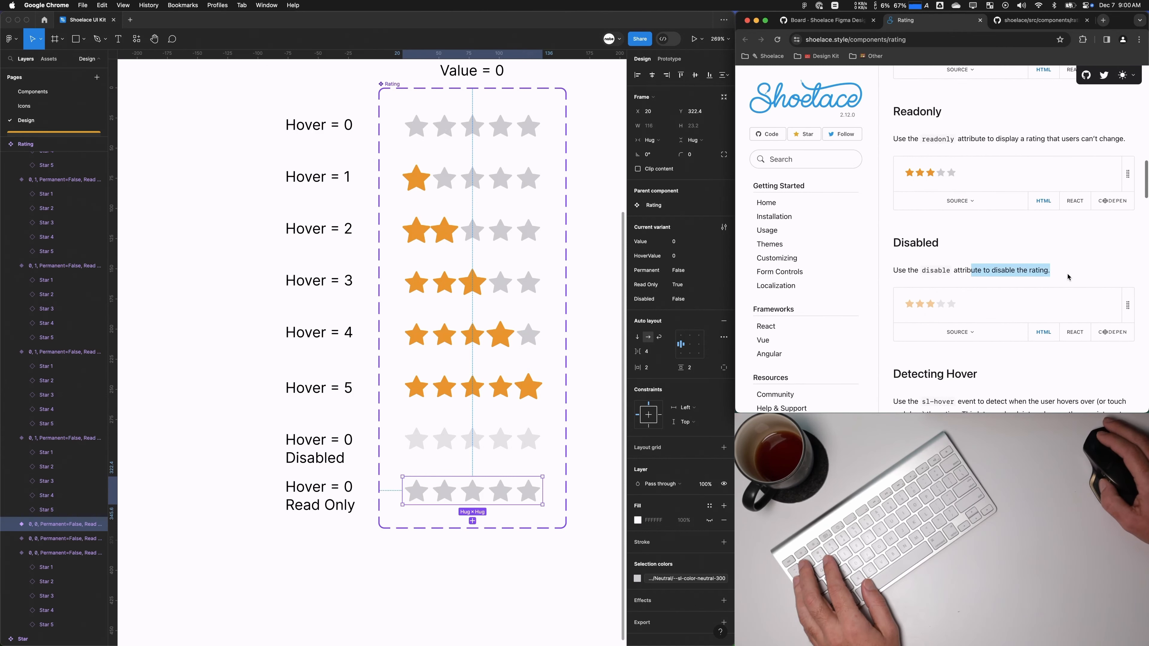
Step: Read the Detecting Hover, Custom Icons and Value-based Icons sections of the Shoelace Rating documentation
scroll(1067, 277, down, 4)
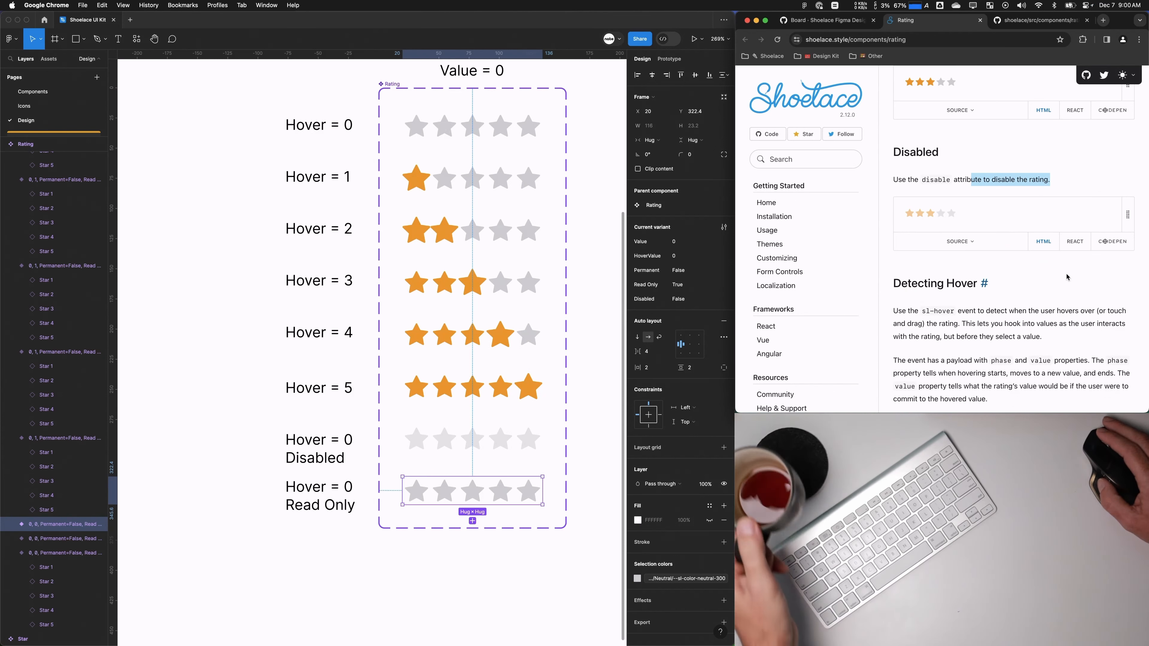
scroll(1039, 311, down, 3)
scroll(1038, 311, down, 1)
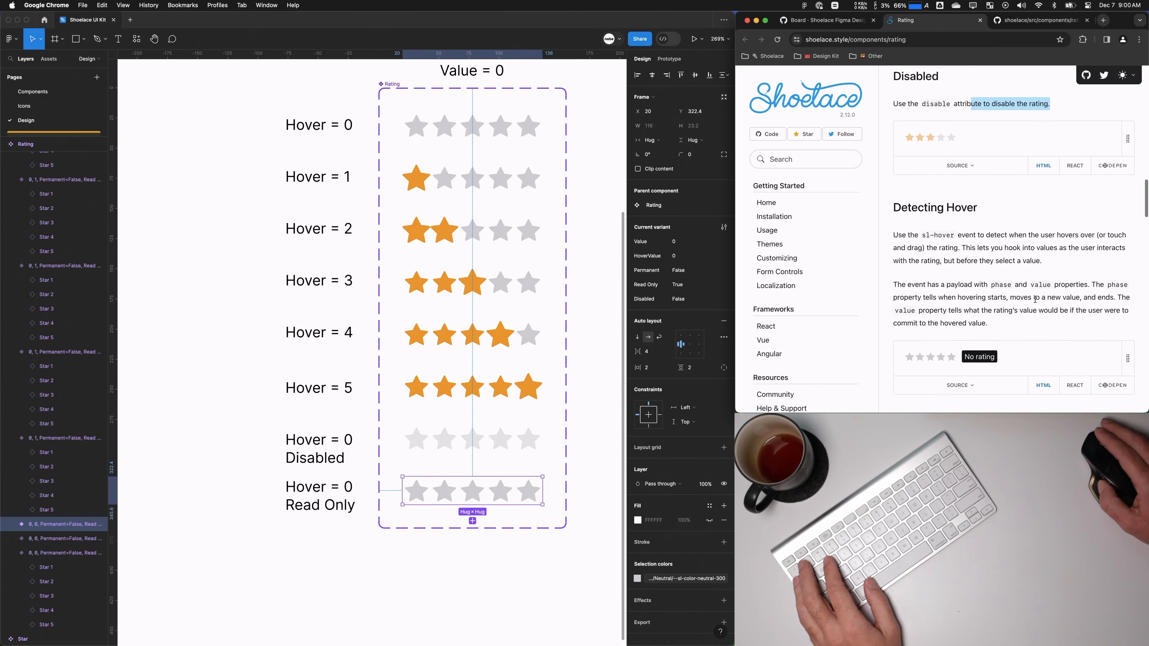
click(967, 259)
scroll(995, 267, down, 14)
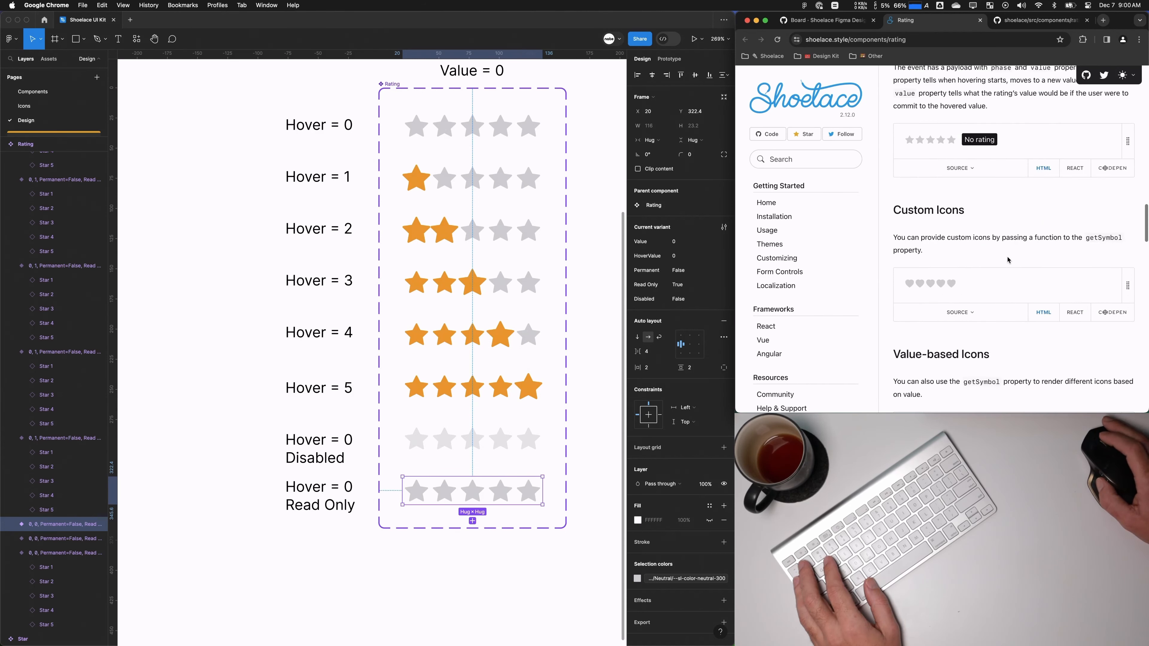
scroll(1016, 275, down, 4)
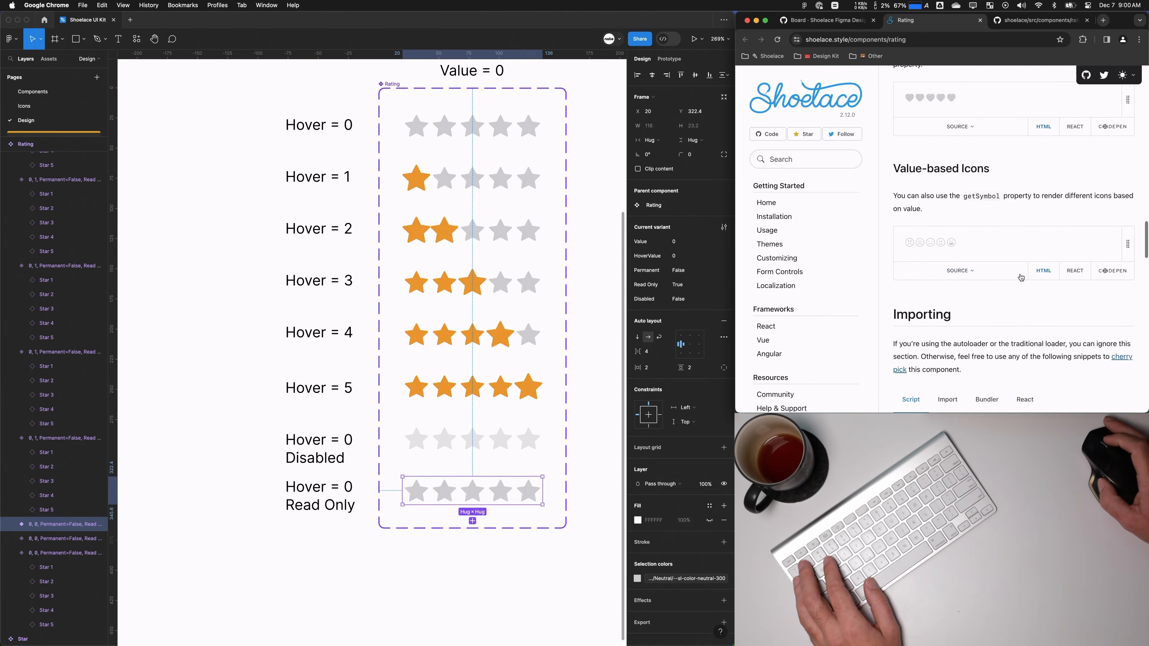
Step: Switch back to Figma and move the Star component set beside the hover labels, level with the Rating component set
click(612, 267)
scroll(612, 267, down, 5)
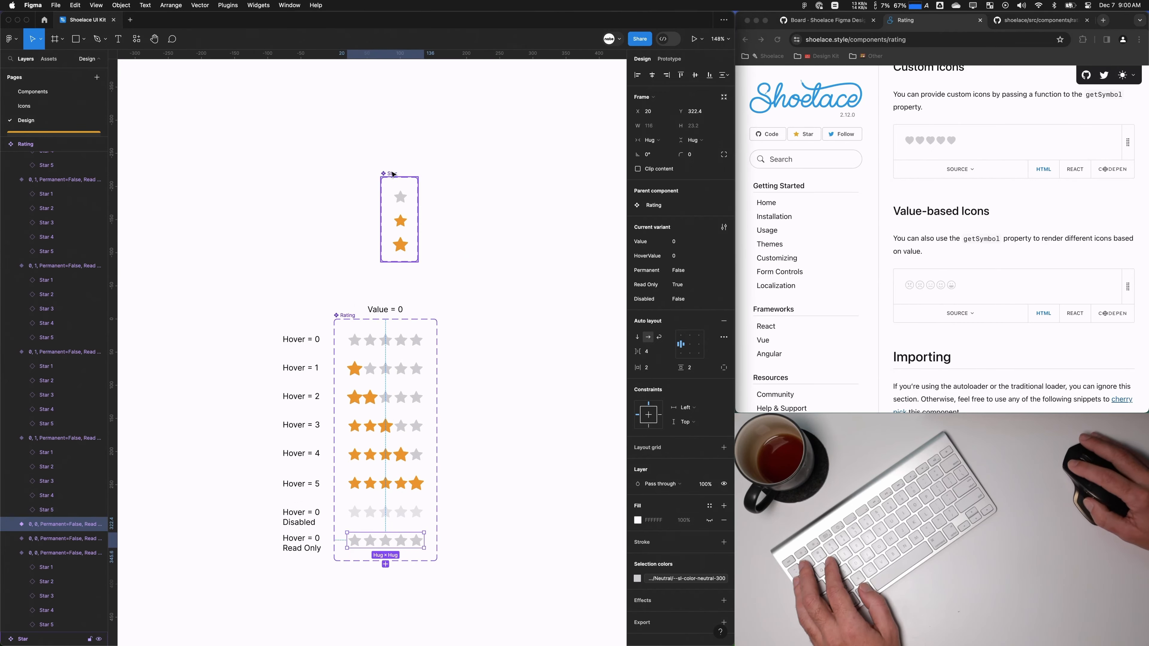
drag(392, 174, 238, 321)
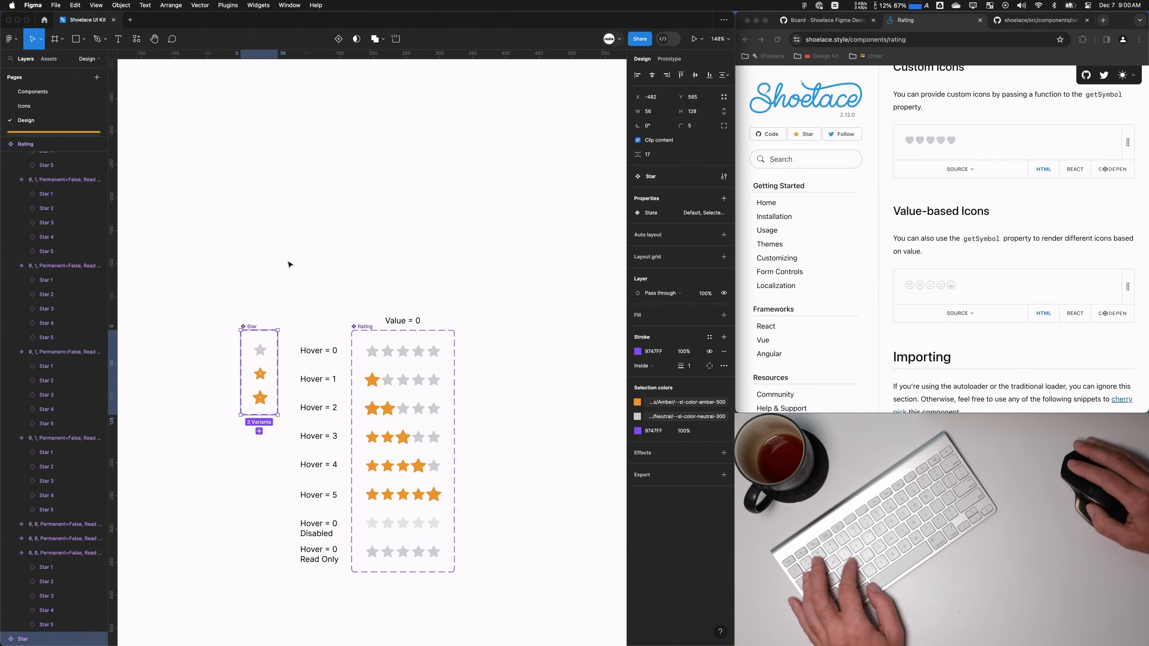
Step: Draw a frame about 542 × 198 above the component sets and place a first-variant Rating instance inside, resized to about 189 × 92
key(f)
mouse_move(202, 147)
mouse_down()
mouse_move(595, 288)
mouse_move(561, 278)
mouse_up()
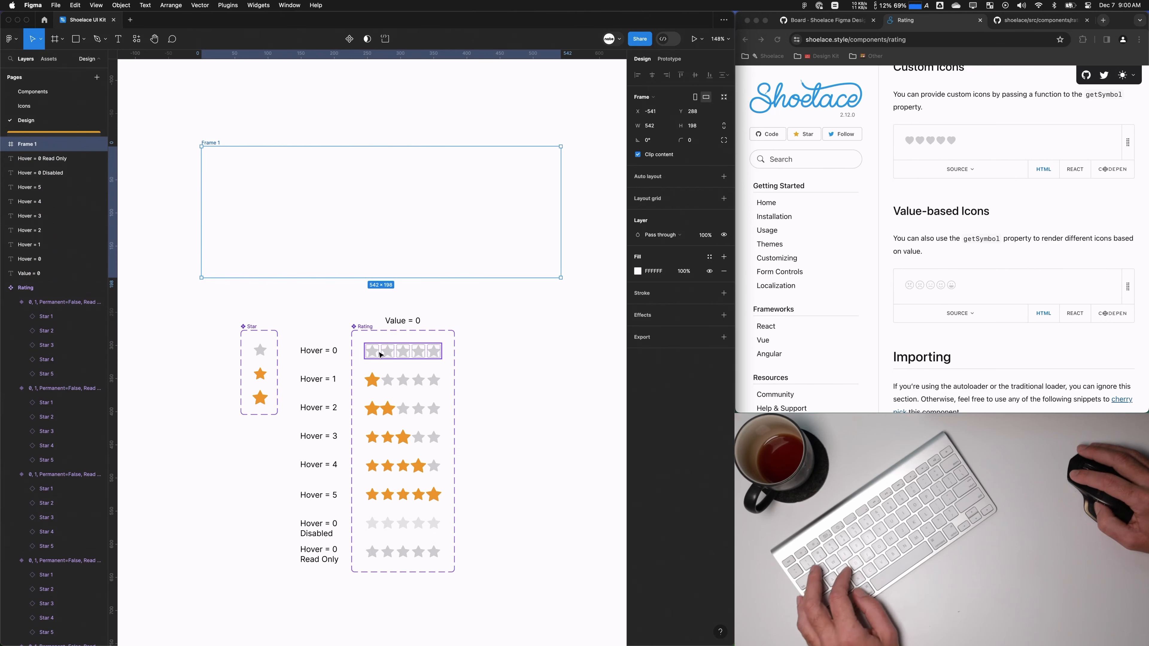
drag(379, 353, 318, 236)
key(super+z)
drag(392, 350, 375, 243)
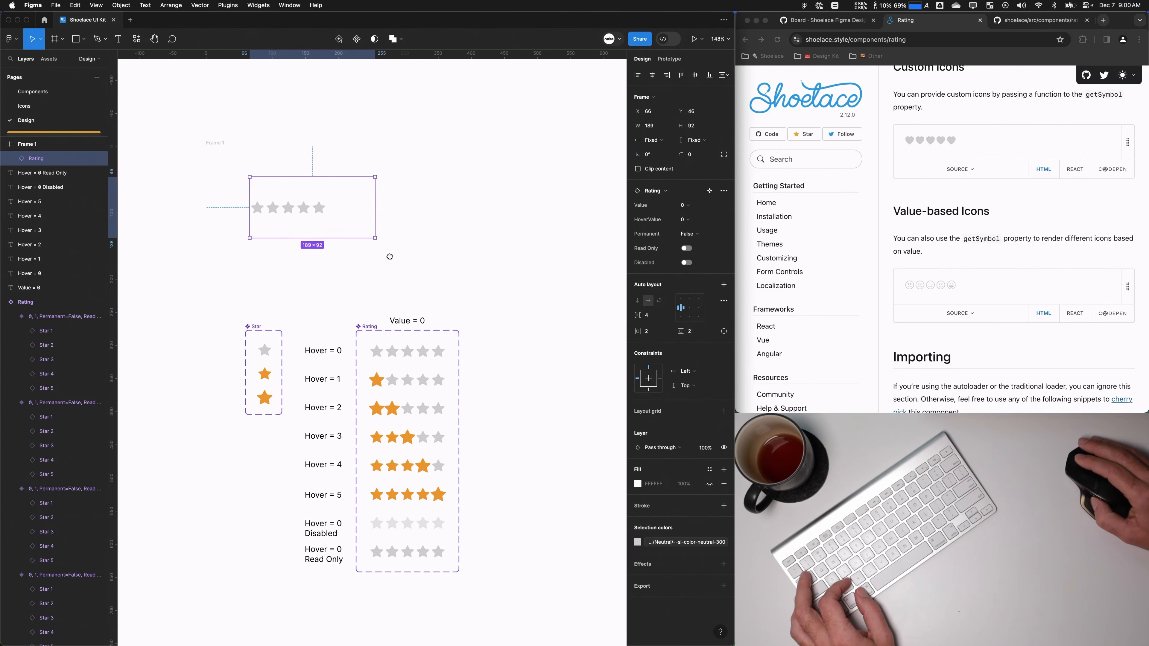
scroll(315, 197, up, 5)
drag(315, 197, 270, 152)
Step: Try setting the width of Star 1 in the first Rating variant to Fill
click(384, 320)
click(48, 568)
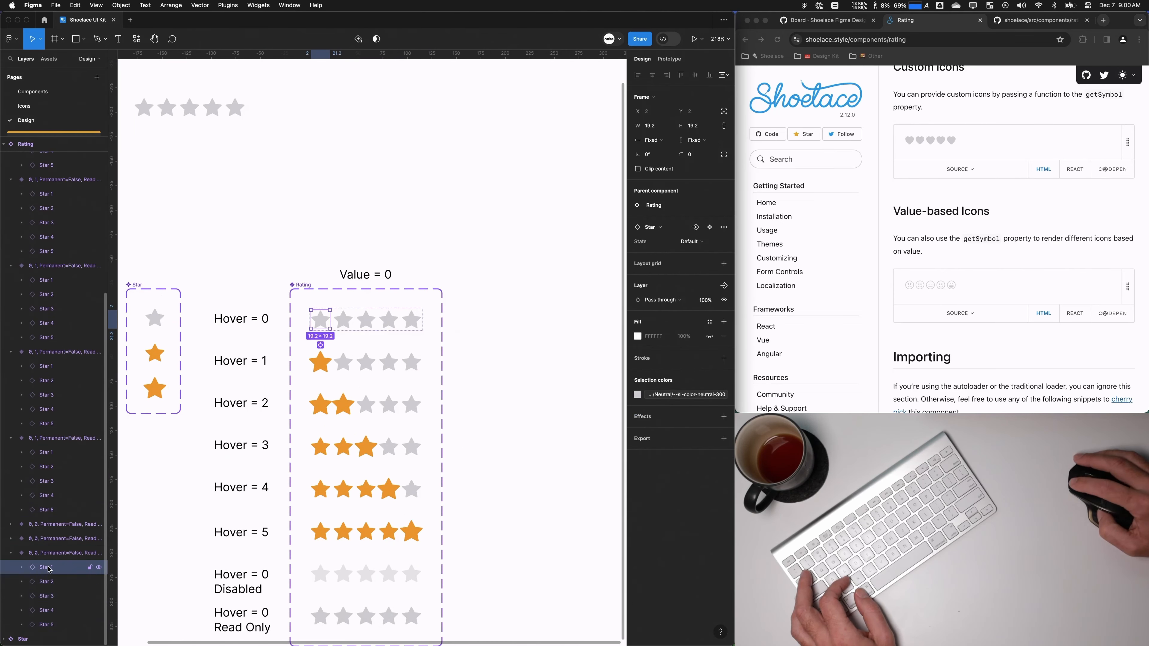
click(652, 144)
click(651, 157)
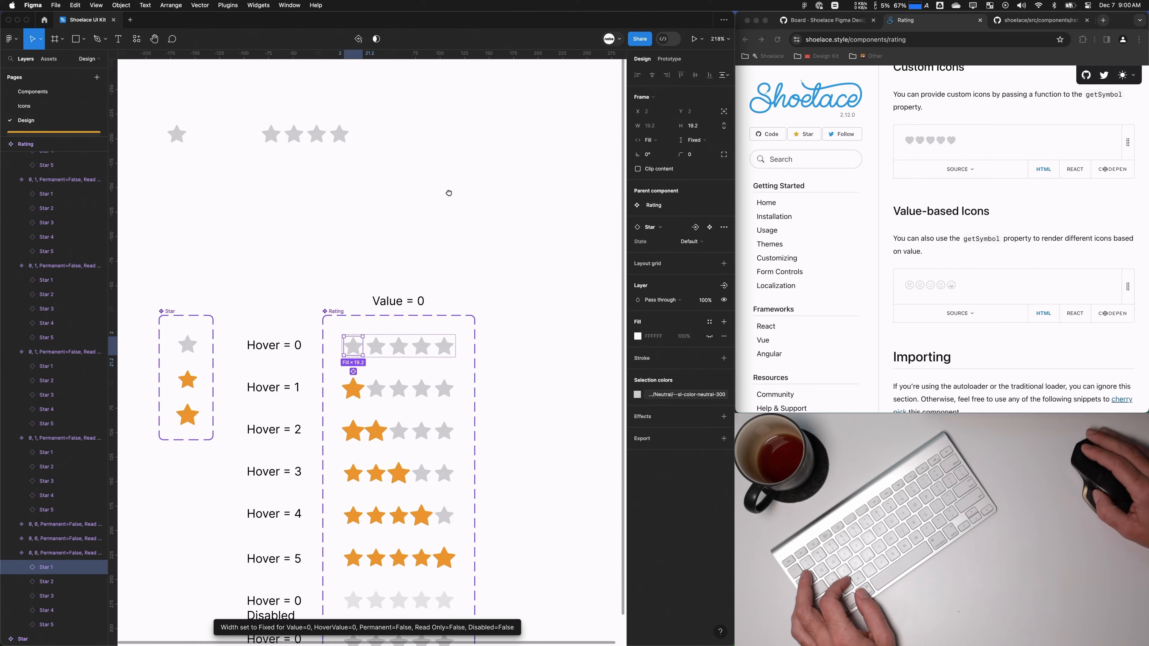
Step: Try setting both the width and height of all five stars in the first Rating variant to Fill and check the resized instance
shift+click(378, 352)
shift+click(400, 352)
shift+click(423, 352)
shift+click(445, 352)
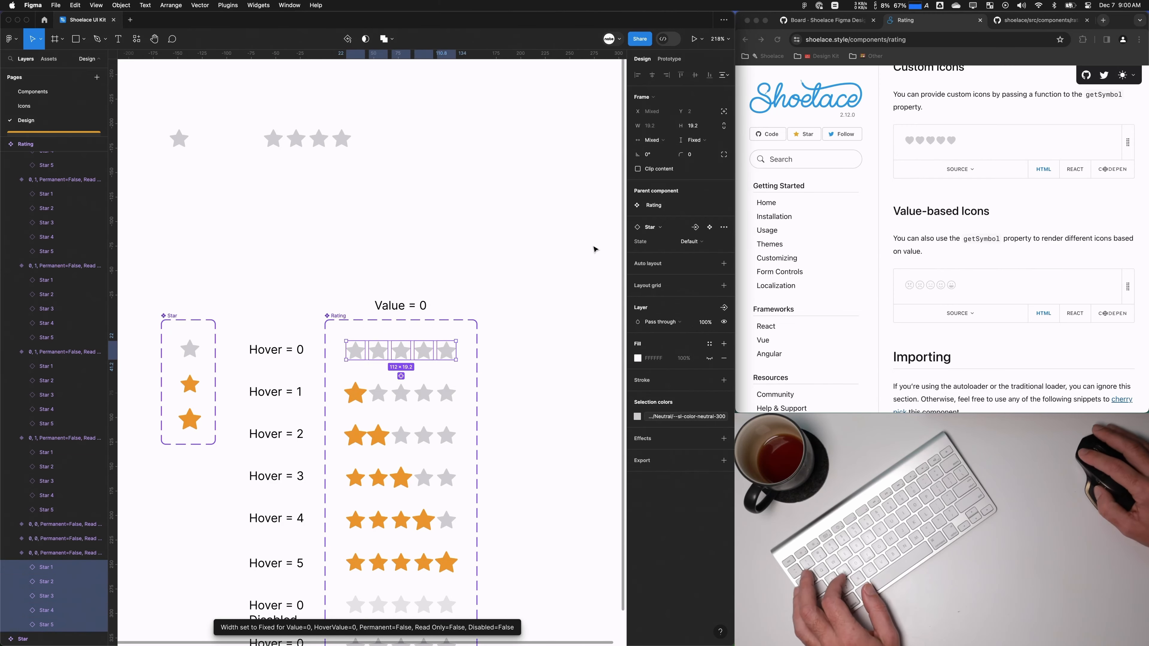
click(663, 143)
click(671, 168)
click(692, 140)
click(705, 169)
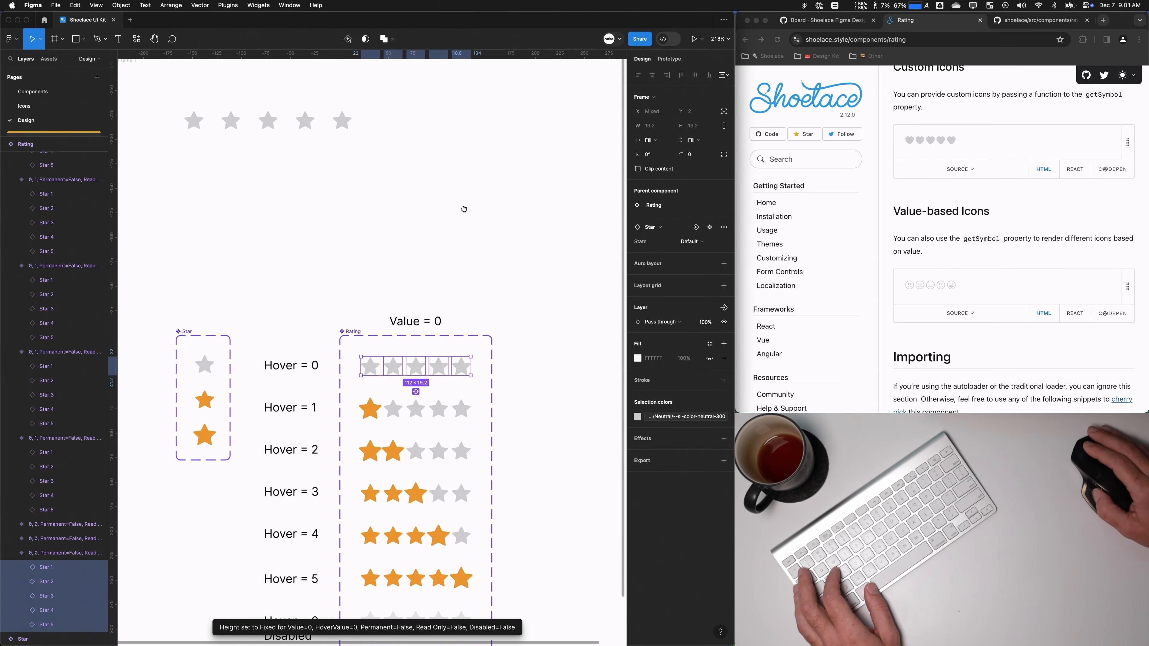
click(348, 175)
scroll(311, 212, down, 1)
scroll(311, 211, right, 1)
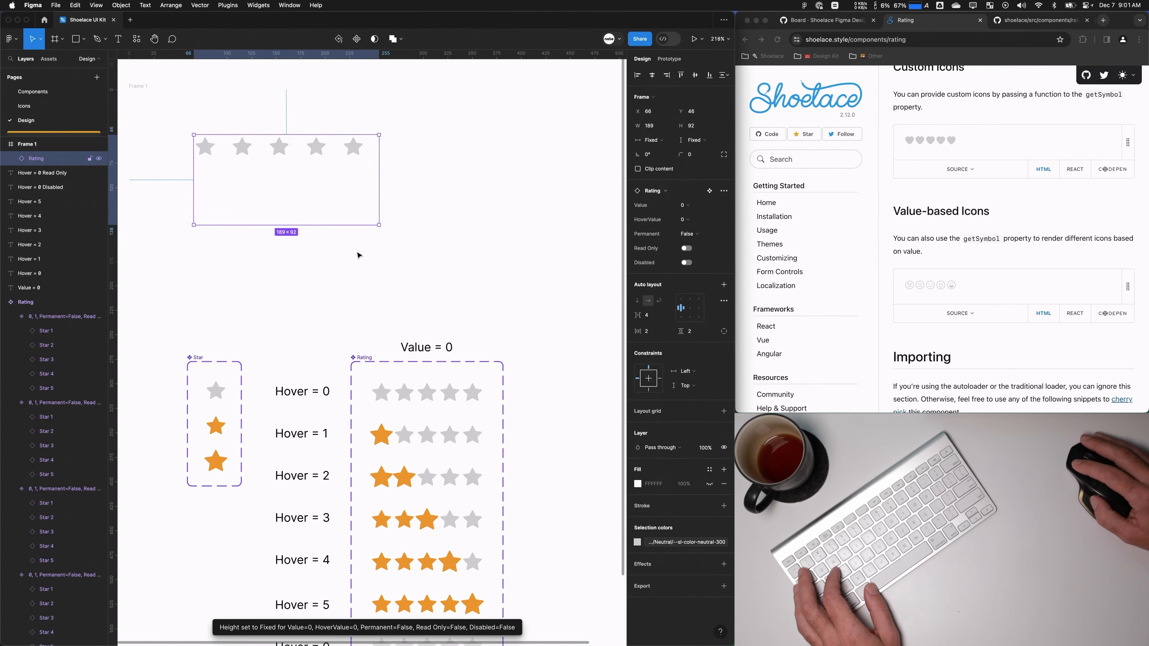
Step: Return the width and height of all five stars in the first Rating variant to Fixed
click(381, 392)
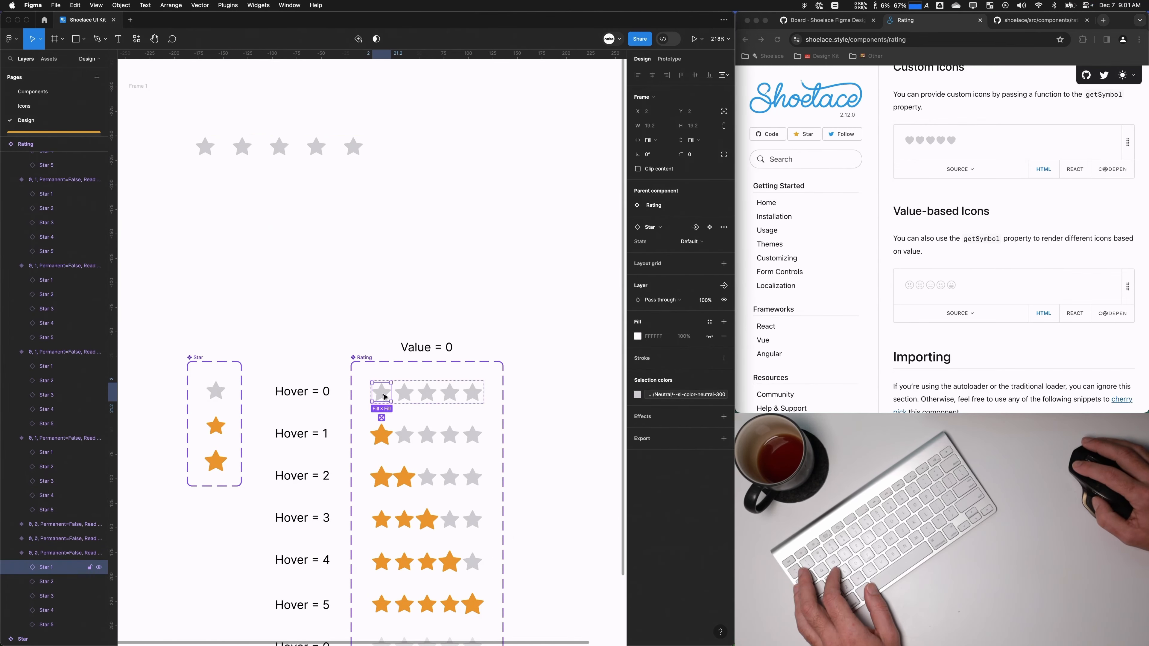
shift+click(404, 392)
shift+click(427, 392)
shift+click(449, 392)
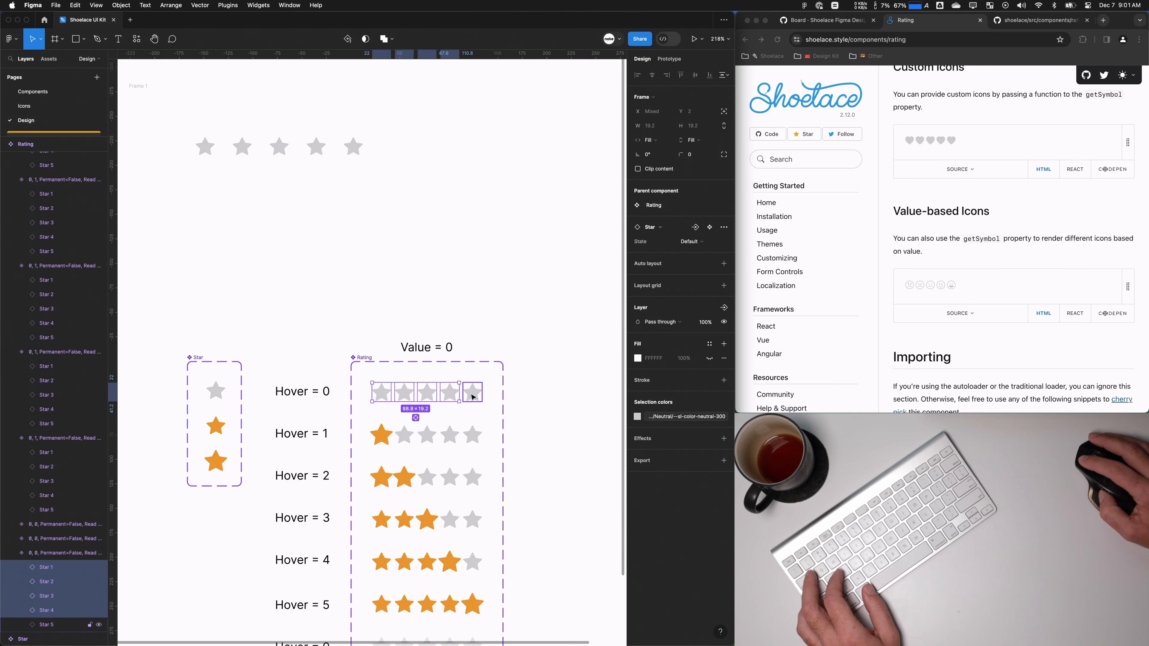
shift+click(472, 392)
click(647, 140)
click(660, 130)
click(688, 140)
click(683, 131)
scroll(497, 180, left, 1)
scroll(497, 179, down, 1)
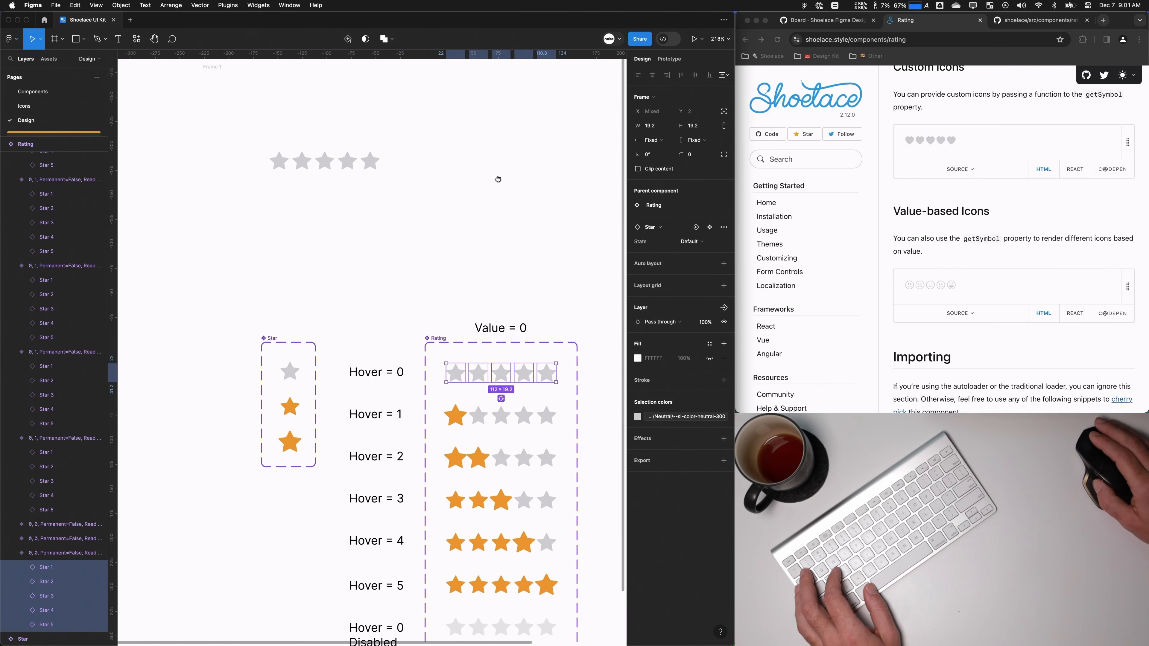
Step: Add a 1 px inside stroke in 000000 to the Rating instance in the test frame
click(457, 218)
click(43, 569)
click(292, 370)
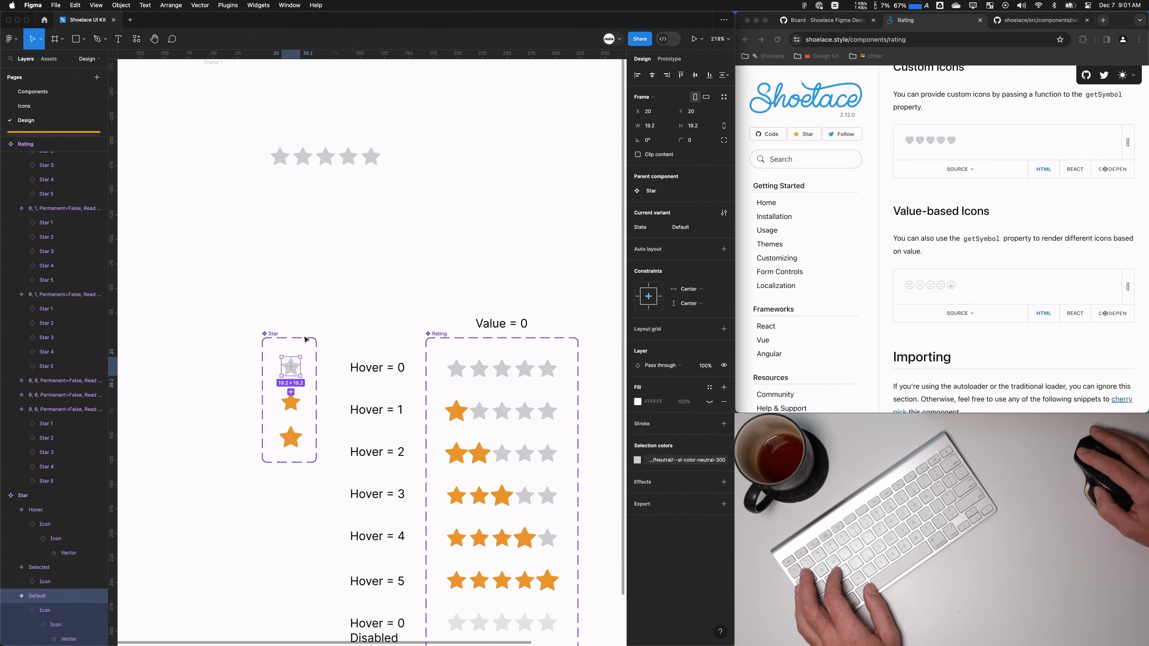
click(336, 164)
click(724, 505)
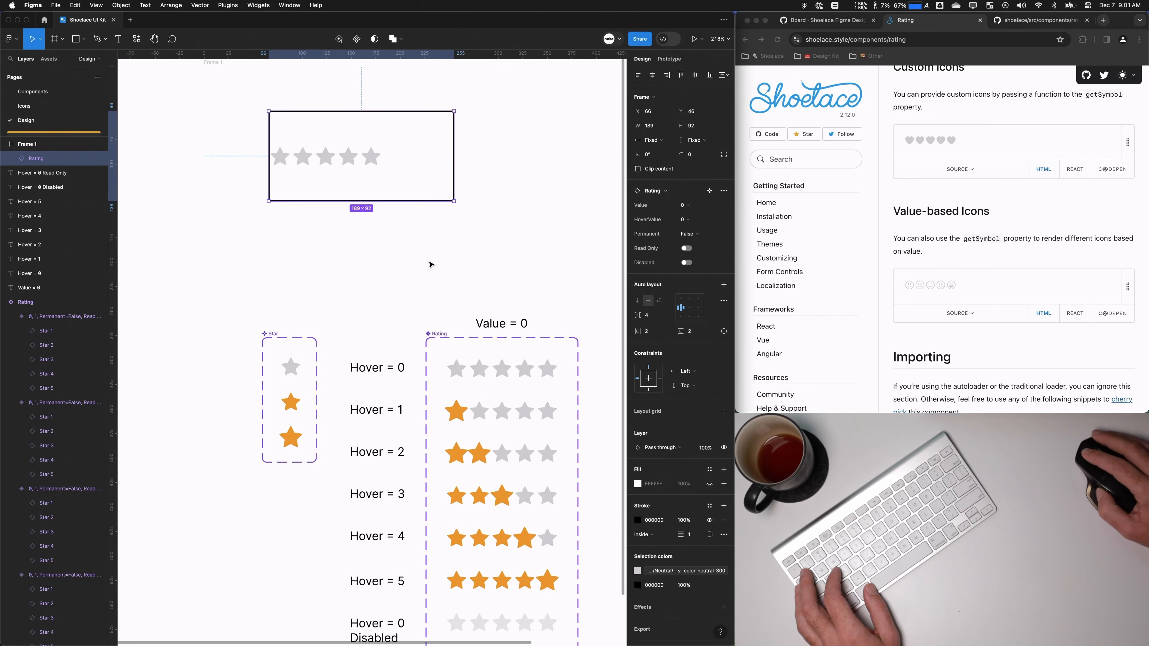
click(431, 262)
Step: Collapse all layers, expand only the first Rating variant and select its Star 1 layer
scroll(397, 200, right, 2)
scroll(397, 199, up, 1)
scroll(53, 536, down, 3)
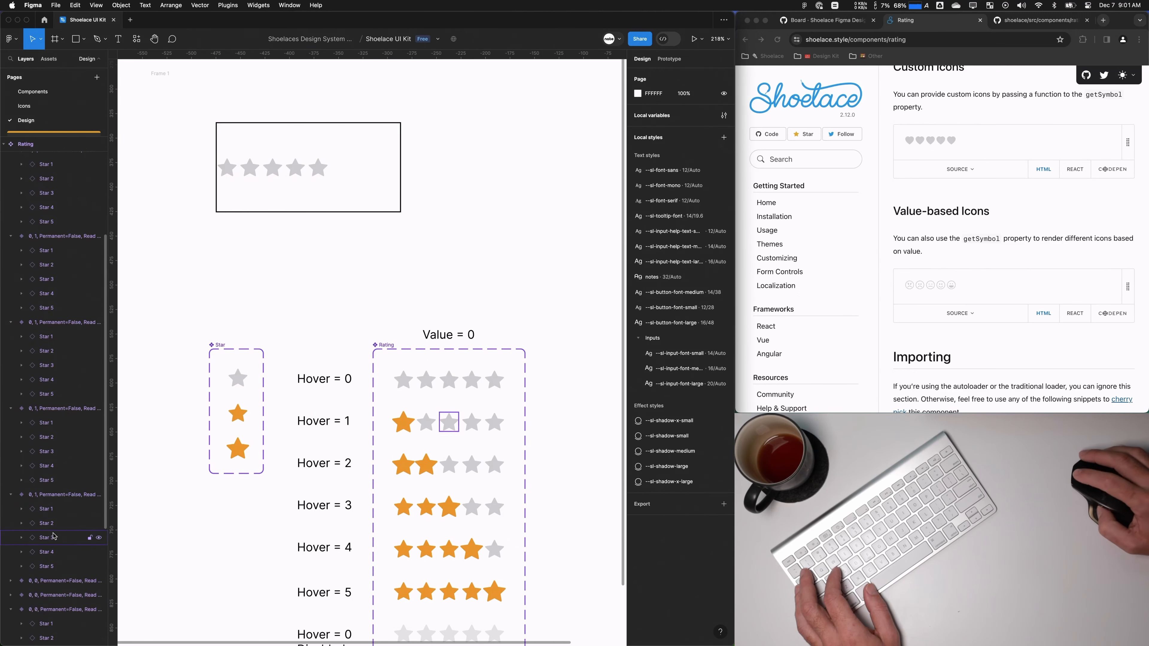
click(50, 510)
scroll(33, 197, up, 5)
click(39, 315)
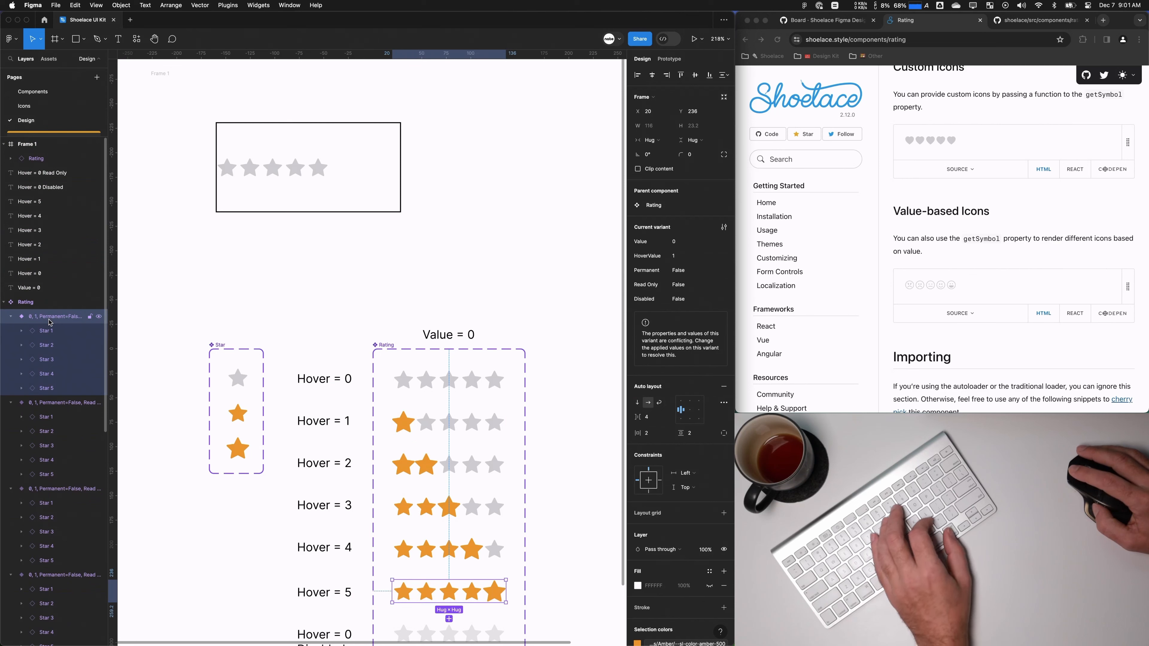
key(alt+l)
click(22, 404)
click(10, 402)
click(41, 417)
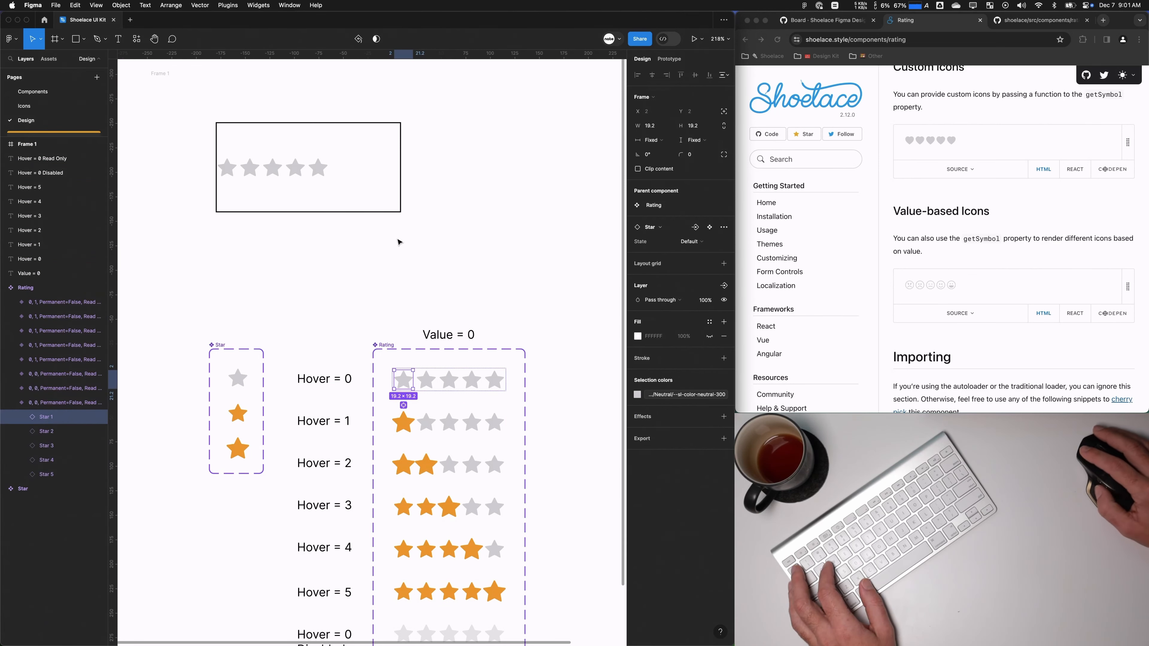
Step: Set the Default Star variant's horizontal and vertical constraints to Scale
click(229, 388)
click(694, 302)
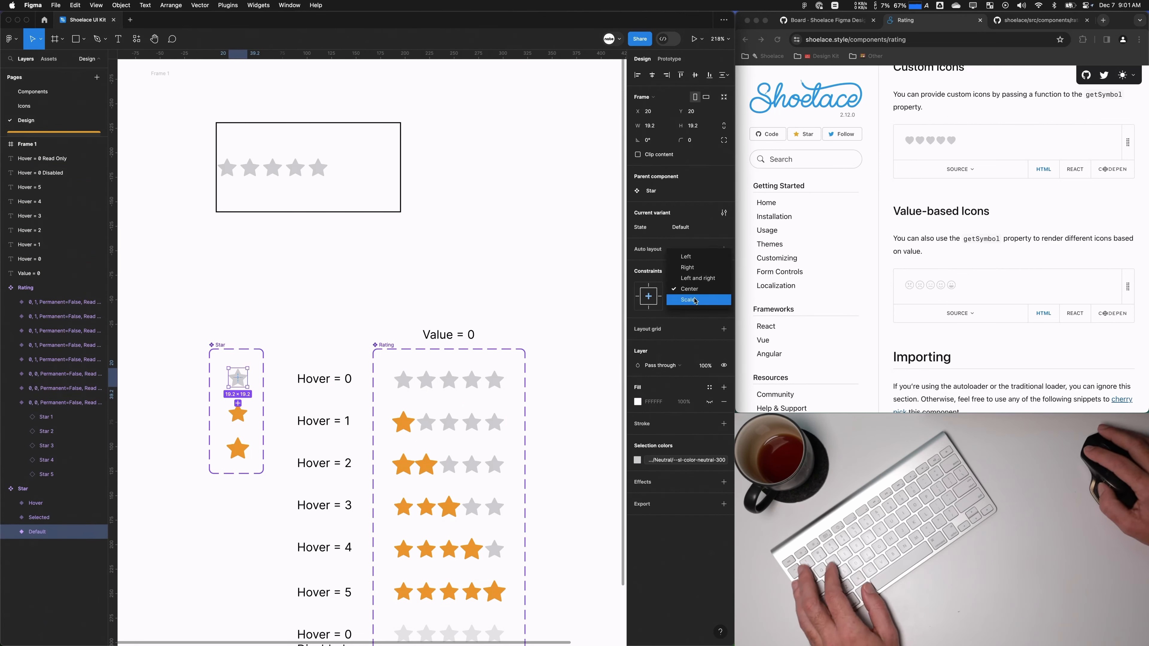
click(695, 301)
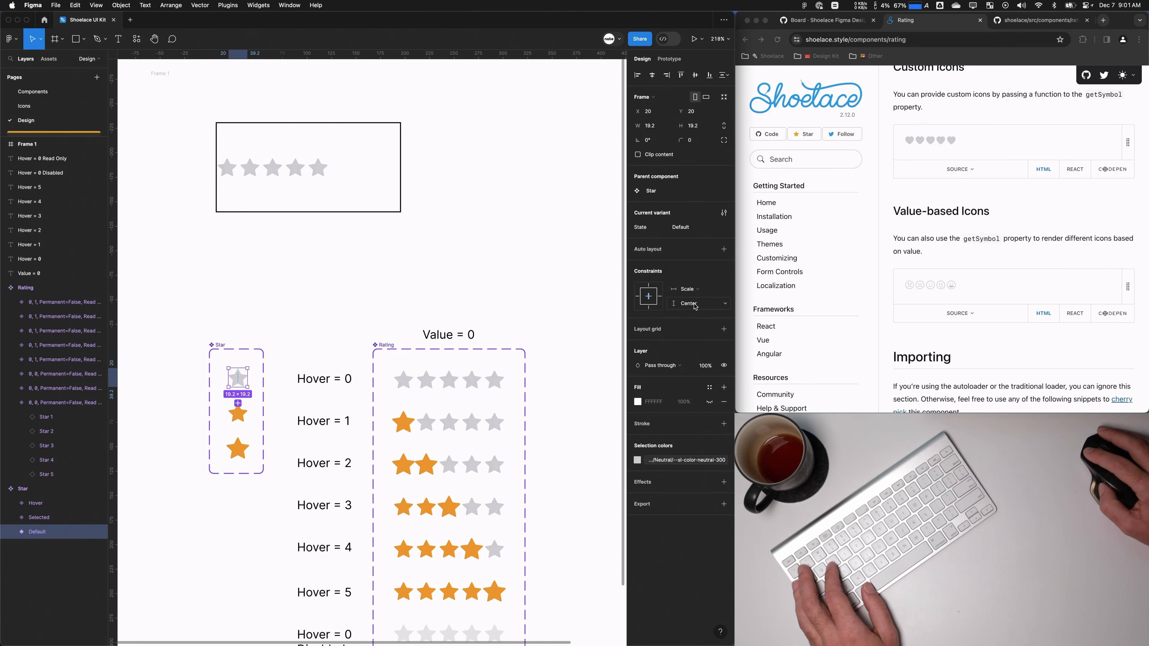
click(695, 307)
click(696, 314)
click(230, 280)
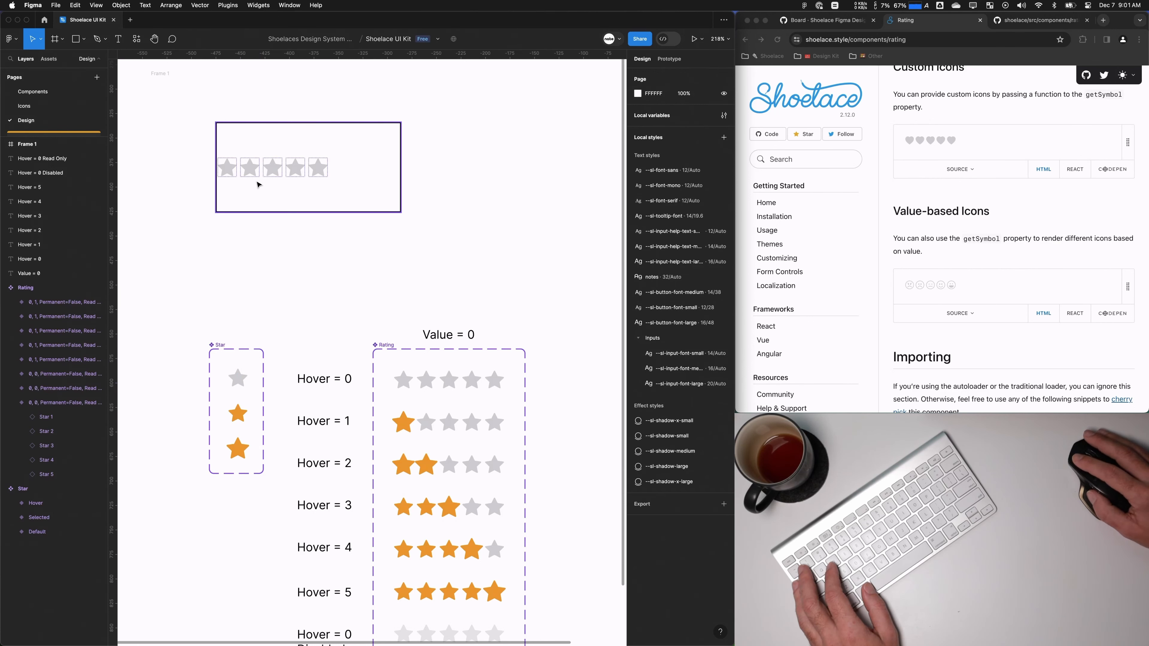
click(316, 167)
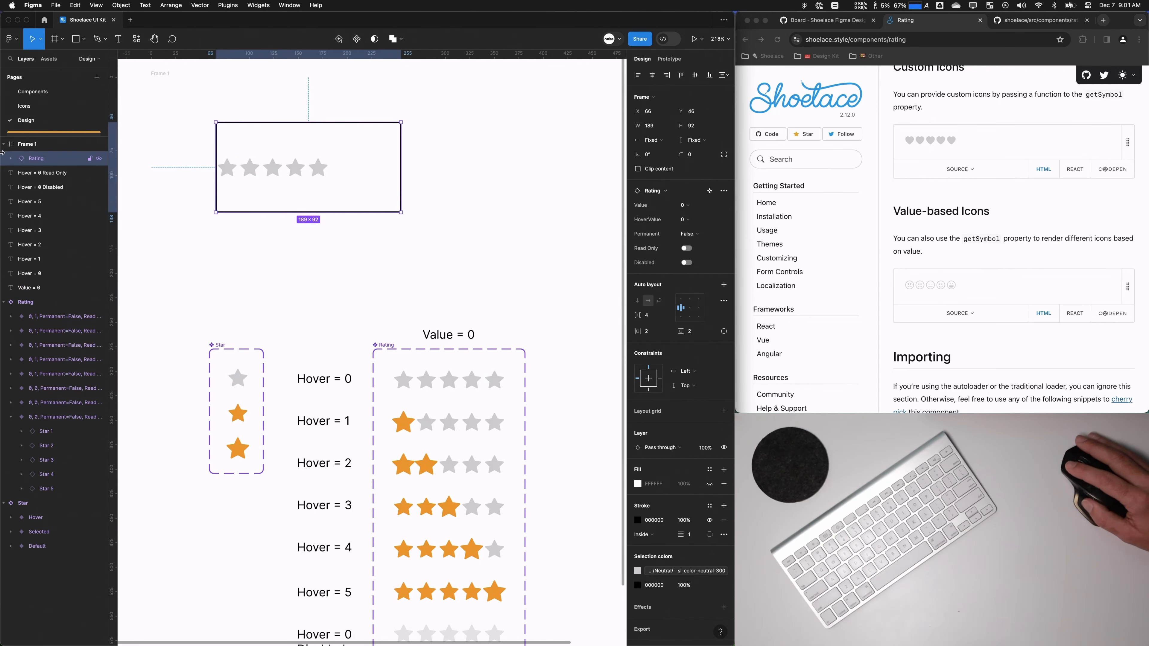
click(33, 433)
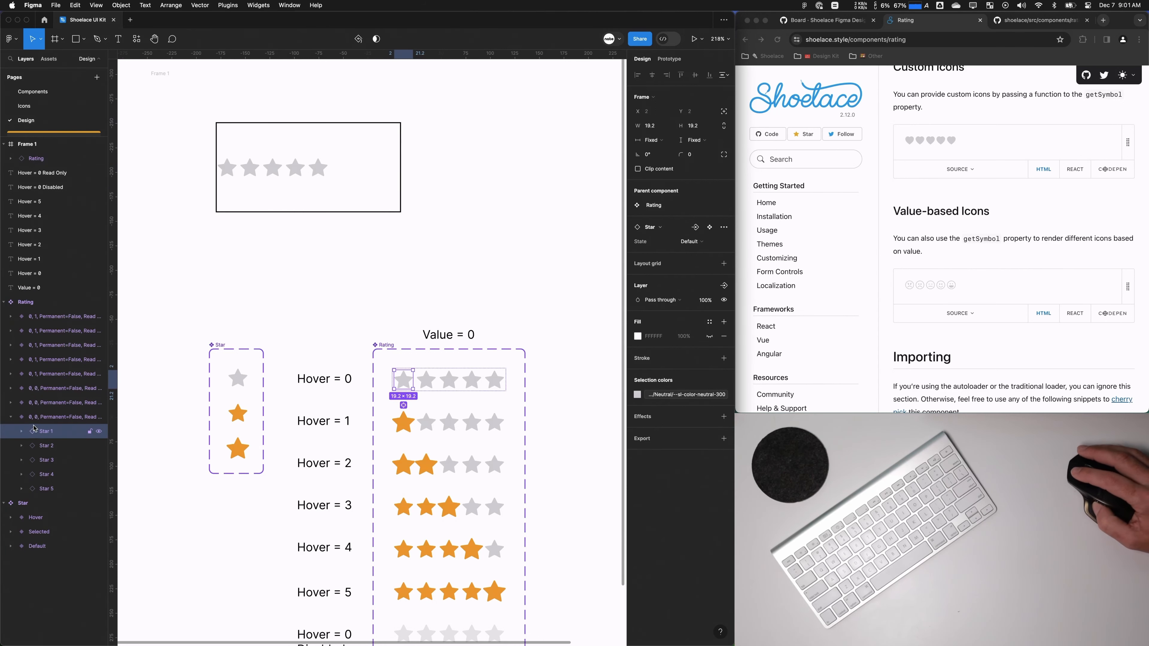
shift+click(64, 490)
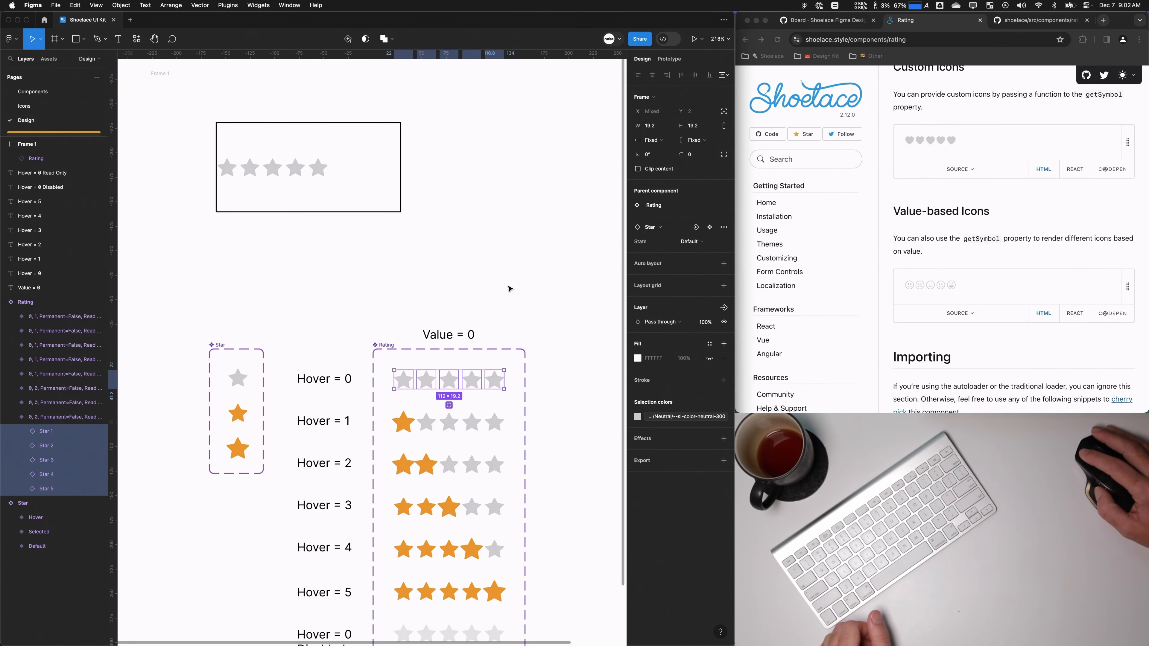
click(566, 271)
Step: Set the width and height of all five stars in the first Rating variant to Fill
click(32, 431)
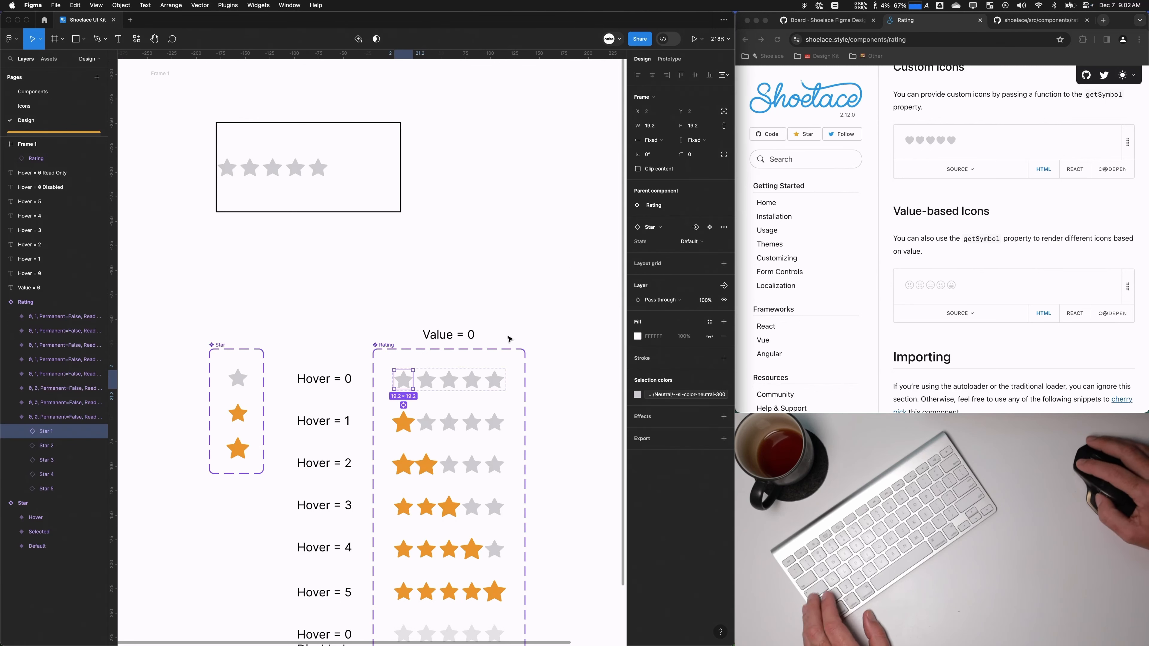
key(super+a)
click(652, 139)
click(659, 149)
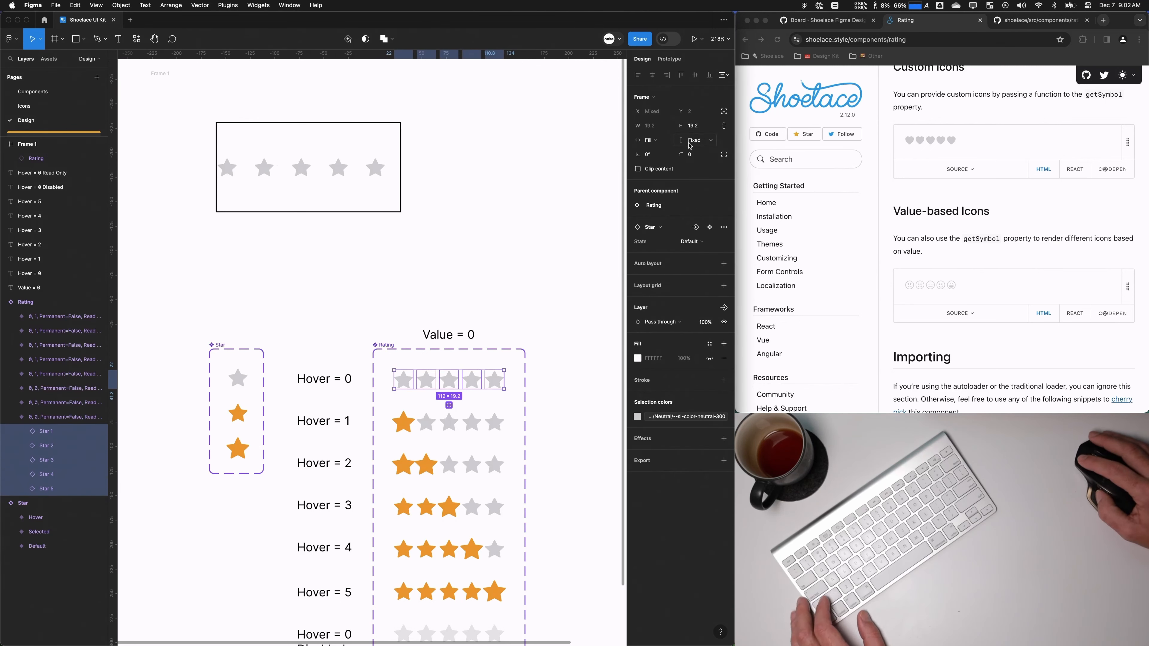
click(688, 140)
click(676, 151)
key(Escape)
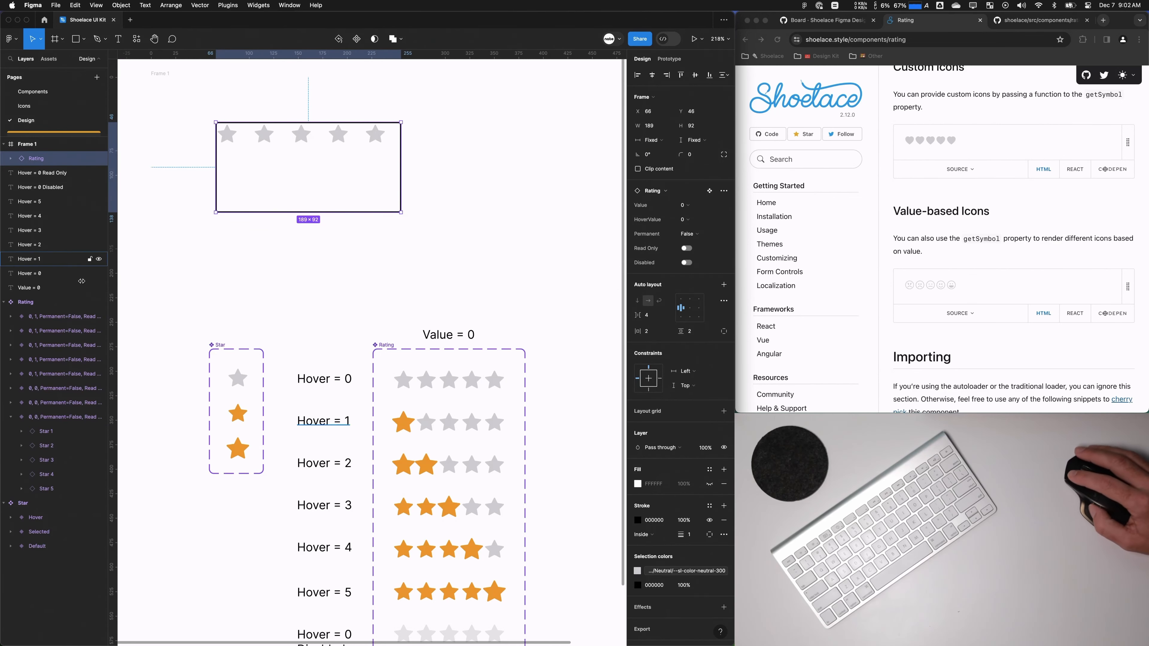
Step: Examine the constraints of the Default Star variant and its nested Icon, and the sizing of the stars in the first Rating variant
super+click(239, 380)
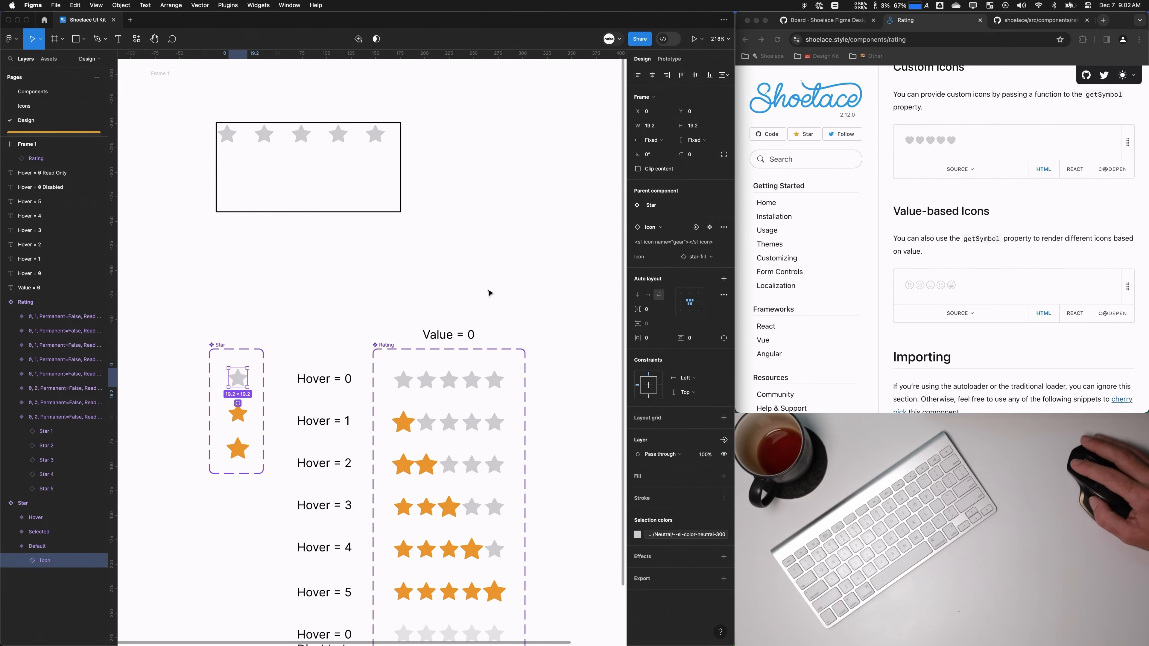
key(shift+Return)
click(688, 291)
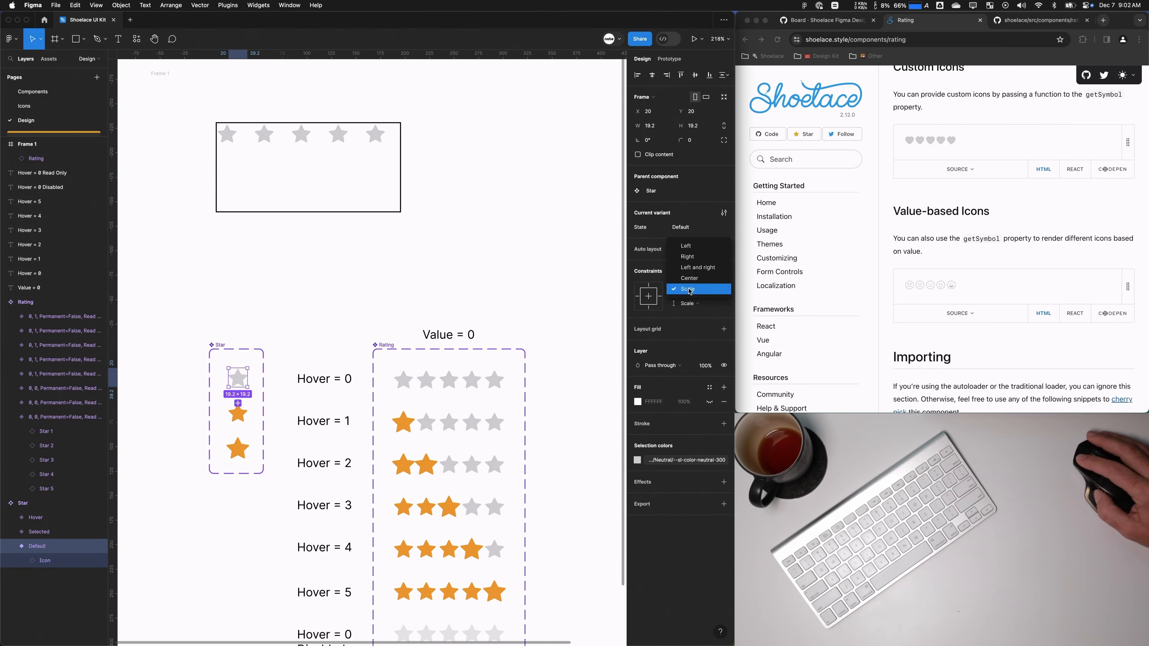
click(693, 291)
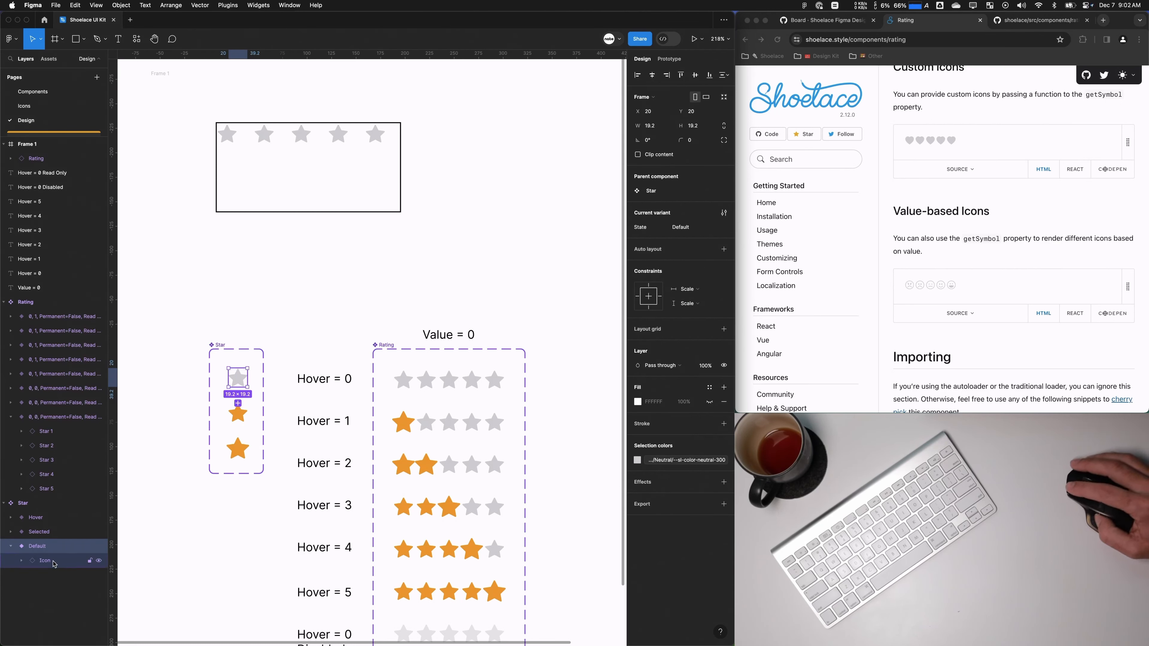
click(36, 561)
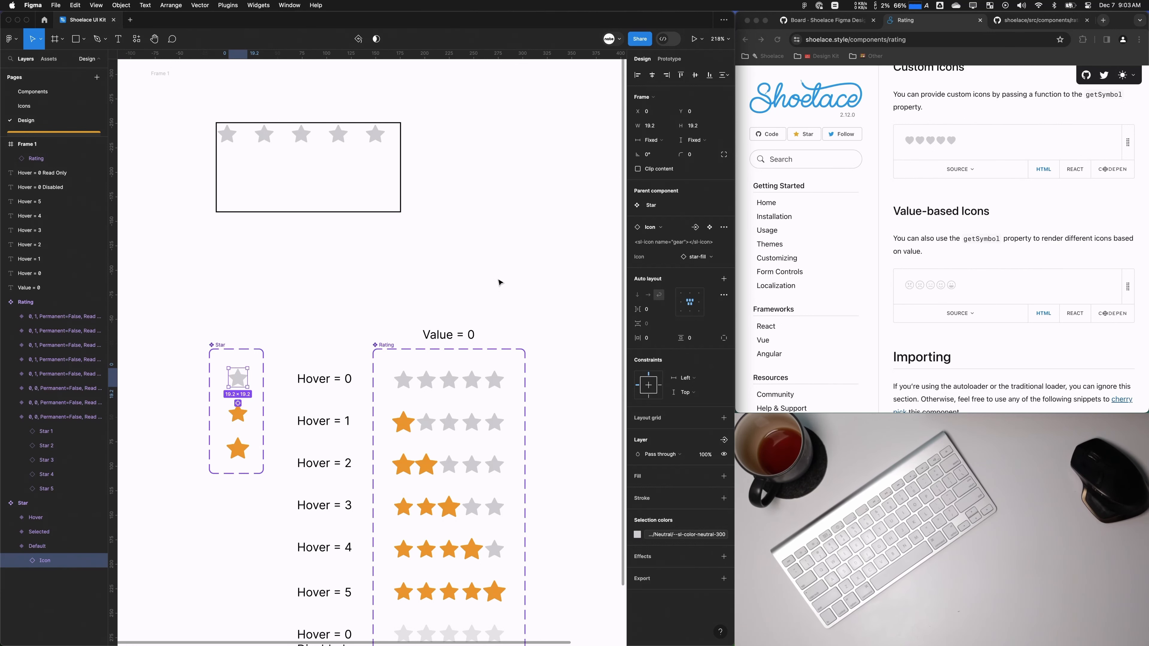
click(405, 315)
drag(265, 299, 297, 321)
key(super+z)
click(390, 390)
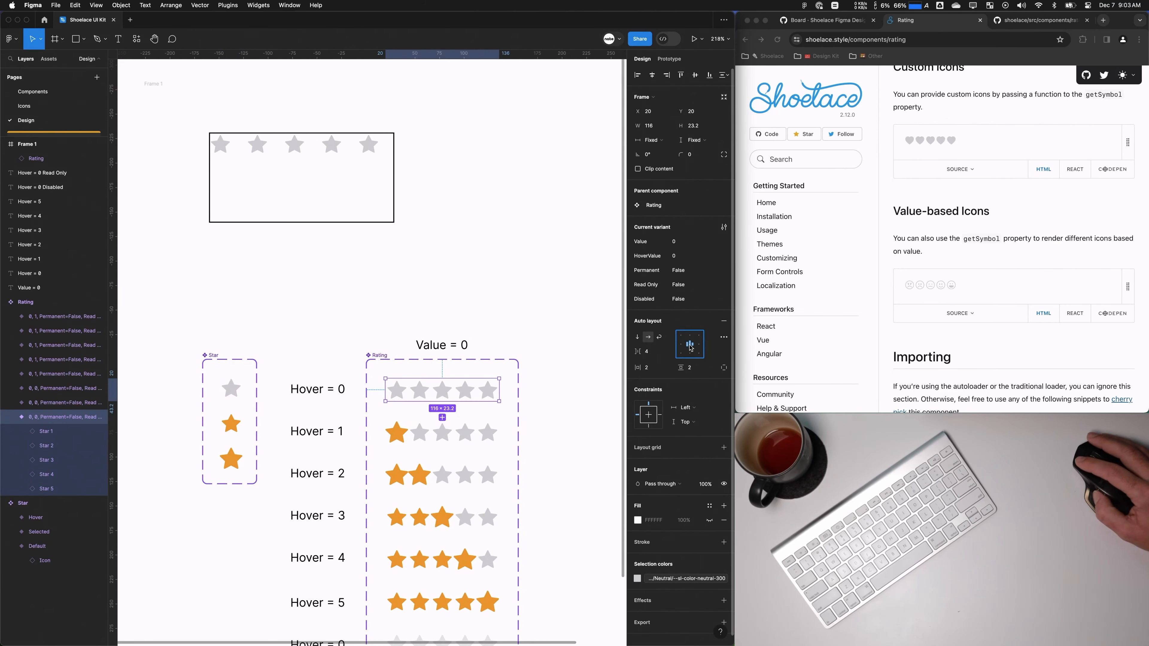
click(45, 432)
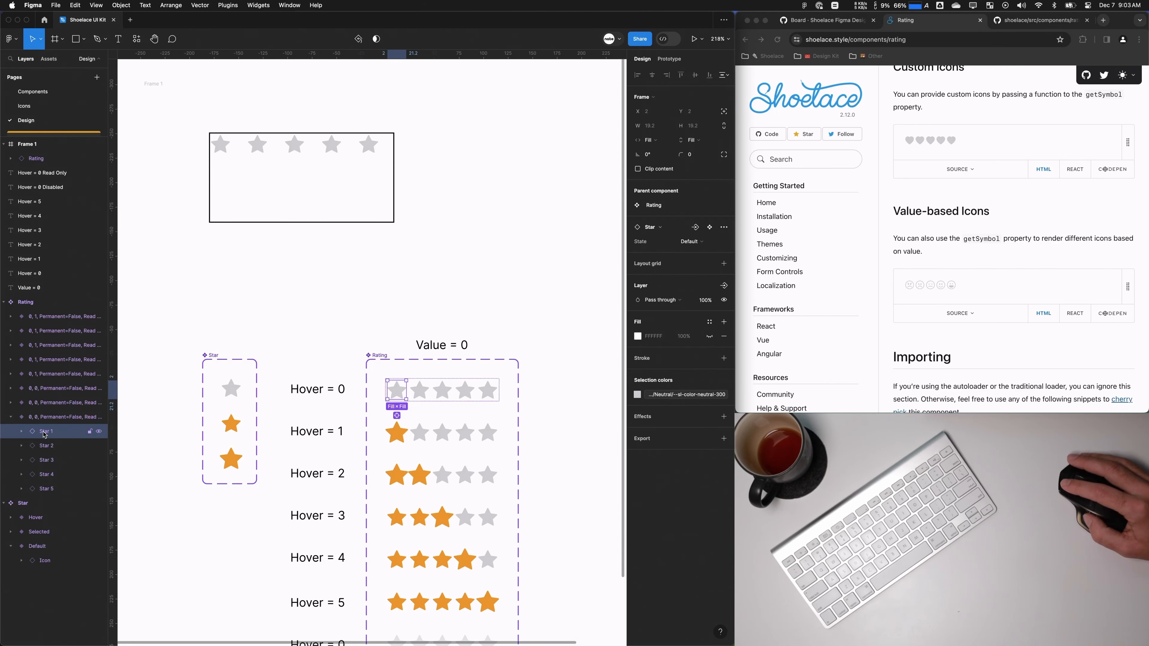
click(52, 448)
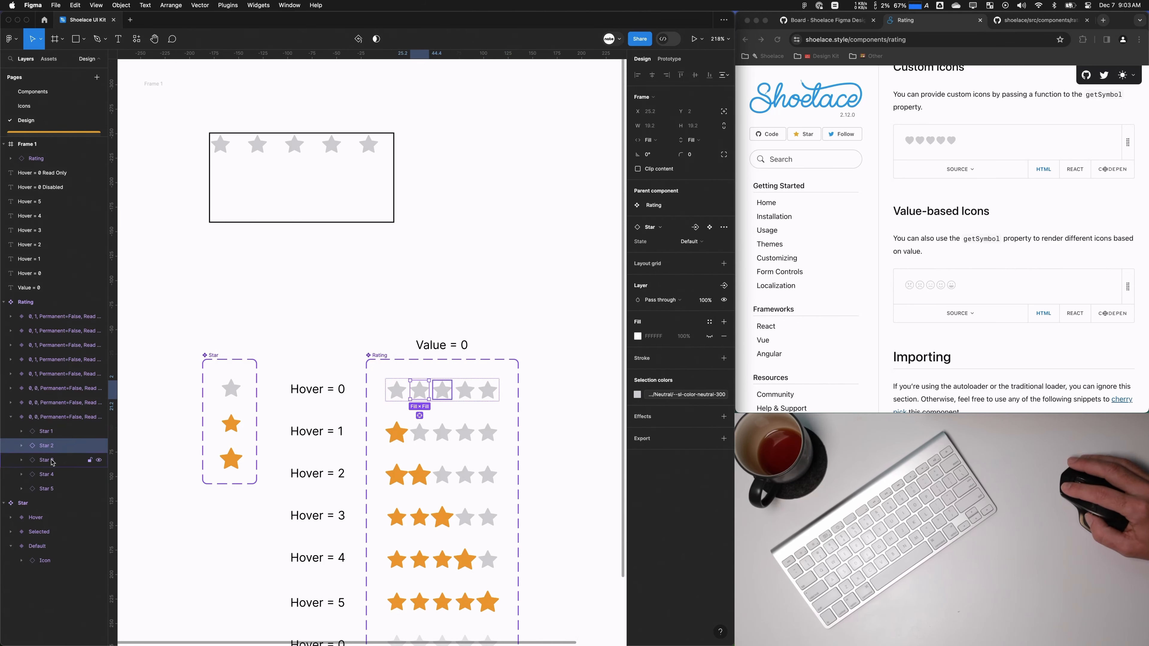
Step: Set the constraints of the Icon inside the Default Star variant to Left and right and Top and bottom
click(236, 395)
click(36, 563)
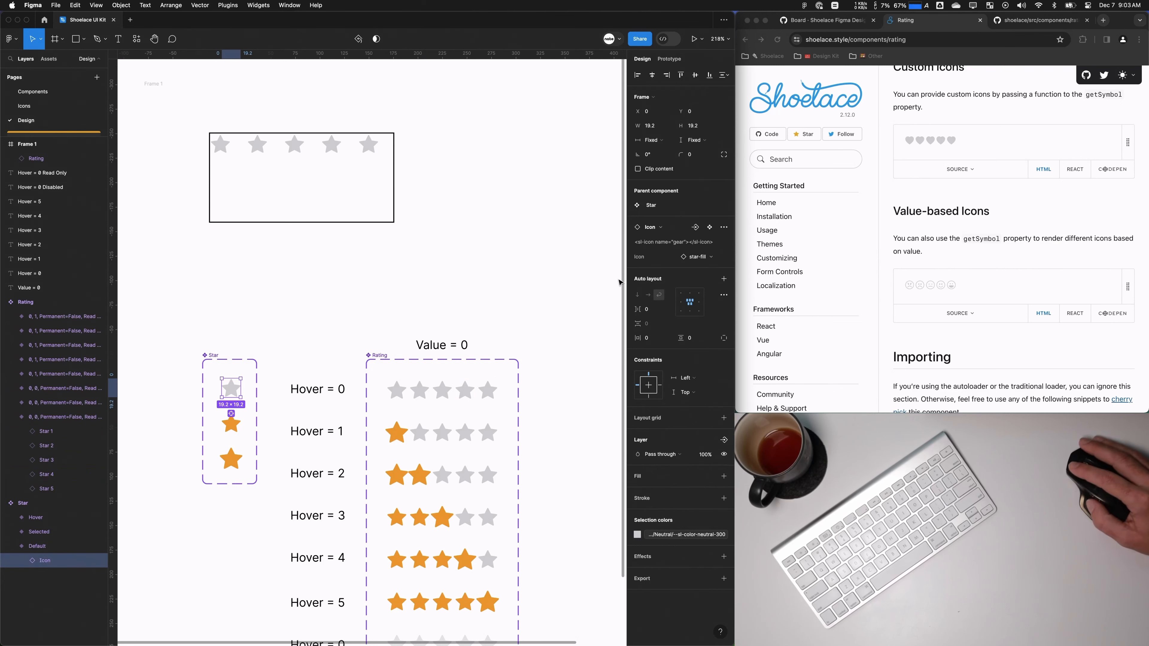
click(680, 380)
click(704, 400)
click(700, 394)
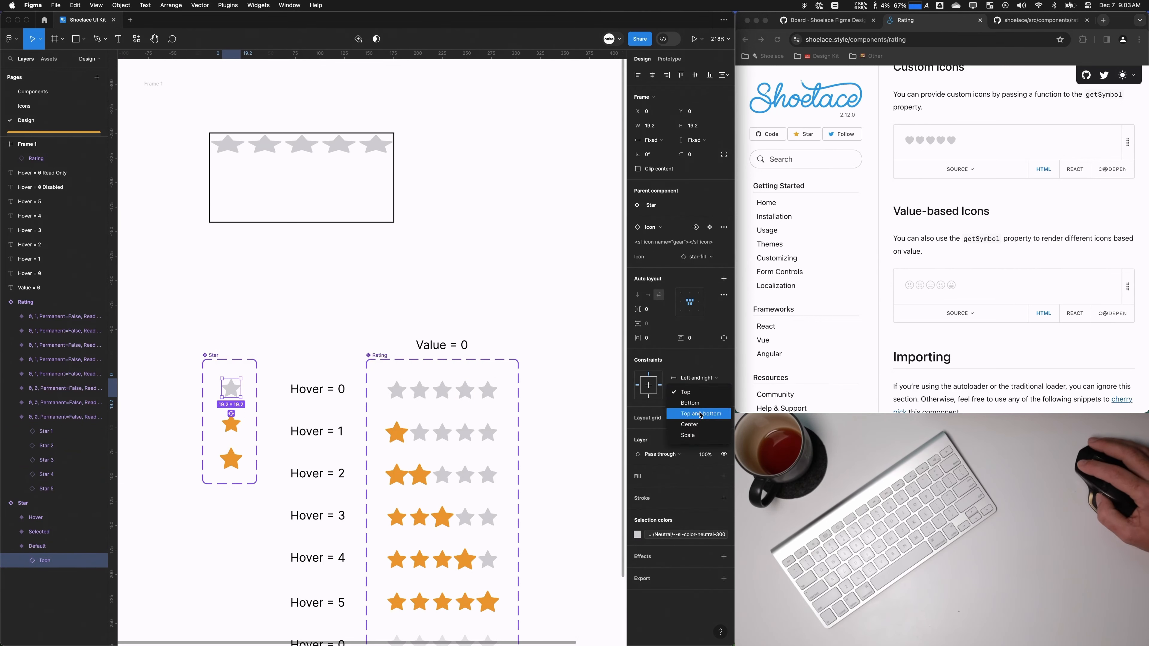
click(700, 413)
Step: Try Scale for the Icon's vertical and horizontal constraints, and restore Left and right and Top and bottom
click(701, 392)
click(701, 419)
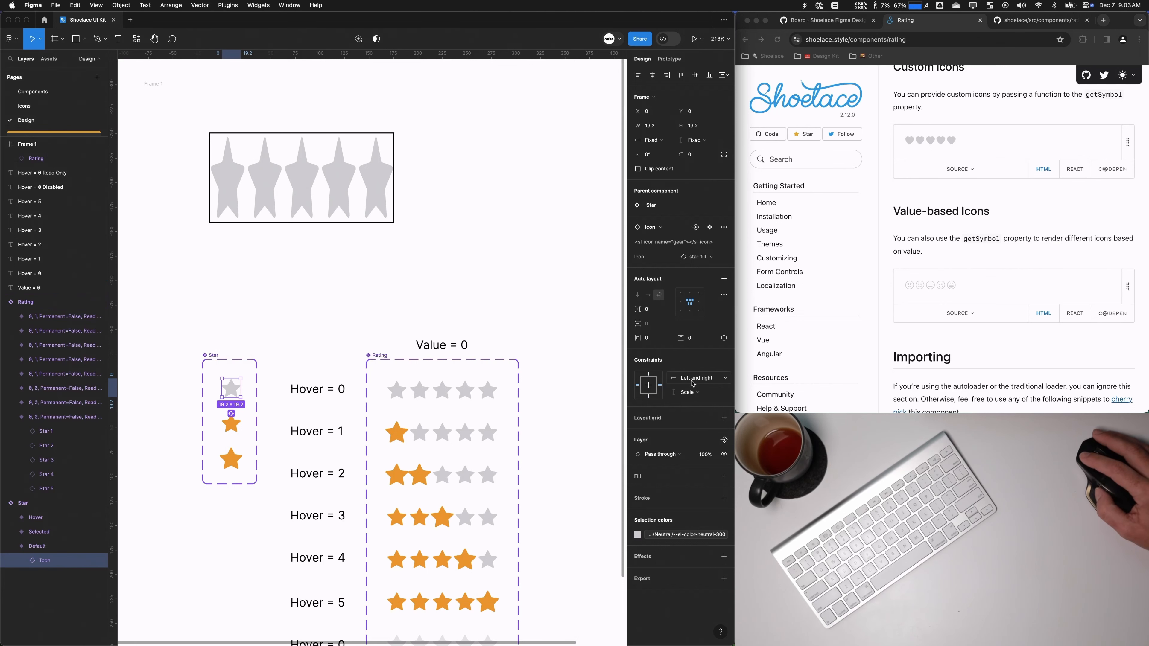
click(692, 378)
click(698, 404)
click(692, 380)
click(692, 357)
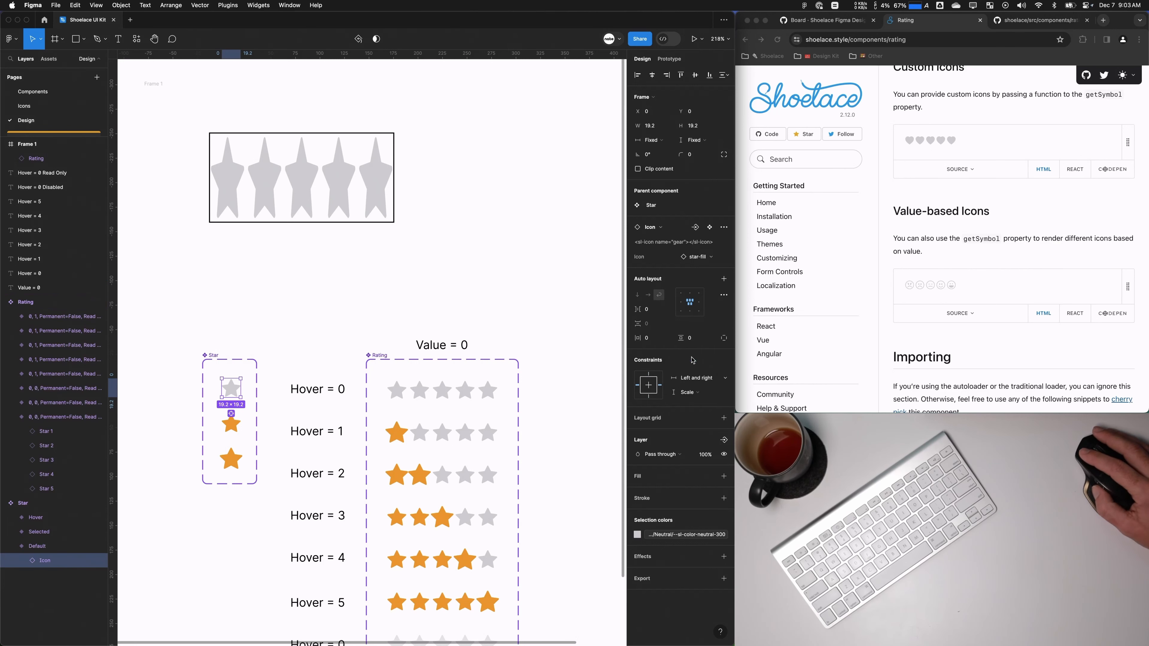
click(699, 391)
click(696, 371)
Step: Reset all changes on the Rating instance in the test frame and enlarge it to check the star scaling
click(295, 172)
right_click(295, 170)
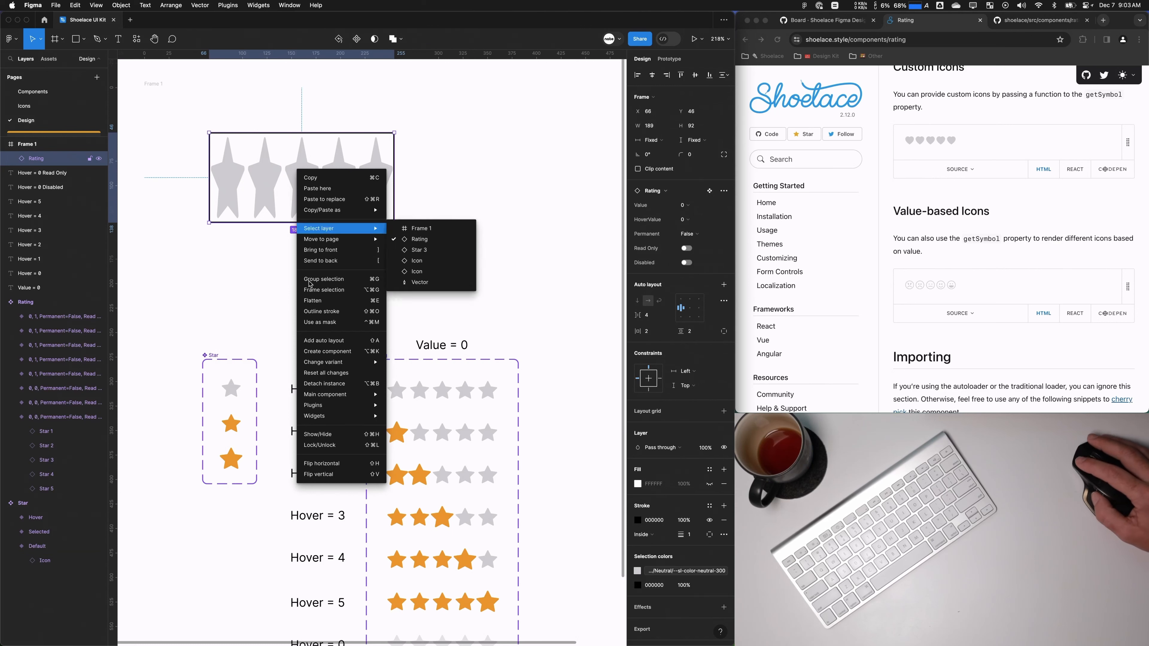
click(331, 377)
drag(319, 153, 330, 175)
scroll(344, 225, right, 2)
click(321, 228)
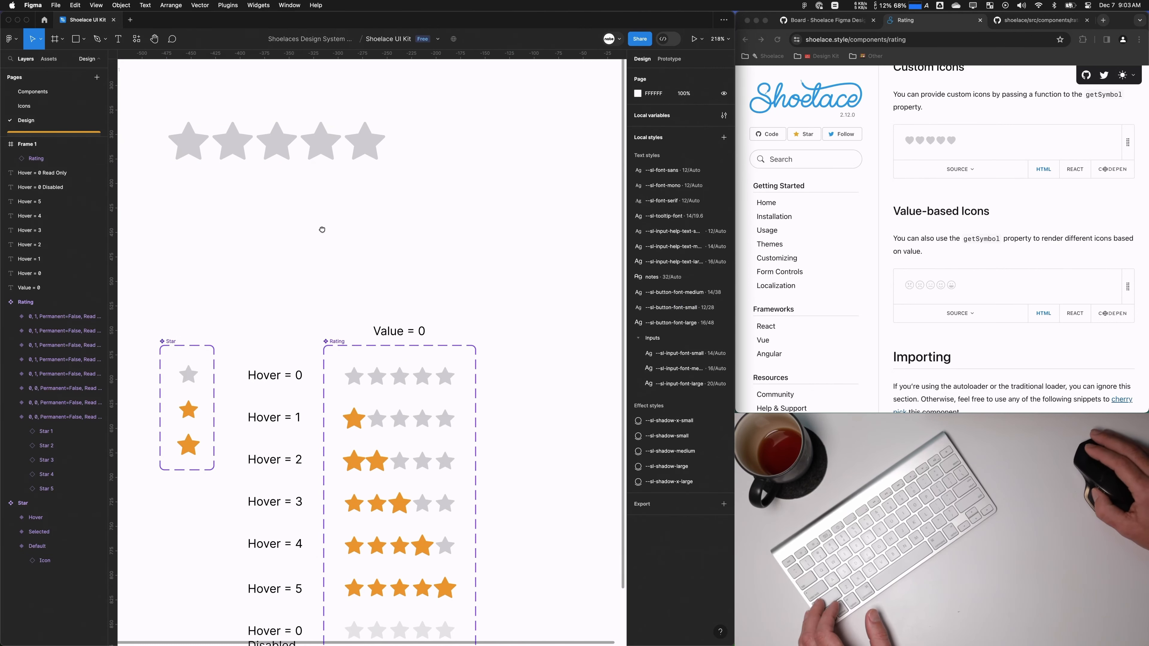
Step: Try another size for the test Rating instance and undo the last two changes
scroll(326, 224, up, 1)
click(371, 170)
drag(410, 188, 336, 156)
key(super+z)
key(super+z)
scroll(374, 264, down, 4)
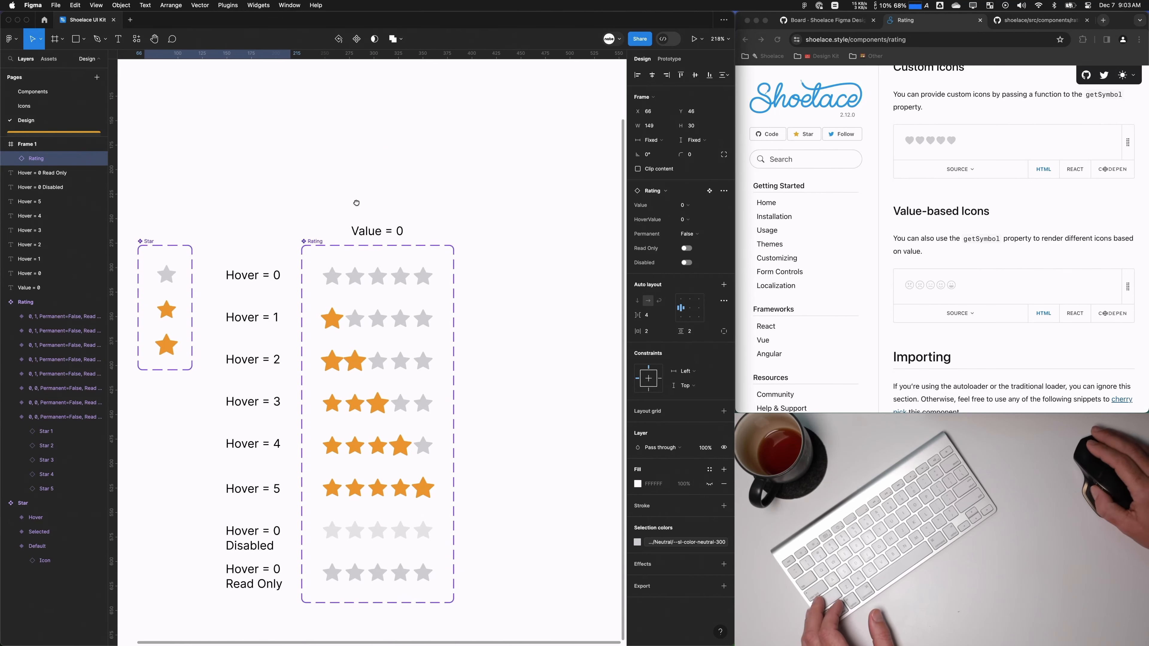
Step: Move the test Rating instance to X 27, Y 20 in its frame and set its HoverValue to 1
click(326, 281)
scroll(327, 277, down, 1)
scroll(328, 279, up, 5)
scroll(329, 279, left, 3)
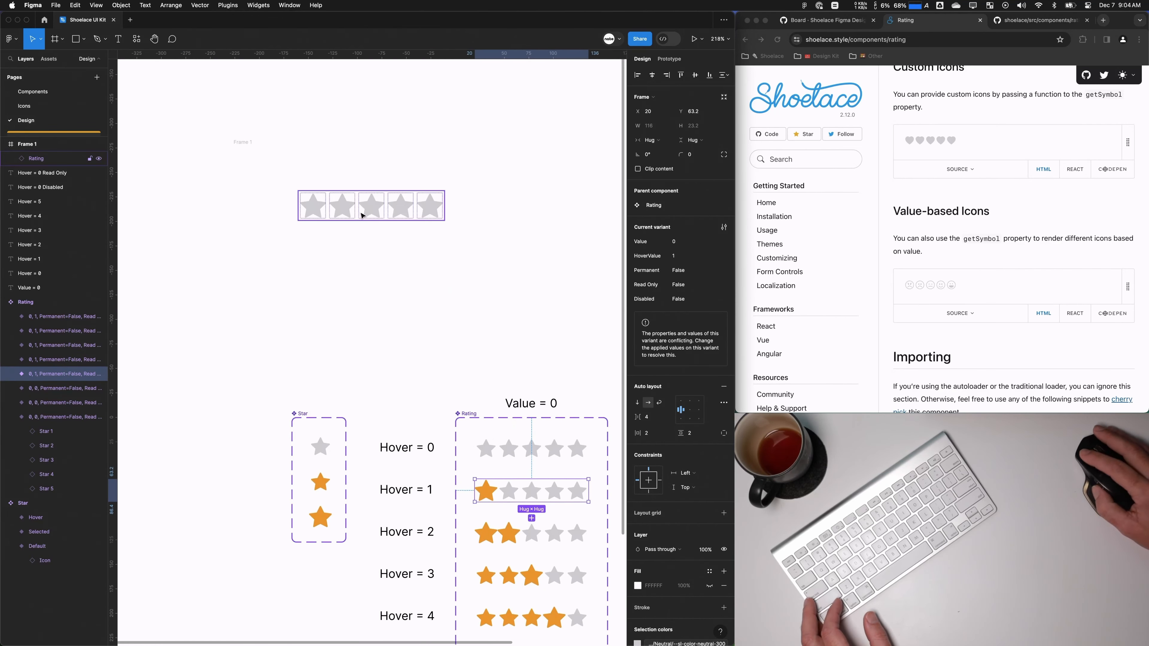
click(362, 185)
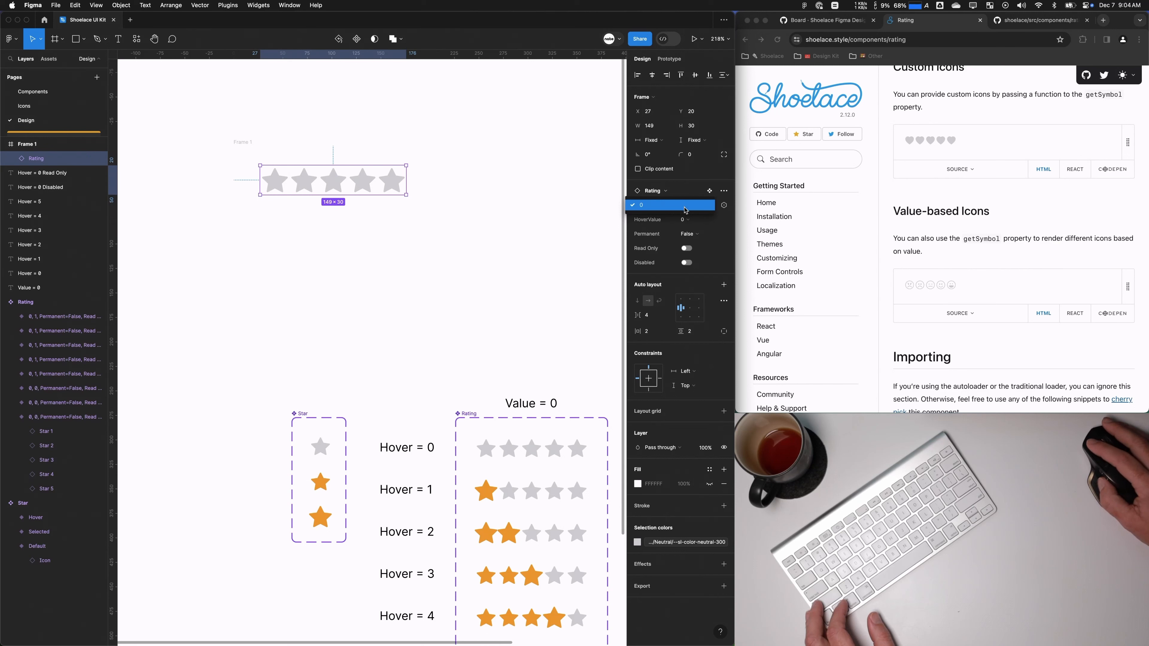
click(685, 208)
click(684, 220)
click(688, 230)
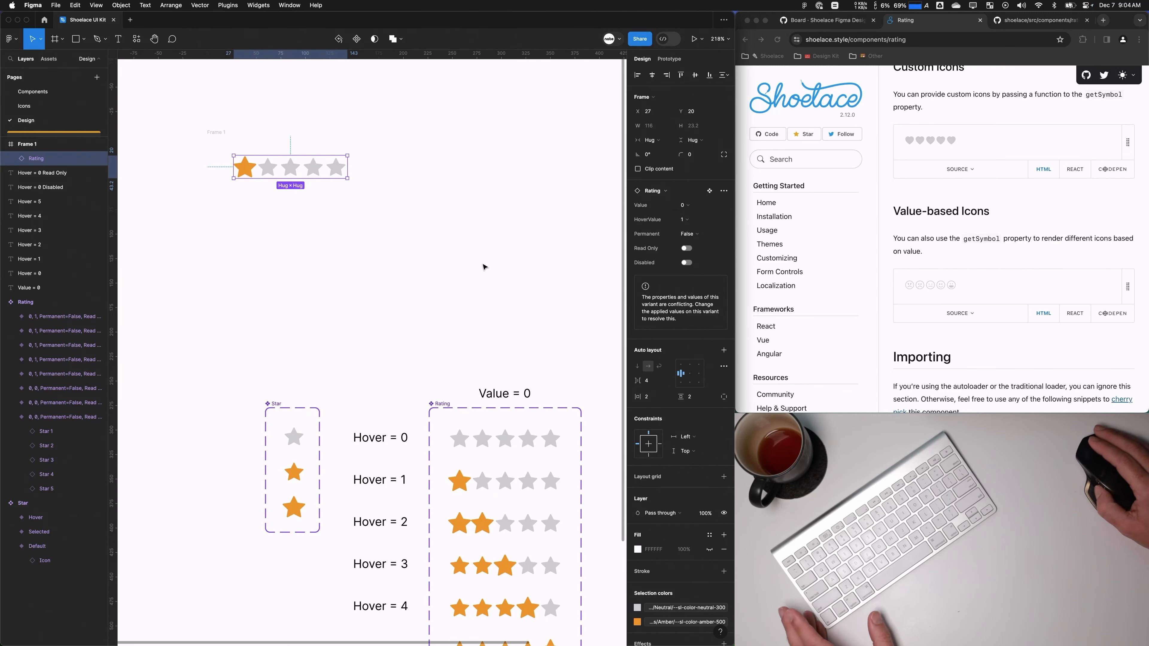
Step: Examine the sizing of the first Rating variant and its stars, and collapse its layers
scroll(484, 267, right, 1)
scroll(470, 265, down, 1)
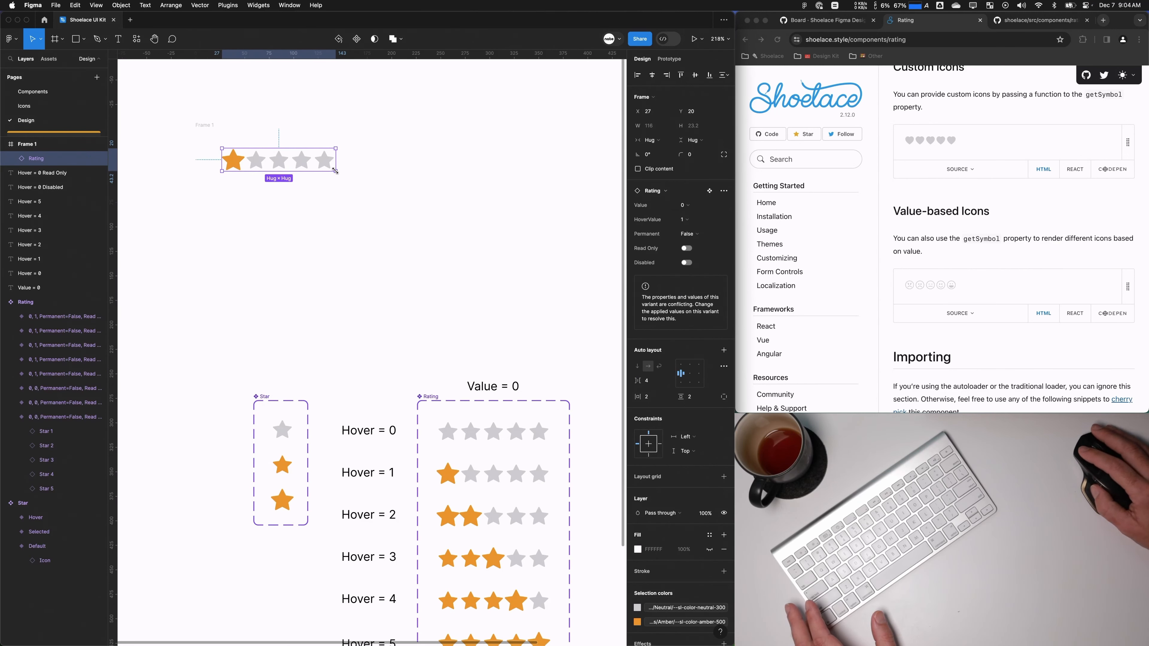
scroll(364, 244, down, 1)
scroll(364, 244, right, 1)
click(443, 413)
scroll(352, 299, right, 3)
scroll(352, 300, down, 2)
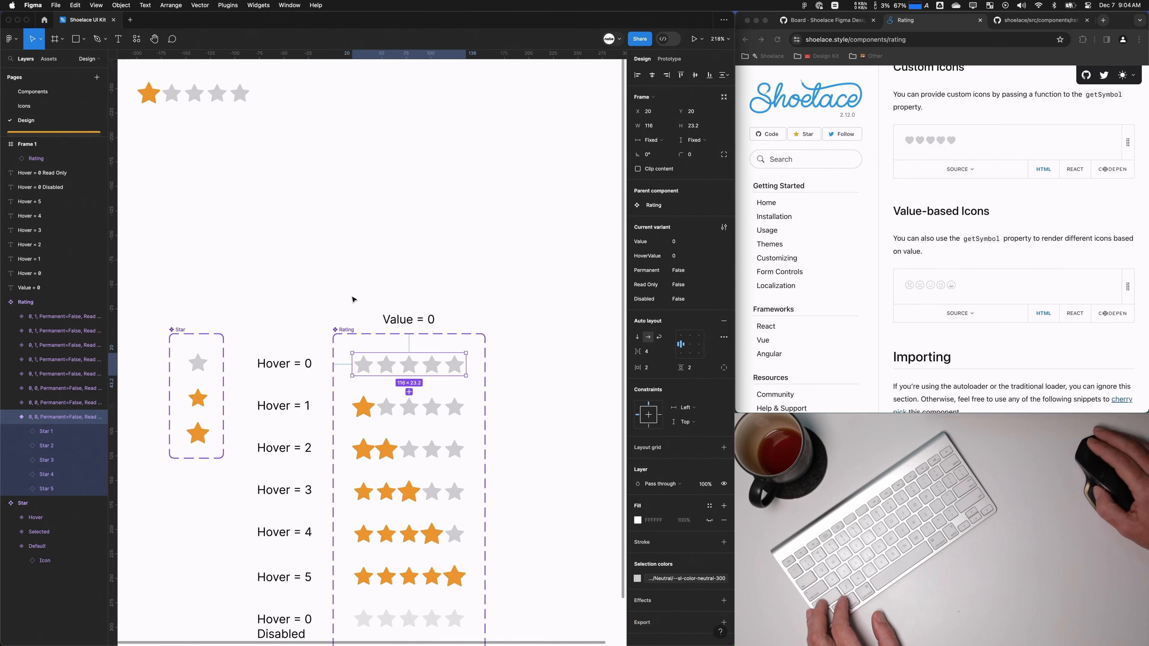
click(55, 434)
click(35, 416)
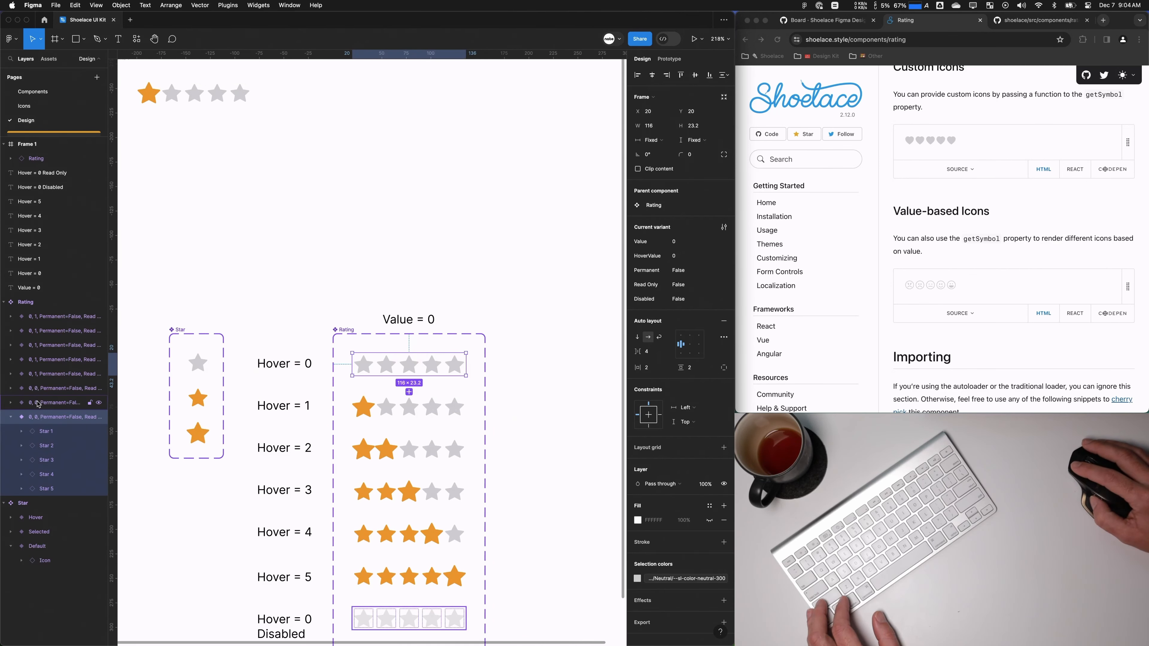
click(46, 445)
click(10, 418)
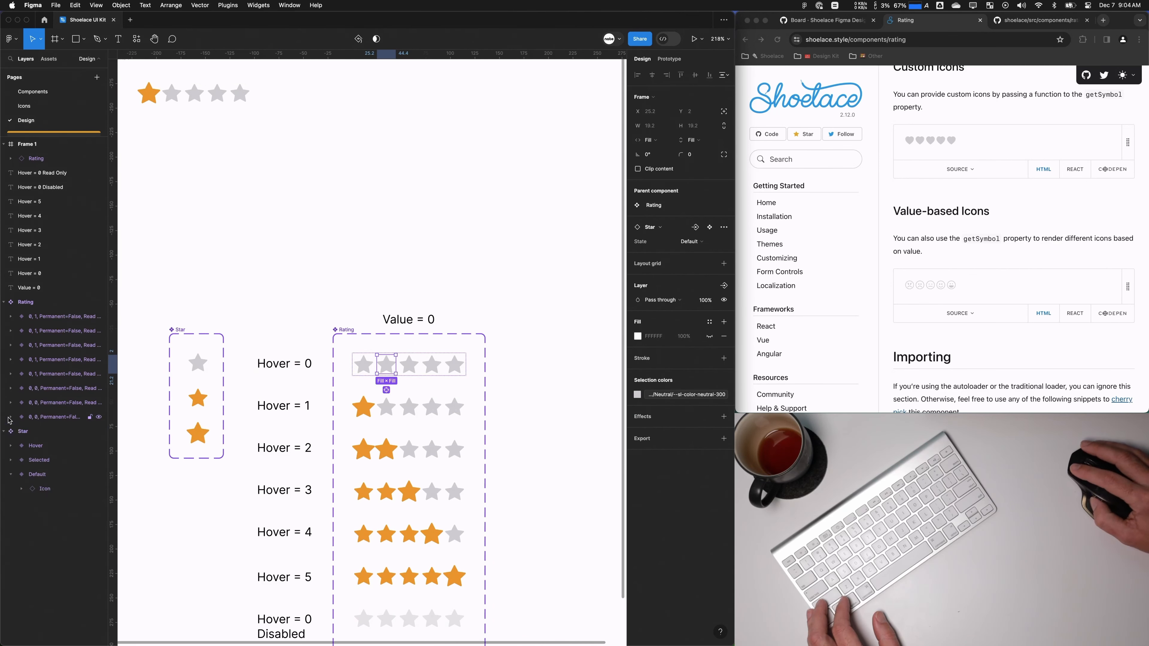
click(364, 366)
key(alt+super+a)
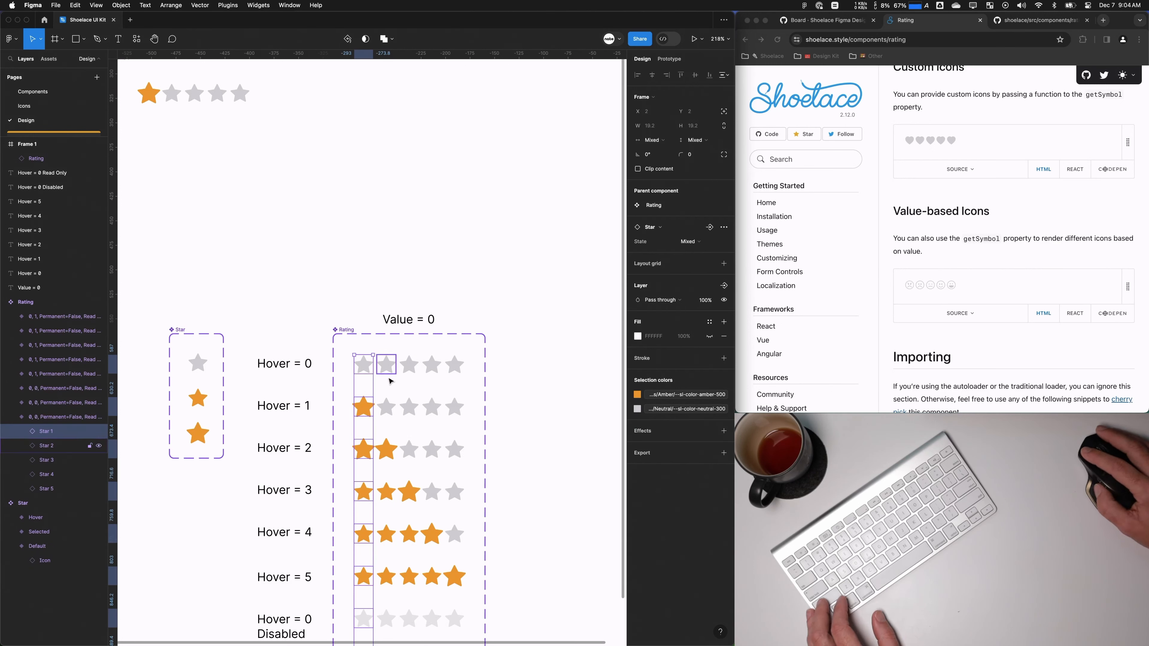
shift+super+click(389, 381)
click(368, 351)
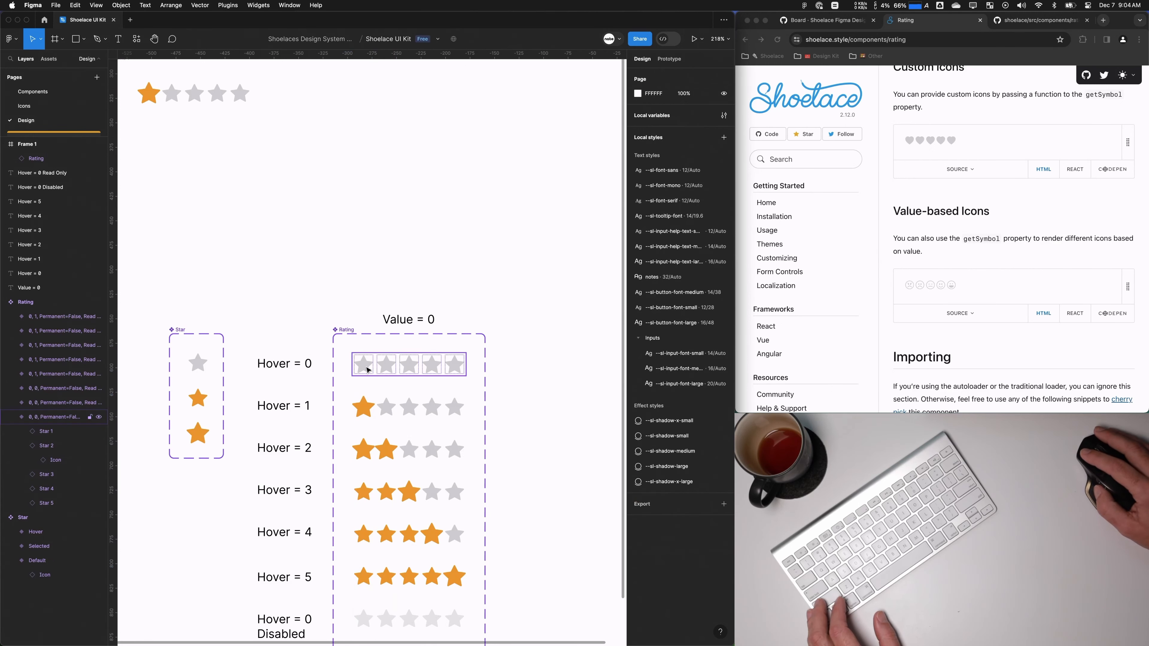
Step: Select the matching Star 1 layers in all Rating variants and set their width and height to Fill container
double_click(366, 366)
key(alt+super+a)
click(653, 140)
click(669, 168)
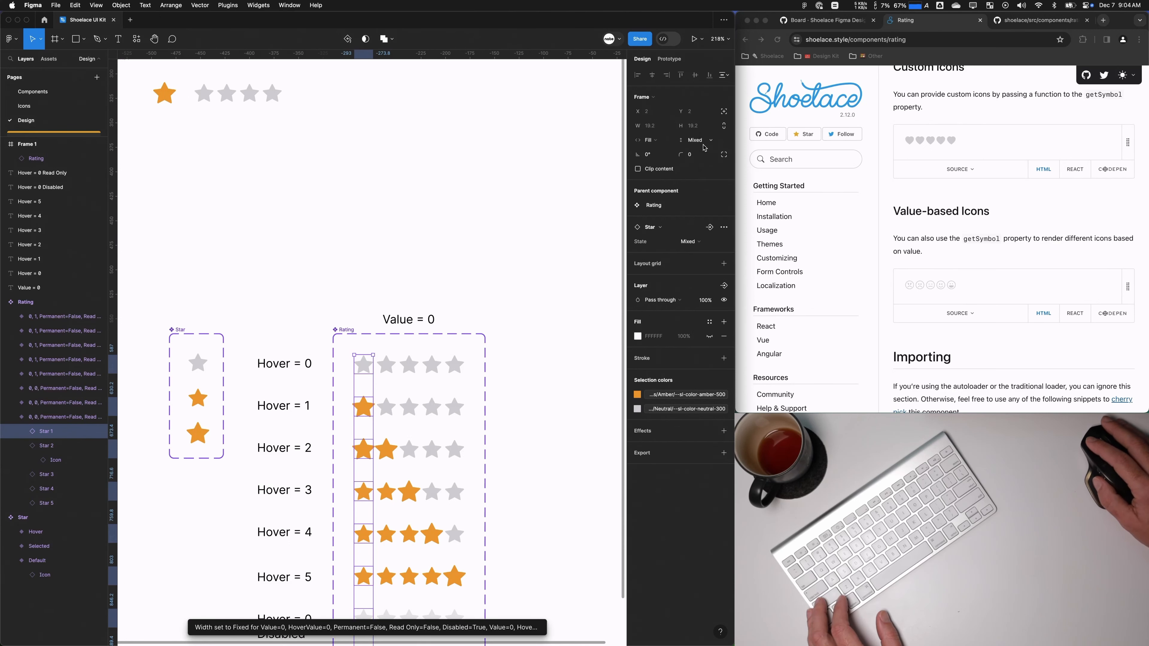
click(696, 140)
click(685, 169)
scroll(395, 351, down, 1)
Step: Select the matching Star 2 layers in all Rating variants and set their width and height to Fill container
click(381, 356)
key(alt+super+a)
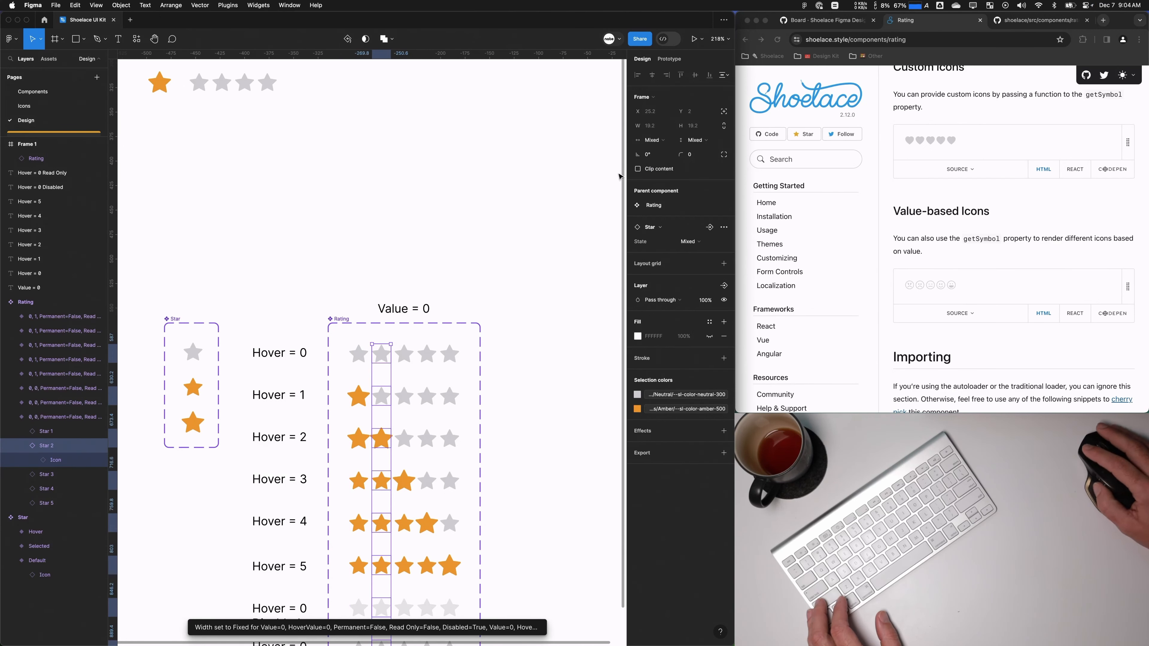
click(654, 140)
click(668, 168)
click(692, 140)
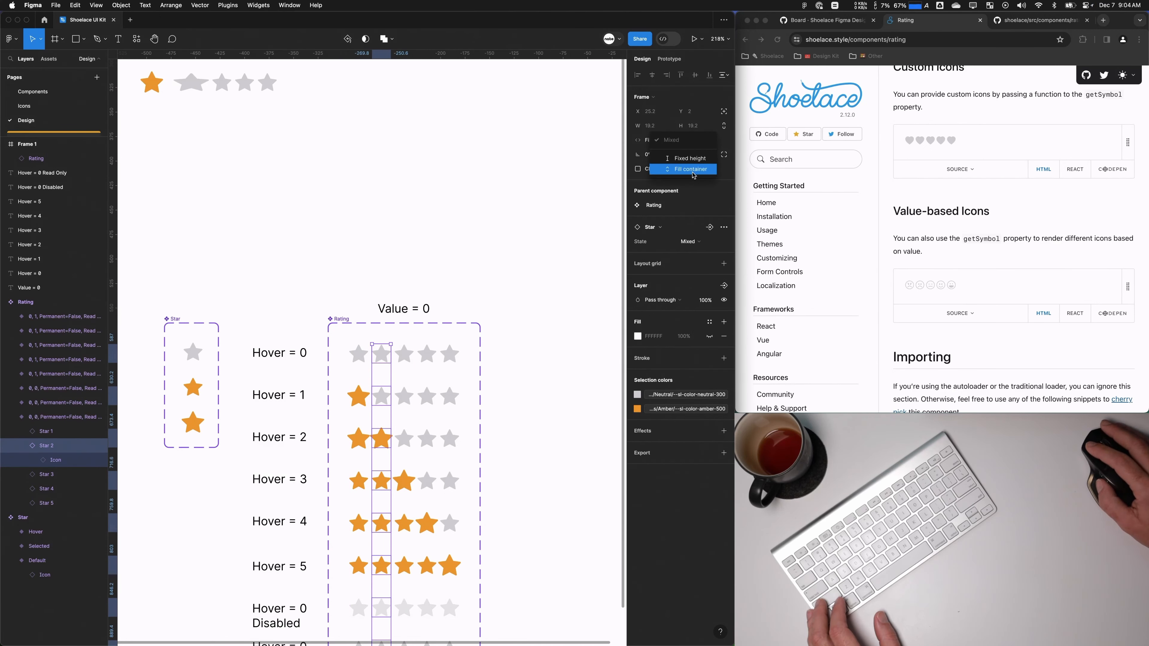
click(685, 168)
Step: Set the width and height of the matching Star 3 layers in all Rating variants to Fill container
click(406, 361)
key(alt+super+a)
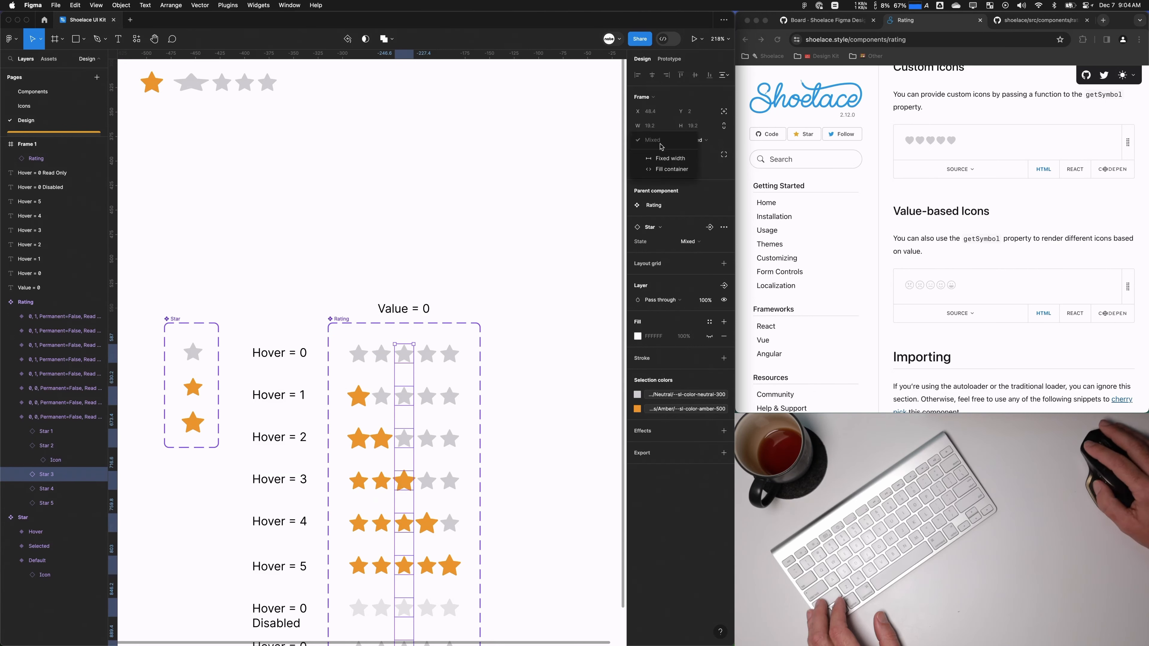
click(699, 140)
click(685, 168)
Step: Select the matching Star 4 layers in every Rating variant and set both dimensions to Fill container
click(426, 358)
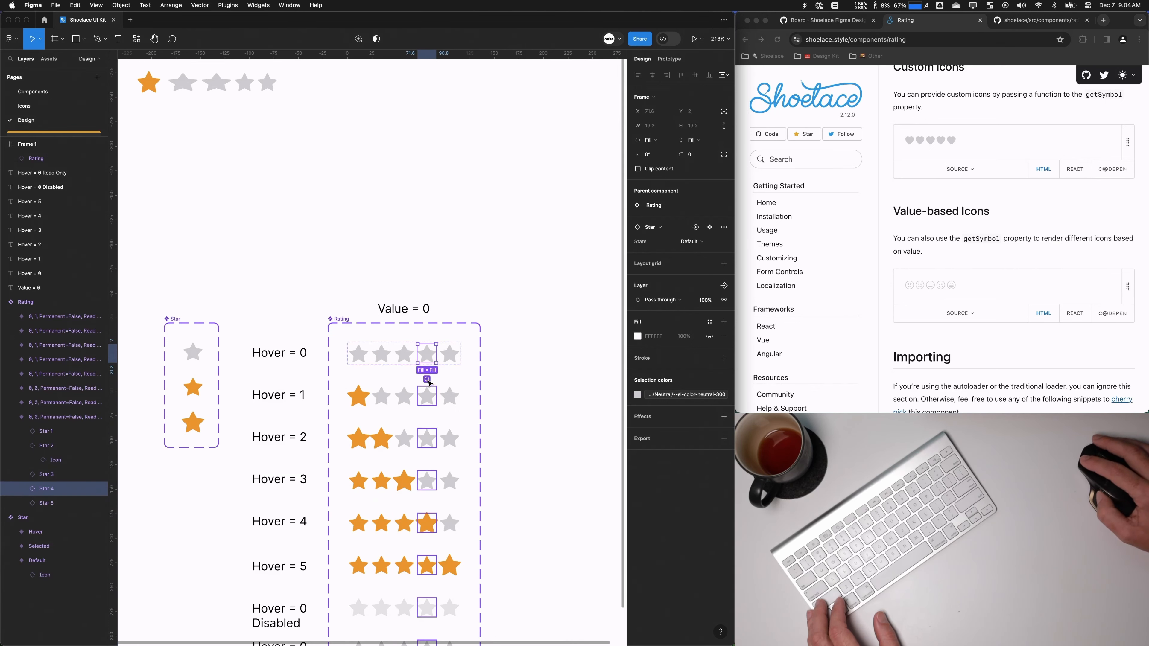
key(alt+super+a)
click(654, 140)
click(668, 168)
click(692, 140)
click(685, 168)
Step: Select the matching Star 5 layers across the Rating variants and set their width and height to Fill container
scroll(434, 344, down, 1)
click(433, 327)
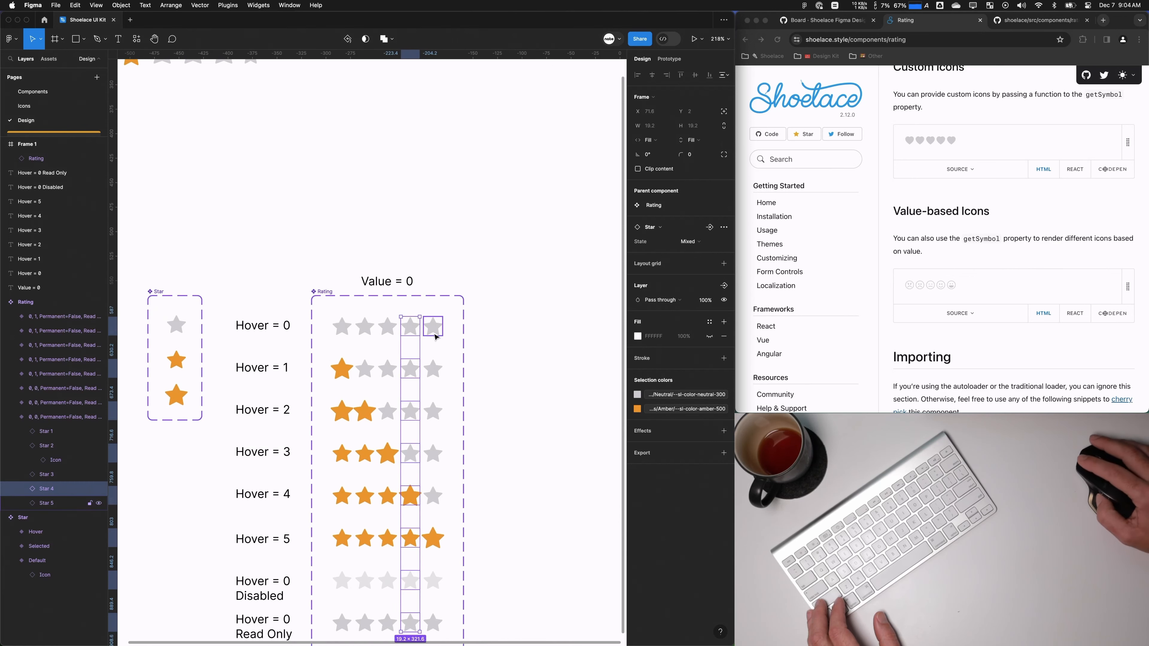
key(alt+super+a)
click(433, 352)
click(652, 140)
click(669, 169)
click(692, 139)
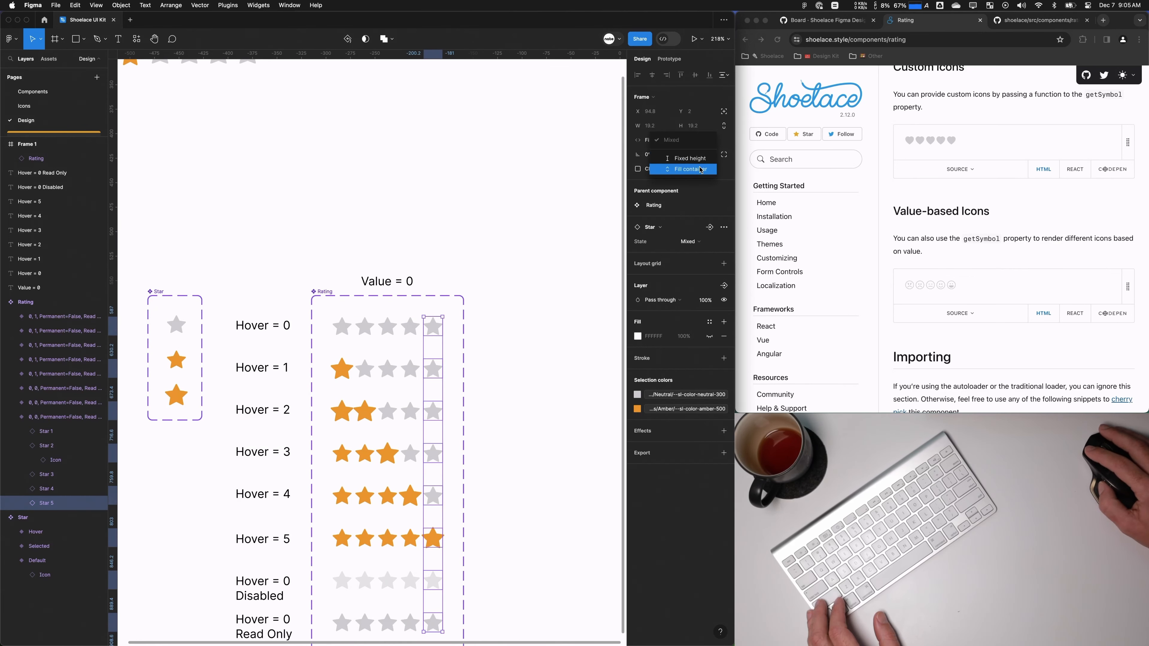
click(687, 169)
Step: Compare the star sizes in the test Rating instance with the sizing of Star 1 in the first Rating variant
scroll(522, 260, up, 2)
click(522, 262)
click(283, 145)
scroll(352, 211, down, 1)
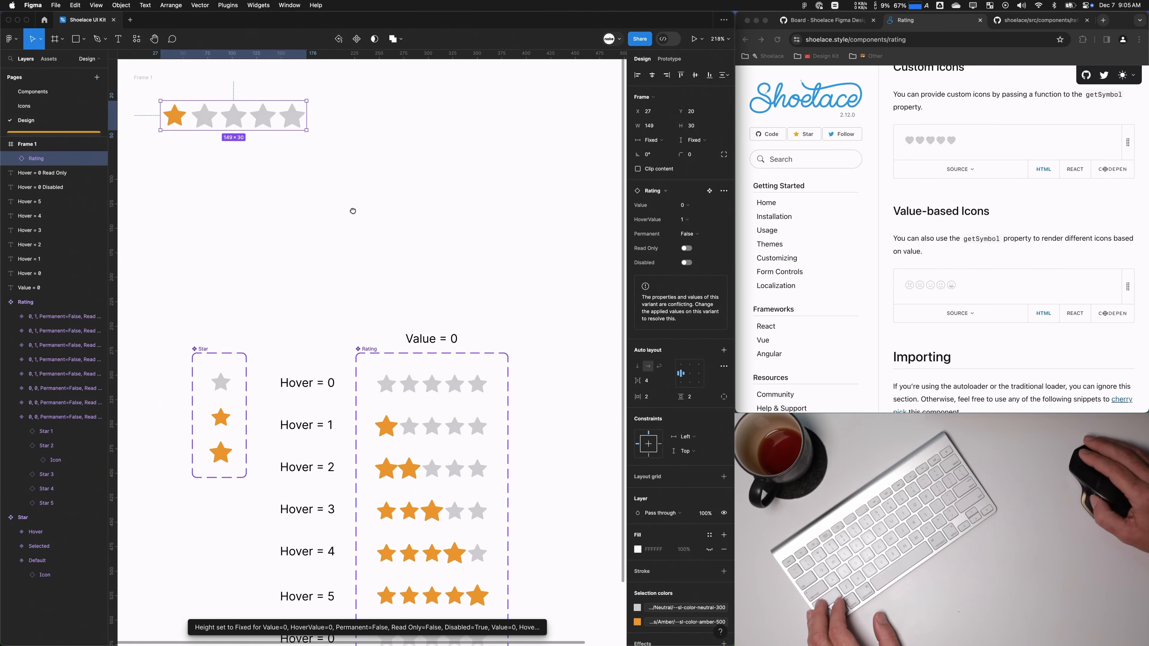
scroll(390, 393, up, 6)
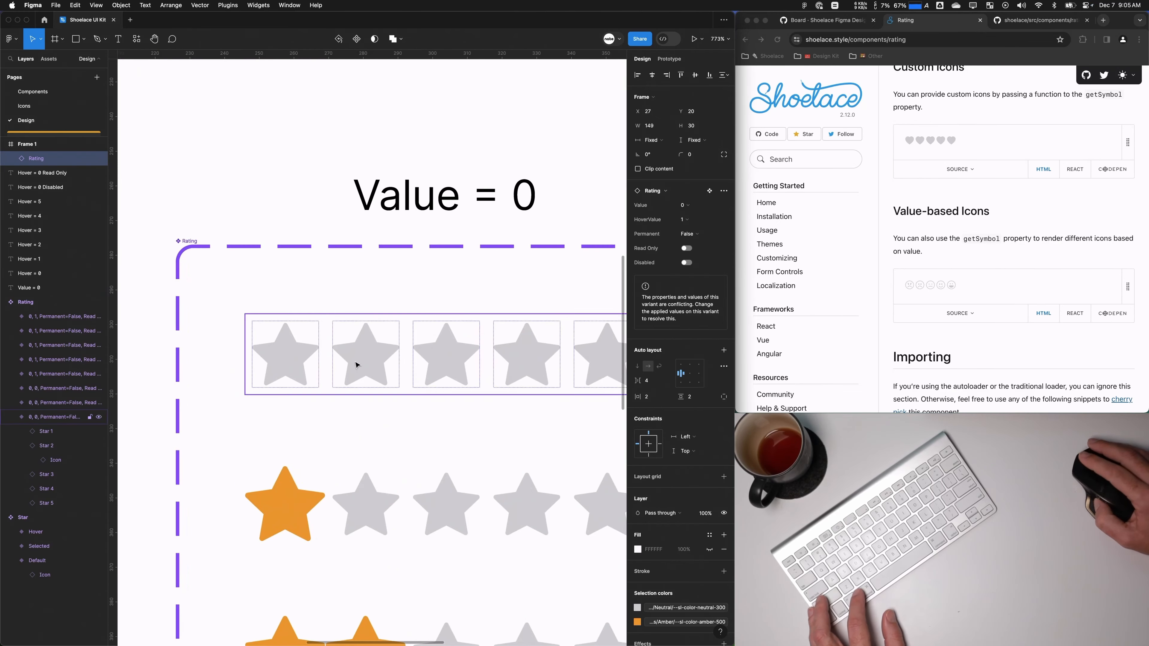
scroll(357, 363, down, 3)
click(357, 362)
click(317, 362)
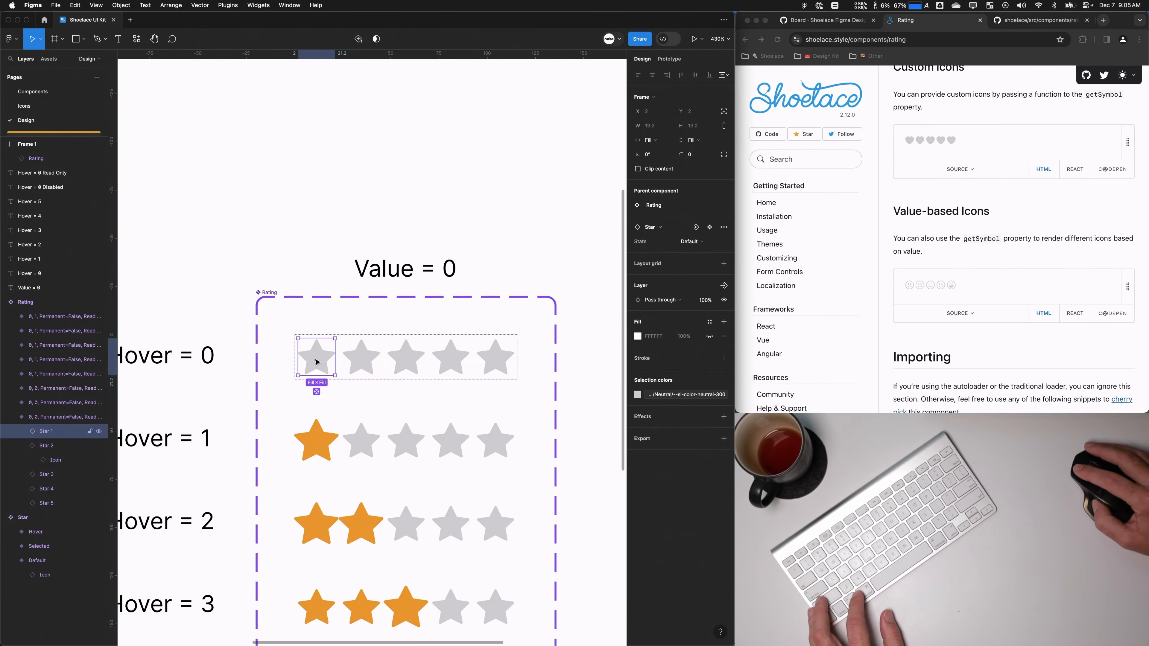
Step: Place a horizontal ruler guide across the Rating component set, just below the first variant's stars
scroll(355, 362, down, 3)
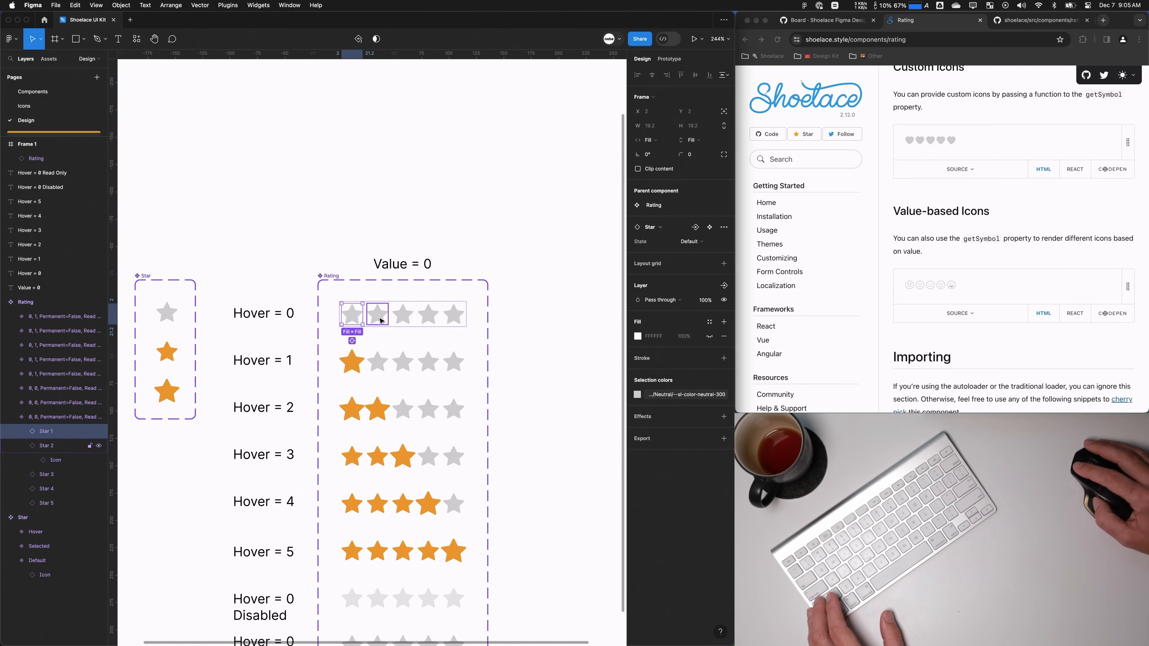
click(378, 315)
click(349, 317)
scroll(373, 346, up, 8)
drag(334, 55, 404, 243)
scroll(405, 243, down, 10)
scroll(256, 159, left, 3)
click(264, 183)
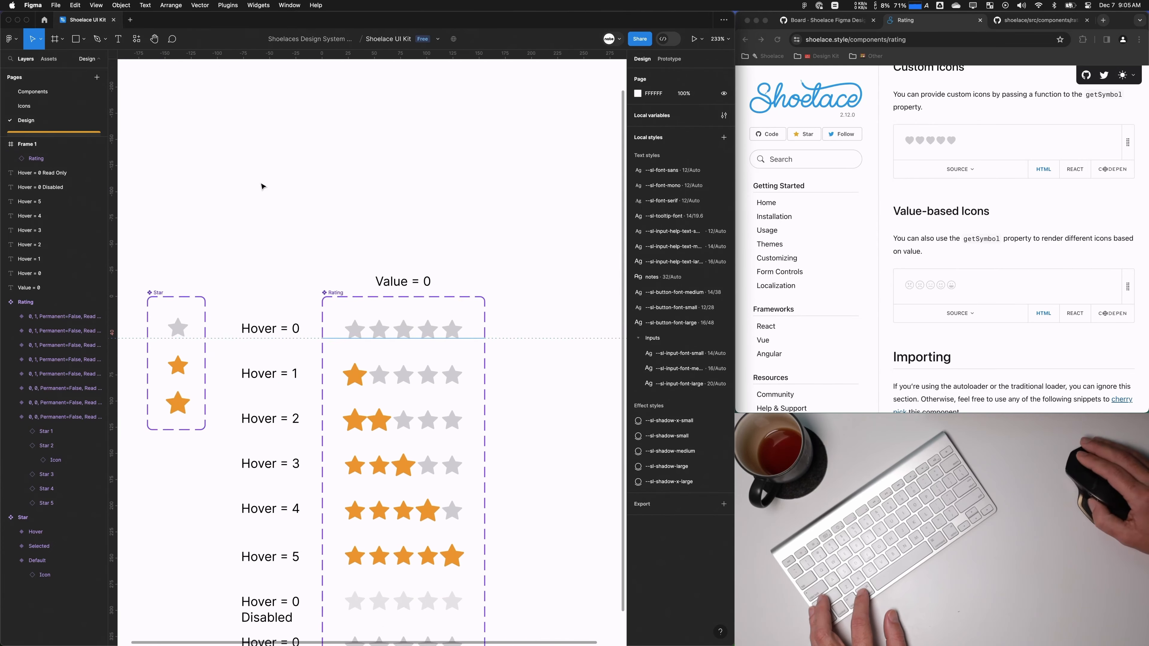
Step: Examine the layers, sizing and variant properties of the Hover = 0 and Hover = 1 Rating variants
scroll(356, 310, down, 1)
click(357, 310)
click(43, 433)
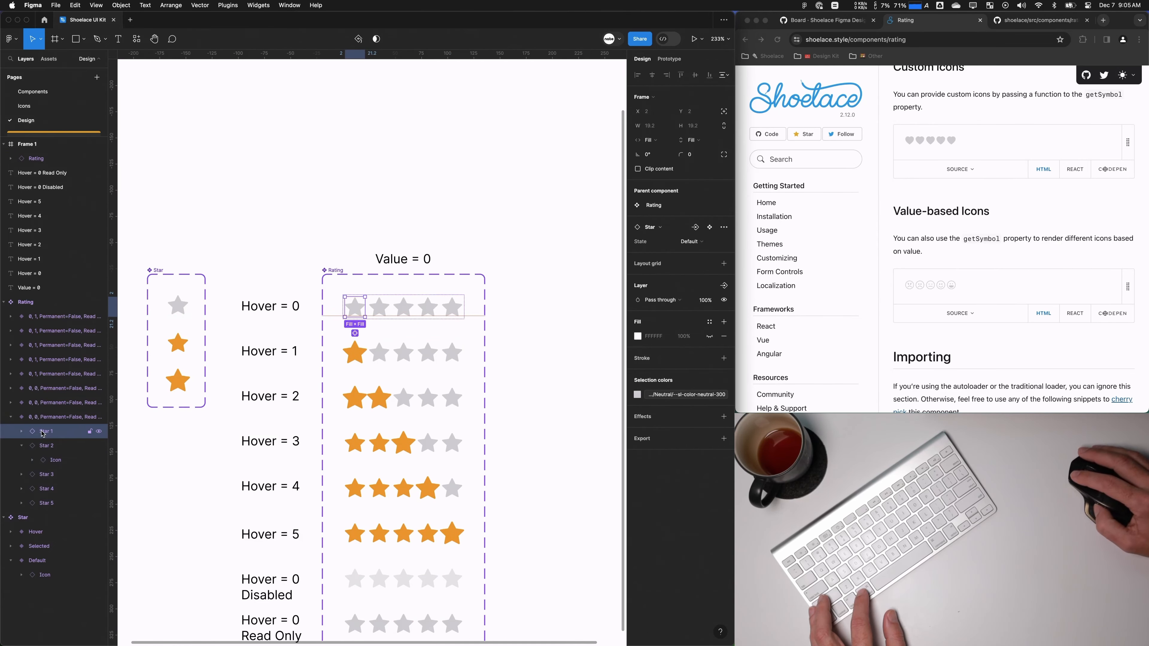
click(382, 362)
drag(39, 416, 38, 413)
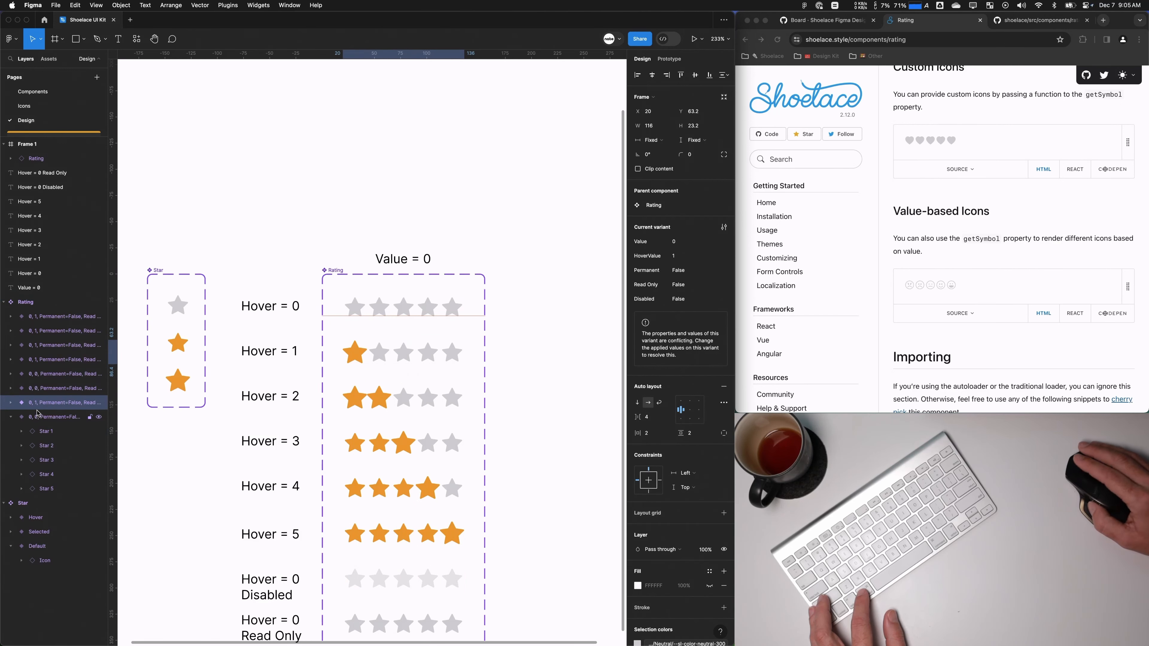
click(18, 418)
click(50, 433)
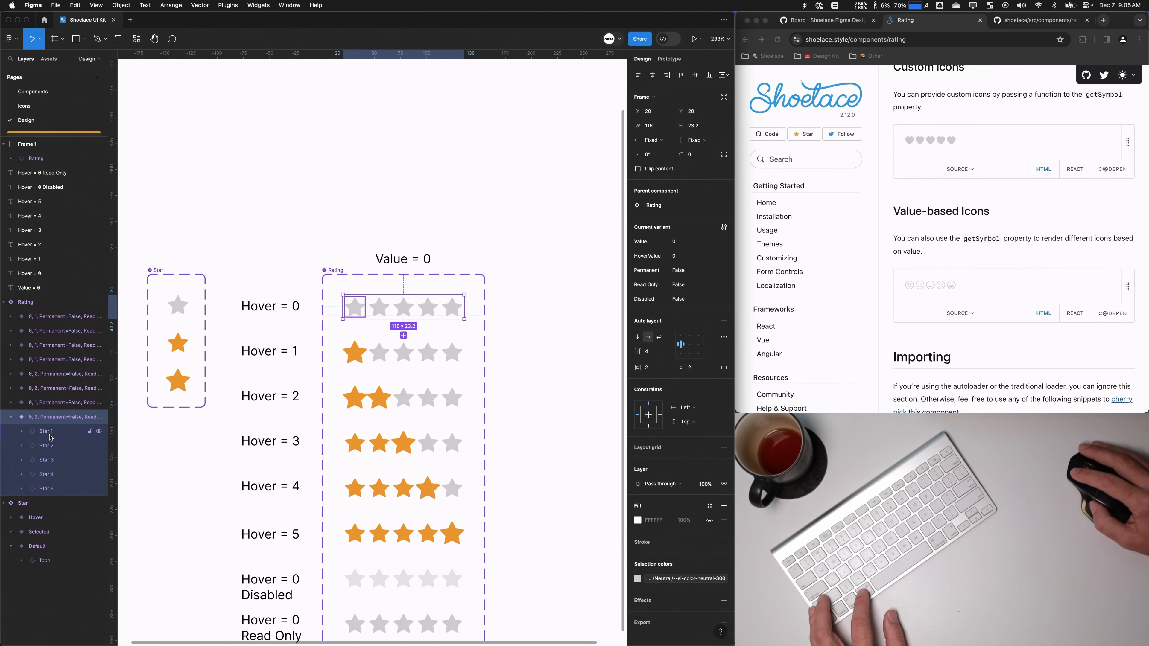
click(66, 447)
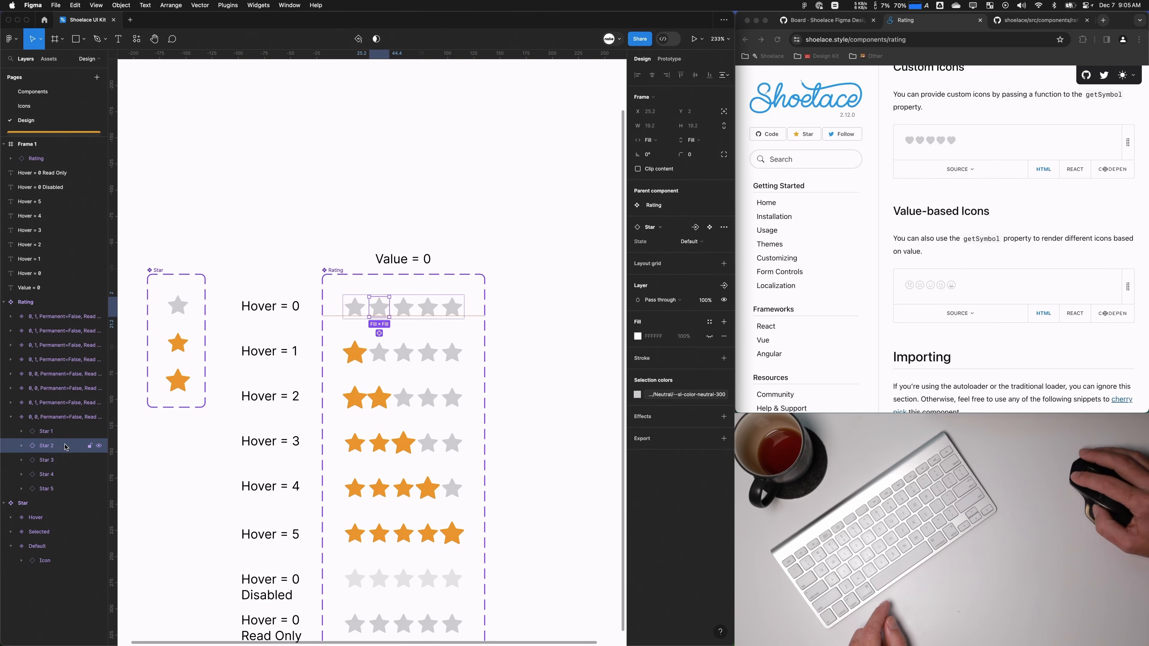
click(59, 458)
click(10, 403)
click(47, 422)
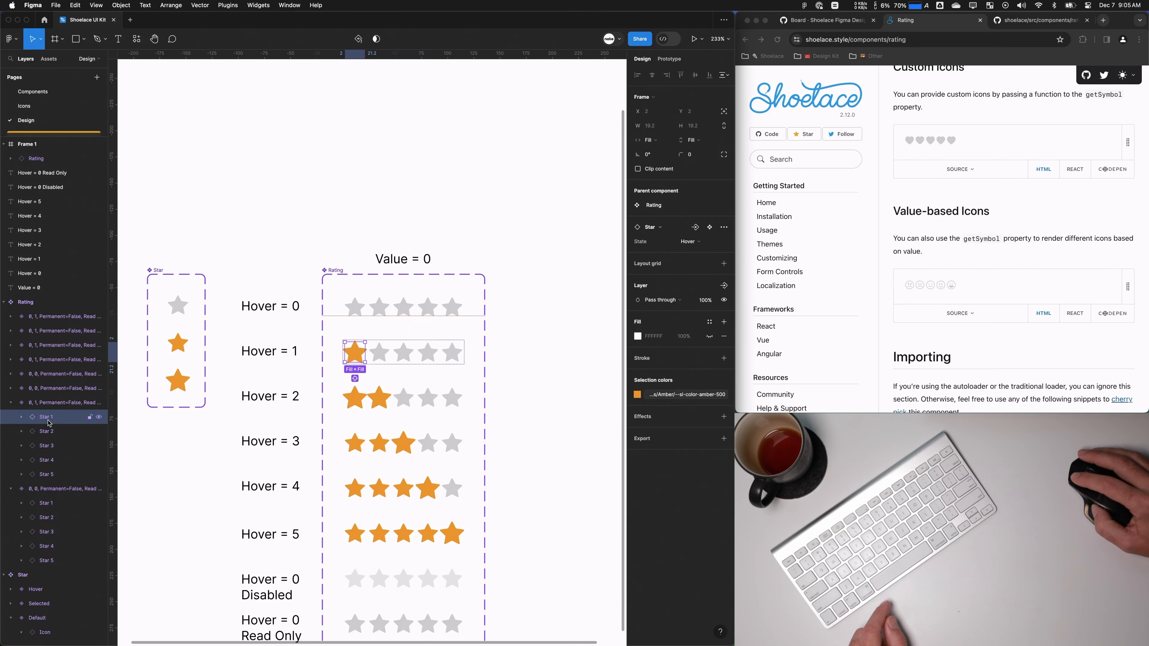
click(43, 405)
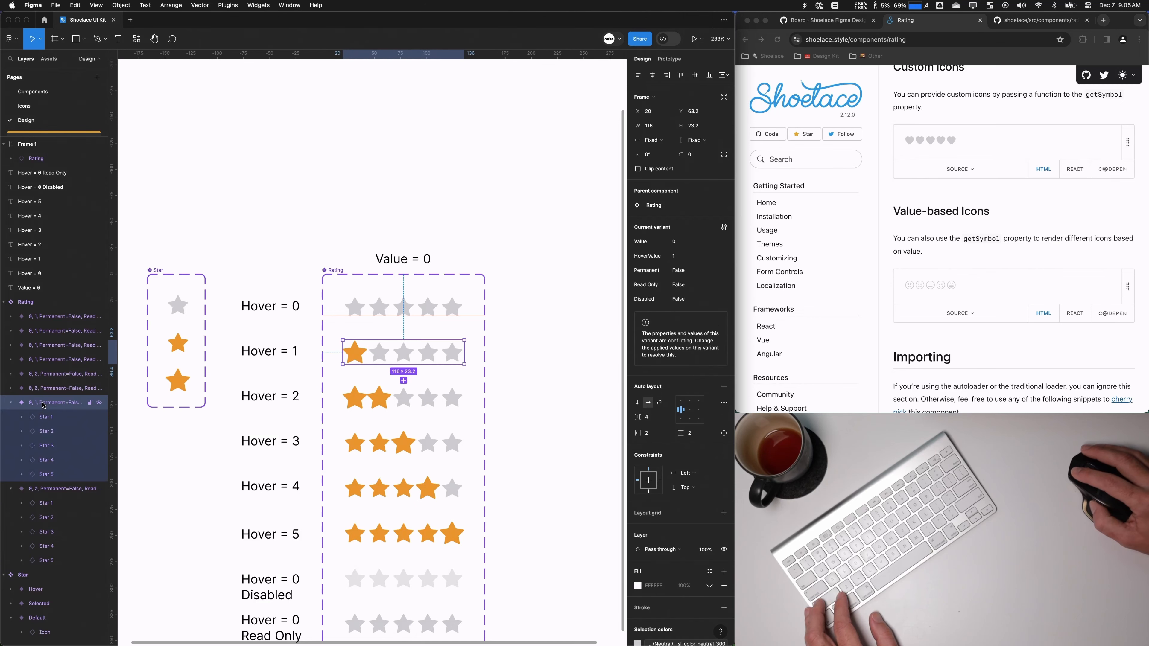
click(49, 490)
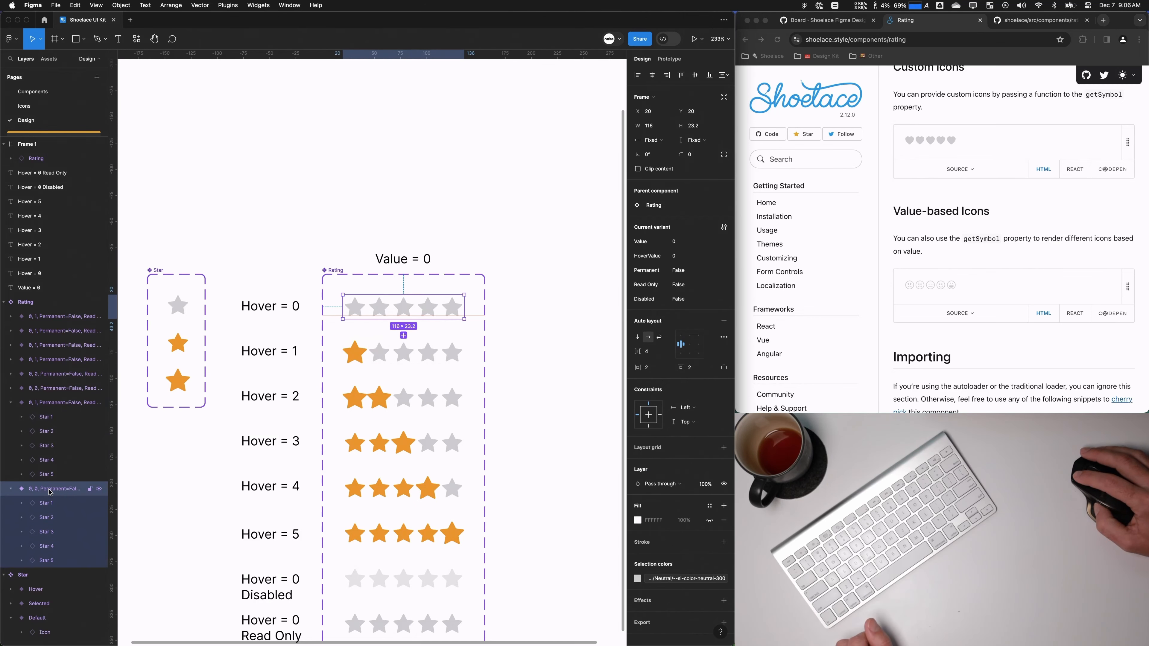
click(42, 406)
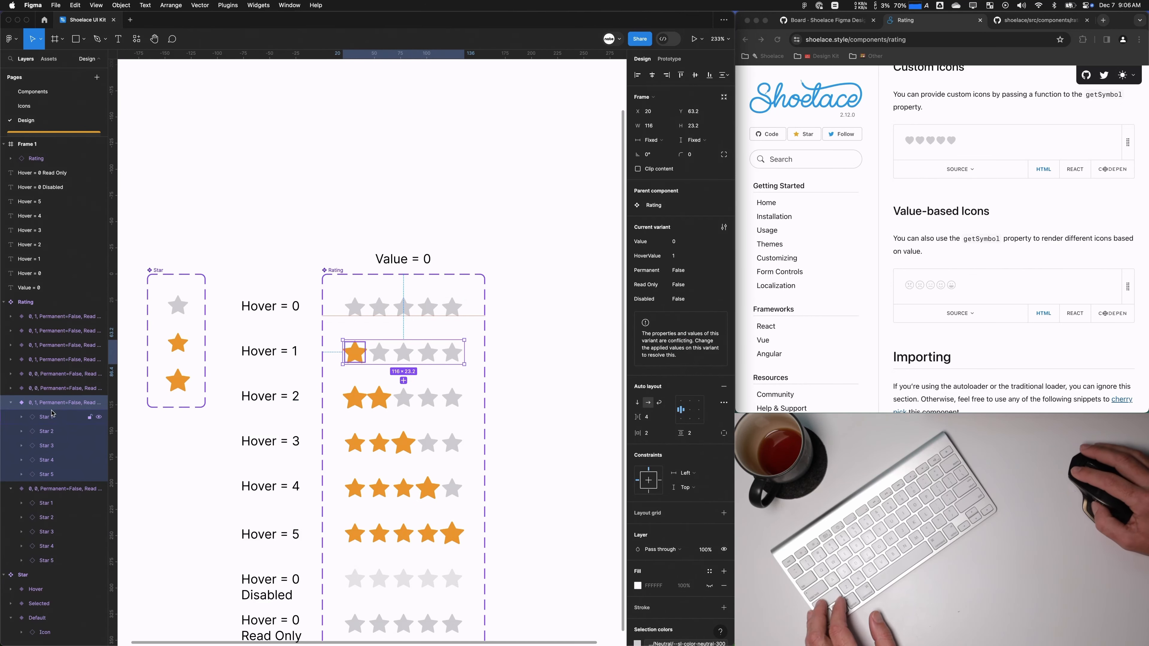
click(46, 489)
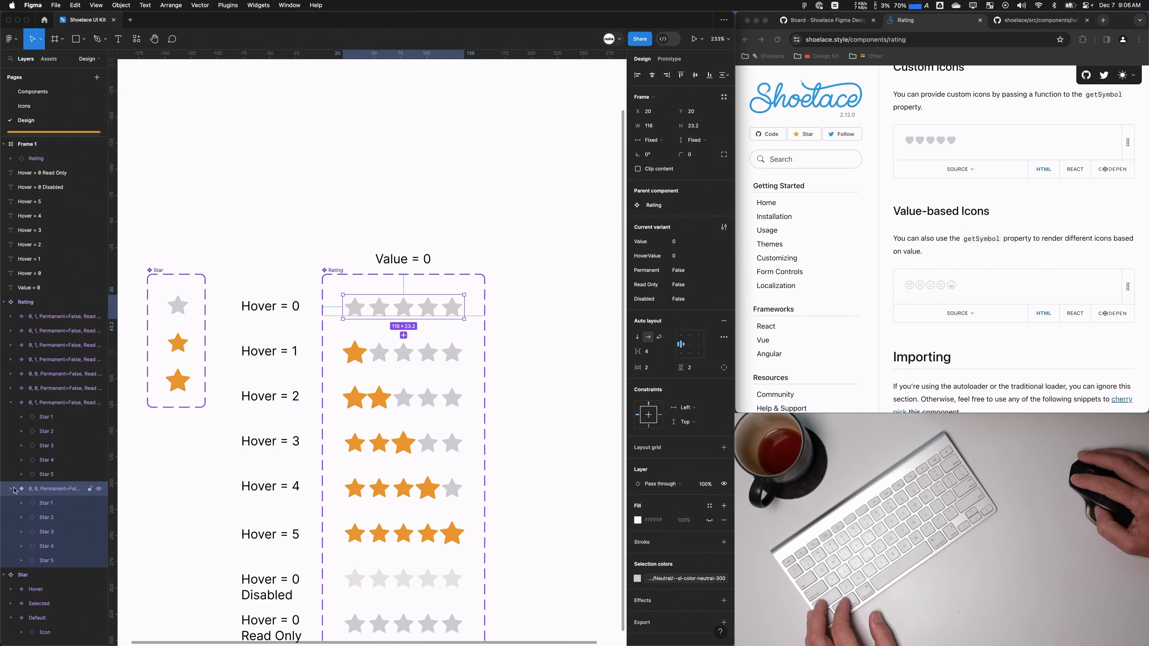
Step: Set the horizontal and vertical constraints of the Selected and Hover variants in the Star component set to Scale
scroll(353, 279, up, 5)
scroll(354, 279, left, 5)
click(407, 242)
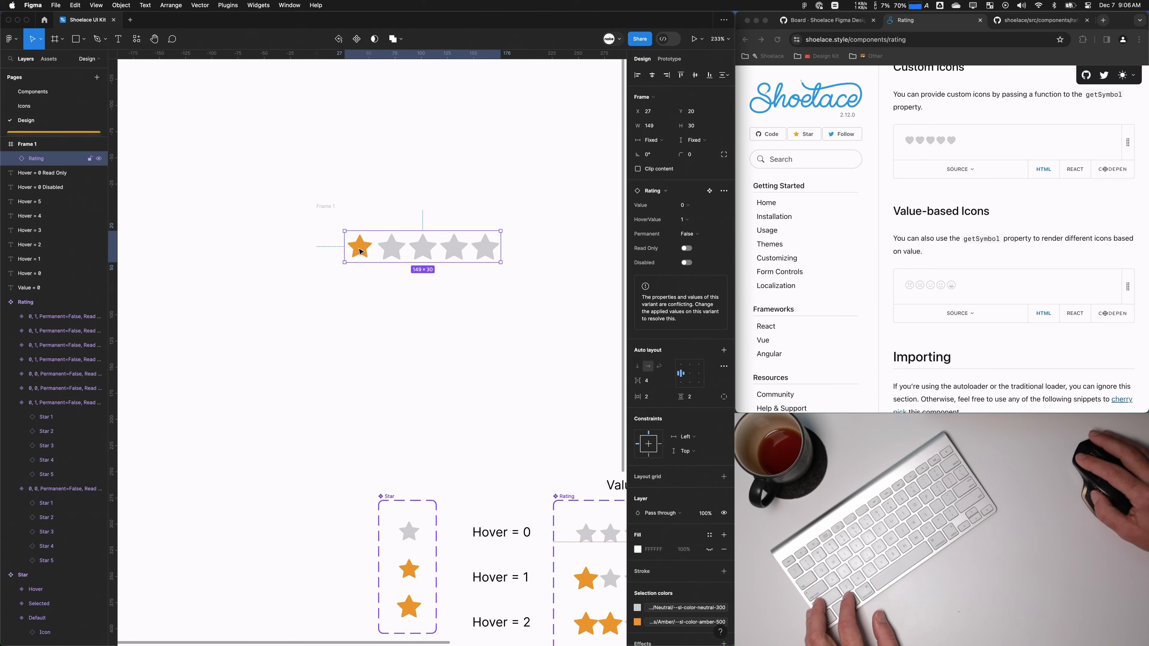
scroll(361, 251, down, 5)
scroll(361, 252, right, 3)
click(344, 471)
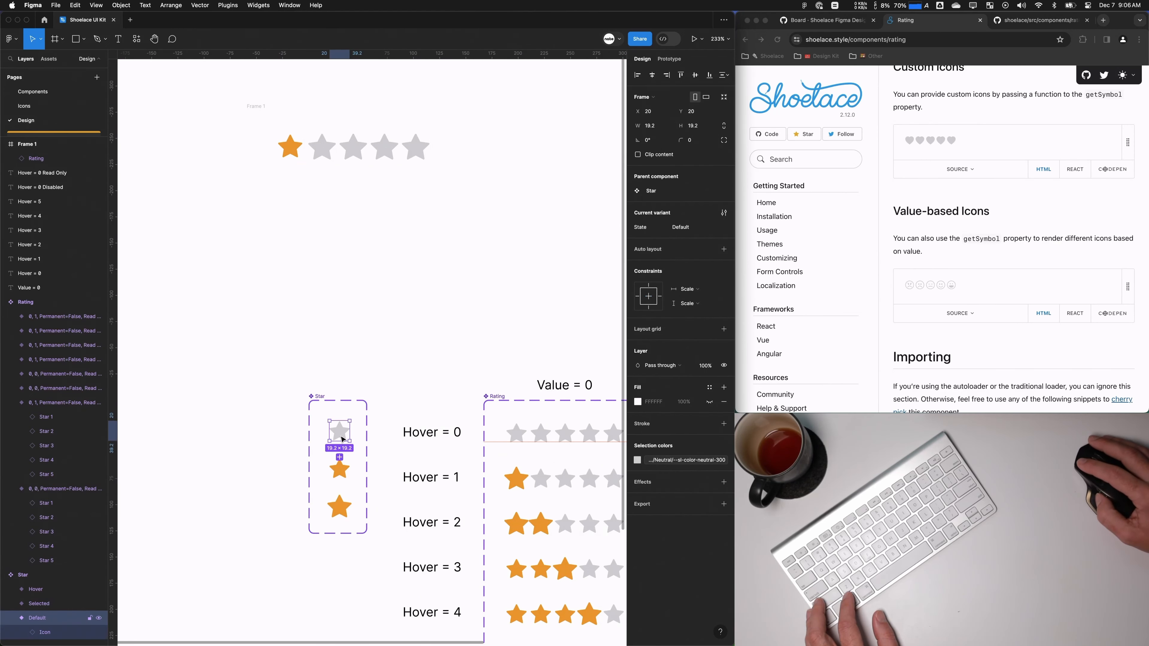
shift+click(339, 507)
click(693, 296)
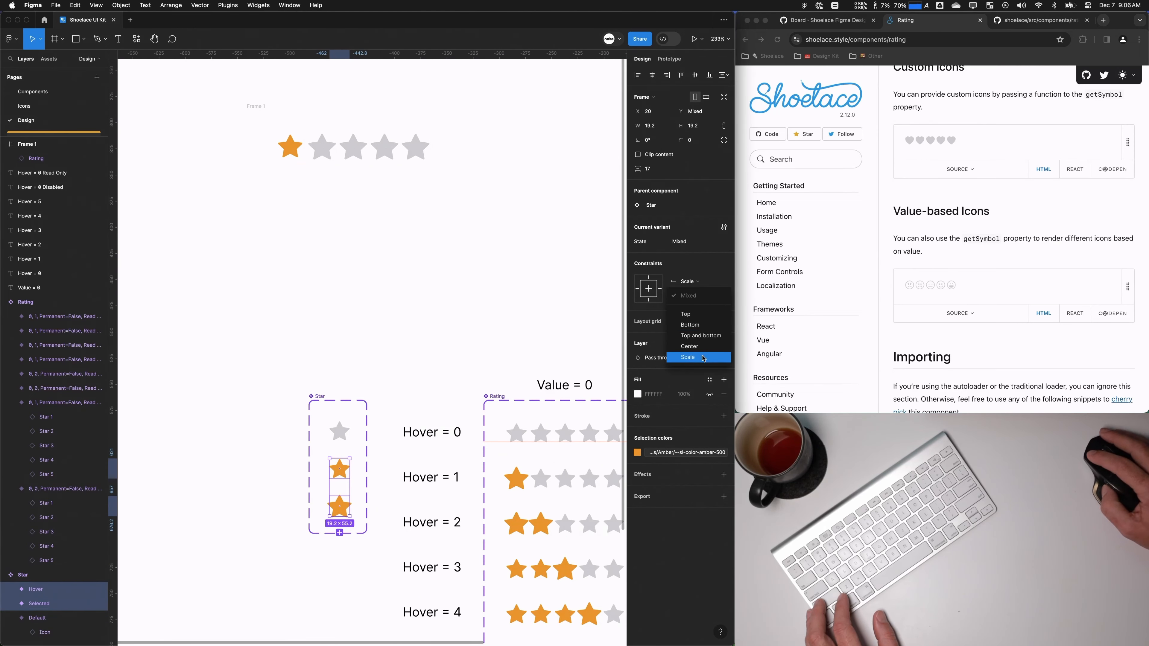
click(692, 357)
Step: Inspect Star 1 inside the test Rating instance and check the instance's available HoverValue options
scroll(492, 283, right, 1)
click(488, 282)
click(334, 467)
double_click(288, 154)
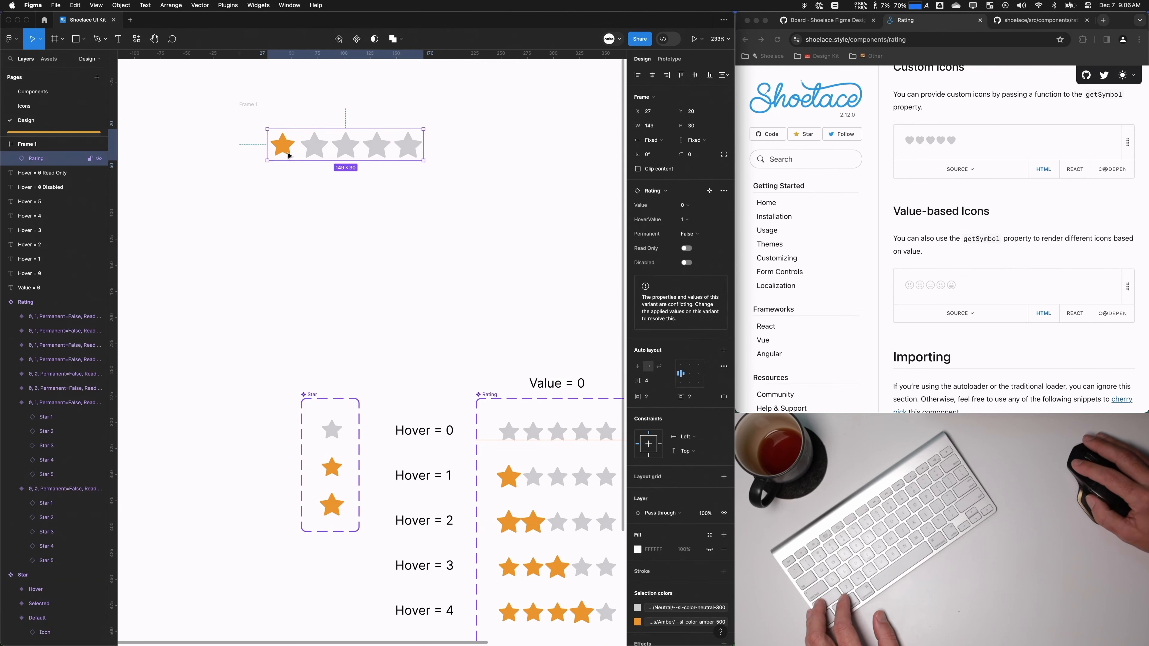
scroll(500, 267, right, 3)
scroll(500, 267, down, 1)
scroll(308, 267, left, 2)
scroll(307, 267, up, 1)
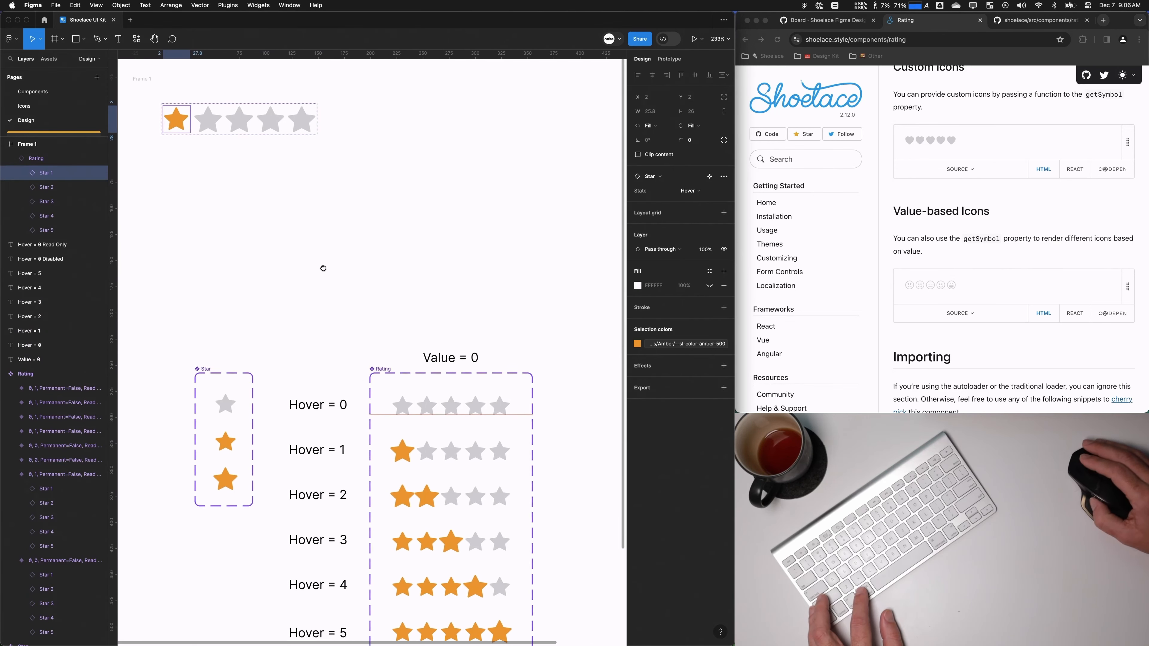
scroll(418, 456, up, 5)
super+click(410, 447)
scroll(387, 376, down, 6)
scroll(294, 261, up, 1)
scroll(294, 261, left, 1)
click(331, 213)
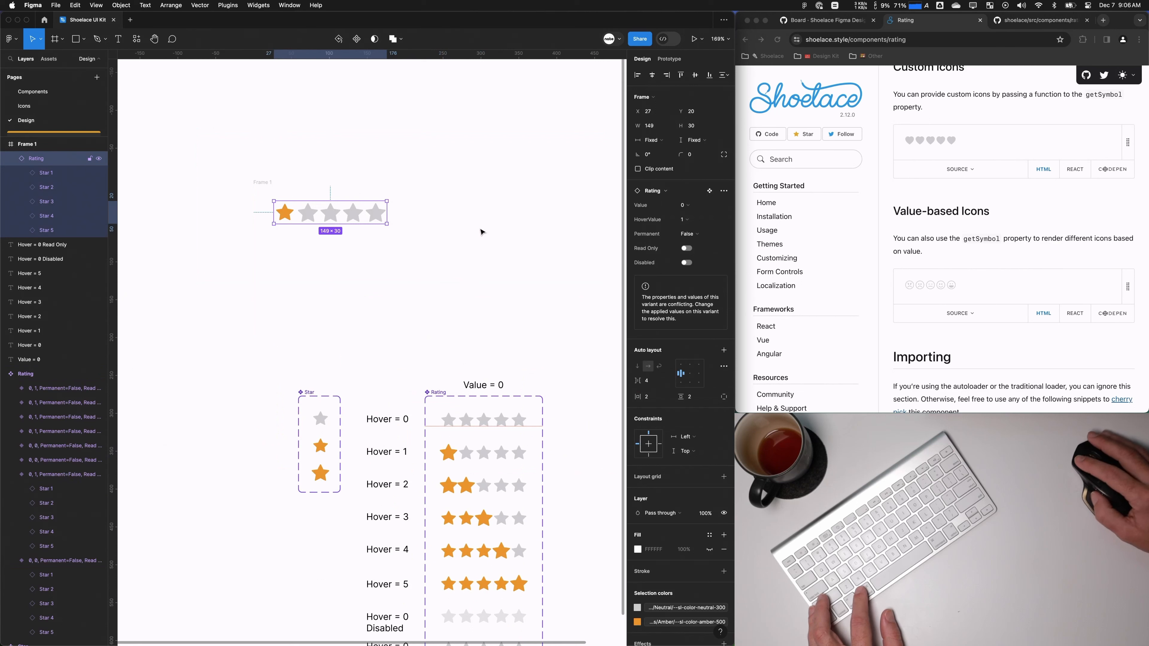
click(699, 221)
click(692, 221)
Step: Set the HoverValue property of the Hover = 2 Rating variant to 2
scroll(395, 412, down, 2)
scroll(395, 412, right, 2)
click(396, 402)
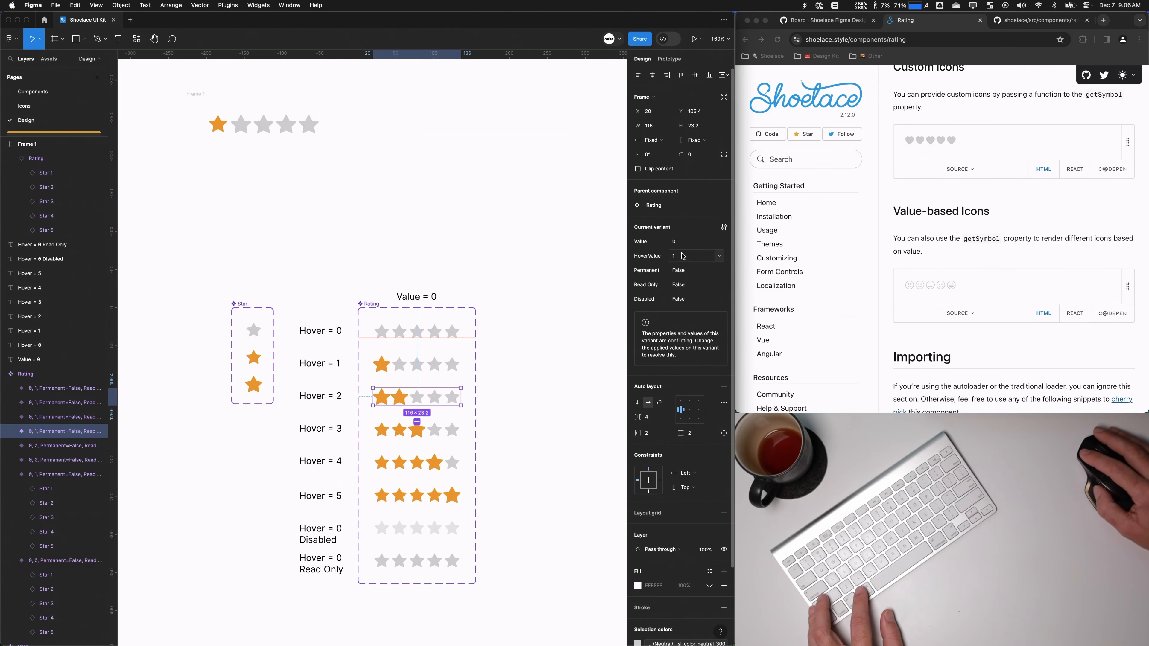
click(682, 255)
text(2)
drag(688, 257, 656, 255)
text(2)
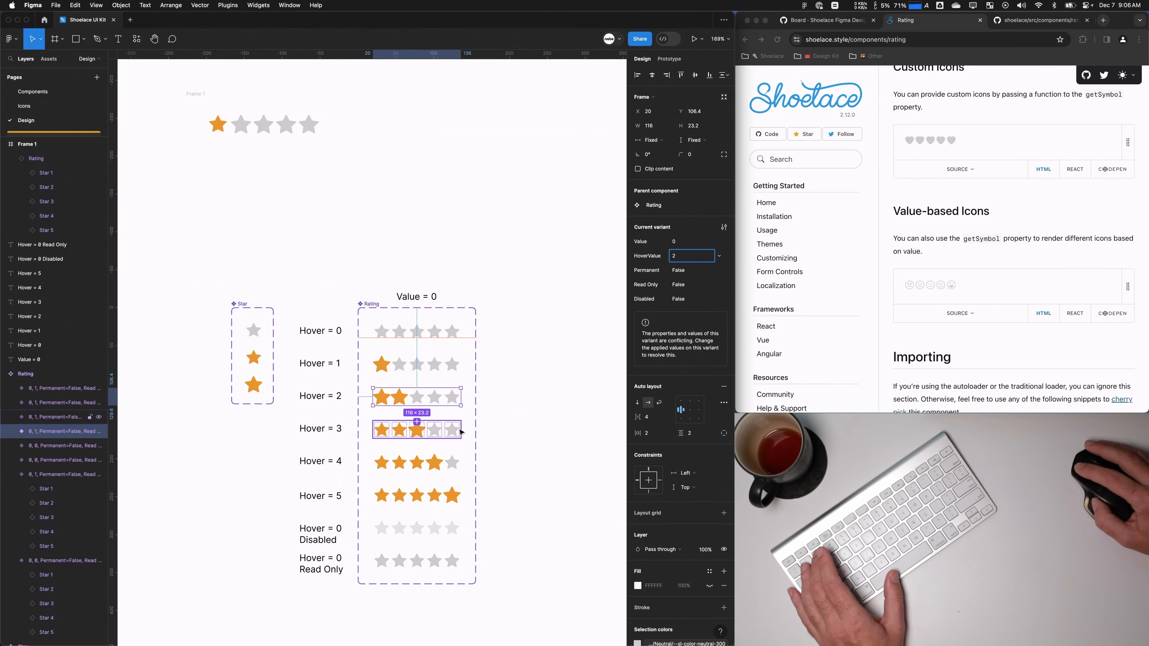
Step: Set the HoverValue property of the Hover = 3, Hover = 4 and Hover = 5 Rating variants to 3, 4 and 5 respectively
click(459, 432)
double_click(682, 256)
text(3)
click(452, 462)
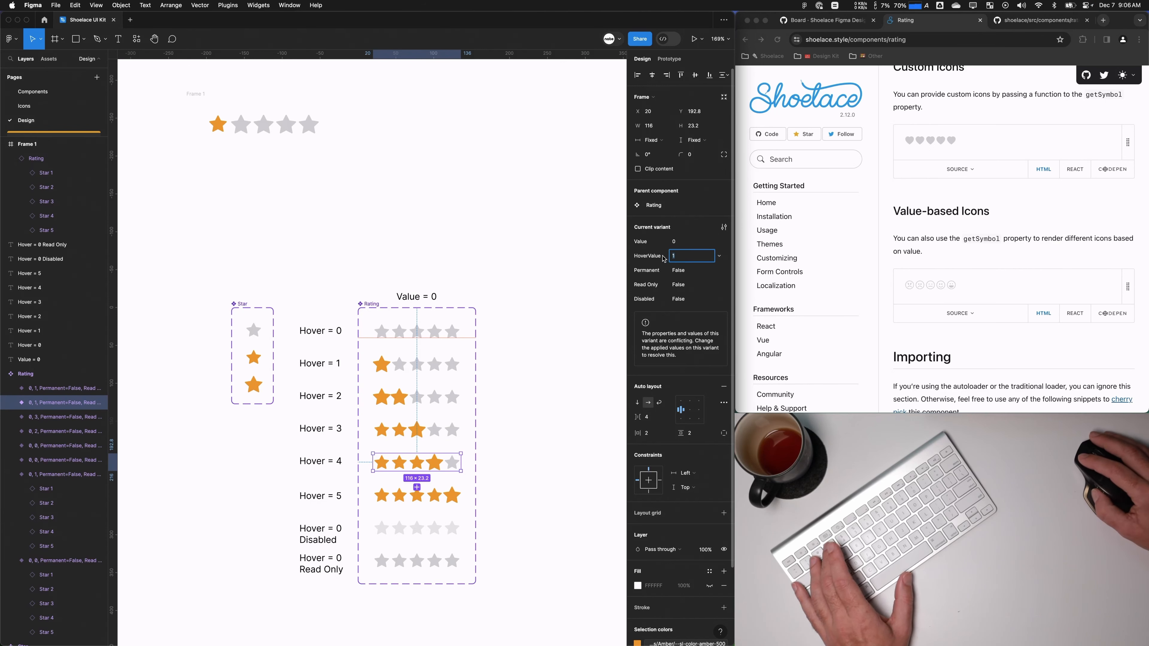
click(417, 494)
text(5)
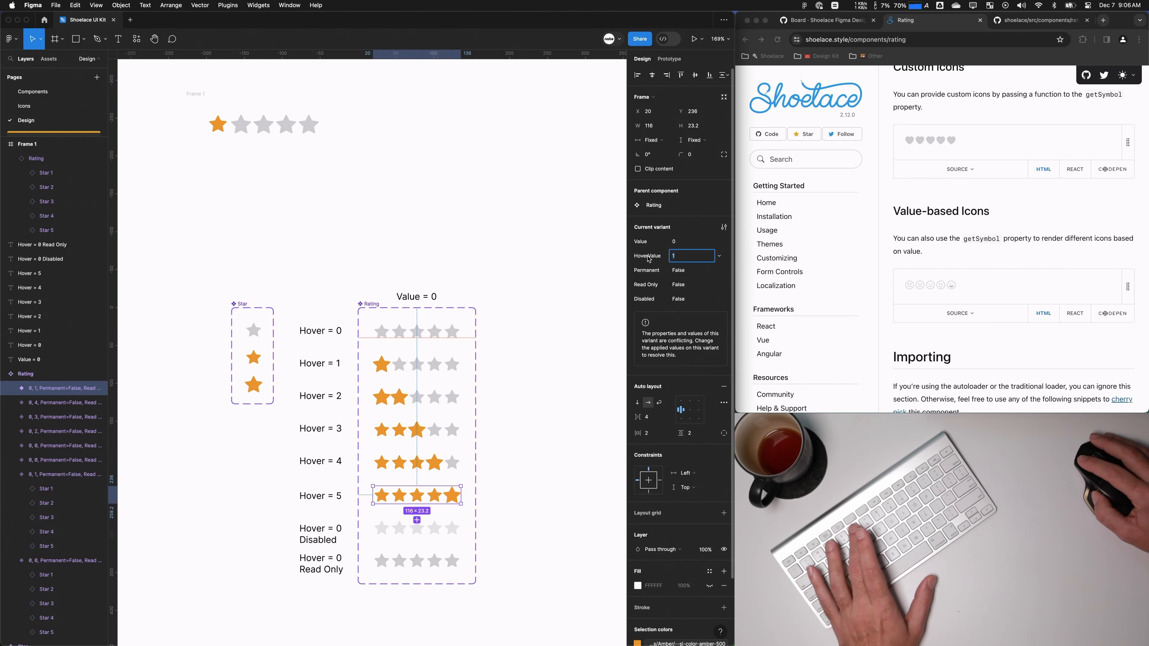
Step: Check the Star component's Hover variant against the test Rating instance and reset the instance's size
click(393, 222)
drag(393, 222, 479, 285)
click(338, 195)
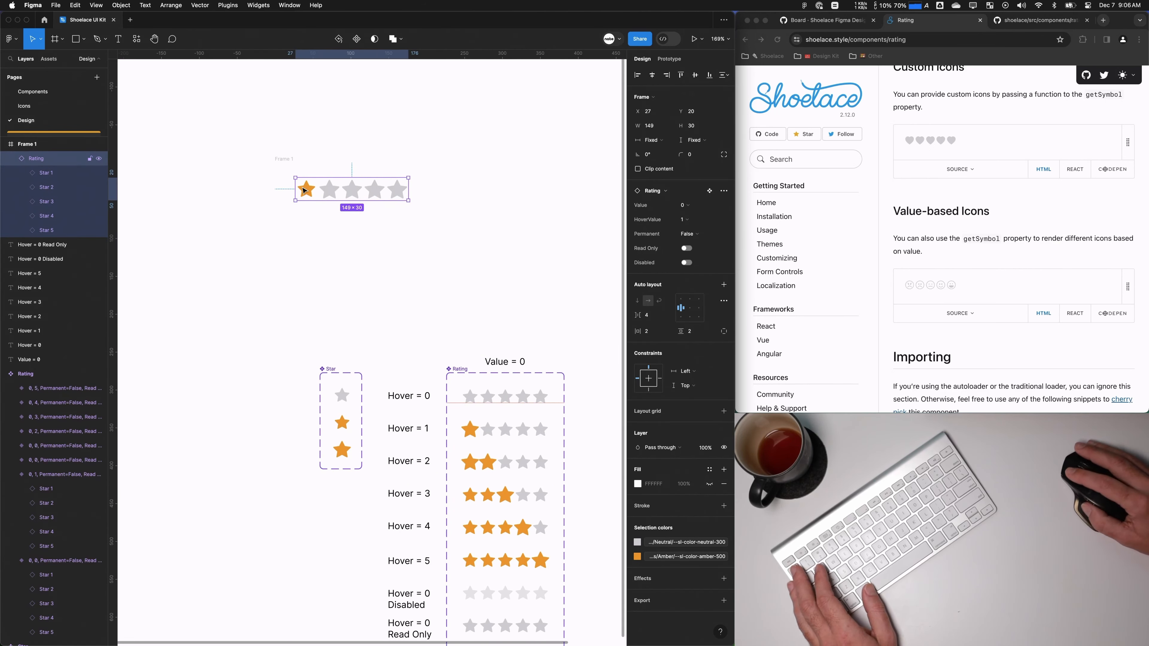
click(425, 265)
scroll(425, 272, down, 2)
click(339, 407)
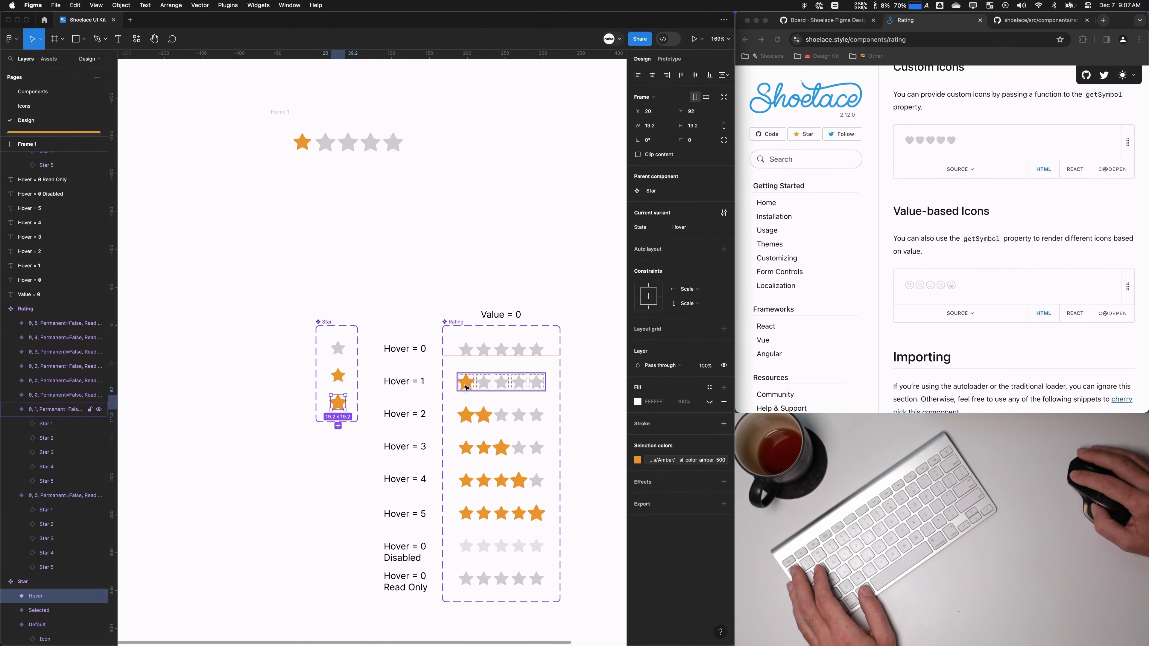
scroll(465, 388, up, 1)
click(399, 164)
right_click(399, 163)
click(423, 365)
Step: Enlarge the test Rating instance to 175 × 35 to test how its stars scale
scroll(382, 225, up, 2)
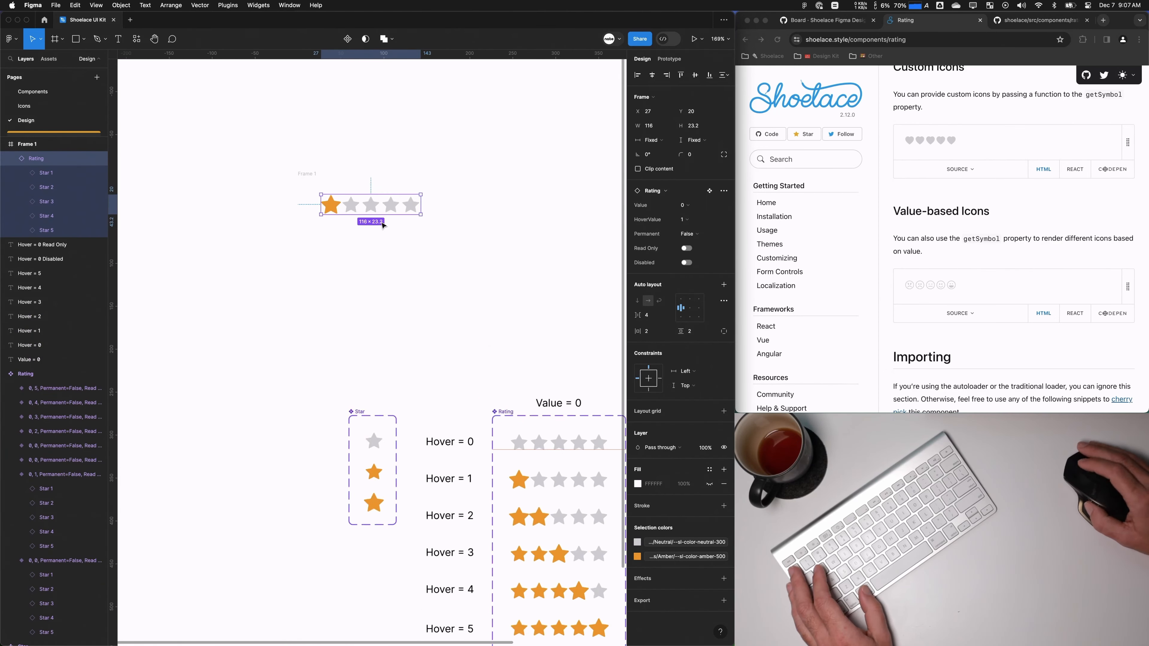
scroll(381, 223, up, 2)
drag(451, 207, 510, 227)
drag(471, 364, 400, 203)
Step: Examine the Hover variant of the Star component set and expand it to reveal its nested icon
scroll(401, 203, down, 1)
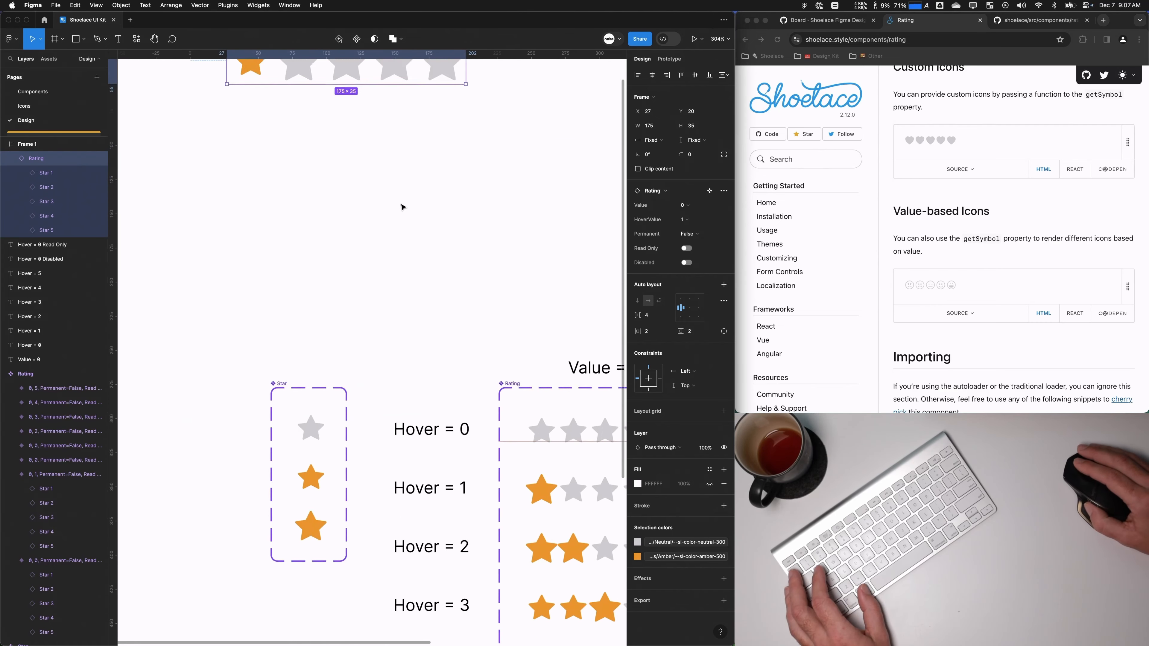
scroll(401, 271, down, 3)
click(312, 452)
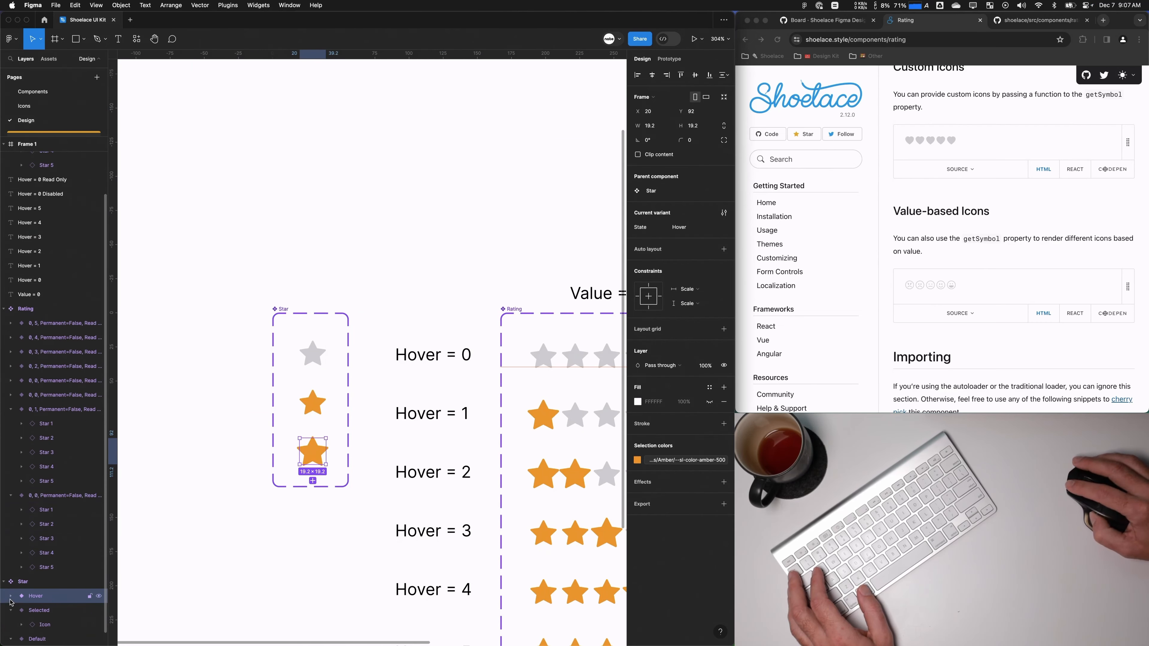
click(10, 596)
scroll(39, 552, down, 1)
scroll(318, 195, right, 2)
scroll(313, 221, up, 4)
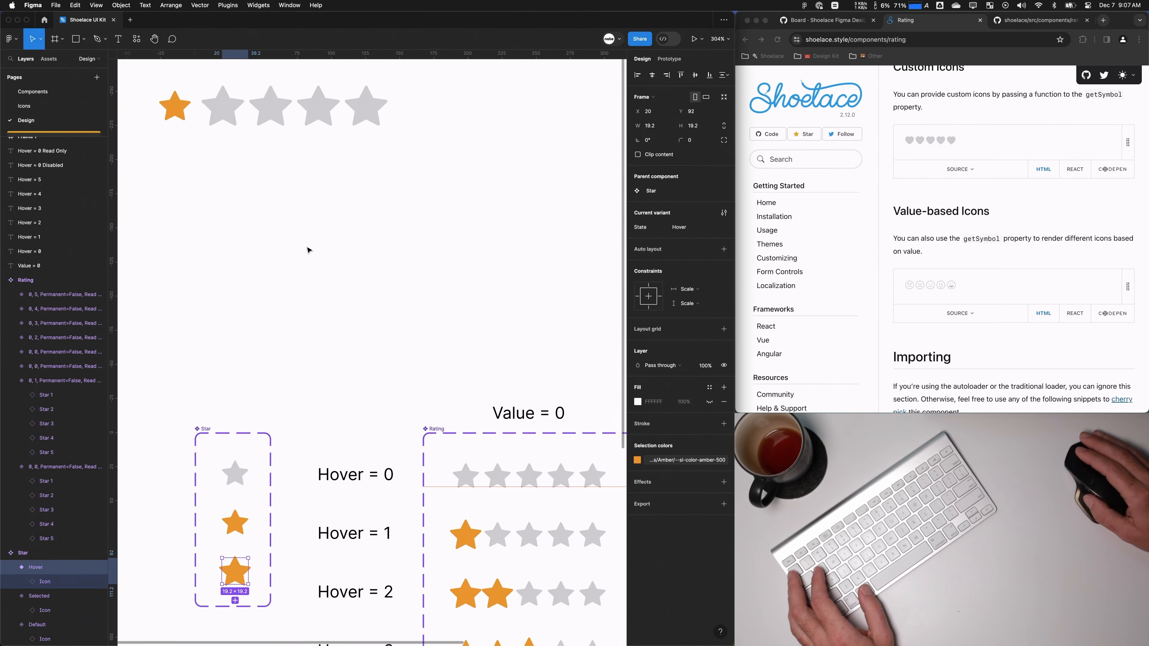
Step: Set the HoverValue of the test Rating instance to 3
click(308, 192)
click(683, 220)
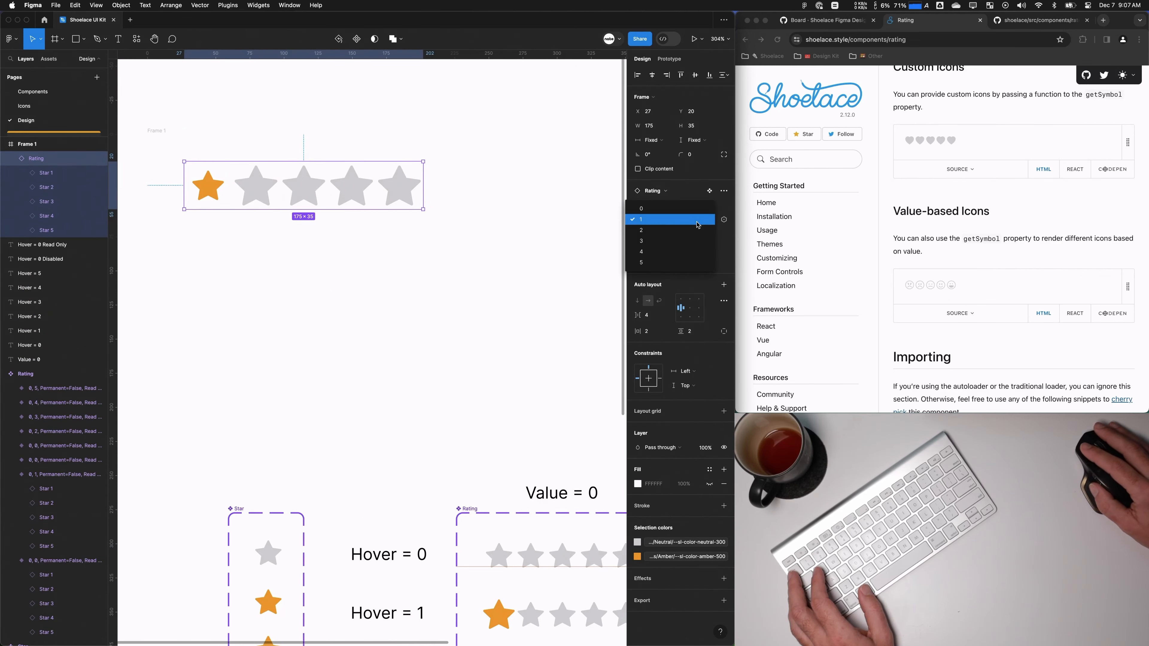
click(643, 242)
click(390, 288)
drag(390, 288, 407, 290)
Step: Compare the constraints of the Default and Selected Star variants and of their nested icons
scroll(363, 280, down, 3)
scroll(364, 280, right, 3)
scroll(344, 362, down, 2)
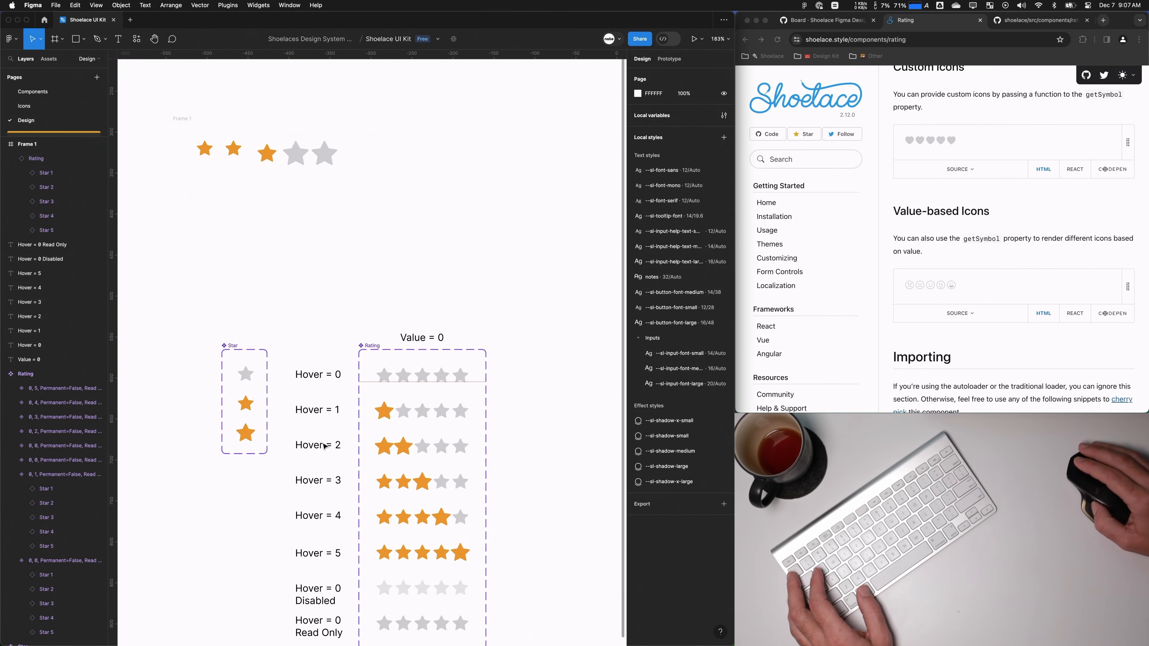
click(248, 376)
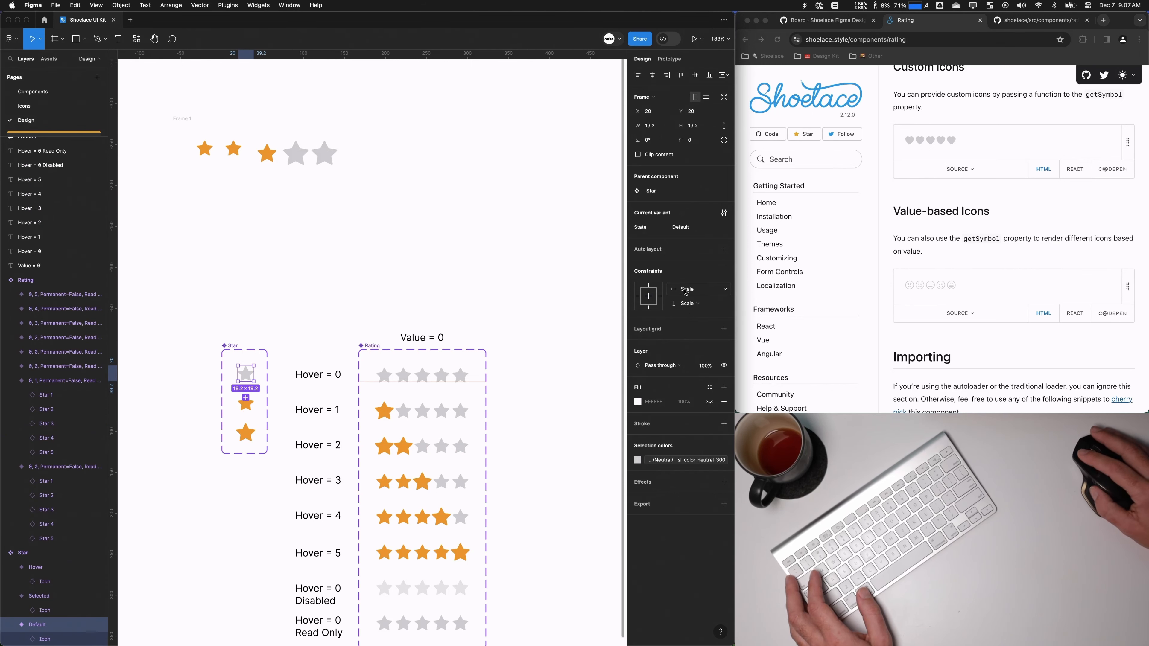
click(253, 406)
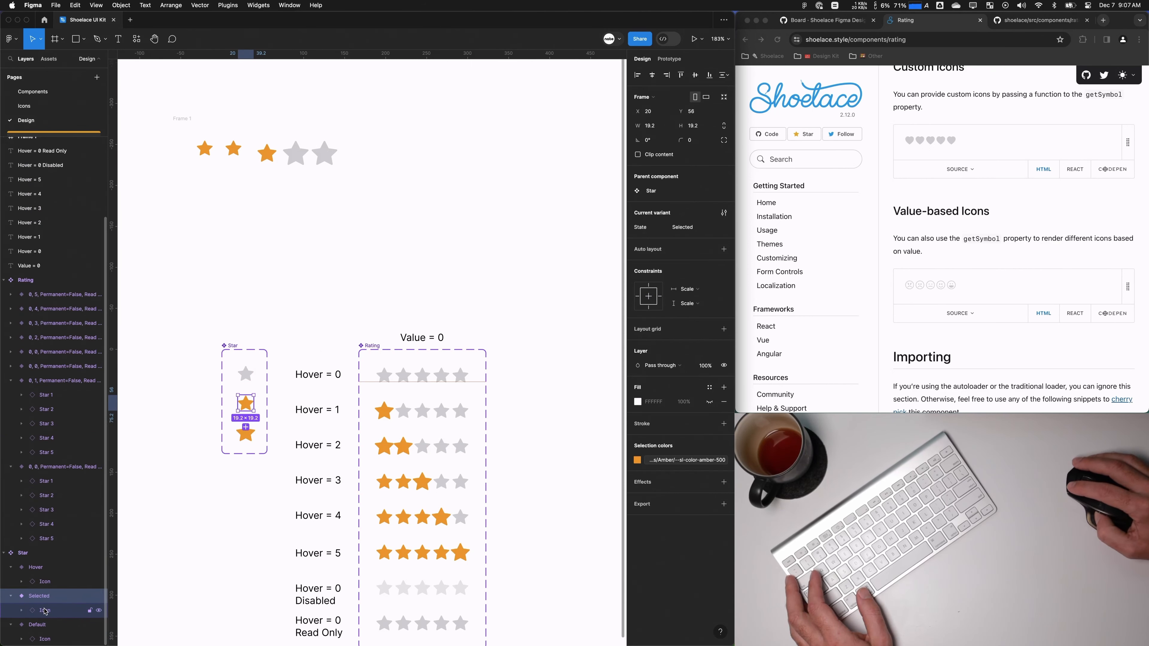
click(42, 584)
click(40, 615)
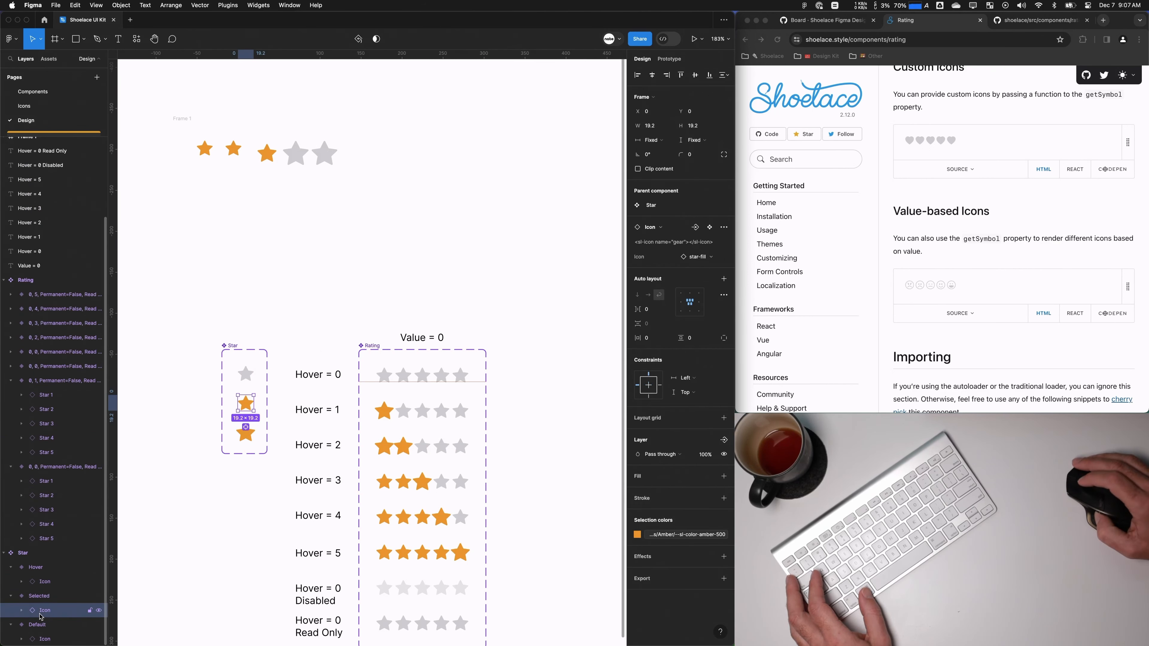
click(44, 637)
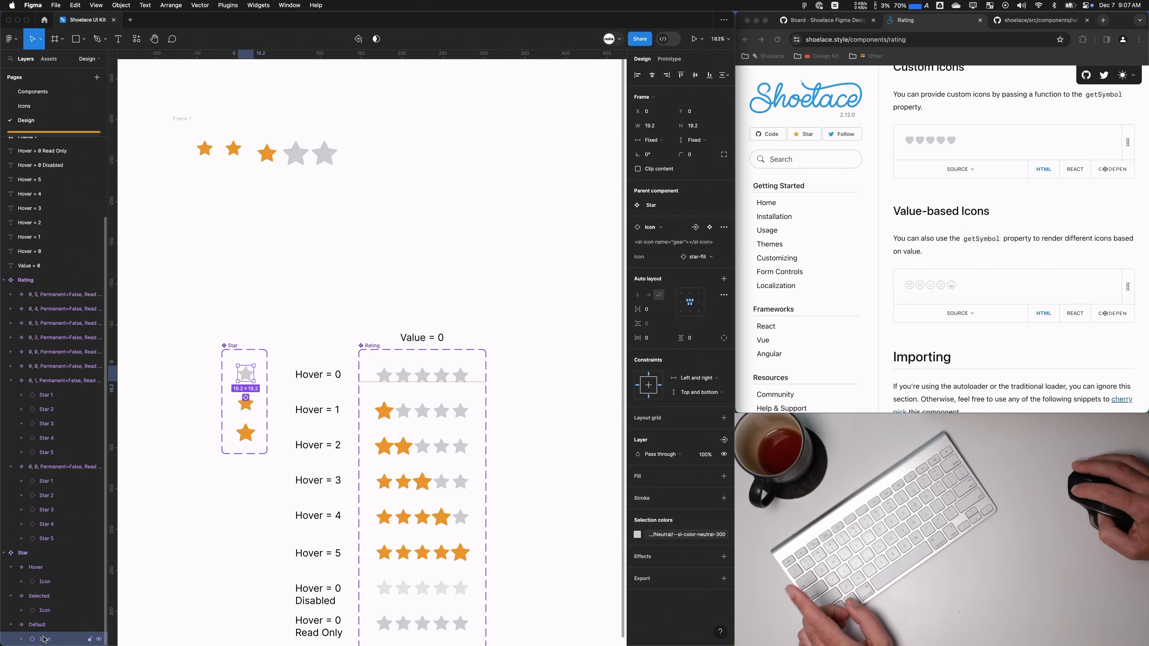
Step: Change the constraints of the nested icons in the Selected and Hover Star variants so they resize with their frames
click(45, 610)
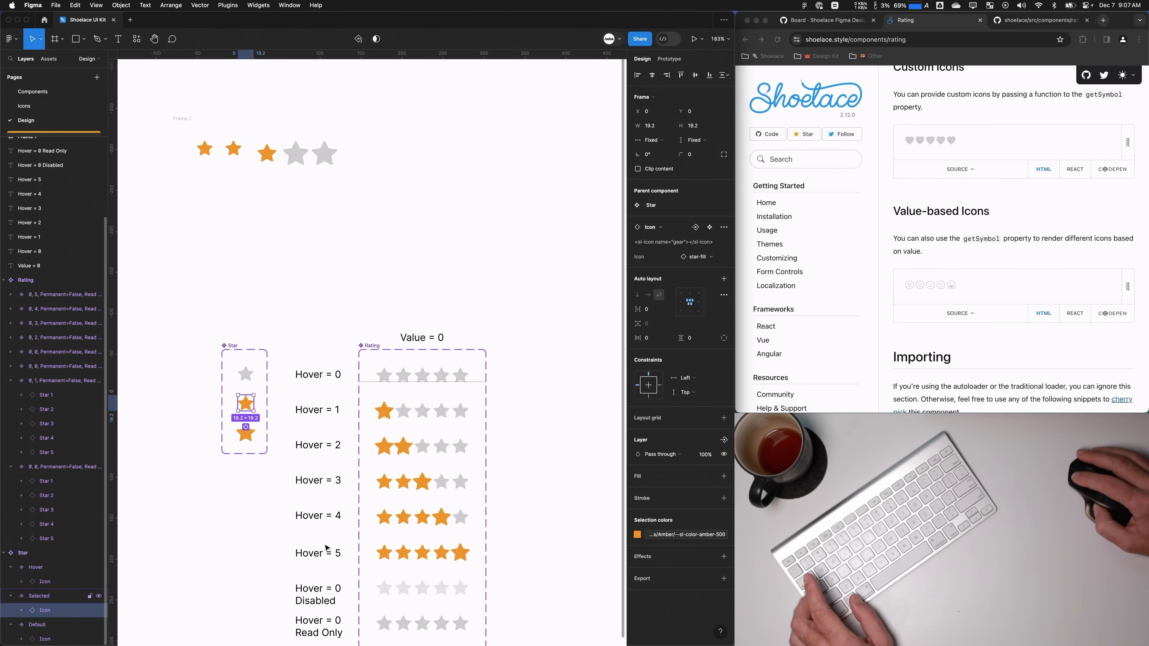
shift+click(45, 582)
click(690, 393)
click(691, 432)
click(407, 264)
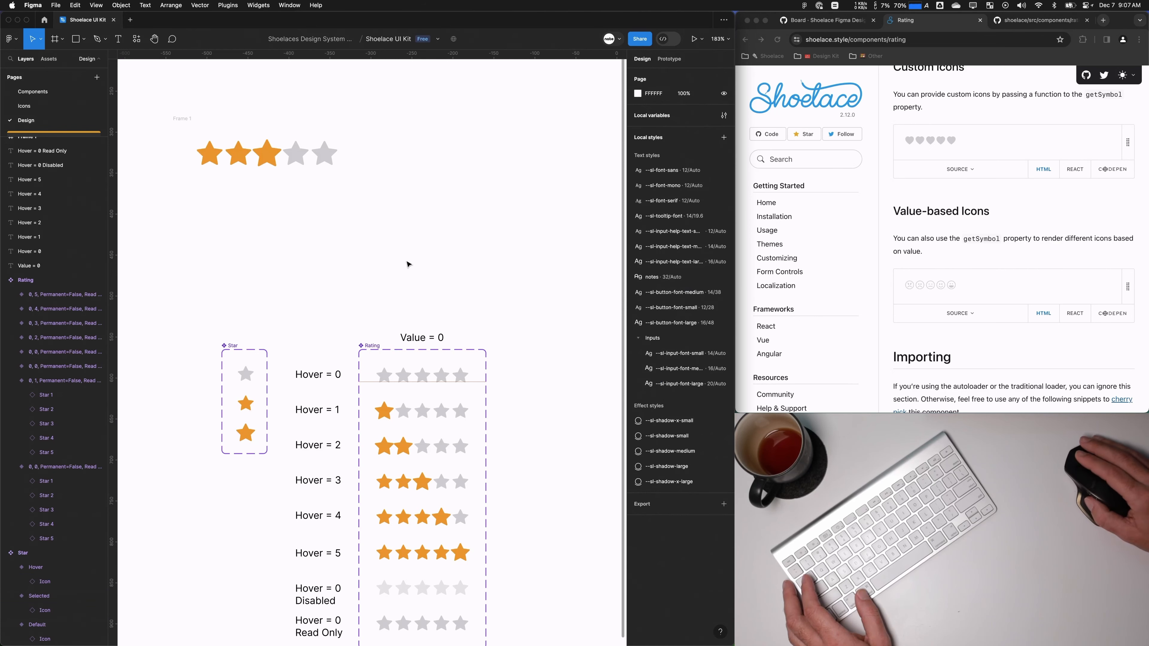
Step: Enlarge the test Rating instance to 185 × 37 to check that all its stars scale
drag(408, 264, 426, 282)
scroll(425, 282, down, 2)
click(352, 200)
mouse_move(371, 206)
mouse_down()
mouse_move(332, 195)
mouse_move(523, 238)
mouse_move(381, 210)
mouse_up()
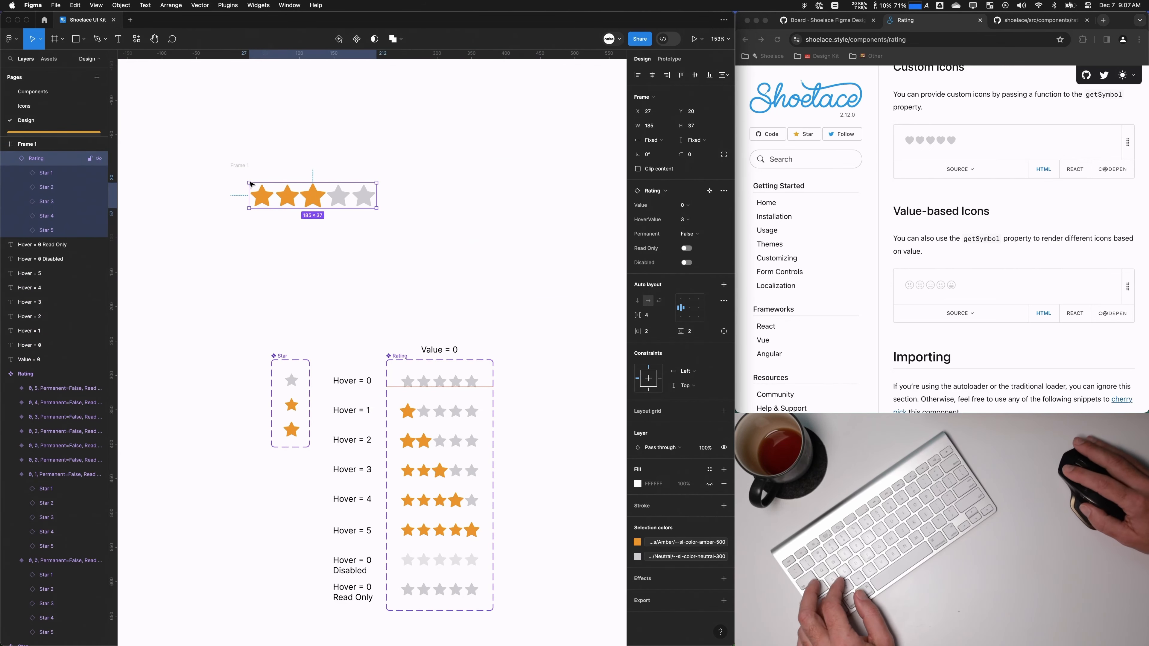
Step: Add a 1 px inside stroke in light grey C8C8C8 to the frame around the test Rating instance
click(543, 294)
click(723, 293)
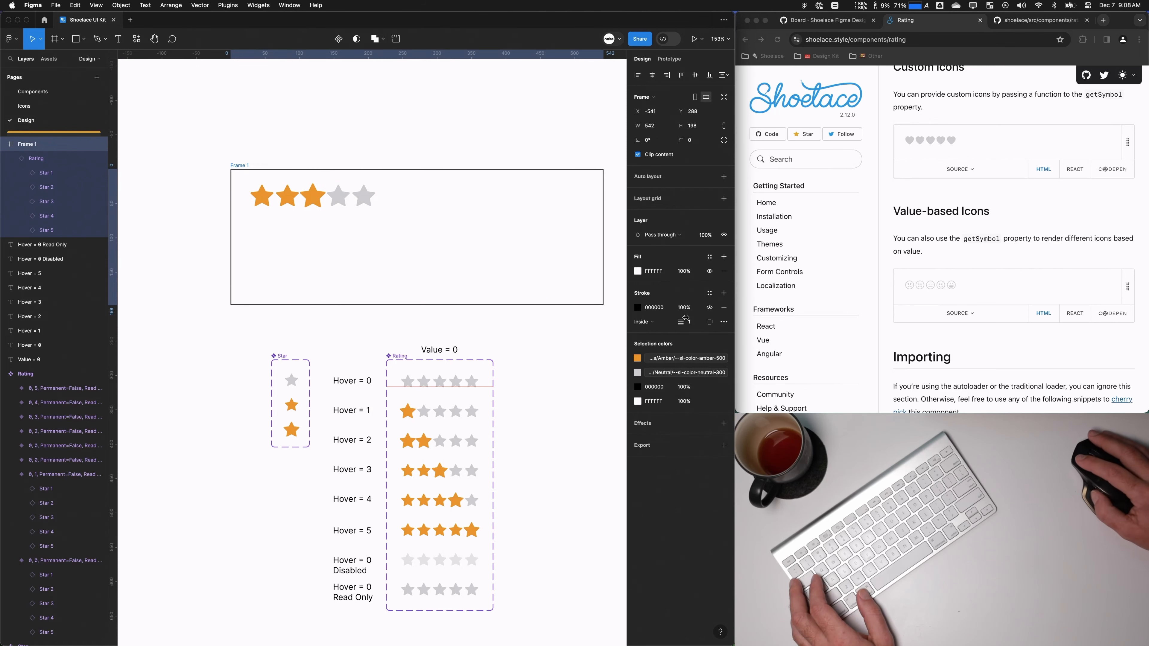
click(638, 311)
mouse_move(525, 416)
mouse_down()
mouse_move(500, 395)
mouse_move(495, 362)
mouse_up()
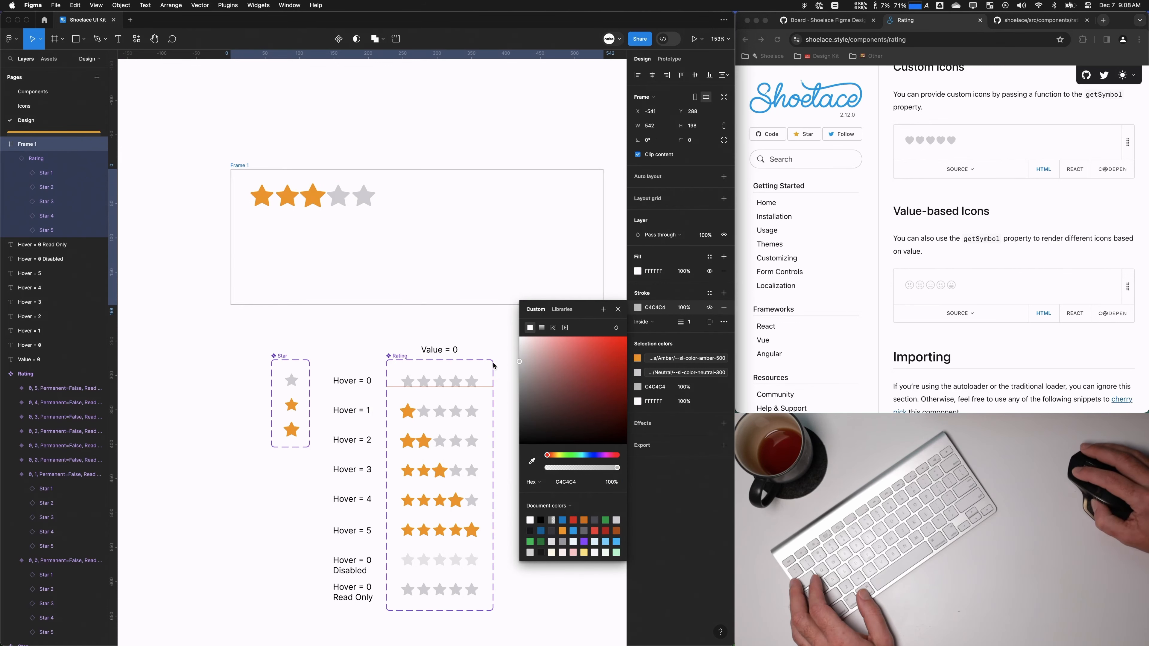
click(618, 309)
Step: Reposition the Rating instance at X 17, Y 16 in its frame and rename the frame Test Frame
scroll(361, 229, right, 2)
drag(270, 197, 267, 203)
double_click(275, 205)
double_click(205, 172)
text(Test Frame)
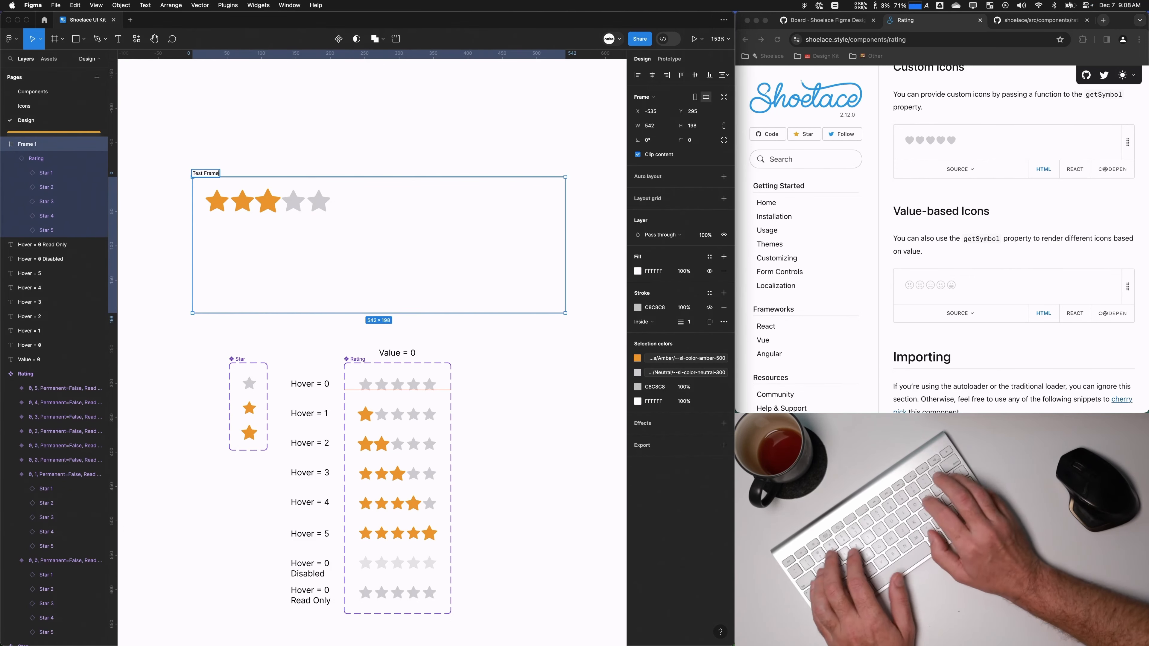
key(Return)
click(193, 111)
scroll(285, 134, left, 1)
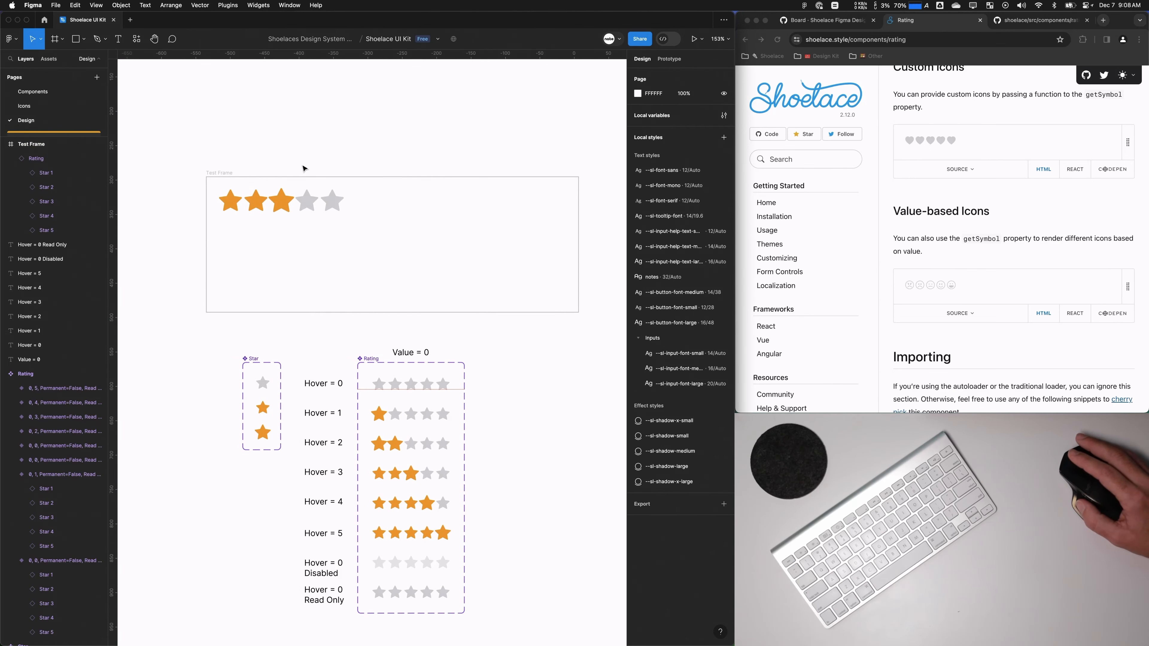
Step: Inspect the first star's nested layers and State in the Hover = 0 and Hover = 1 Rating variants
scroll(374, 344, up, 5)
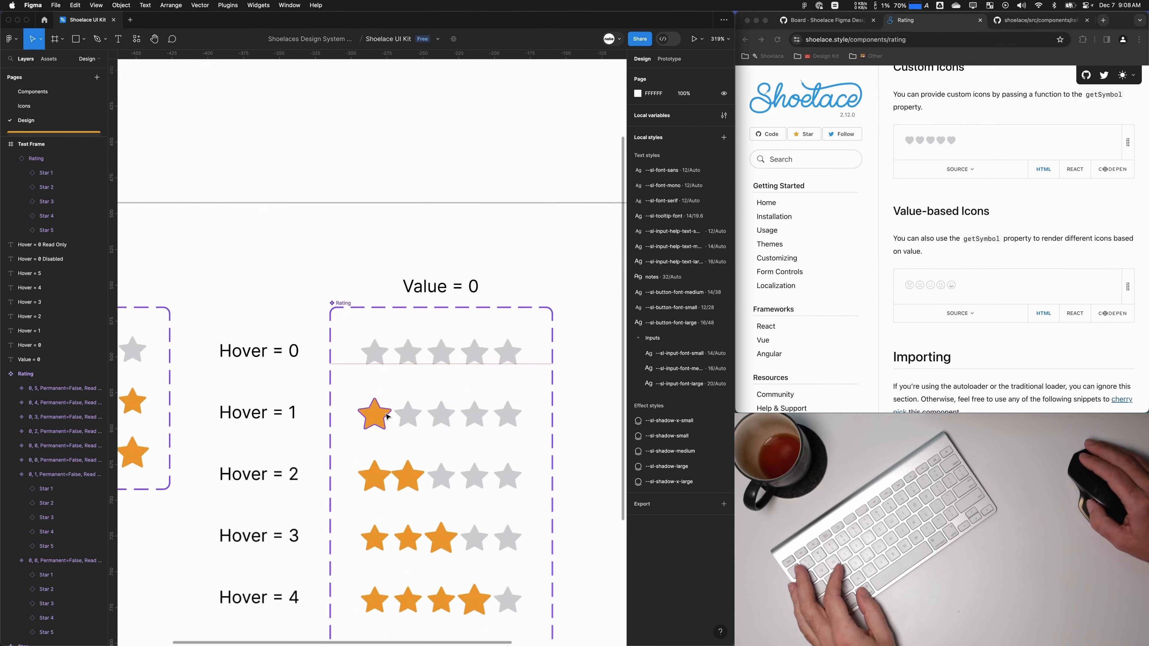
click(374, 339)
double_click(373, 339)
scroll(380, 374, down, 3)
scroll(370, 362, down, 2)
super+click(353, 339)
click(353, 295)
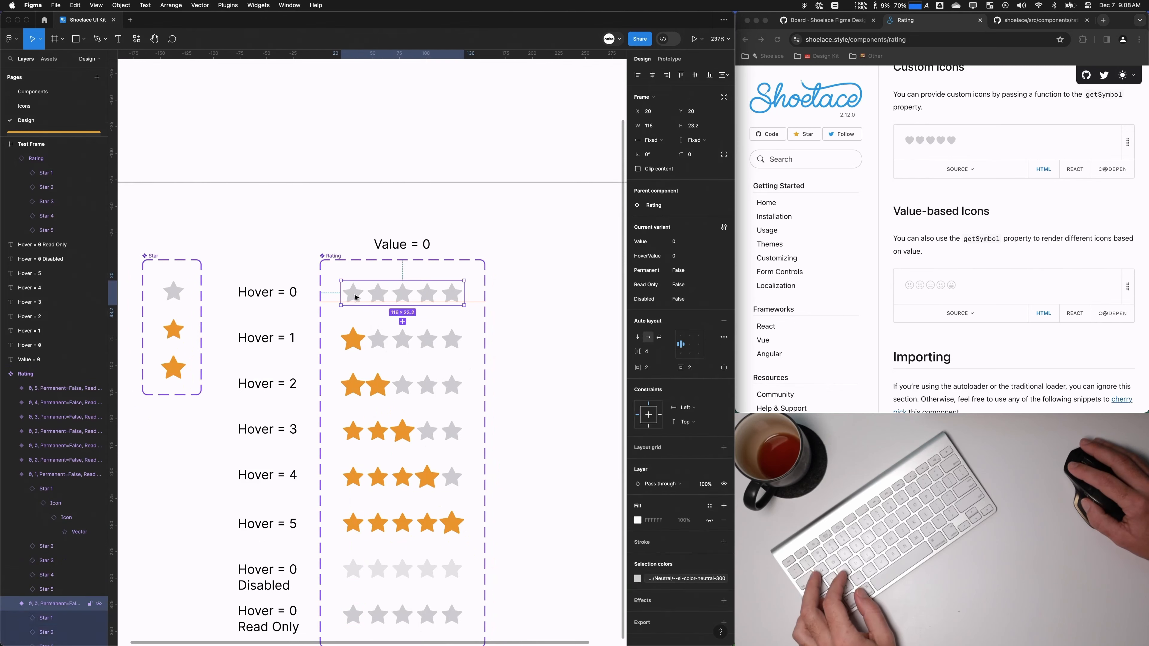
double_click(354, 295)
shift+click(354, 345)
scroll(387, 267, up, 3)
scroll(406, 316, left, 3)
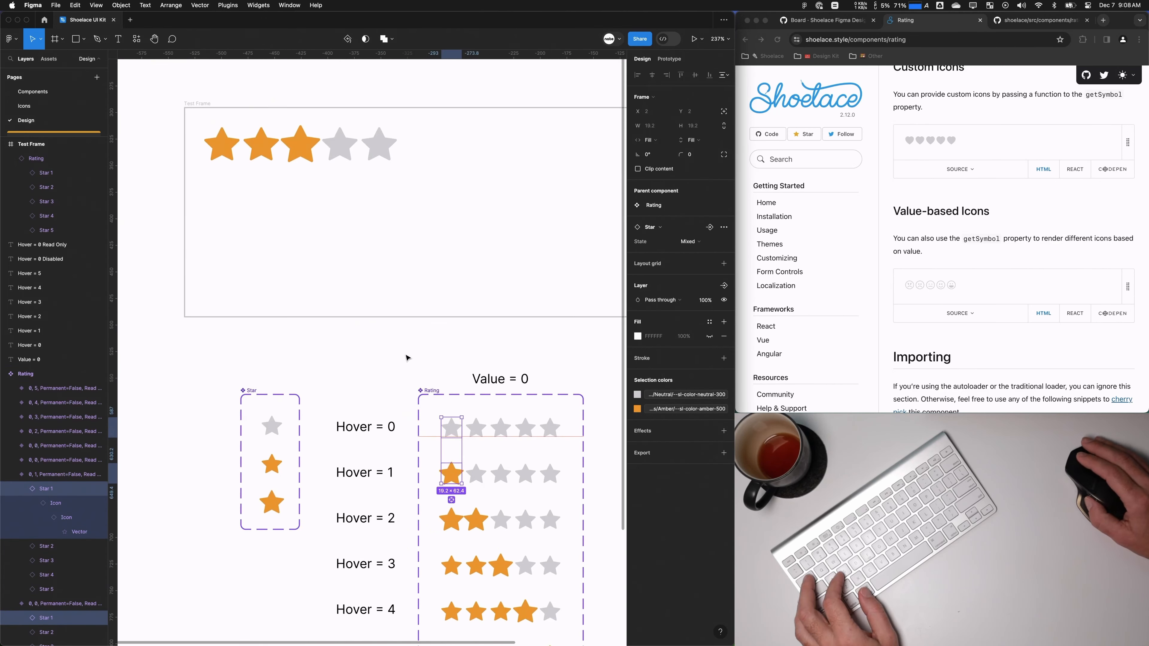
click(409, 293)
Step: Expose the nested instance properties of Star 1 through Star 5 on the Rating component set
click(361, 291)
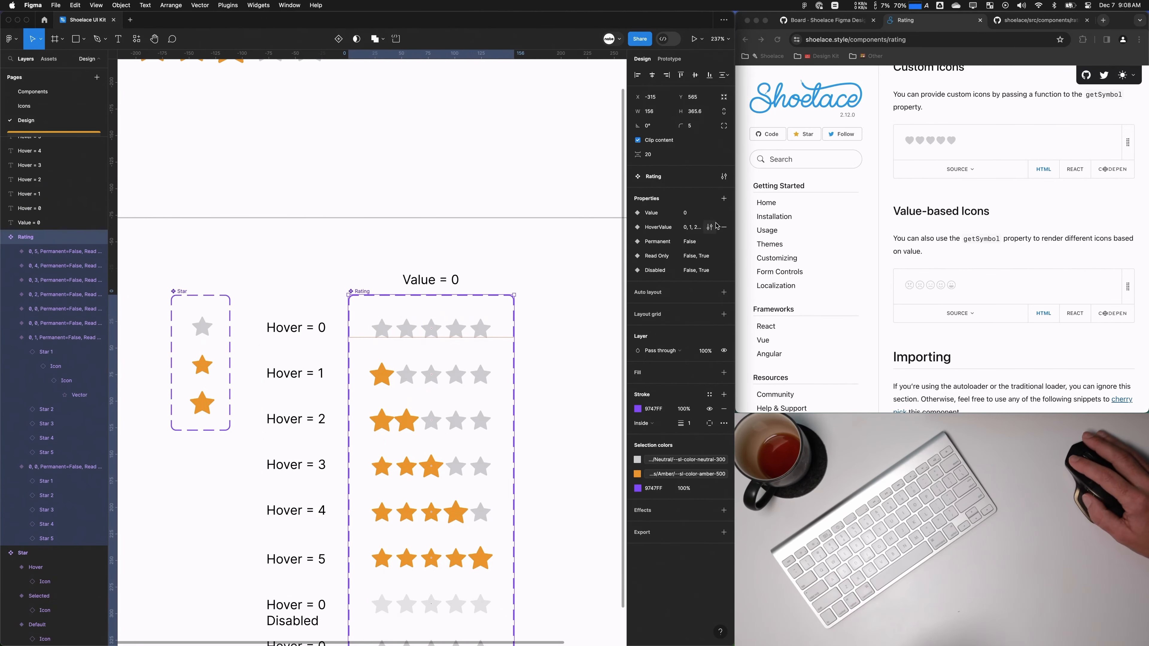
click(724, 199)
click(682, 289)
click(501, 216)
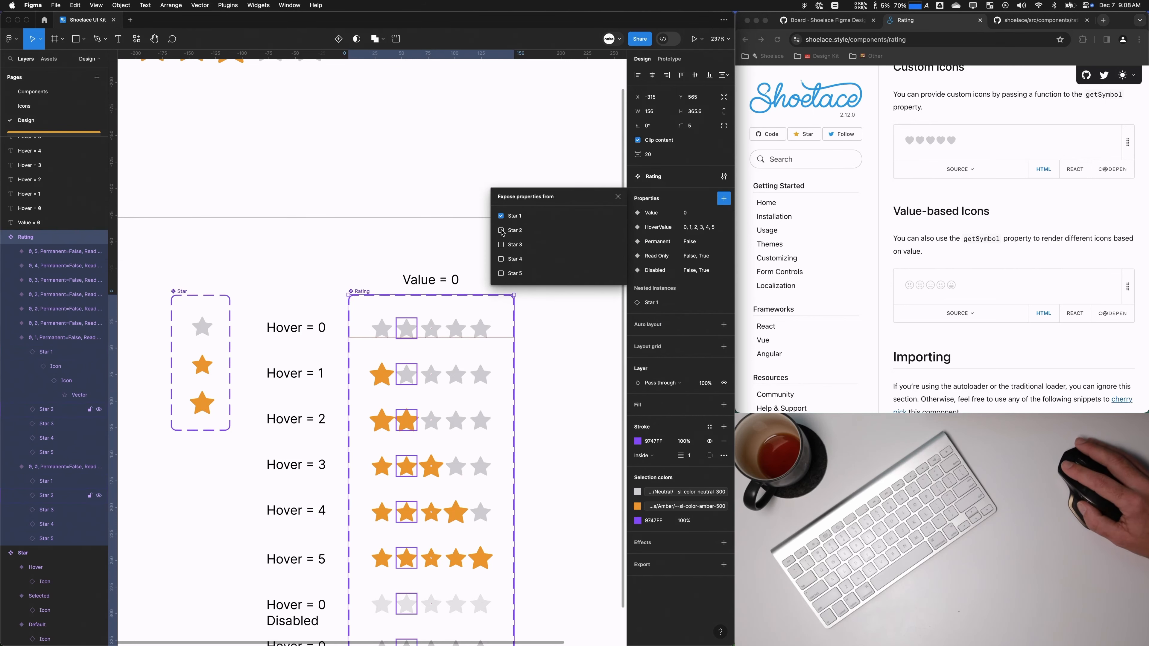
click(500, 231)
click(501, 244)
click(501, 258)
click(501, 273)
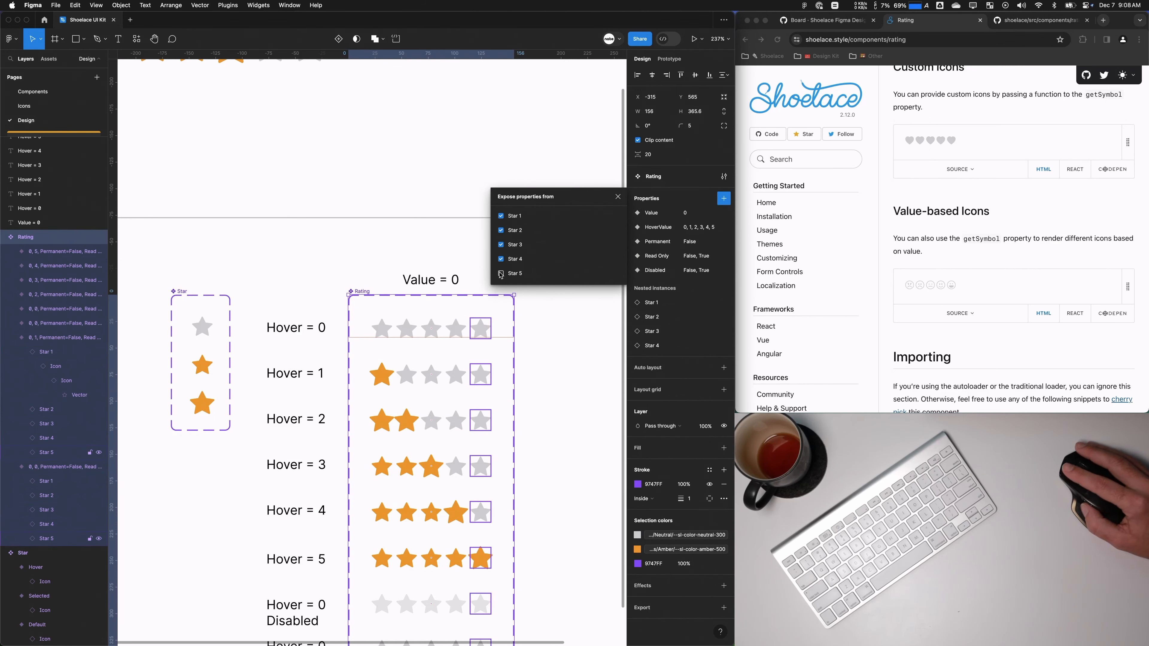
click(617, 197)
Step: Check the exposed State properties of the five stars on the test Rating instance
scroll(416, 311, up, 5)
scroll(416, 311, left, 3)
click(393, 223)
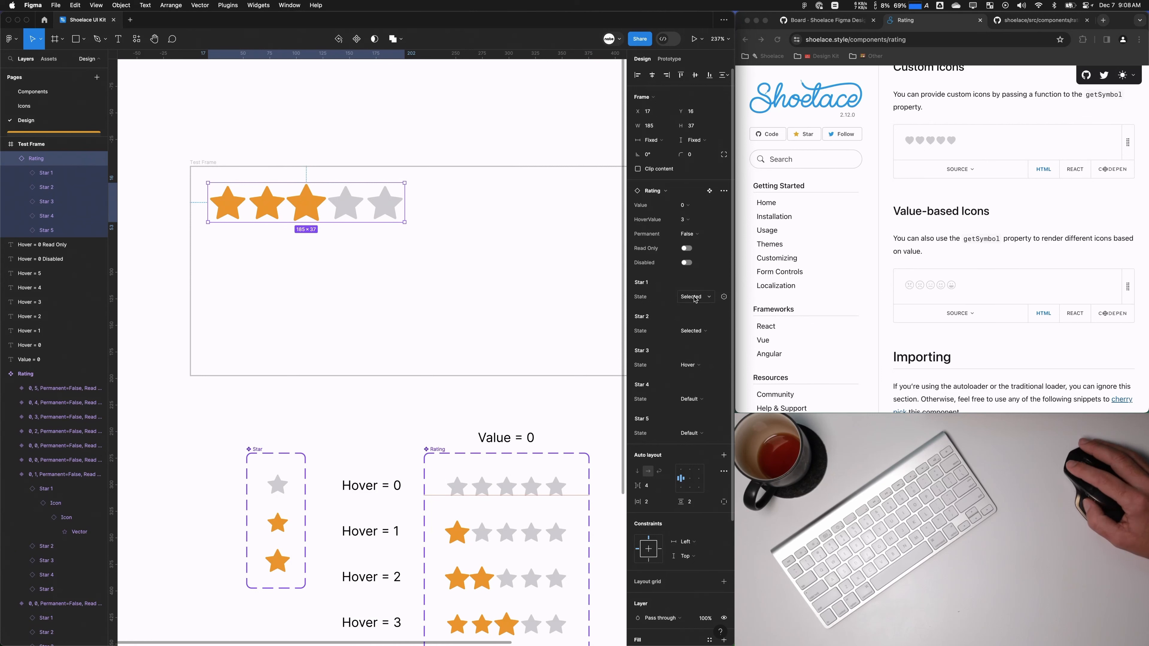
scroll(454, 267, down, 1)
scroll(454, 267, left, 1)
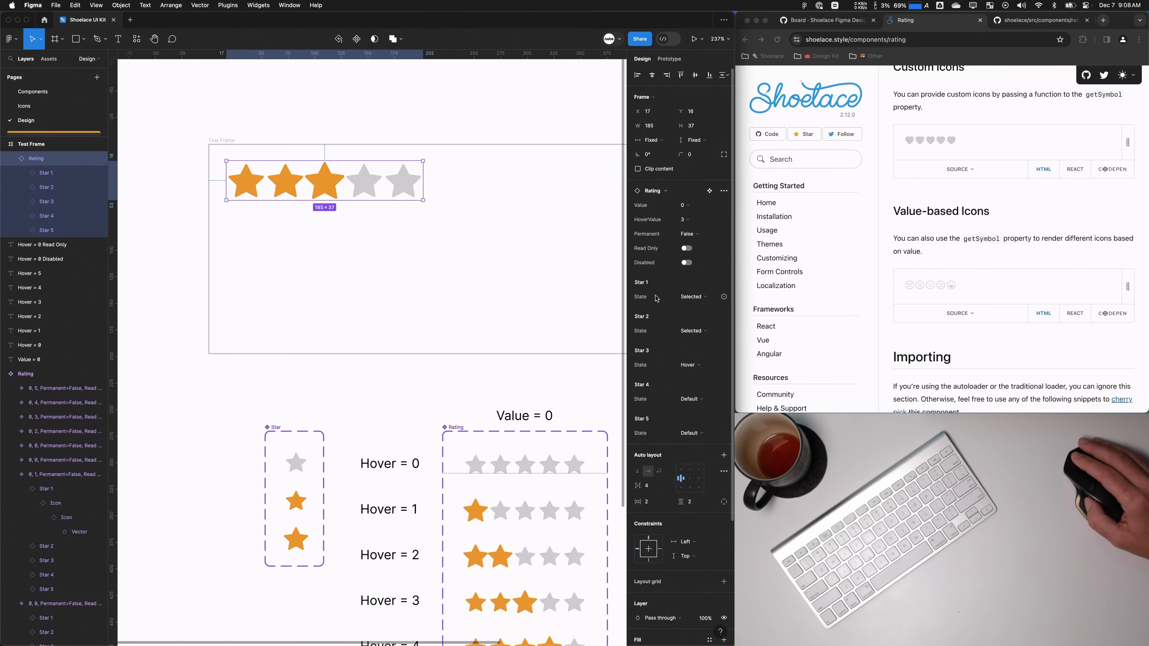
scroll(437, 288, down, 1)
Step: Remove all five exposed nested Star instances from the Rating component set's properties
click(454, 404)
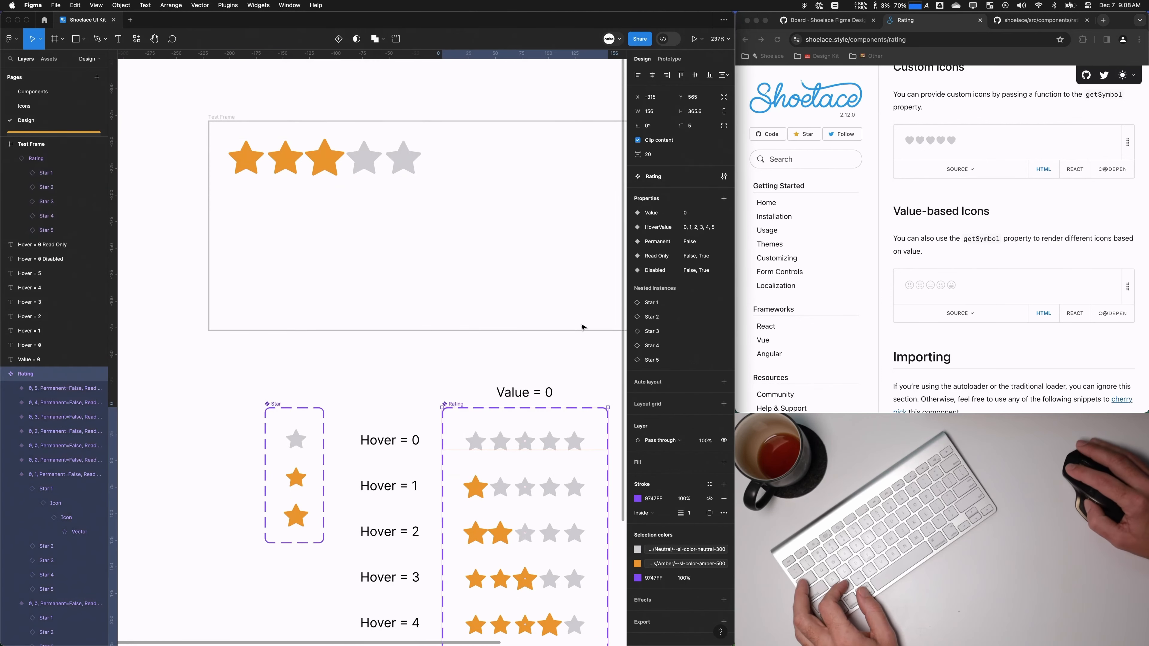
click(723, 303)
click(724, 317)
click(724, 317)
click(723, 317)
click(723, 302)
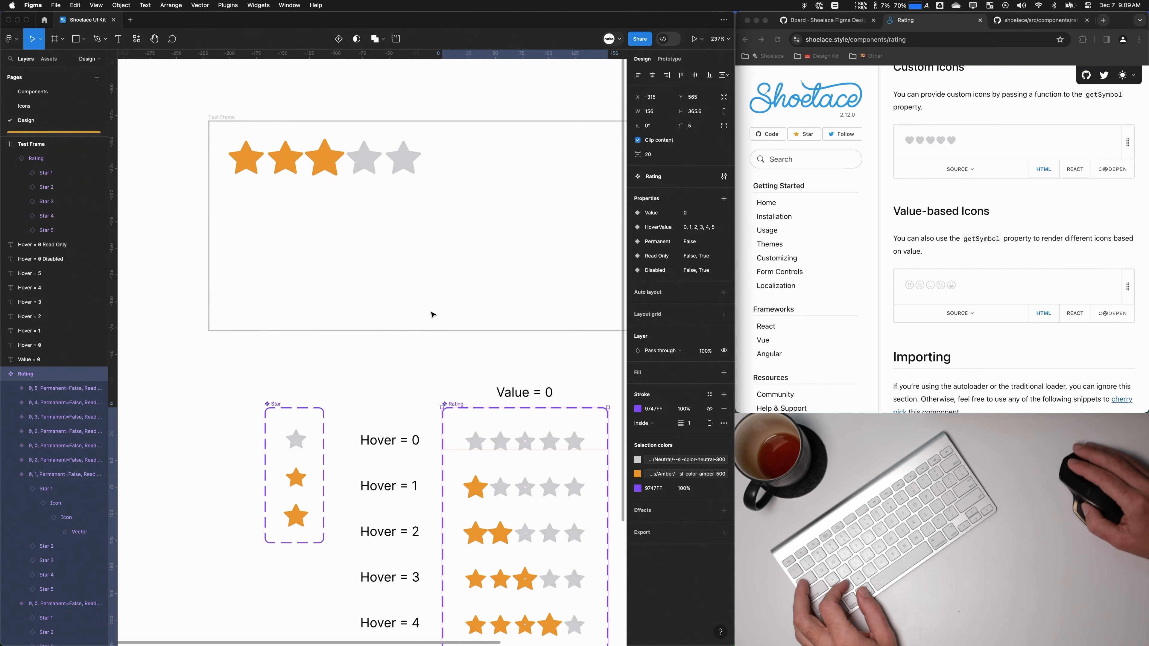
Step: Expose the nested Icon instance's properties on the Star component set
scroll(433, 315, down, 3)
scroll(54, 498, down, 5)
click(45, 621)
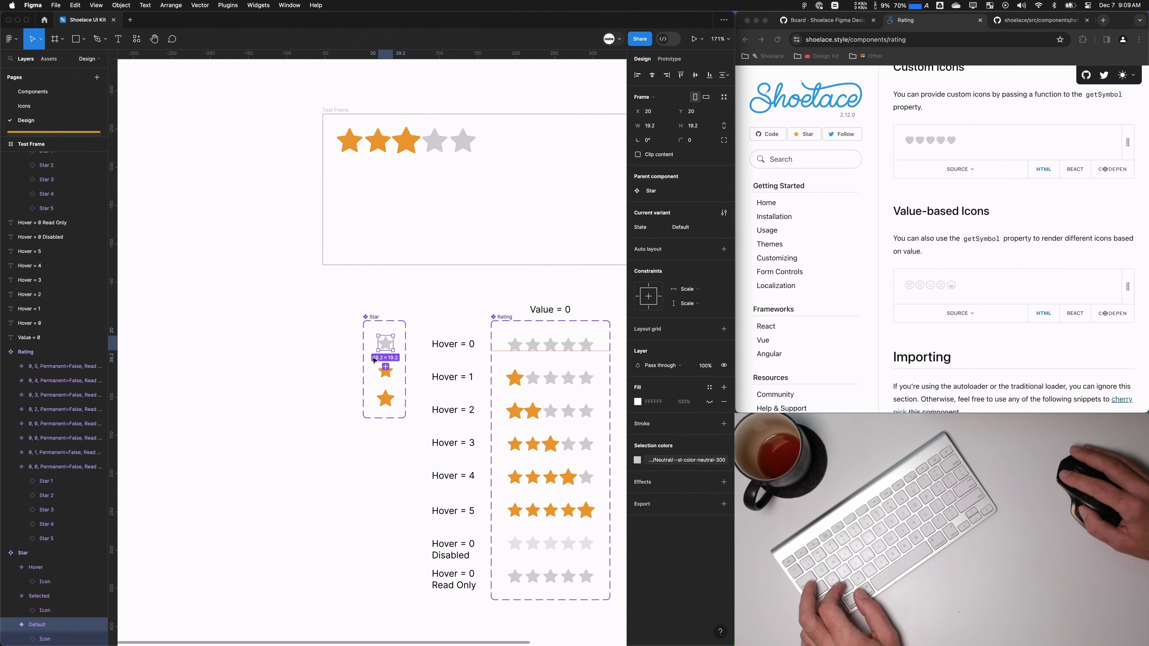
click(23, 552)
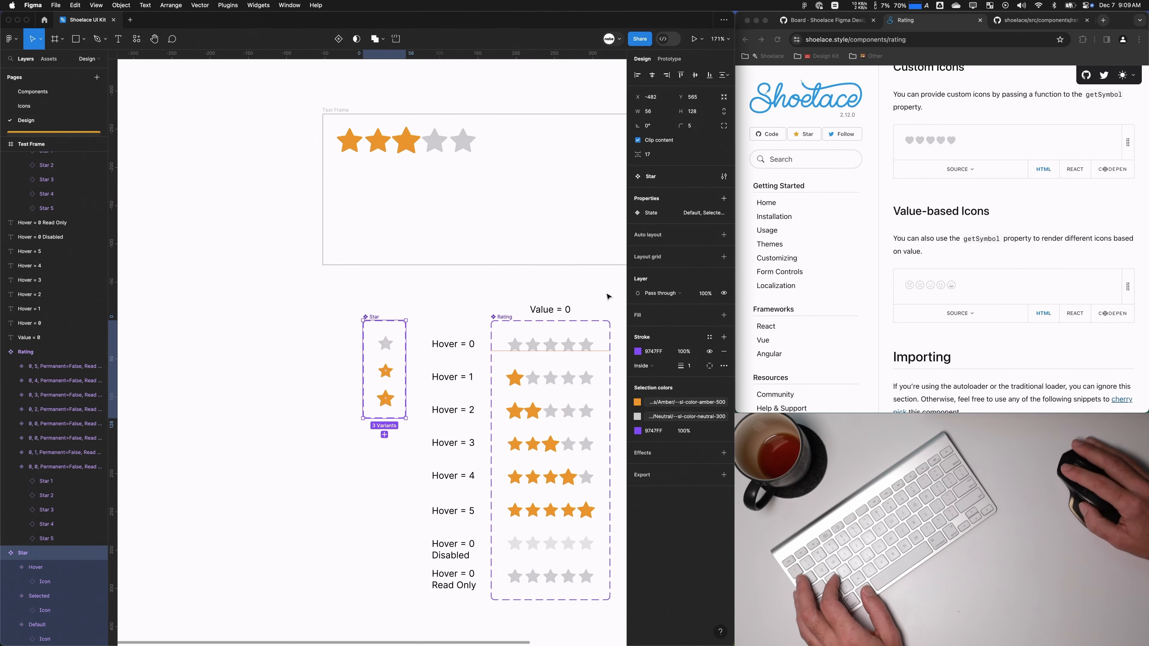
click(724, 198)
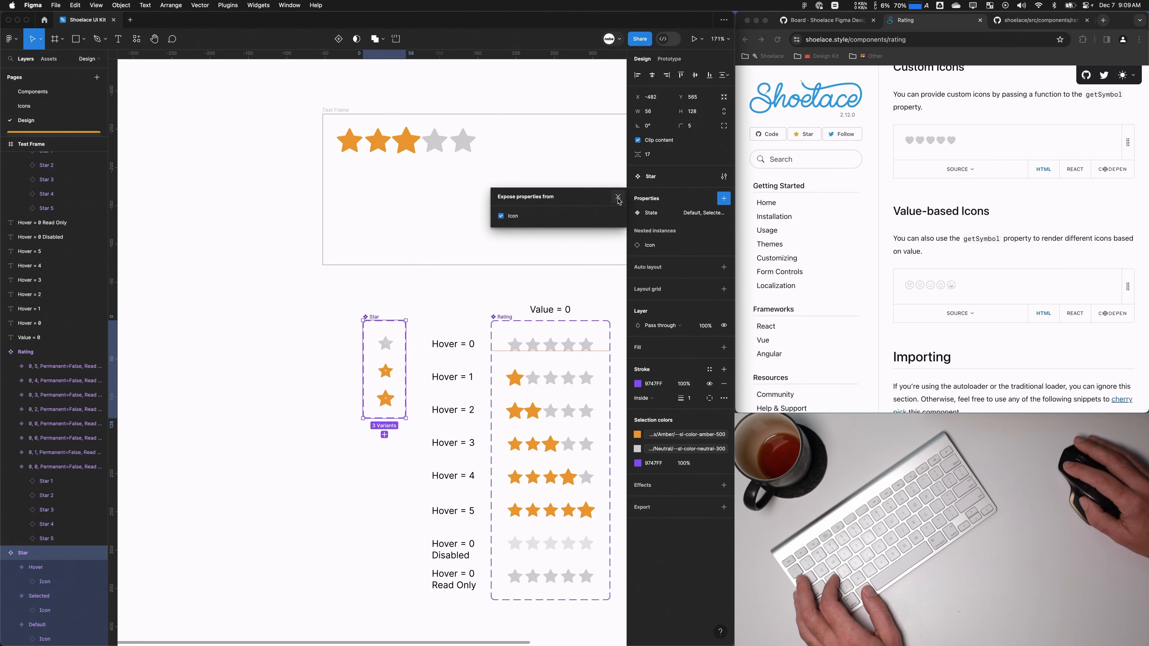
key(Escape)
Step: Expose Star 1 through Star 5 as nested instances on the Rating component set, including their Icon properties
click(505, 317)
click(724, 198)
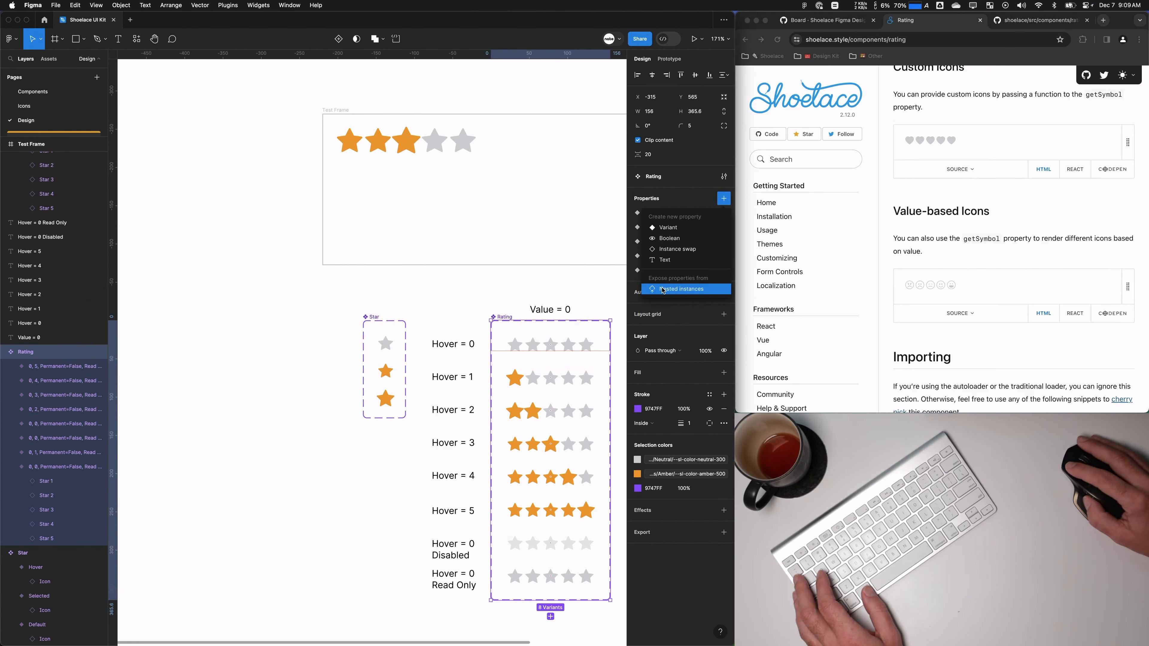
click(678, 289)
click(501, 217)
click(501, 244)
click(501, 274)
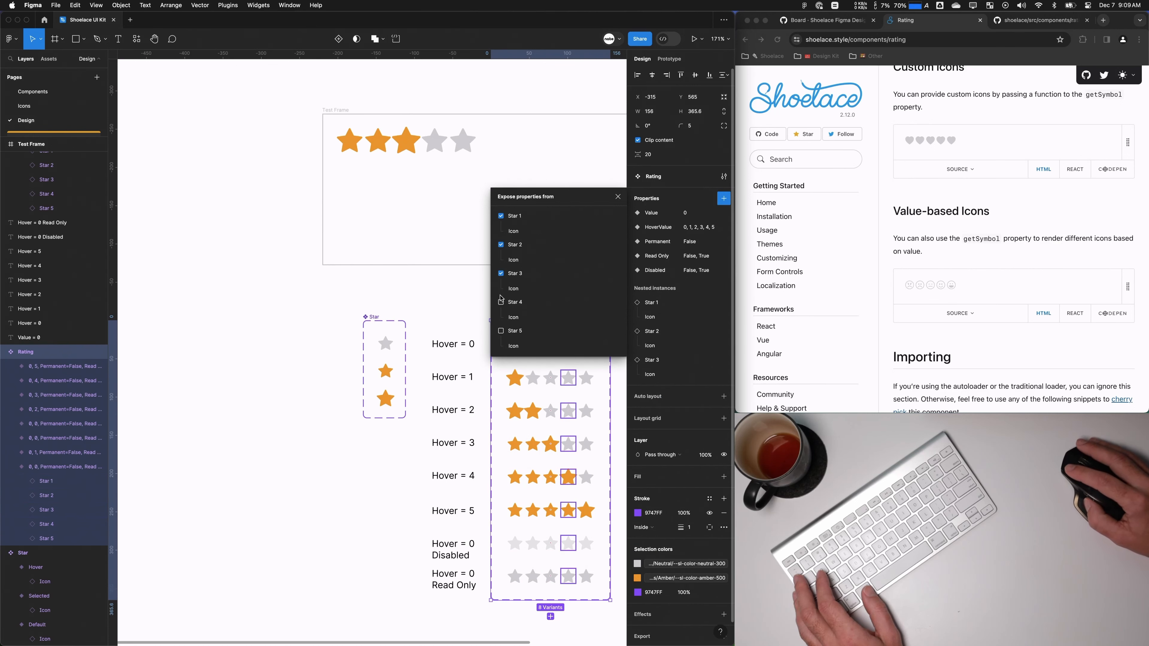
click(501, 301)
click(501, 331)
click(617, 197)
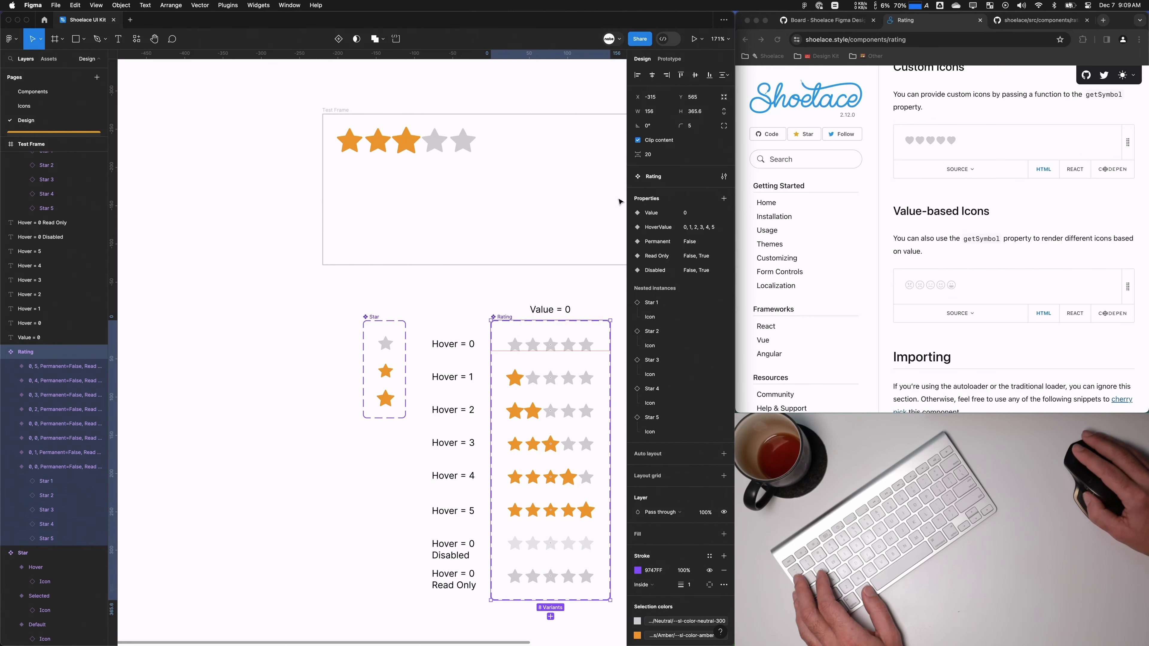
Step: Check the exposed State and Icon properties of the test Rating instance and examine its stars up close
click(399, 132)
scroll(708, 423, down, 5)
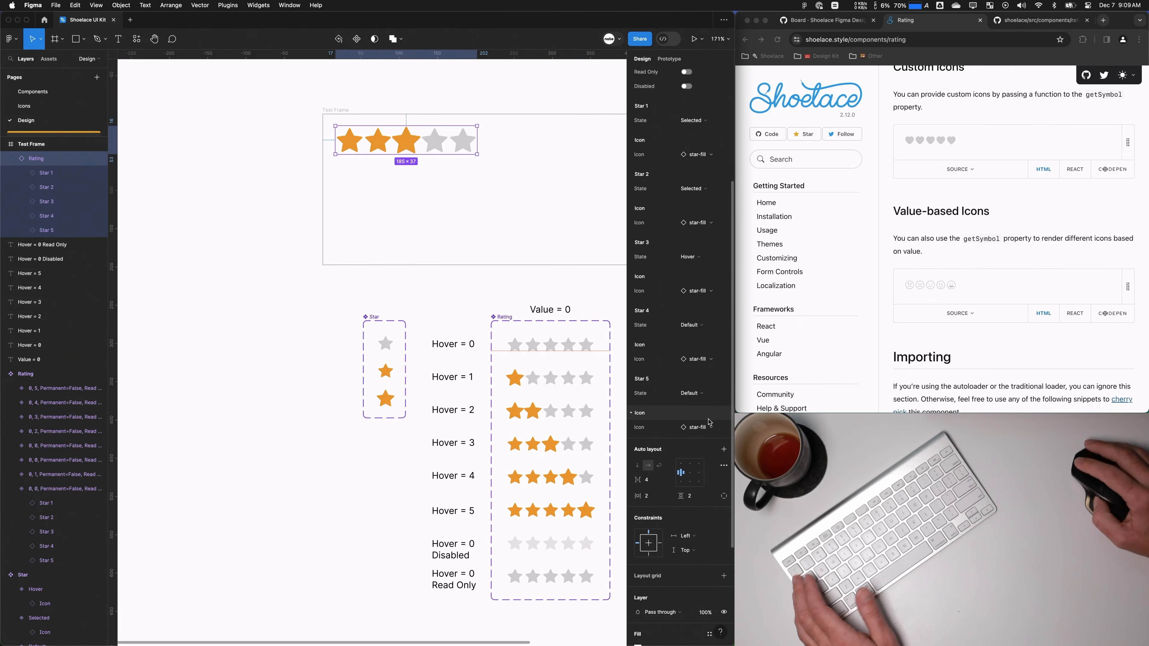
click(712, 425)
drag(518, 187, 499, 208)
click(500, 208)
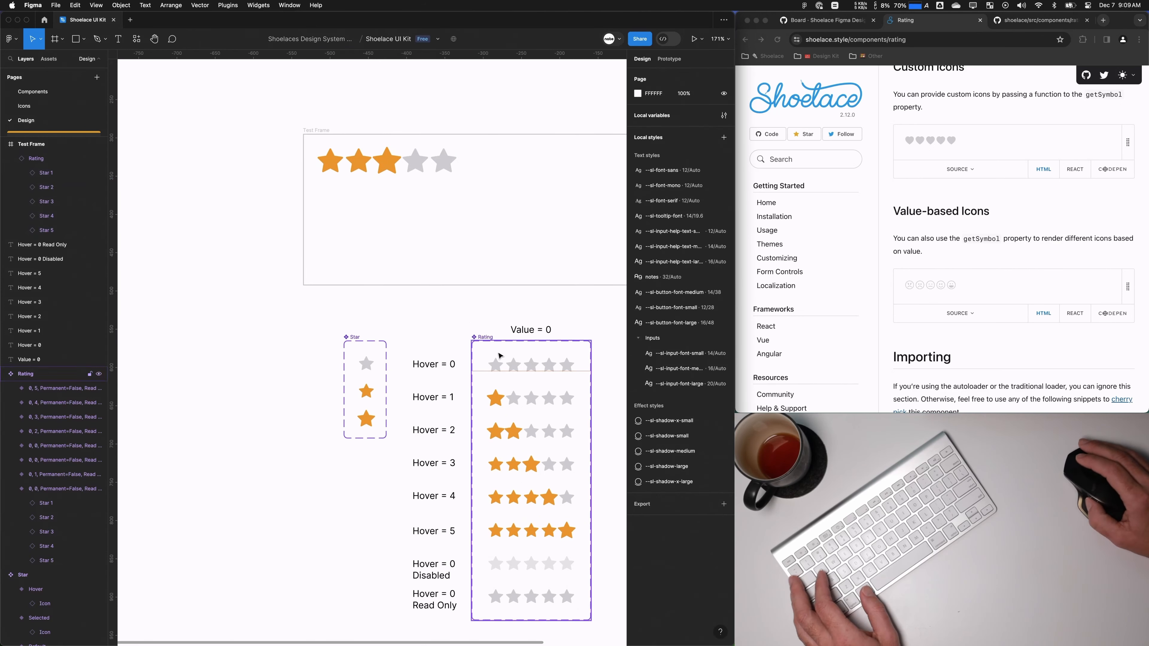
drag(500, 356, 408, 318)
scroll(408, 318, up, 5)
drag(354, 214, 541, 521)
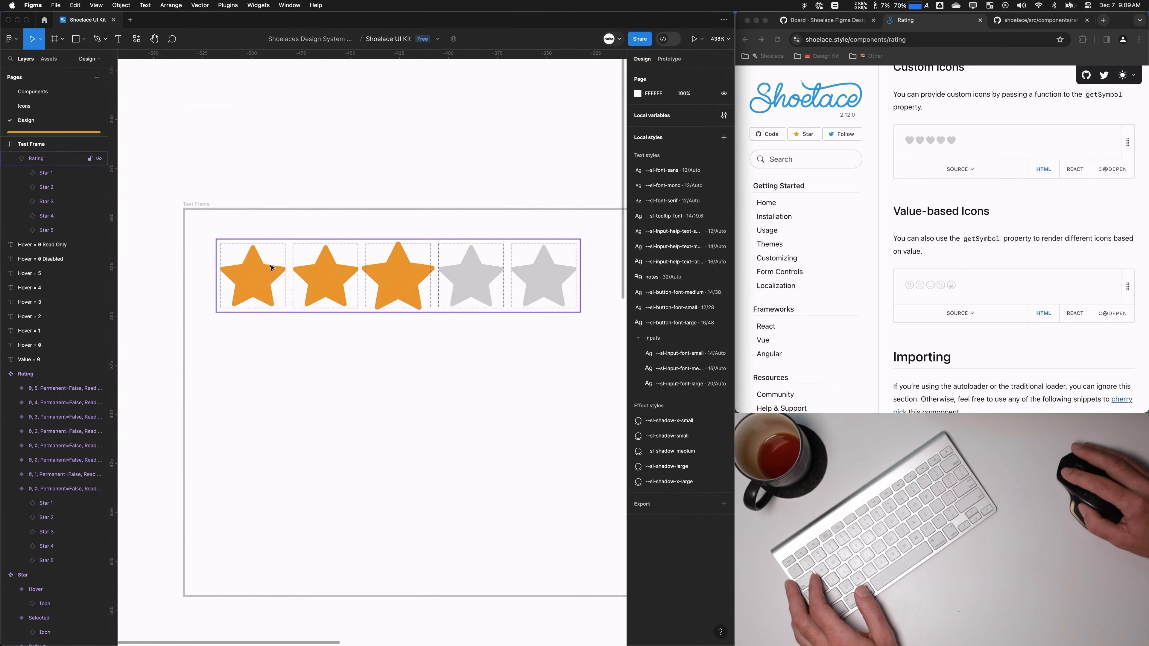
Step: Collapse the property groups of Star 1 through Star 4 and their icons on the test Rating instance
click(272, 267)
click(632, 283)
click(633, 302)
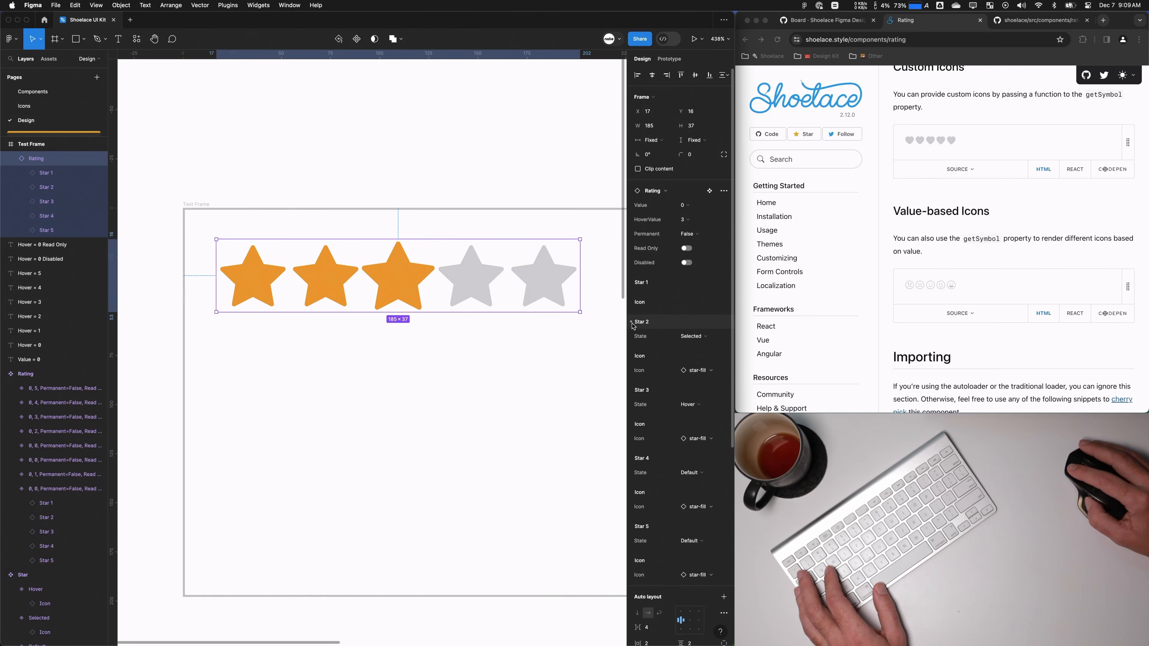
click(633, 322)
click(633, 342)
click(634, 361)
click(632, 381)
click(633, 400)
click(633, 420)
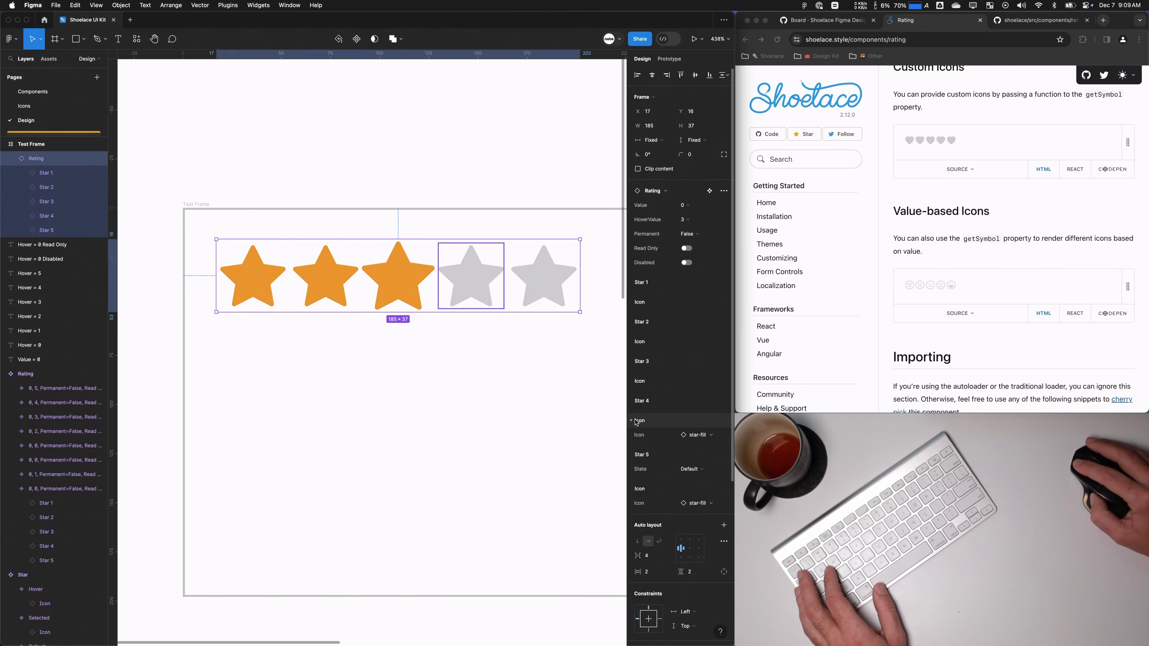
click(633, 440)
Step: Check the variant properties of the Hover = 0 variant and the nested instances exposed on the Rating component set
click(549, 429)
scroll(531, 419, down, 4)
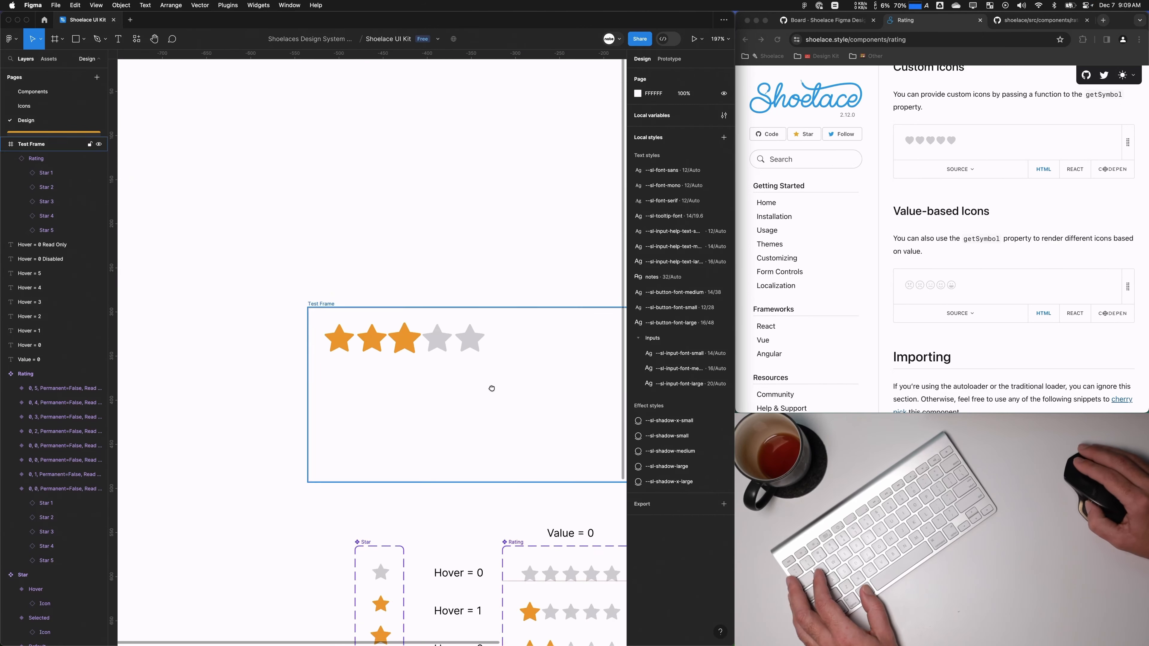
drag(489, 387, 356, 260)
scroll(362, 266, down, 3)
click(394, 313)
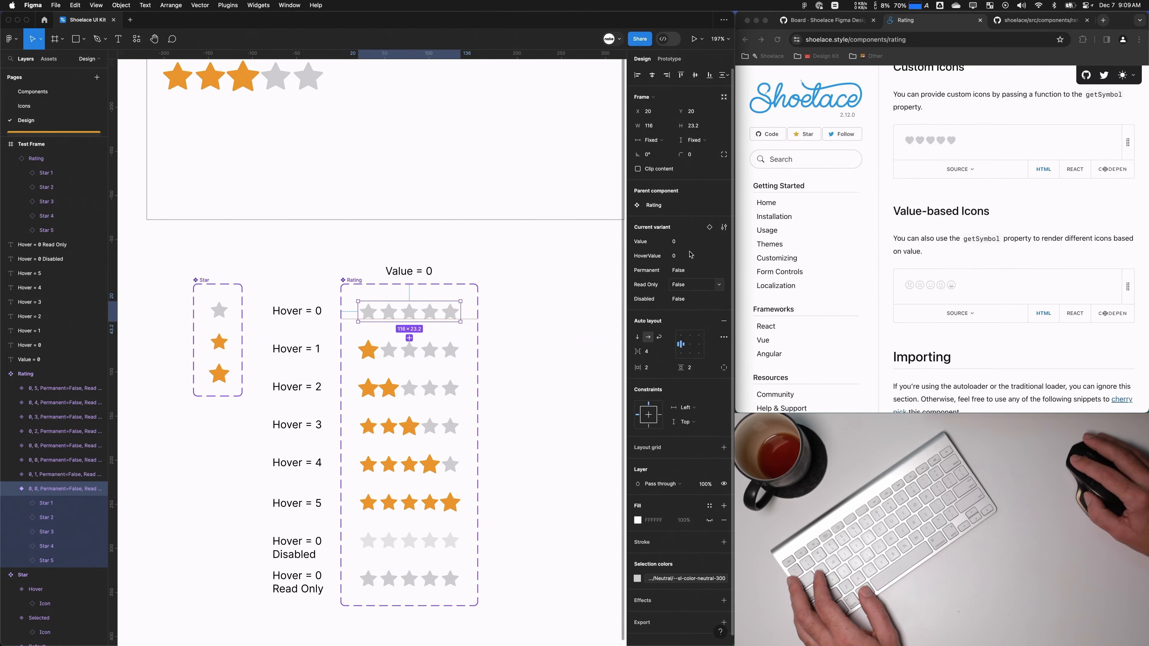
click(351, 282)
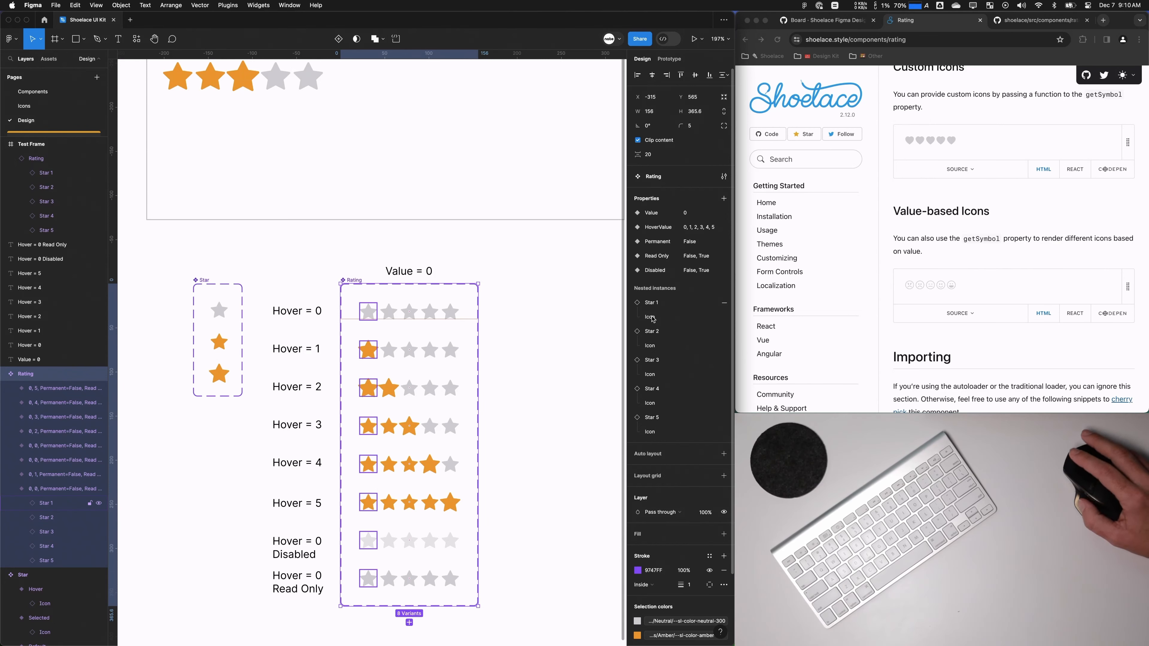
drag(346, 163, 394, 184)
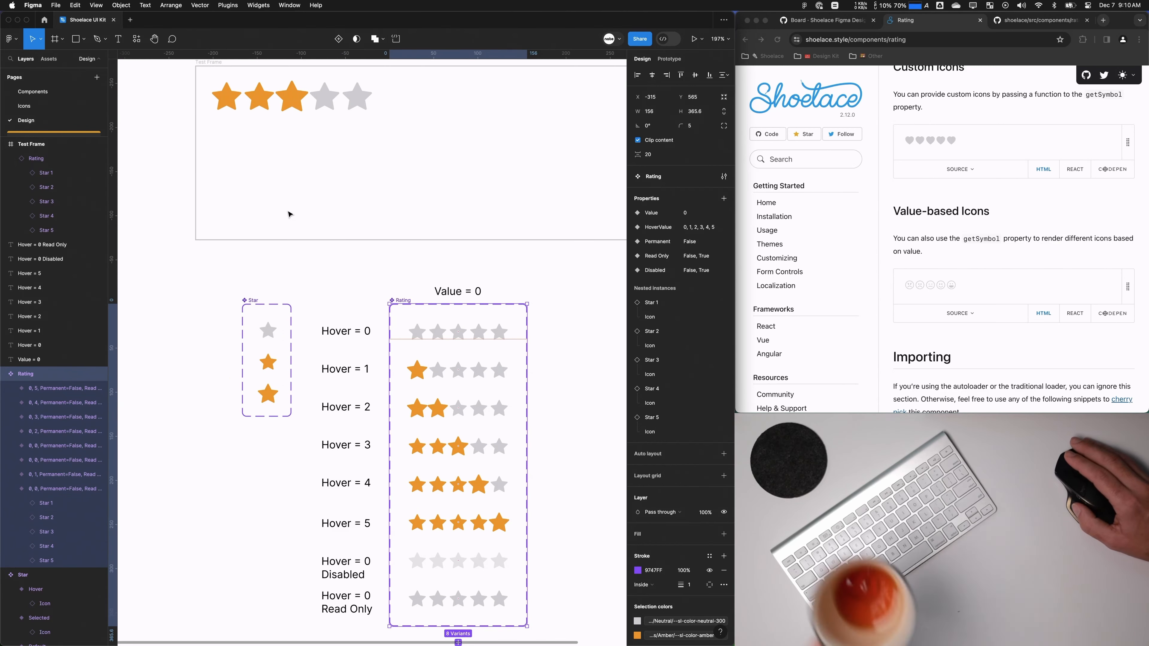
Step: Widen the layer list and rename the icon layer inside Star 5 as "Value 5 Icon" across all Rating variants
drag(108, 261, 174, 262)
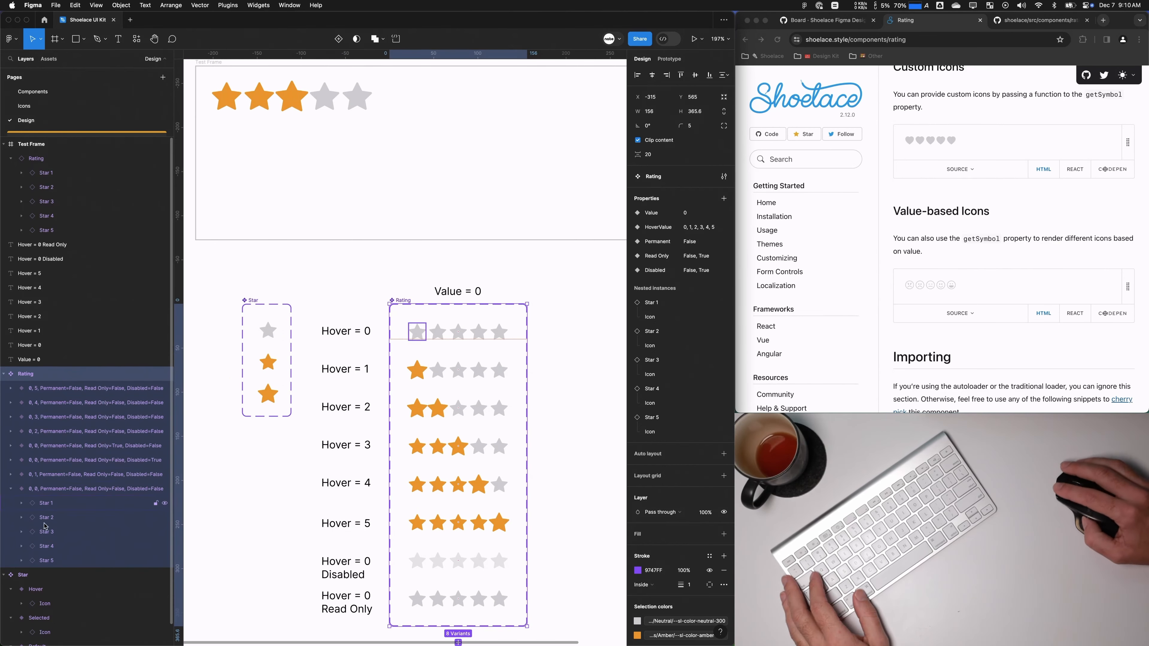
click(54, 560)
key(super+alt+a)
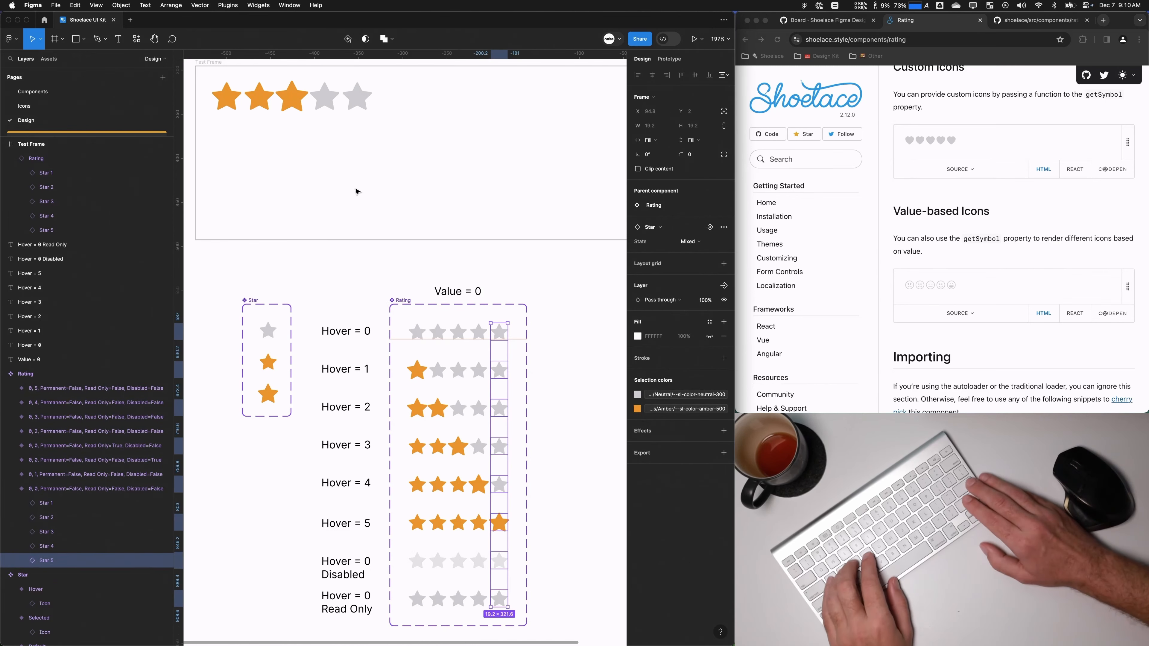
key(Return)
key(super+r)
text(Star)
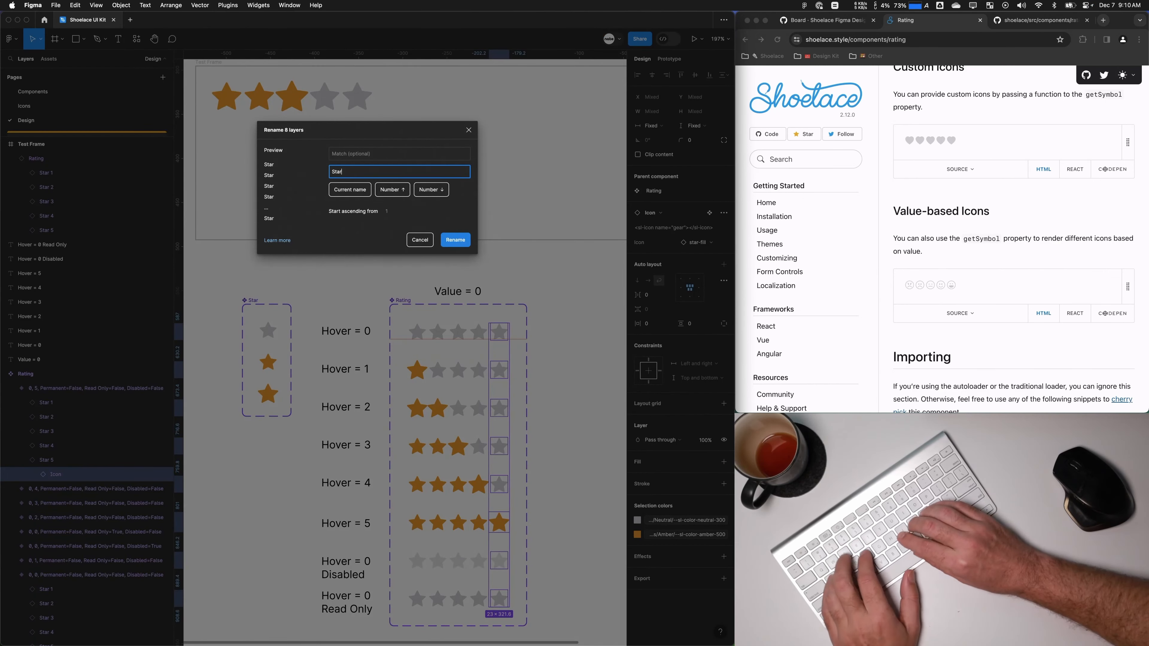
text( 5 Icon)
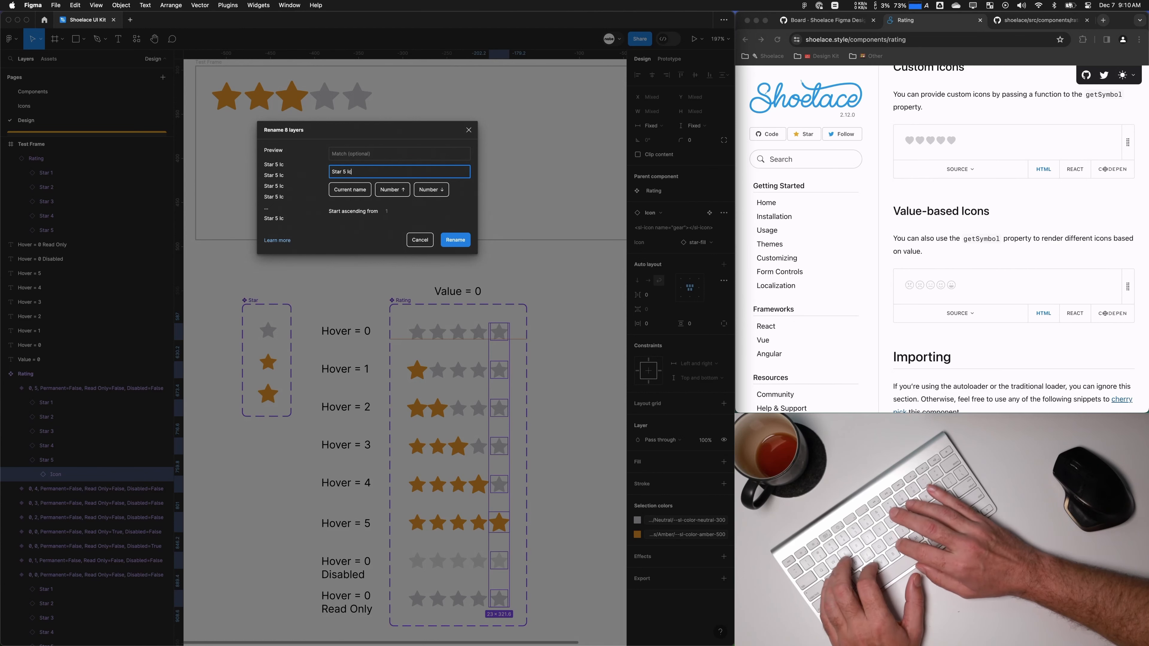
key(Left)
key(Left)
key(Left)
key(Left)
key(Left)
key(Left)
key(Left)
key(BackSpace)
key(BackSpace)
key(BackSpace)
key(BackSpace)
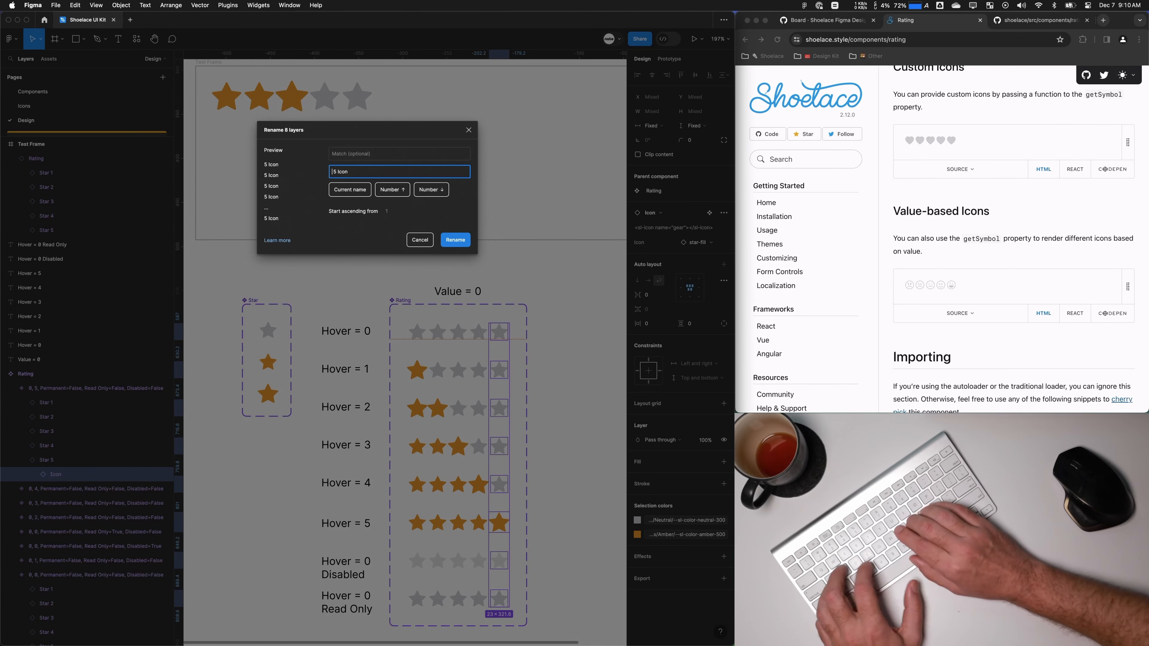
text(Value)
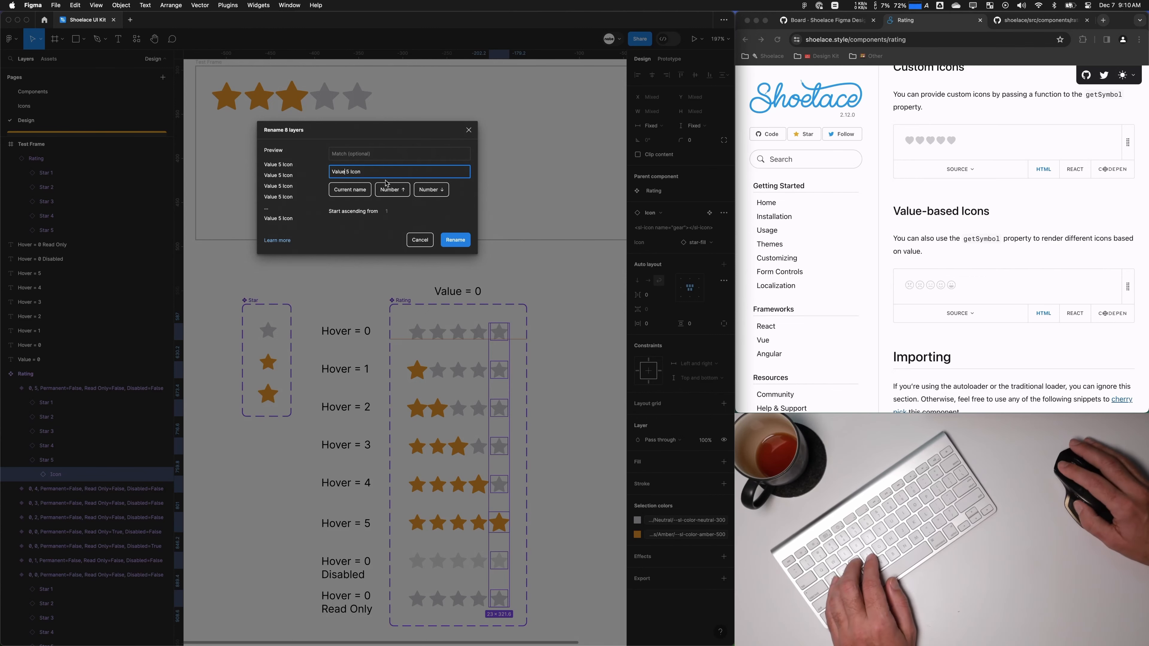
click(455, 240)
Step: Rename the icon layer inside Star 4 as "Value 4 Icon" across all Rating variants
click(478, 333)
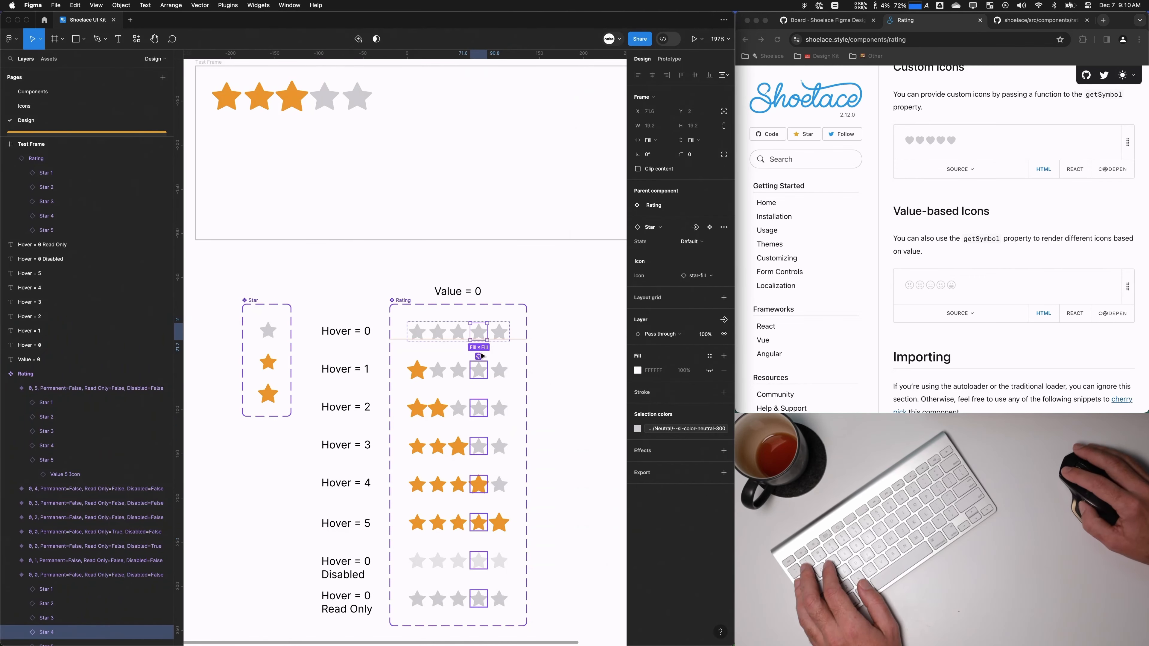
key(alt+super+a)
key(Return)
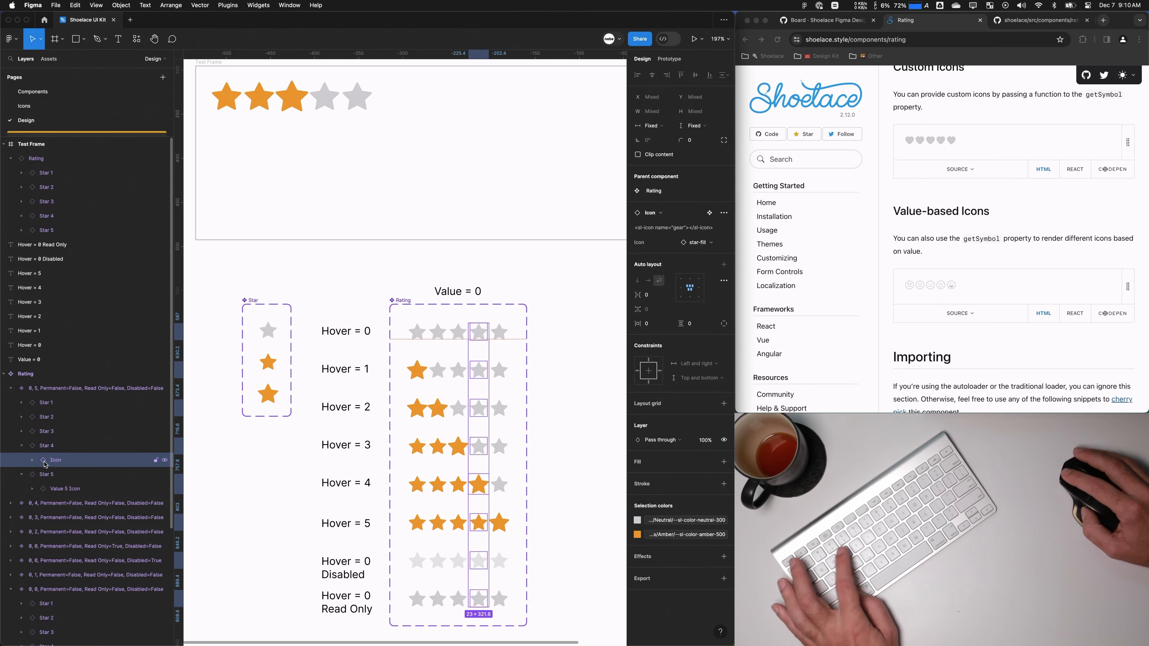
key(super+r)
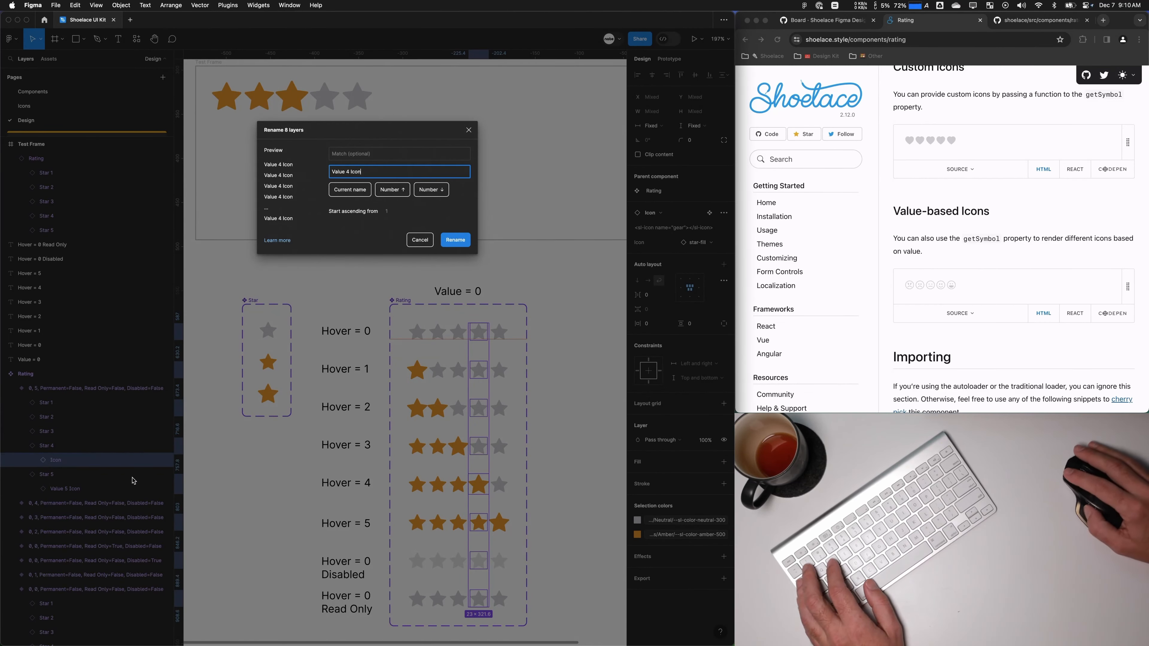
click(460, 238)
Step: Rename the icon layer inside Star 3 as "Value 3 Icon" across all Rating variants
click(458, 334)
click(458, 356)
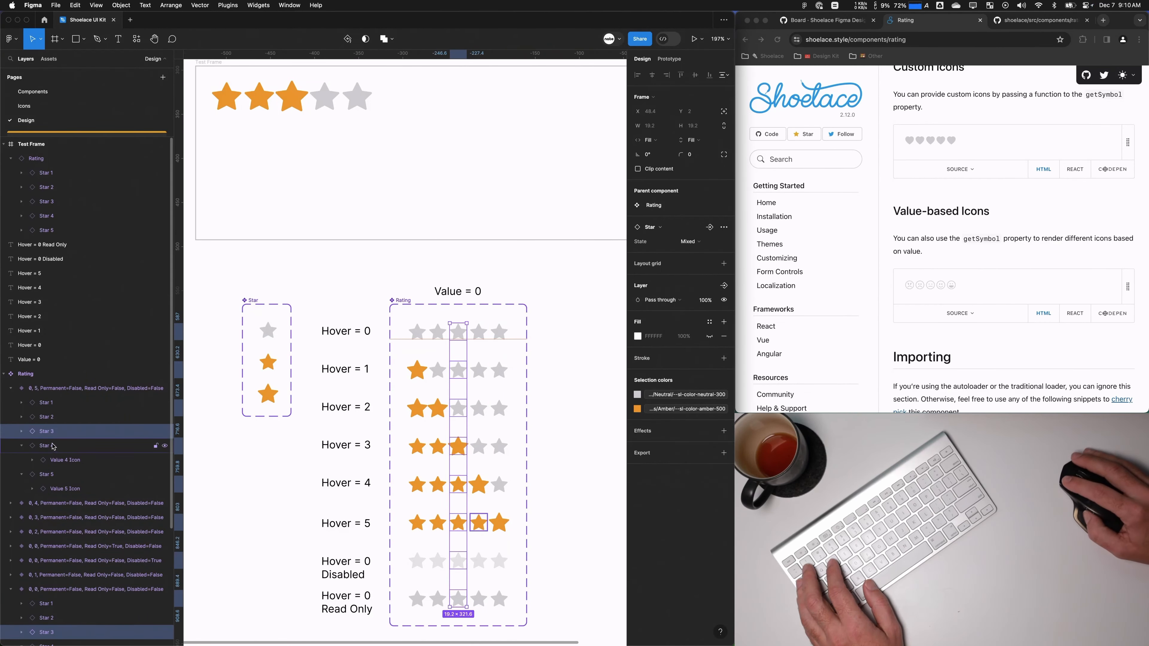
key(Return)
key(super+r)
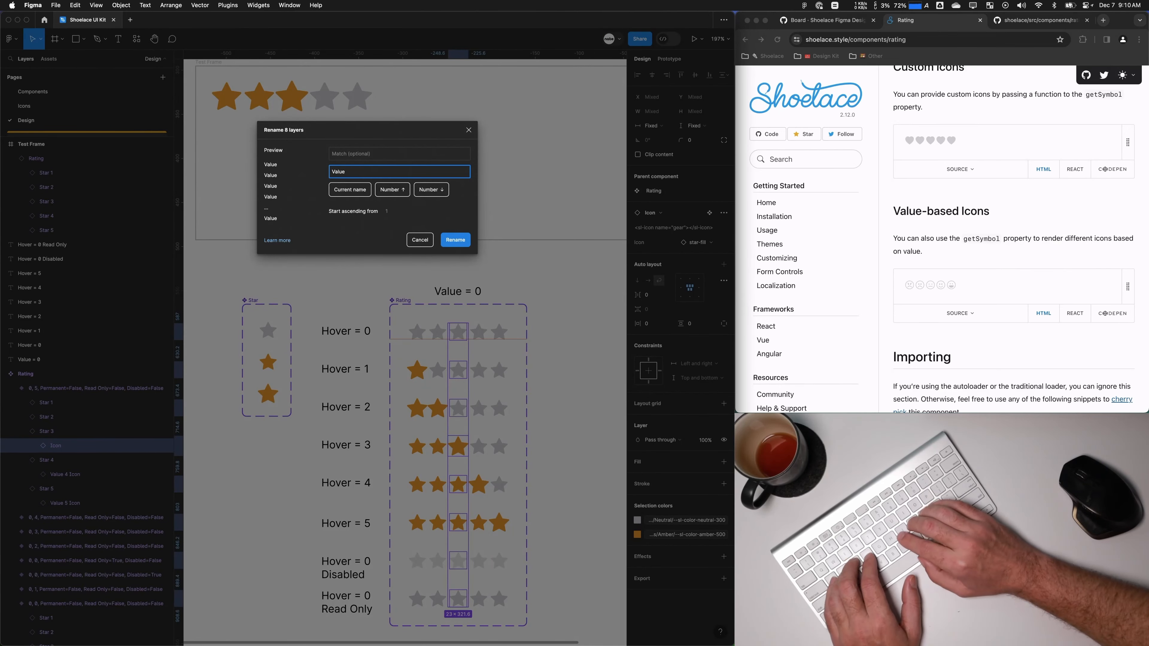
key(Return)
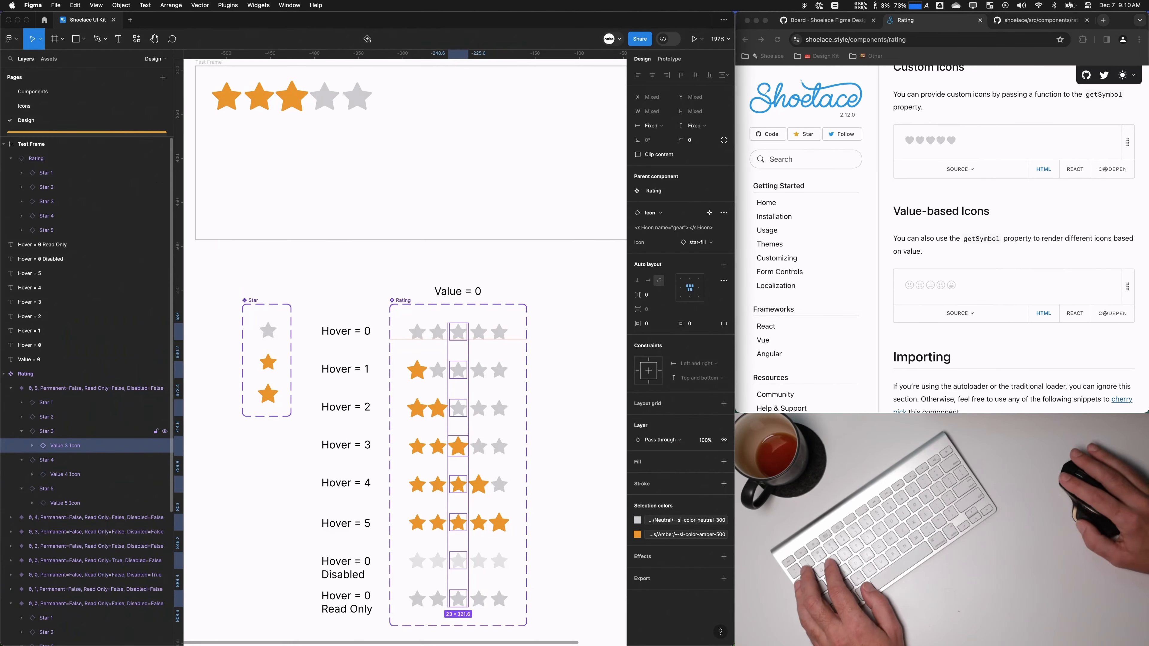
Step: Rename the icon layer inside Star 2 as "Value 2 Icon" across all Rating variants
click(45, 417)
key(Return)
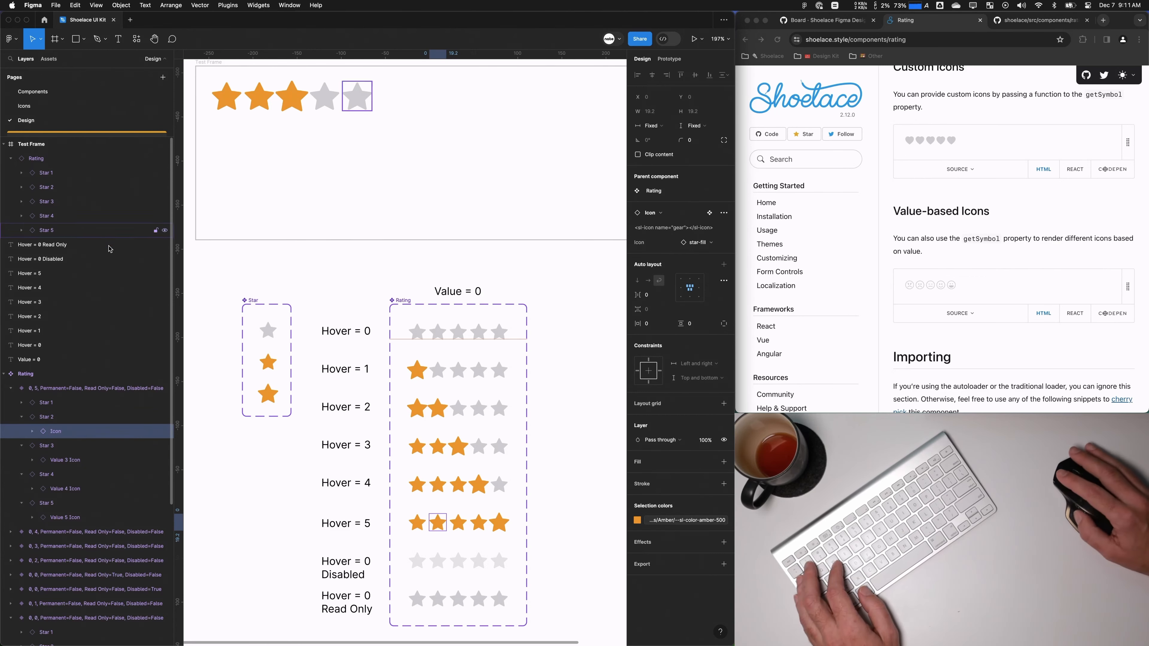
click(70, 416)
key(super+alt+a)
key(super+r)
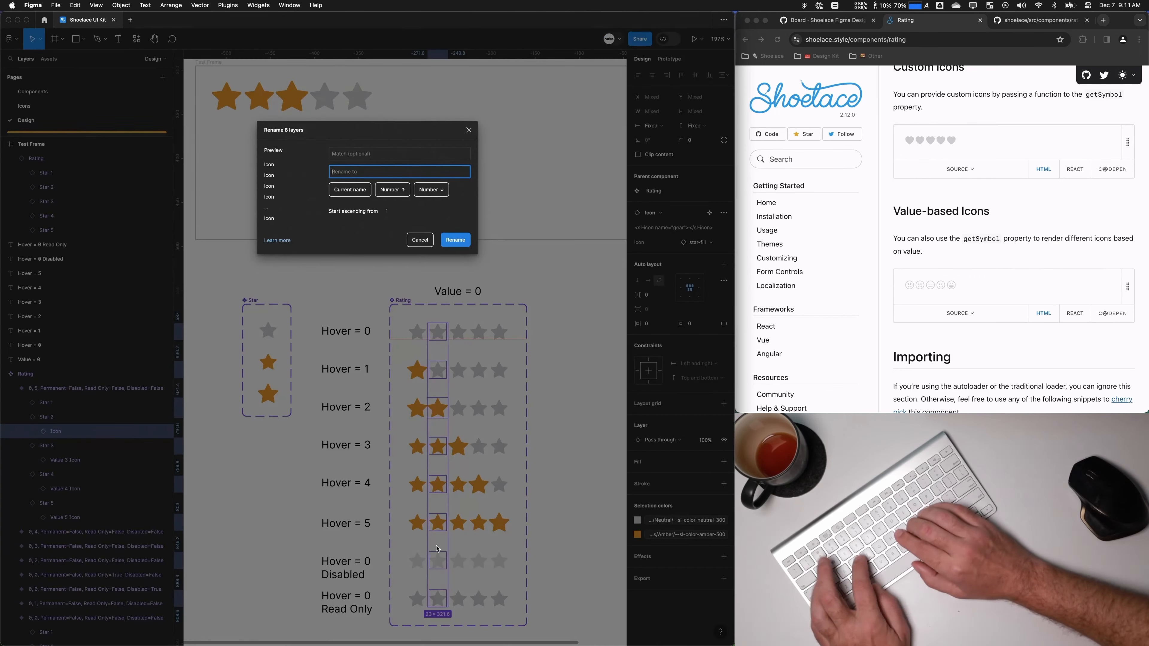
text(Value 2 Icon)
key(Return)
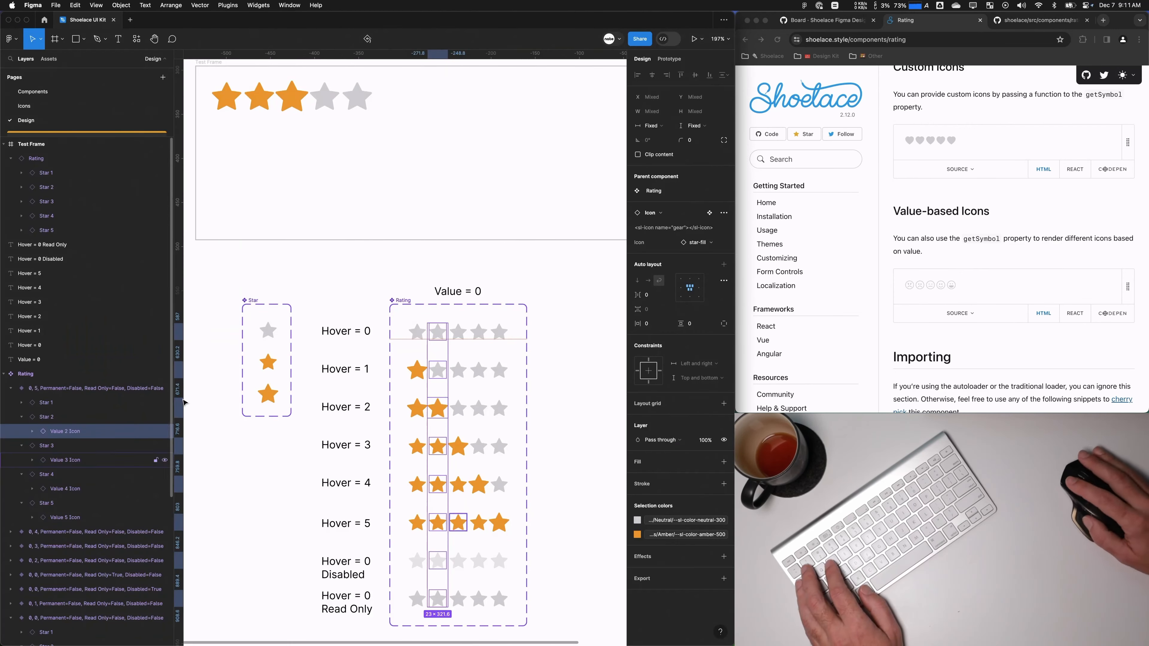
Step: Rename the Star 1 instances themselves as "Value 1 Icon" across all Rating variants
click(421, 333)
key(super+alt+a)
key(super+r)
text(V)
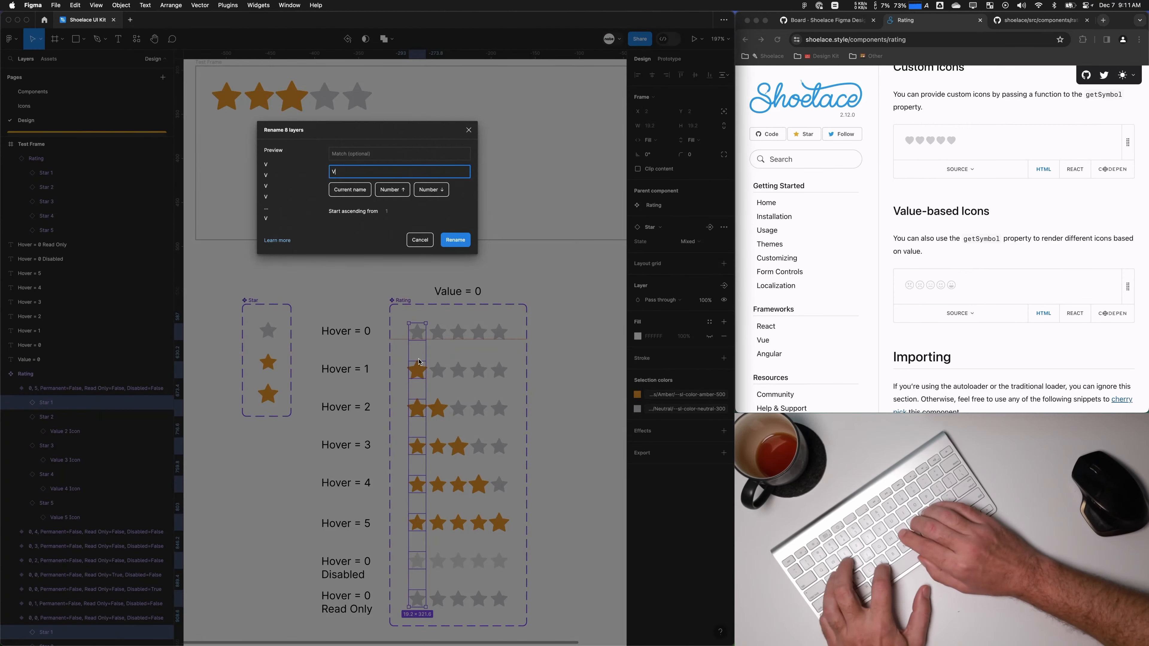
key(Return)
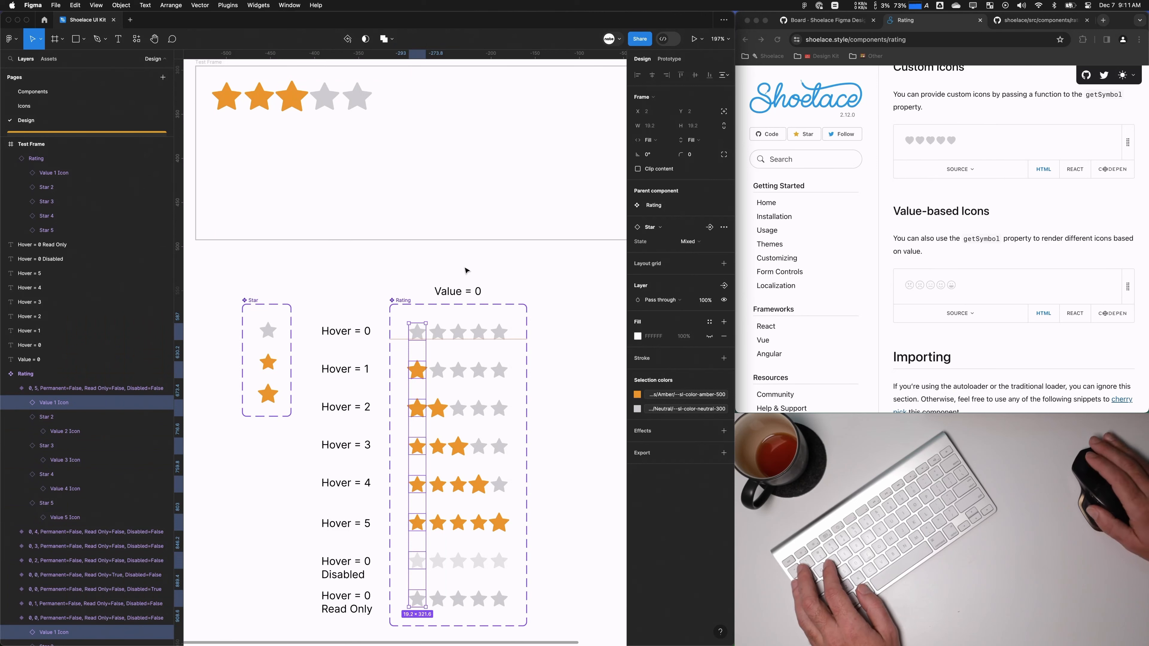
Step: Rename the first star instance as "Value 1" across all Rating variants
drag(442, 204, 454, 223)
click(453, 223)
double_click(434, 353)
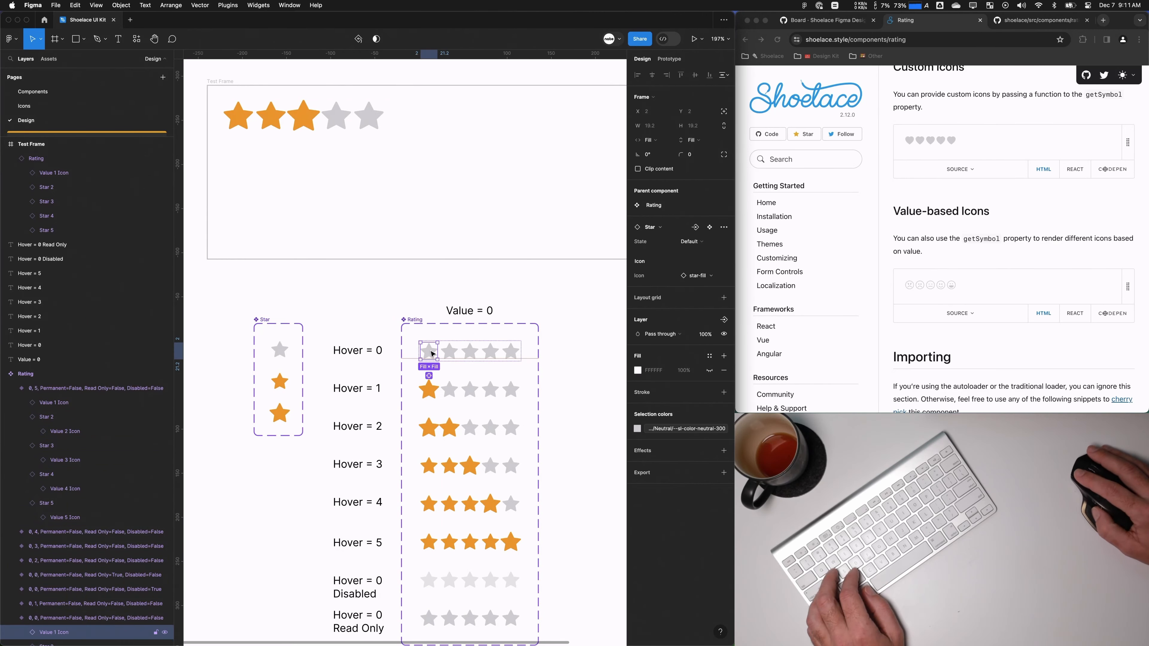
key(super+alt+a)
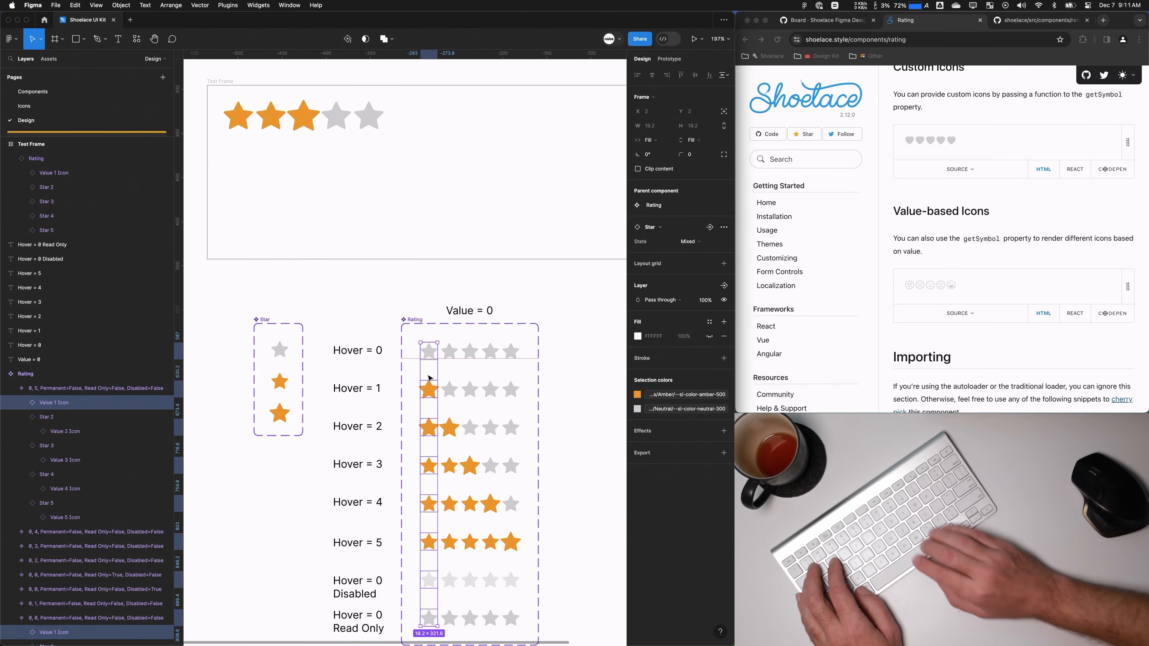
key(super+r)
text(Value 1)
key(Return)
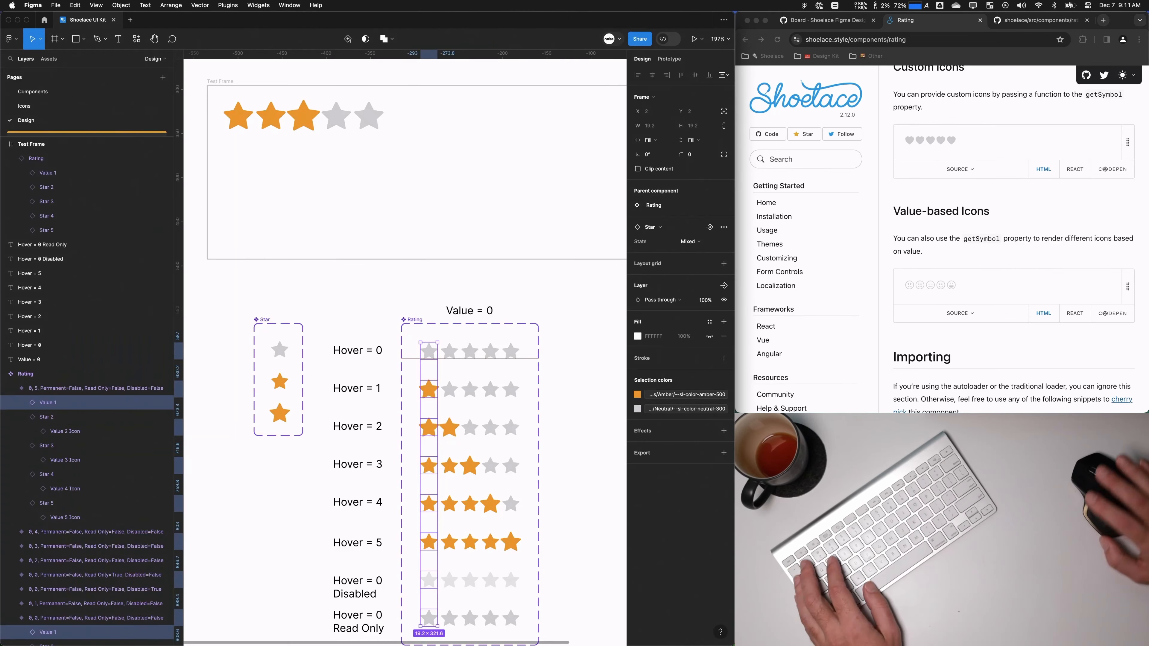
Step: Rename the icon layer nested inside Value 1 as "Value 1 Icon" across all Rating variants
key(Return)
key(super+r)
text(Value 1 Ico)
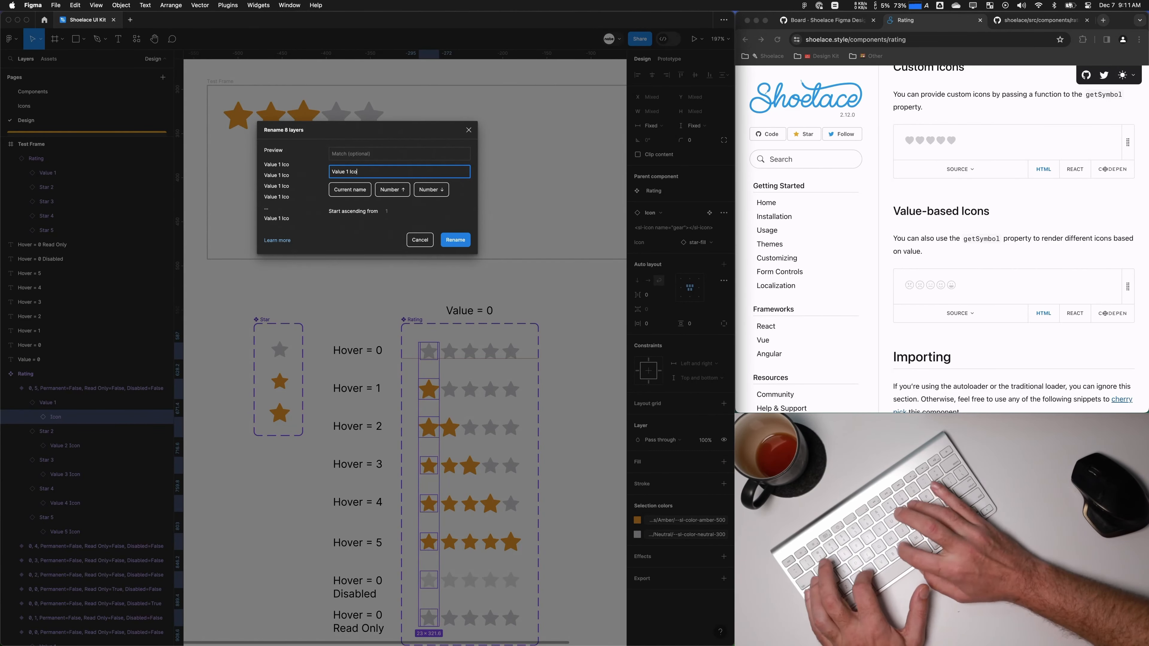
text(n)
key(Return)
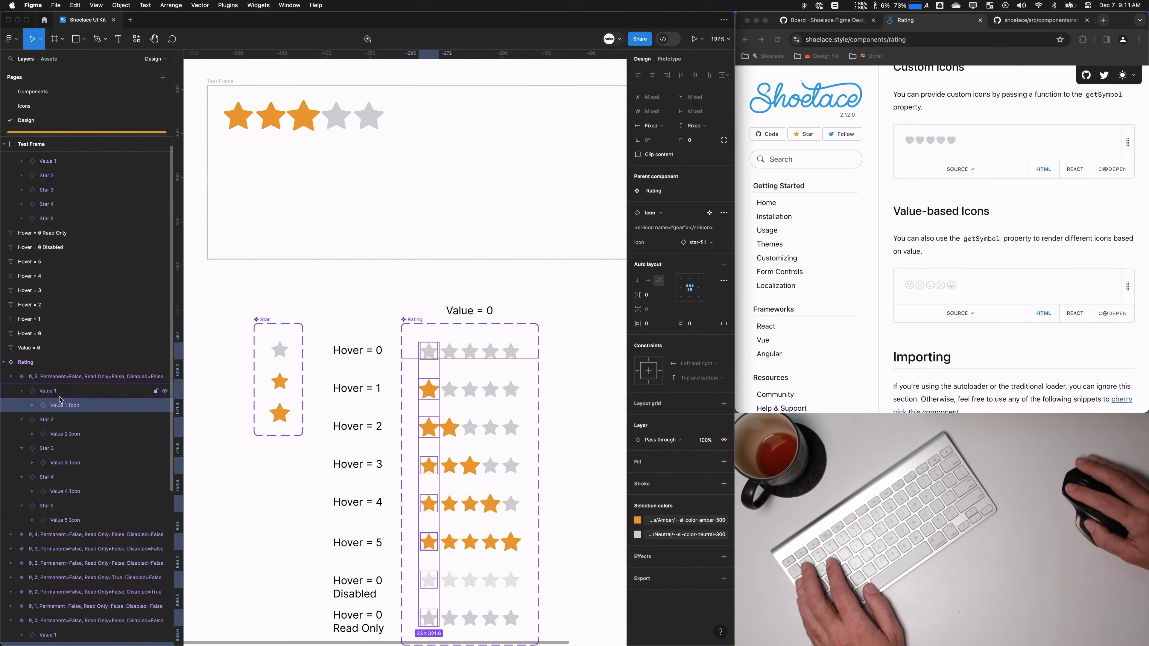
Step: Rename the Star 2 instances as "Value 2" across all Rating variants
click(449, 542)
key(f)
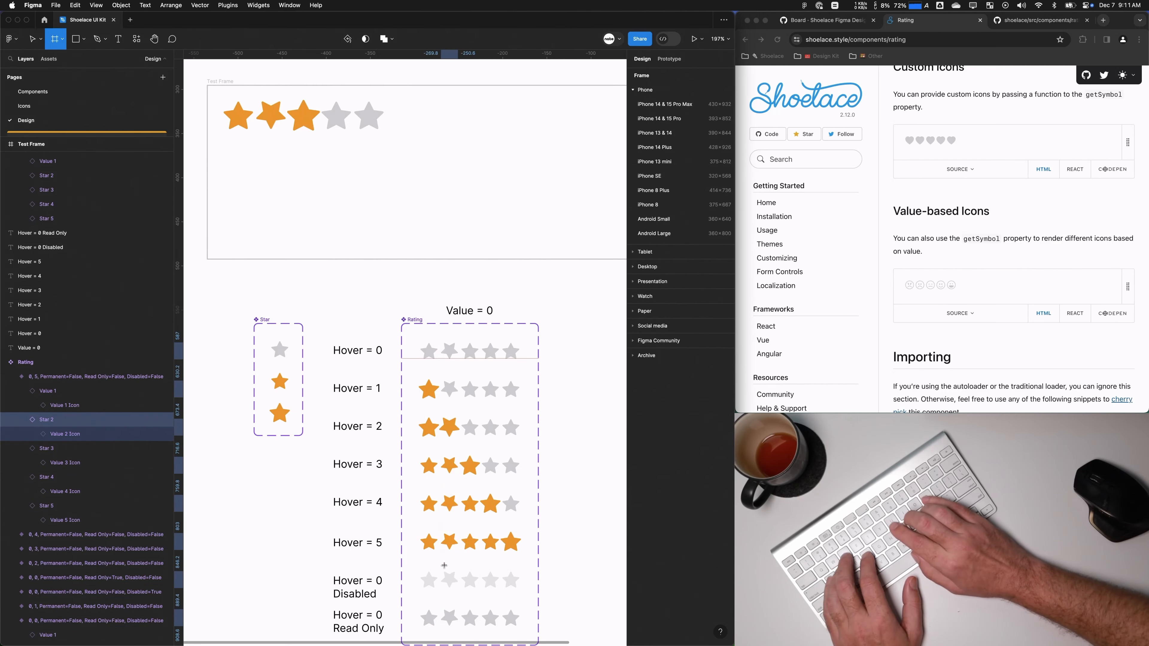
key(Escape)
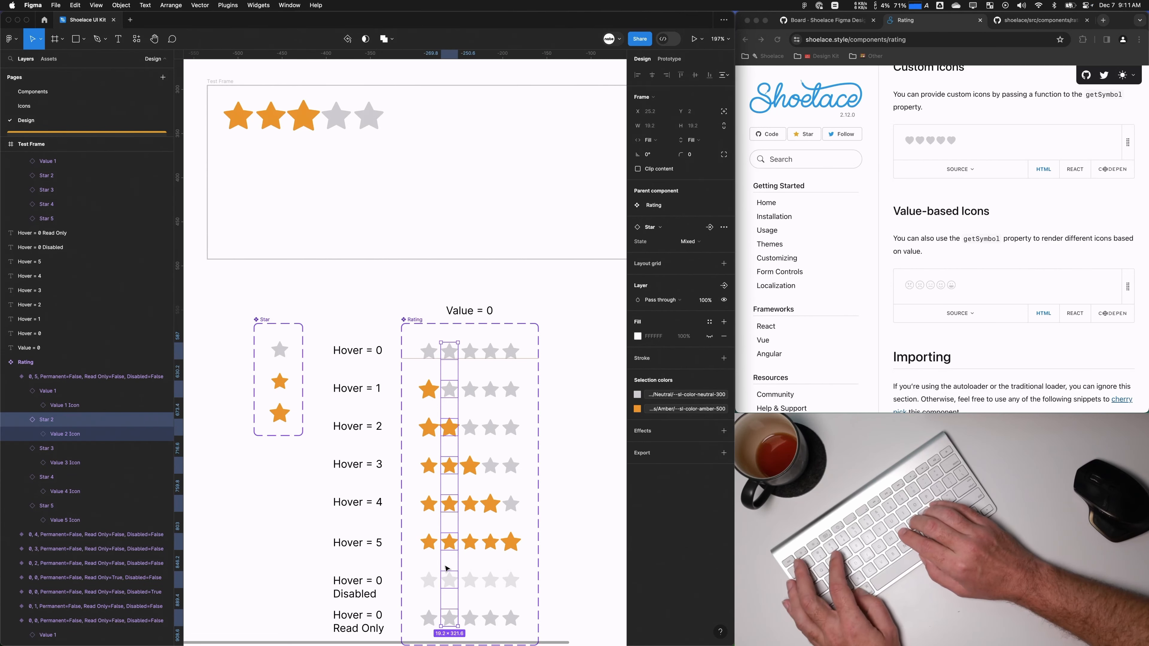
key(super+r)
text(V)
key(Return)
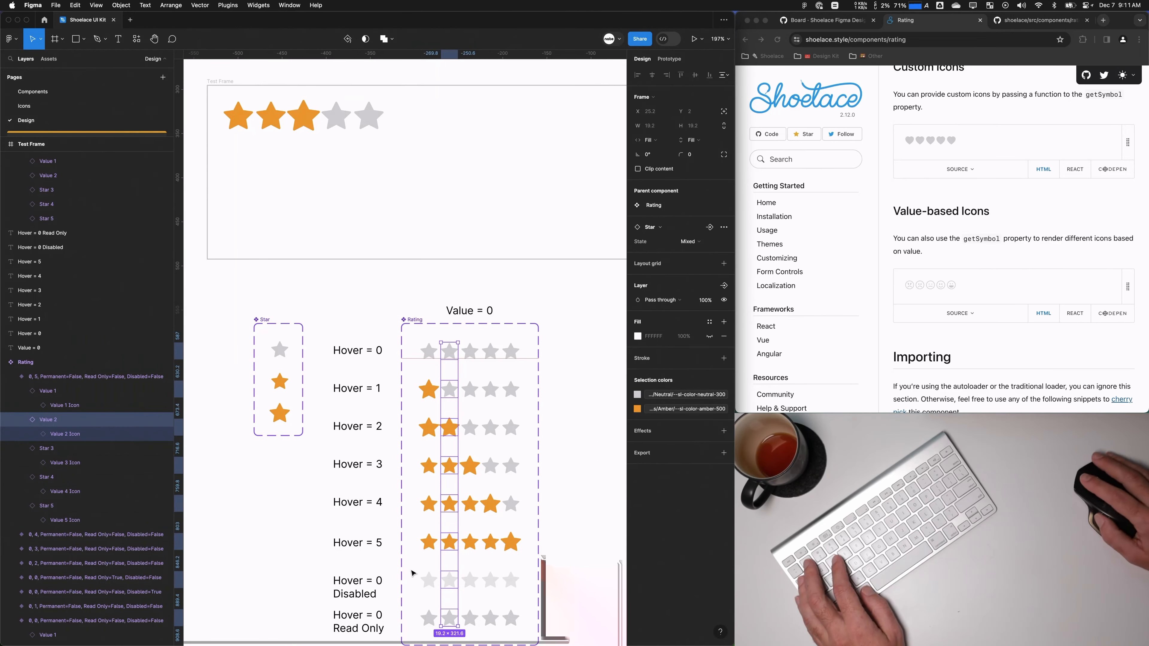
Step: Rename the Star 3 instances as "Value 3" across all Rating variants
click(474, 353)
key(super+alt+a)
key(super+r)
text(Value 3)
key(Return)
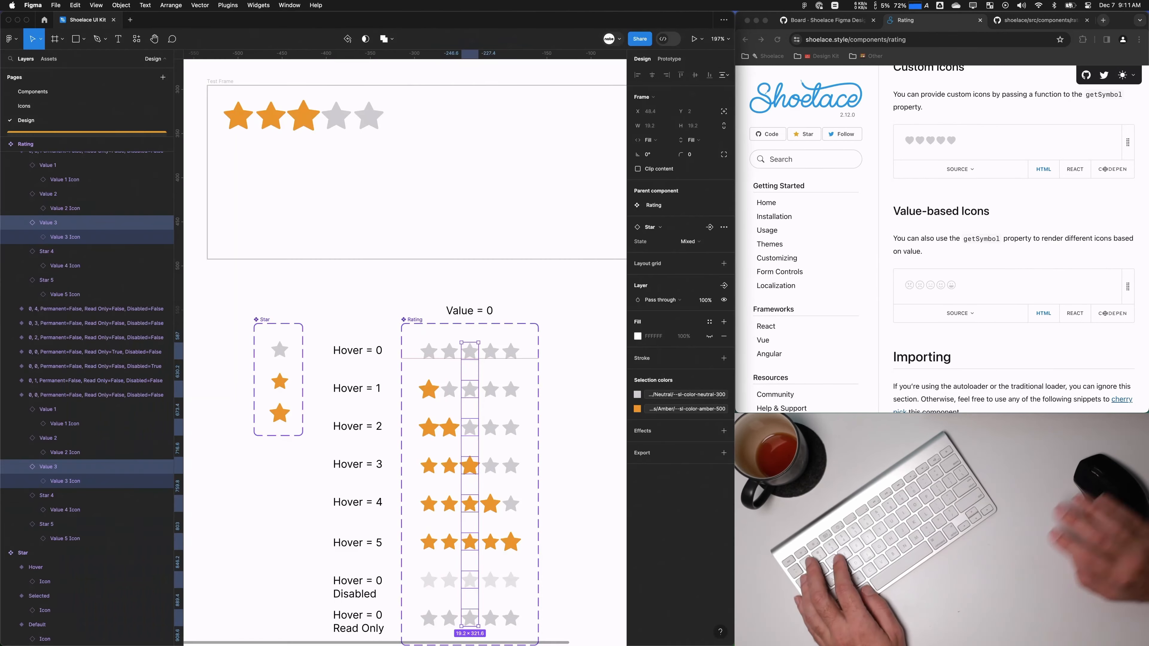
Step: Rename the Star 4 instances as "Value 4" across all Rating variants
click(491, 355)
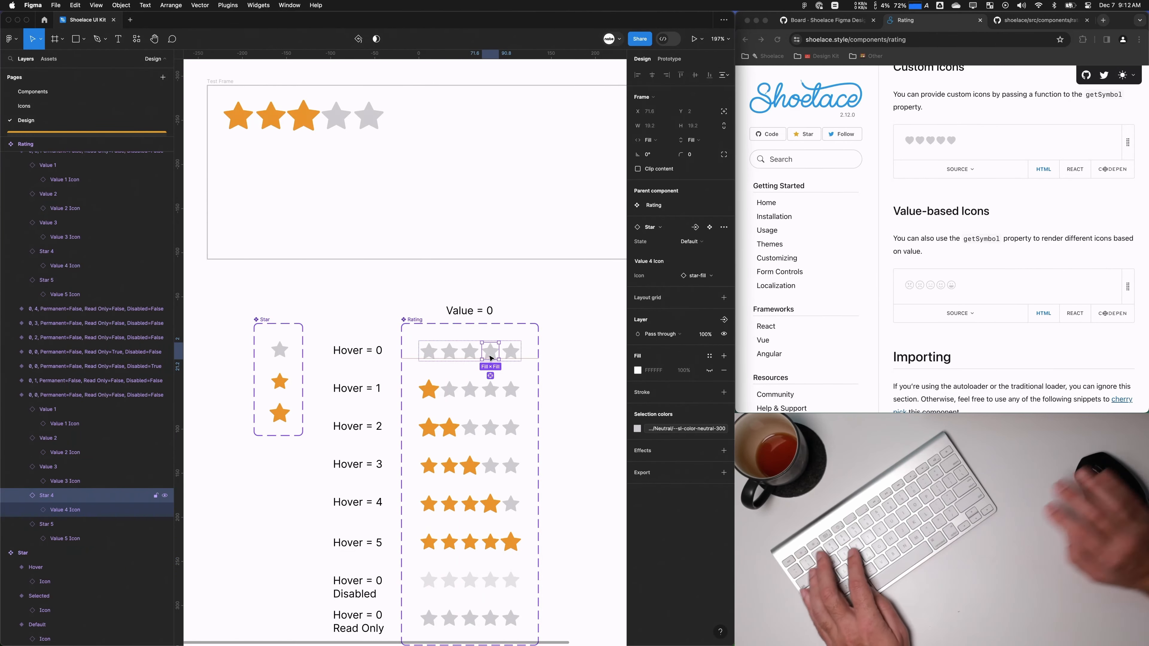
click(491, 376)
key(super+r)
text(Value 4)
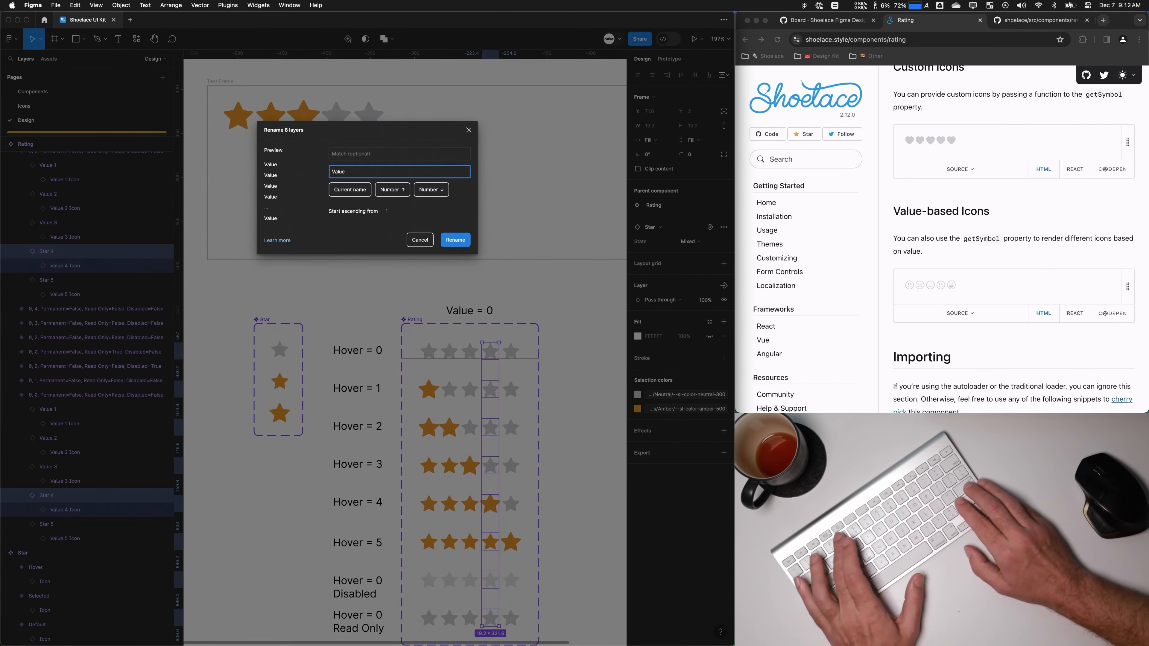
key(Return)
Step: Rename the Star 5 instances as "Value 5" across all Rating variants
click(511, 353)
key(alt+super+a)
key(super+r)
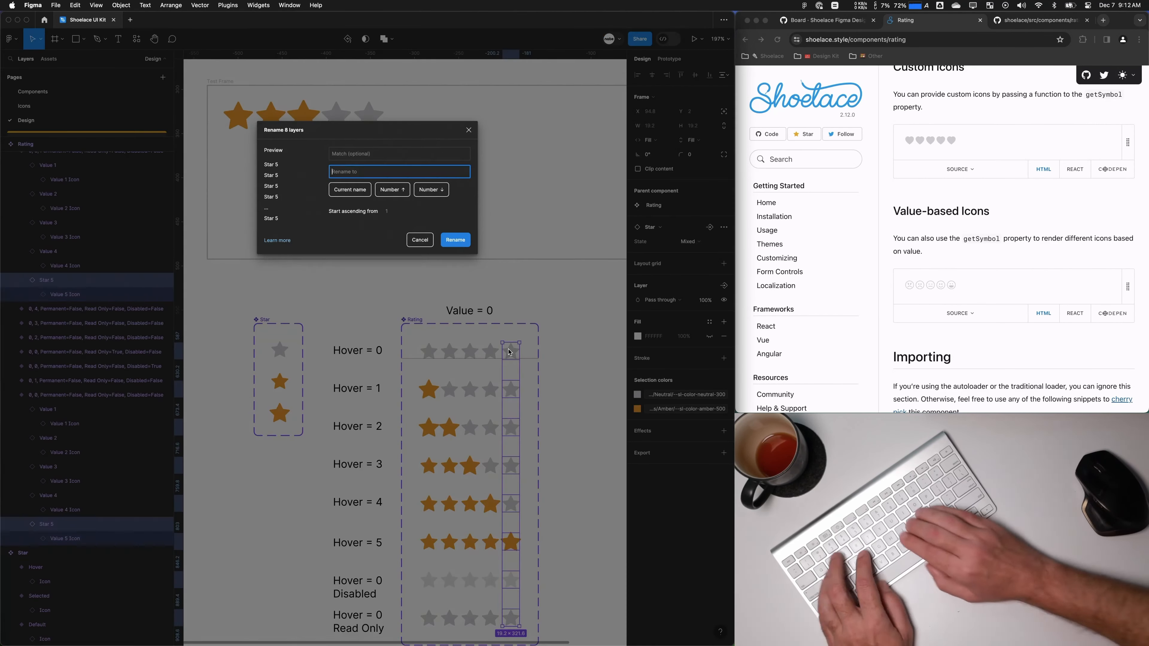
text(Value 5)
key(Return)
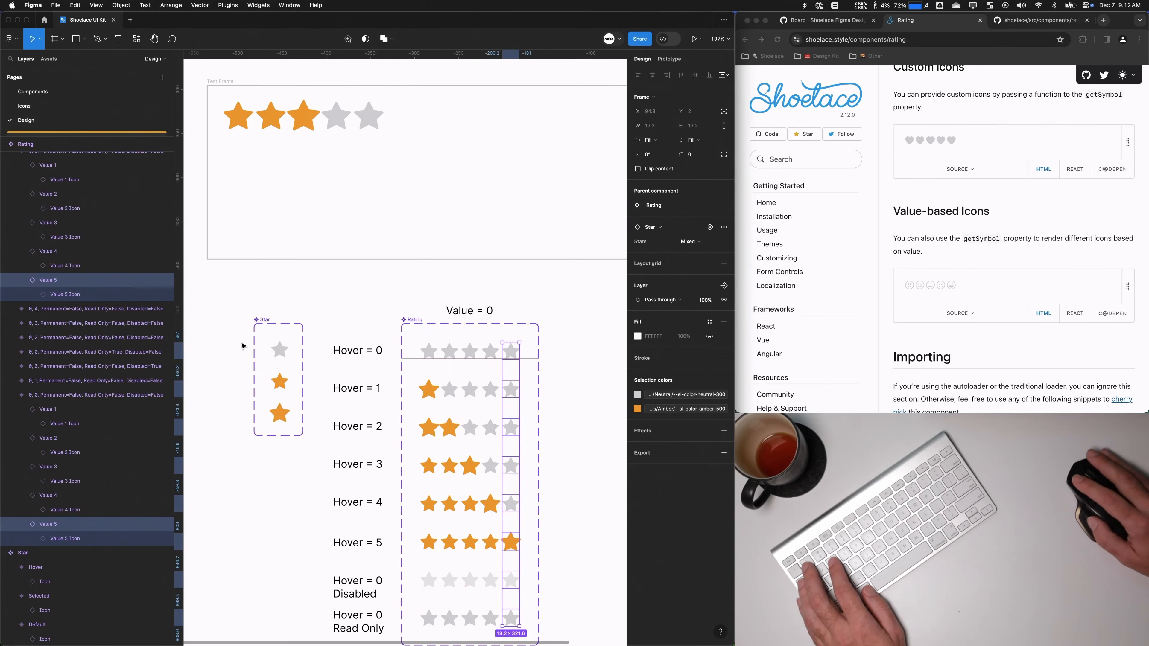
Step: Rename the Star component set as "Value Icon"
double_click(266, 319)
text(Value Icon)
key(Return)
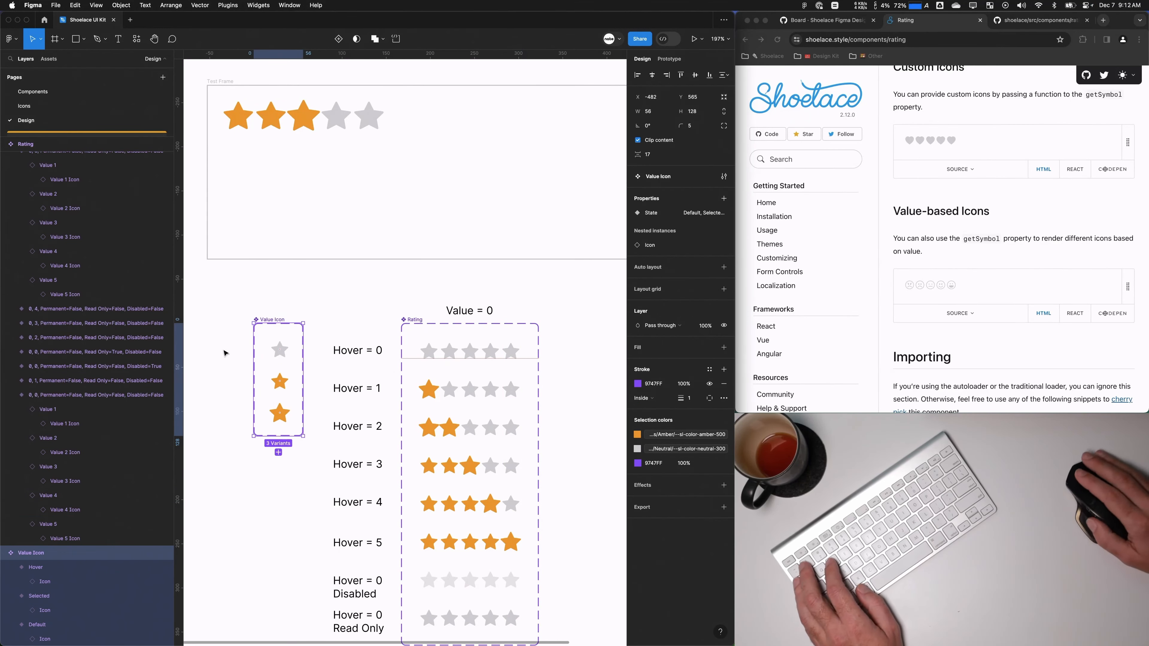
click(379, 296)
scroll(379, 295, right, 1)
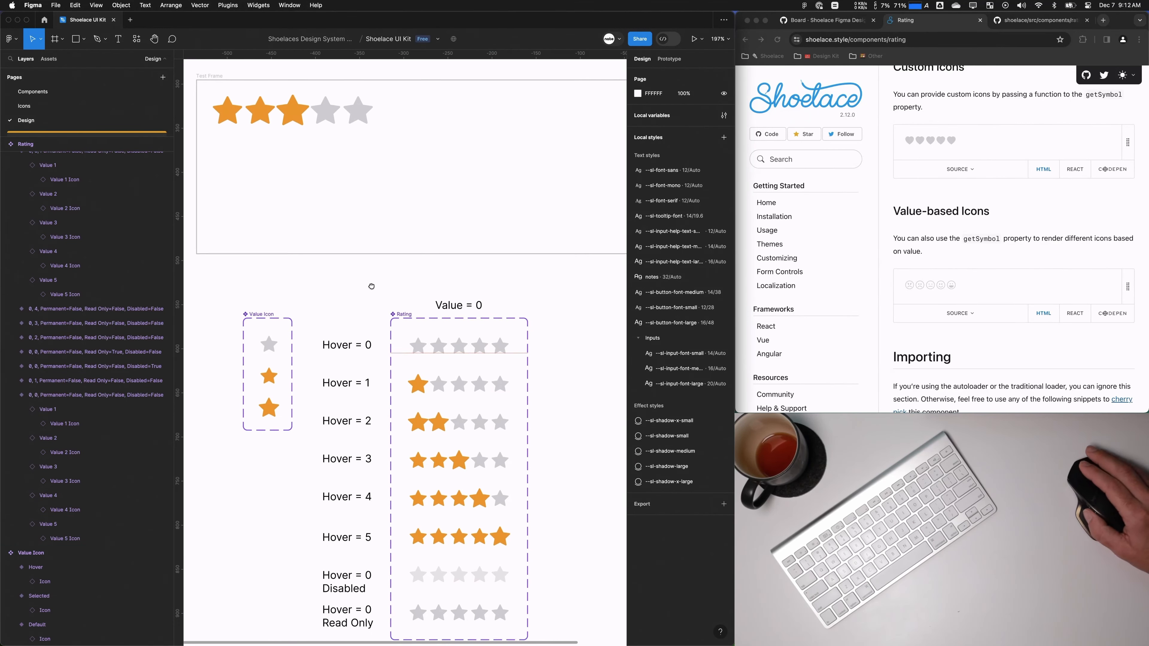
scroll(361, 272, down, 2)
scroll(362, 272, right, 1)
click(399, 313)
click(398, 312)
scroll(295, 226, left, 1)
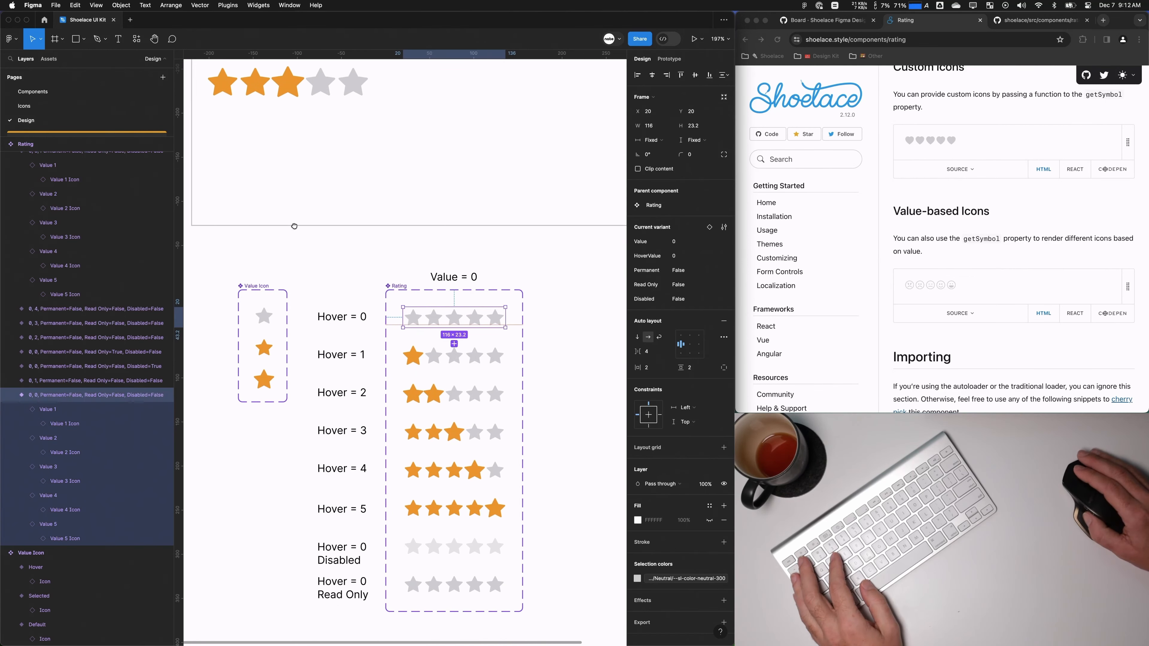
Step: Swap the Value 1 icon of the Rating instance in the Test Frame to emoji-angry
scroll(313, 215, up, 3)
click(313, 200)
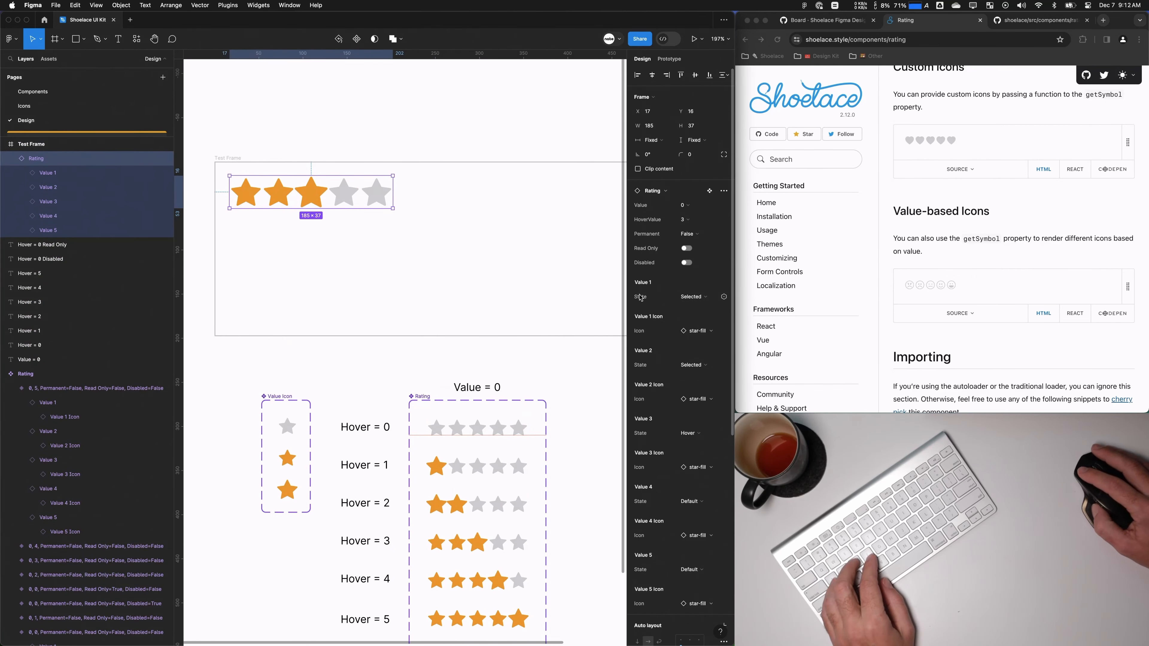
click(715, 333)
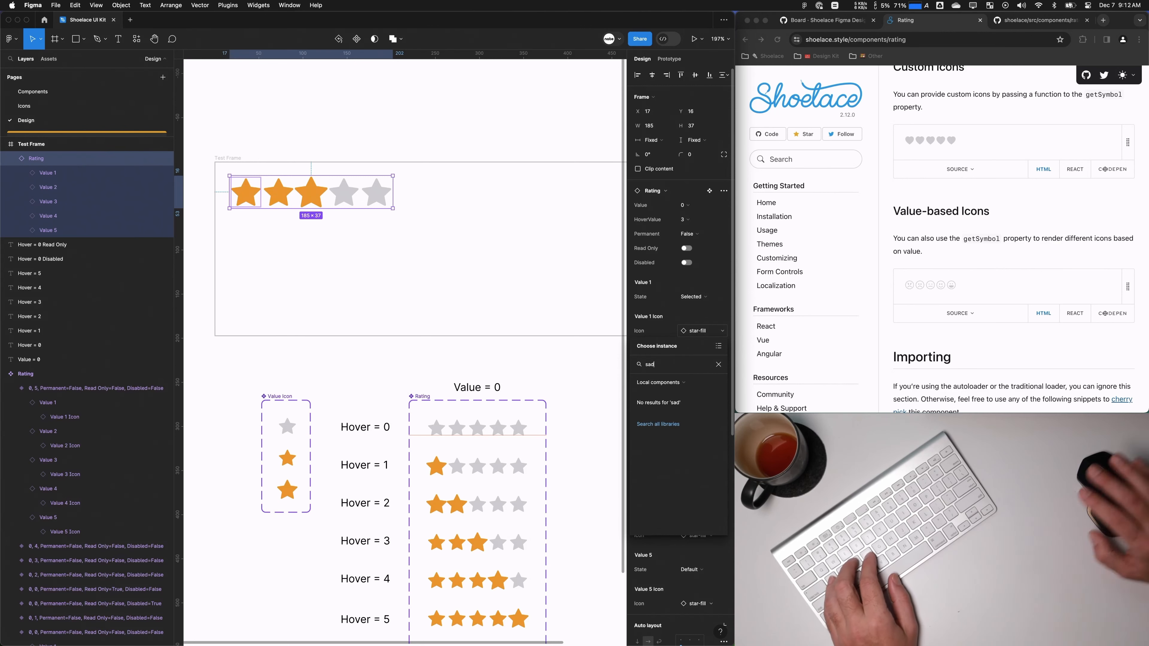
text(emo)
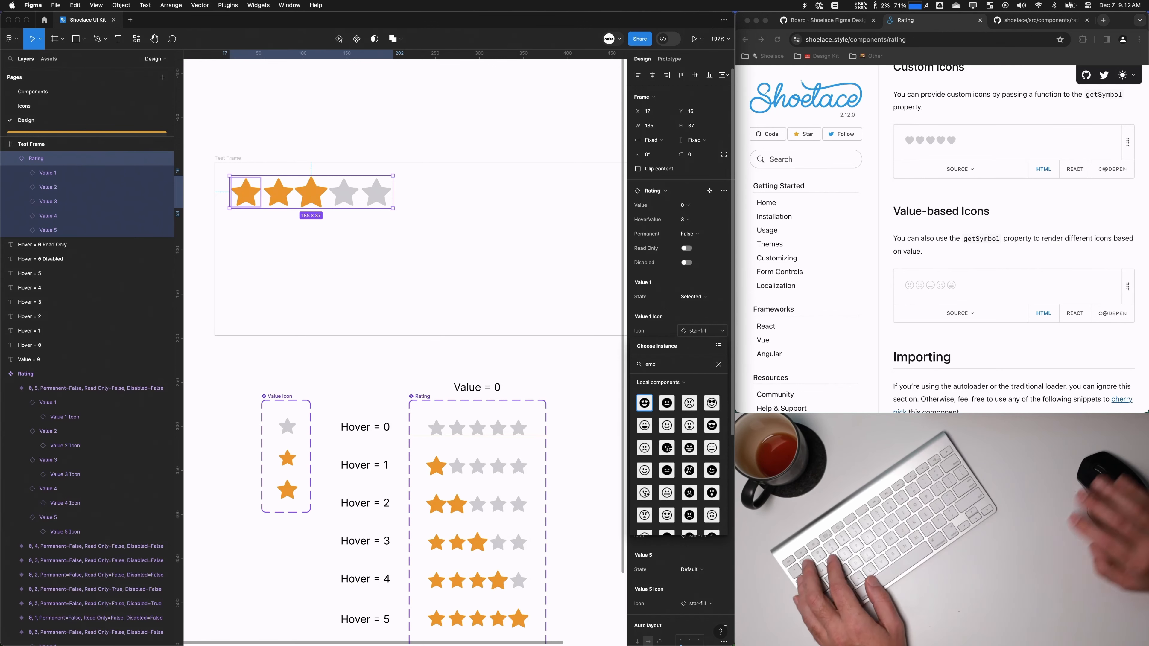
click(690, 404)
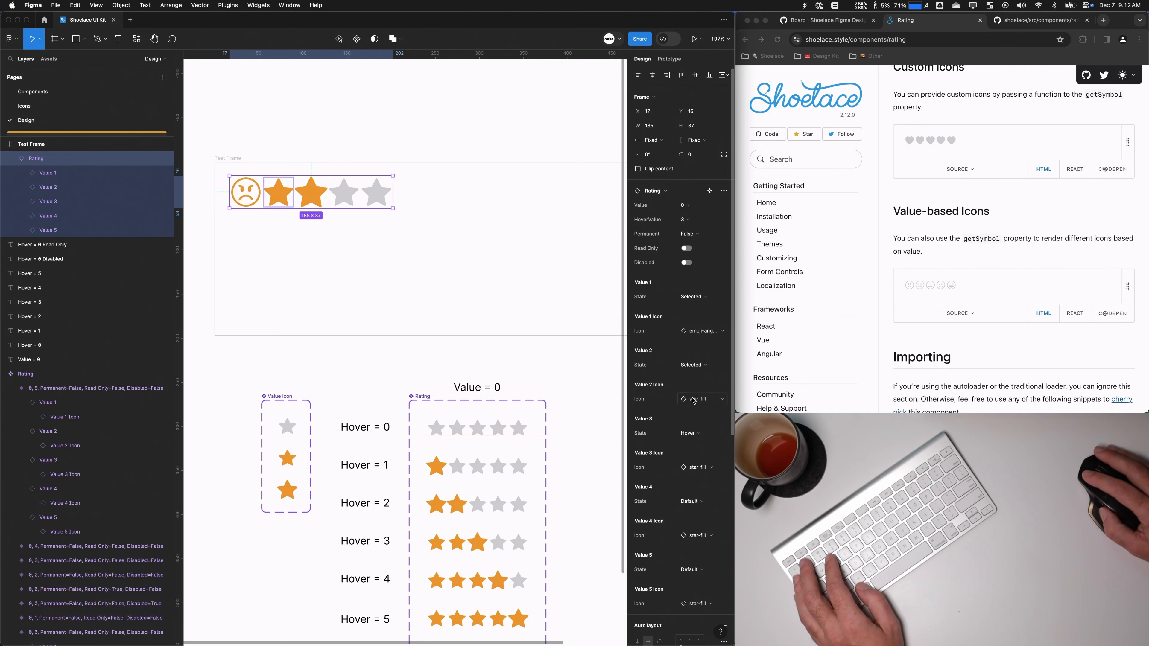
Step: Swap the Value 2 icon of the Rating instance to emoji-frown, browsing the emoji icons as a list
click(694, 399)
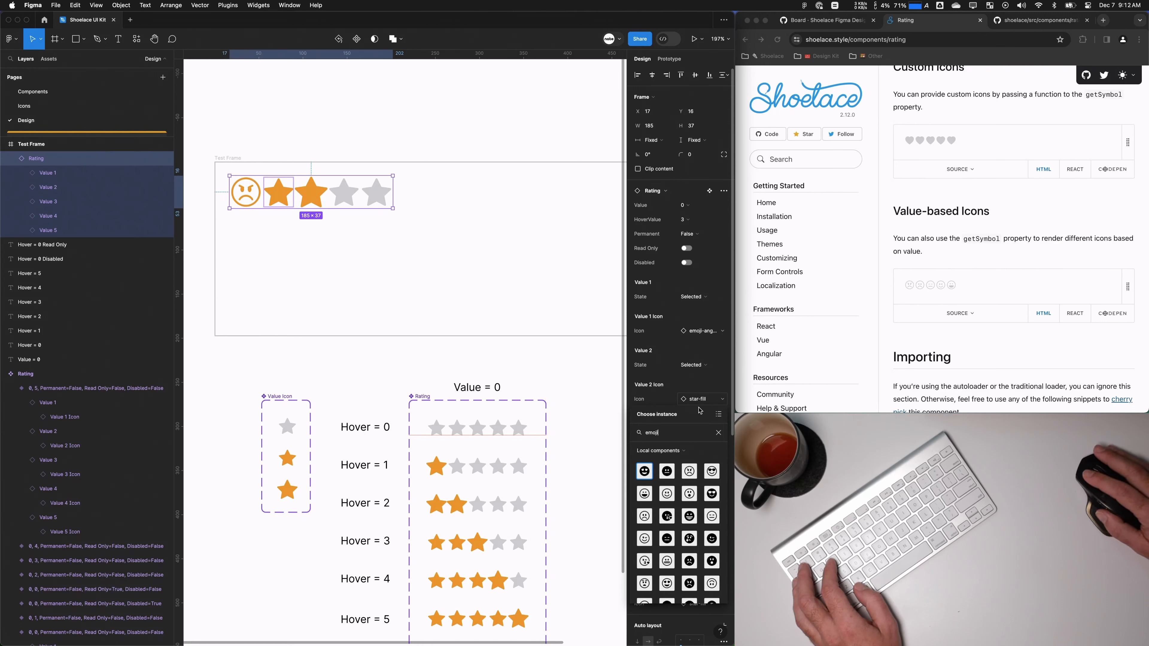
click(718, 415)
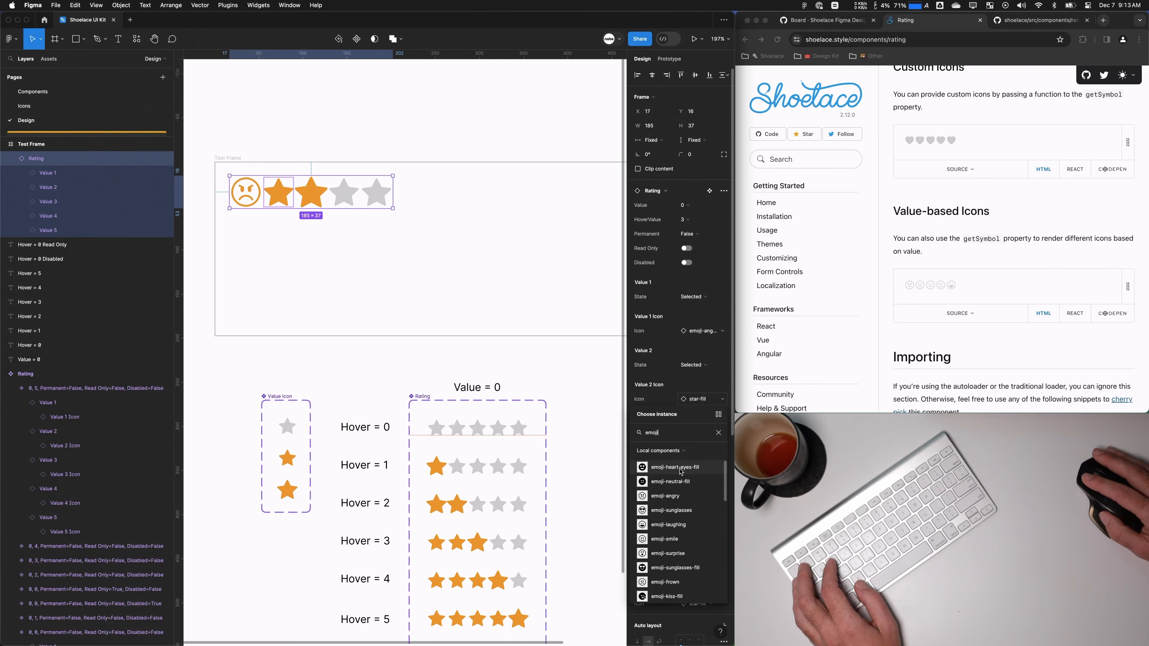
scroll(701, 555, down, 2)
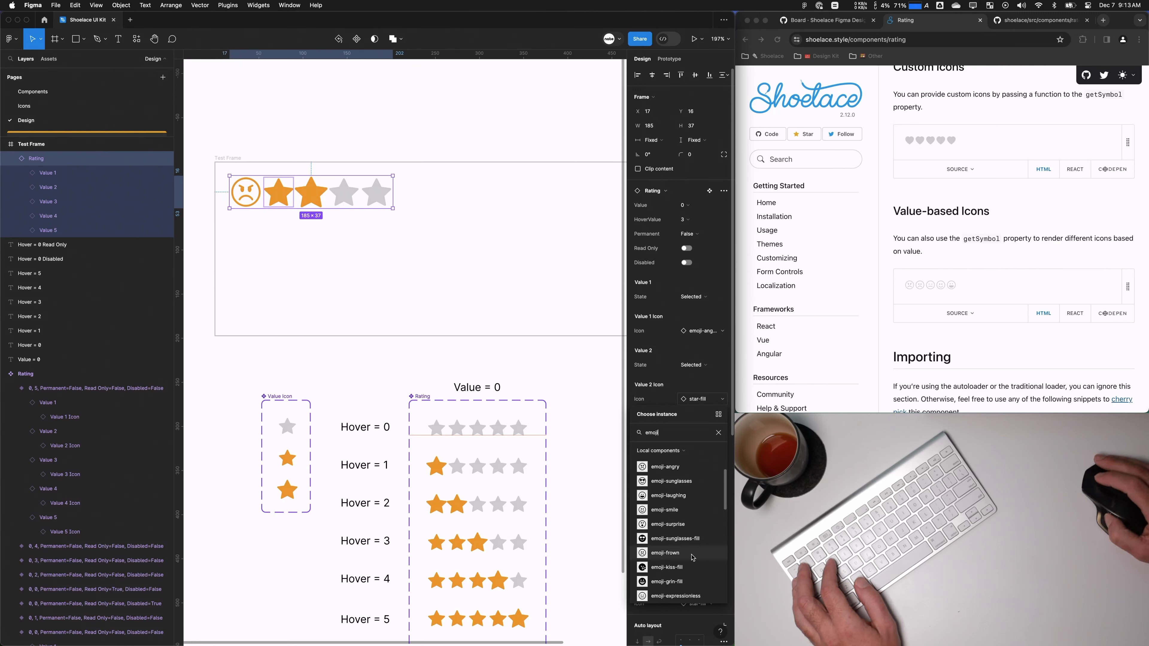
click(679, 554)
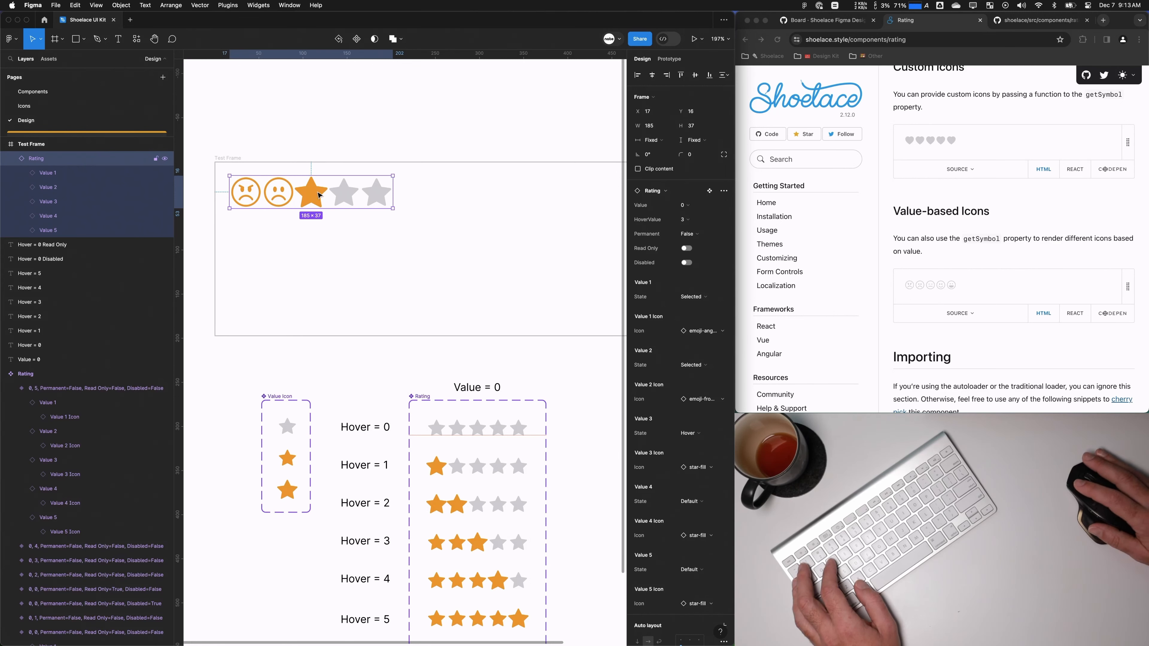
Step: Swap the Value 3 icon of the Rating instance to emoji-expressionless
click(697, 467)
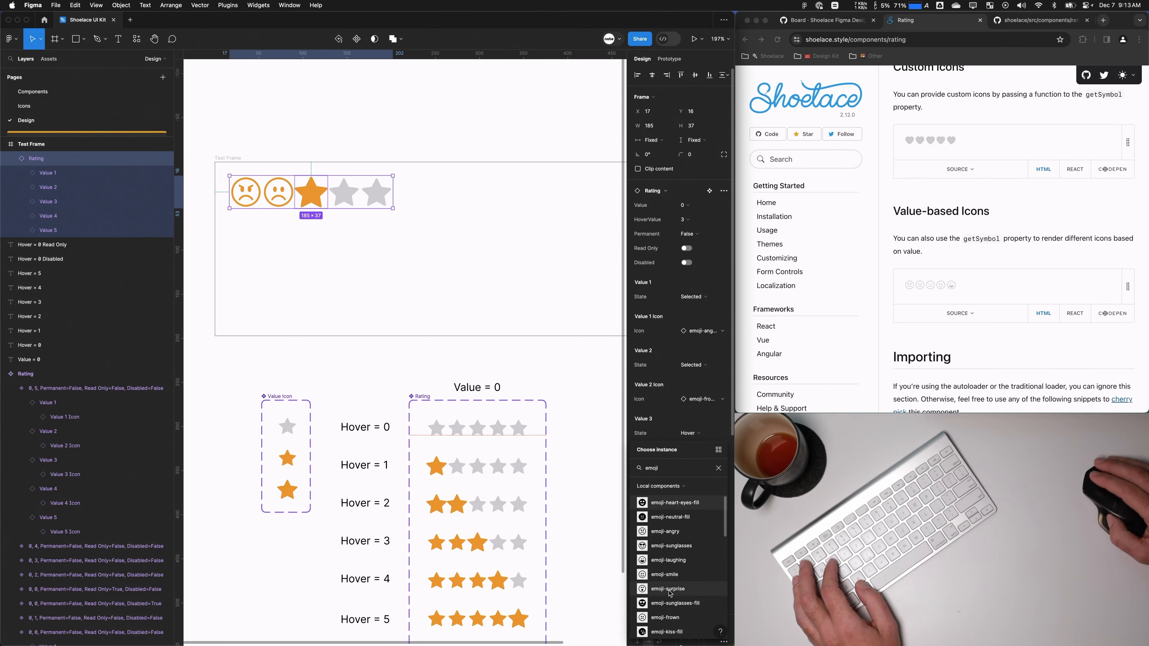
scroll(672, 602, down, 3)
click(672, 609)
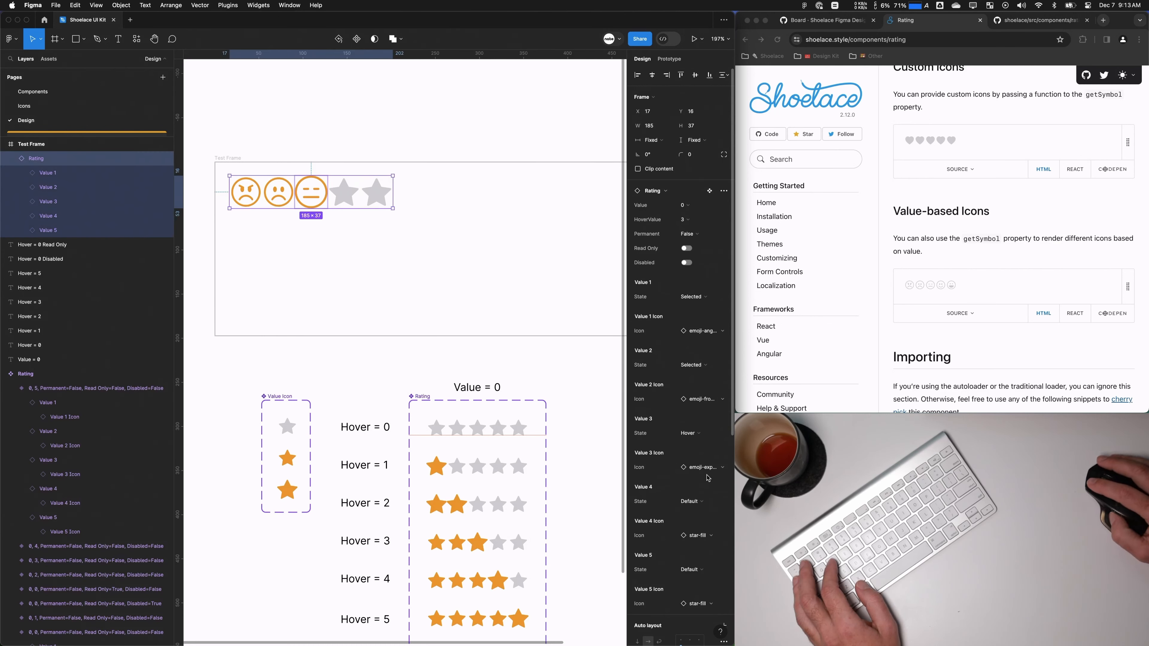
Step: Find the emoji-smile icon and use it as the Value 4 icon of the Rating instance
click(698, 534)
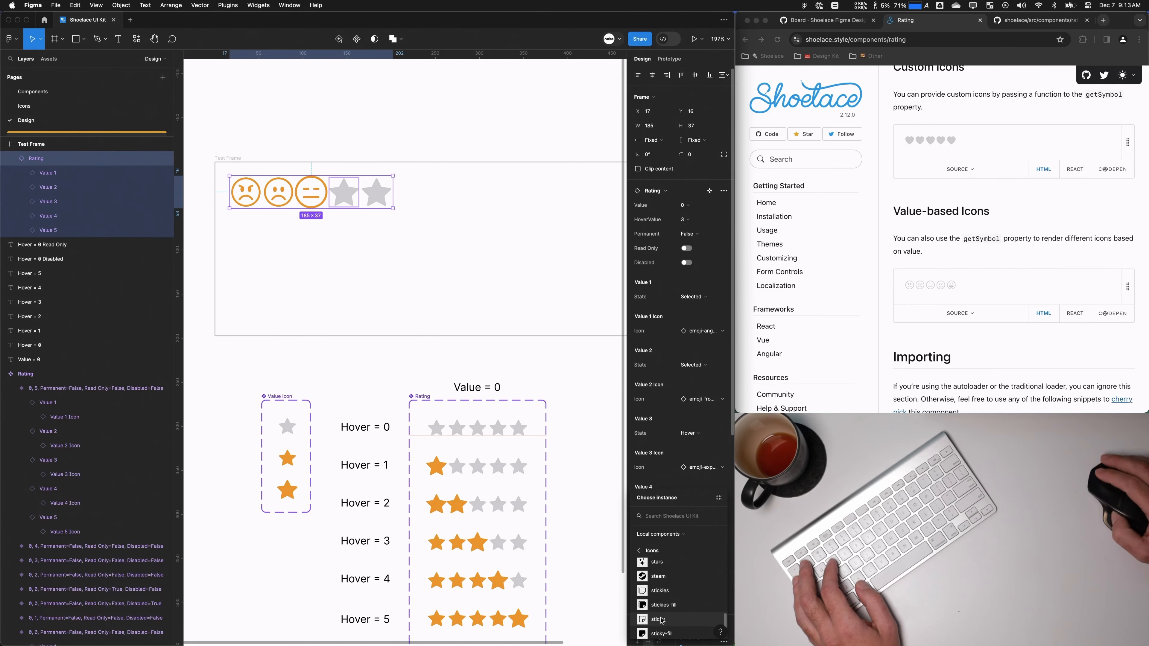
text(emoji)
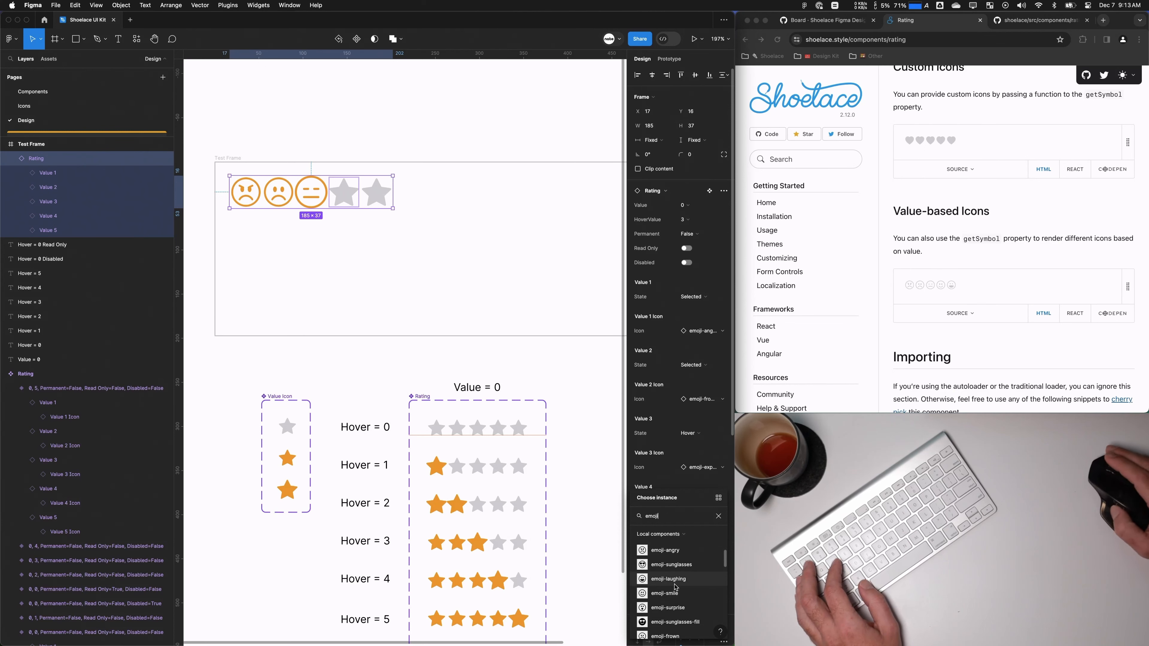
scroll(679, 592, down, 5)
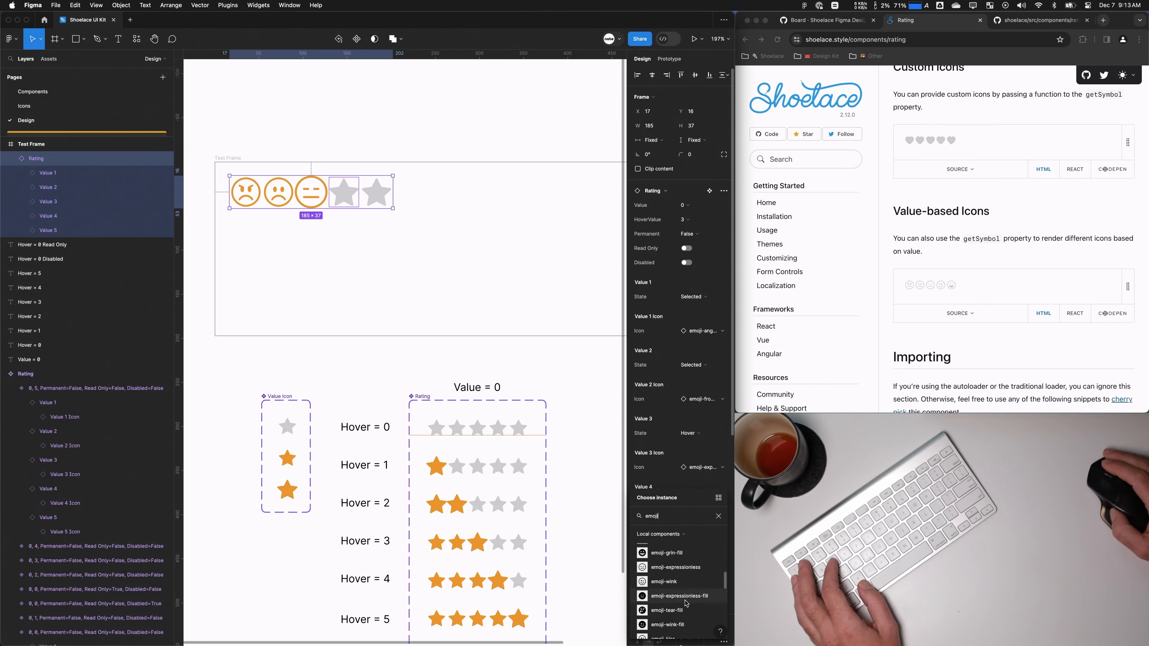
scroll(686, 603, down, 2)
scroll(687, 597, down, 5)
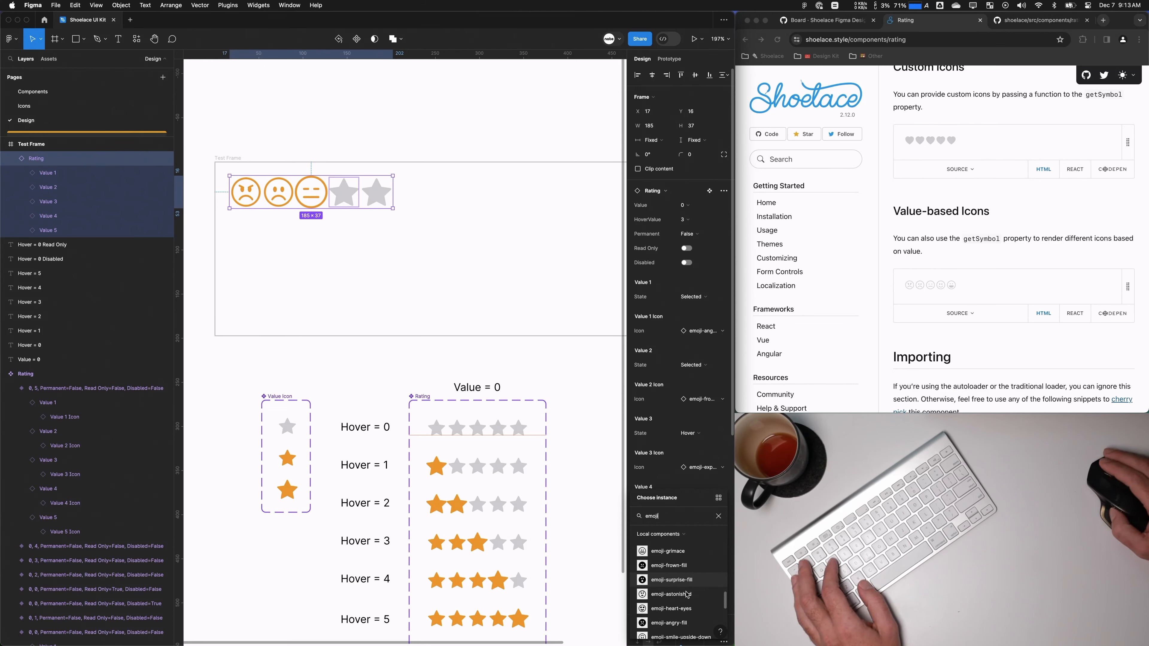
scroll(697, 606, down, 3)
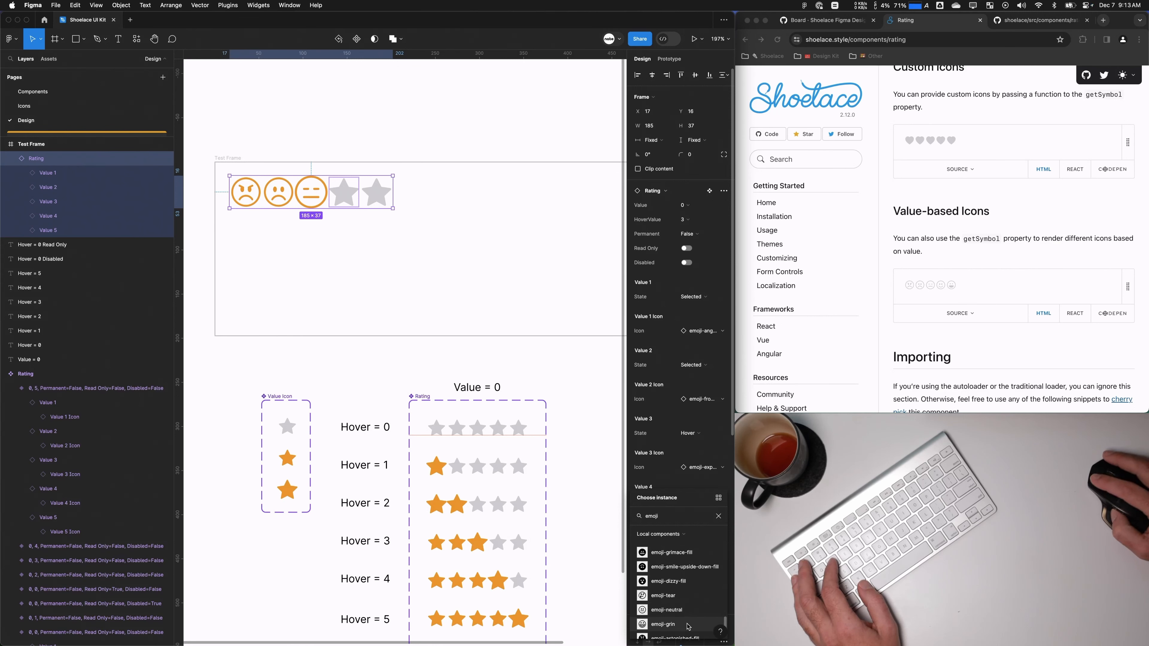
text(-smil)
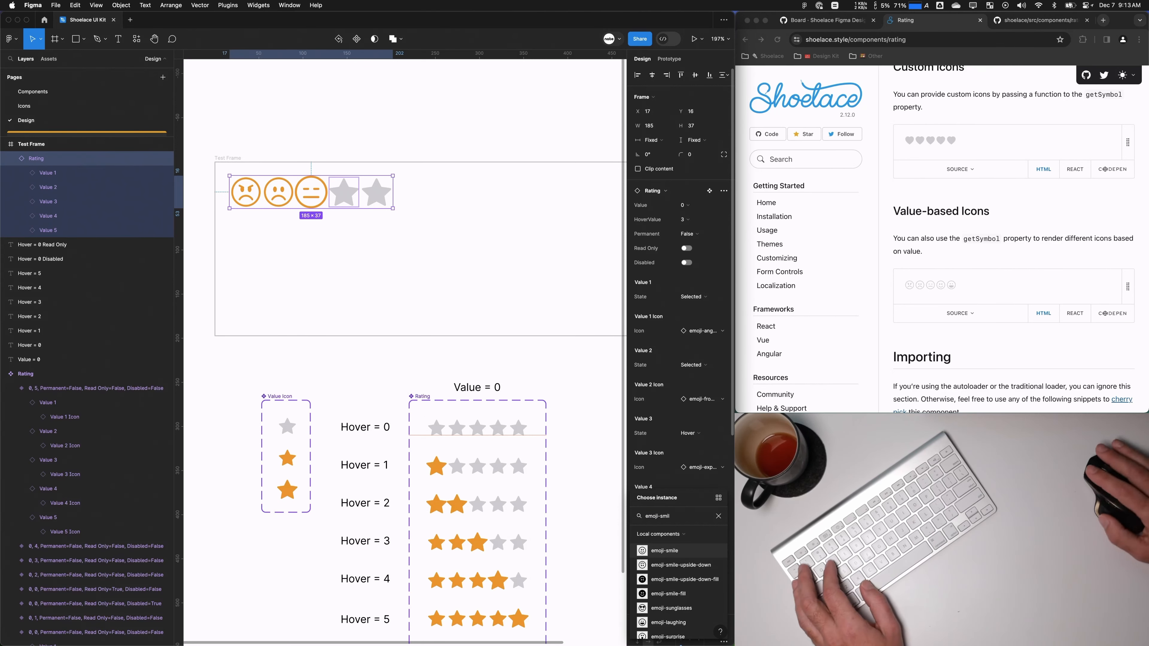
click(660, 550)
click(448, 339)
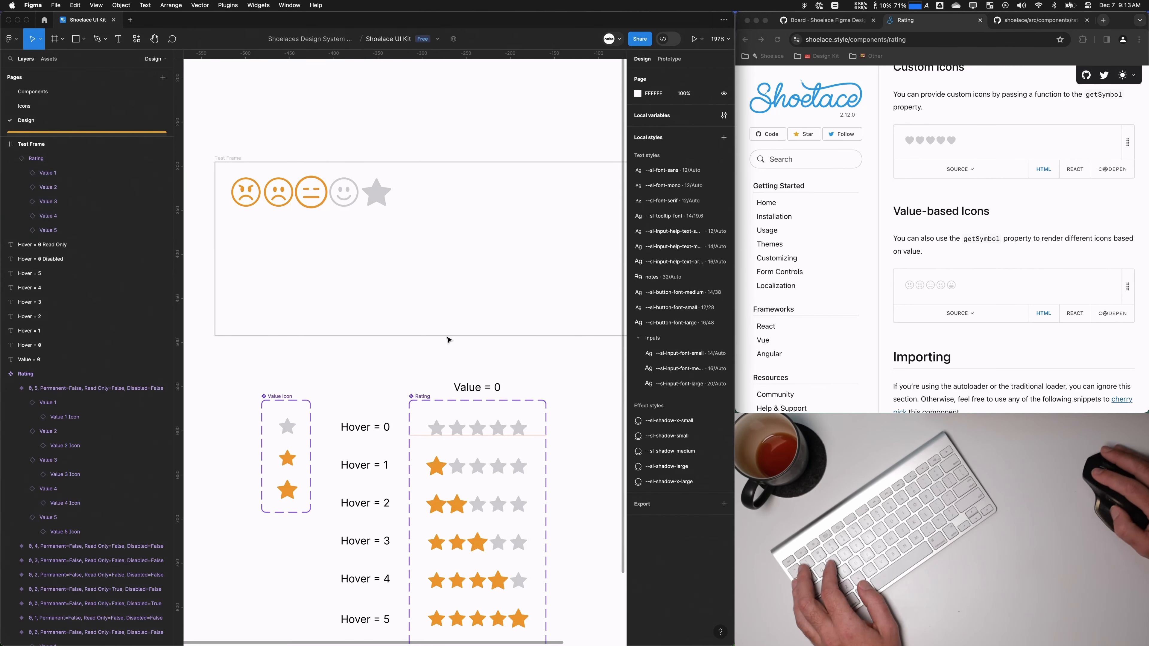
Step: Examine the properties of the Rating component set and of its Hover = 0 variant
click(375, 187)
scroll(302, 253, down, 1)
click(462, 404)
drag(530, 293, 521, 283)
scroll(454, 236, down, 4)
scroll(453, 236, right, 1)
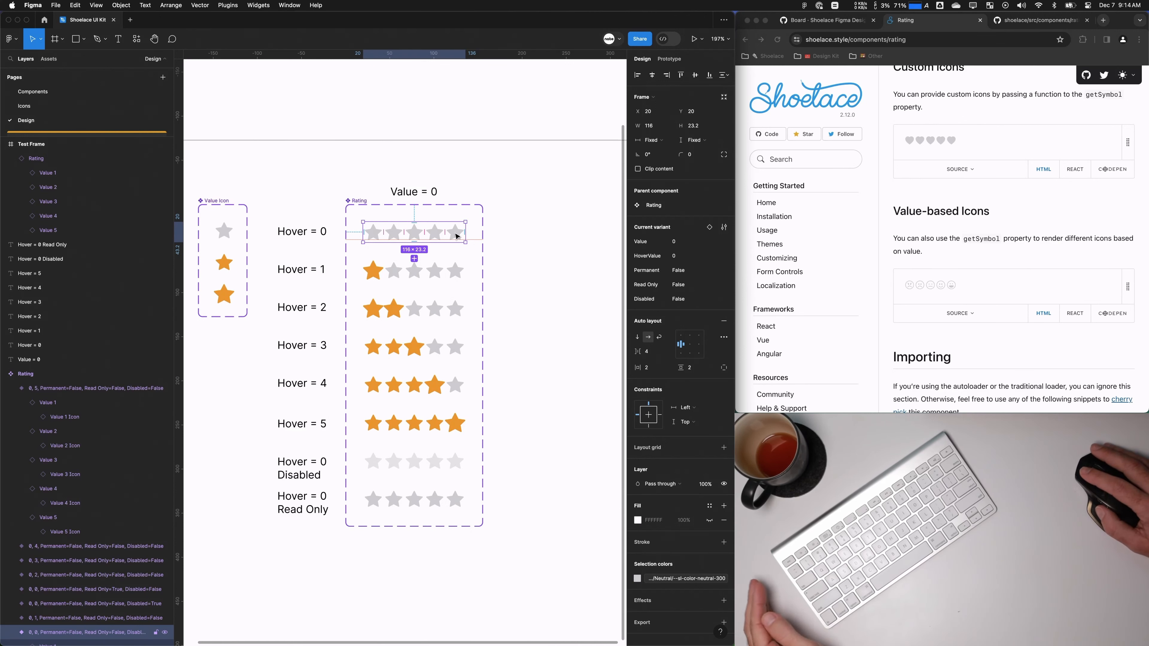
click(365, 201)
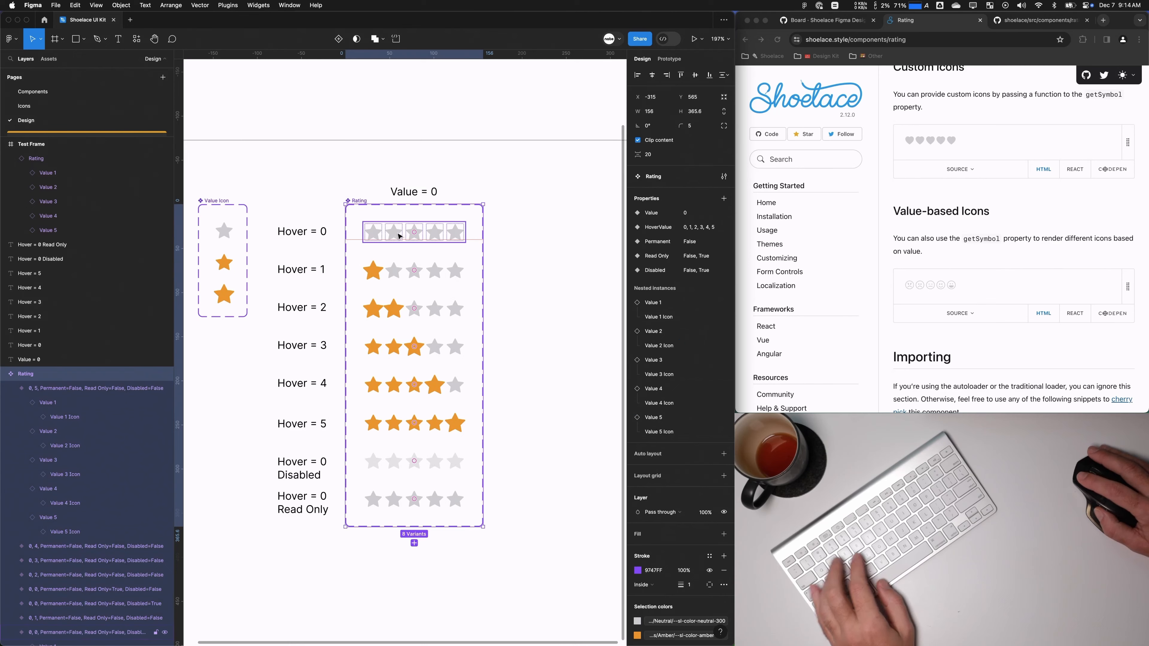
click(399, 234)
scroll(596, 442, down, 3)
scroll(558, 388, up, 3)
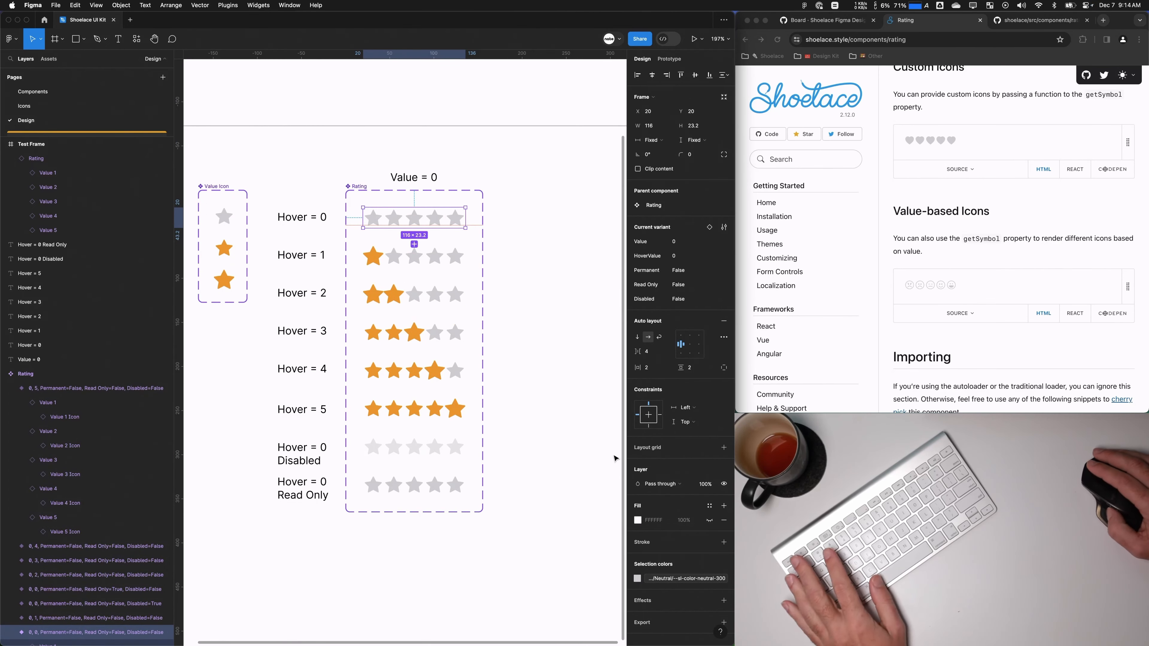
Step: Select the Value 1 layer in all Rating variants and create a visibility property named Show 1 with value True
scroll(90, 568, down, 4)
click(48, 469)
click(374, 242)
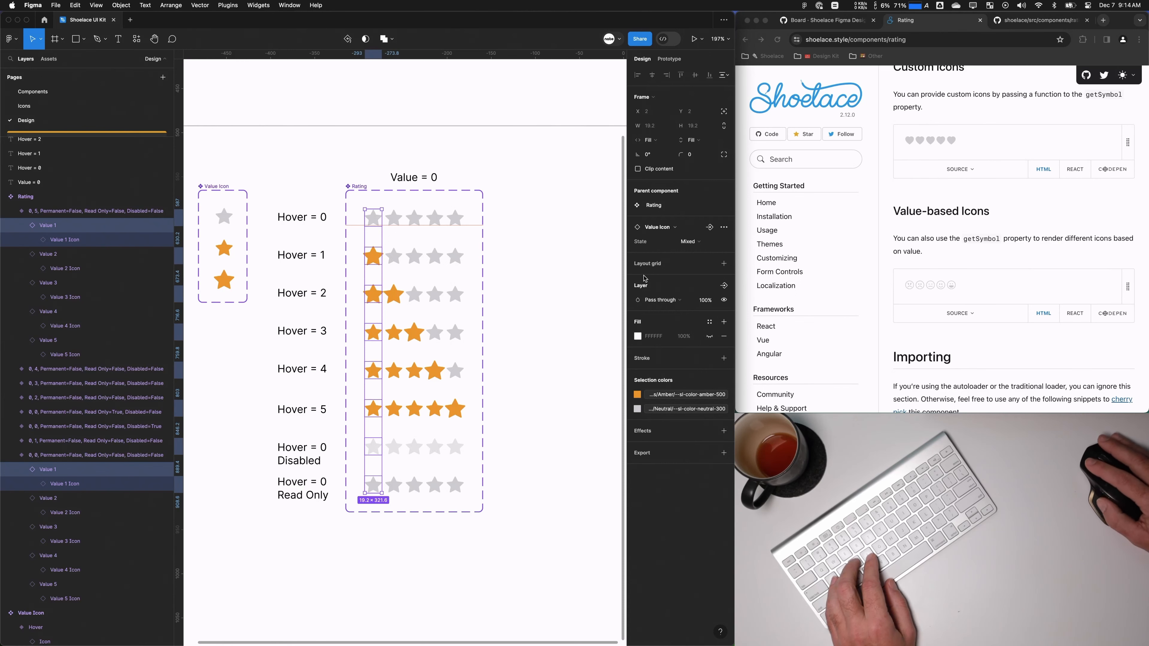
click(724, 286)
text(Show 1)
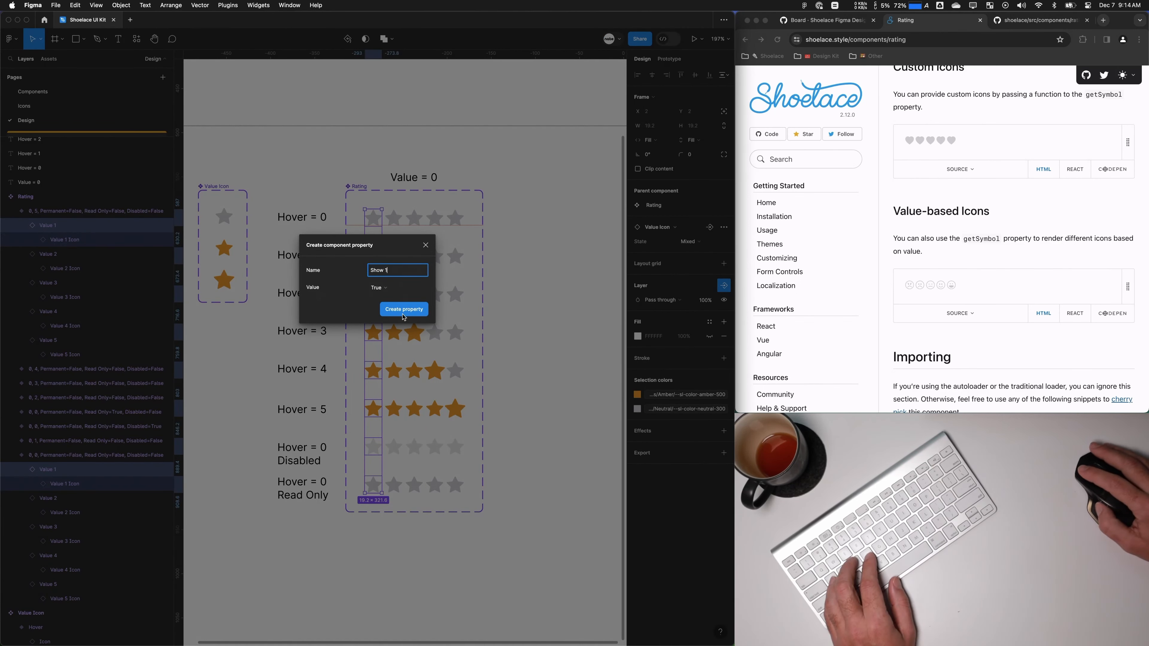
key(Return)
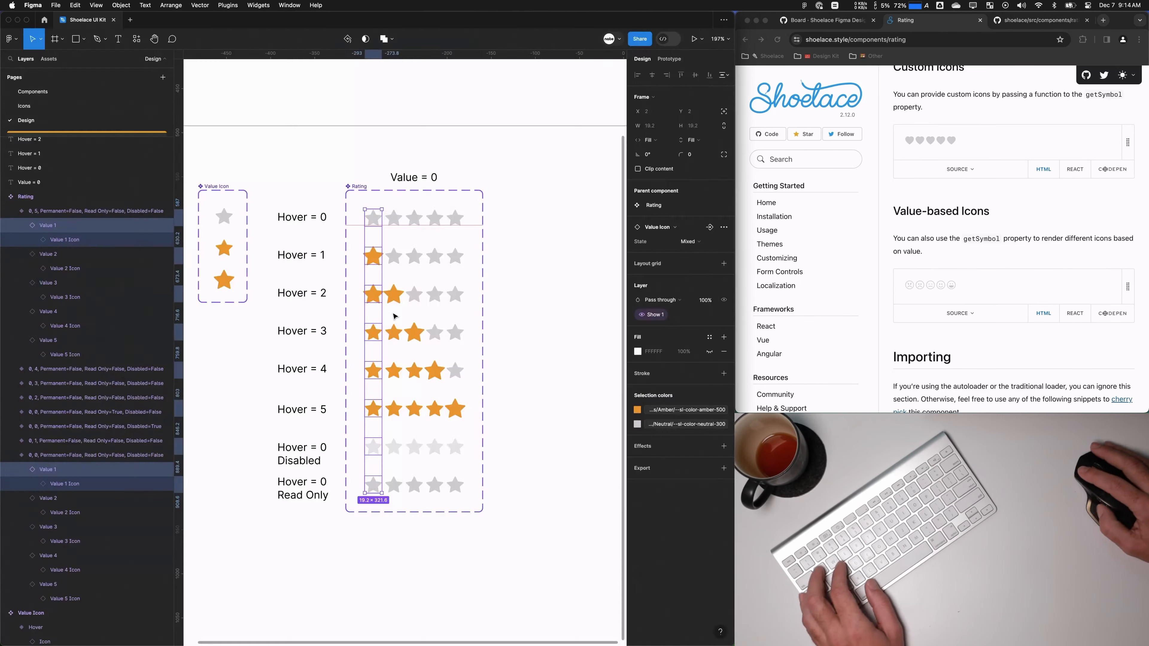
Step: Select the Value 2 layer in all Rating variants and create a visibility property named Show 2 with value True
click(395, 245)
click(724, 286)
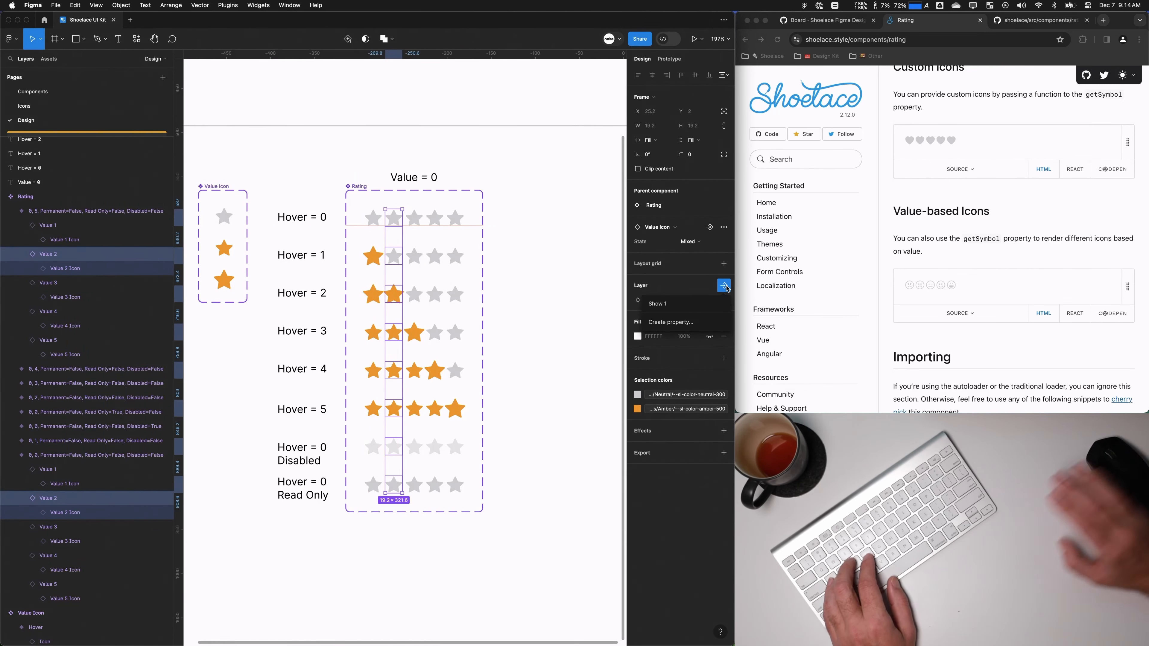
click(675, 323)
click(723, 284)
click(671, 321)
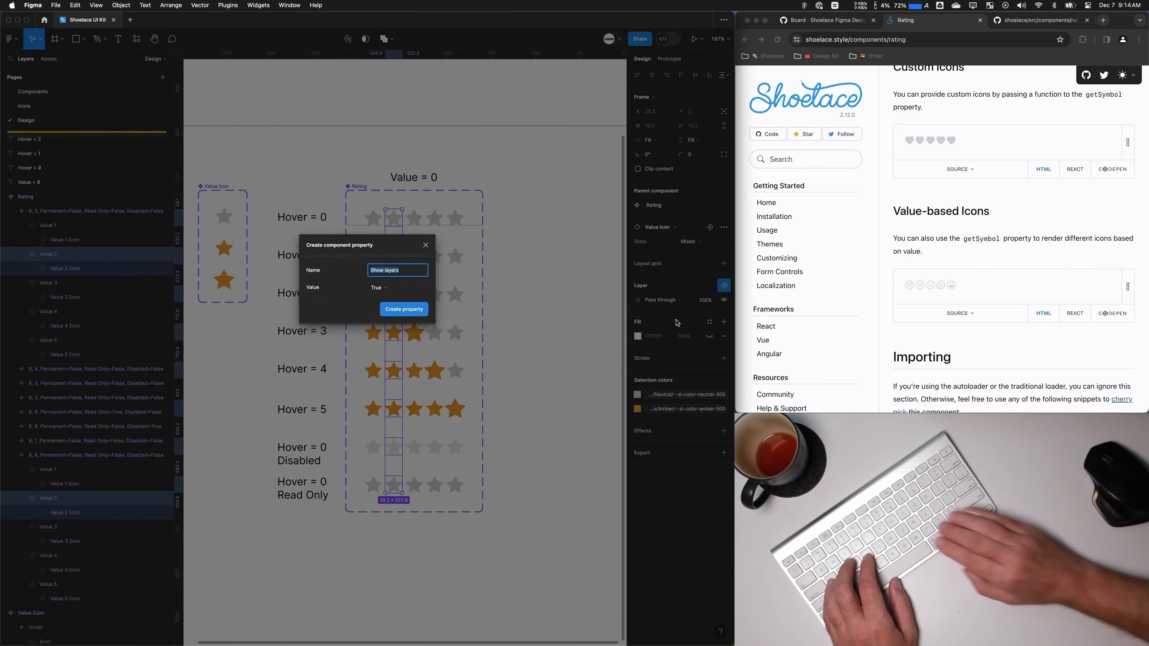
text(Show 2)
key(Return)
Step: Select the Value 3 layer in all Rating variants and create a visibility property named Show 3 with value True
click(412, 233)
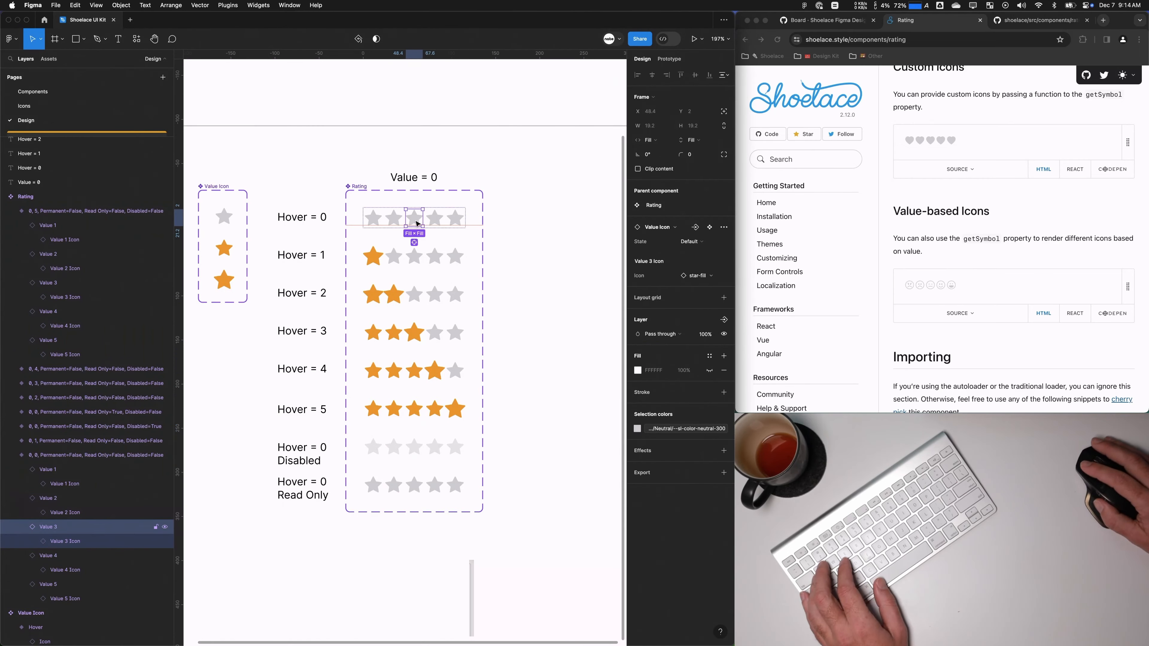
click(724, 286)
click(670, 333)
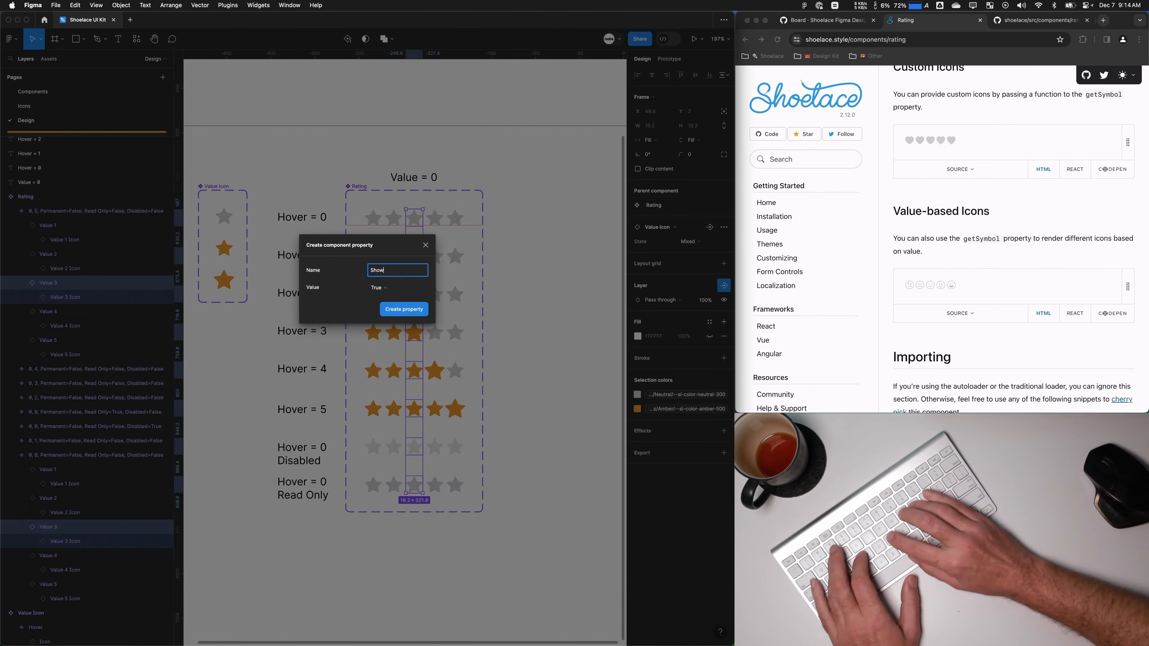
text(Show 3)
key(Return)
Step: Select the Value 4 layer in all Rating variants and create a visibility property named Show 4 with value True
click(435, 218)
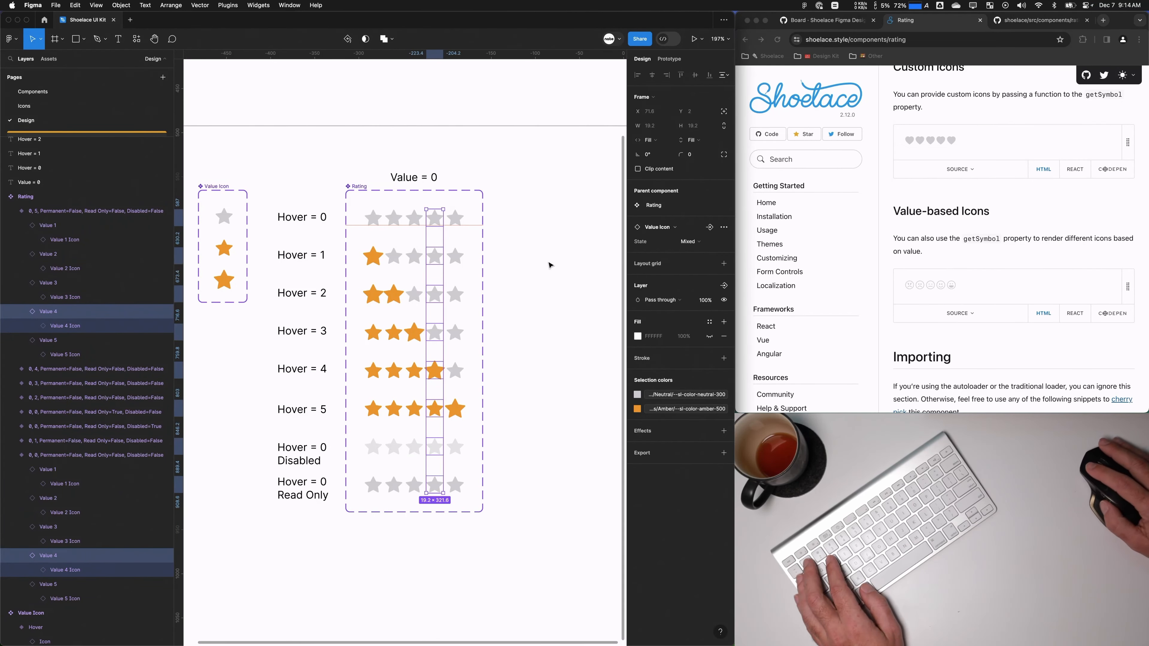
click(724, 286)
click(671, 343)
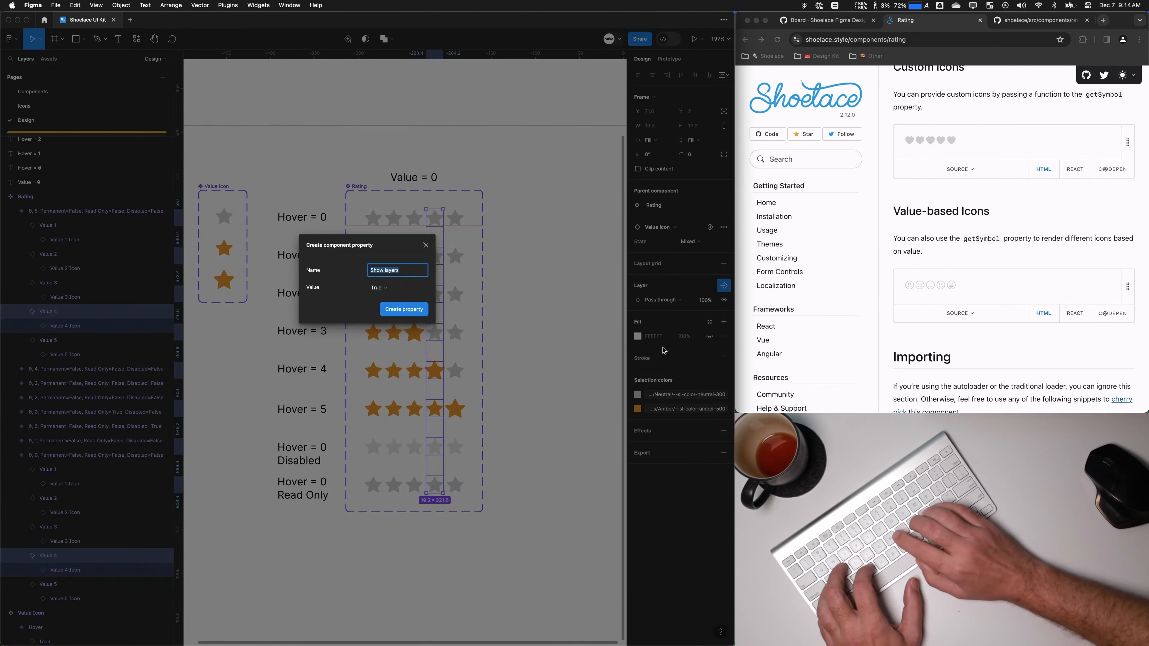
text(Show 4)
key(Return)
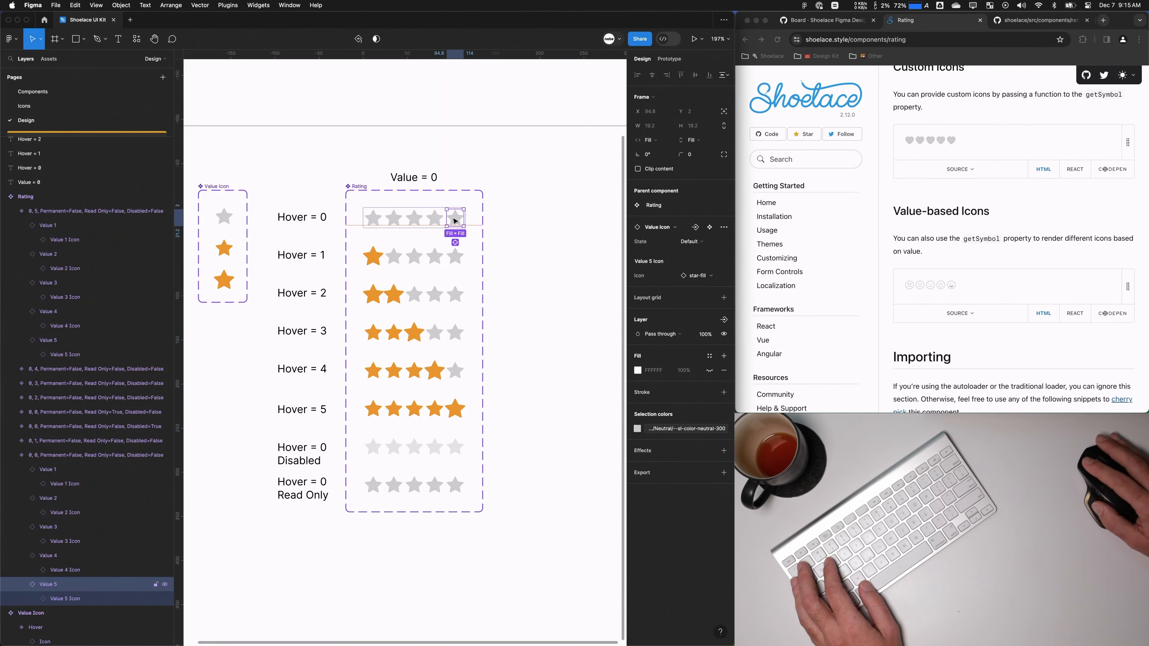
Step: Select the Value 5 layer in all Rating variants and create a visibility property named Show 5 with value True
click(455, 218)
click(723, 322)
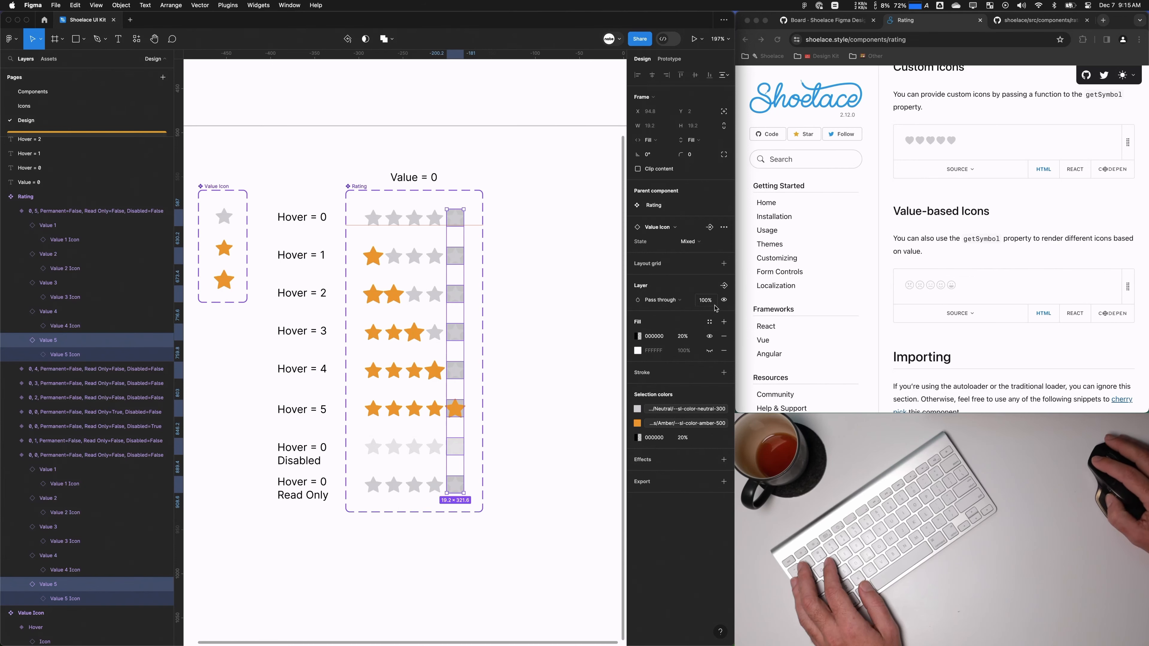
click(724, 335)
click(723, 285)
click(684, 355)
text(Show 5)
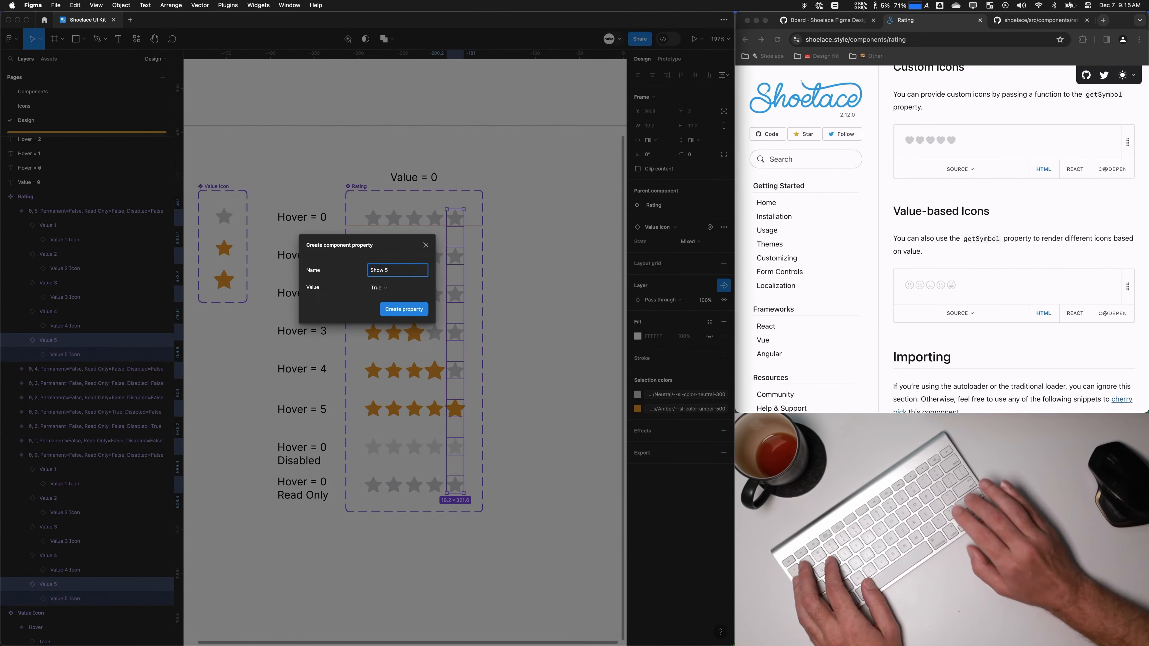
key(Return)
Step: Turn off Show 5 on the Rating instance in the Test Frame to hide its fifth icon
scroll(509, 317, down, 2)
drag(545, 337, 544, 516)
click(313, 228)
click(687, 333)
scroll(437, 287, left, 2)
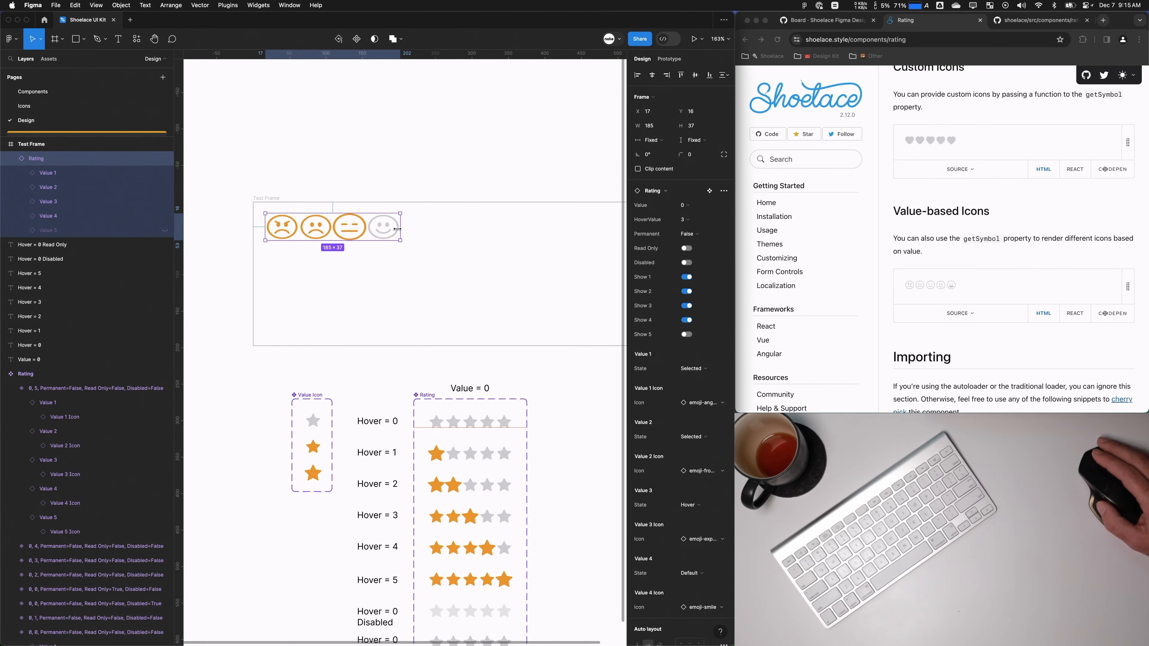
Step: Reset all overrides on the Rating instance in the Test Frame
scroll(394, 413, right, 2)
scroll(395, 412, down, 1)
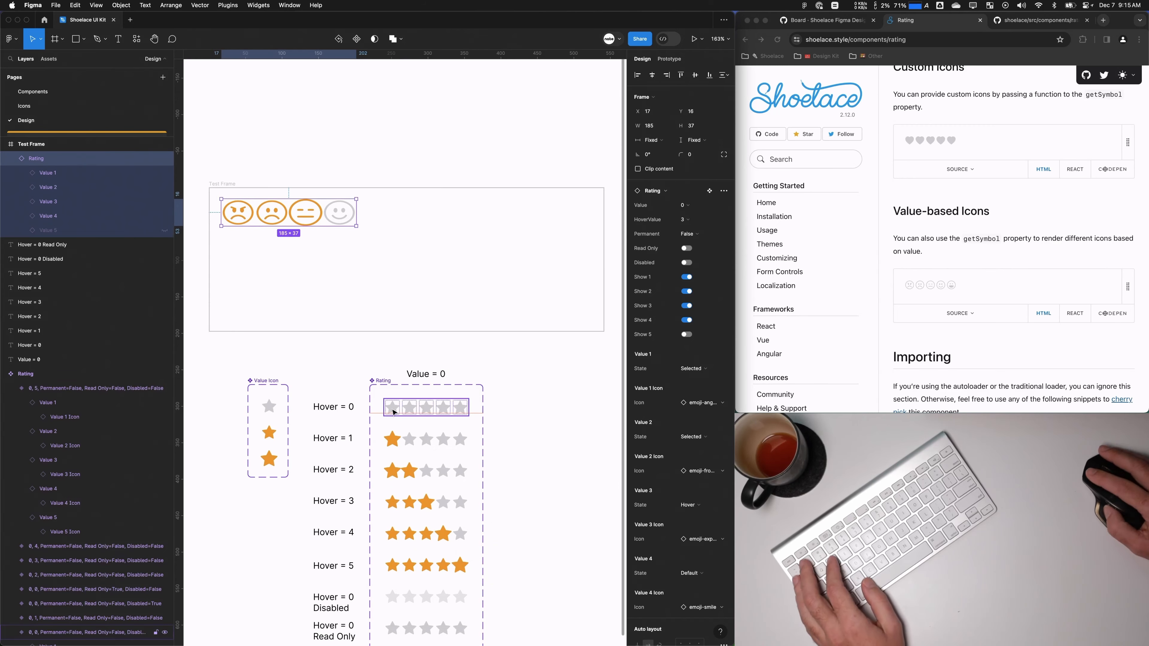
click(394, 412)
scroll(443, 277, left, 1)
click(289, 210)
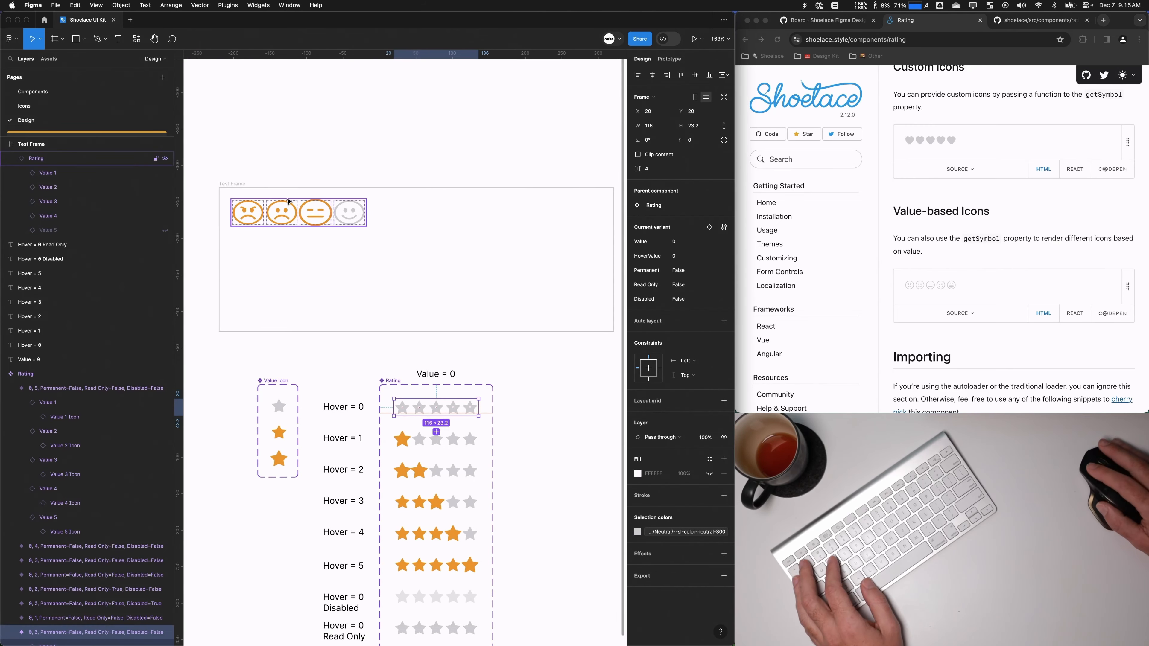
right_click(289, 201)
click(317, 235)
Step: Resize the Rating instance in the Test Frame to 250 × 50 and set its HoverValue to 0
drag(317, 216, 413, 235)
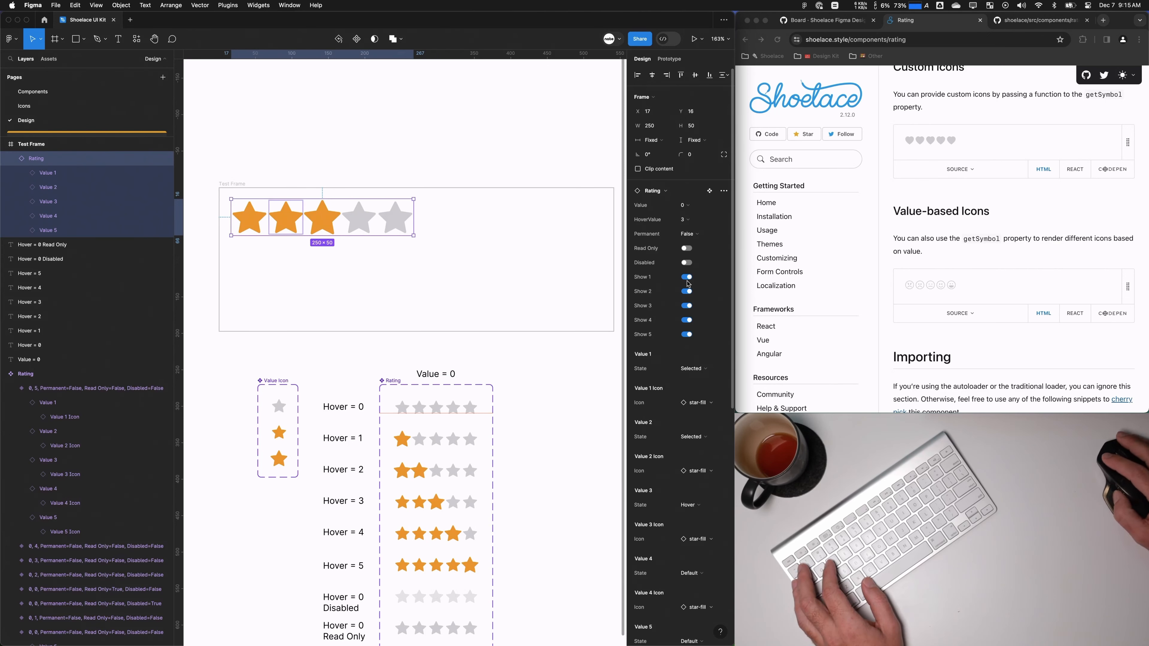
click(684, 219)
click(654, 190)
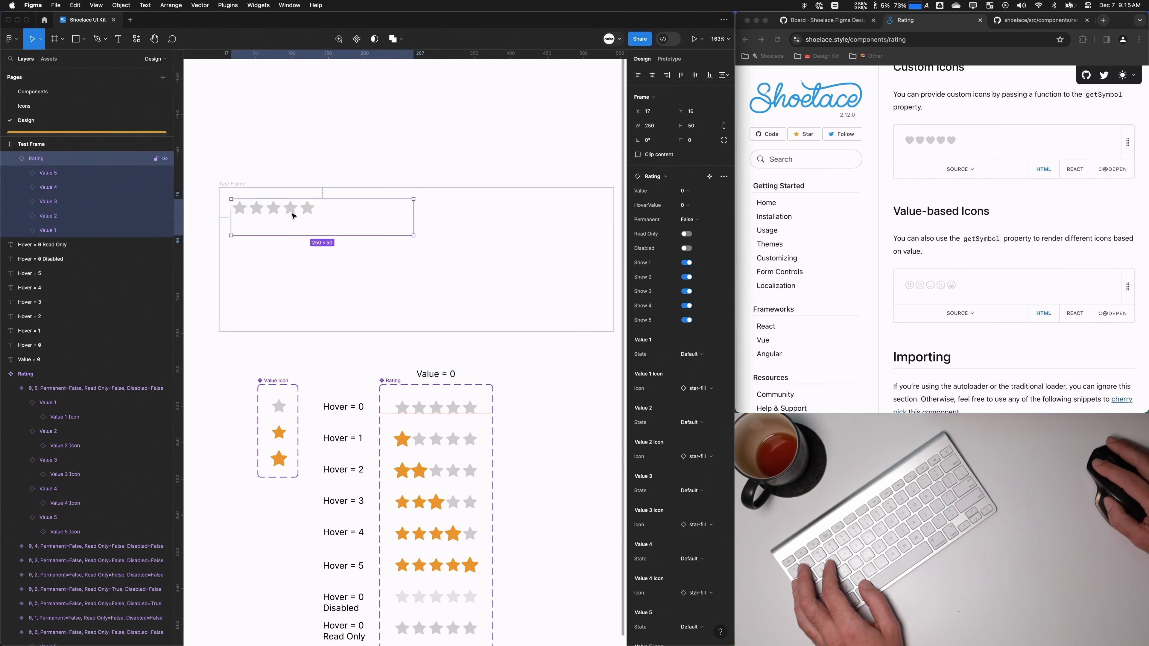
Step: Set the horizontal and vertical constraints of the Value 1–5 layers in the Hover = 0 Rating variant to Scale
click(435, 416)
scroll(435, 416, up, 5)
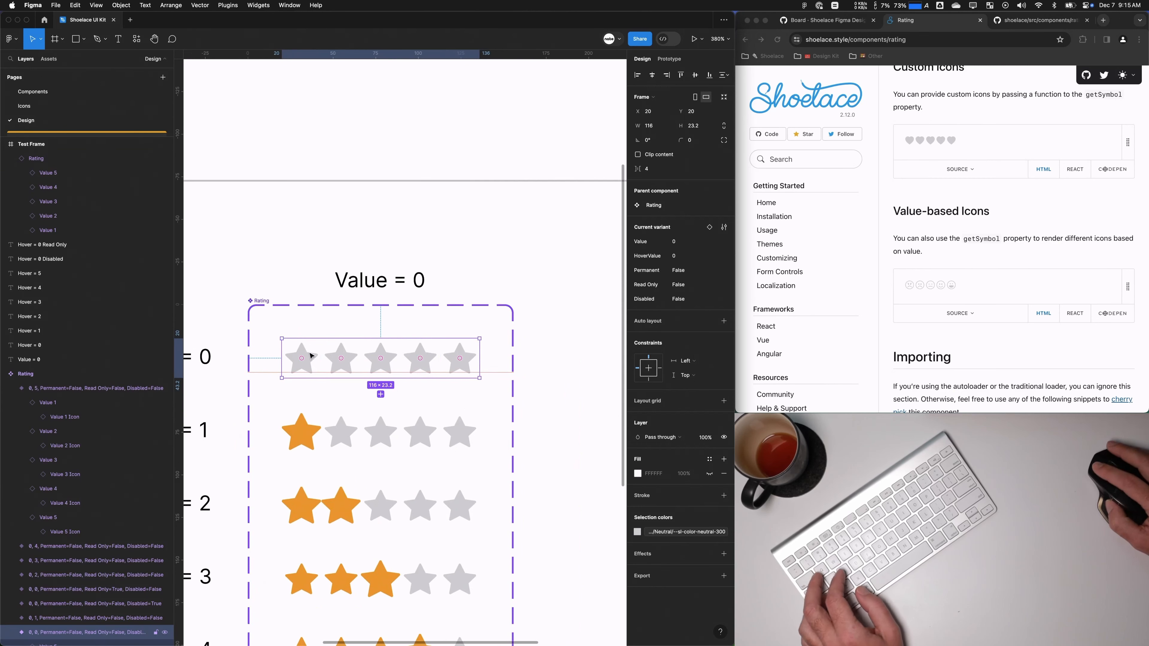
scroll(523, 341, down, 1)
click(460, 346)
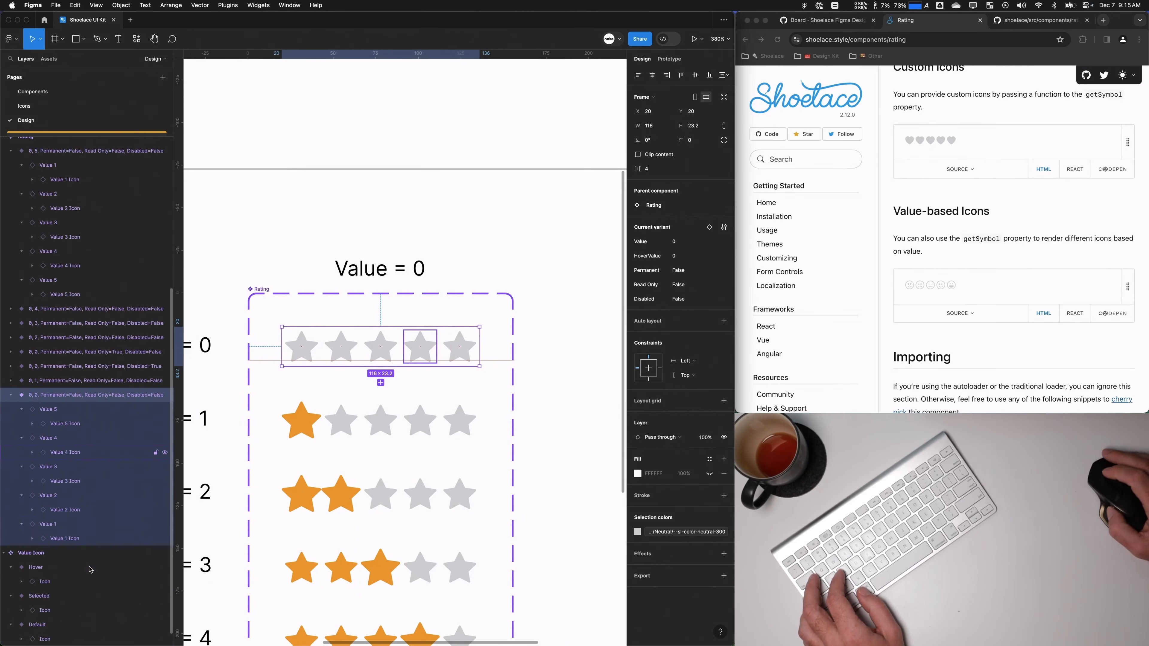
shift+click(49, 325)
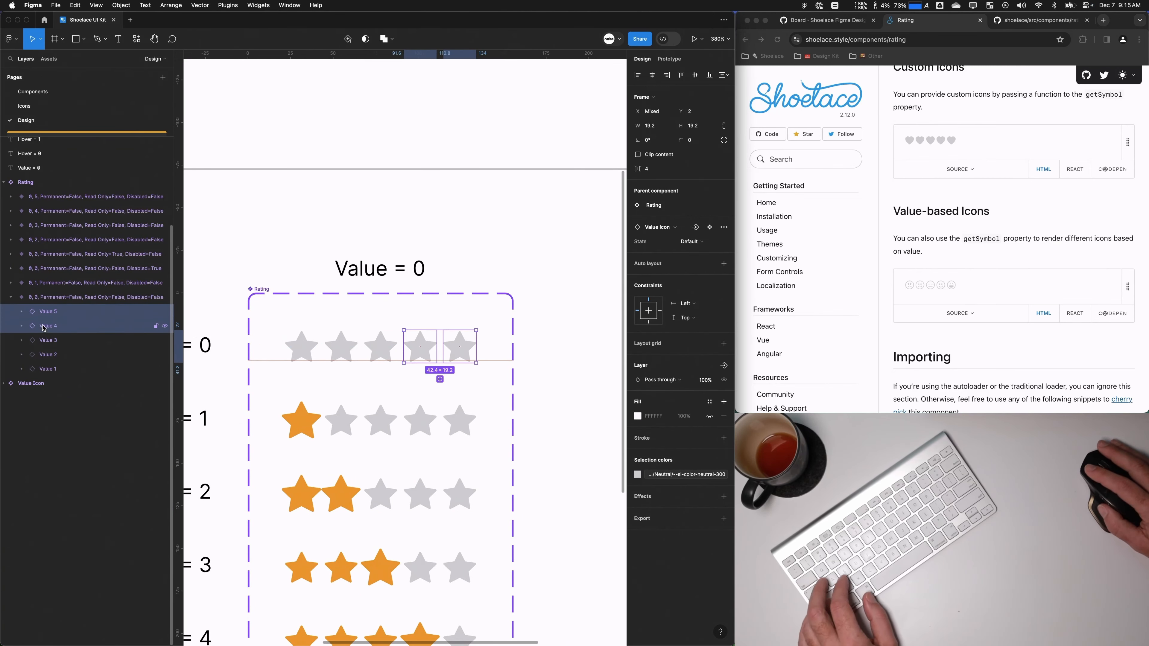
shift+click(50, 340)
shift+click(48, 354)
shift+click(49, 369)
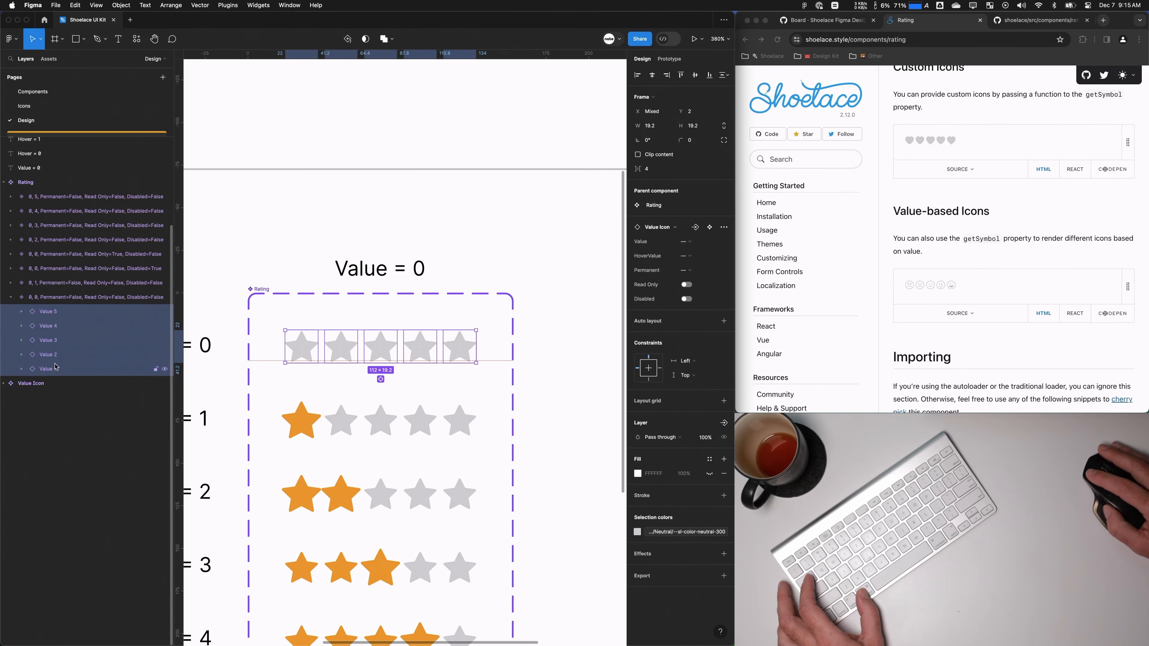
click(685, 303)
click(691, 348)
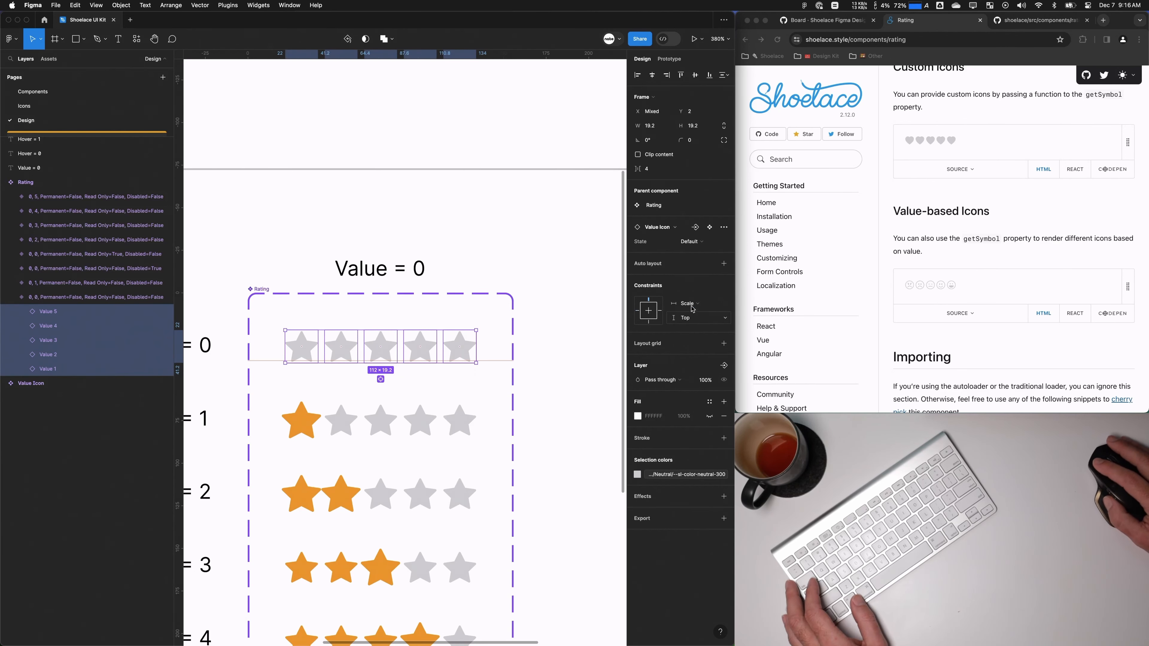
click(686, 318)
click(688, 361)
Step: Resize the Rating instance in the Test Frame to 265 × 53 and turn off its Show 5 property
scroll(536, 309, down, 4)
scroll(492, 248, up, 3)
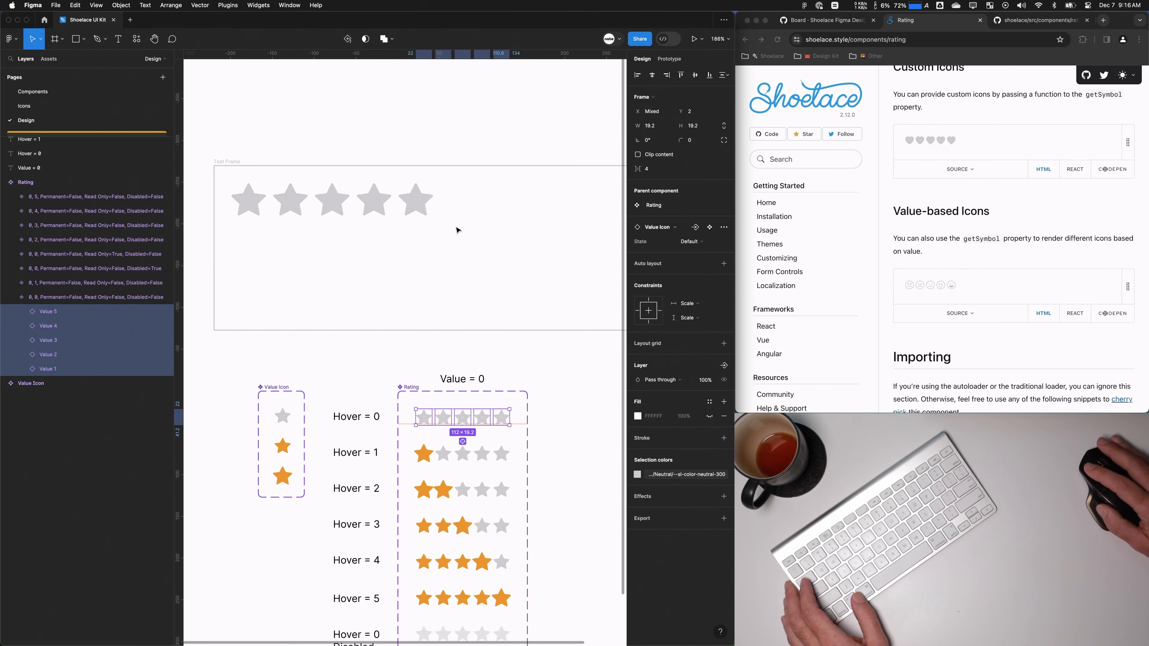
click(420, 204)
mouse_move(437, 220)
mouse_down()
mouse_move(492, 249)
mouse_move(451, 223)
mouse_up()
click(387, 305)
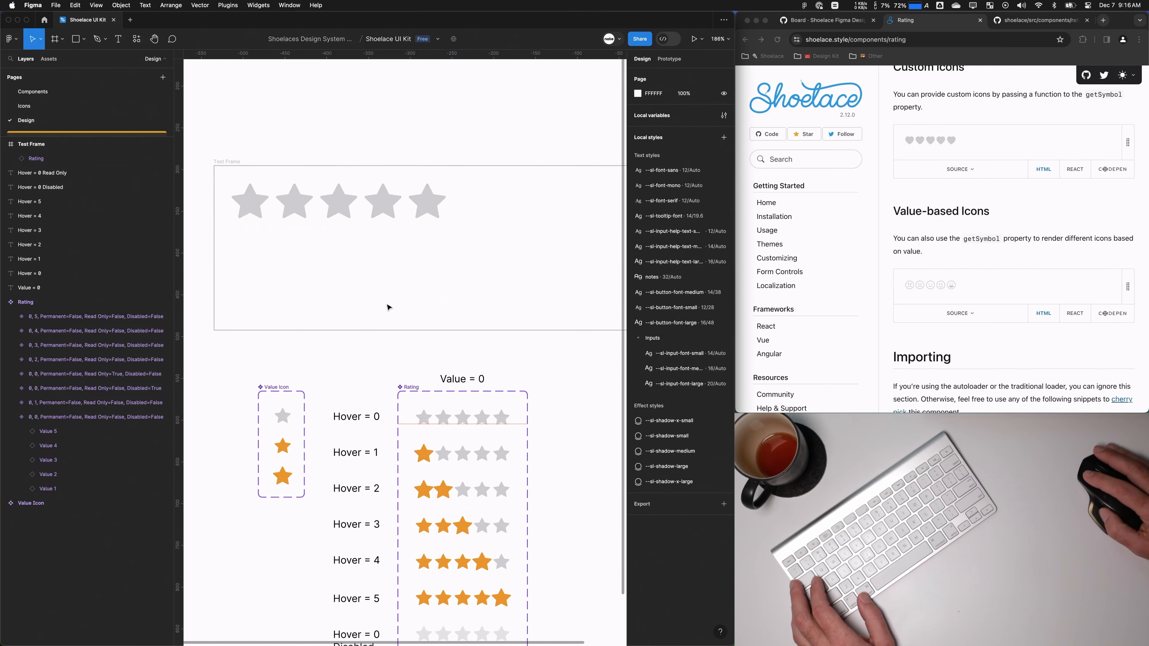
click(427, 214)
click(456, 284)
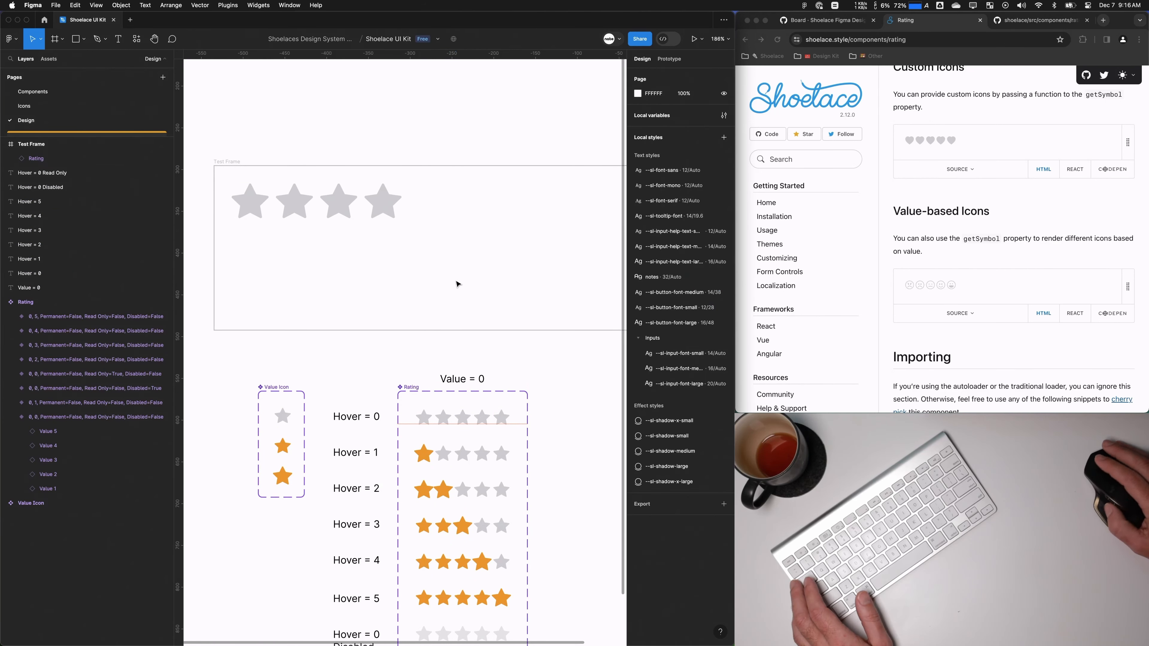
scroll(418, 237, down, 2)
click(434, 371)
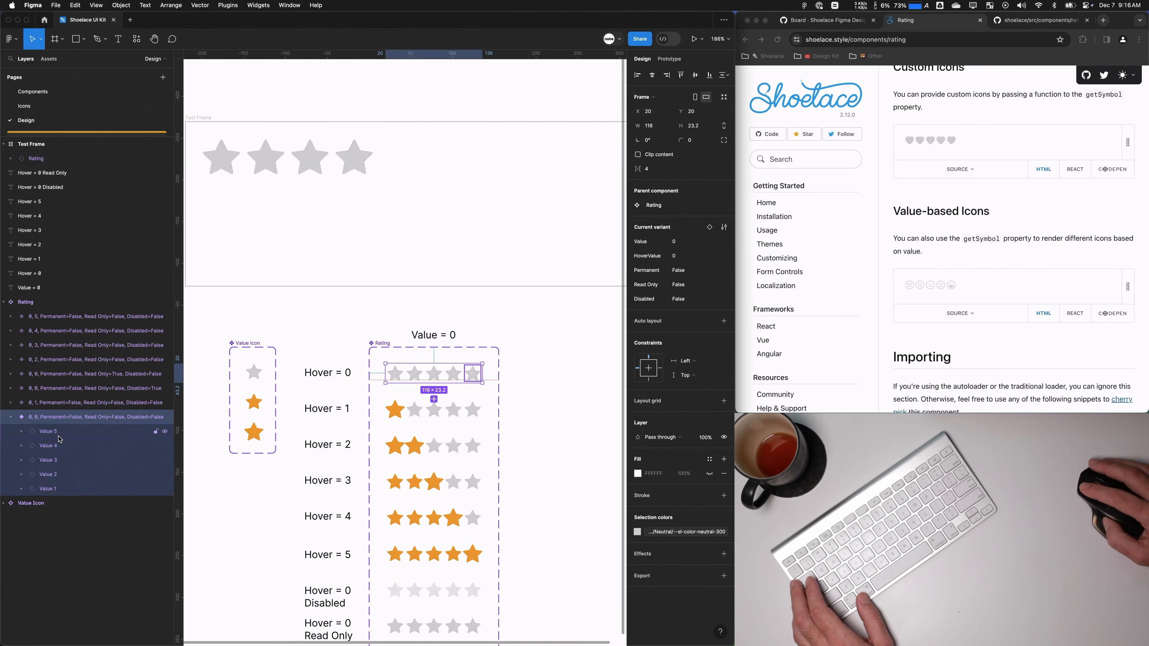
click(396, 297)
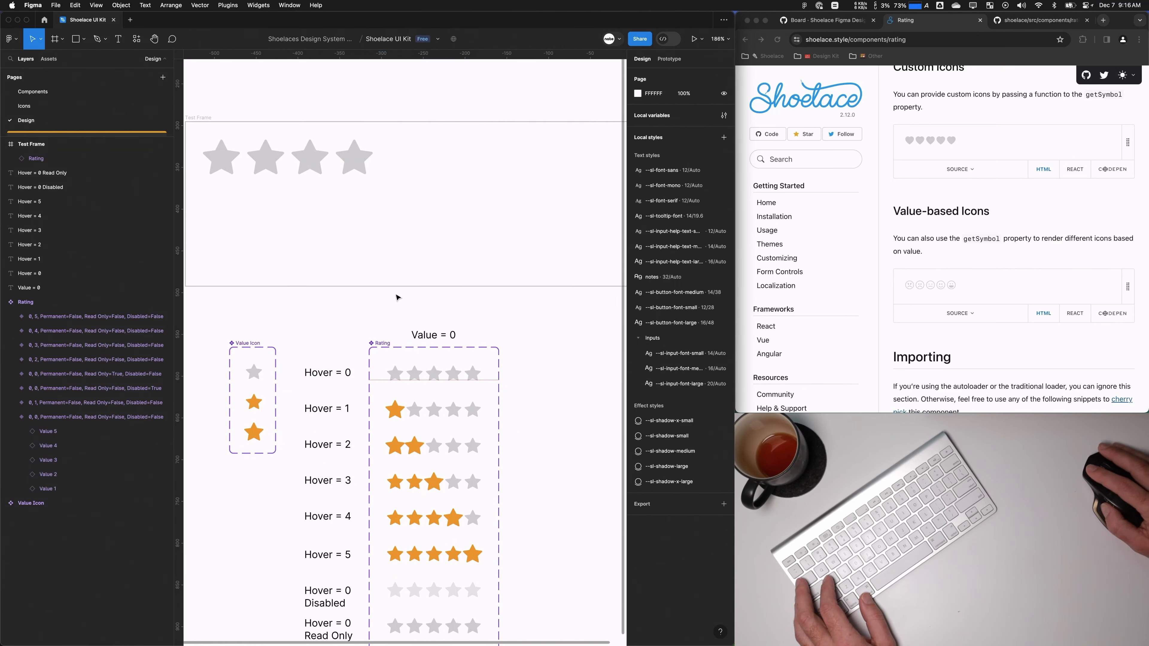
click(65, 433)
click(62, 418)
shift+click(54, 316)
click(11, 417)
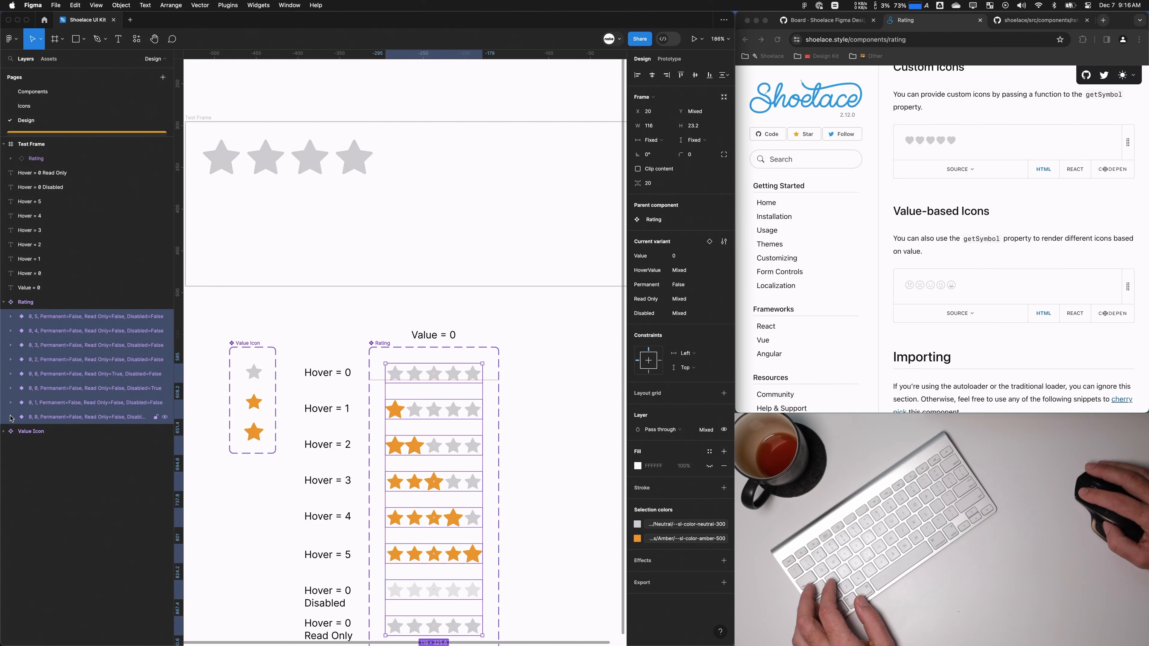
click(358, 309)
Step: Remove auto layout from the other Rating variants: HoverValue 5, 4, 3, 2 and 1, Read Only and Disabled
click(118, 316)
click(724, 321)
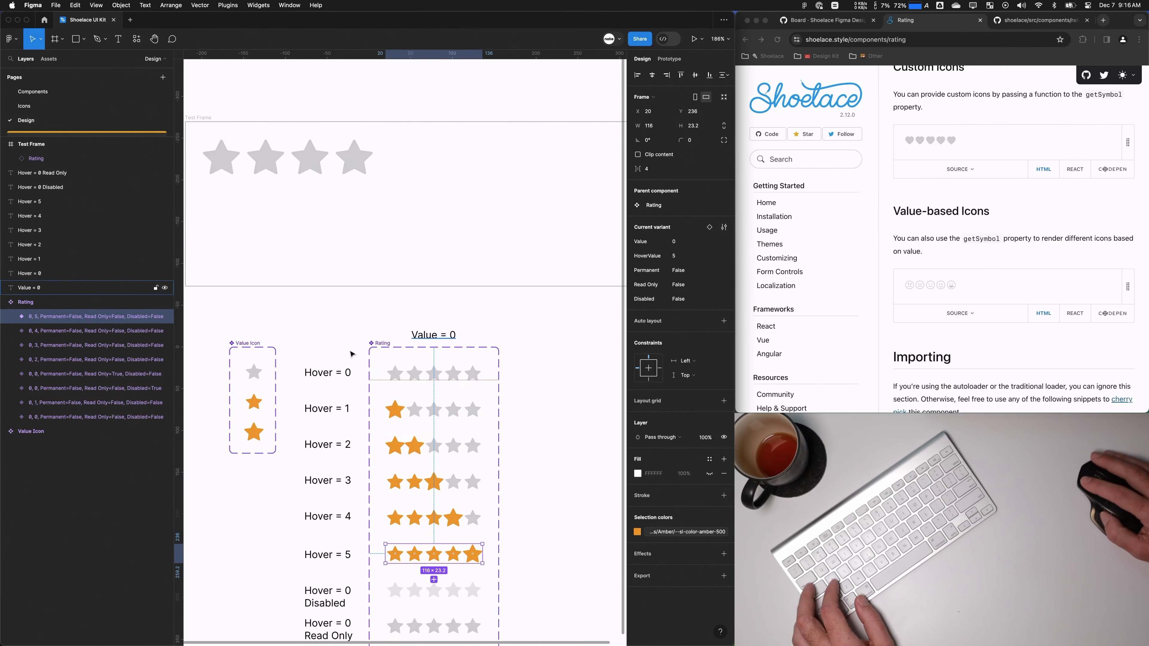
click(150, 332)
key(Tab)
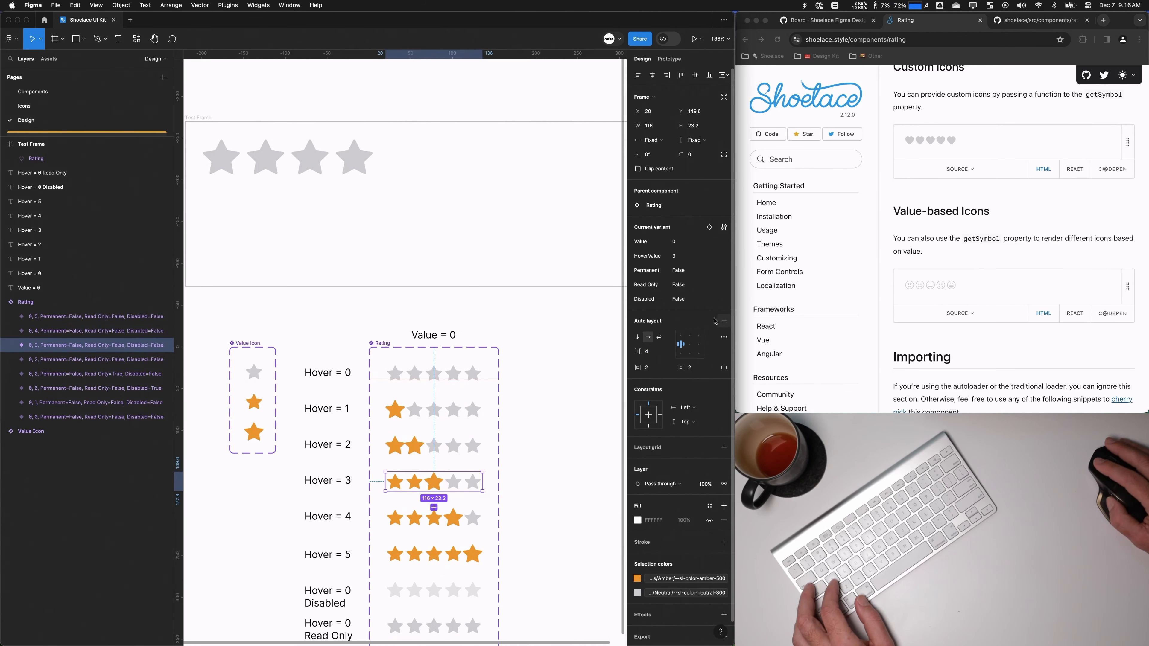
key(Tab)
key(Tab)
key(Tab)
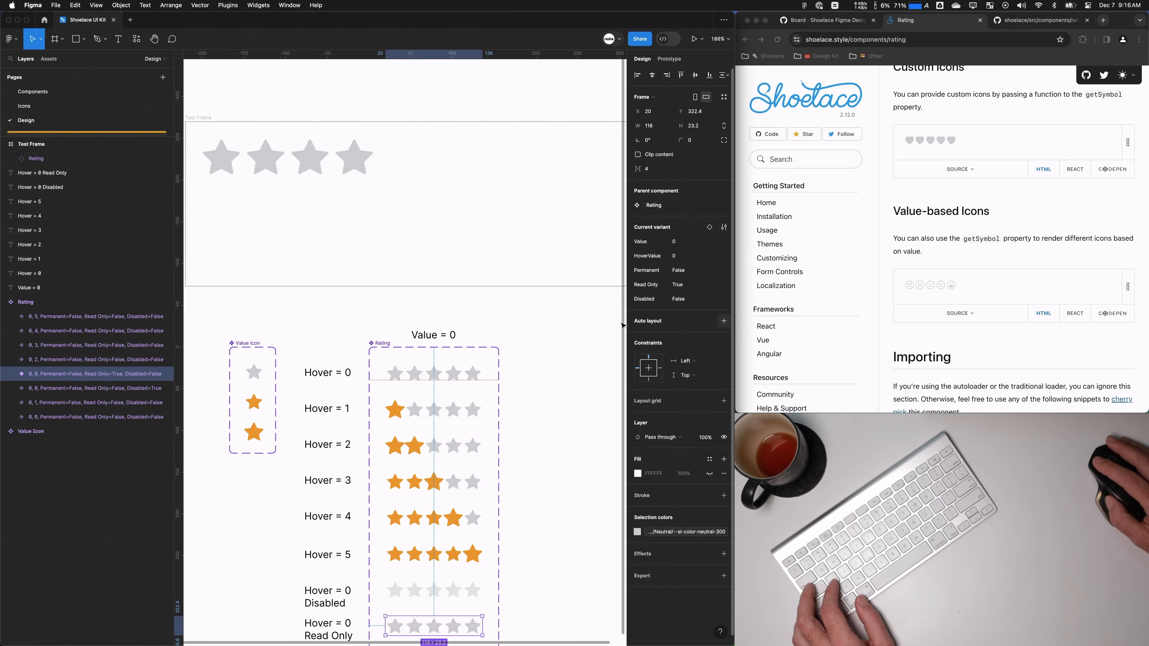
key(Tab)
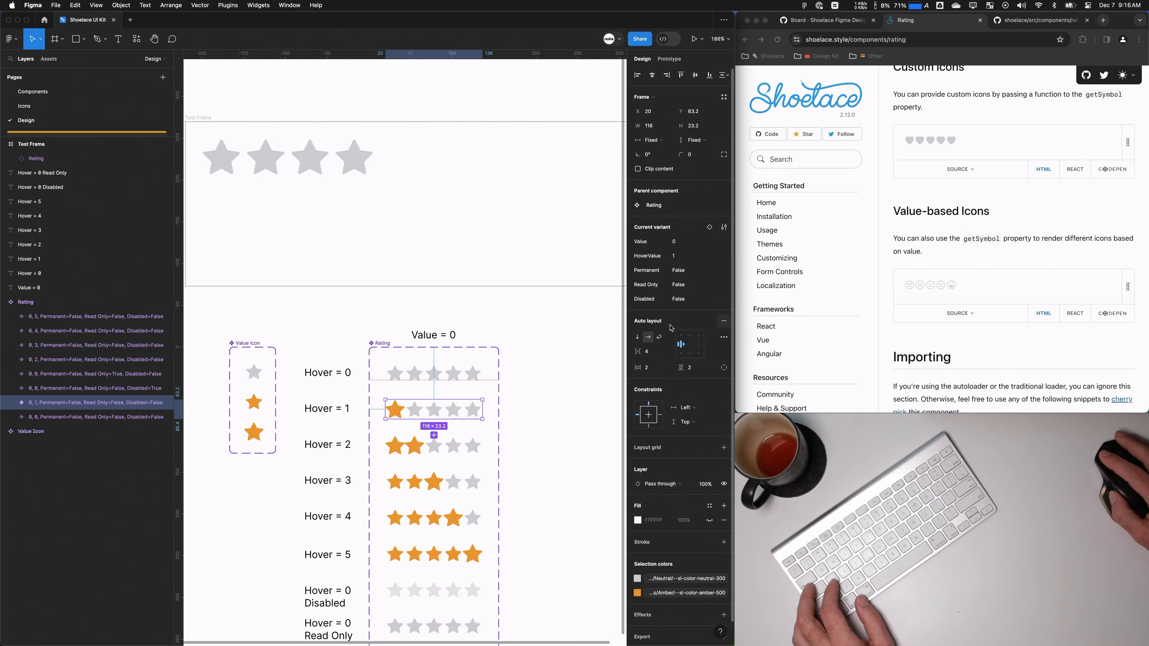
key(Tab)
Step: Select the Value layers inside all Rating variants together and set their constraints to Scale
scroll(546, 264, down, 4)
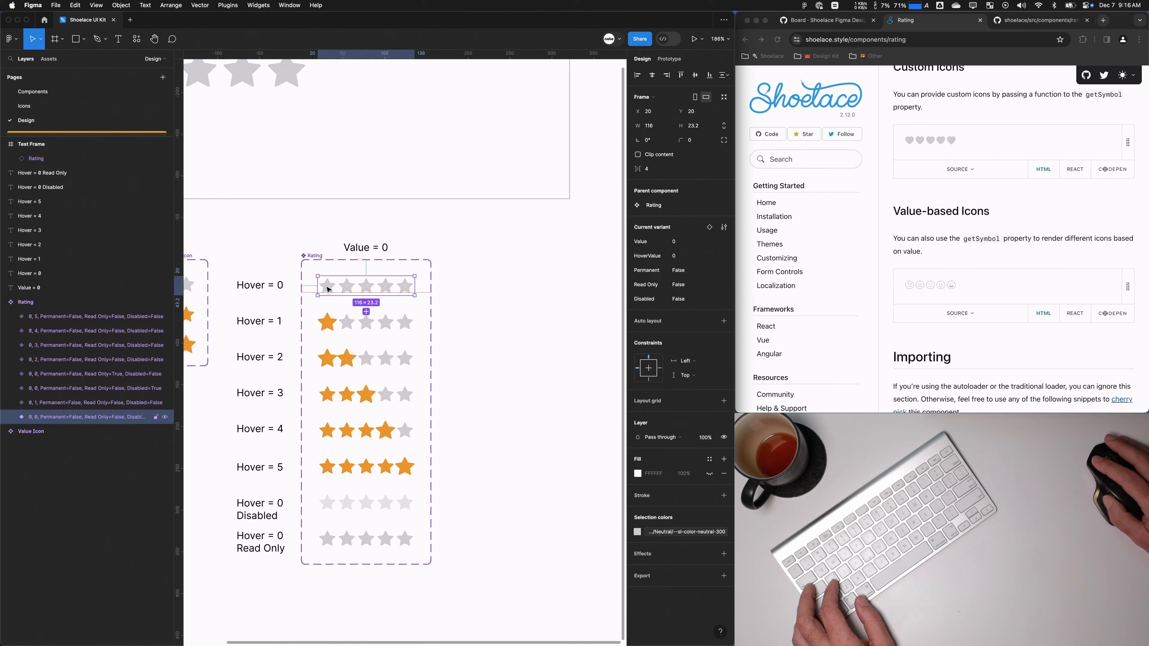
double_click(328, 290)
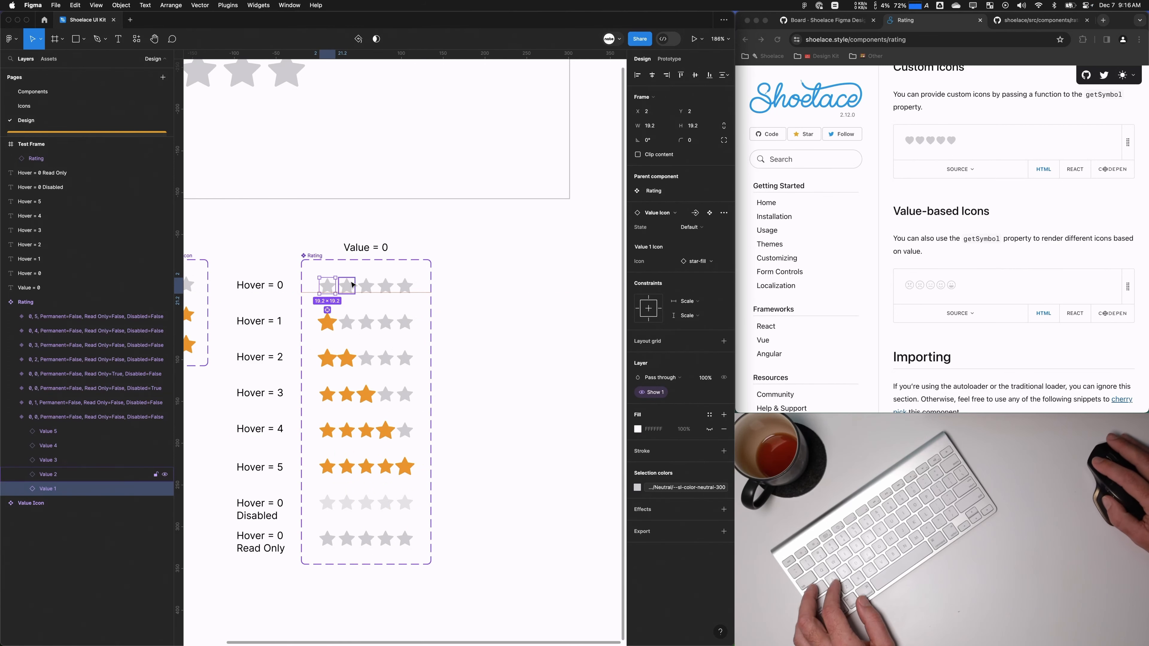
click(65, 422)
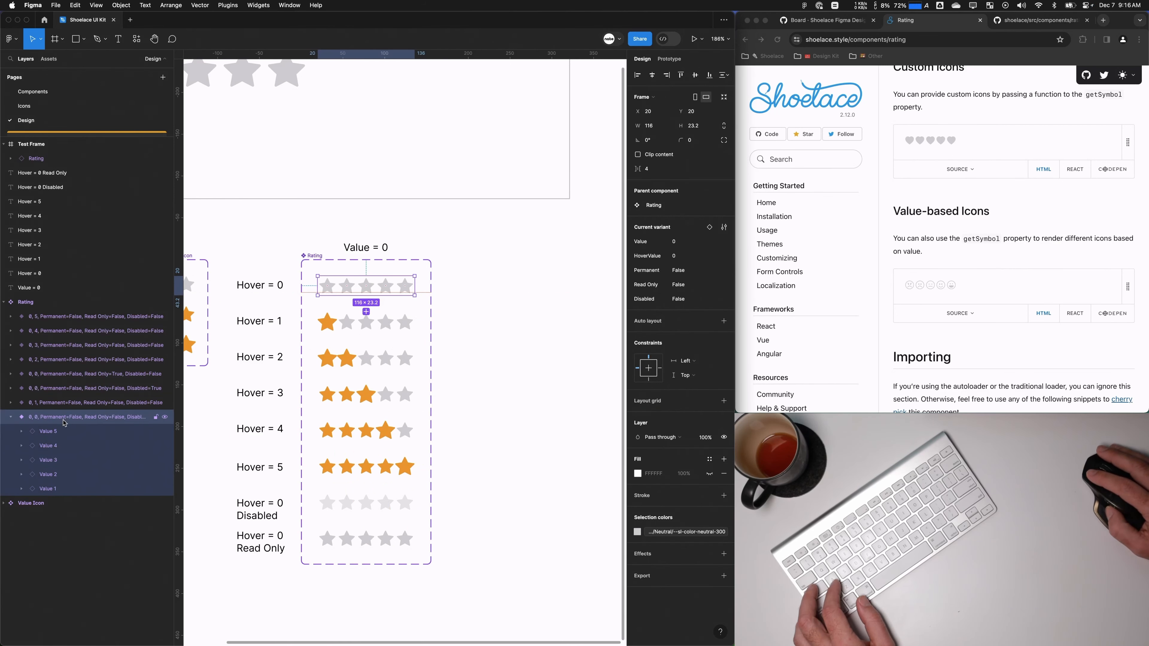
click(61, 404)
click(49, 432)
click(47, 420)
click(11, 417)
shift+click(74, 318)
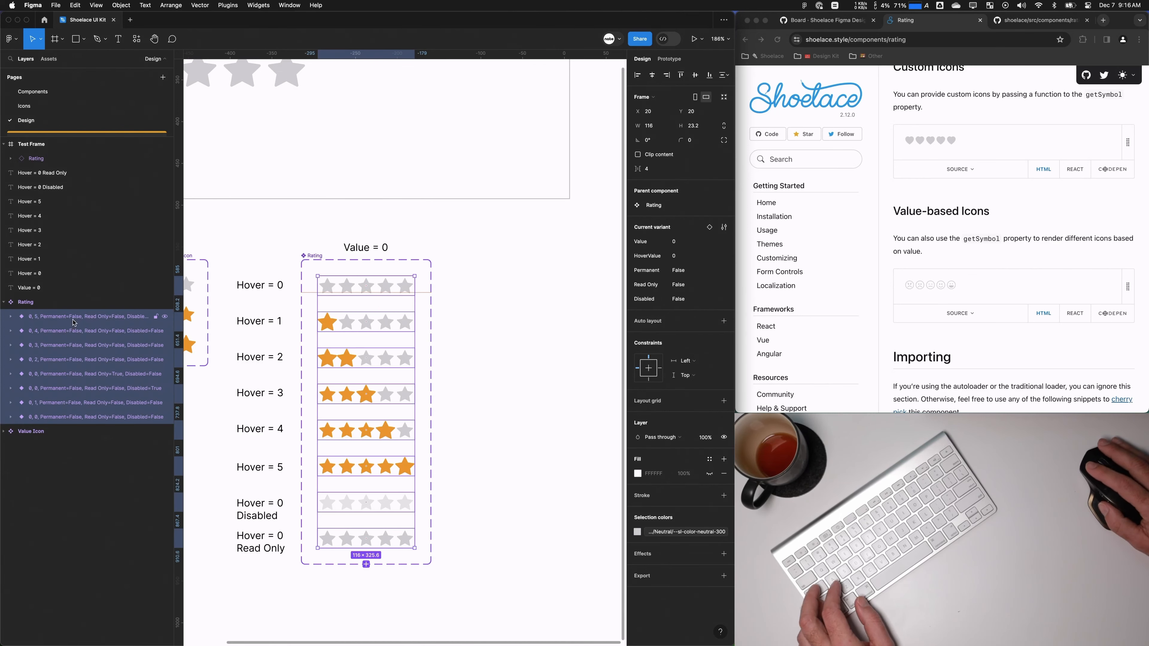
key(Return)
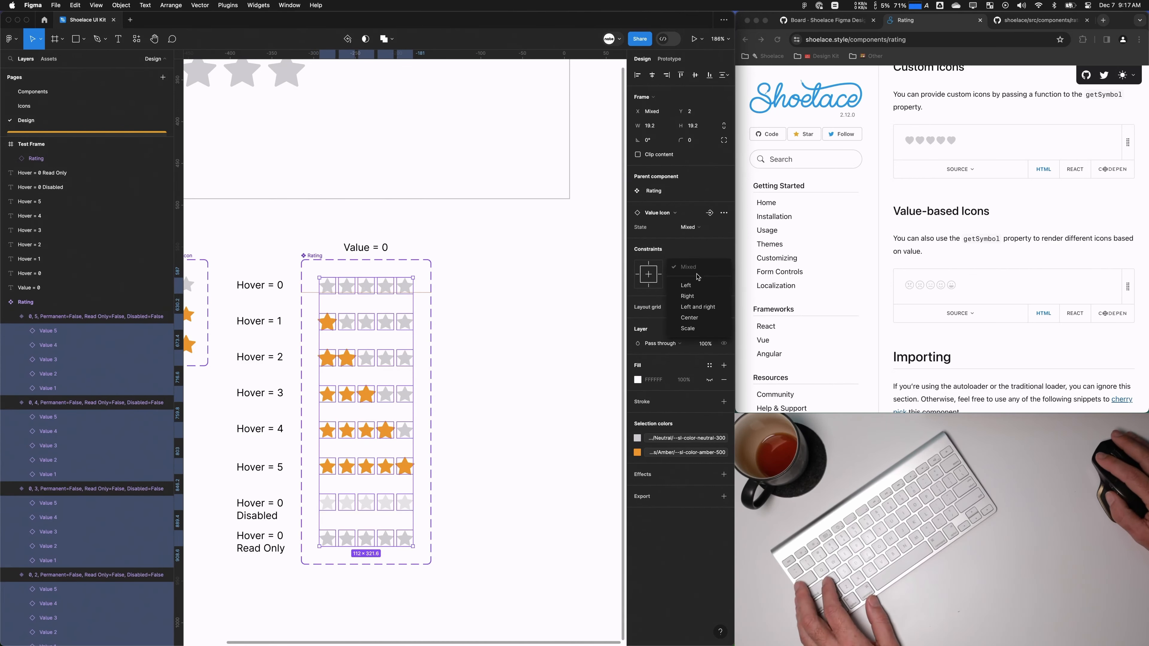
click(439, 194)
Step: Set the Test Frame Rating instance's HoverValue to 3 and turn its Show 5 property on
scroll(439, 194, up, 5)
scroll(439, 193, left, 4)
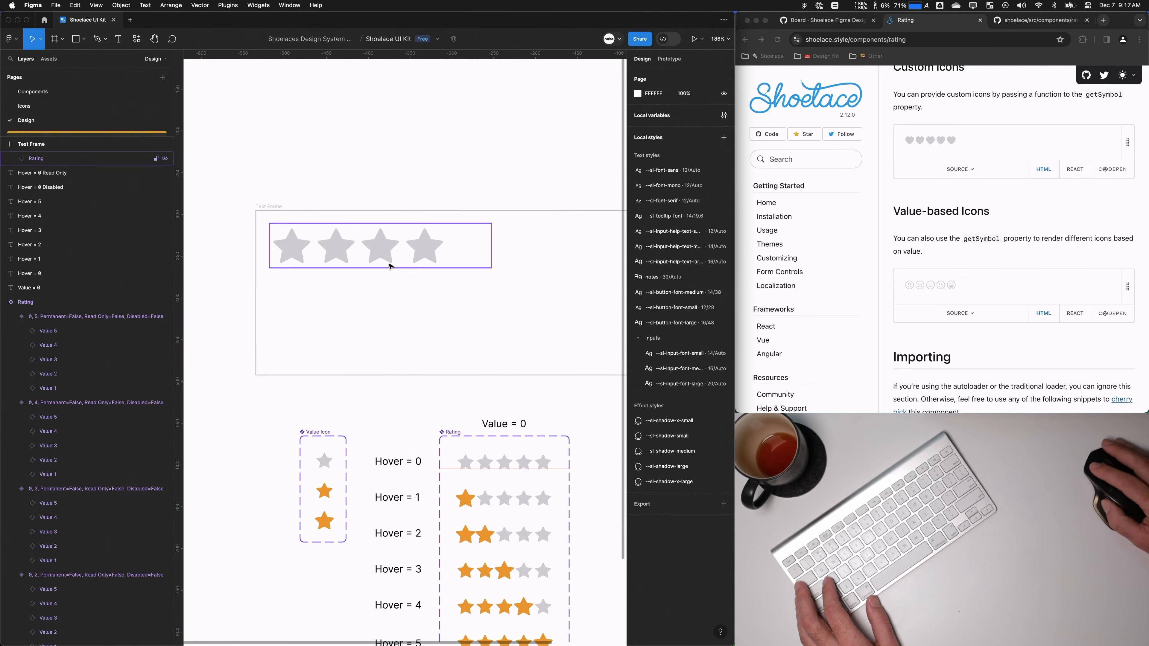
click(390, 262)
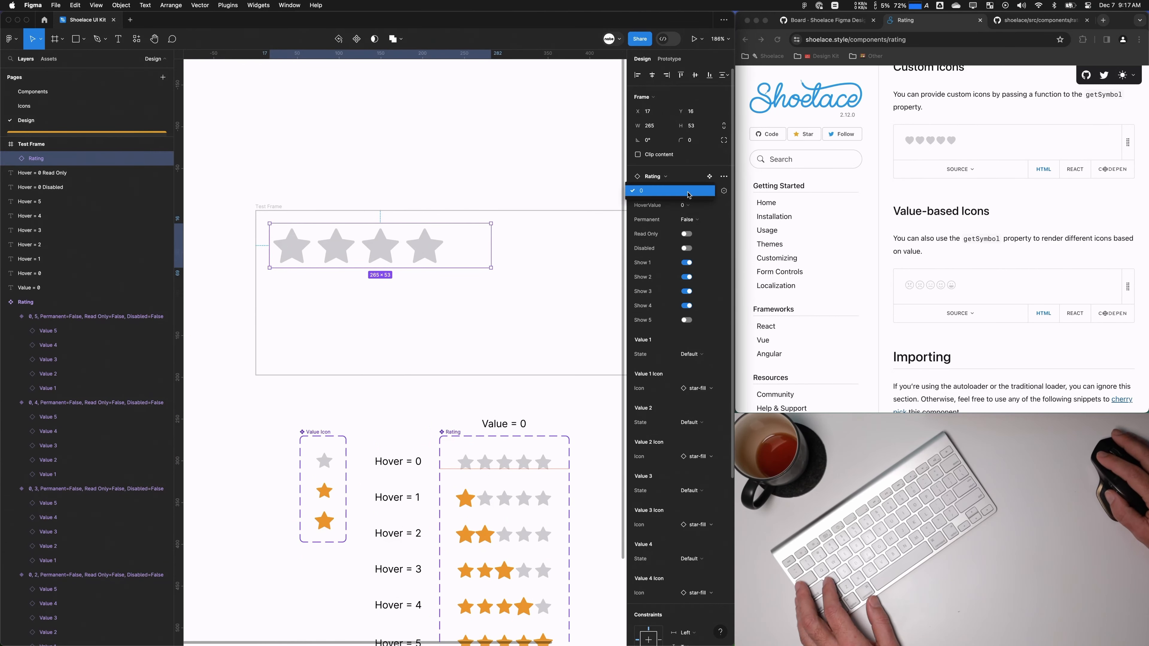
click(577, 181)
click(402, 252)
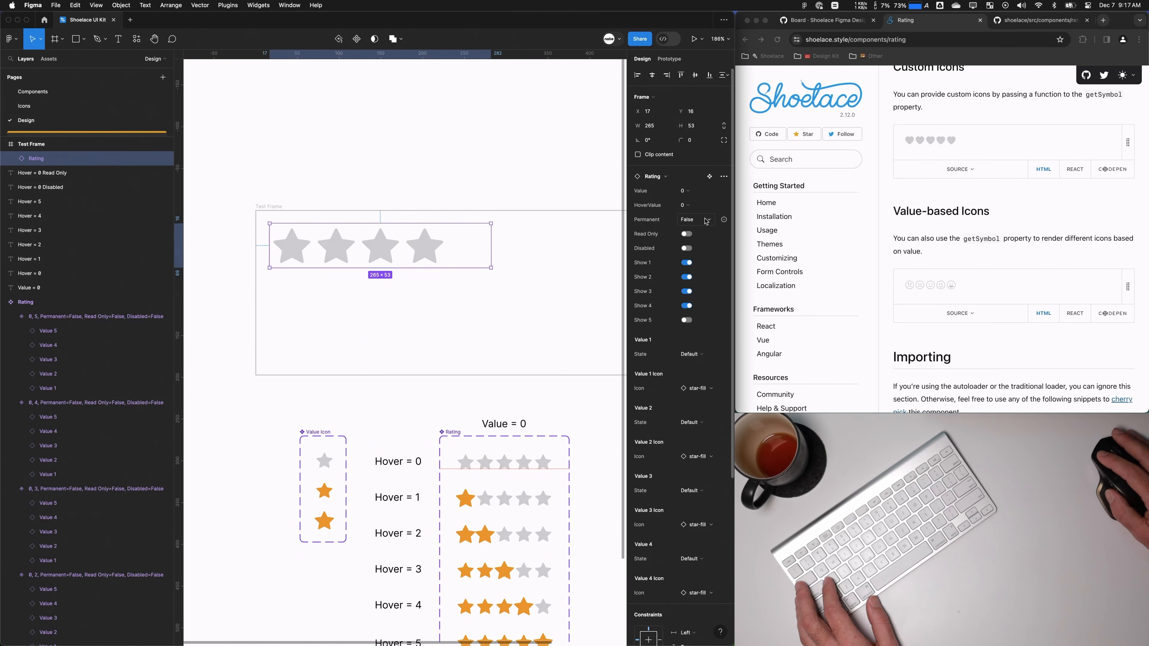
click(685, 205)
click(685, 244)
scroll(571, 306, right, 1)
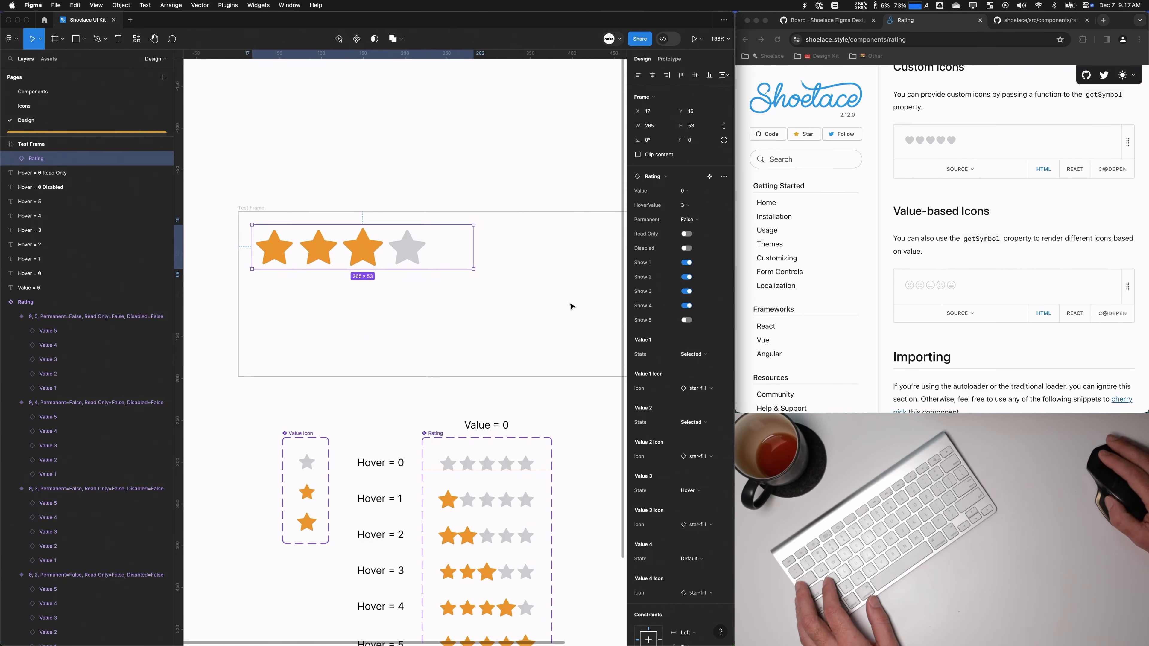
click(686, 306)
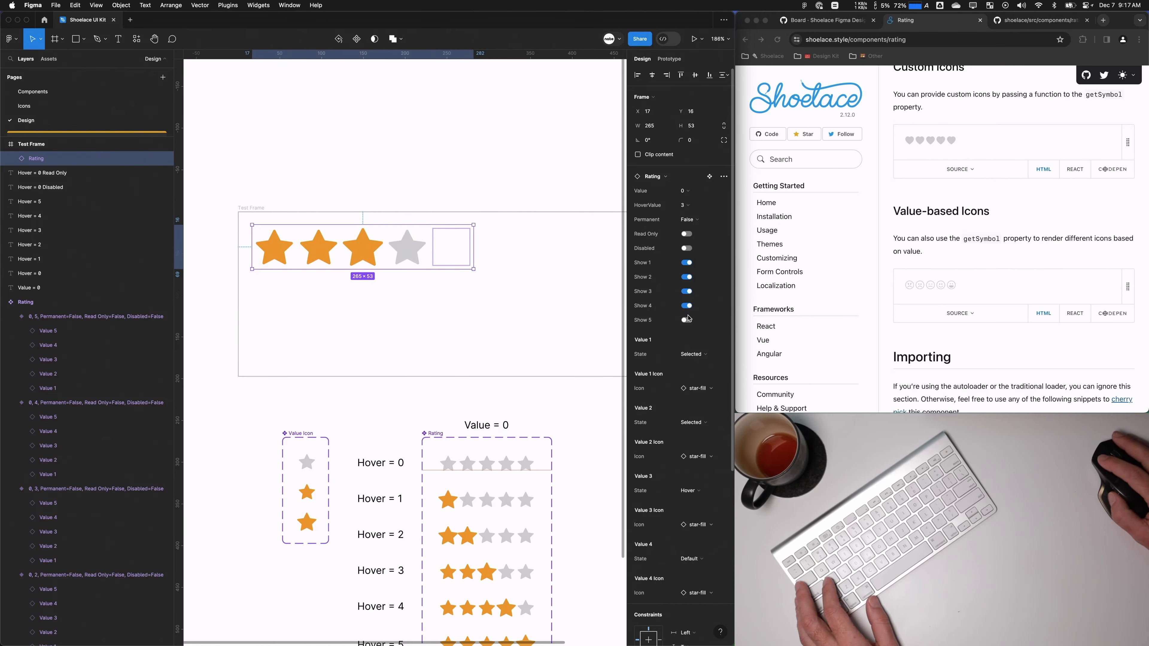
Step: Swap the Value 1 icon of the Rating instance to emoji-angry
click(709, 388)
text(emo)
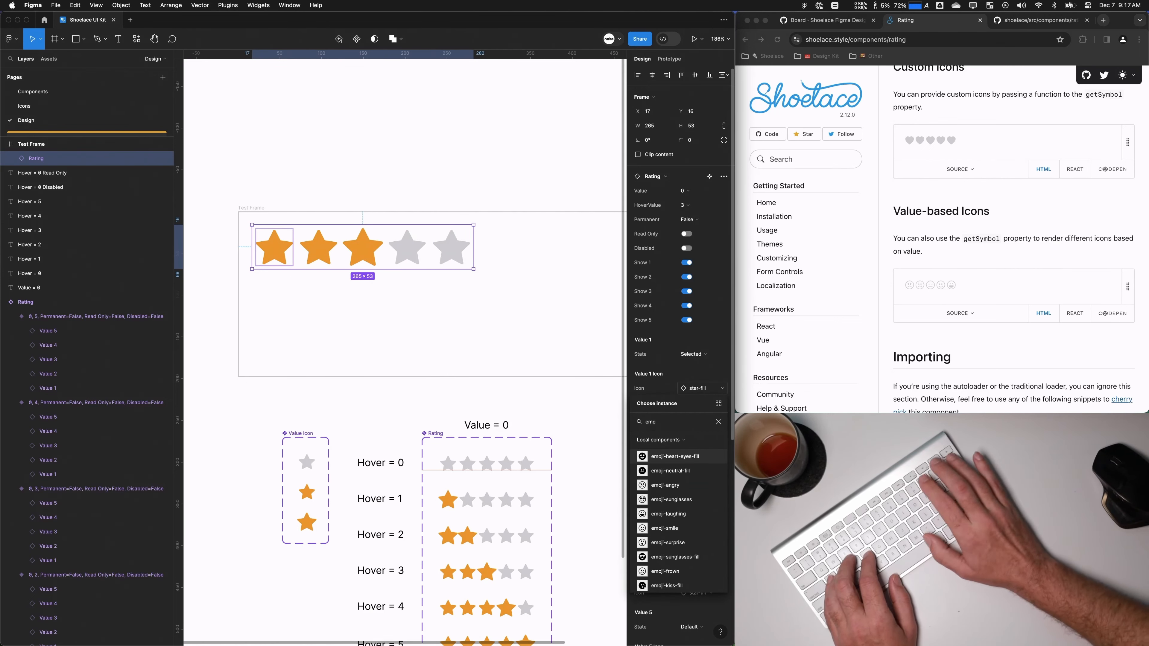
text(j)
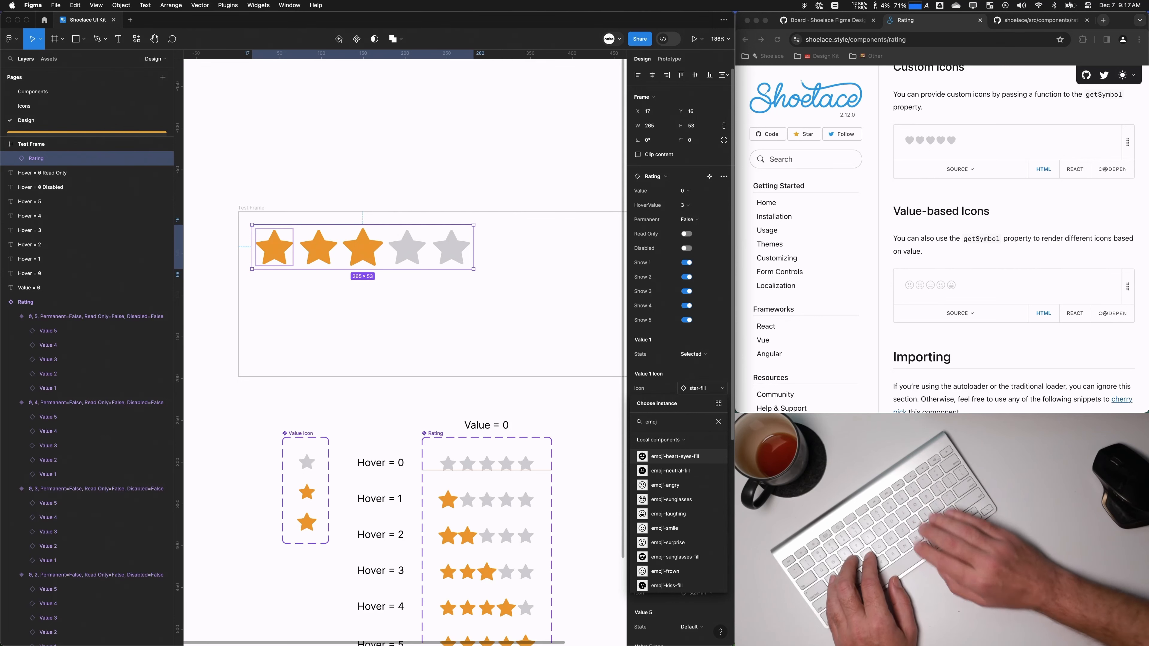
click(668, 486)
Step: Swap the Value 2 icon of the Rating instance to emoji-frown
click(697, 456)
text(emoji fr)
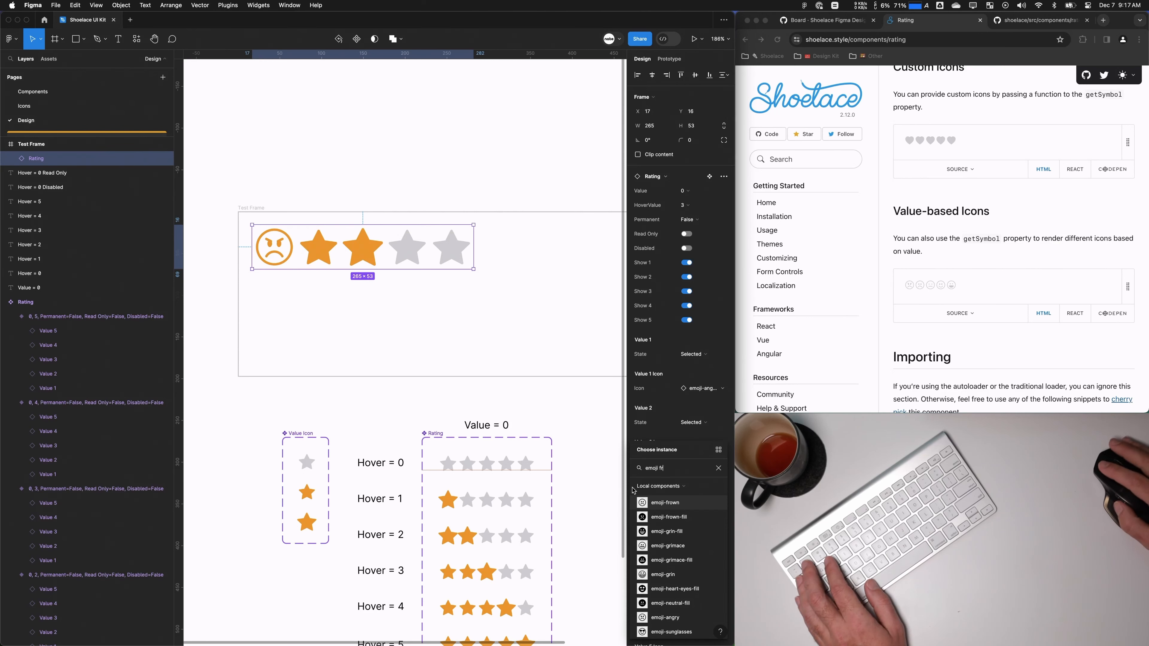
key(Return)
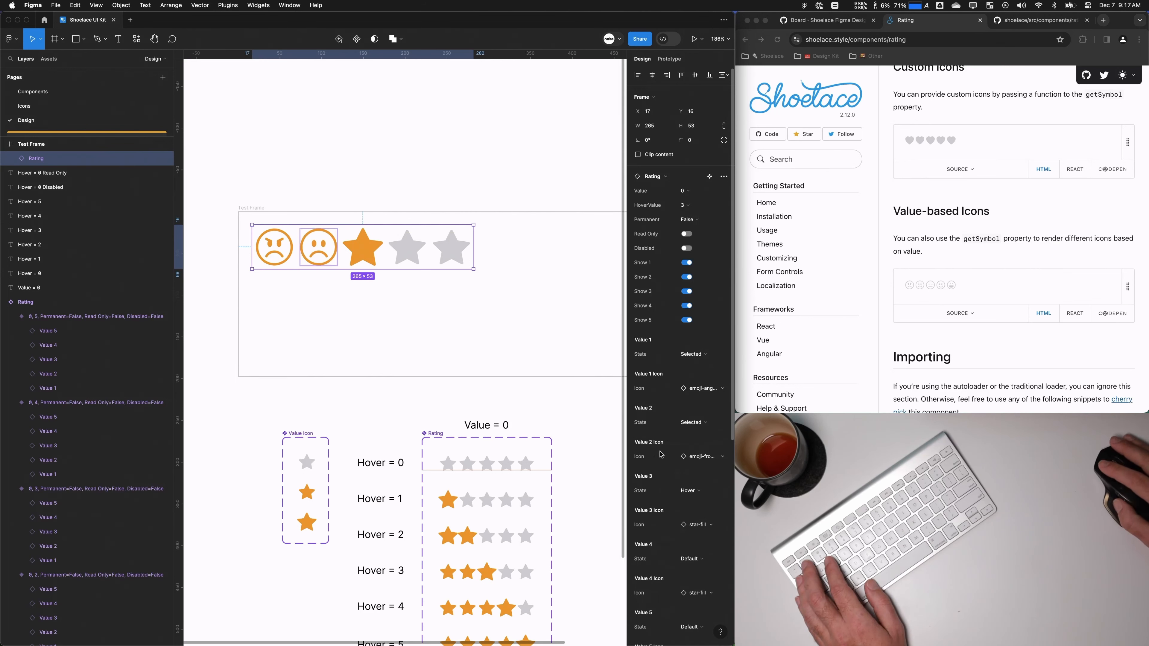
Step: Swap the Value 3 icon of the Rating instance to emoji-neutral
click(699, 525)
text(emoji-neu)
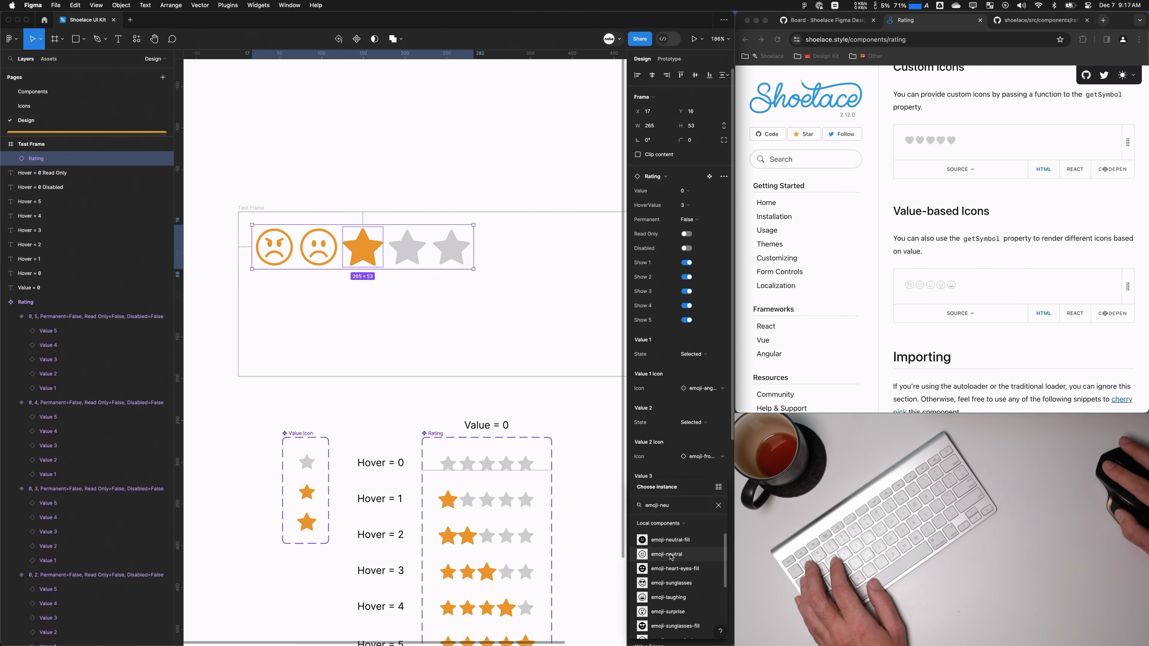
click(671, 553)
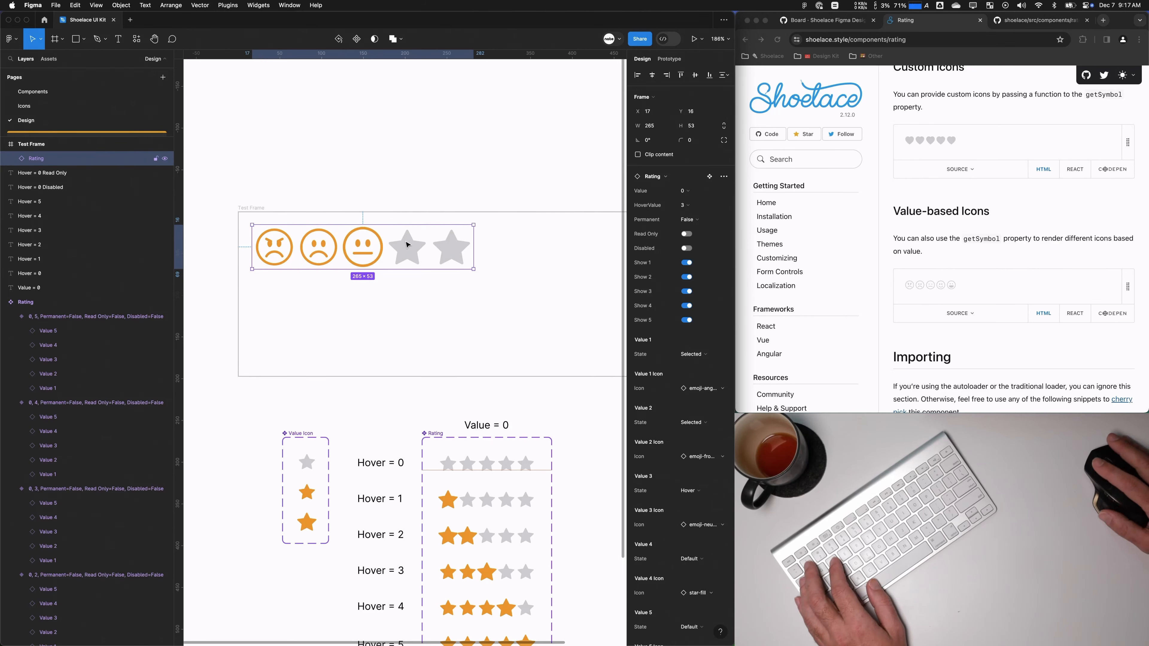
Step: Swap the Value 4 icon of the Rating instance to emoji-smile
click(701, 587)
text(emji gr)
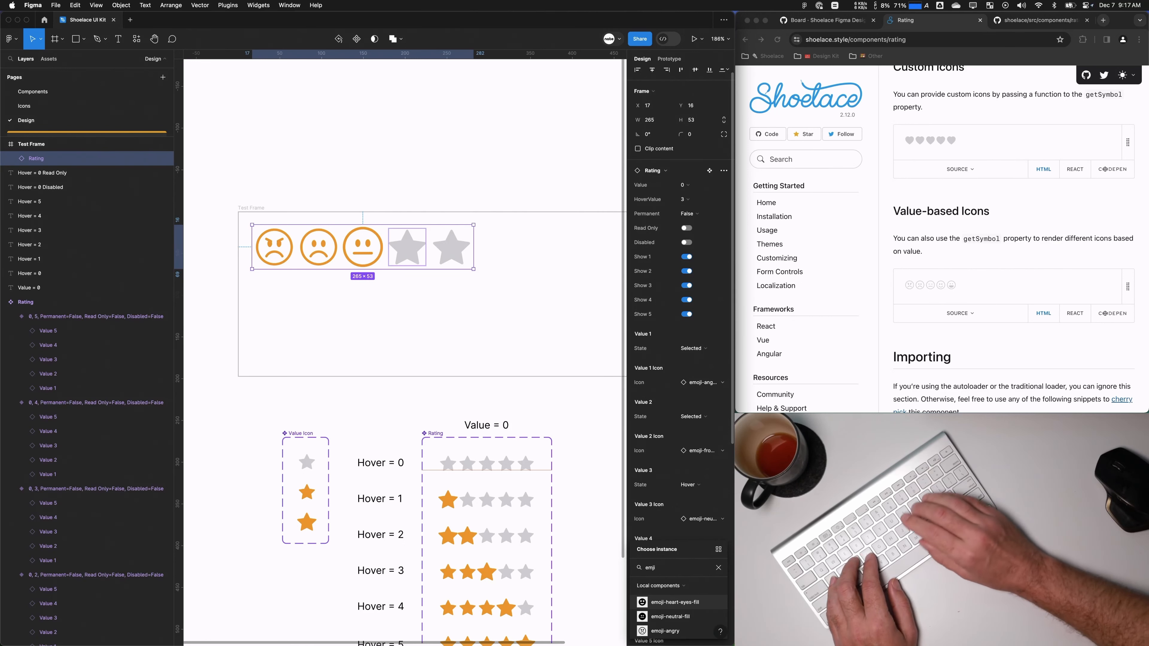
key(BackSpace)
key(BackSpace)
key(BackSpace)
key(BackSpace)
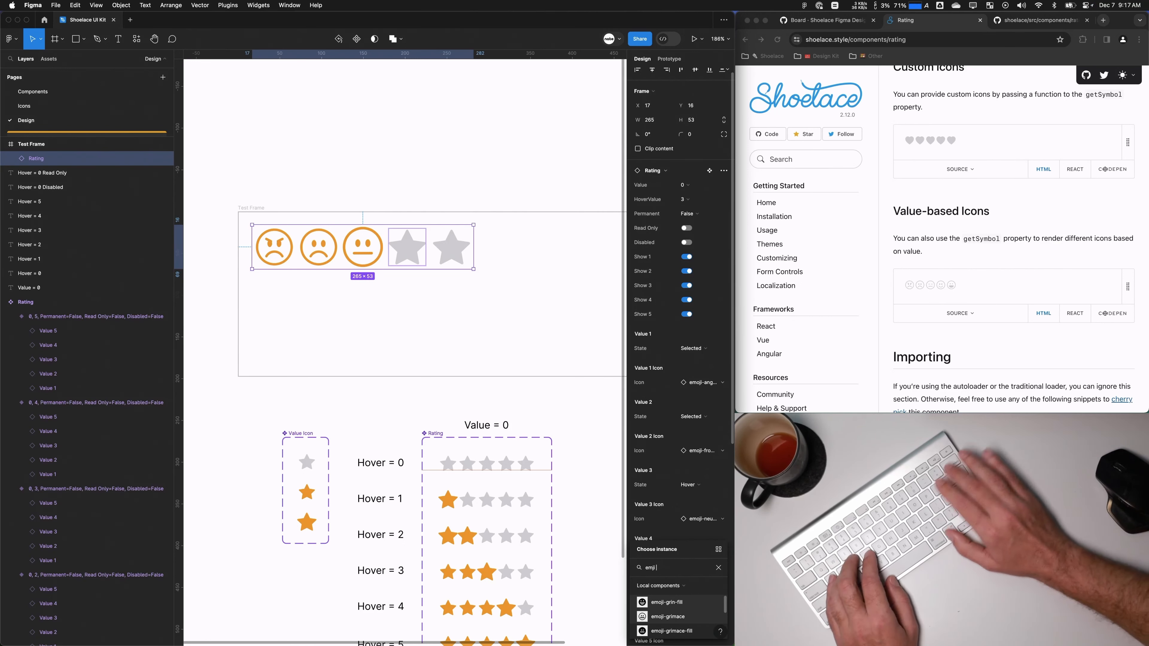
text(o)
key(BackSpace)
key(BackSpace)
text(oji smile)
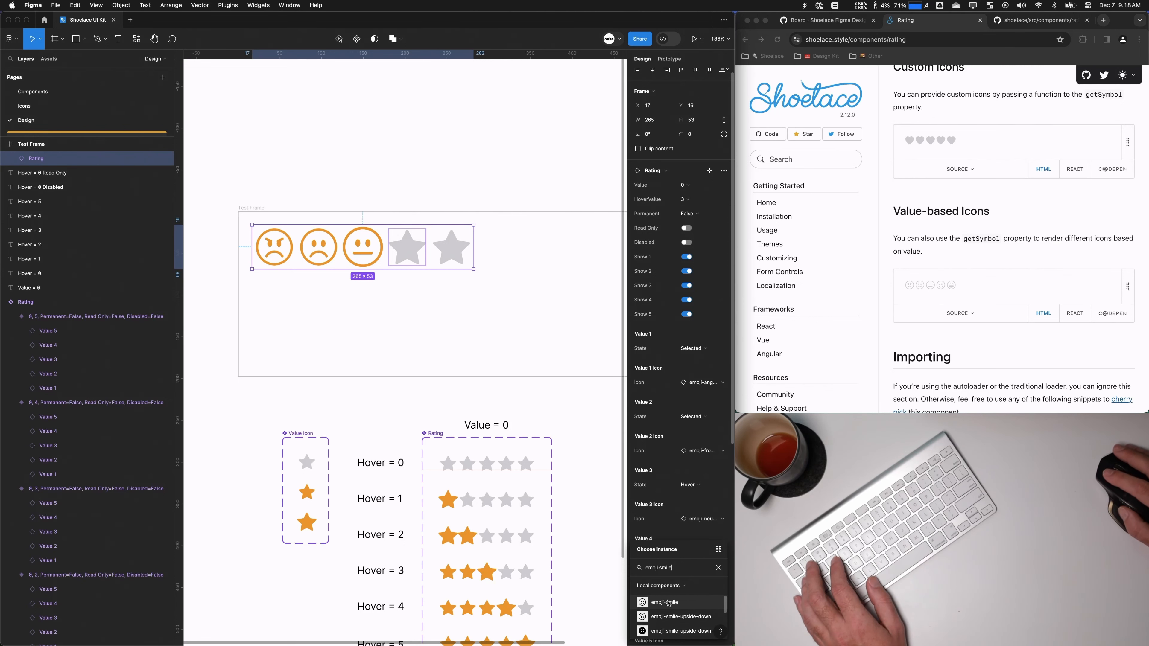
click(668, 603)
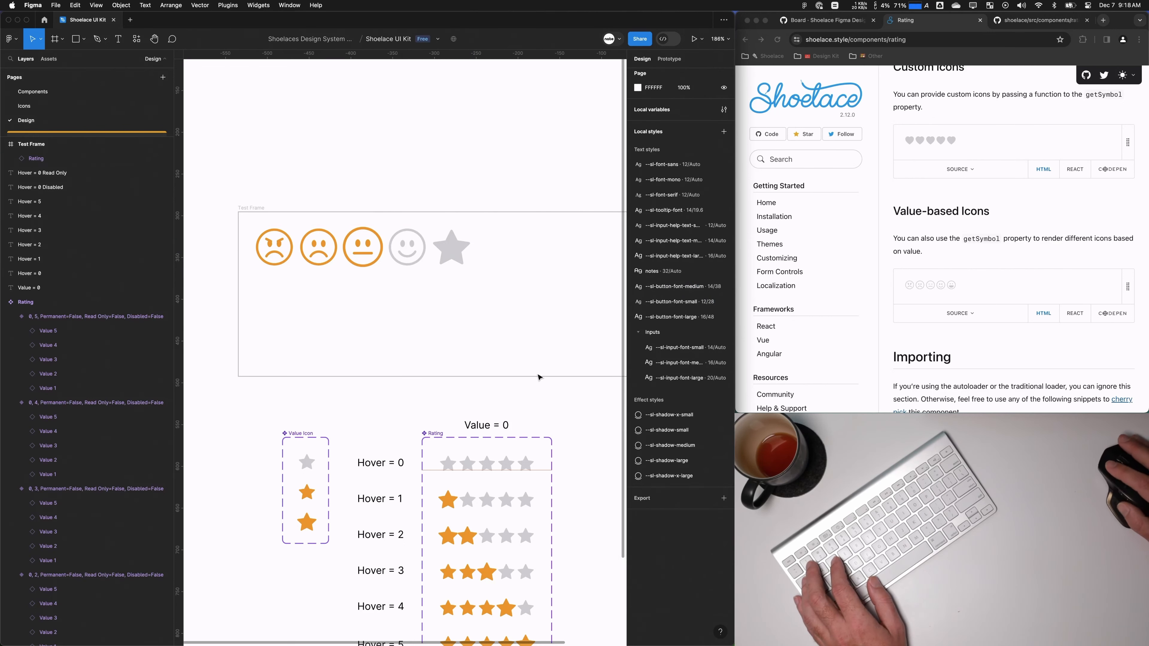
Step: Turn off the Show 5 property of the Test Frame's Rating instance
click(686, 320)
click(443, 257)
scroll(443, 257, up, 1)
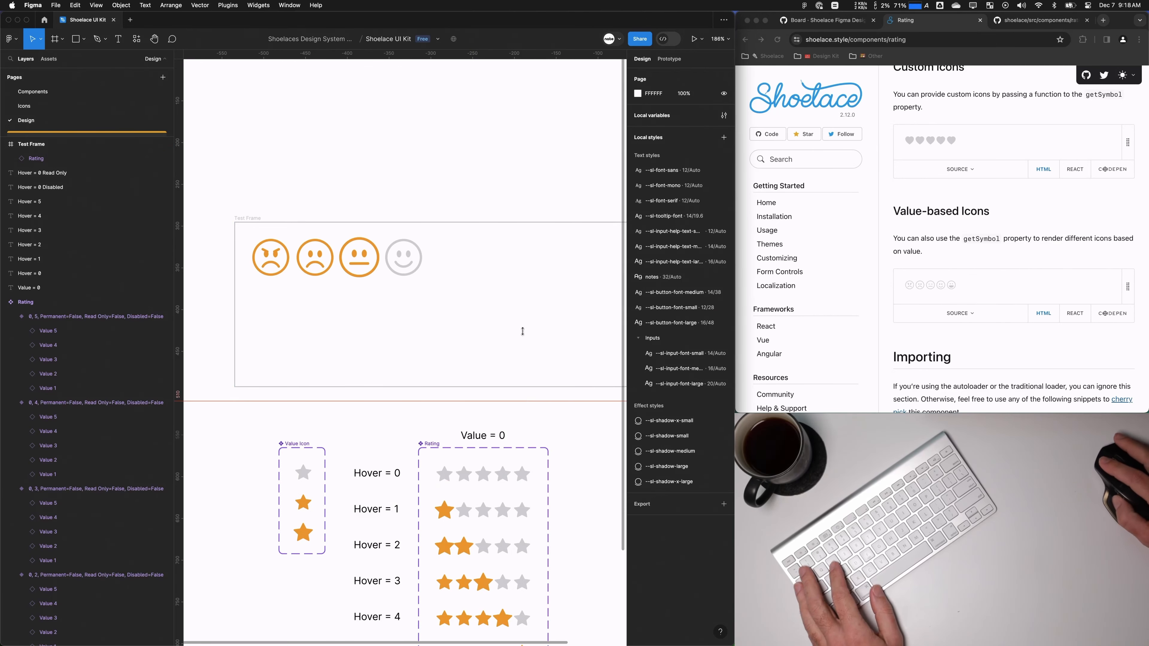
scroll(466, 362, down, 3)
scroll(402, 320, up, 2)
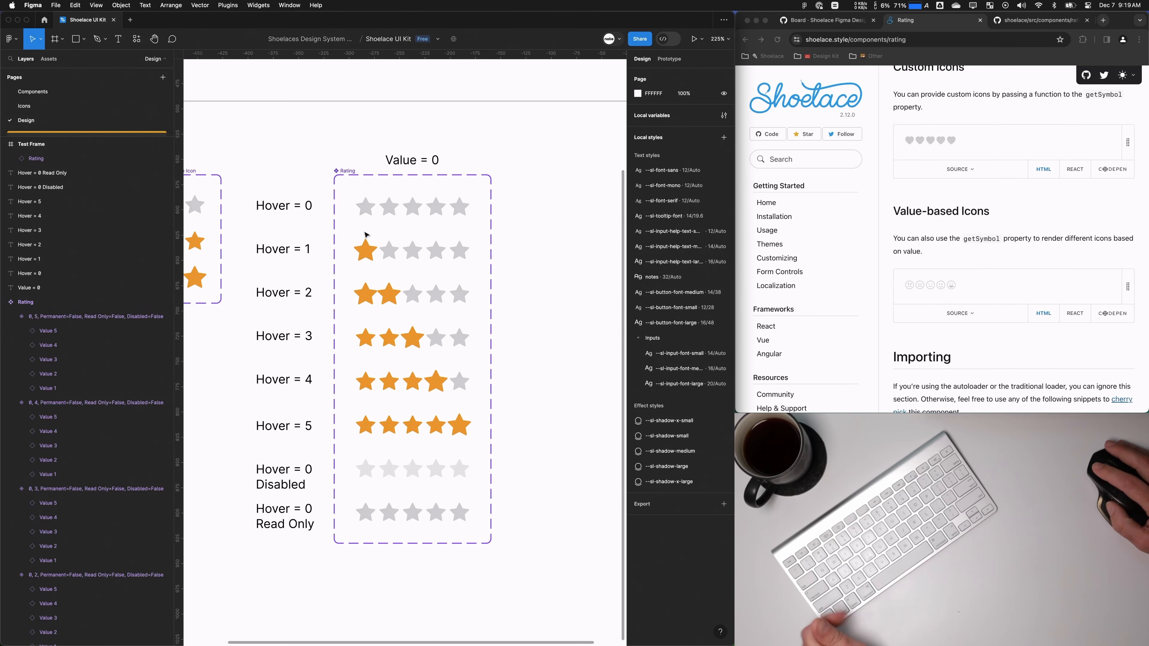
Step: Switch from design to prototype editing for the Rating component set
click(349, 172)
click(365, 248)
key(shift+e)
click(360, 131)
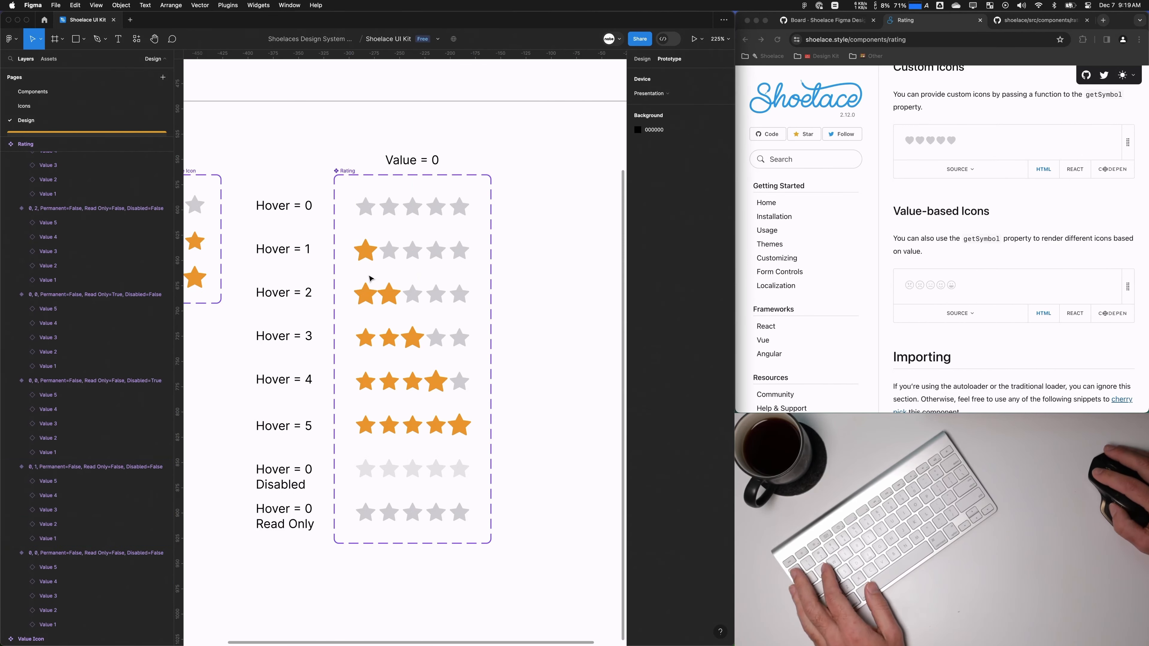
click(367, 290)
click(357, 273)
super+click(370, 292)
scroll(370, 292, up, 5)
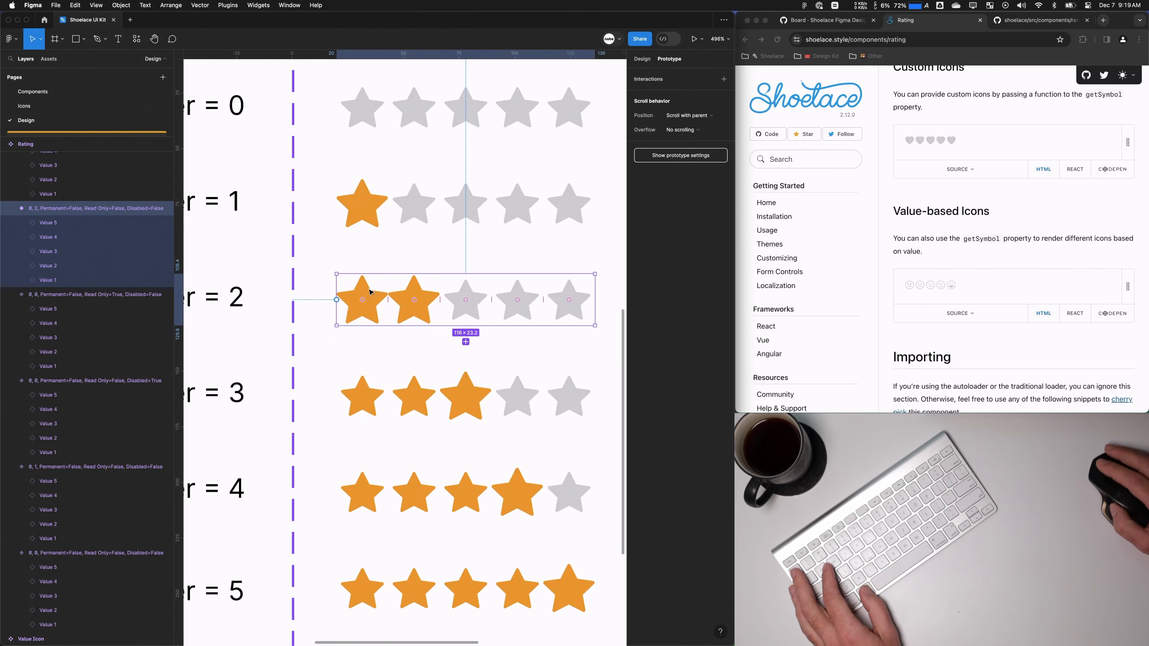
shift+click(370, 382)
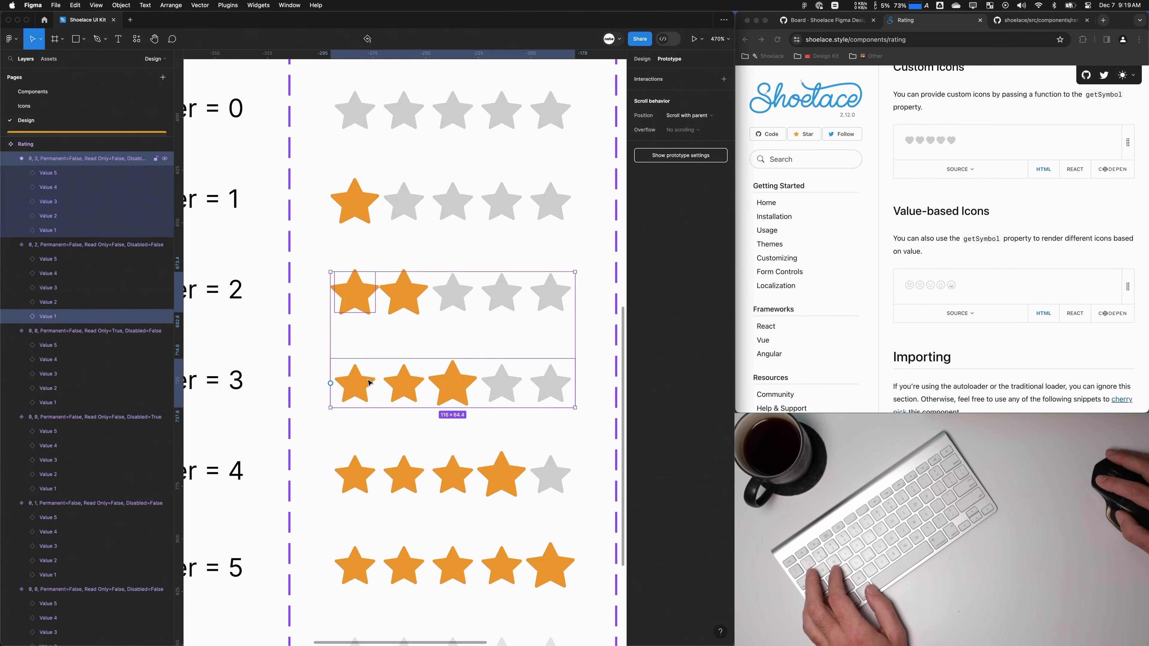
click(364, 265)
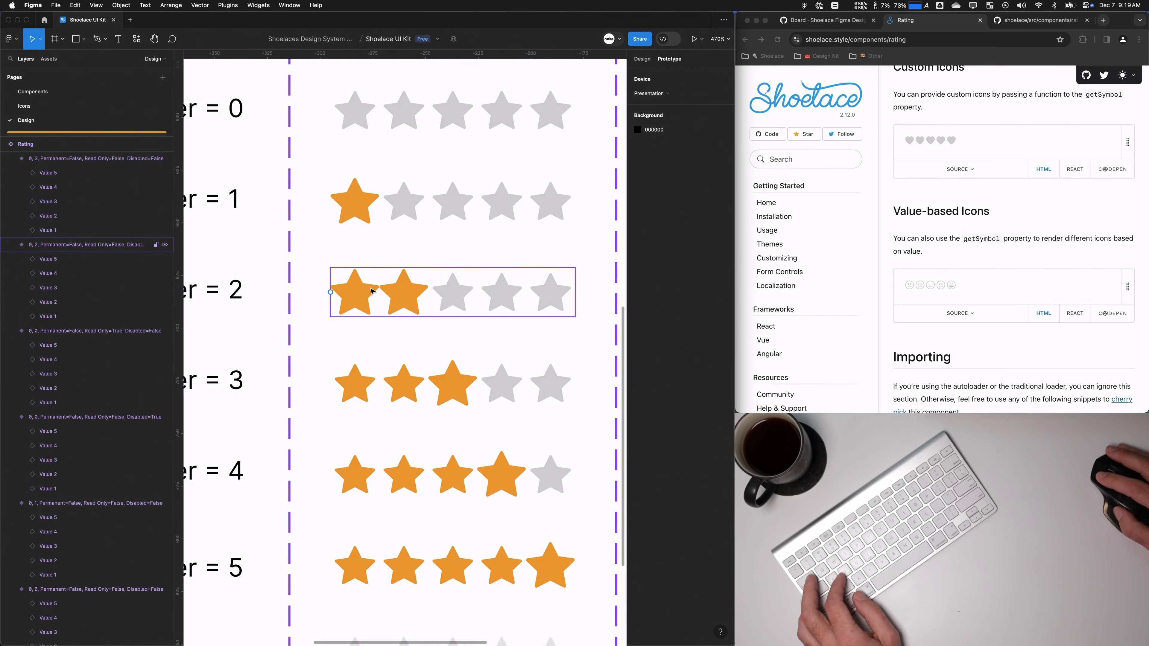
Step: Connect the Value 1 stars of the Hover 2, 3, 4 and 5 variants to the Hover 1 variant with a Mouse enter trigger
super+click(372, 290)
shift+super+click(370, 386)
shift+super+click(370, 477)
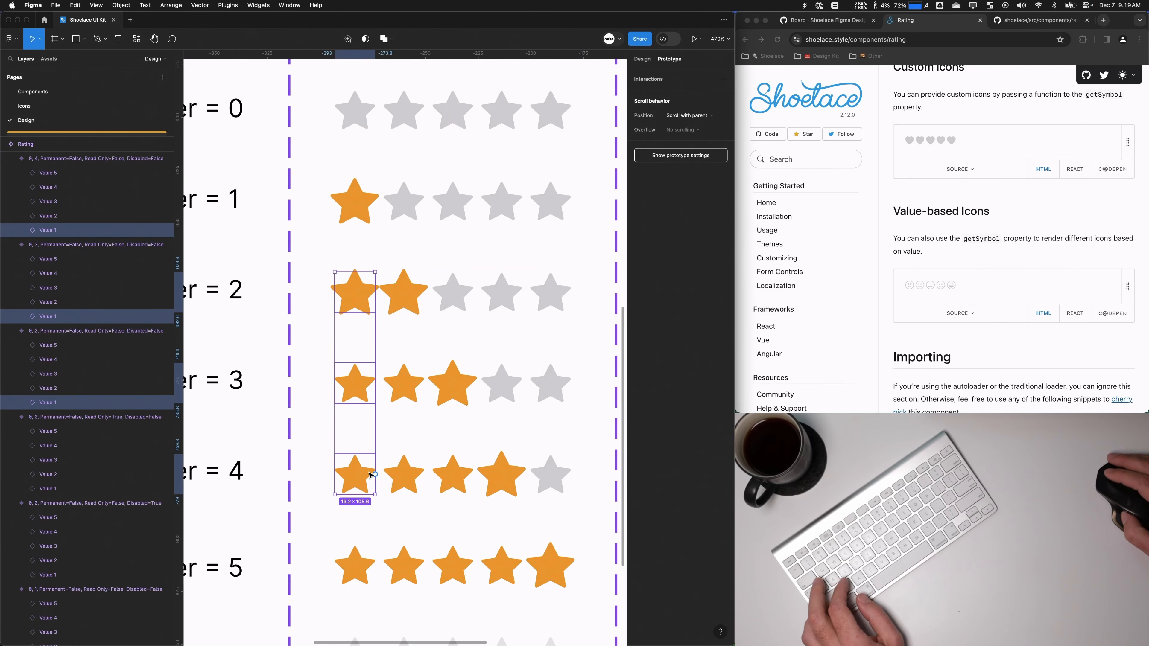
scroll(371, 520, down, 1)
shift+super+click(371, 543)
scroll(370, 538, down, 2)
scroll(370, 537, down, 5)
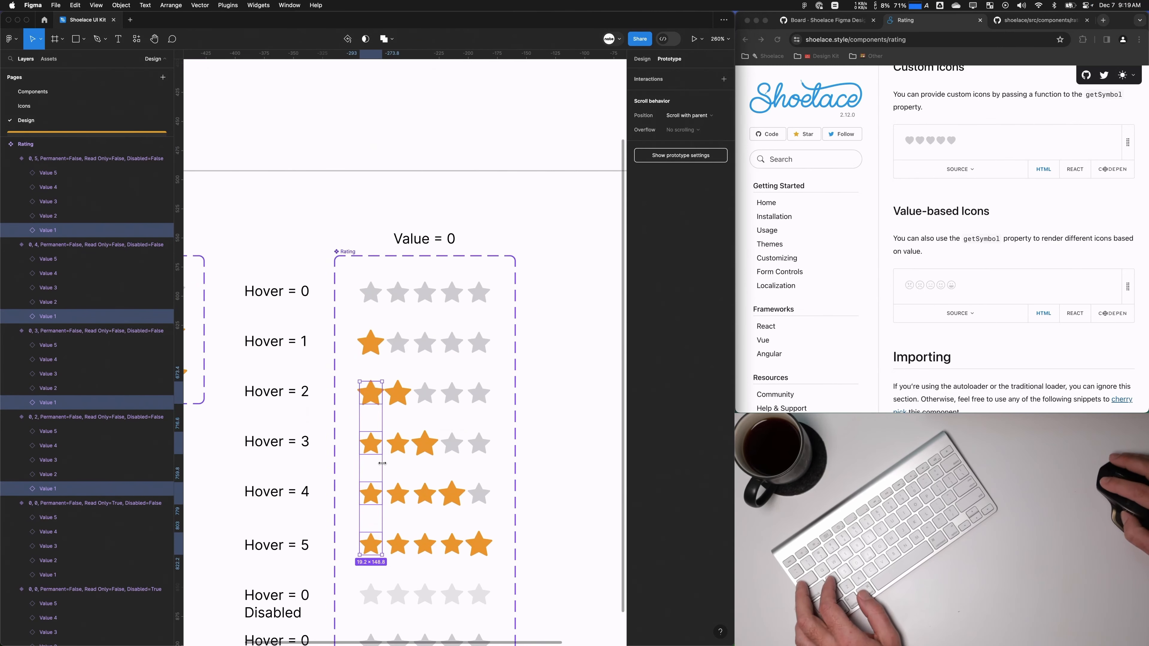
scroll(369, 461, up, 3)
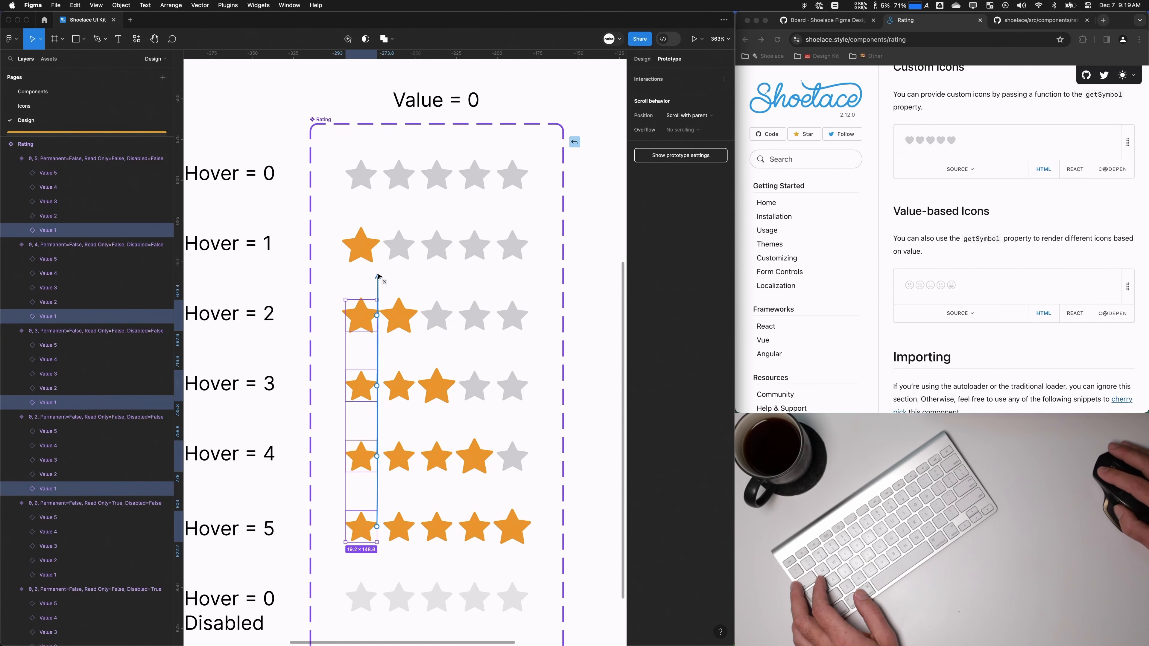
drag(378, 276, 366, 252)
click(411, 288)
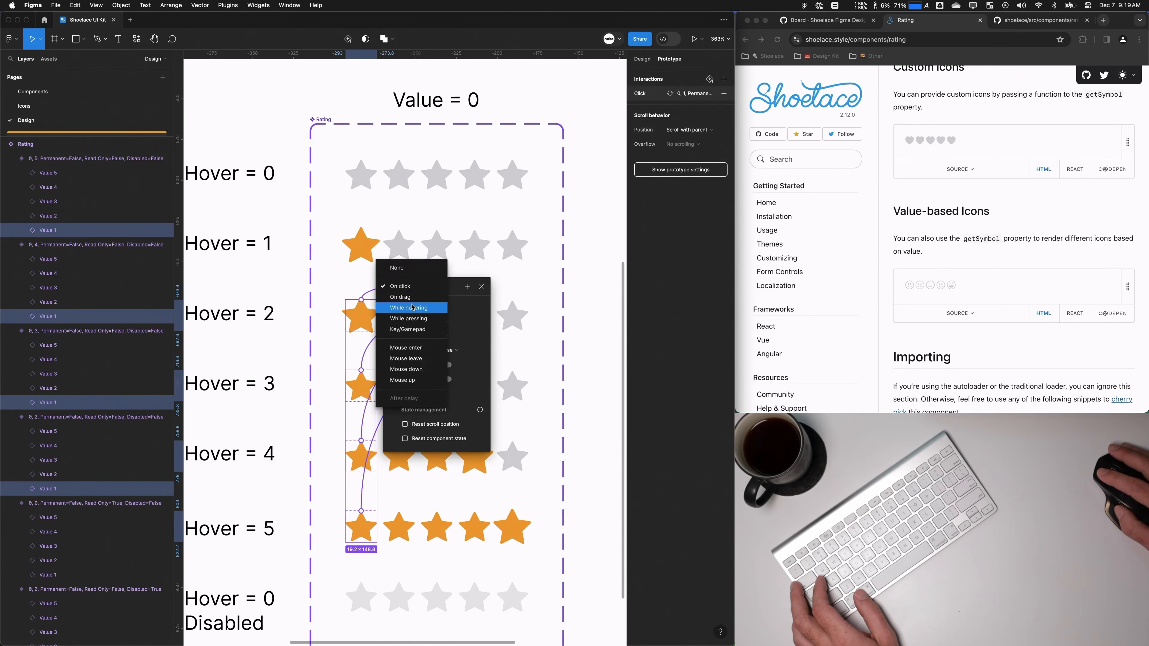
click(410, 348)
Step: Set the animation of the Value 1 mouse-enter interactions to Smart animate, lasting 150 ms
click(411, 407)
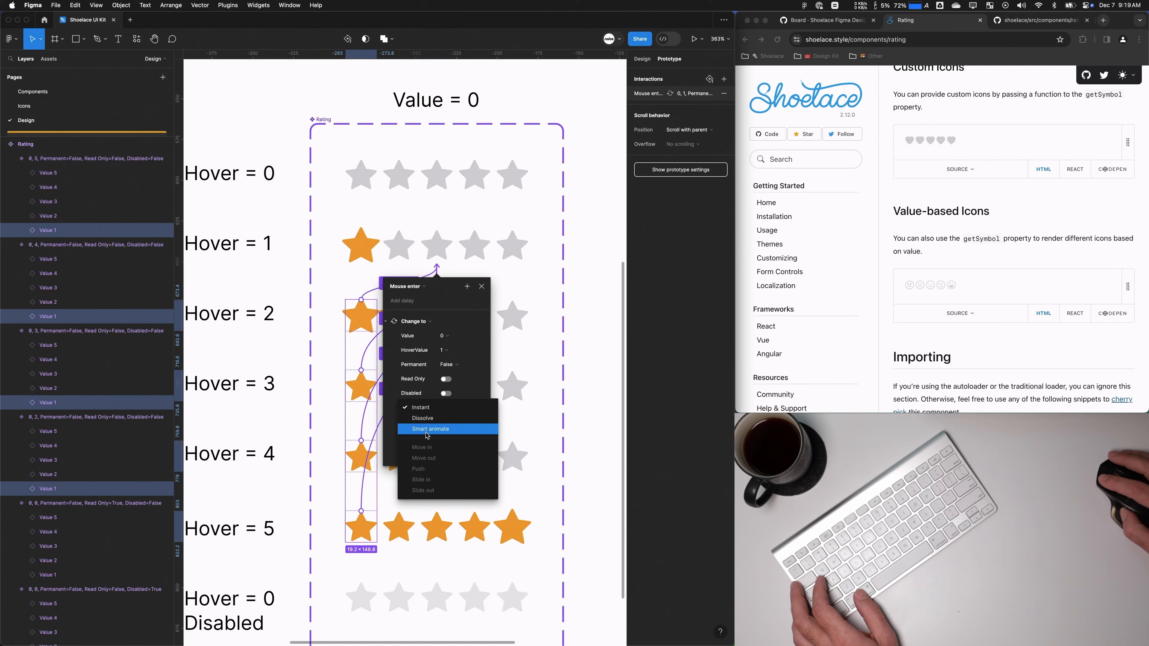
click(418, 436)
click(462, 422)
text(150)
key(Return)
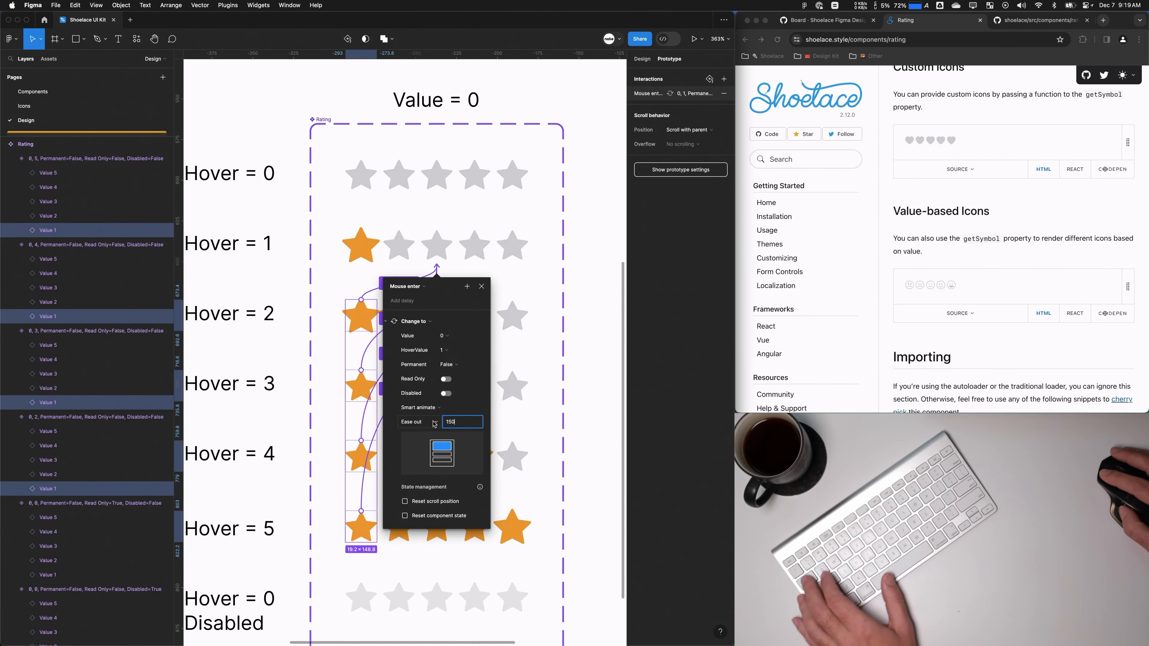
click(482, 287)
Step: Connect the Value 2 stars of the Hover 1, 3, 4 and 5 variants to the Hover 2 variant on Mouse enter
click(399, 313)
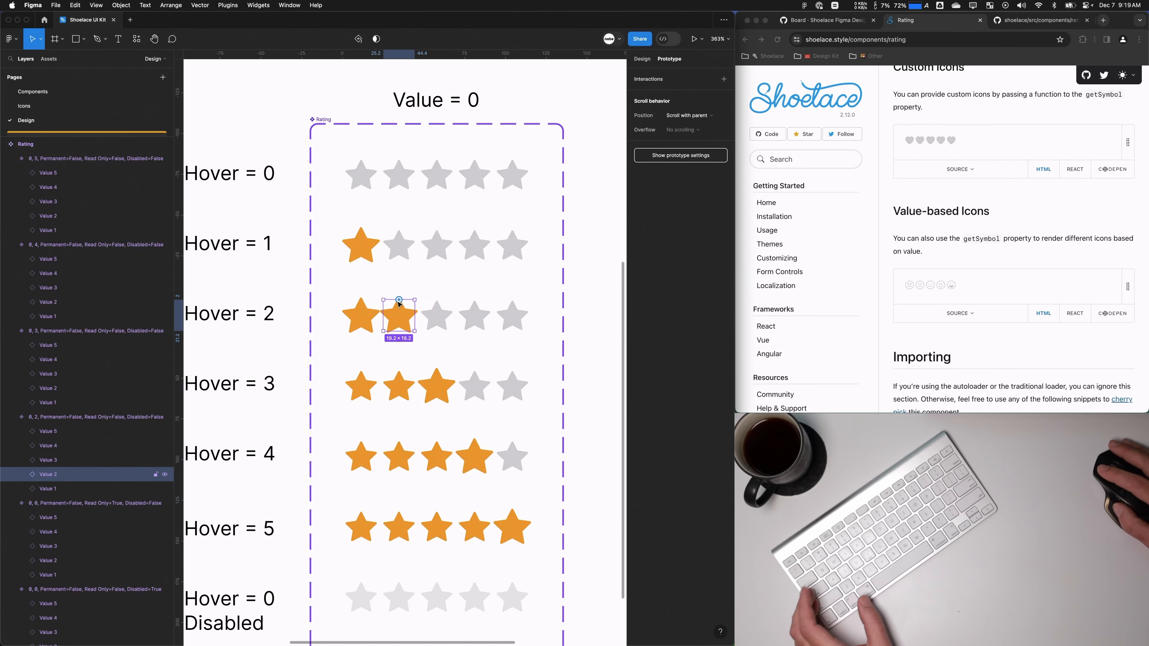
click(400, 245)
shift+click(409, 387)
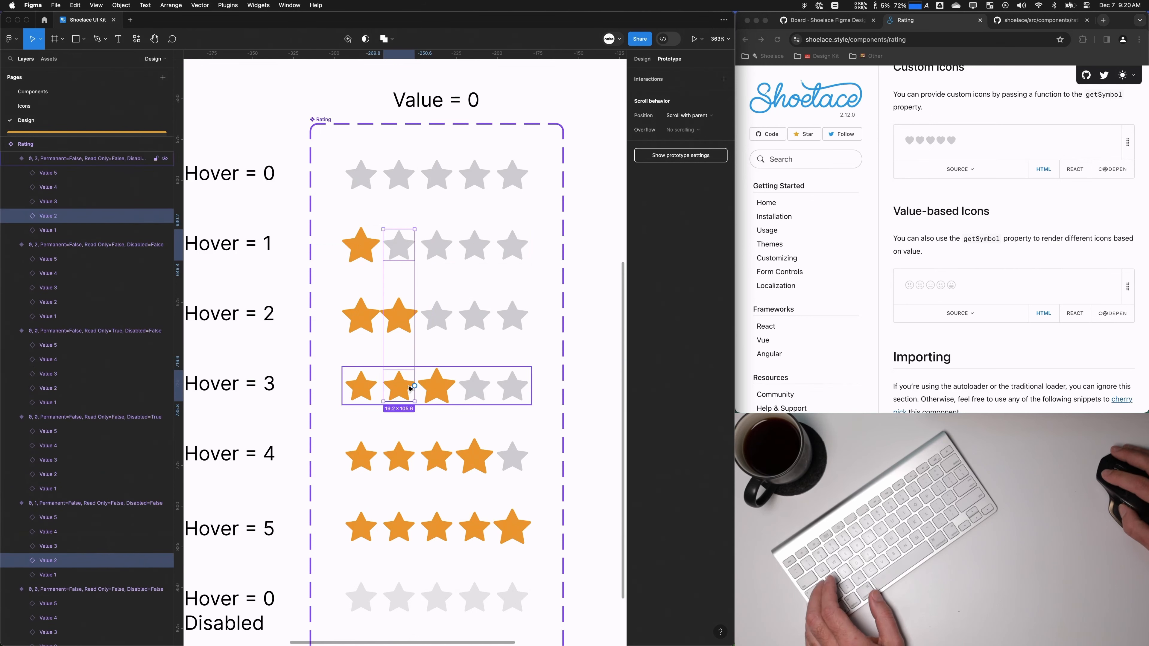
shift+click(409, 457)
shift+click(399, 527)
drag(414, 385, 404, 334)
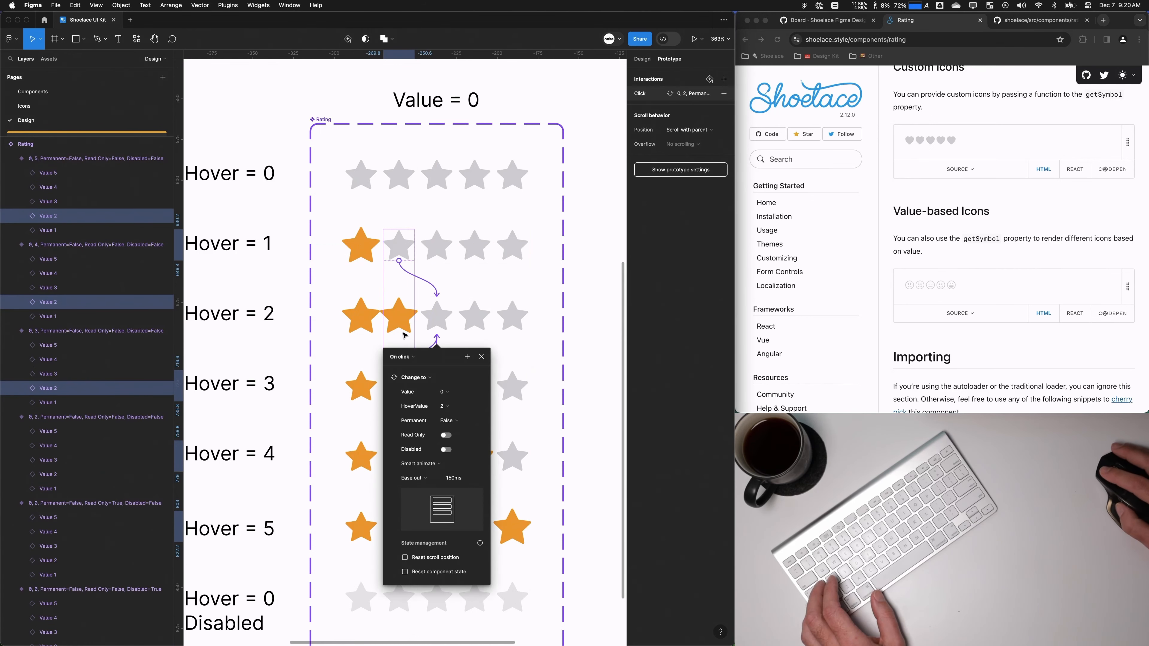
click(402, 357)
click(410, 422)
click(481, 357)
Step: Connect the Value 3 stars of the Hover 1, 2, 4 and 5 variants to the Hover 3 variant on Mouse enter
double_click(441, 250)
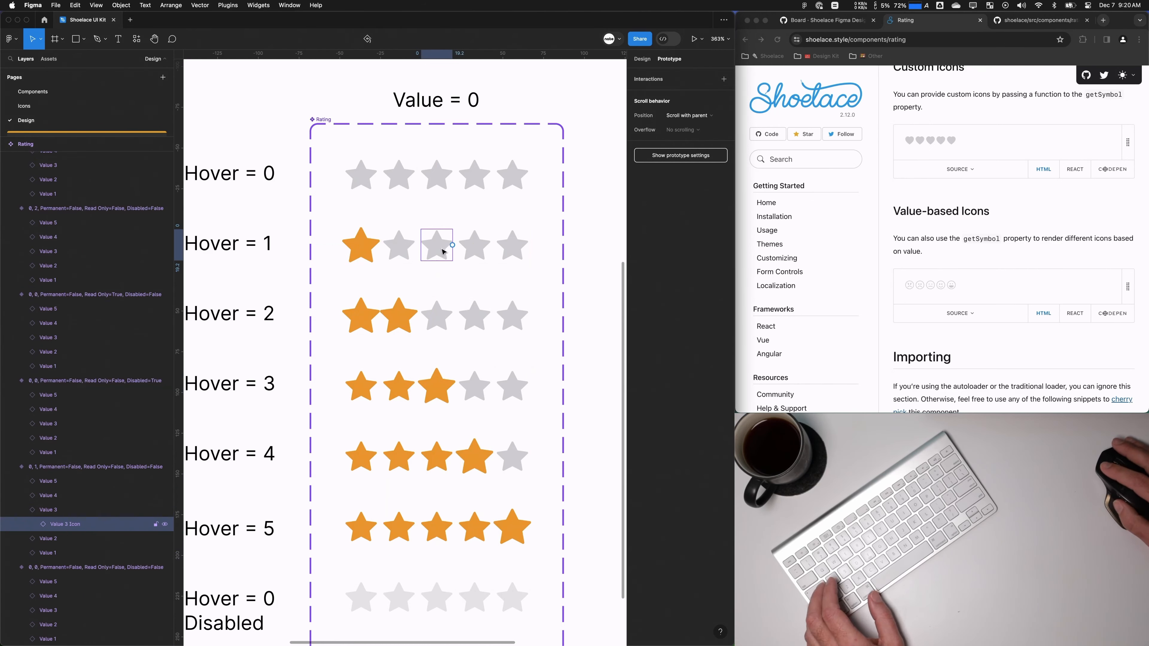
shift+click(436, 315)
shift+click(451, 457)
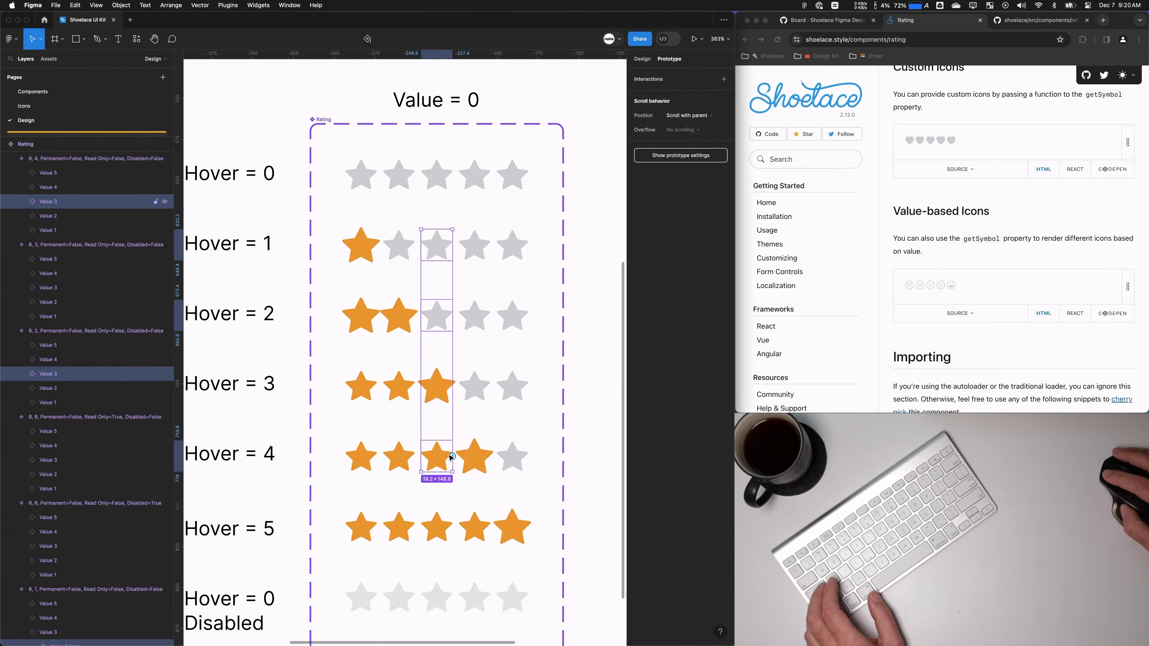
shift+click(445, 528)
drag(493, 423, 437, 385)
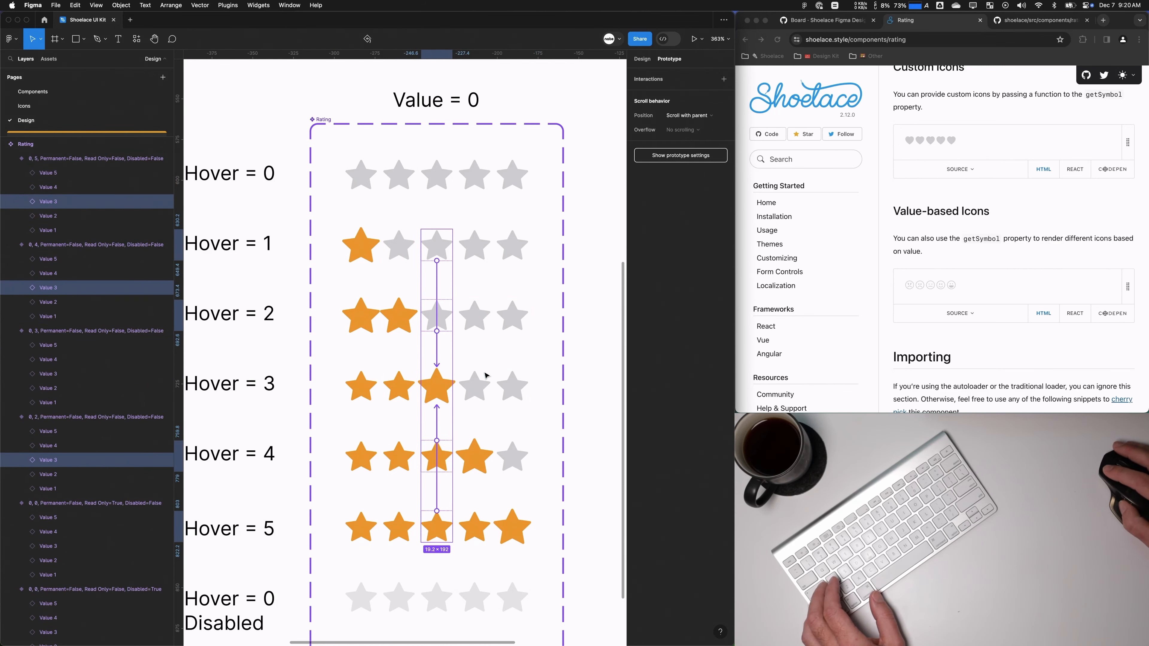
click(410, 428)
click(406, 488)
click(481, 427)
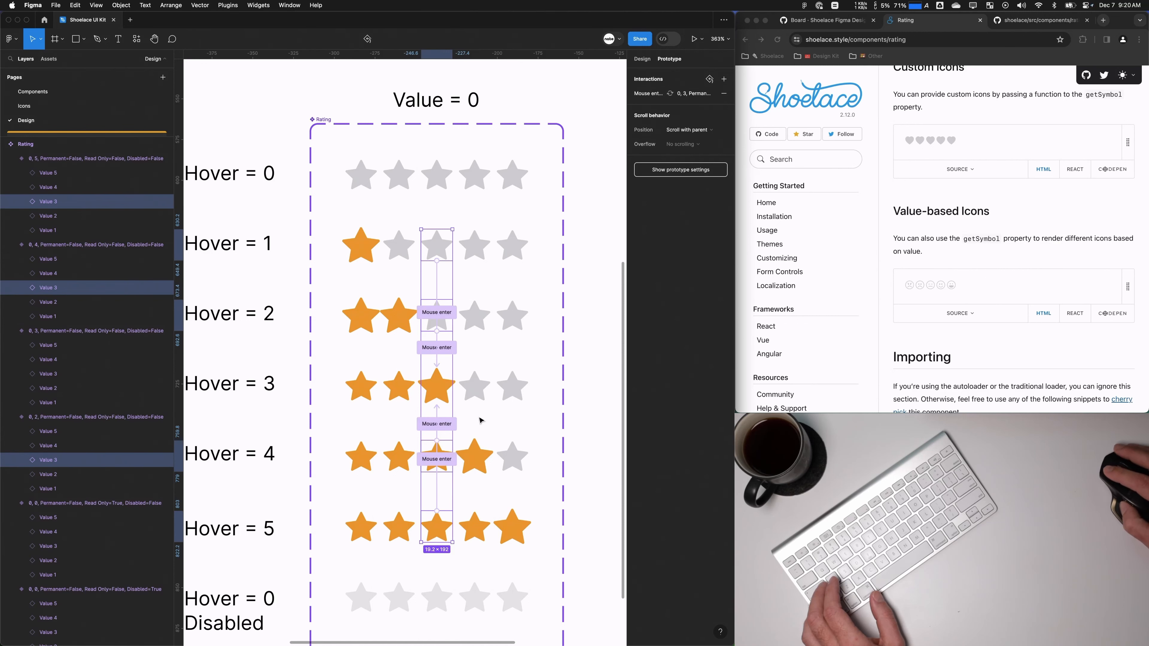
Step: Connect the Value 4 stars of the Hover 1, 2, 3 and 5 variants to the Hover 4 variant on Mouse enter
double_click(475, 249)
shift+click(484, 312)
shift+click(486, 317)
shift+double_click(489, 391)
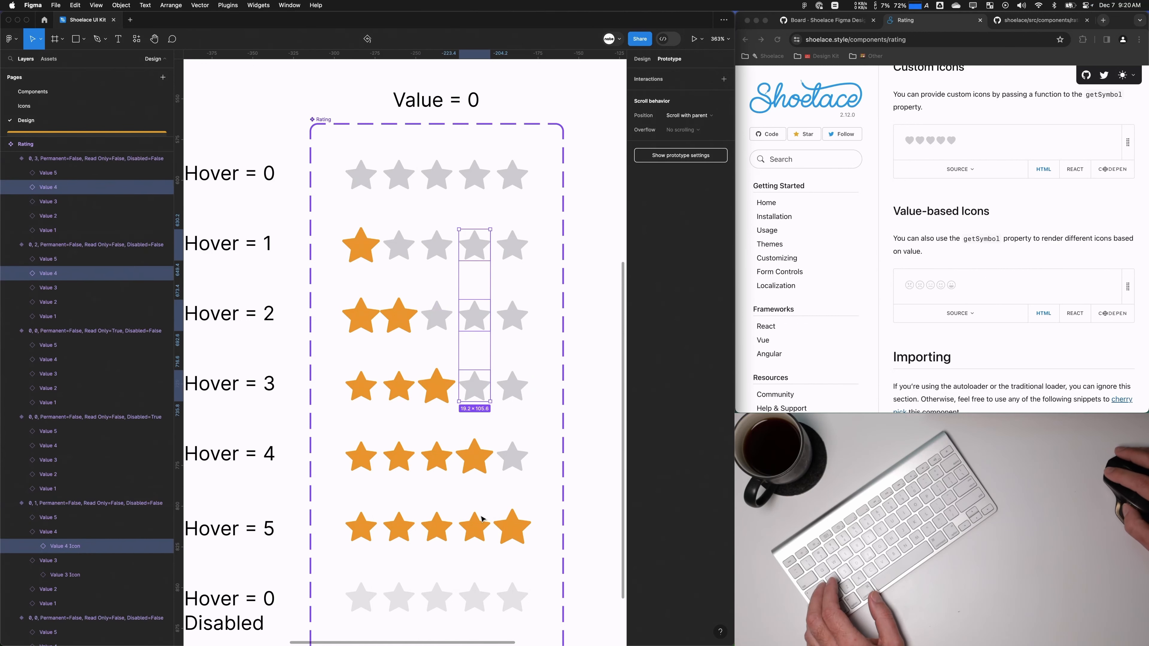
shift+double_click(484, 525)
drag(490, 526, 508, 469)
scroll(458, 566, down, 2)
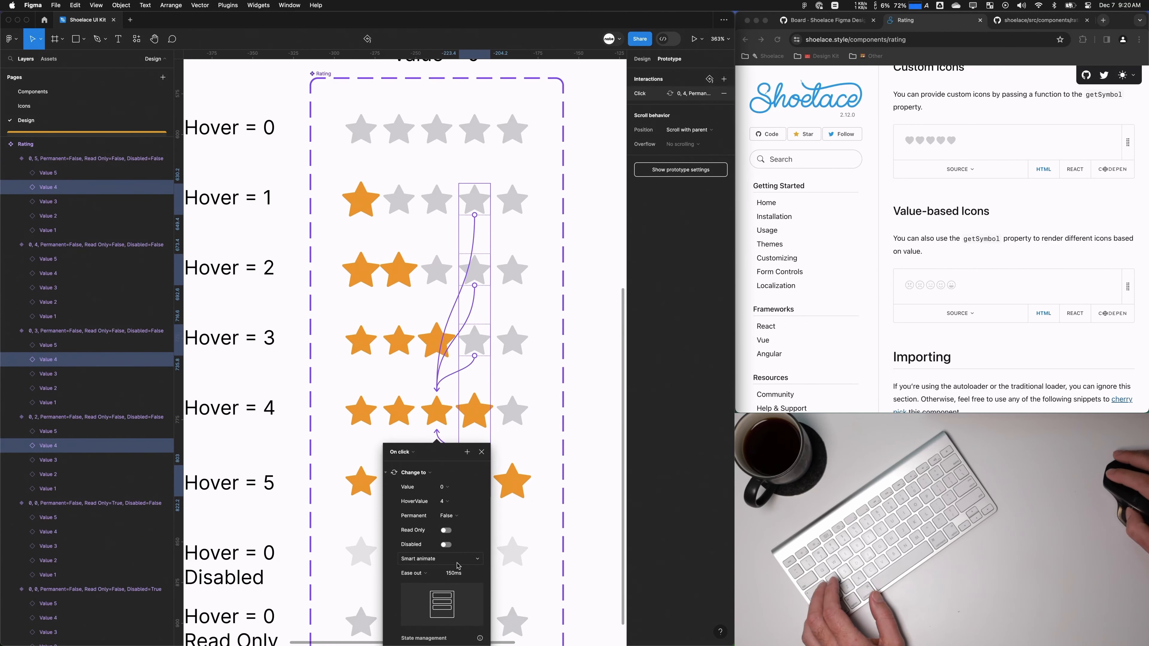
click(405, 452)
click(409, 543)
Step: Connect the Value 5 stars of the Hover 1, 2, 3 and 4 variants to the Hover 5 variant on Mouse enter
click(517, 208)
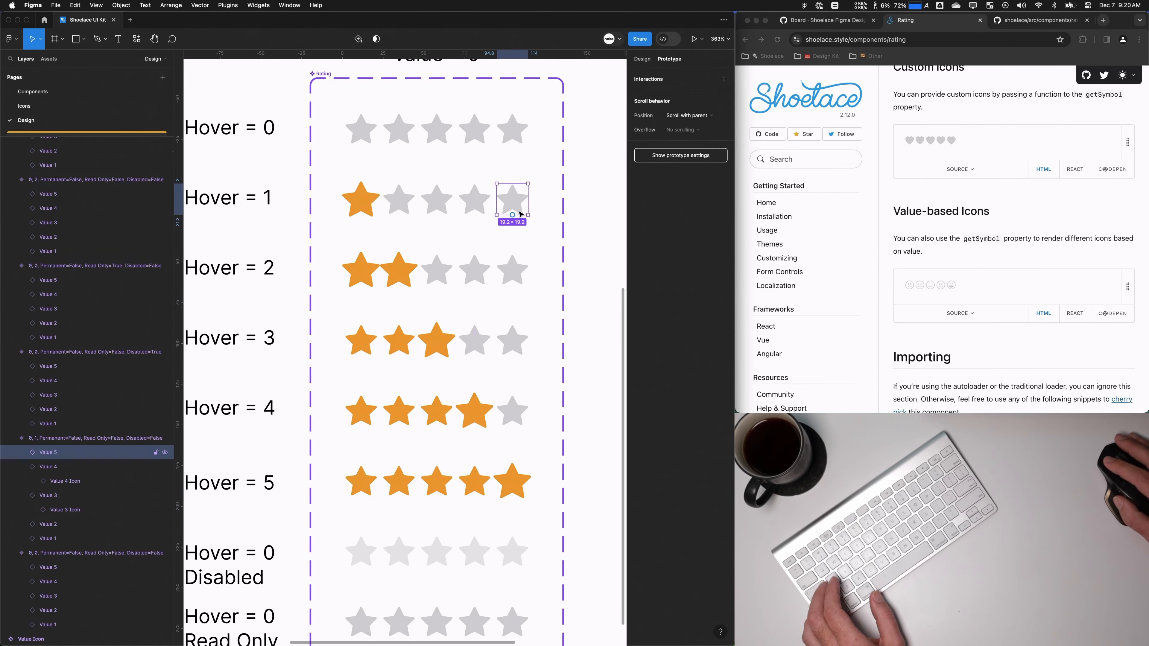
shift+double_click(521, 268)
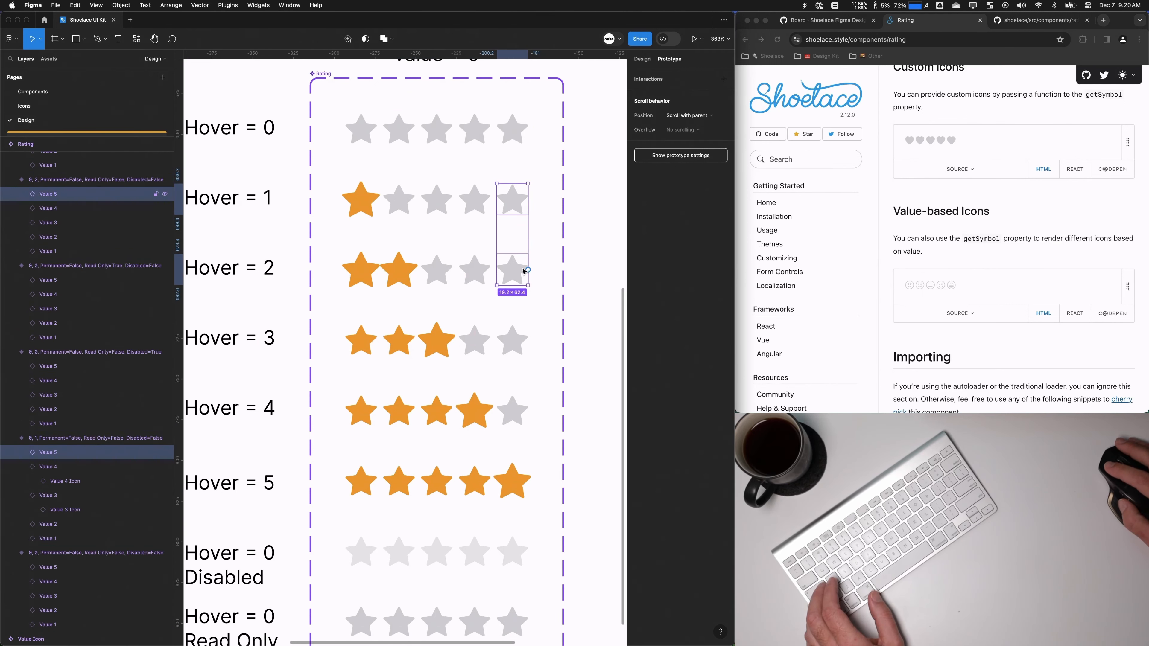
shift+double_click(523, 345)
shift+double_click(517, 411)
scroll(520, 362, down, 1)
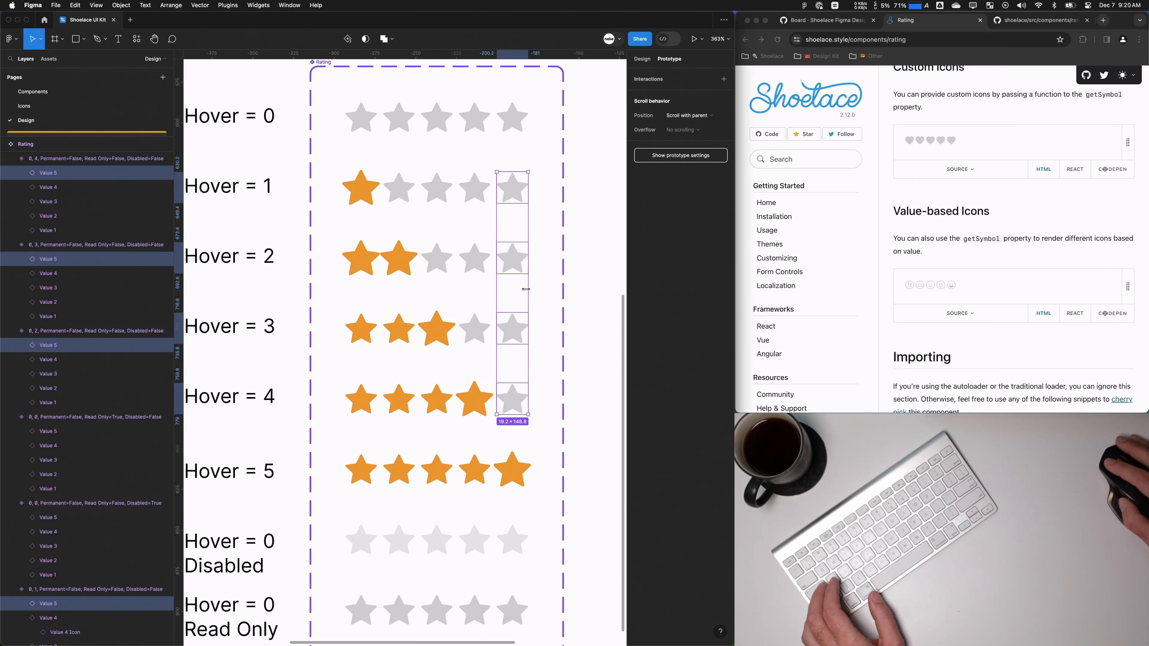
drag(513, 344, 519, 458)
click(404, 472)
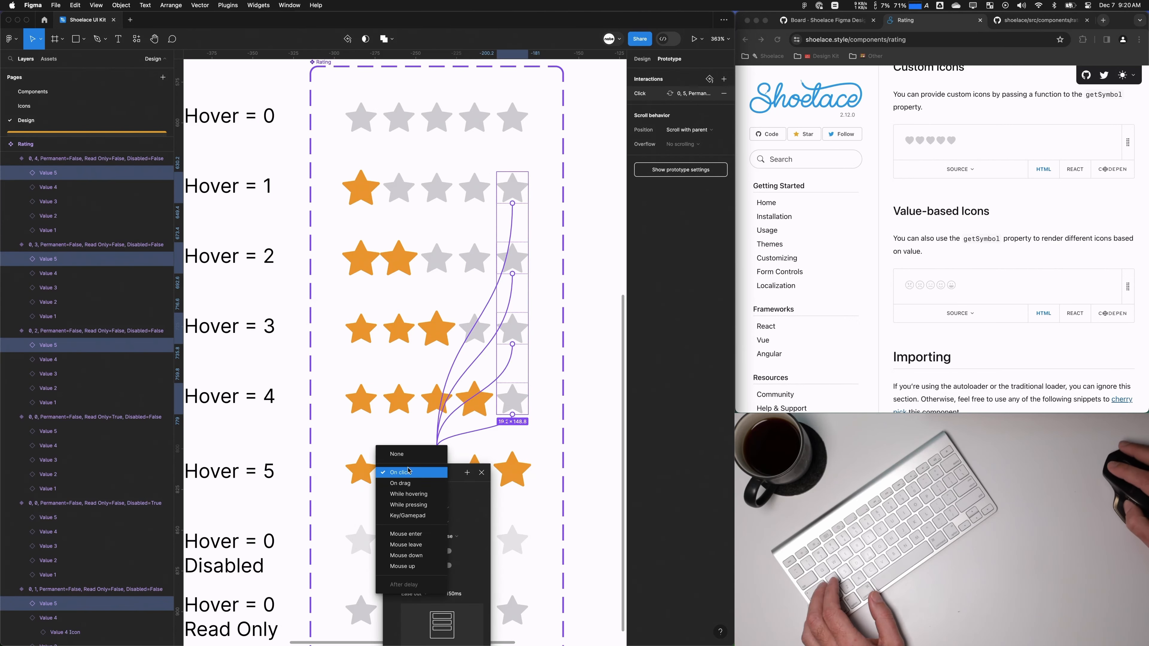
click(407, 534)
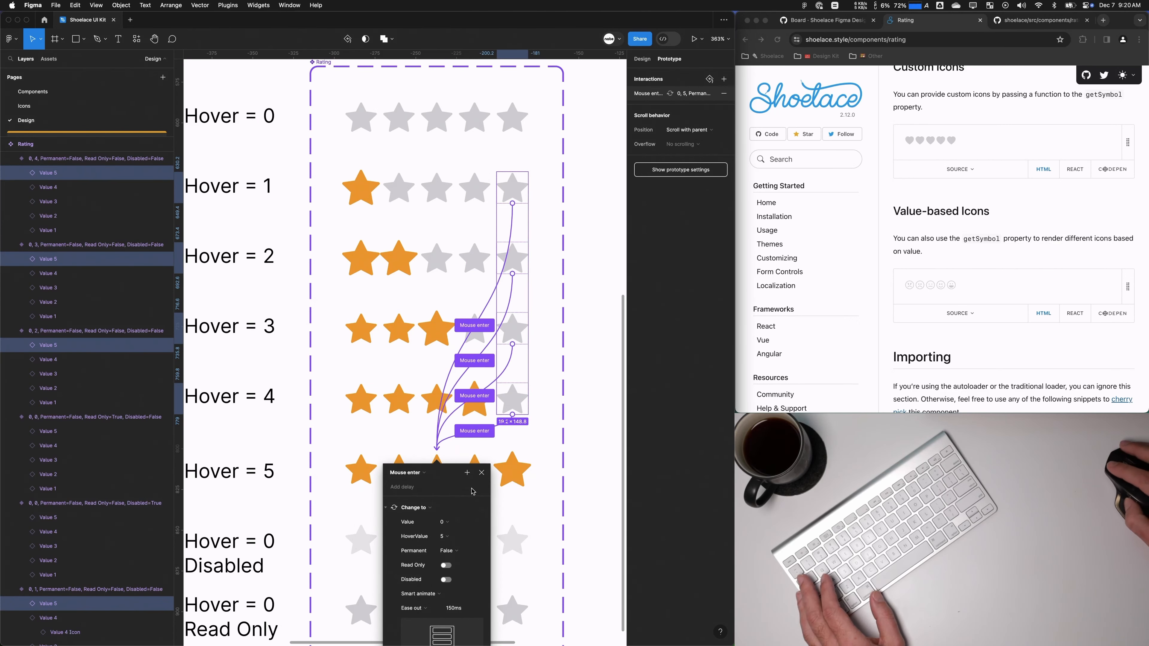
click(481, 473)
Step: Select the Rating instance in the Test Frame and open the prototype preview
scroll(461, 433, down, 5)
scroll(362, 181, up, 1)
click(352, 147)
drag(325, 114, 390, 211)
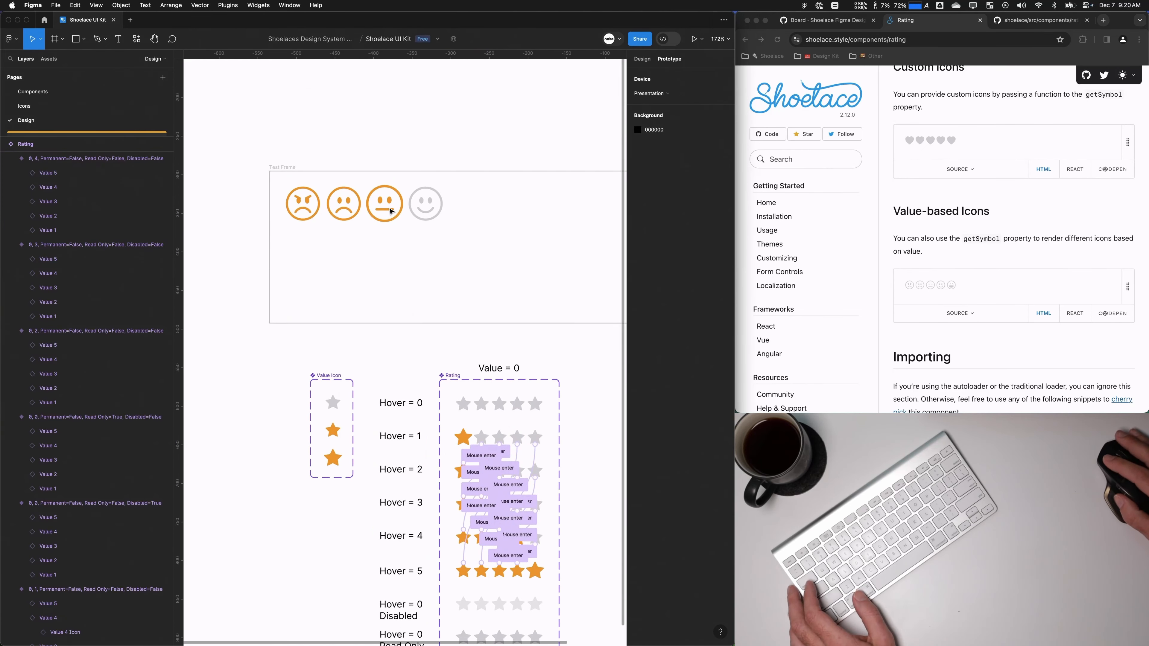
click(392, 202)
click(692, 41)
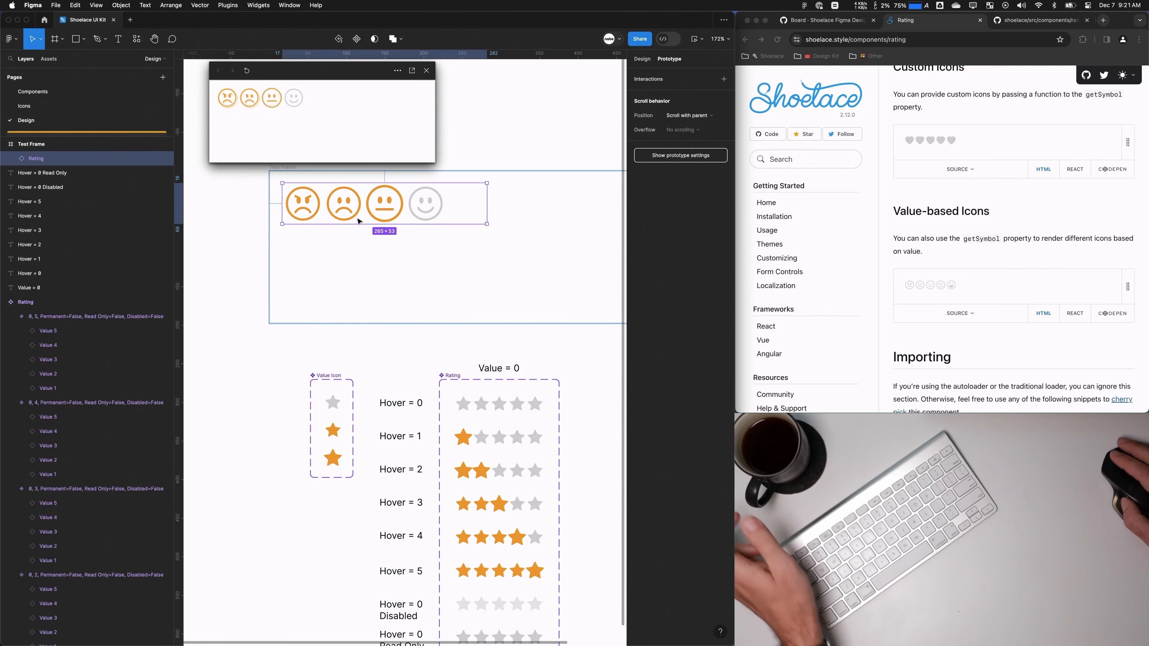
Step: Examine the design properties of the Hover 2 variant's Value 1 star and check the emoji hover behaviour in the preview
scroll(493, 520, up, 6)
double_click(426, 385)
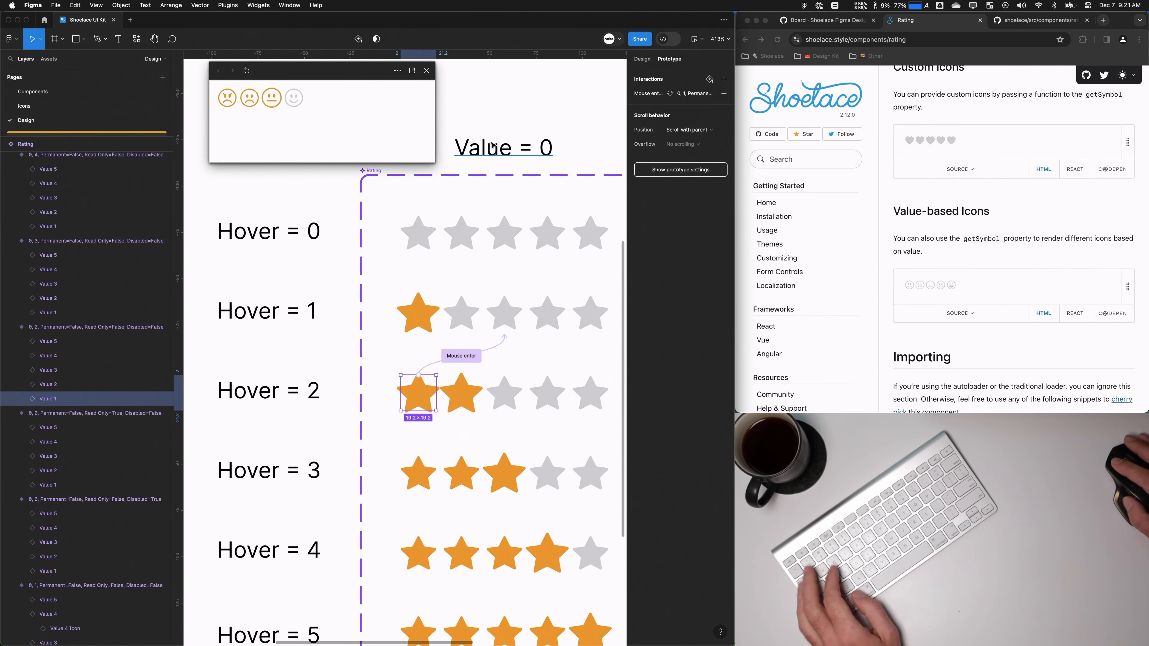
click(696, 231)
click(651, 216)
click(321, 136)
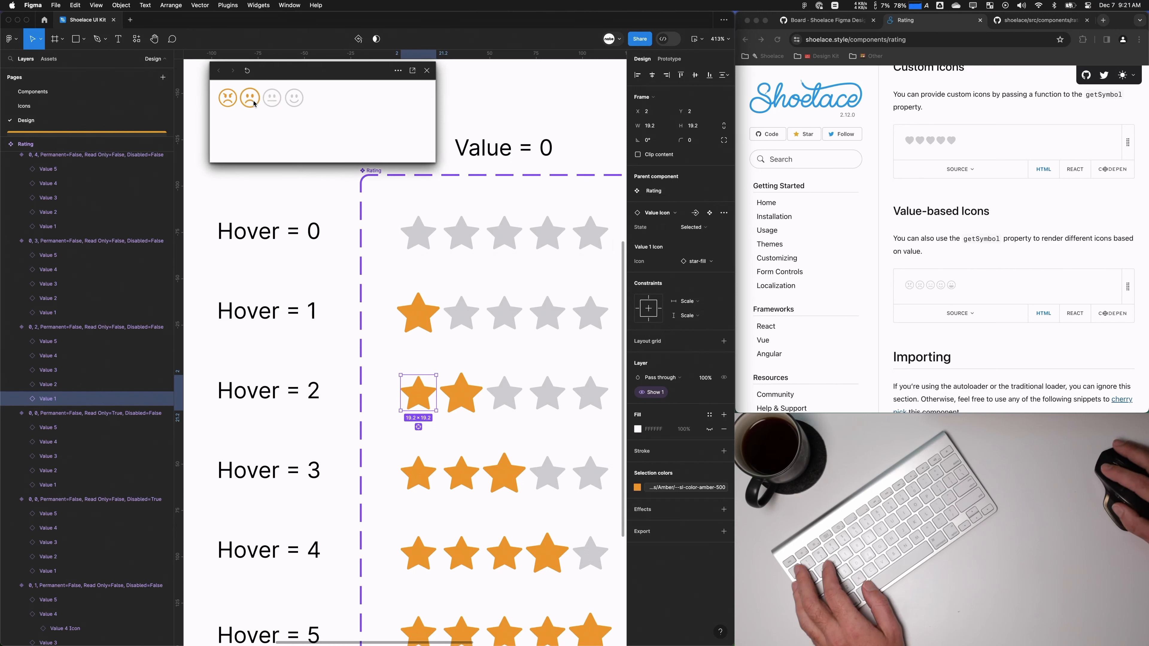
Step: Enlarge the prototype preview window and check the emoji rating's hover behaviour in it
drag(325, 320, 313, 302)
click(22, 341)
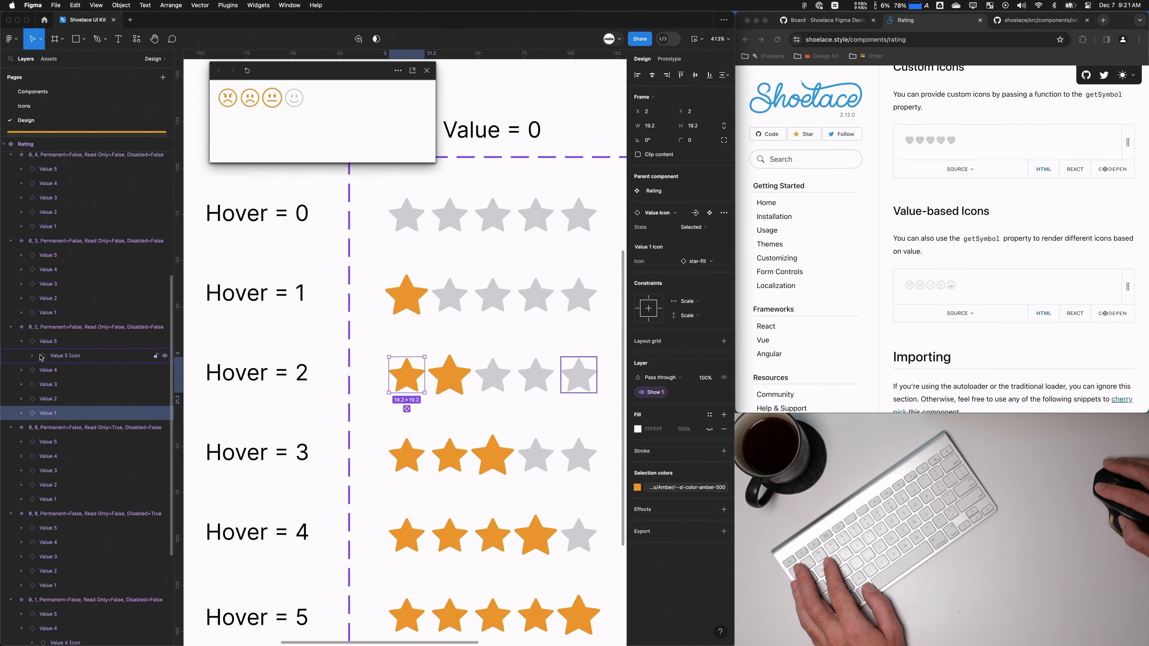
click(437, 164)
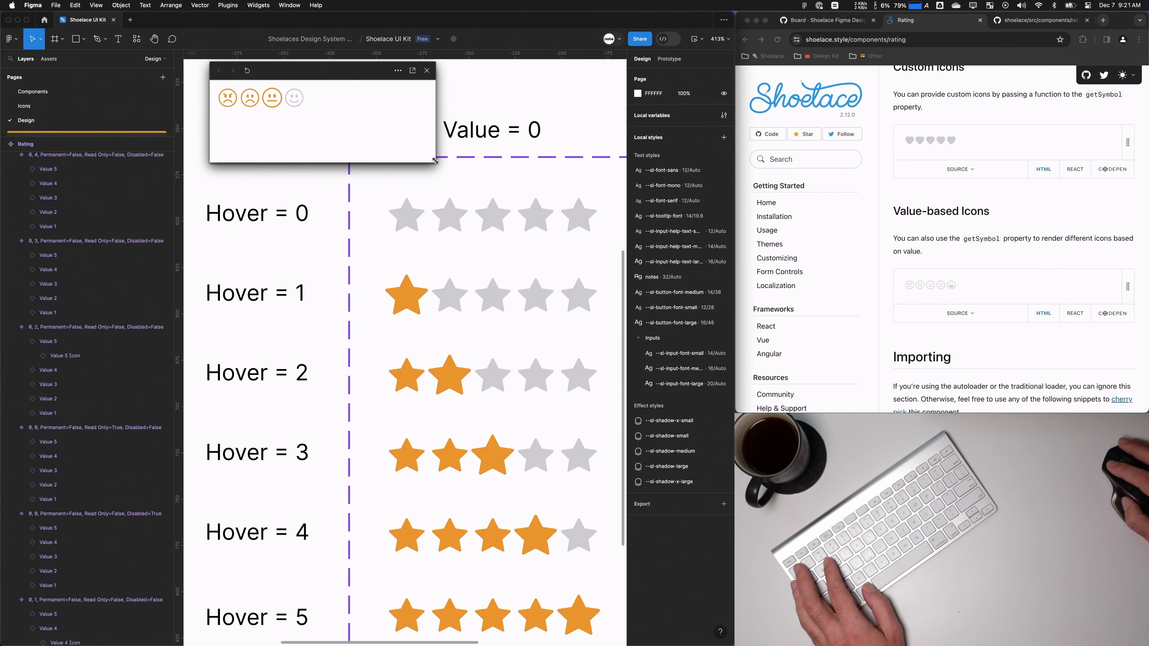
drag(434, 161, 441, 282)
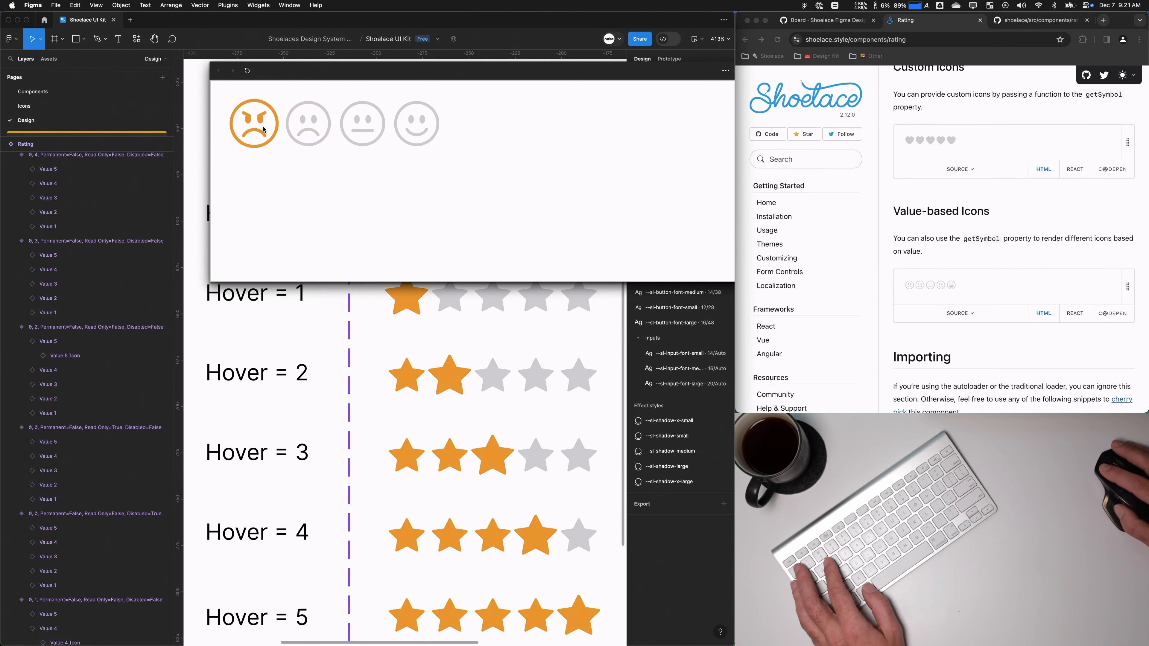
drag(467, 380, 430, 441)
click(376, 181)
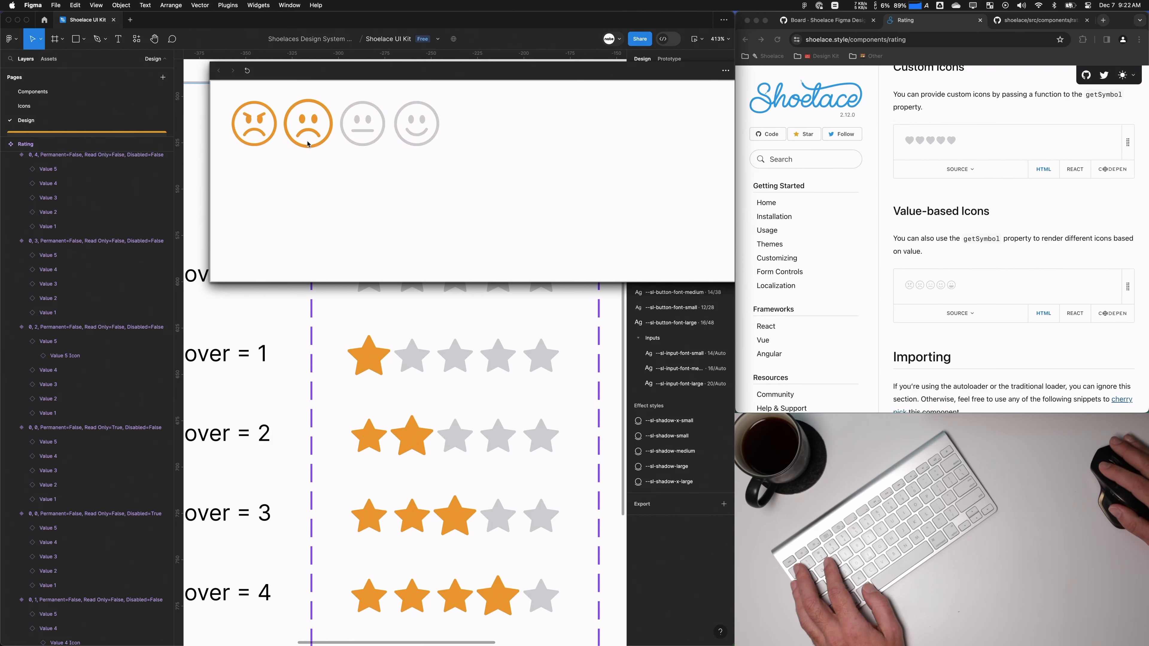
Step: Close the preview and open the Mouse enter interaction of the Hover 1 variant's Value 3 star to inspect its settings
scroll(445, 417, down, 5)
click(425, 457)
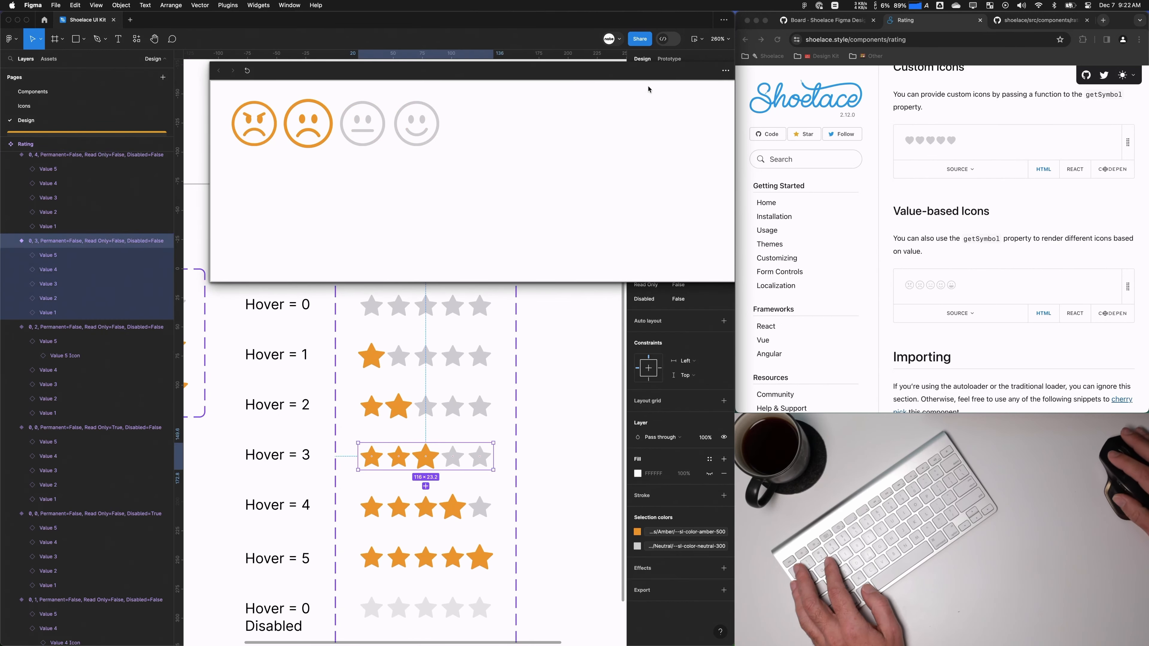
click(645, 84)
scroll(389, 353, up, 2)
double_click(391, 346)
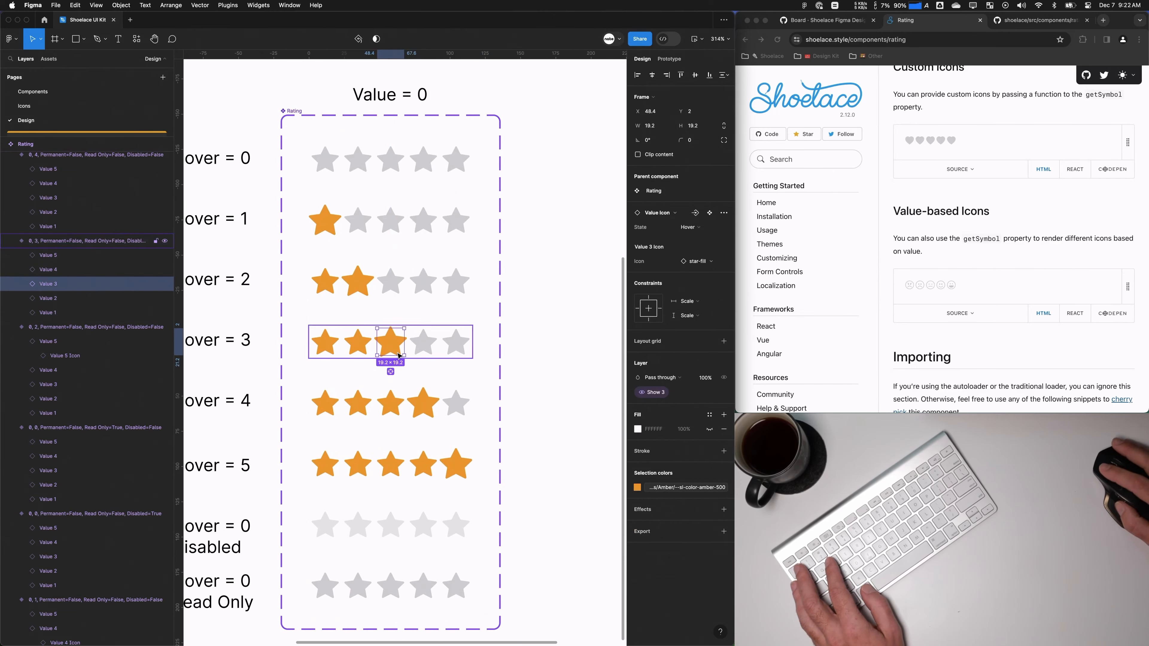
double_click(393, 224)
click(391, 278)
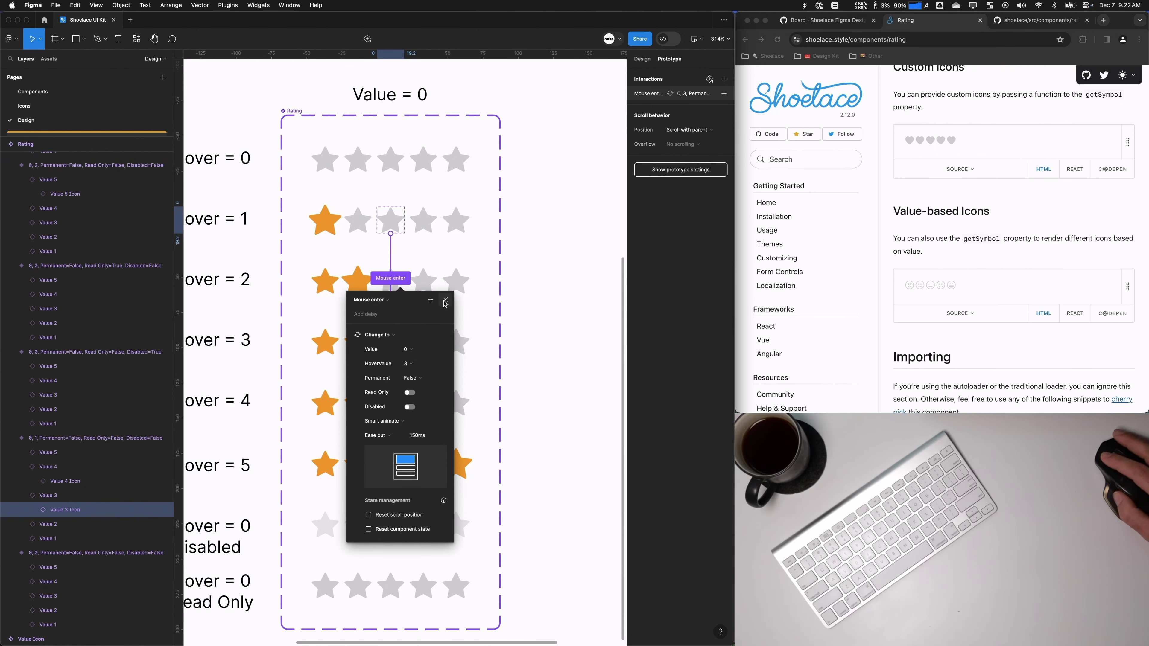
Step: Switch to the rating.styles.ts source on GitHub in Chrome and examine the rating symbol's transition and hover scale rules
click(1023, 20)
scroll(963, 272, down, 2)
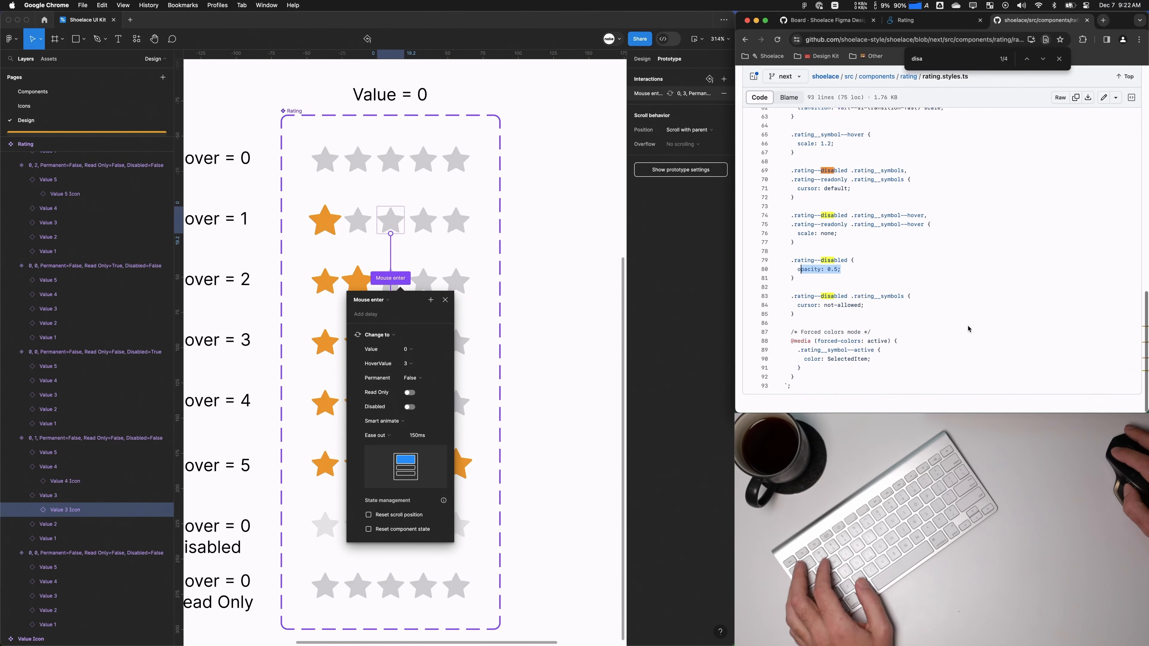
scroll(968, 329, up, 3)
drag(835, 170, 945, 169)
scroll(880, 236, up, 1)
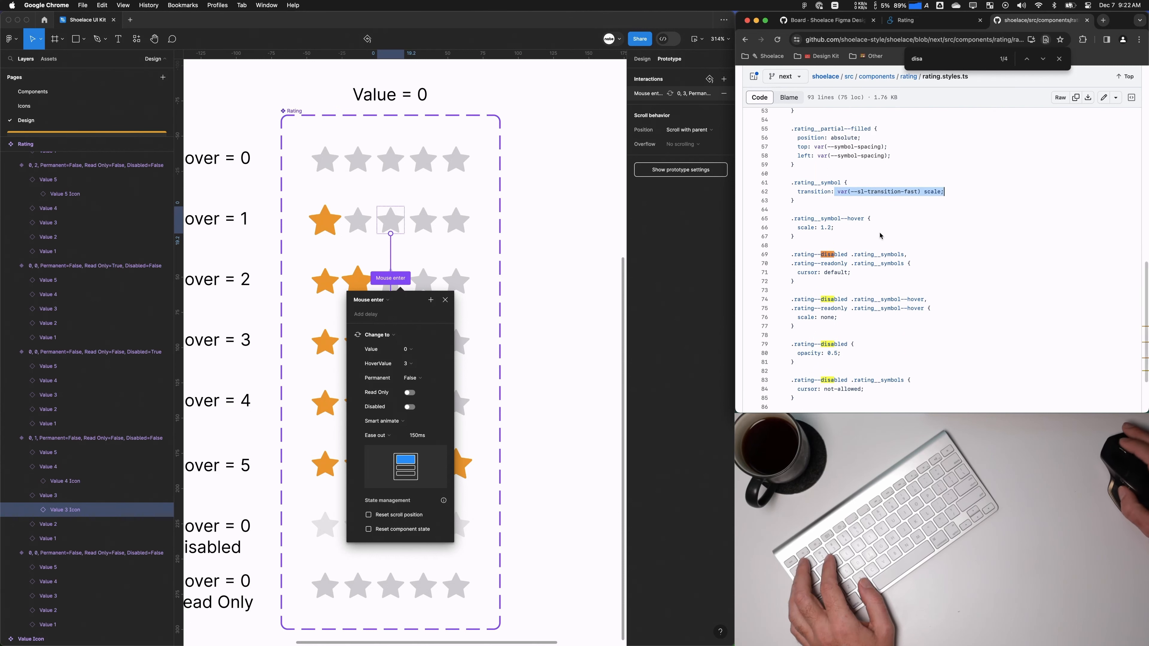
scroll(880, 236, up, 1)
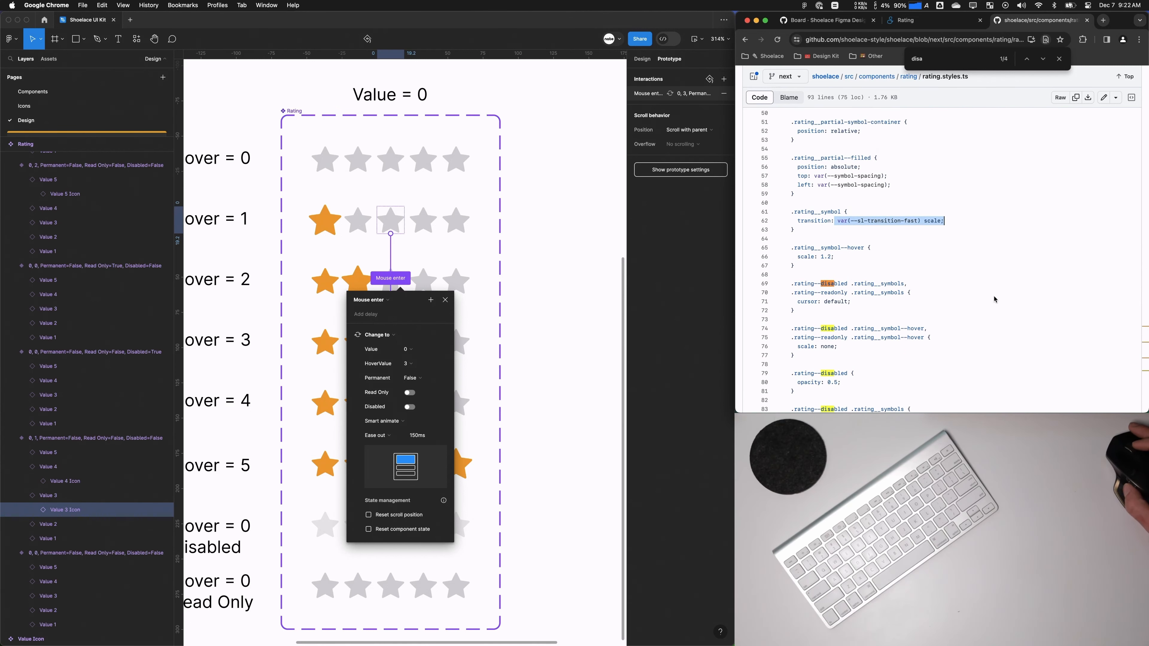
scroll(994, 299, up, 10)
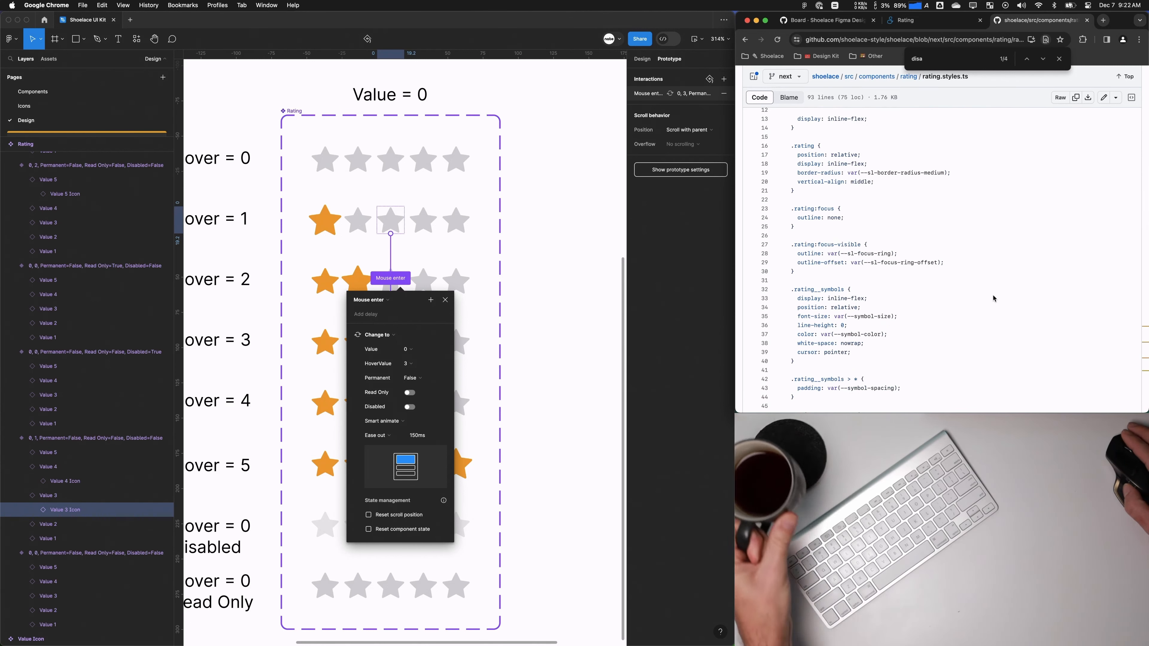
scroll(993, 298, down, 8)
drag(858, 292, 919, 292)
Step: Search the web for "css transition default ease" in a new tab and skim MDN's transition-timing-function page
click(1102, 21)
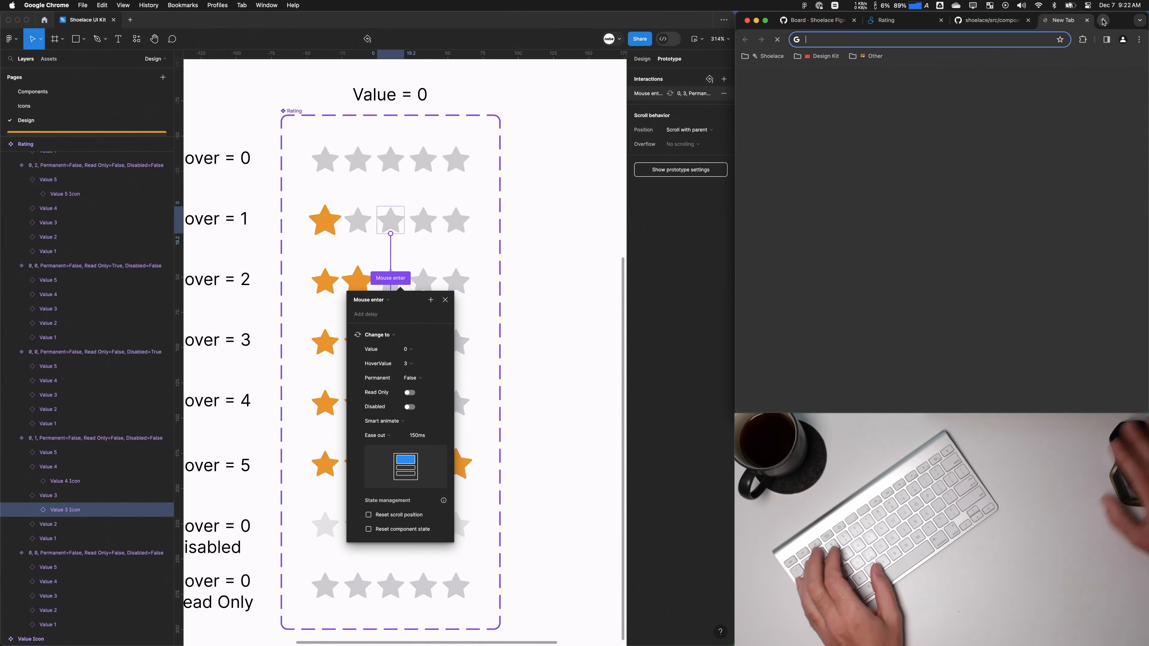
text(css transition default)
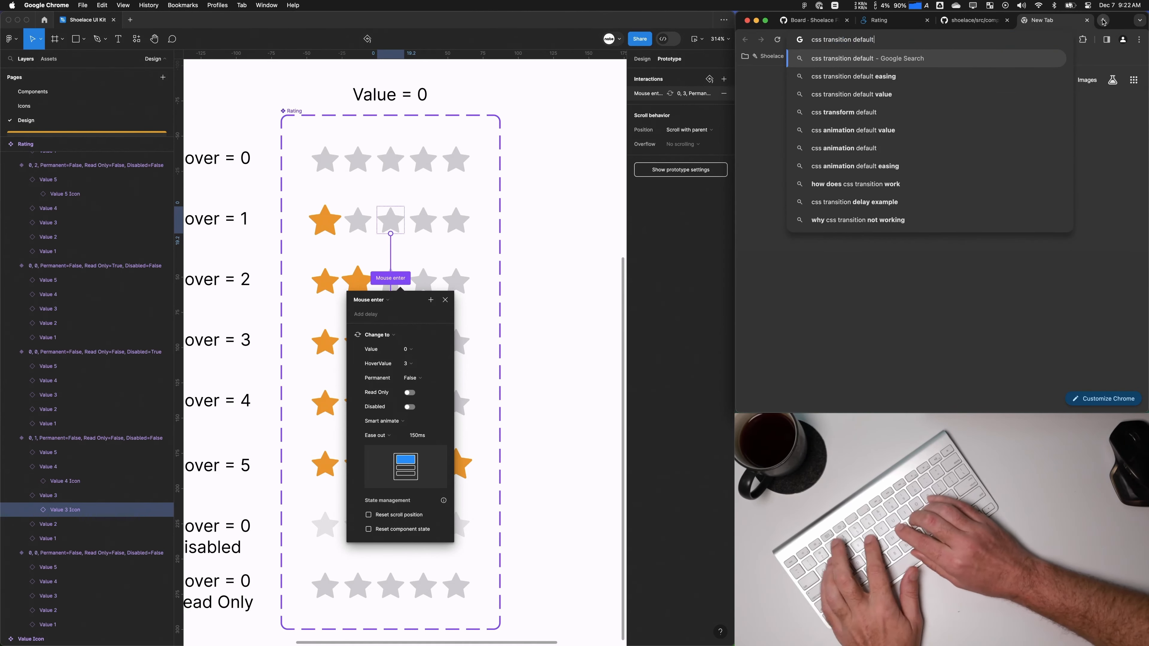
text( ease)
key(Return)
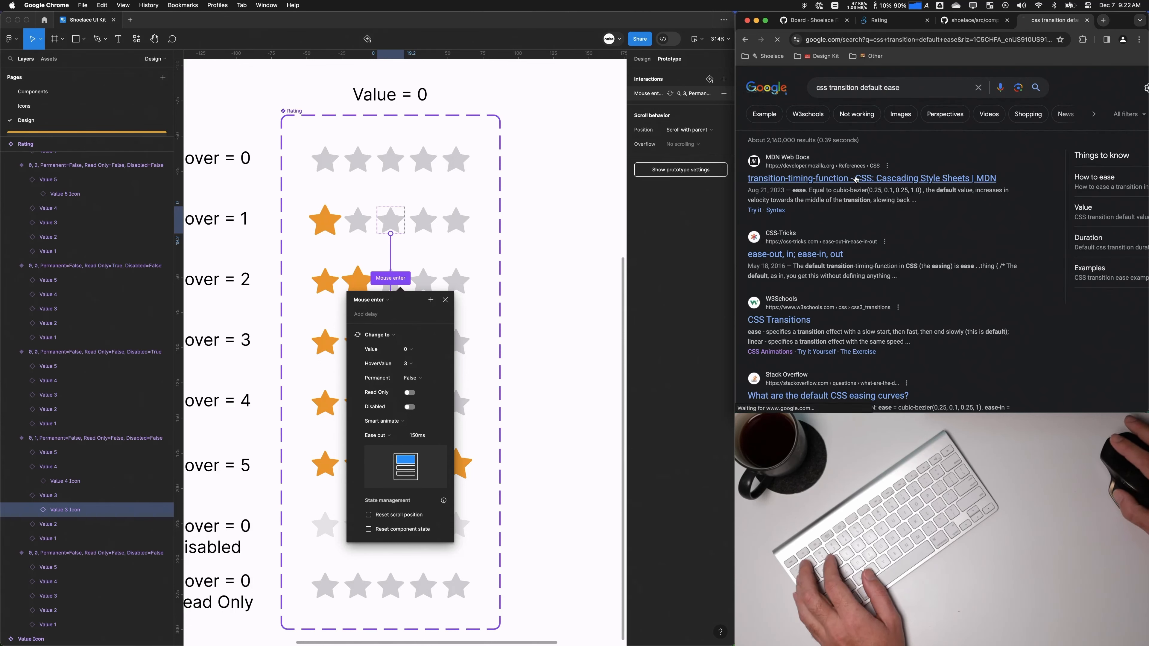
click(856, 180)
scroll(865, 318, down, 2)
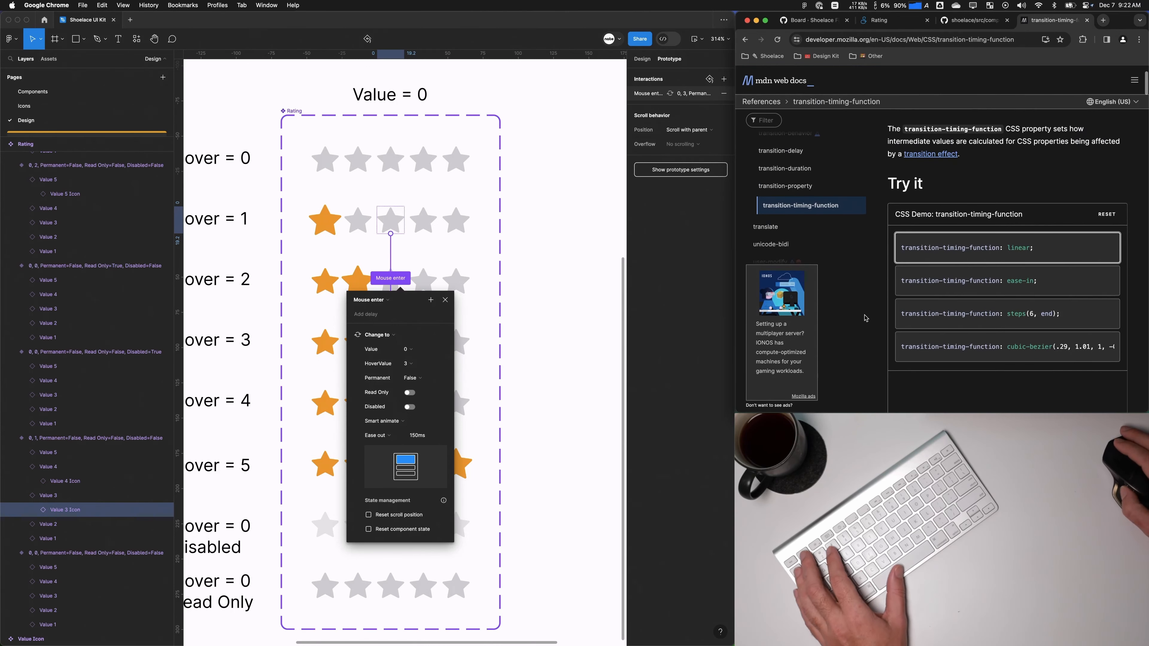
scroll(875, 317, down, 3)
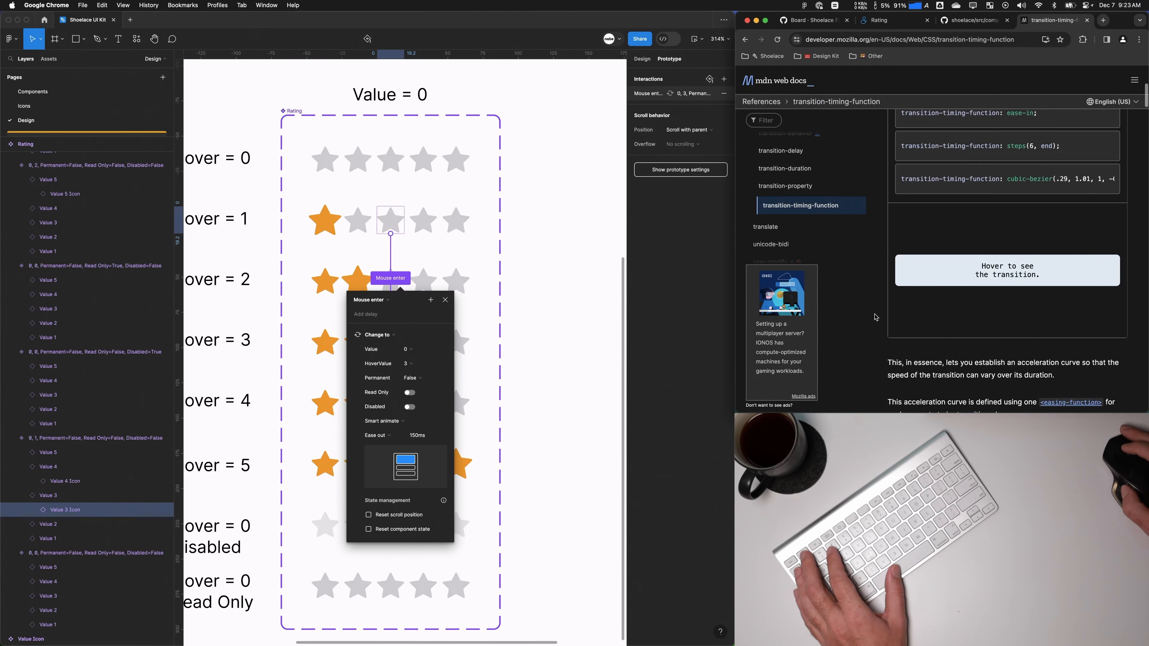
scroll(795, 162, up, 2)
Step: Open MDN's CSS transition reference and read its value rules and the formal definition of its initial values
click(773, 168)
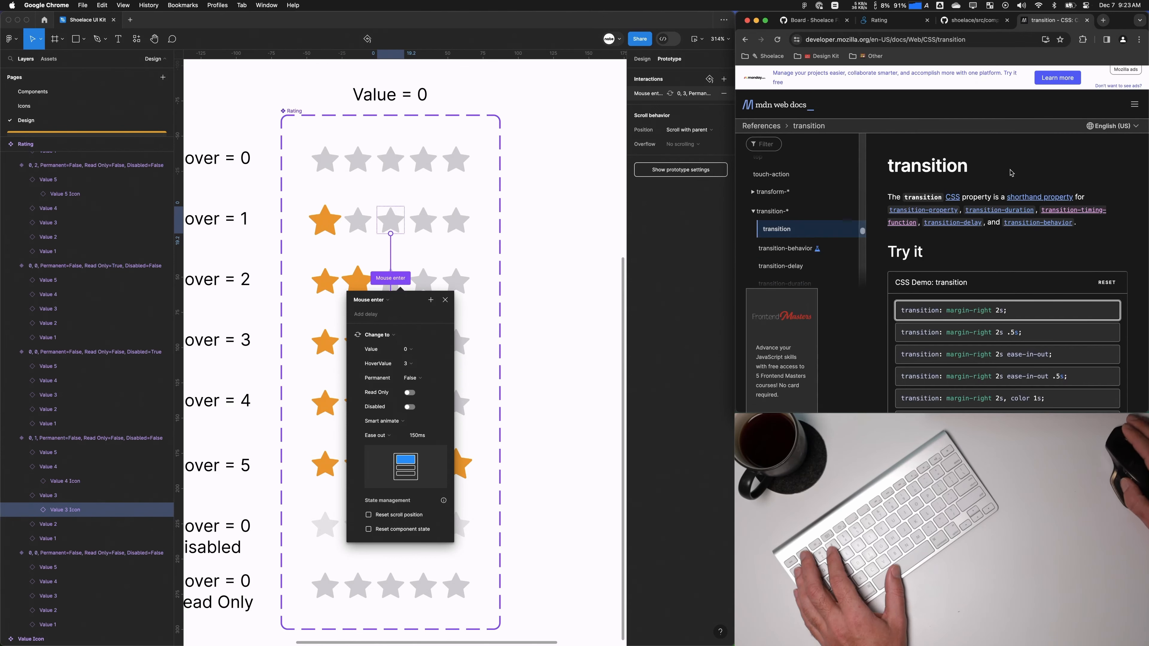
scroll(886, 294, down, 10)
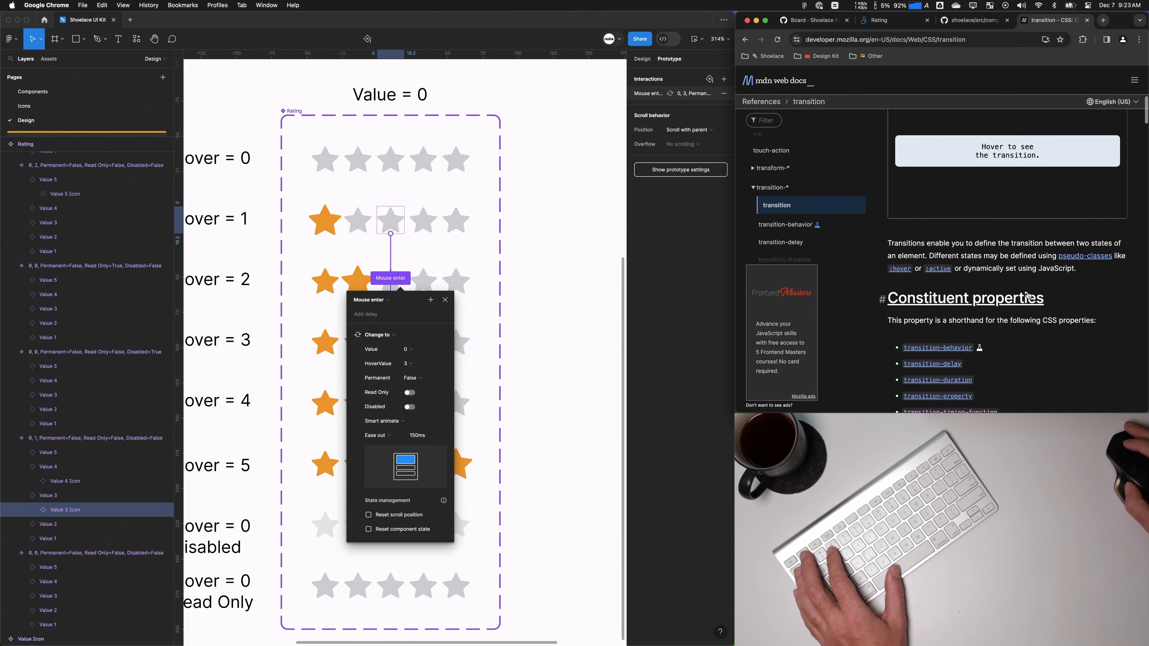
scroll(901, 336, down, 5)
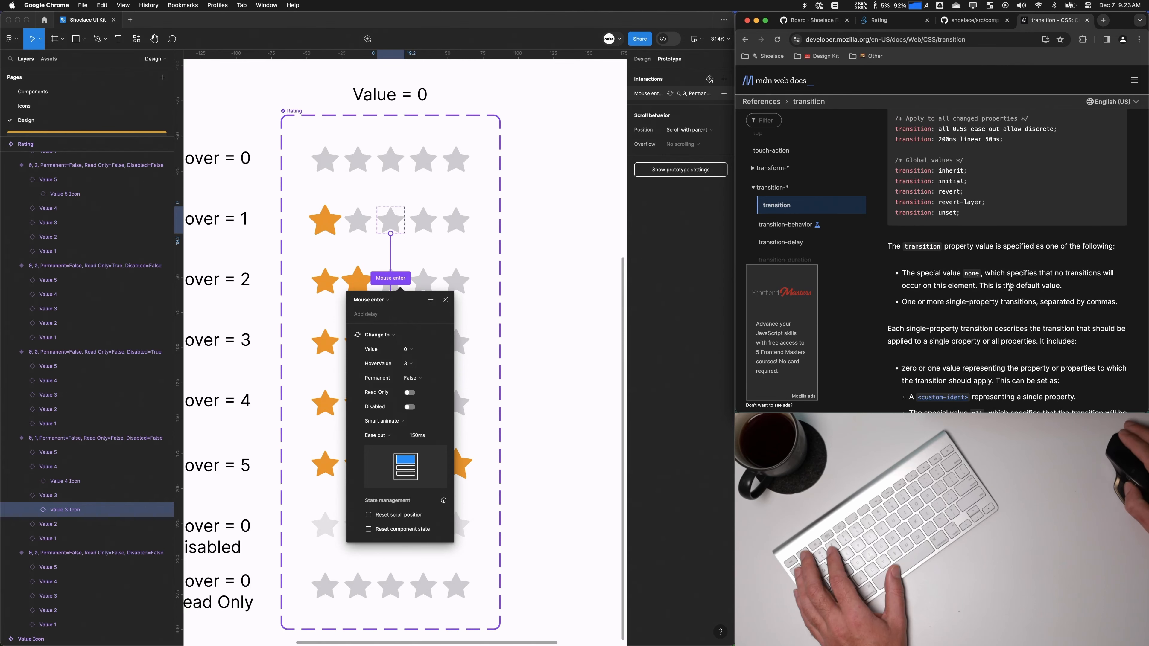
scroll(1002, 294, down, 1)
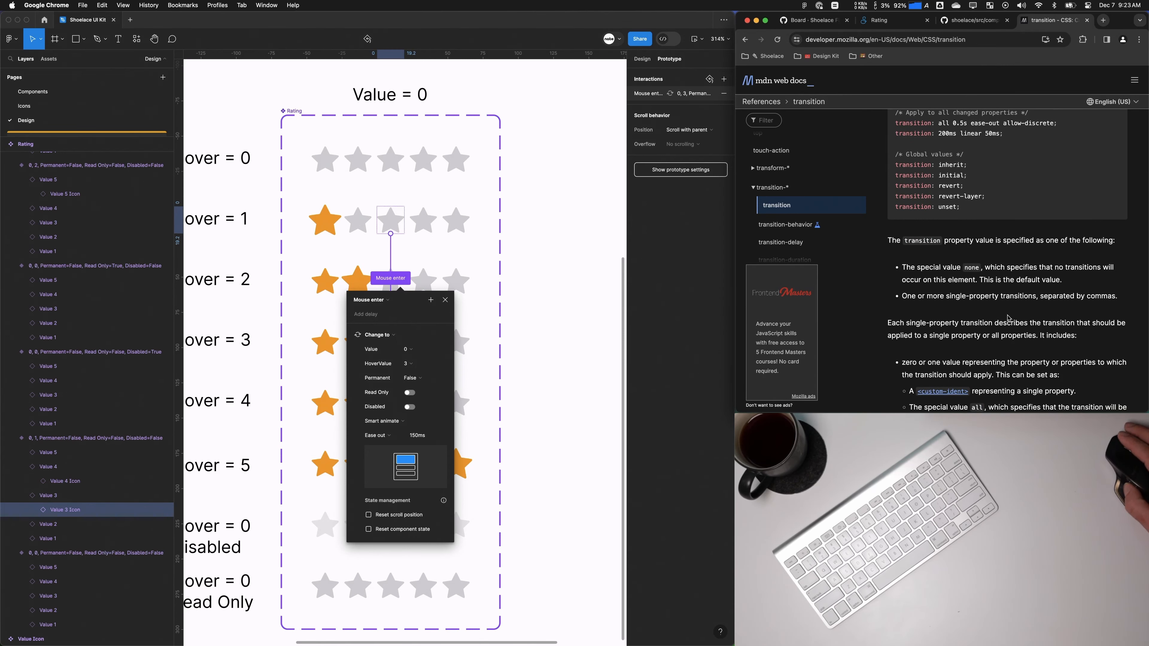
scroll(1007, 318, down, 6)
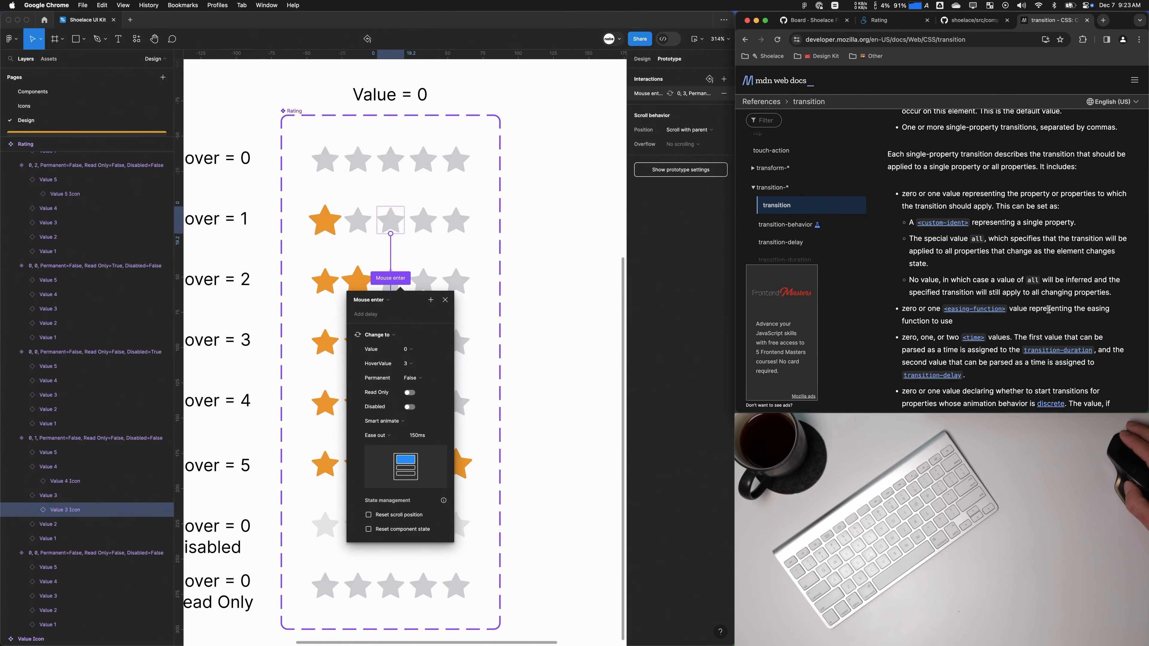
scroll(1048, 309, down, 1)
drag(925, 315, 938, 315)
scroll(973, 313, down, 1)
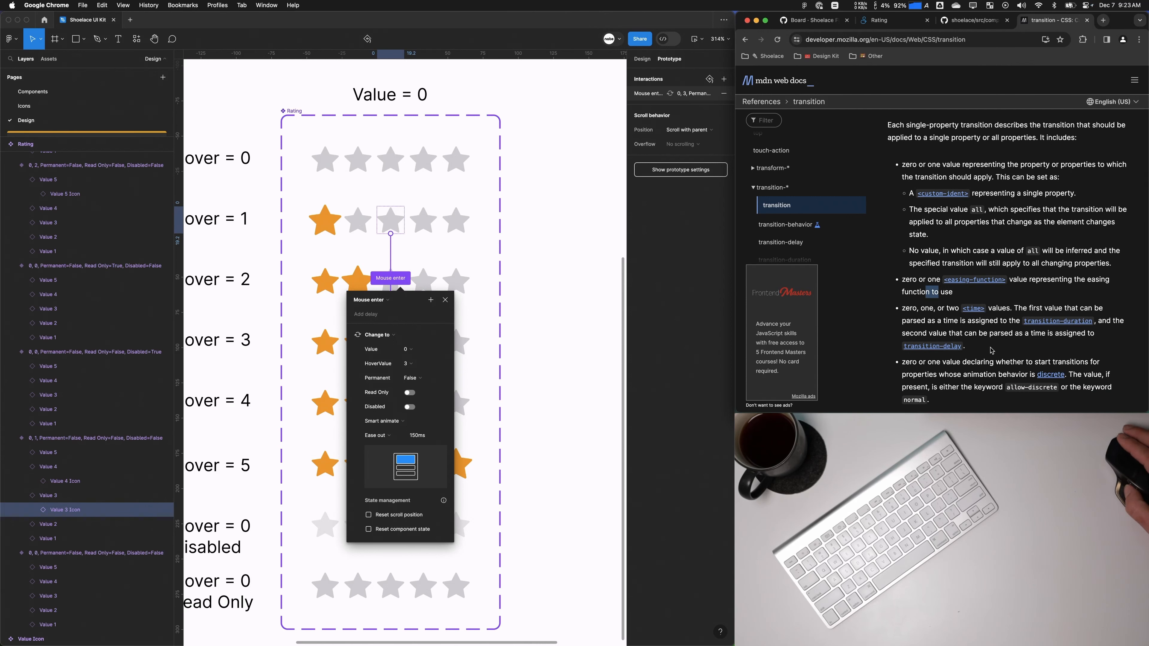
scroll(991, 351, down, 8)
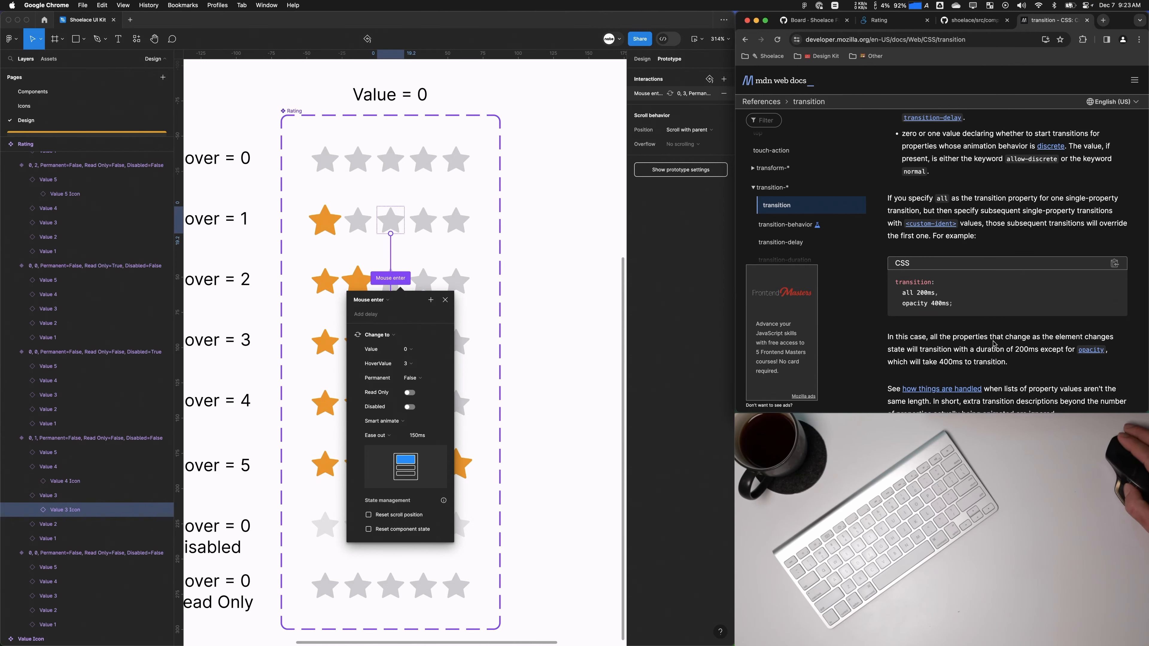
scroll(993, 344, down, 4)
scroll(1033, 282, down, 3)
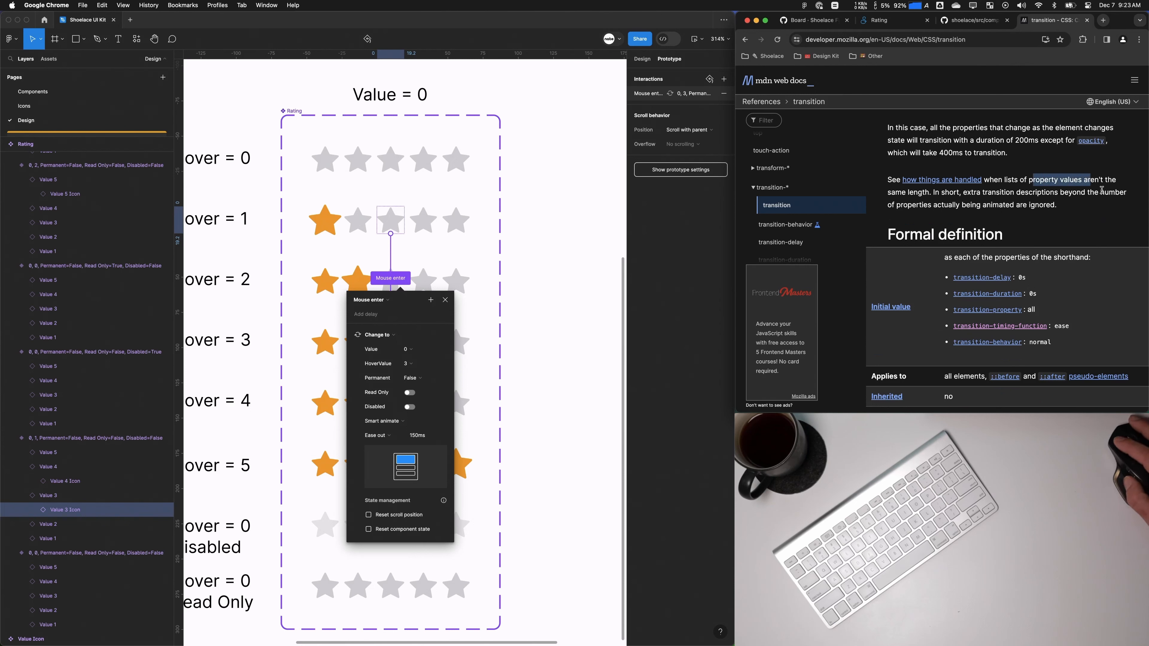
scroll(1065, 241, down, 4)
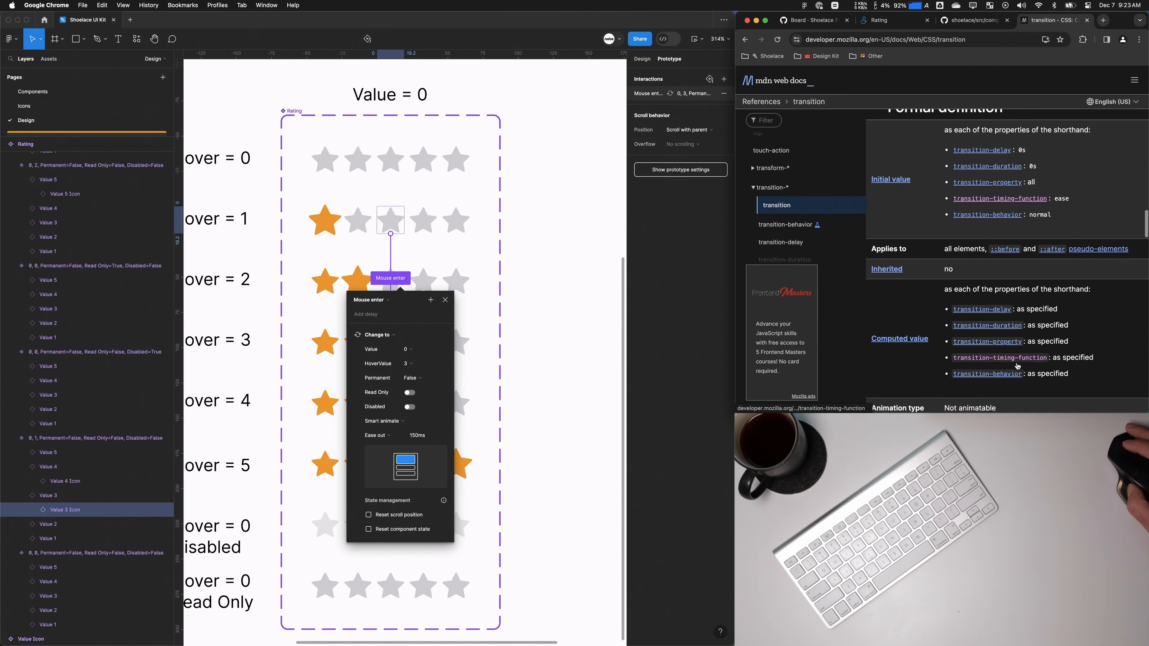
Step: Review the formal syntax of the easing functions, the basic example and the remaining sections of the transition reference
scroll(923, 381, down, 12)
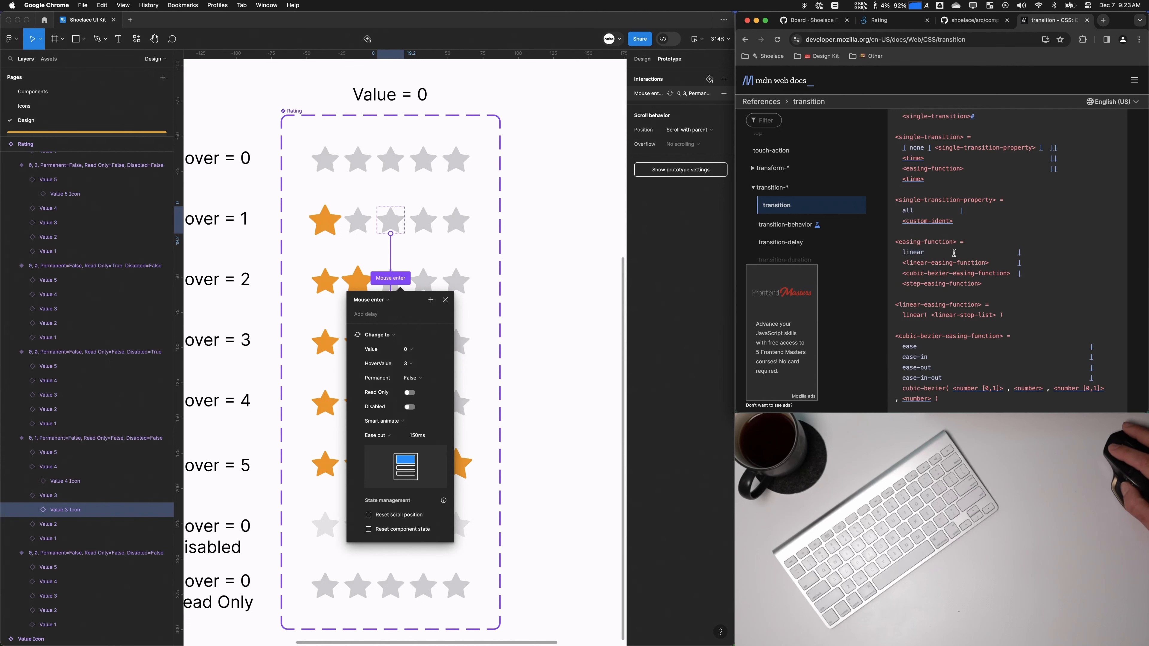
scroll(920, 209, up, 2)
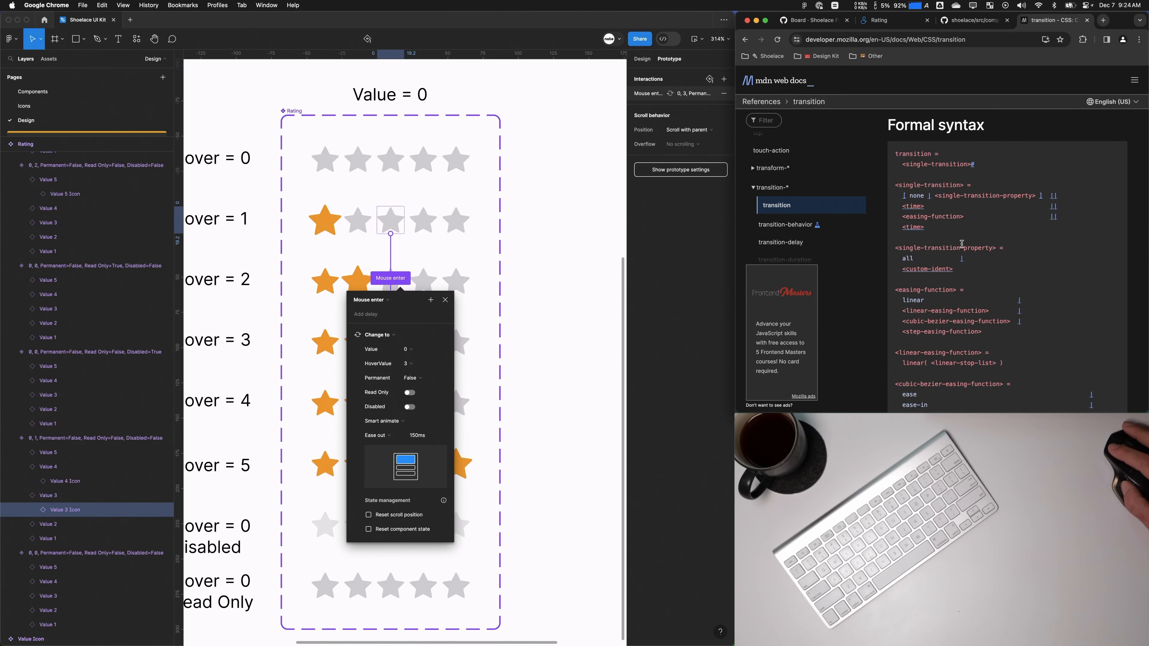
scroll(961, 244, down, 3)
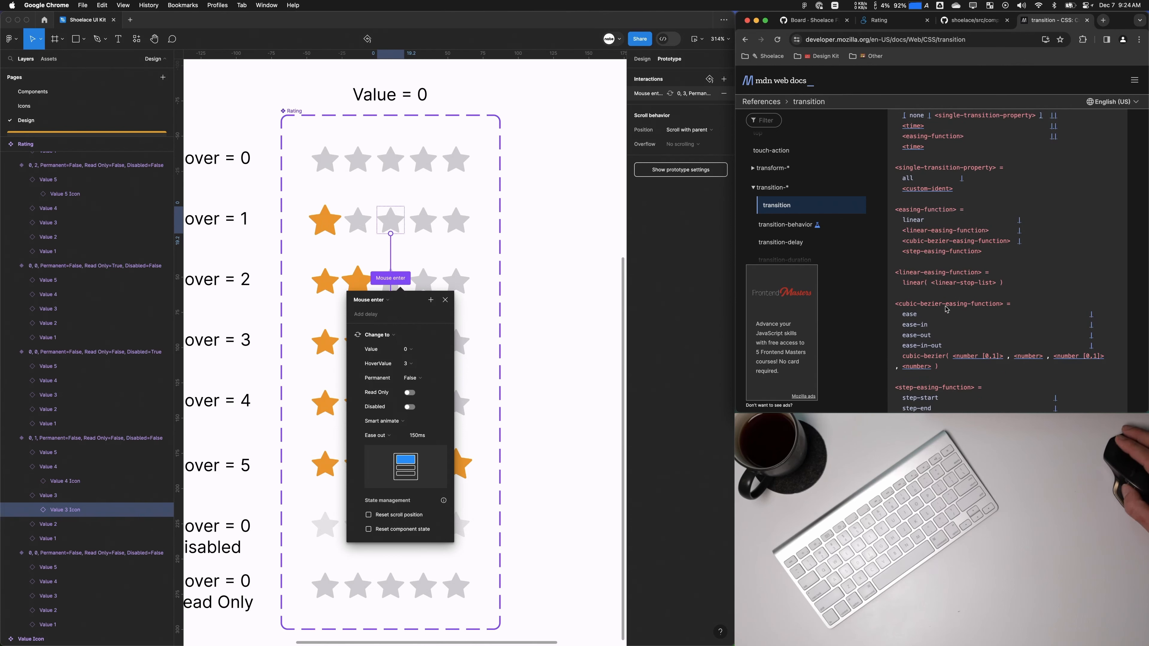
scroll(948, 313, down, 4)
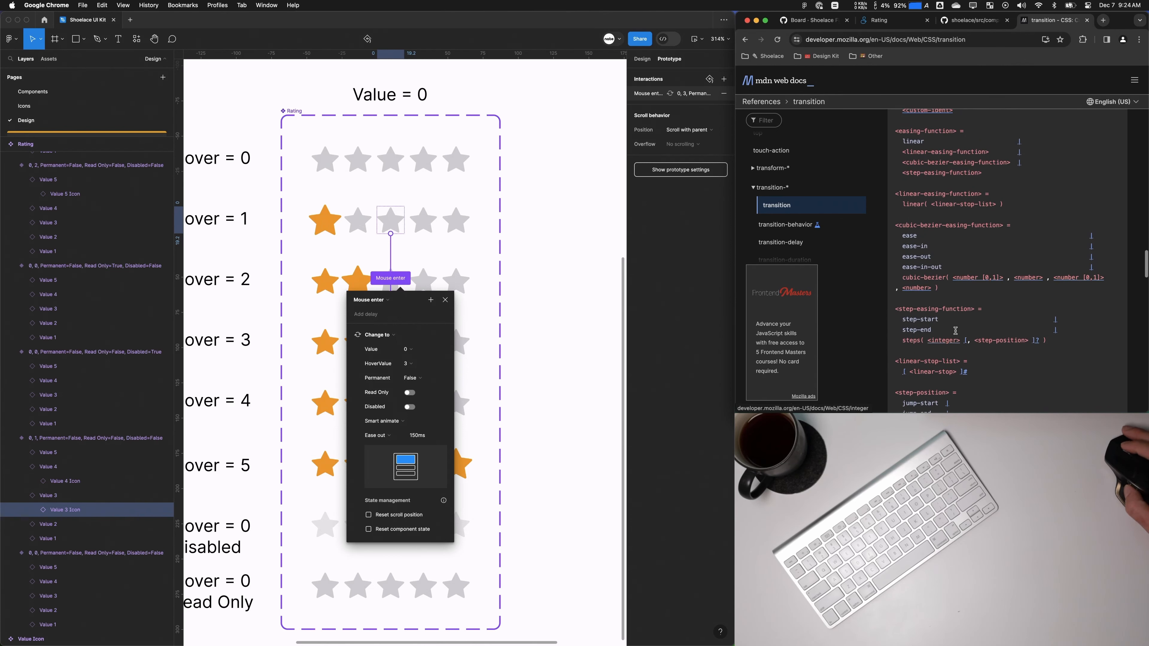
scroll(969, 287, down, 15)
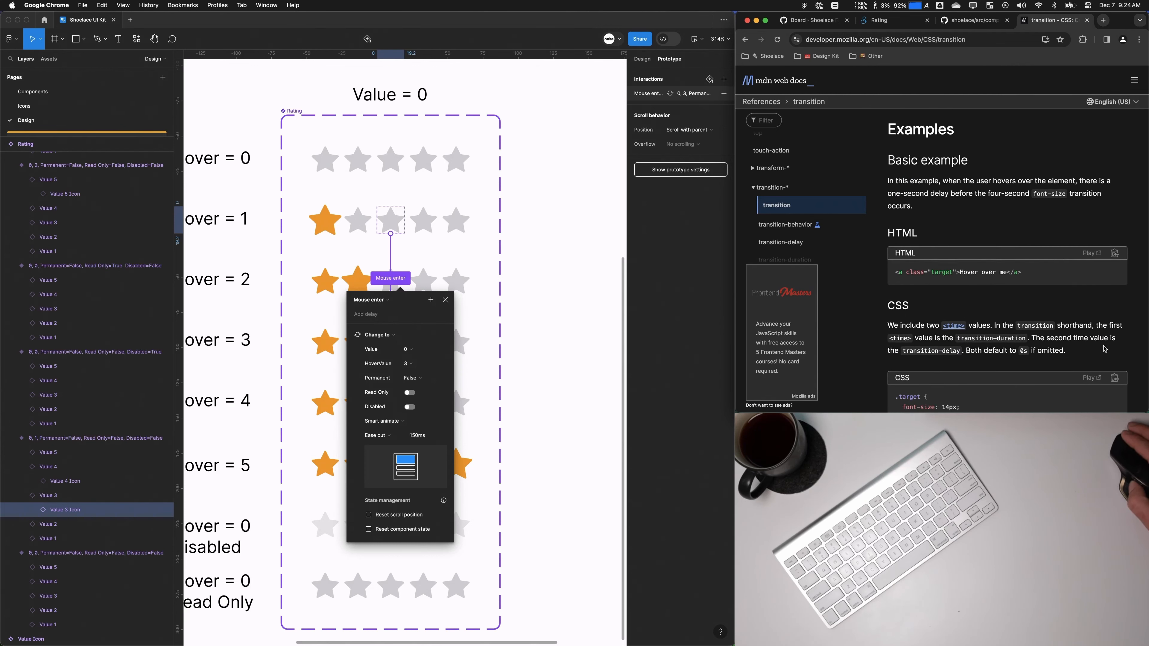
scroll(1015, 203, down, 10)
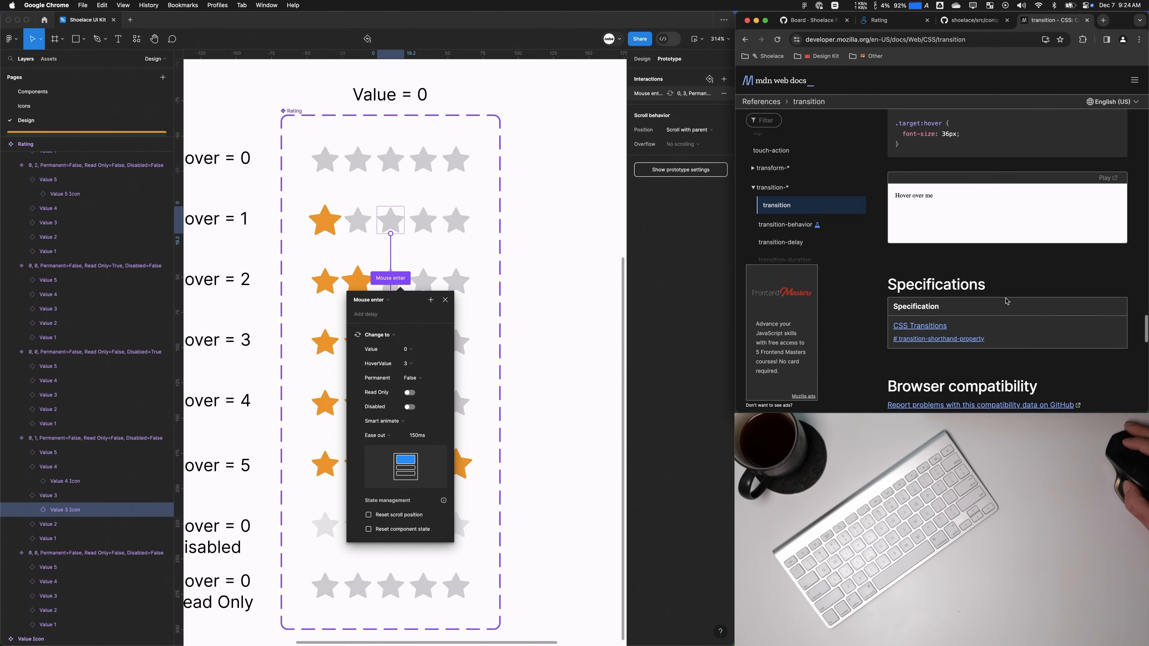
scroll(974, 297, down, 10)
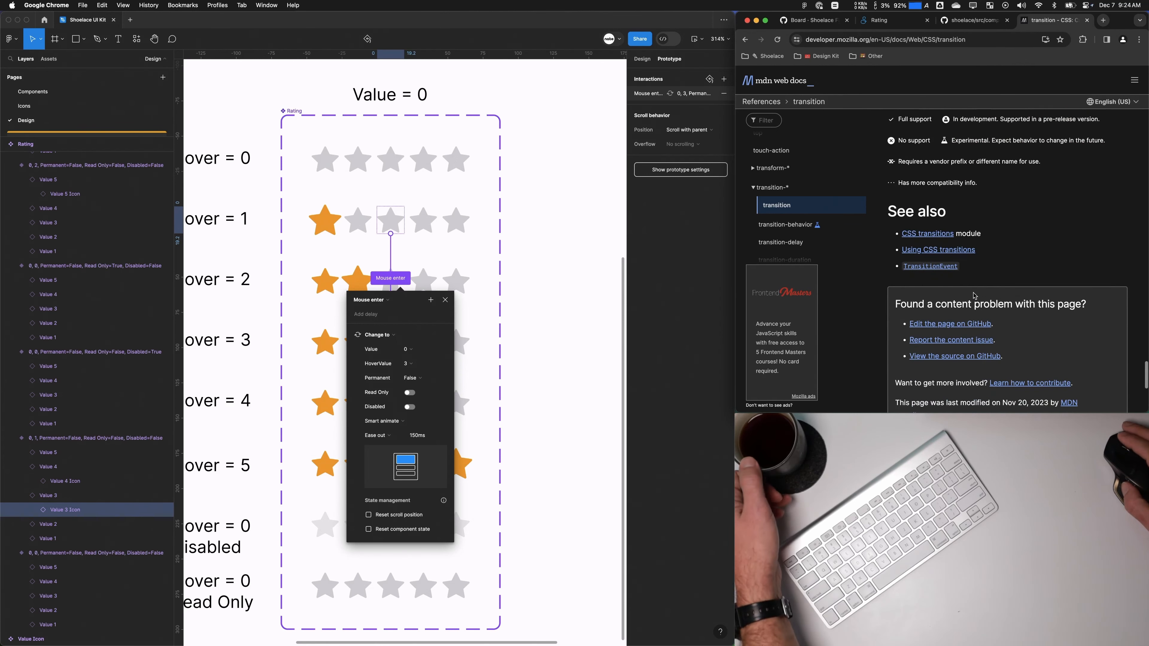
scroll(978, 284, down, 4)
Step: Switch back to Figma, close the Mouse enter interaction settings and select the Hover 1 variant's Value 1 star
click(552, 295)
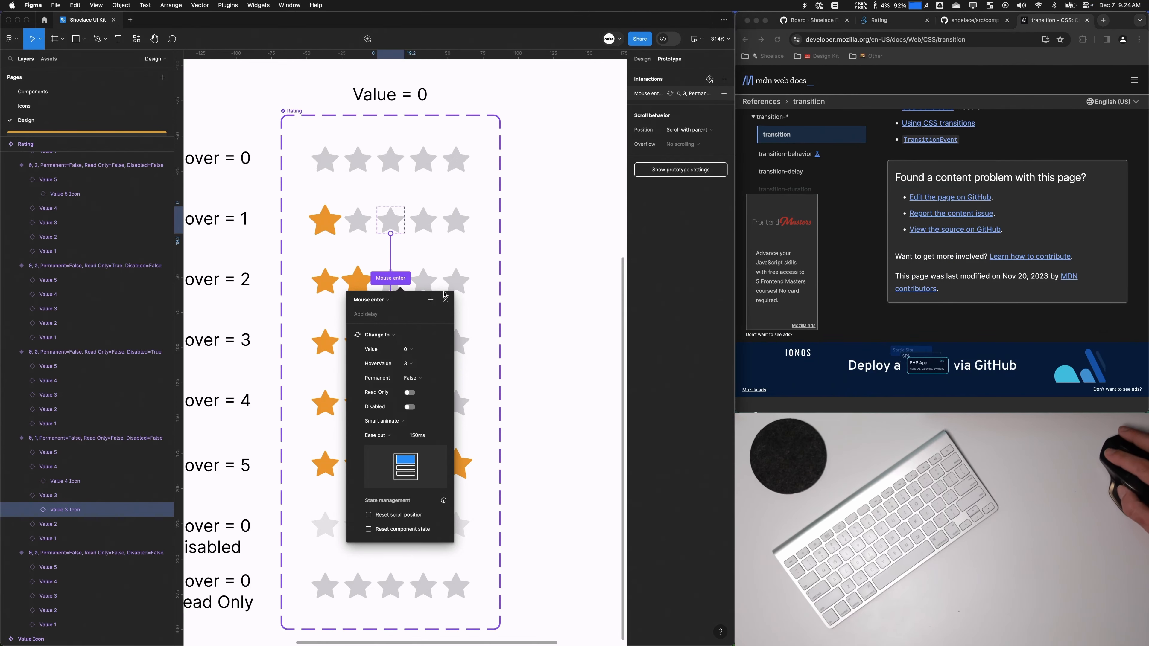
click(446, 301)
scroll(475, 267, left, 1)
click(351, 231)
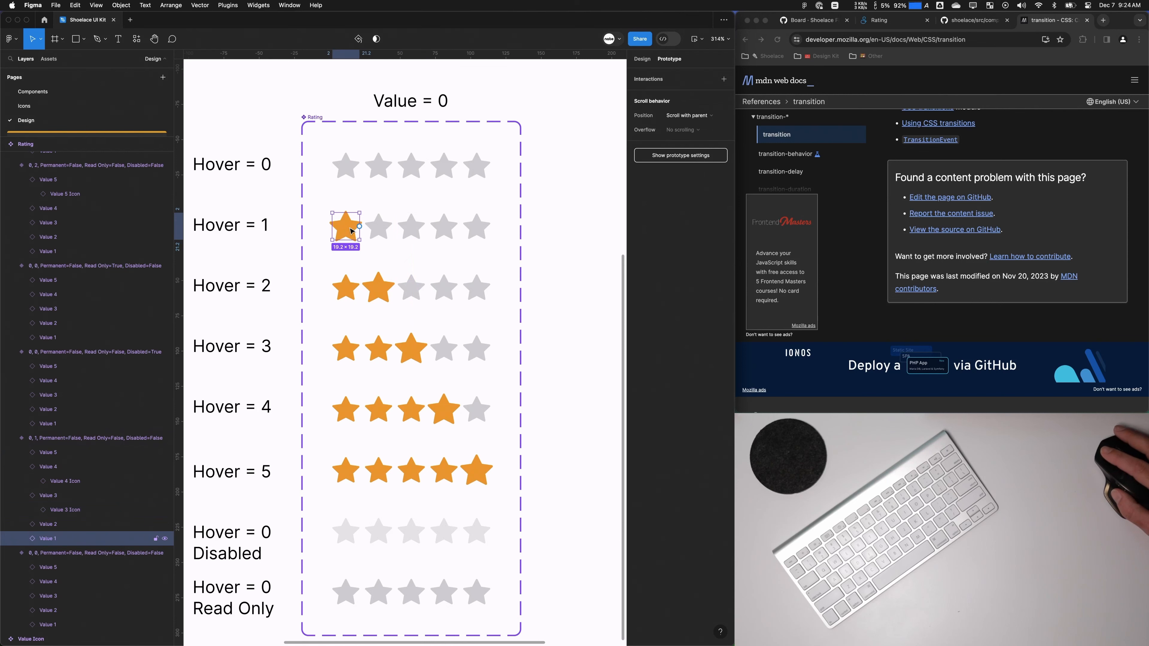
scroll(465, 313, down, 5)
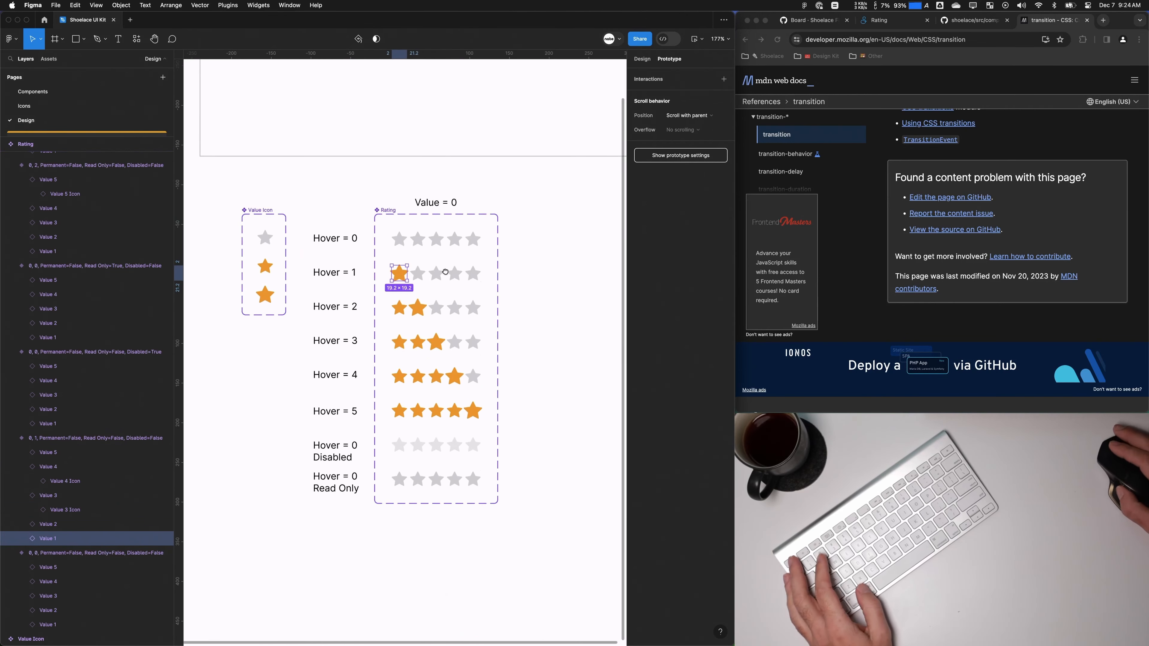
Step: Duplicate the emoji Rating below the original in the Test Frame and reset all changes on the copy
drag(445, 272, 476, 433)
click(359, 205)
key(shift+e)
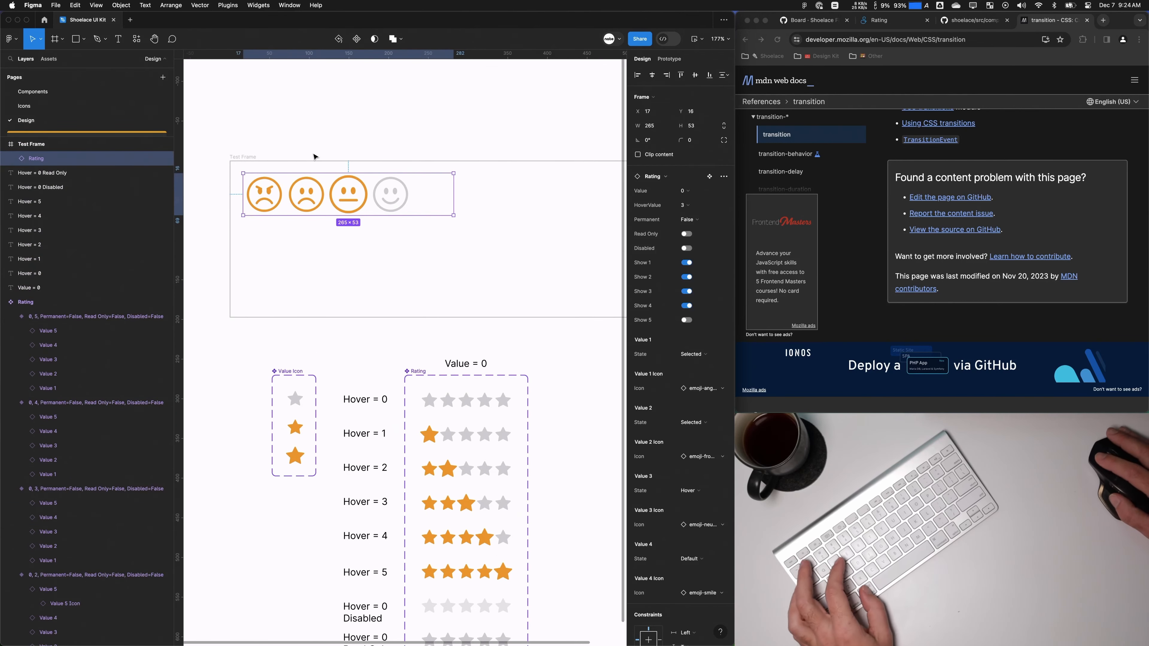
click(343, 144)
click(336, 186)
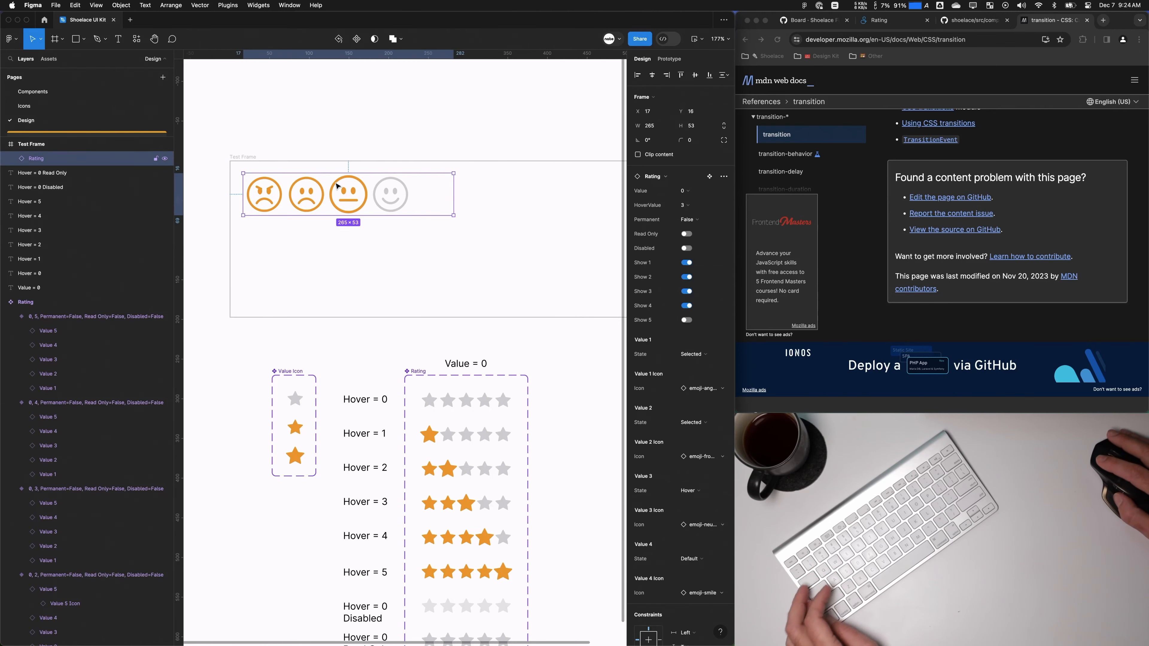
drag(335, 186, 336, 263)
right_click(263, 257)
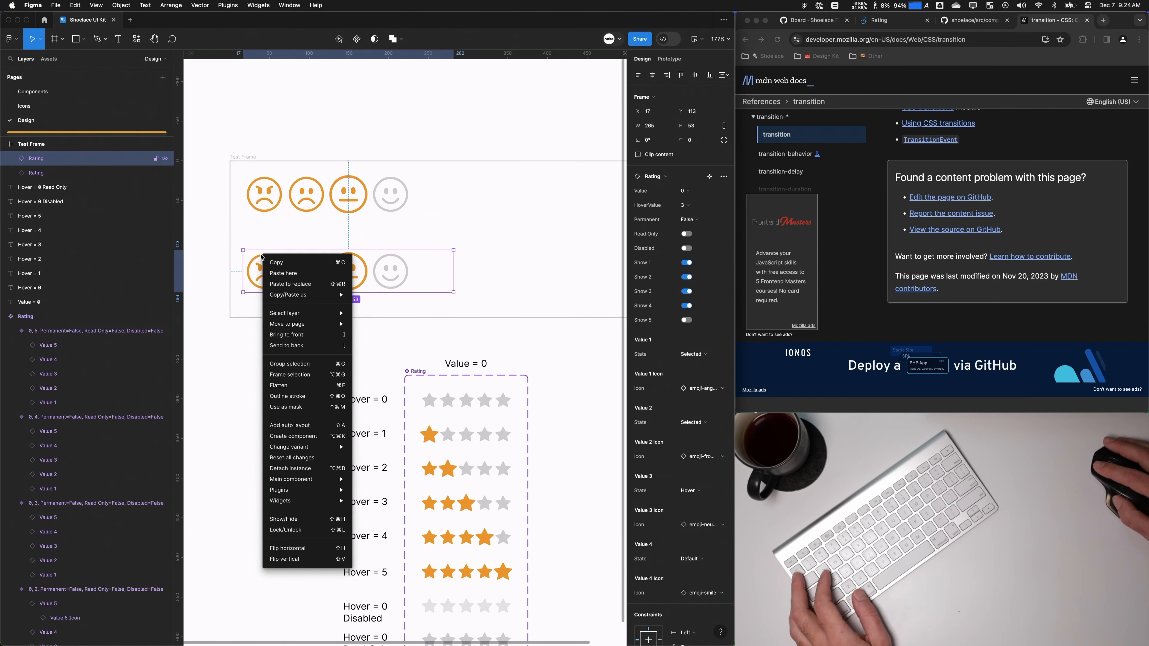
click(281, 457)
Step: Preview the Test Frame prototype and try the hover interactions on the emoji and default star ratings
key(shift+space)
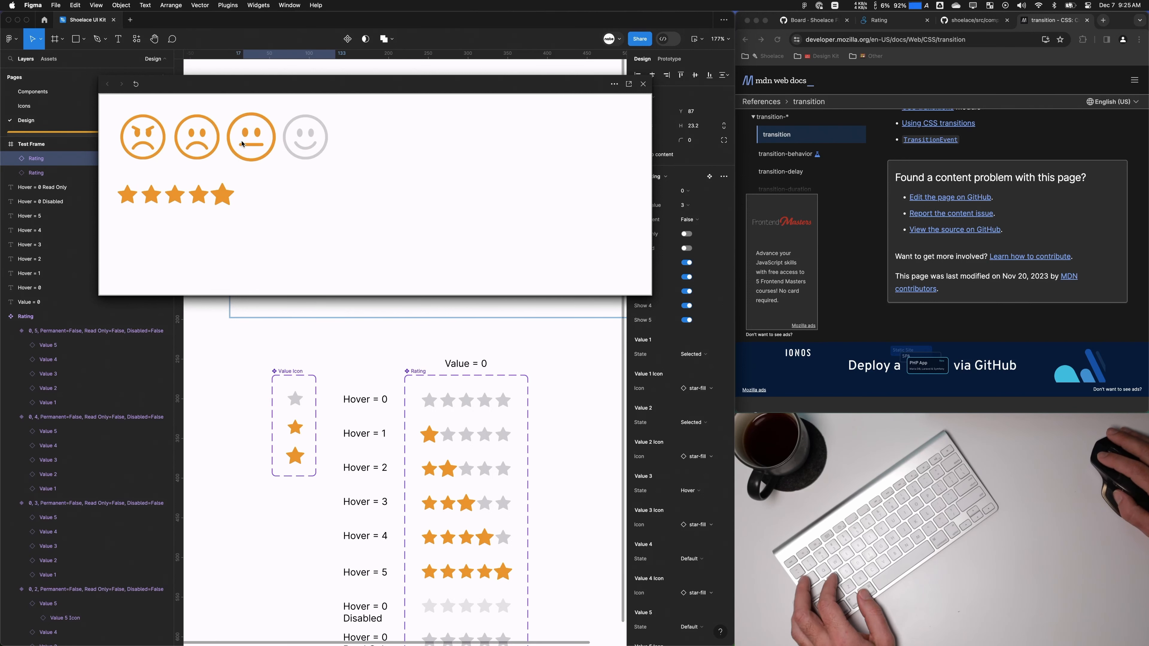
click(642, 85)
scroll(566, 380, up, 1)
drag(401, 370, 373, 309)
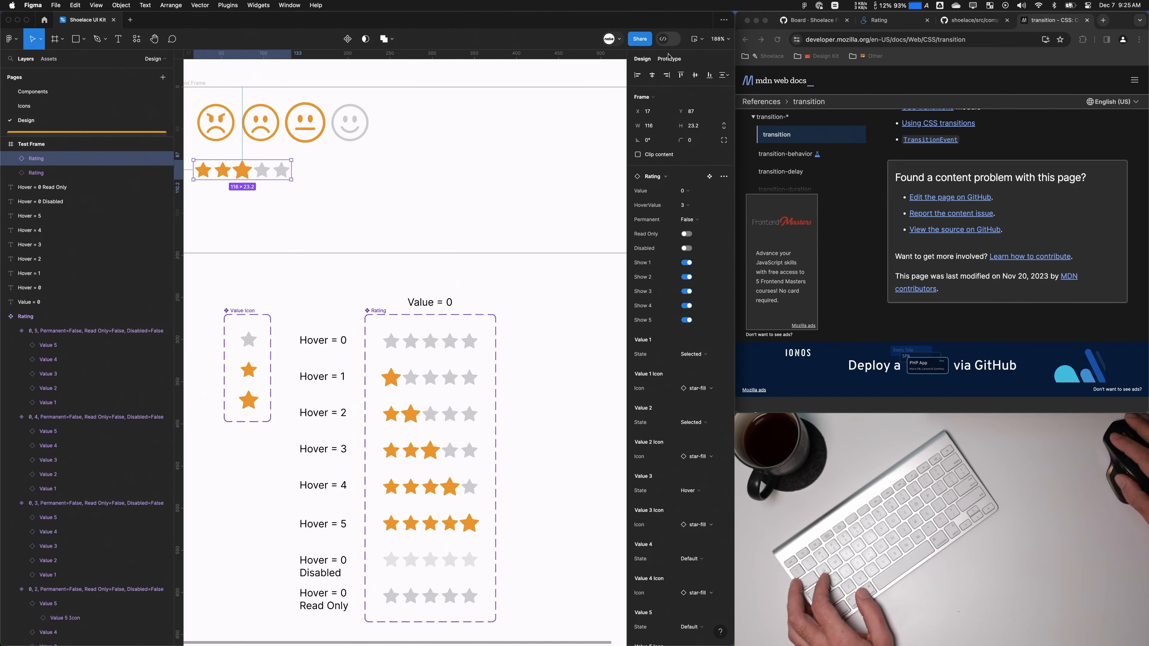
click(695, 39)
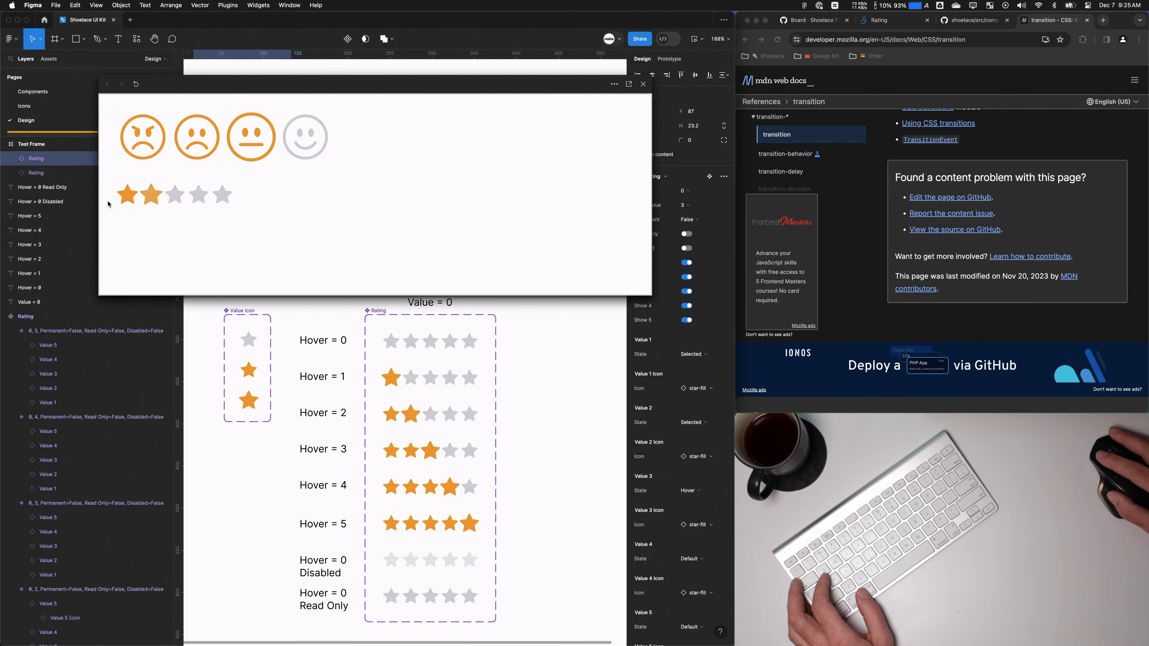
click(643, 85)
Step: Duplicate the small star Rating below at 270 × 54 px, check it in the preview, and scale the emoji Rating to 247 × 49 px
drag(277, 168, 421, 234)
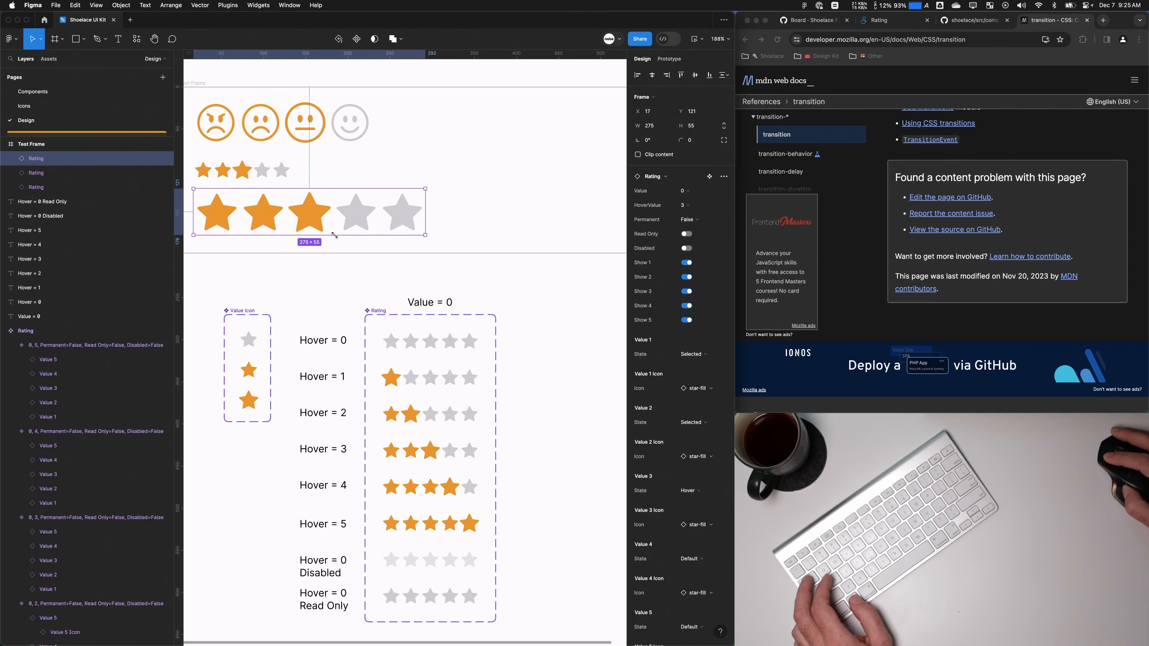
click(696, 43)
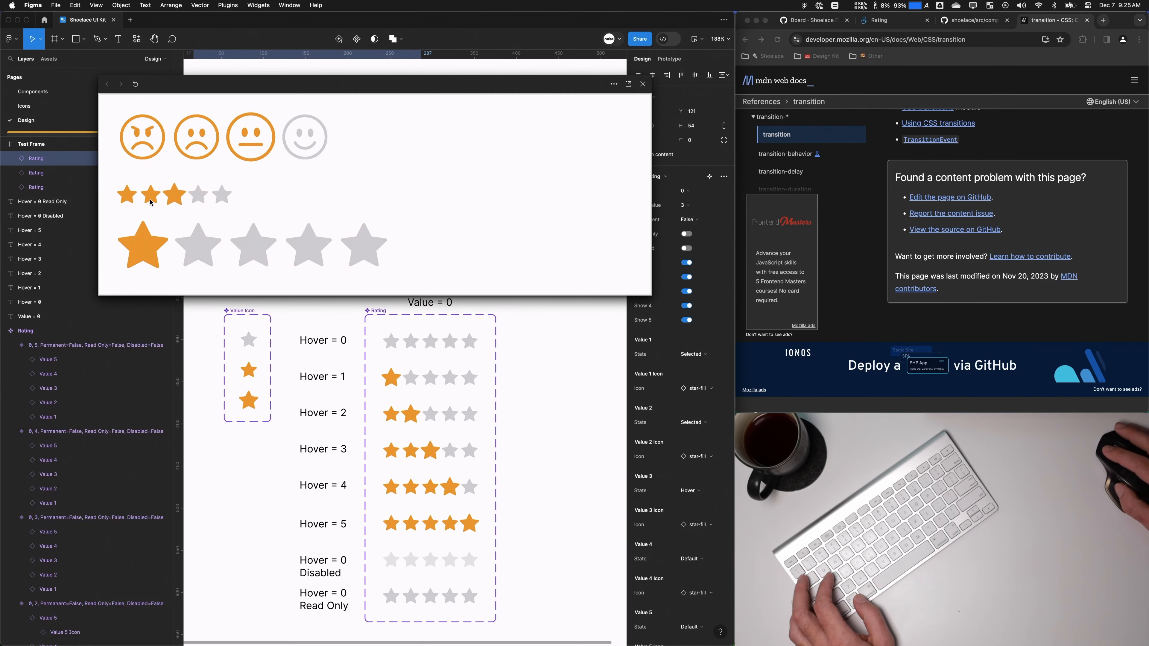
key(Escape)
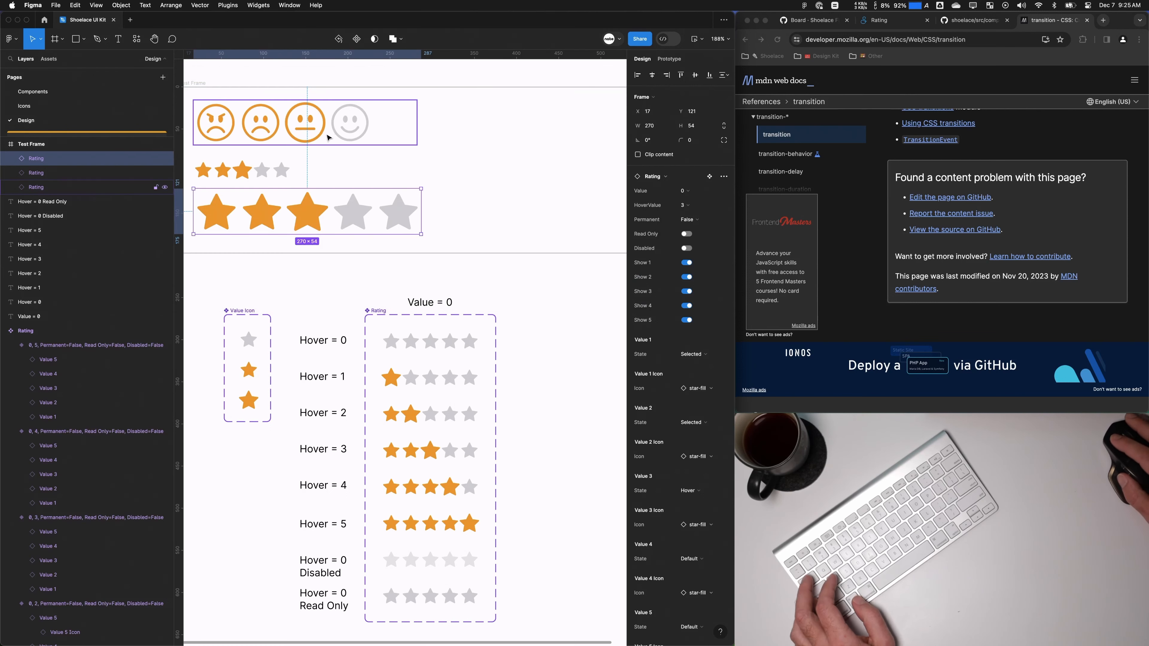
click(328, 137)
mouse_move(417, 145)
mouse_down()
mouse_move(372, 127)
mouse_move(401, 142)
mouse_up()
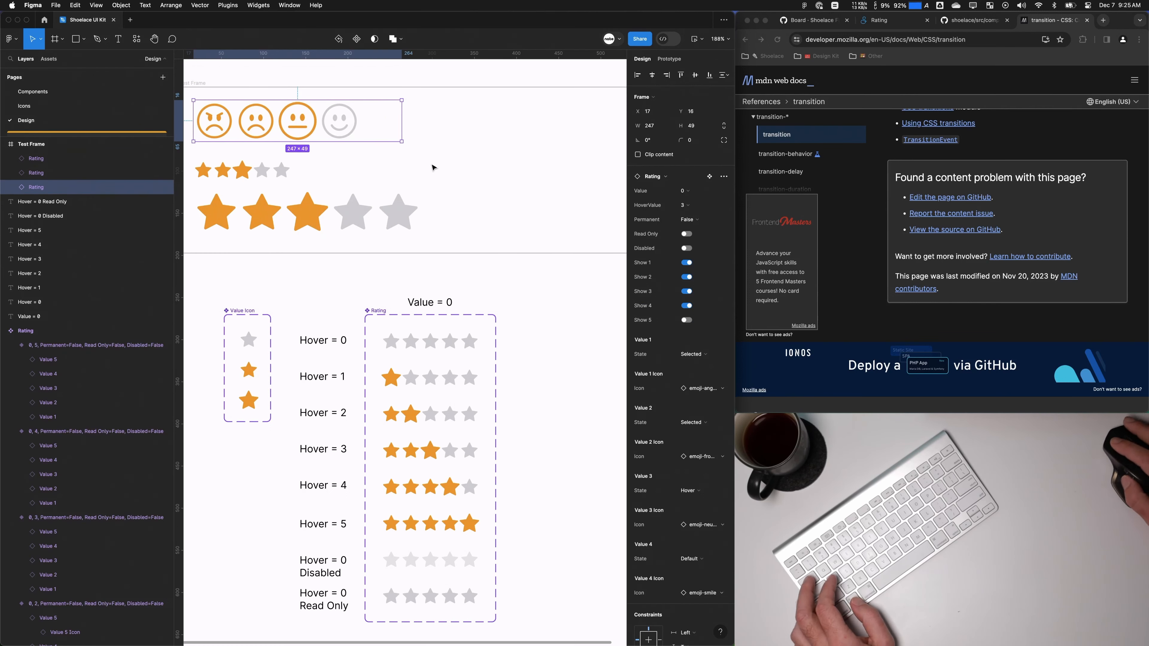
Step: Turn off Show 5 on the large star Rating and preview the hover interactions of all three ratings
click(412, 214)
key(shift+space)
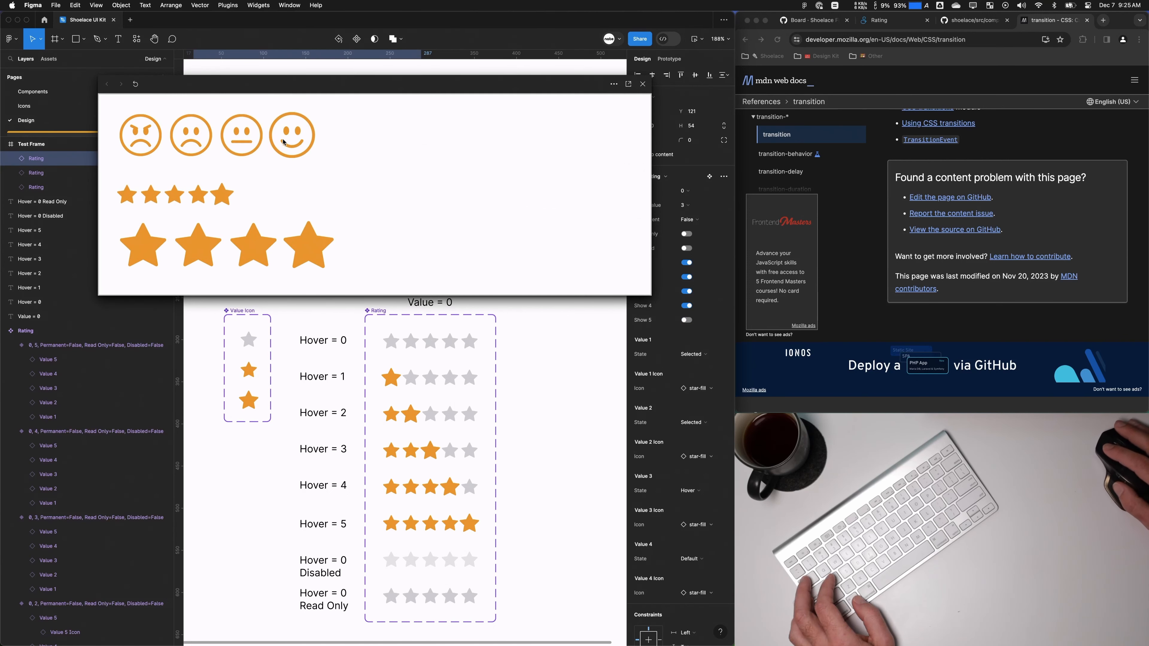
click(642, 83)
Step: Duplicate the large four-star Rating beside the emoji Rating in the Test Frame, at X 284, Y 16
scroll(351, 257, up, 3)
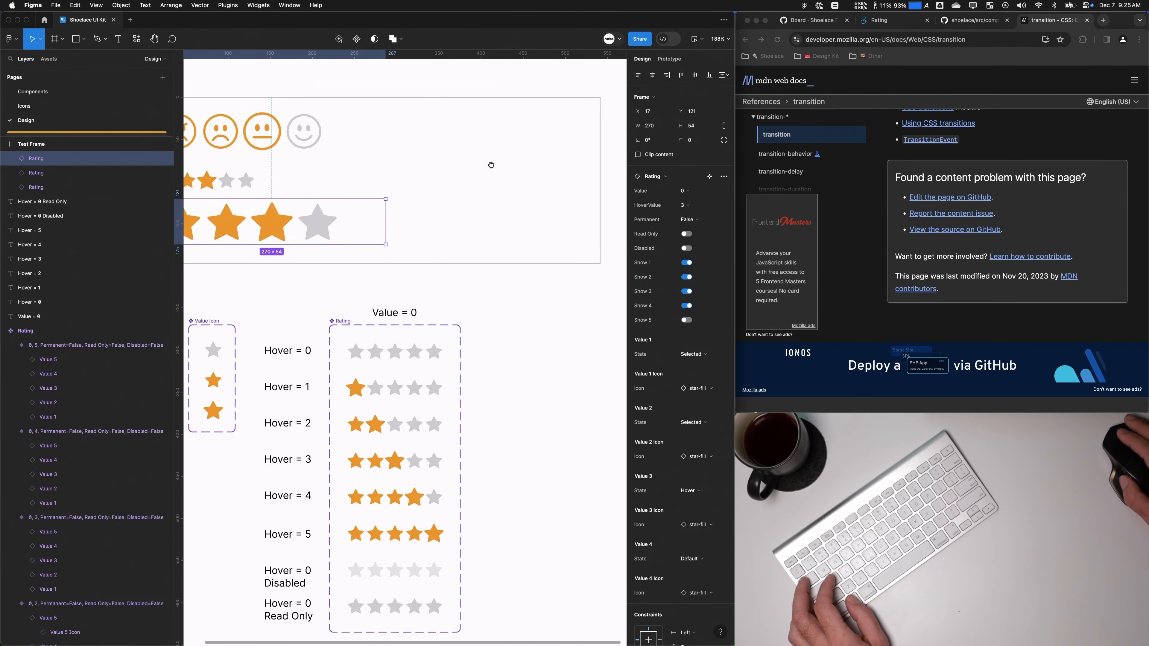
scroll(351, 257, right, 2)
scroll(351, 256, down, 3)
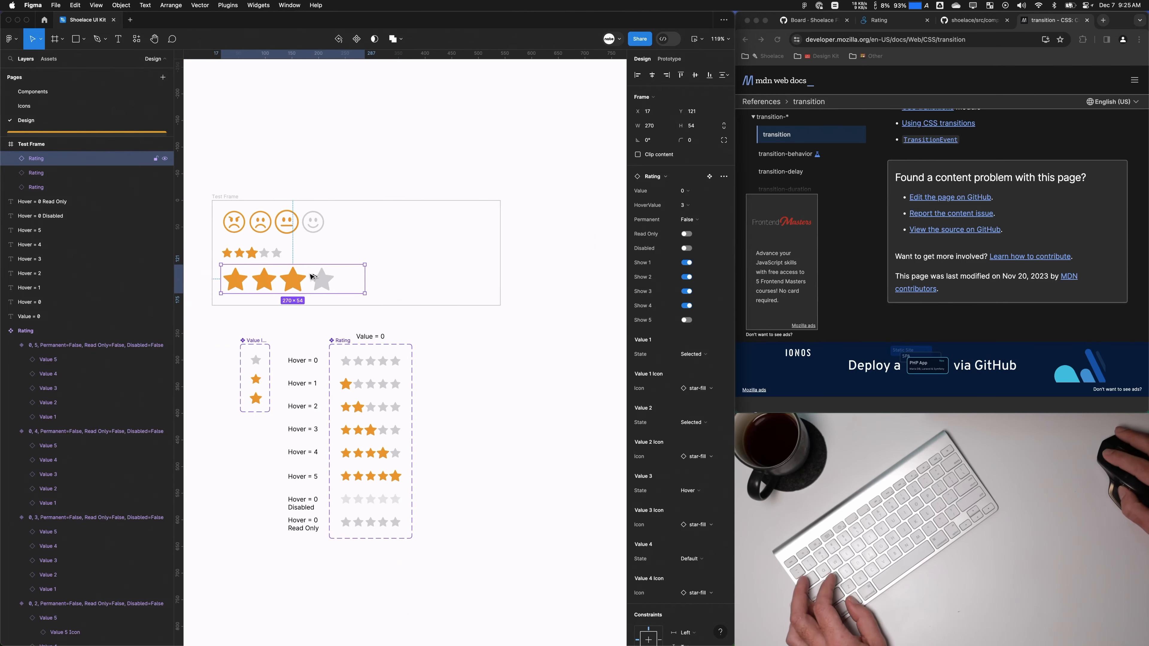
drag(299, 278, 431, 222)
Step: Swap the new Rating copy's Value 1 Icon to 0-circle-fill
click(695, 389)
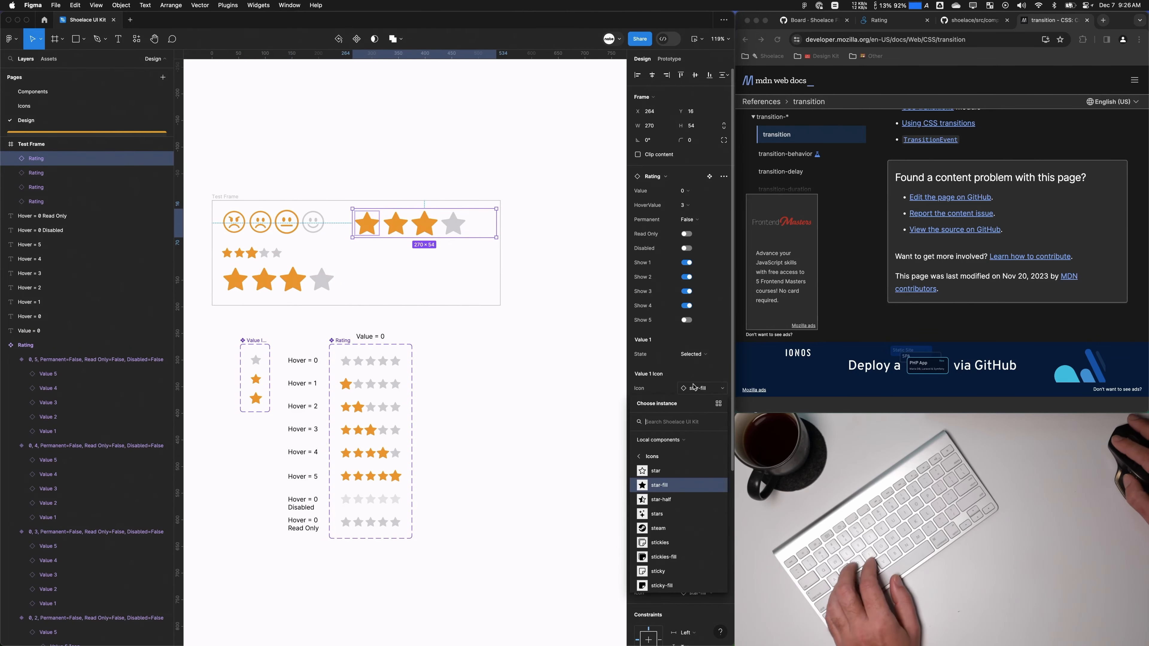
click(457, 292)
click(427, 228)
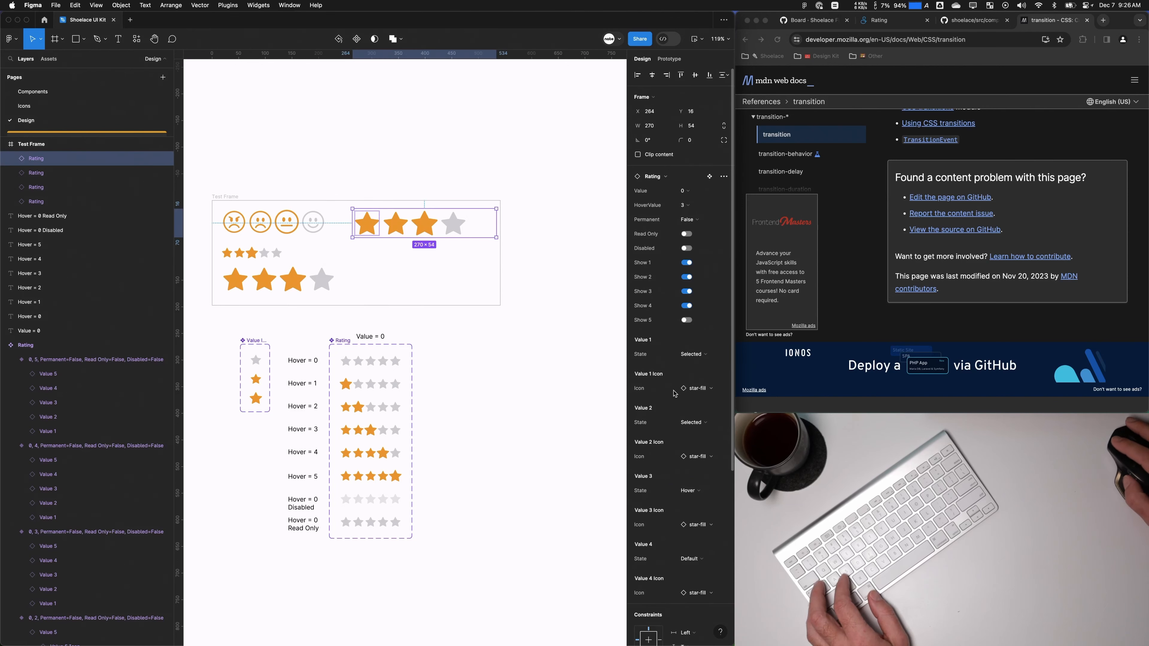
click(692, 388)
text(dot)
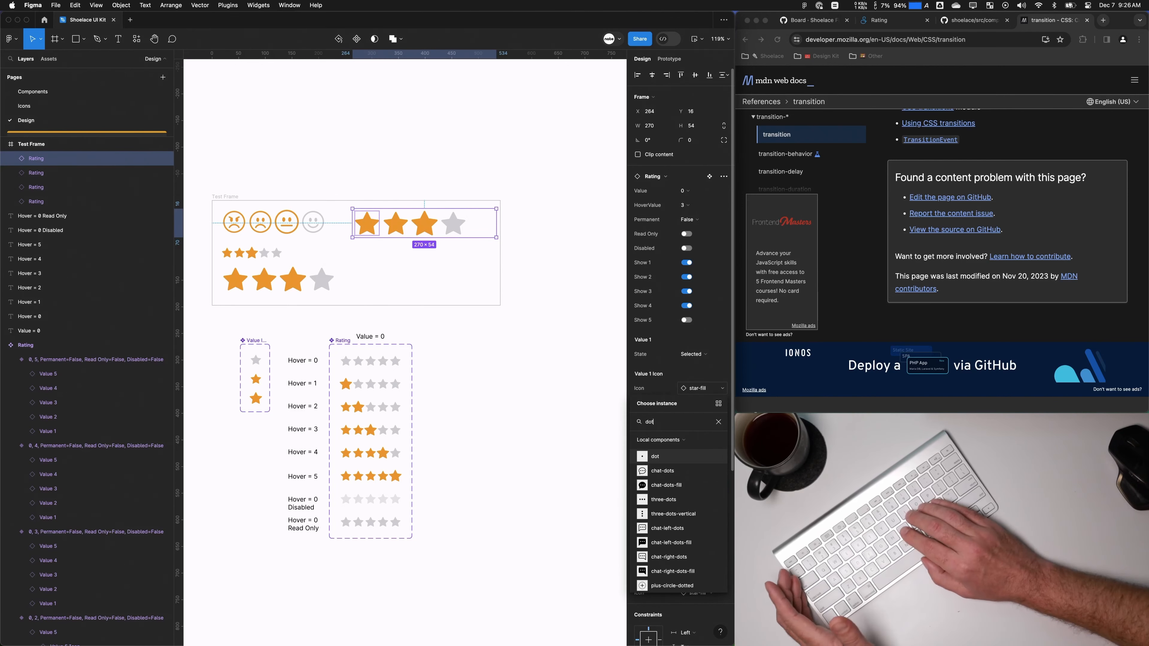
key(BackSpace)
key(BackSpace)
key(BackSpace)
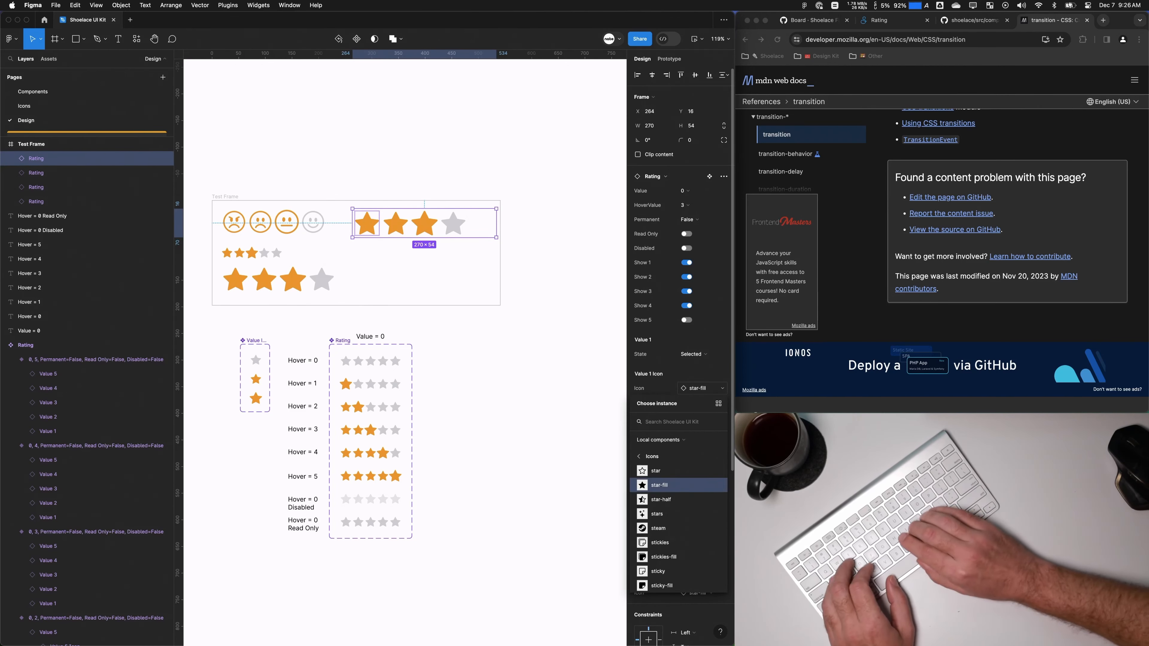
text(0)
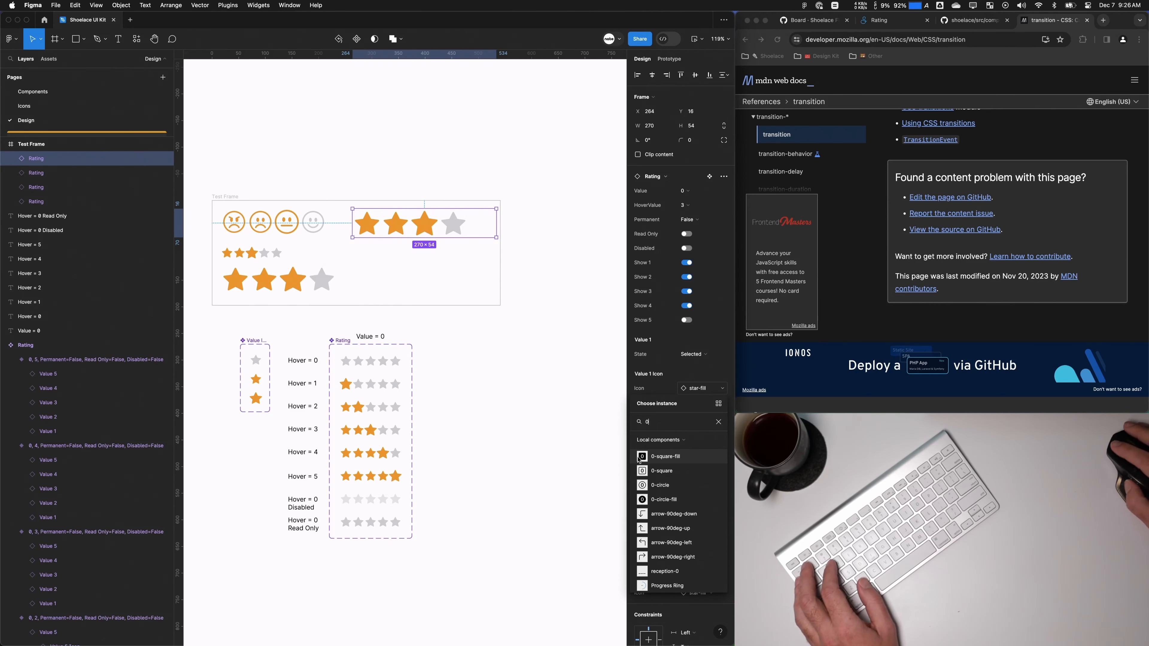
click(665, 499)
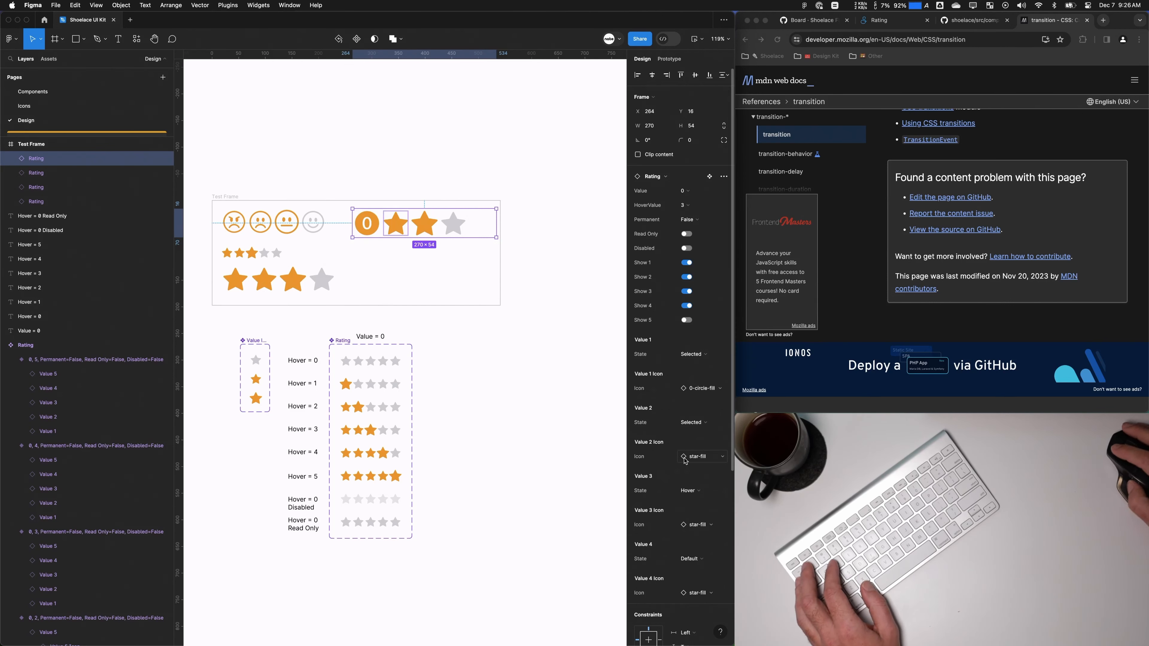
Step: Swap the Value 2, Value 3 and Value 4 icons of the Rating copy to 0-circle-fill
click(697, 457)
text(0-ci)
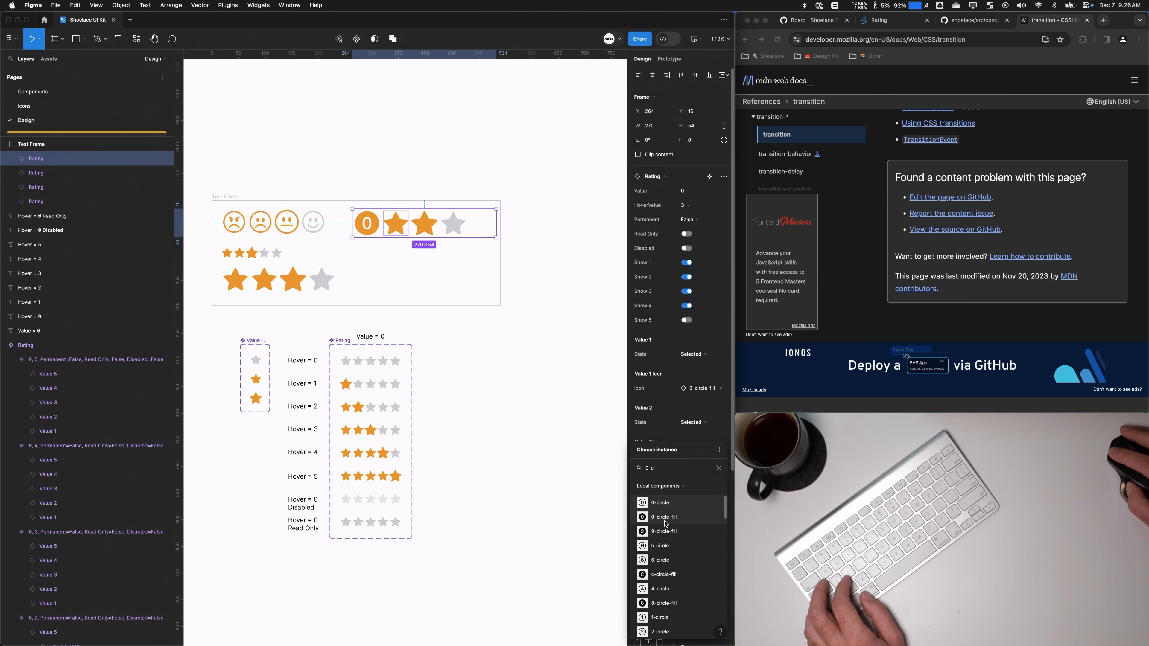
click(665, 518)
click(695, 522)
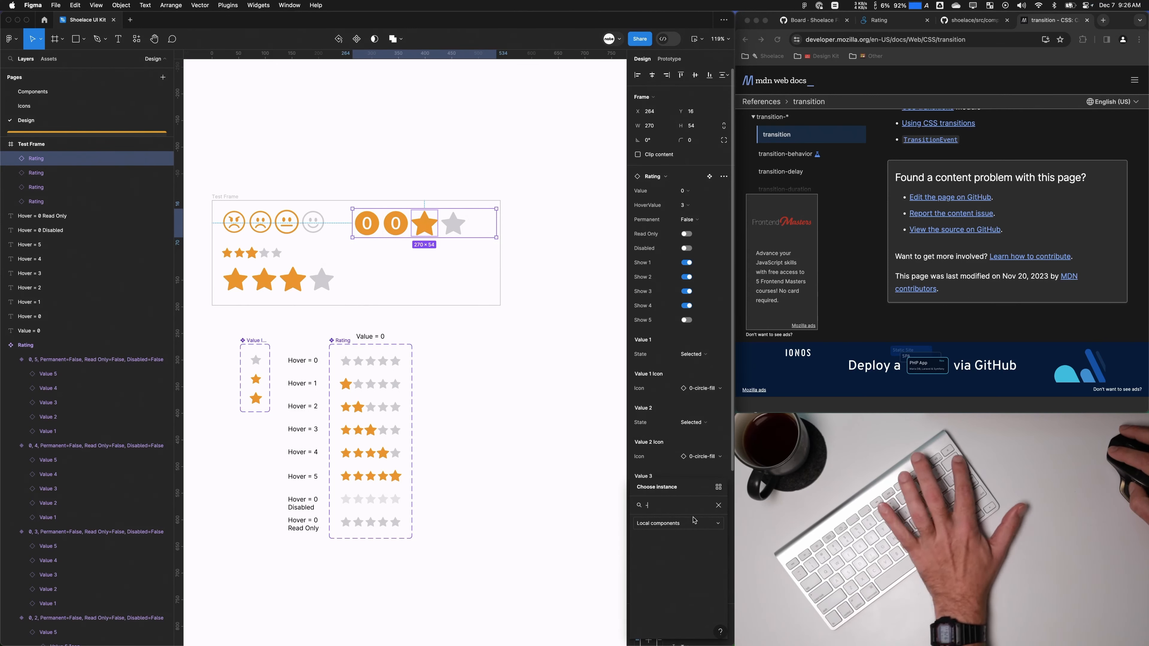
text(0-c)
click(664, 554)
scroll(674, 521, down, 3)
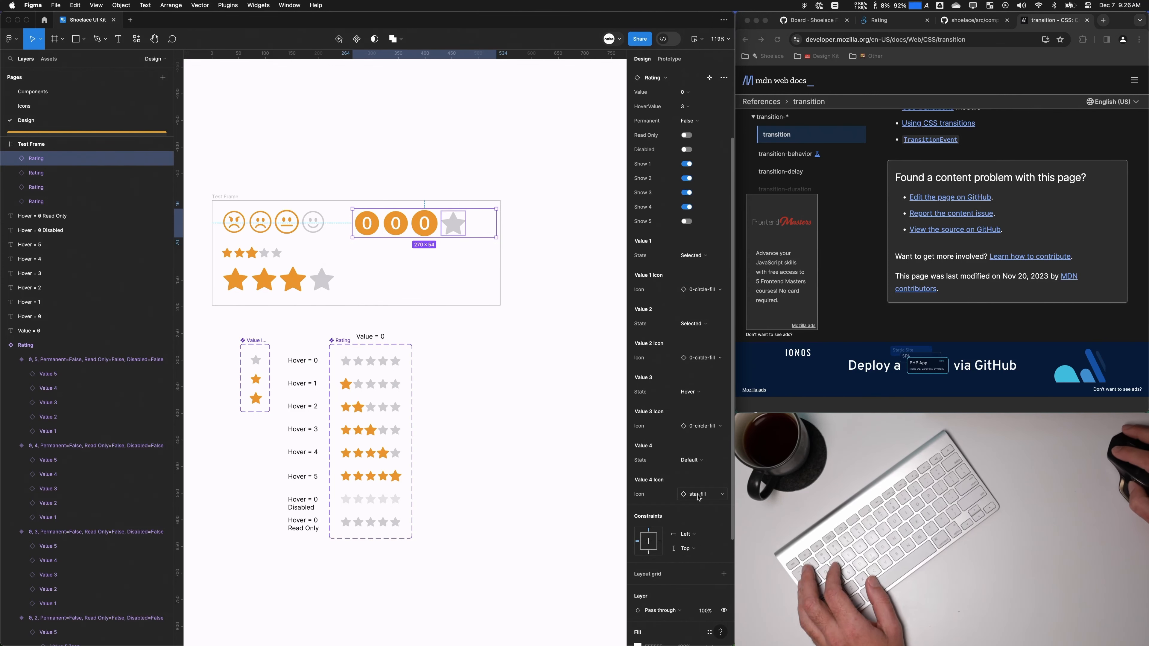
click(697, 493)
text(0-c)
click(673, 523)
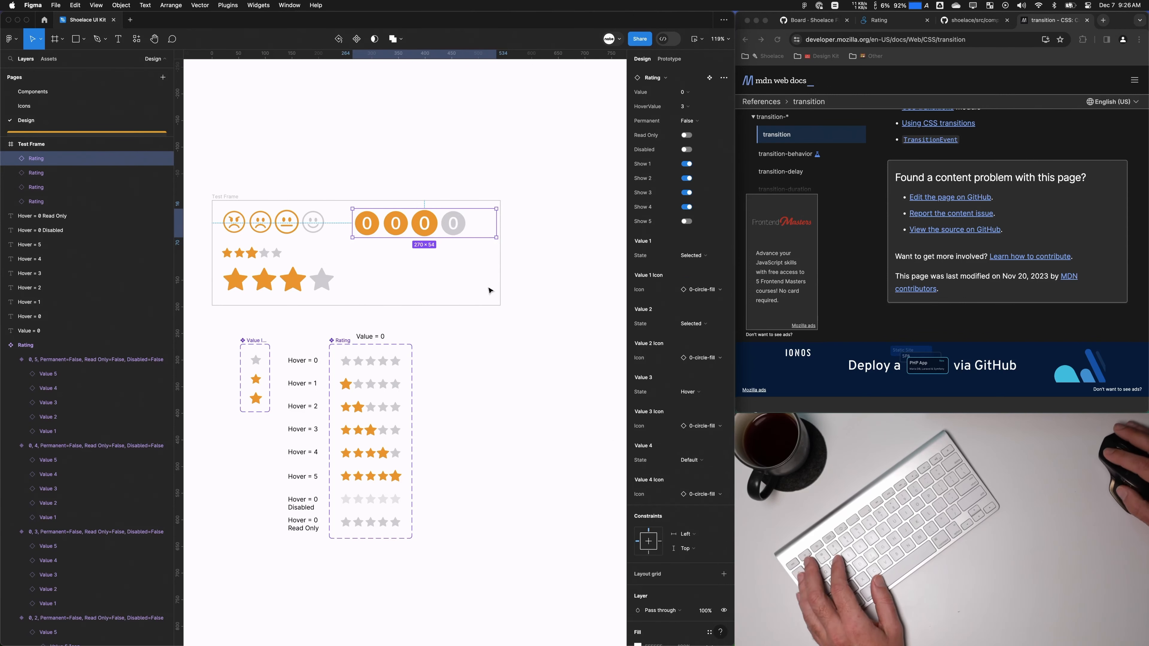
Step: Duplicate the 0-circle Rating below itself at Y 83 and turn on Show 5 for the copy
click(490, 289)
click(475, 224)
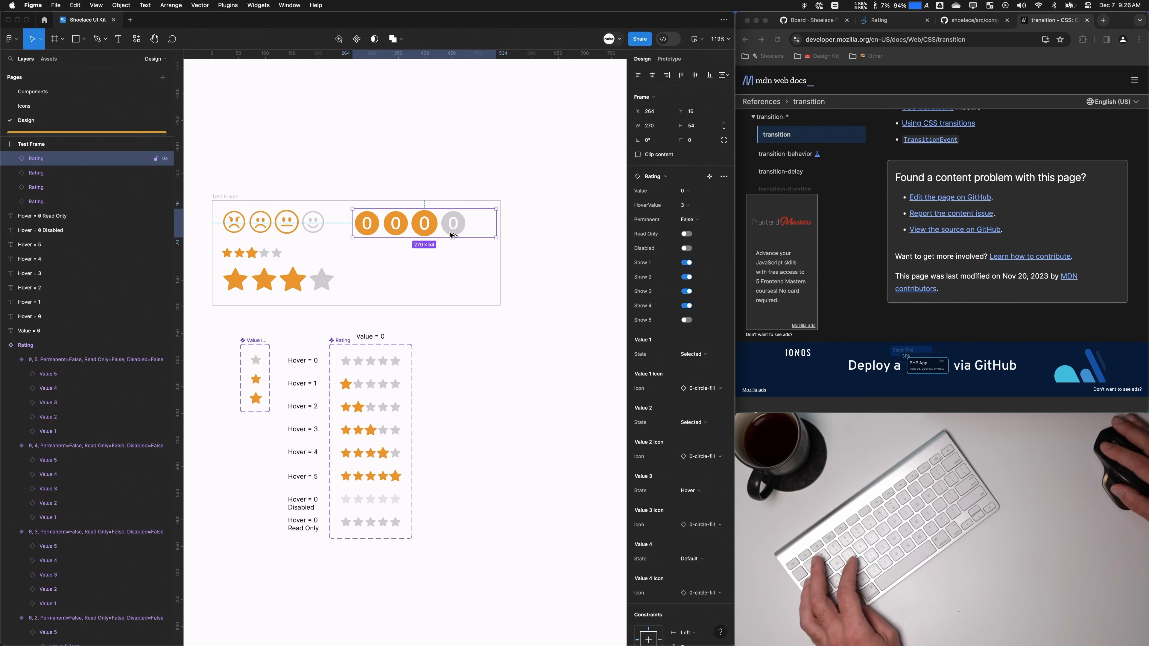
key(super+d)
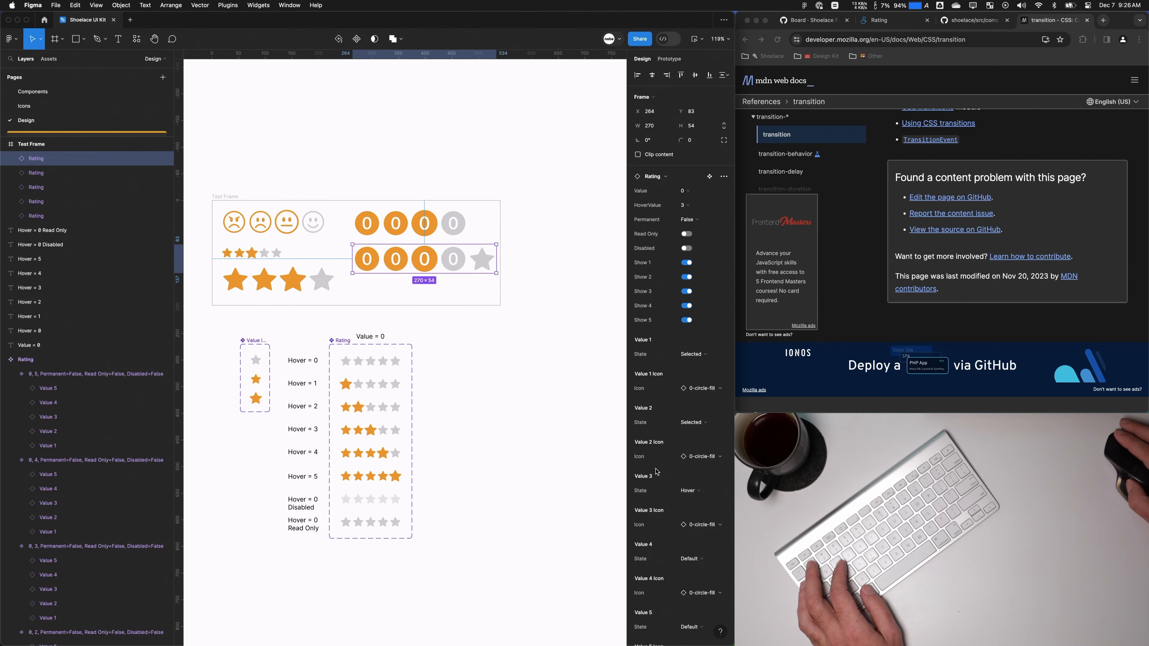
Step: Swap the five-value copy's Value 5 Icon to 0-circle-fill and preview the Test Frame's hover interactions
scroll(656, 472, down, 3)
click(699, 534)
text(0-c)
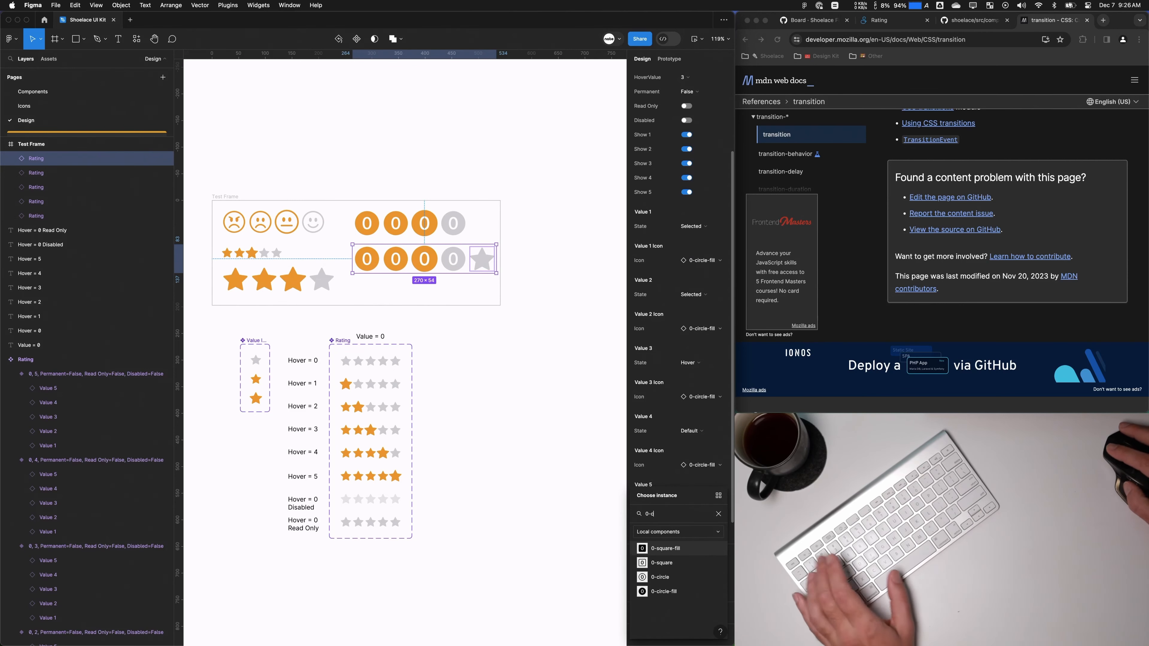
click(663, 591)
key(Escape)
click(693, 39)
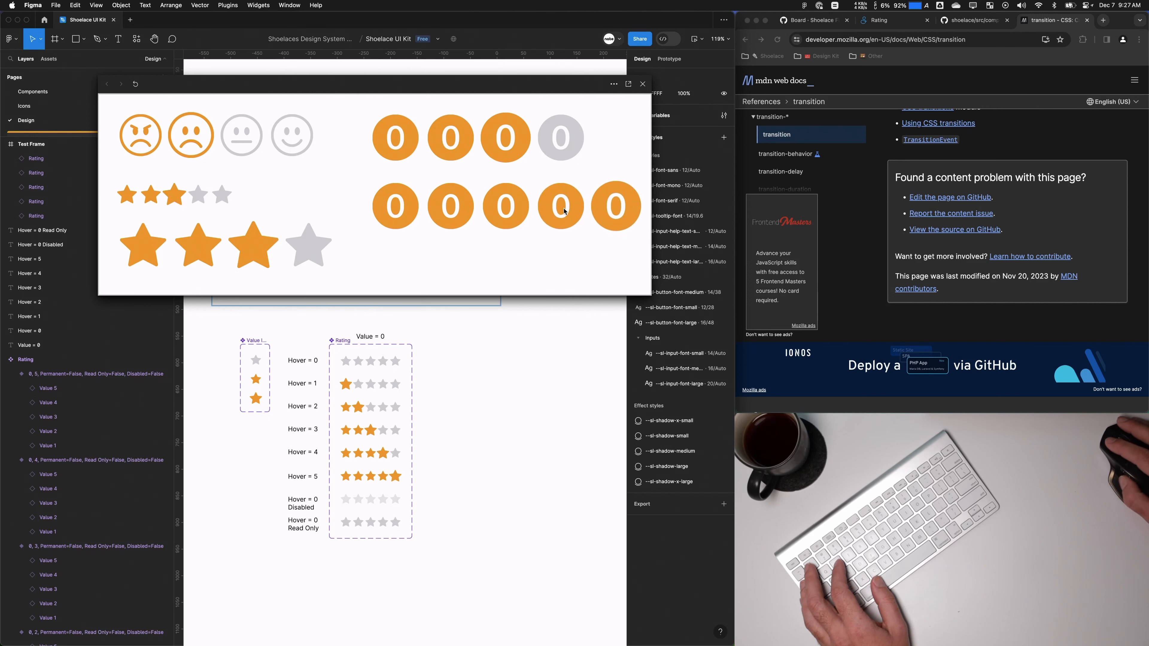
Step: Select the Value 3 stars across all Rating variants, go into their nested Value 3 Icon layers and check the layer names
click(90, 417)
scroll(86, 431, down, 1)
scroll(81, 421, down, 3)
click(59, 388)
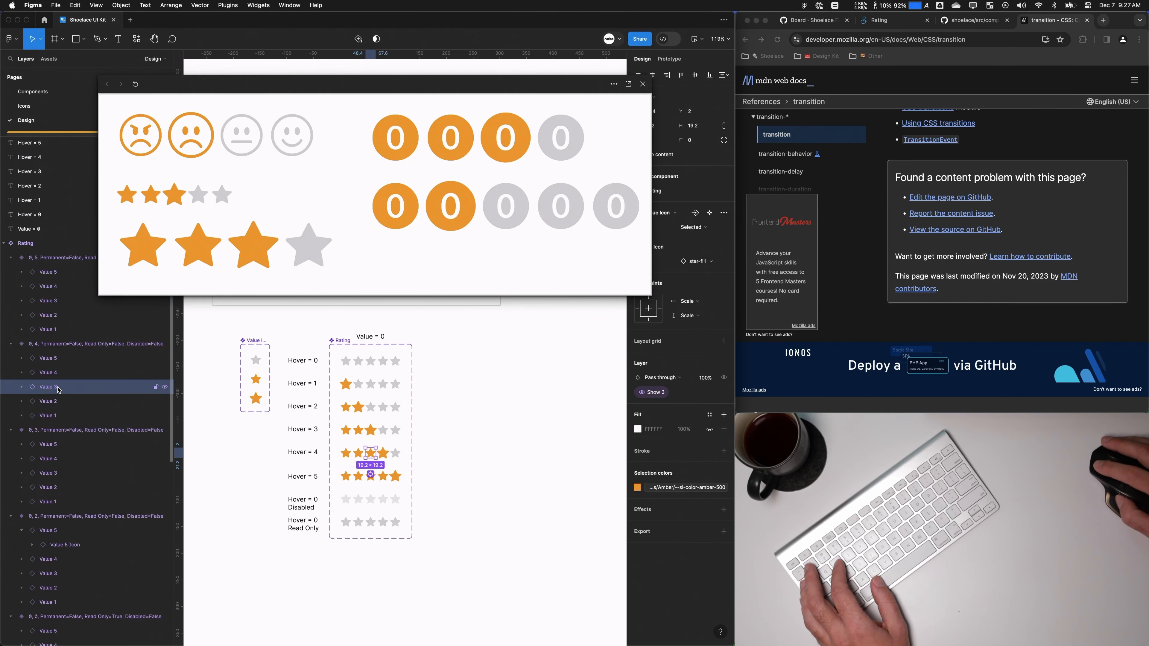
click(369, 474)
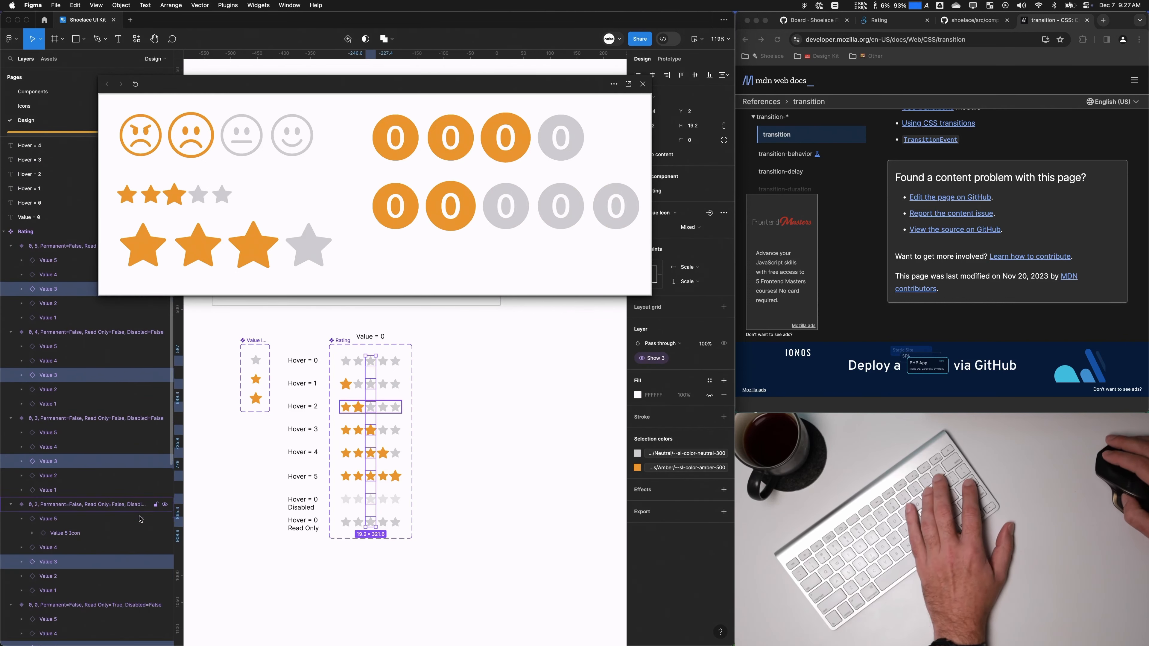
key(Return)
scroll(113, 511, down, 15)
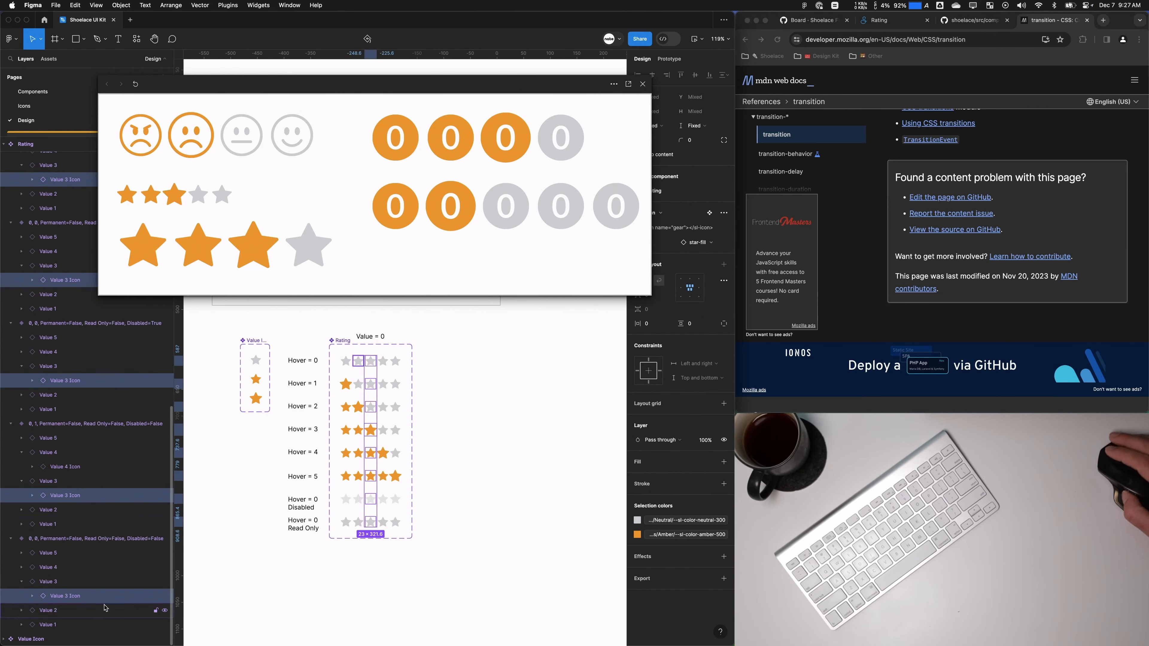
Step: Select the nested Value 4 Icon layers across all Rating variants and check their names in the layer tree
click(384, 363)
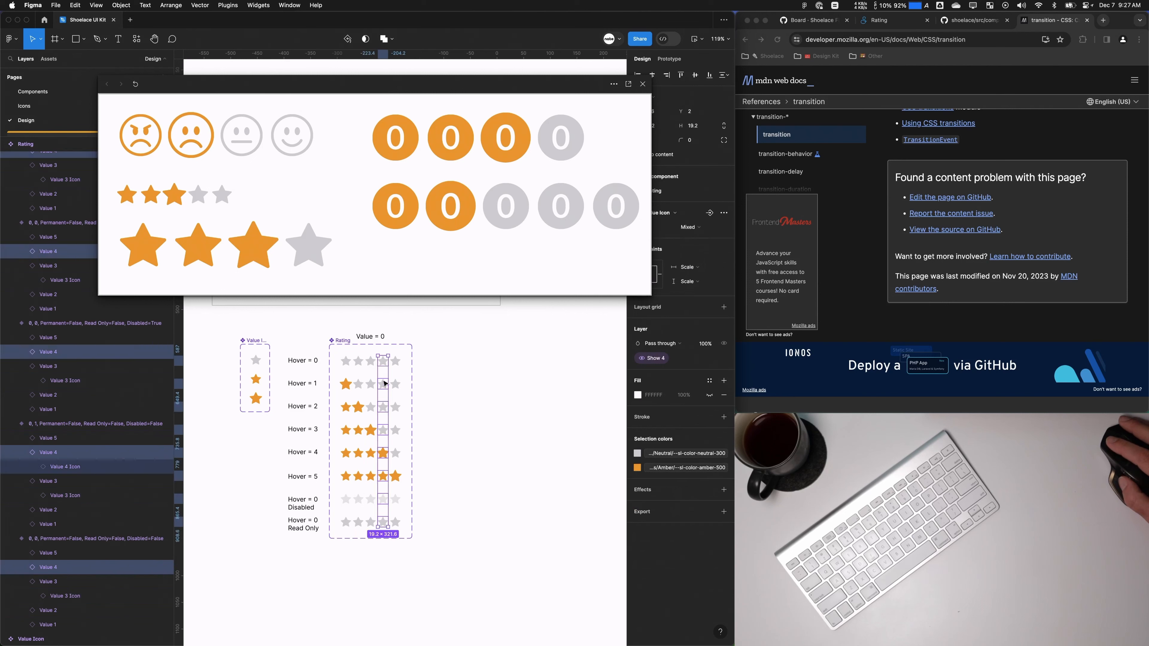
key(Return)
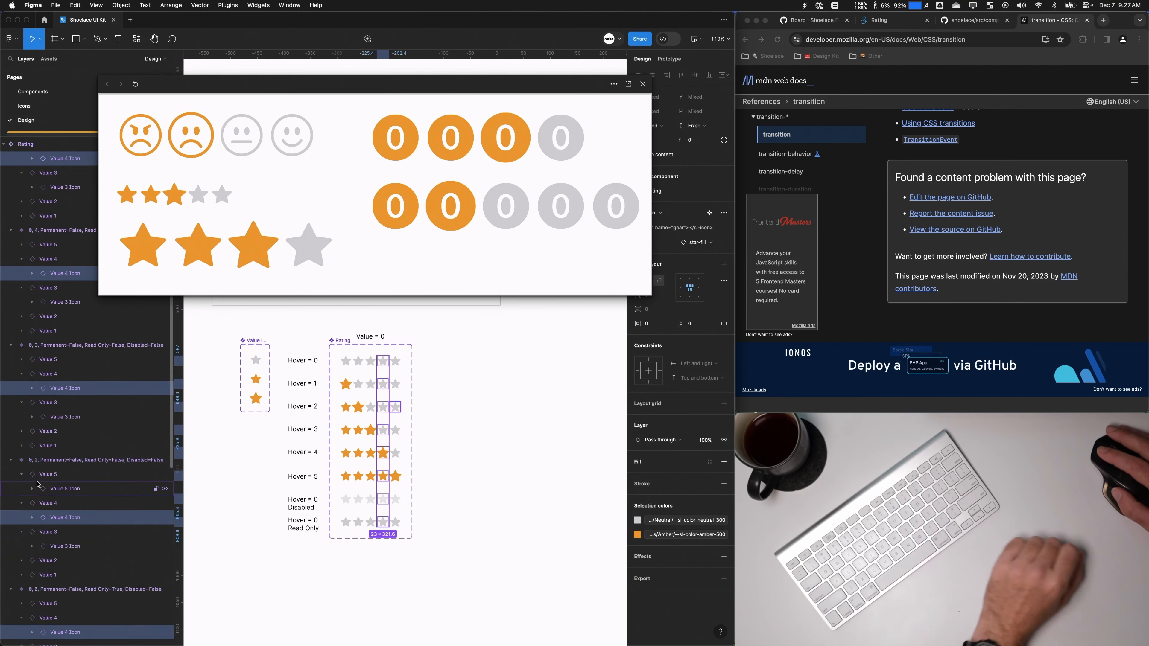
scroll(134, 546, up, 6)
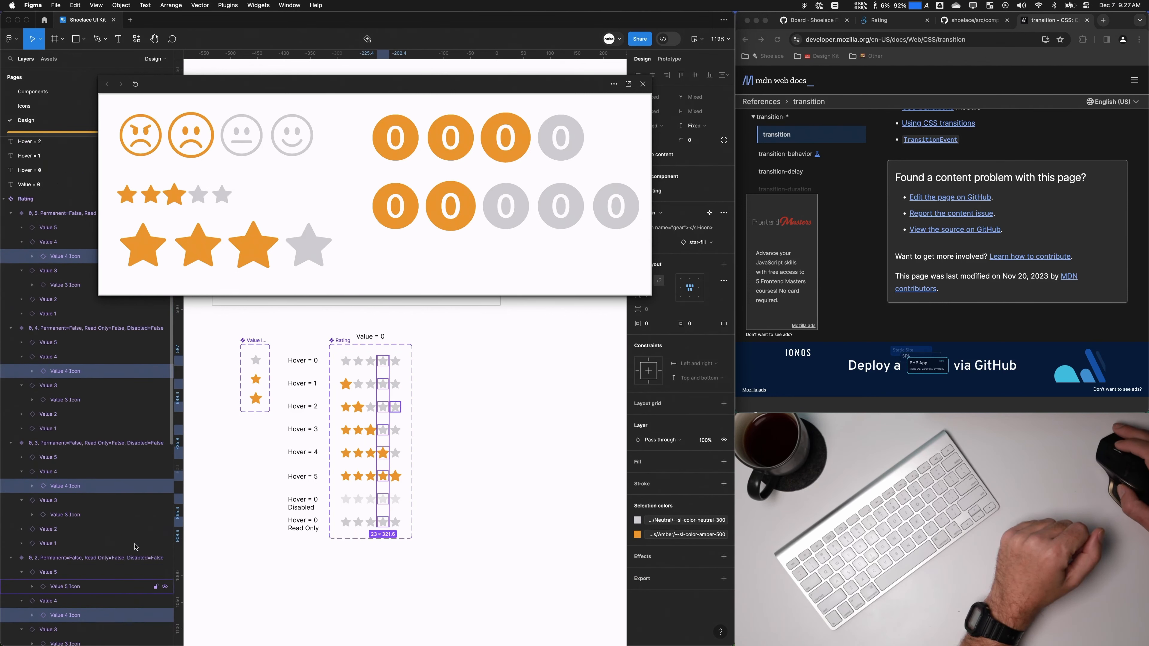
Step: Select the nested Value 2 Icon layers across all Rating variants and check their names in the layer tree
click(358, 361)
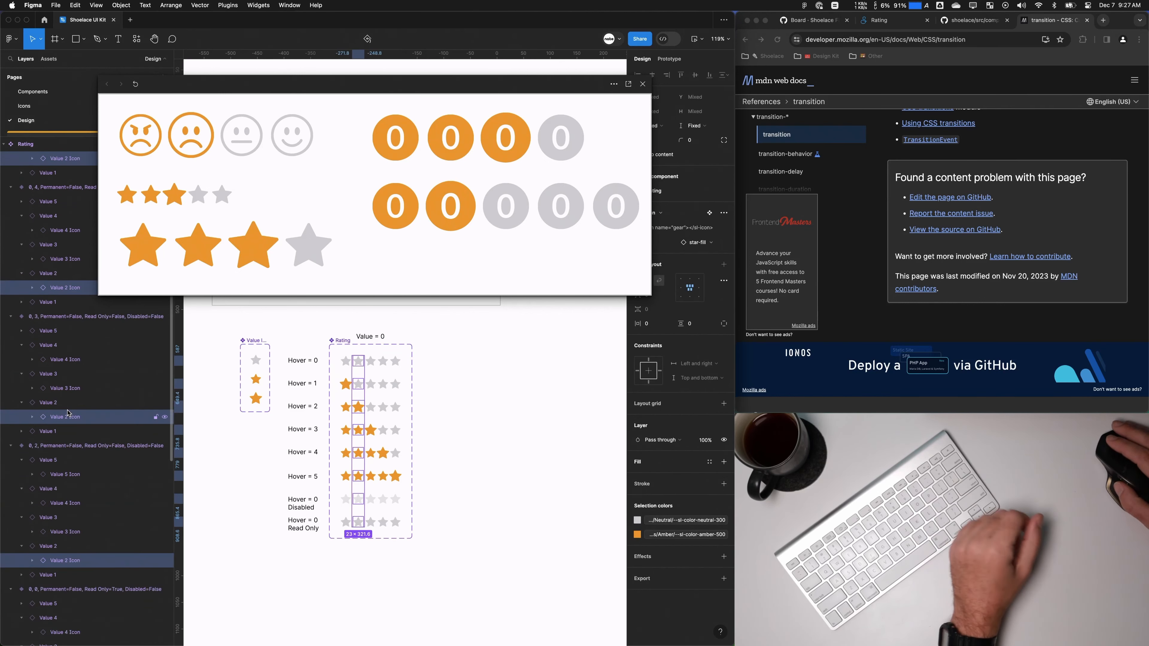
key(Return)
scroll(69, 474, down, 10)
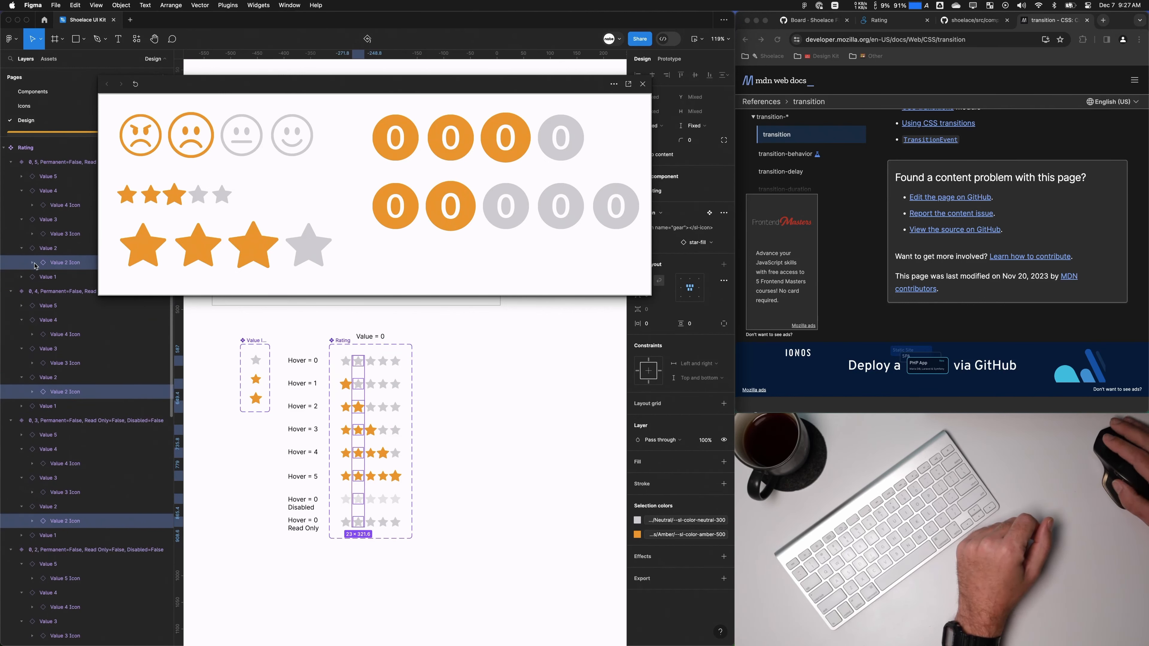
Step: Close the prototype preview and select the Value 3 stars across all Rating variants to check their layer properties
scroll(69, 474, down, 1)
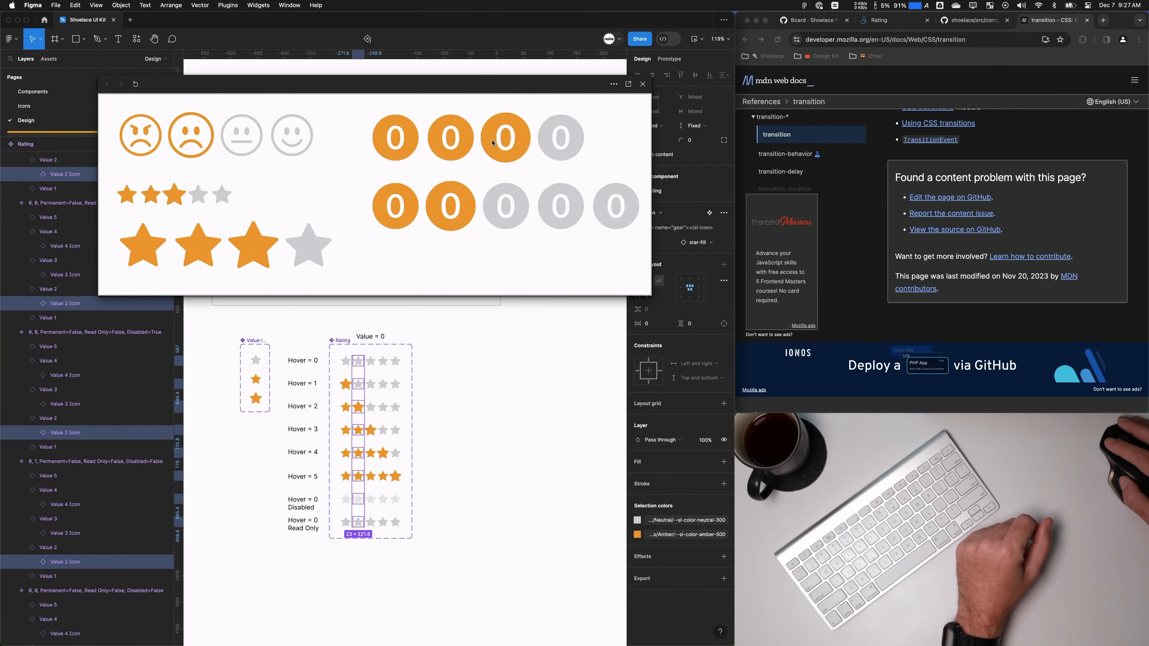
drag(495, 84, 571, 59)
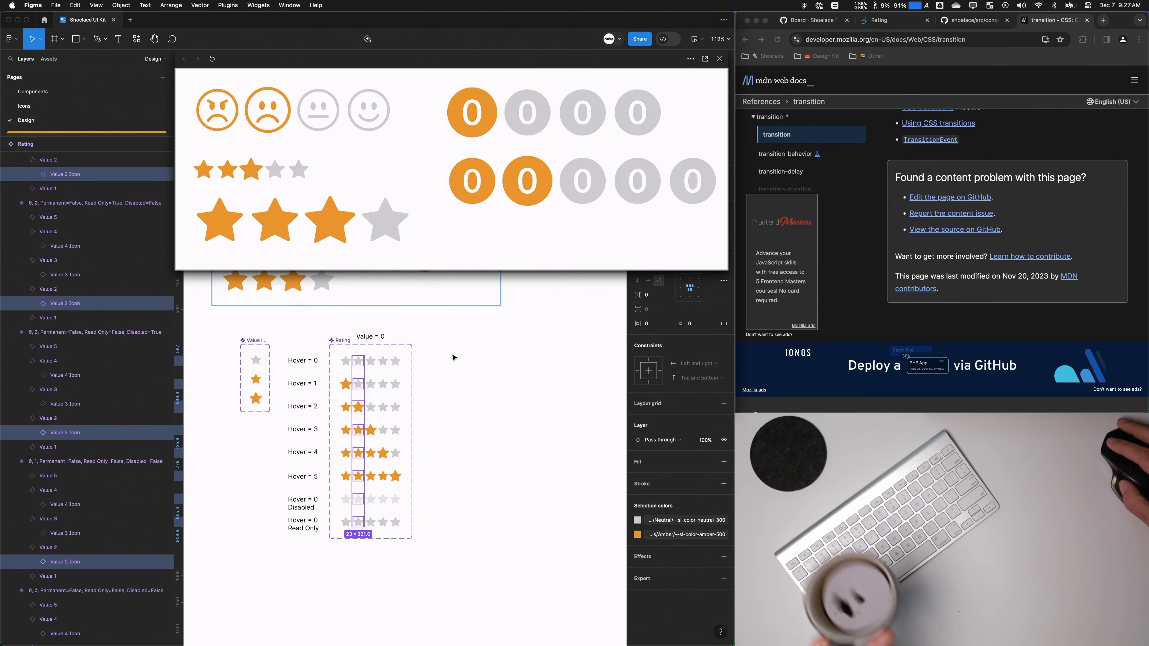
click(372, 453)
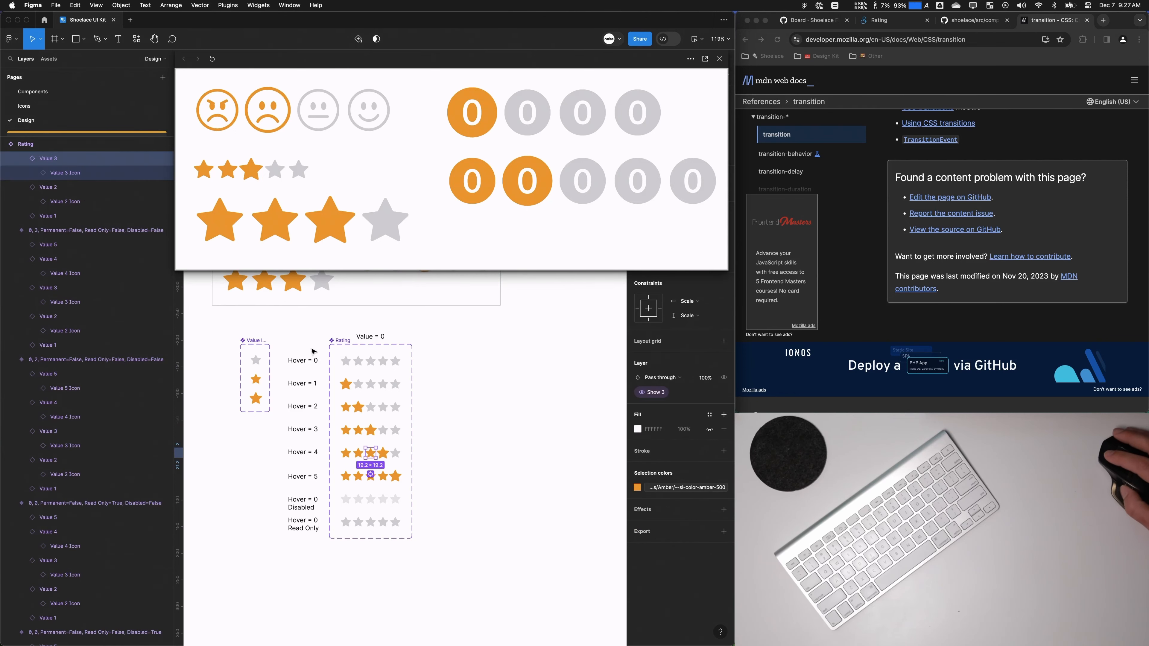
click(352, 362)
click(467, 418)
super+click(371, 386)
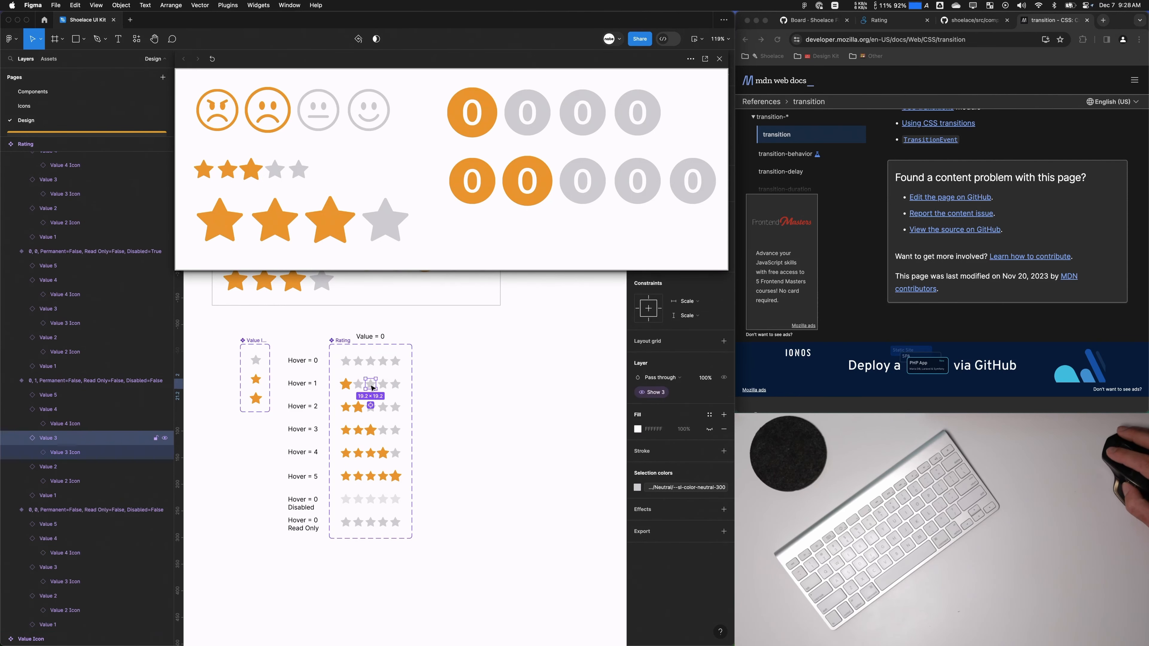
key(alt+super+a)
scroll(586, 381, up, 5)
click(719, 59)
drag(473, 272, 534, 59)
drag(518, 470, 486, 340)
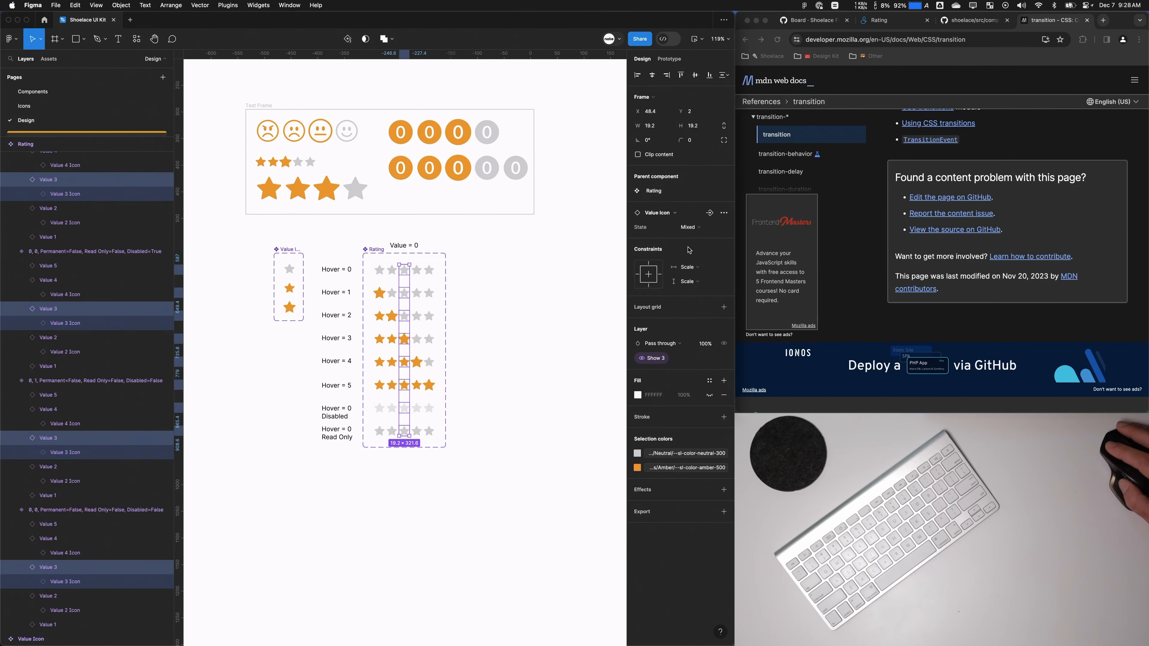
Step: Select the Value 4 stars and the Value 5 stars in turn across all Rating variants and check their layer properties
super+click(419, 291)
key(alt+super+a)
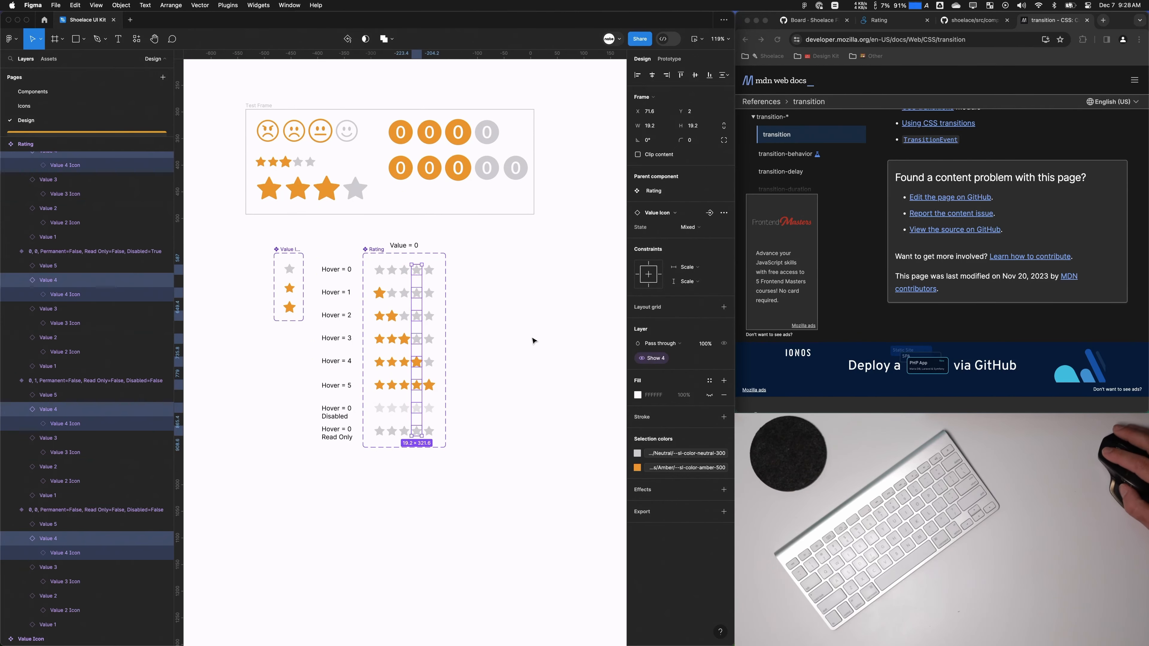
click(431, 273)
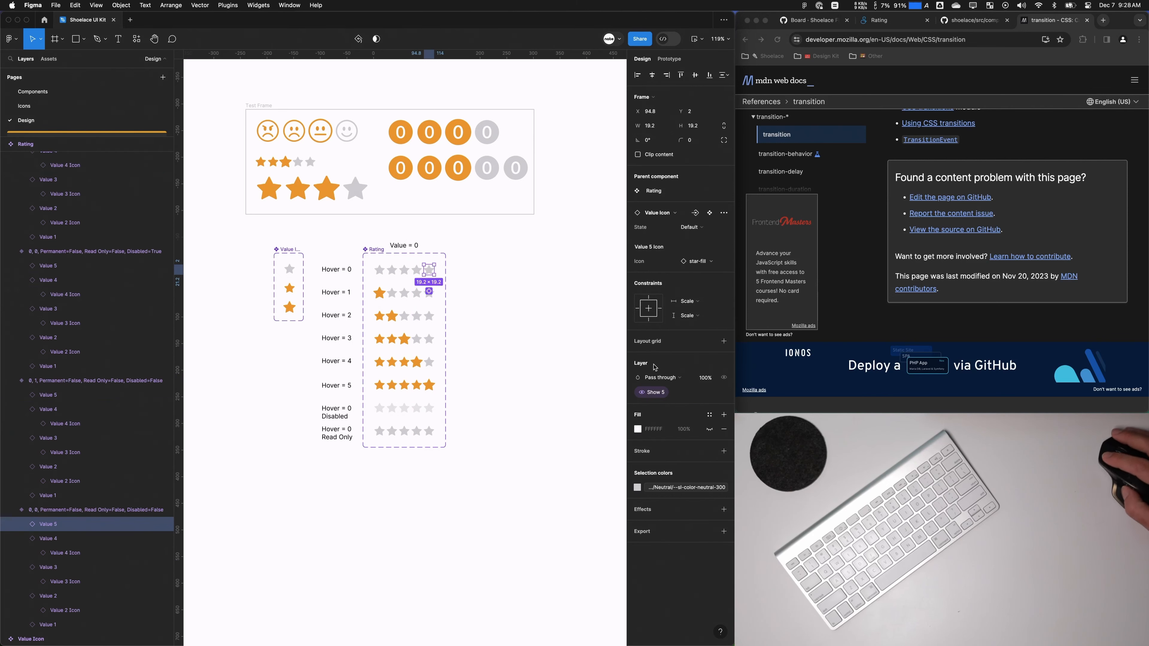
key(alt+super+a)
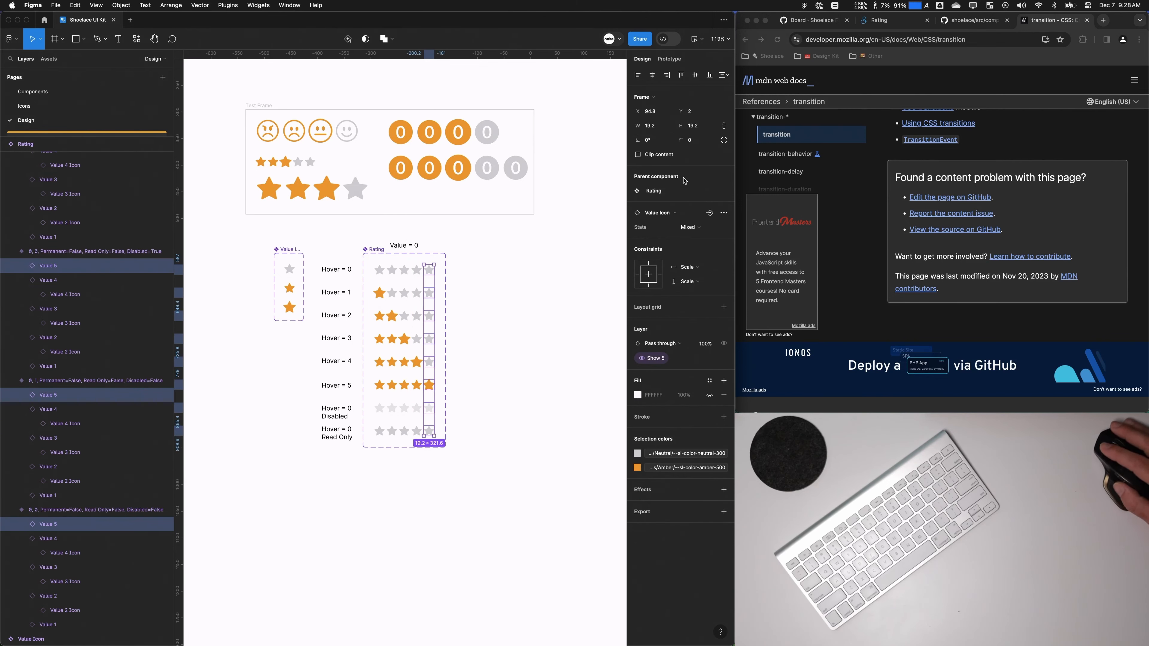
Step: Select the Value 2 stars and the Value 1 stars in turn across all Rating variants and check their layer properties
click(394, 273)
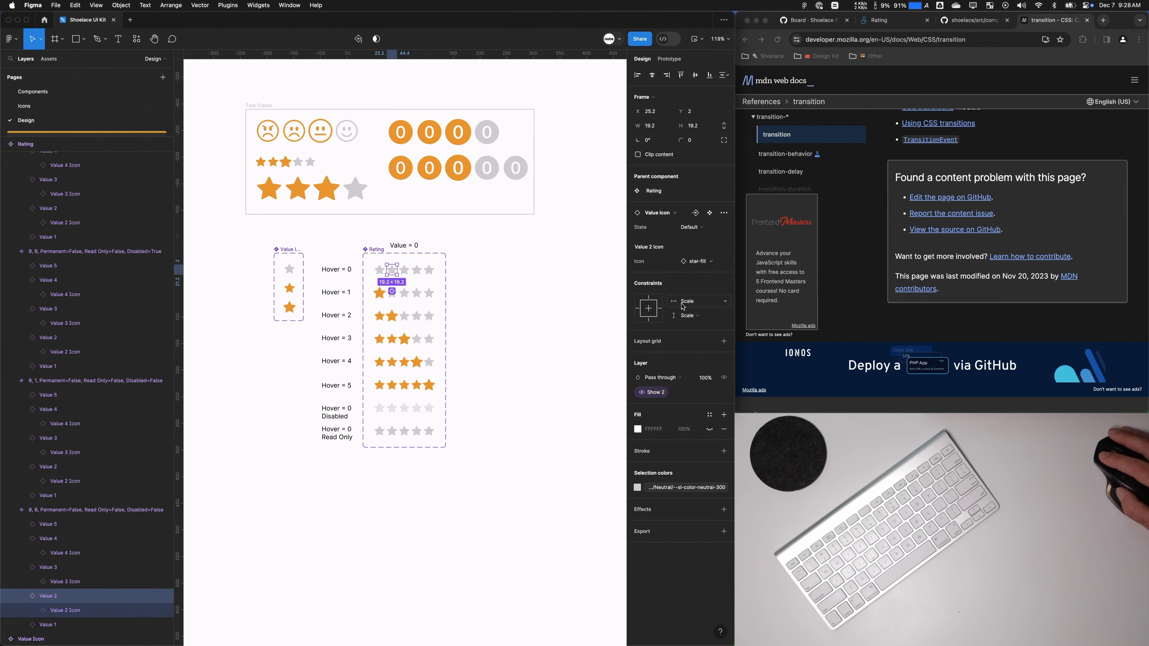
key(alt+super+a)
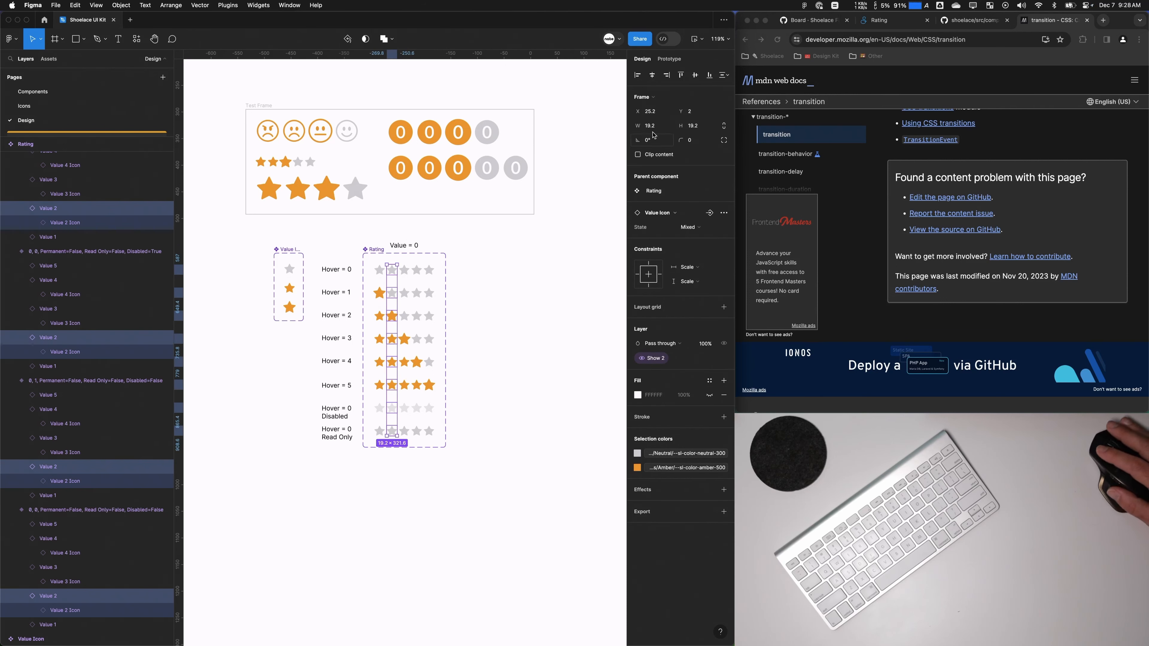
click(379, 270)
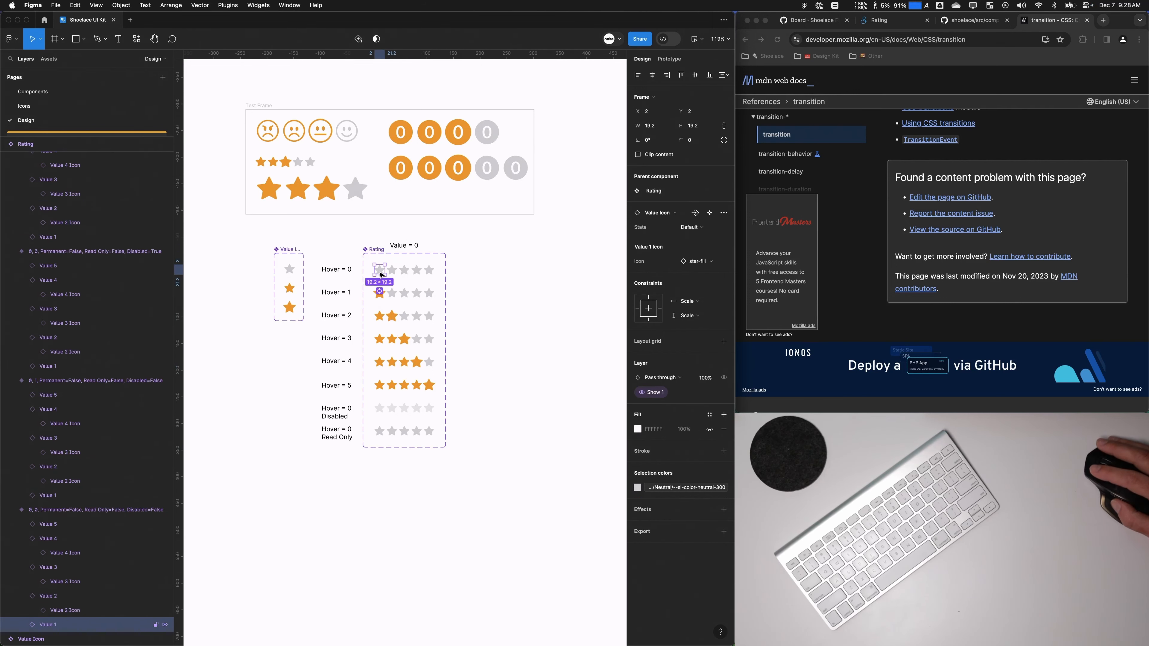
key(alt+super+a)
scroll(502, 374, up, 3)
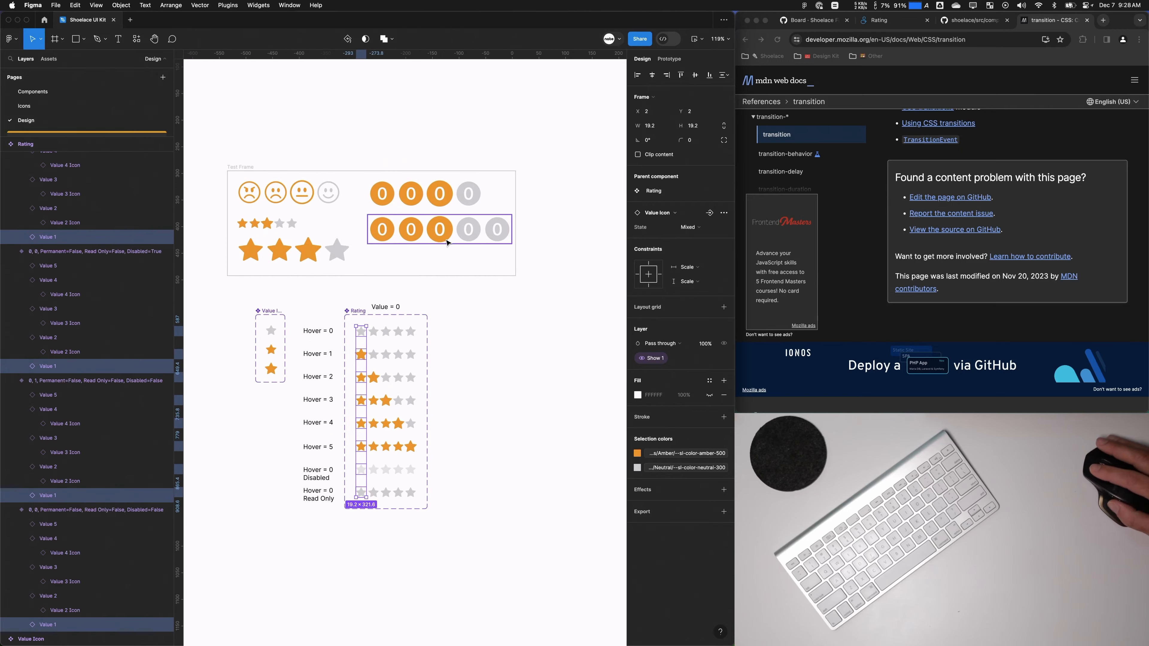
scroll(334, 147, down, 3)
key(Escape)
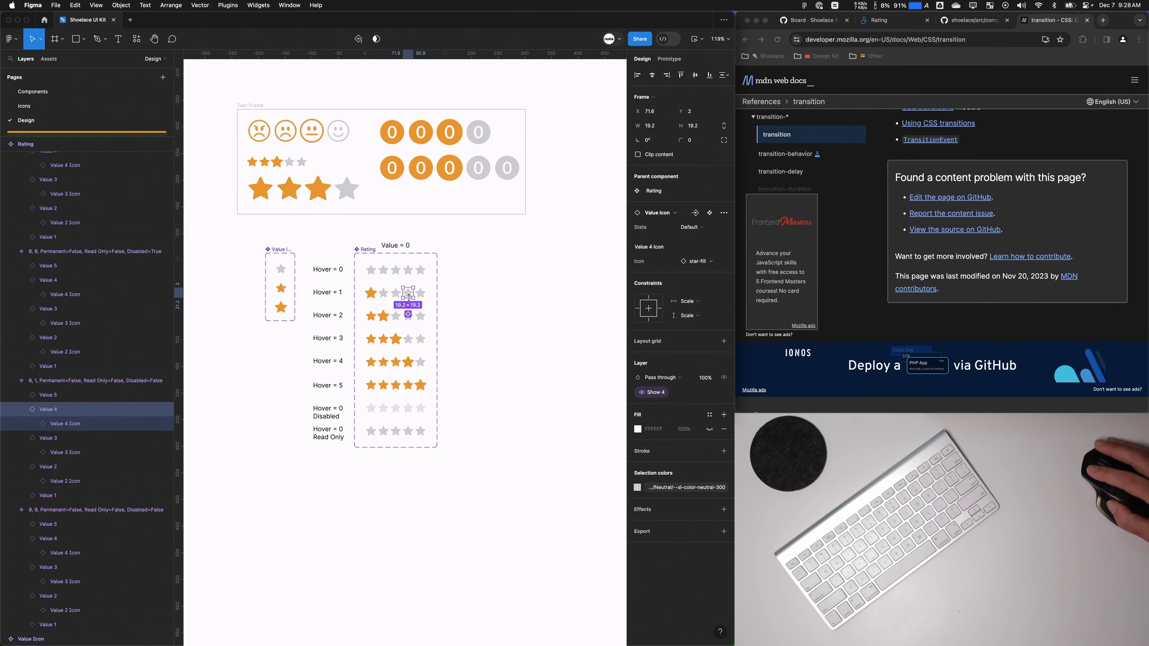
click(388, 297)
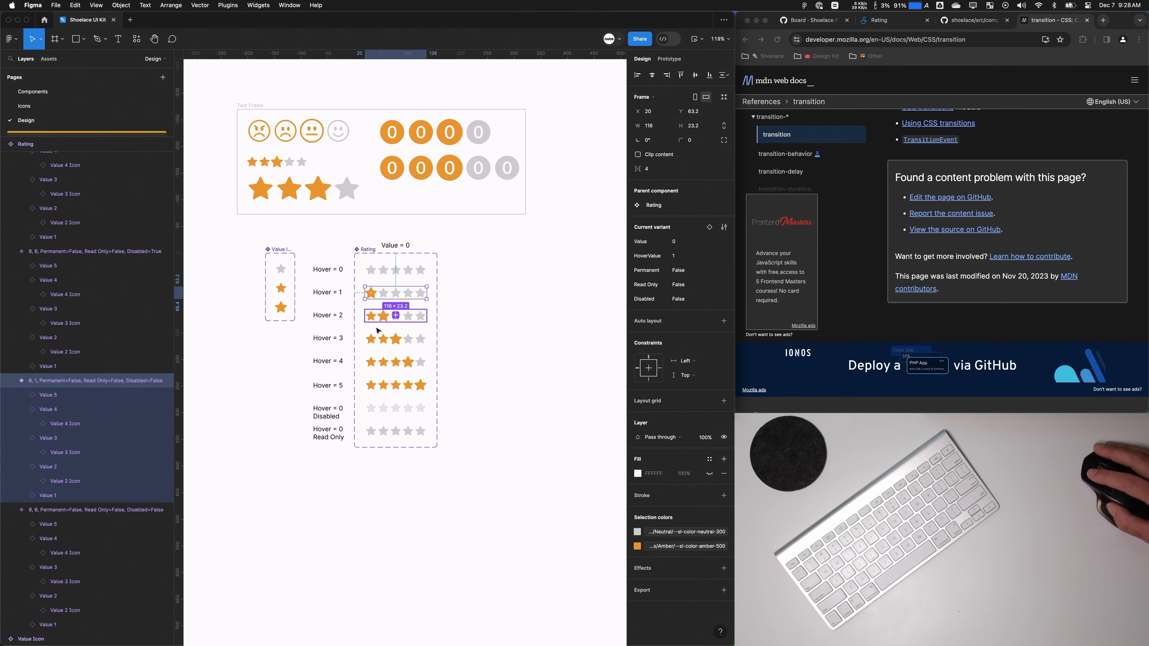
Step: Switch Disabled on and off again for the five-icon 0-circle-fill instance, and set its HoverValue to 3
scroll(380, 339, up, 2)
click(451, 203)
click(686, 248)
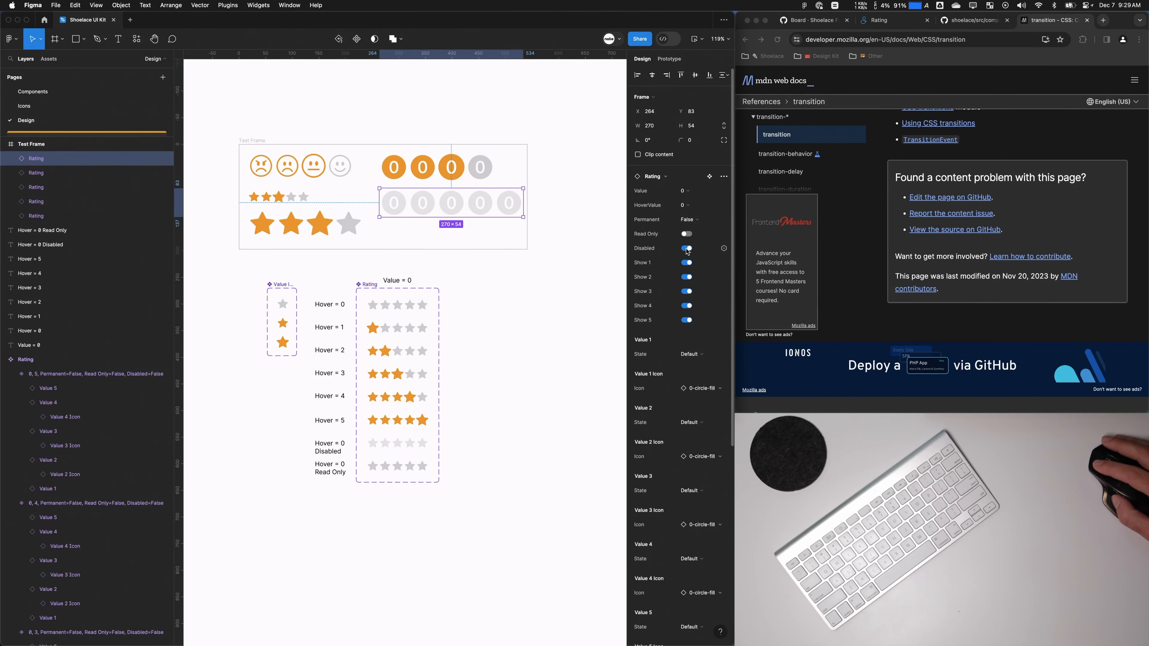
click(686, 249)
click(685, 208)
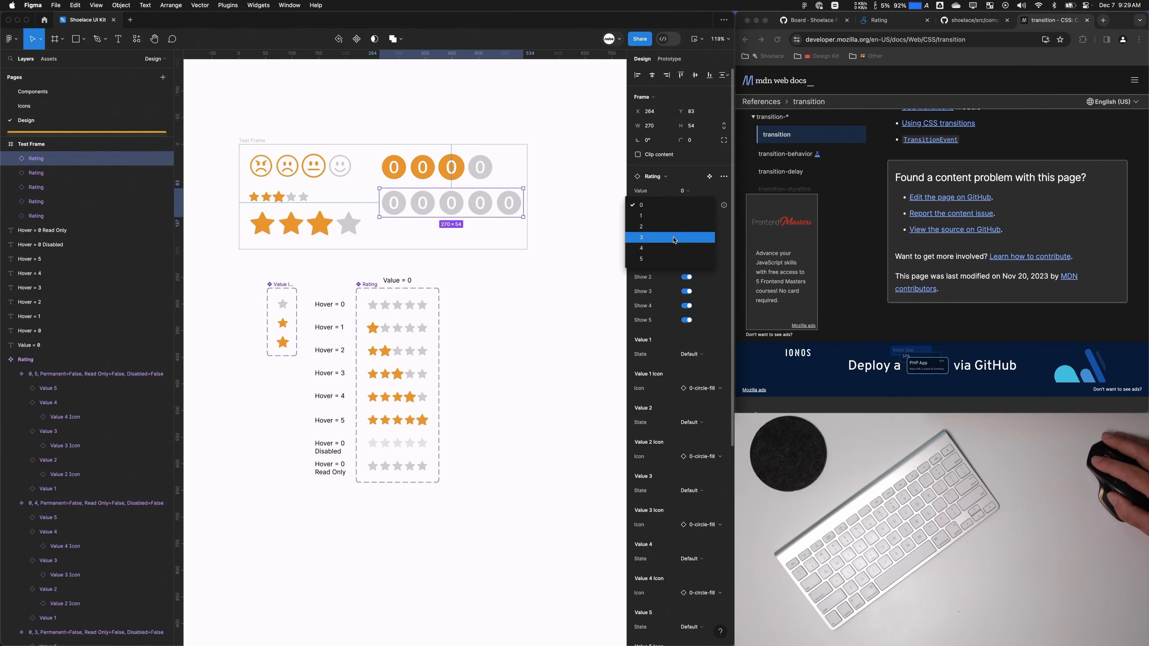
click(674, 241)
Step: Preview the Test Frame in presentation view, try the hover interactions of its rating instances and close the preview
click(544, 268)
scroll(466, 354, down, 1)
key(super+alt+Return)
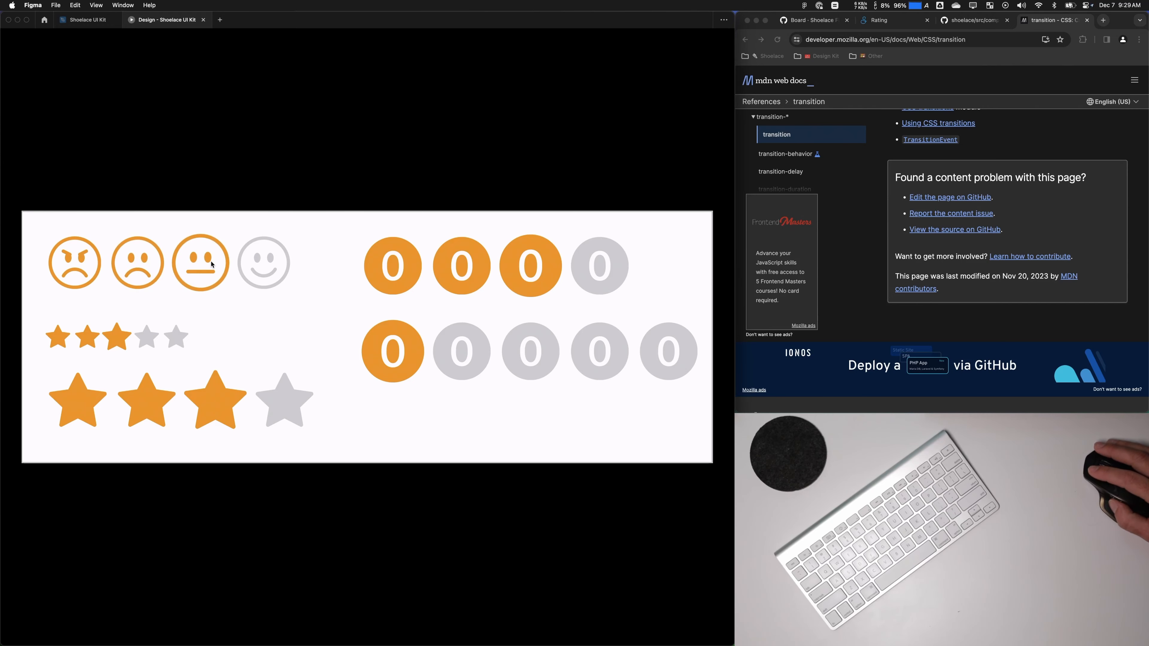
click(203, 19)
Step: Collapse the layer tree, select all eight Rating variants and go into their nested value layers to review them
scroll(403, 383, up, 5)
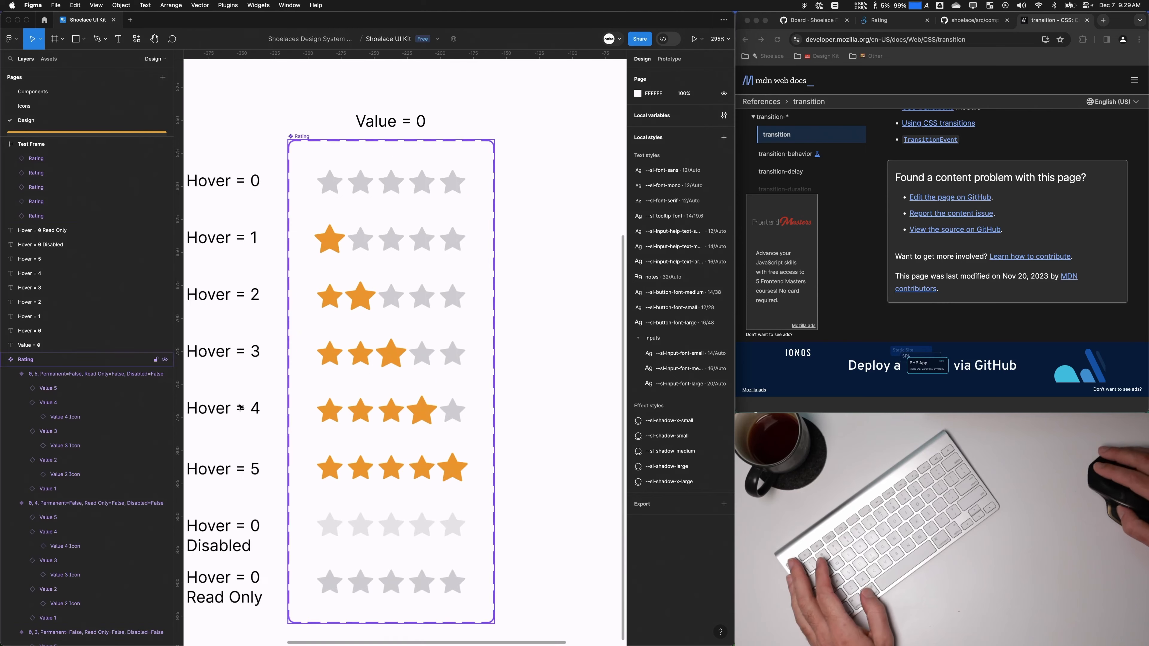
click(42, 375)
key(alt+l)
shift+click(58, 402)
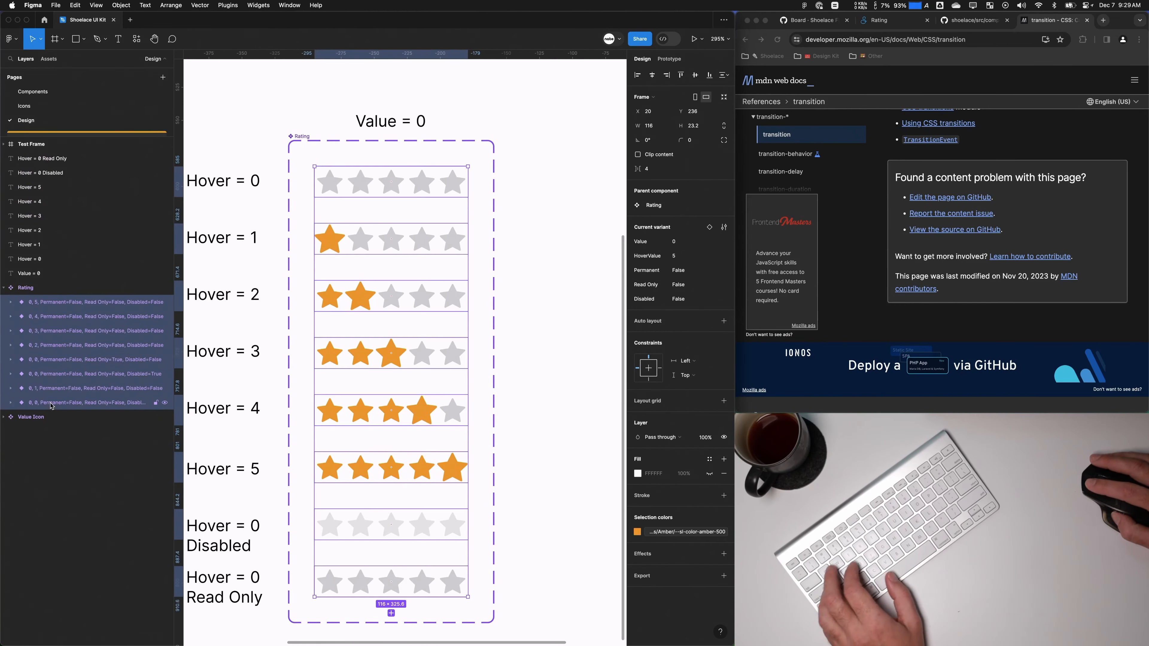
key(Return)
scroll(62, 394, down, 5)
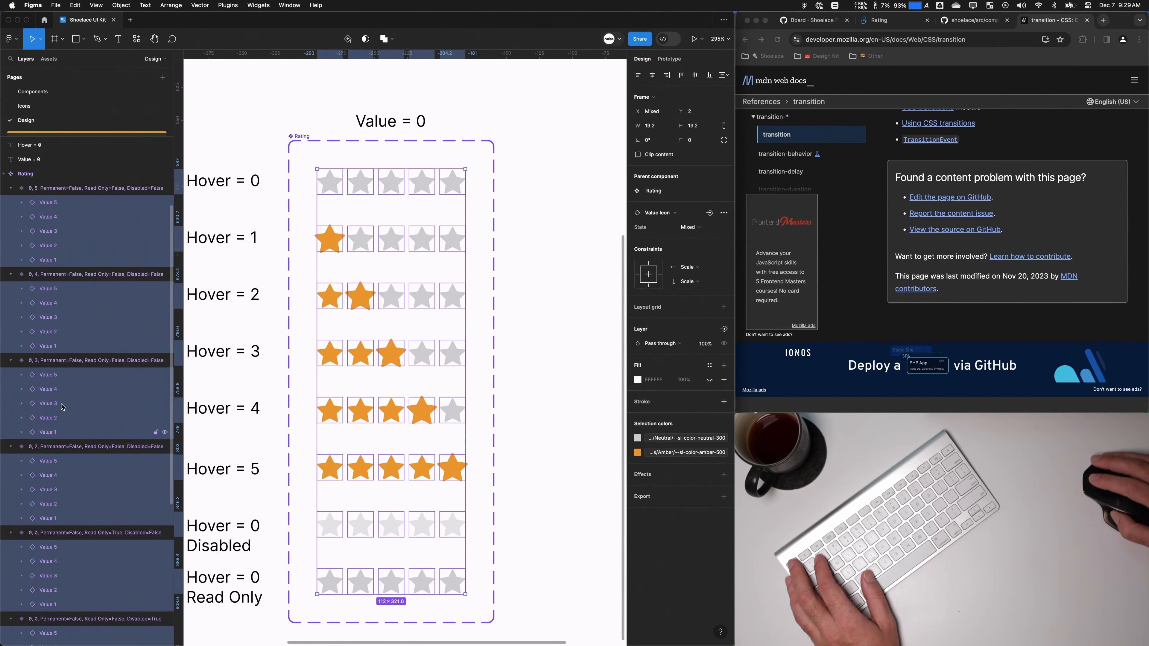
scroll(67, 437, down, 2)
Step: Select the matching Value 5 layers across all Rating variants and check them in the layer tree
click(62, 408)
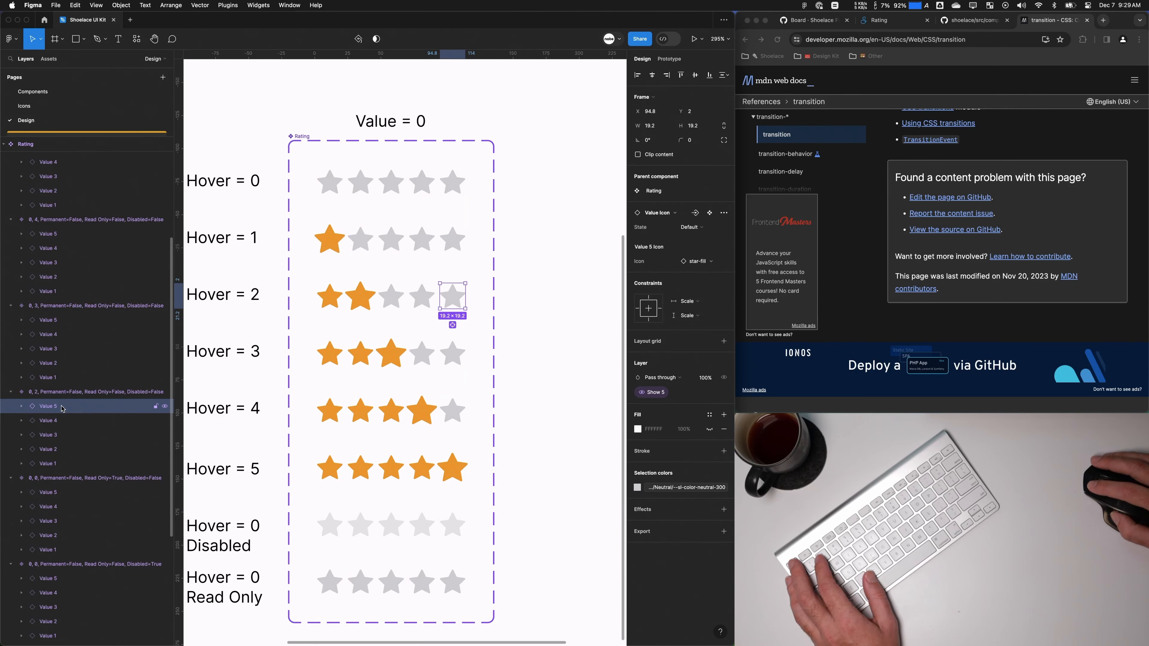
click(62, 494)
key(super+alt+a)
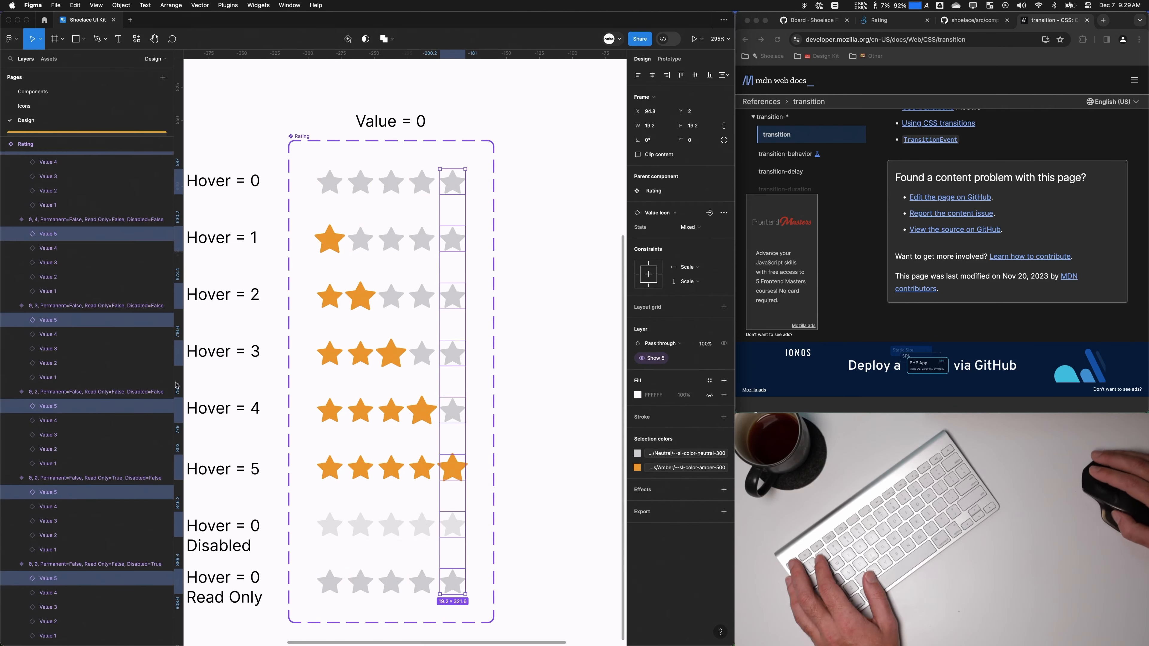
scroll(90, 453, up, 4)
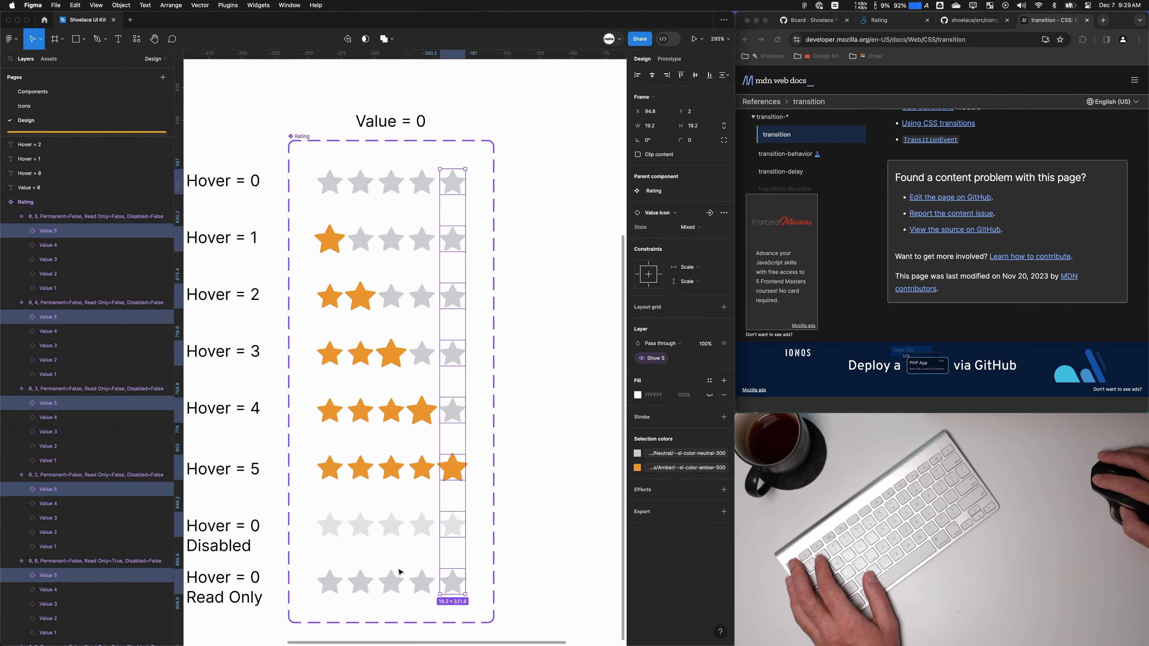
Step: Move the selection to the Value 4 layers across all Rating variants and check them in the layer tree
key(Tab)
scroll(84, 498, down, 10)
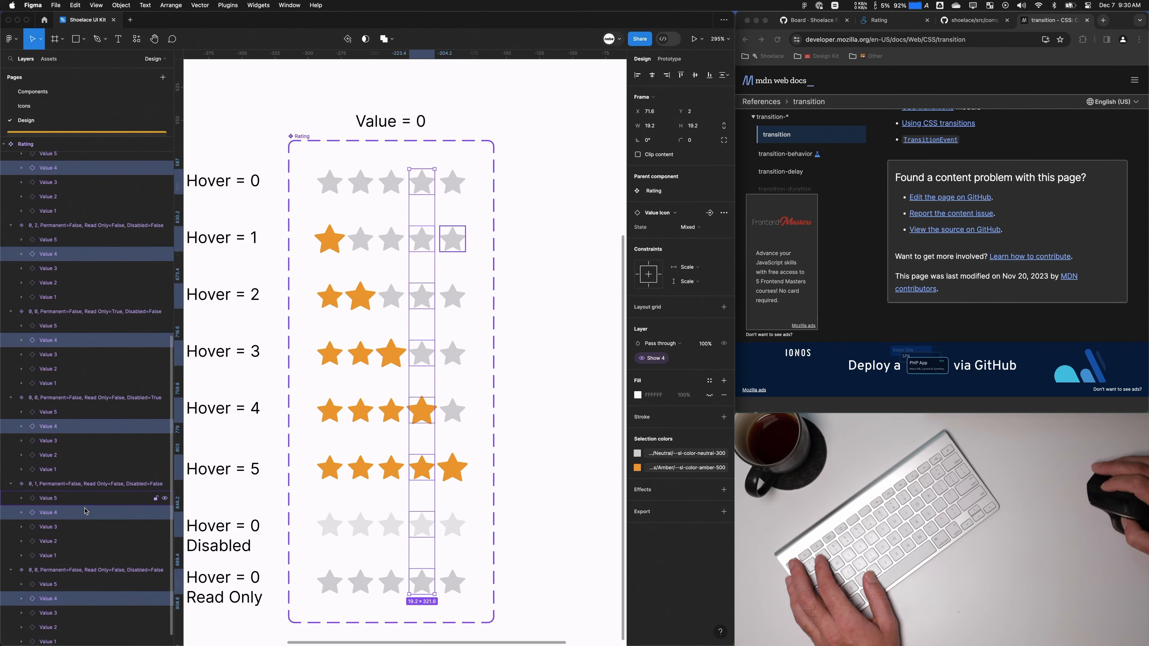
scroll(86, 507, up, 3)
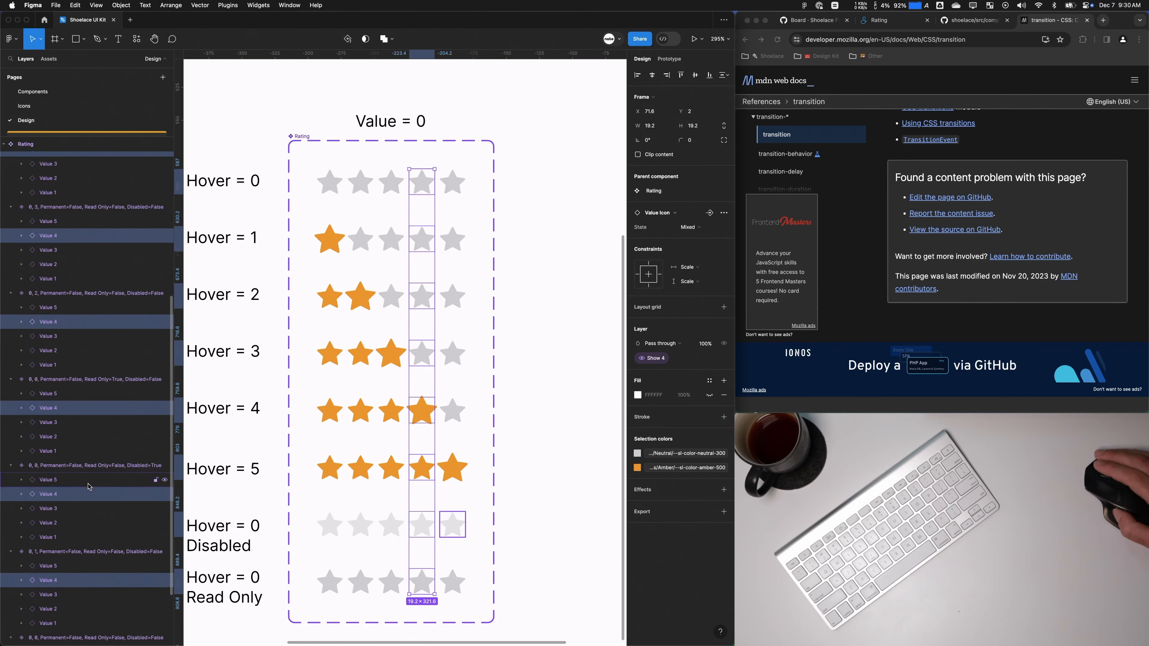
scroll(88, 486, up, 12)
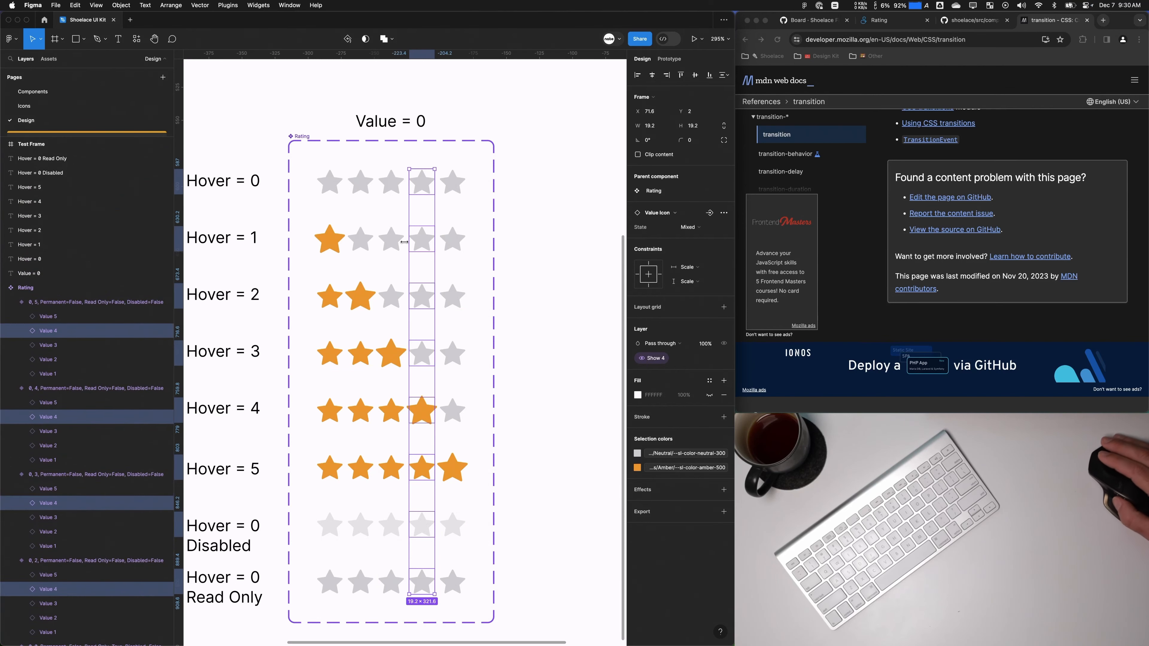
Step: Present the Test Frame again, test the hover states of the face, star and circle ratings, and close the preview
drag(452, 267, 421, 259)
scroll(416, 248, down, 4)
click(694, 39)
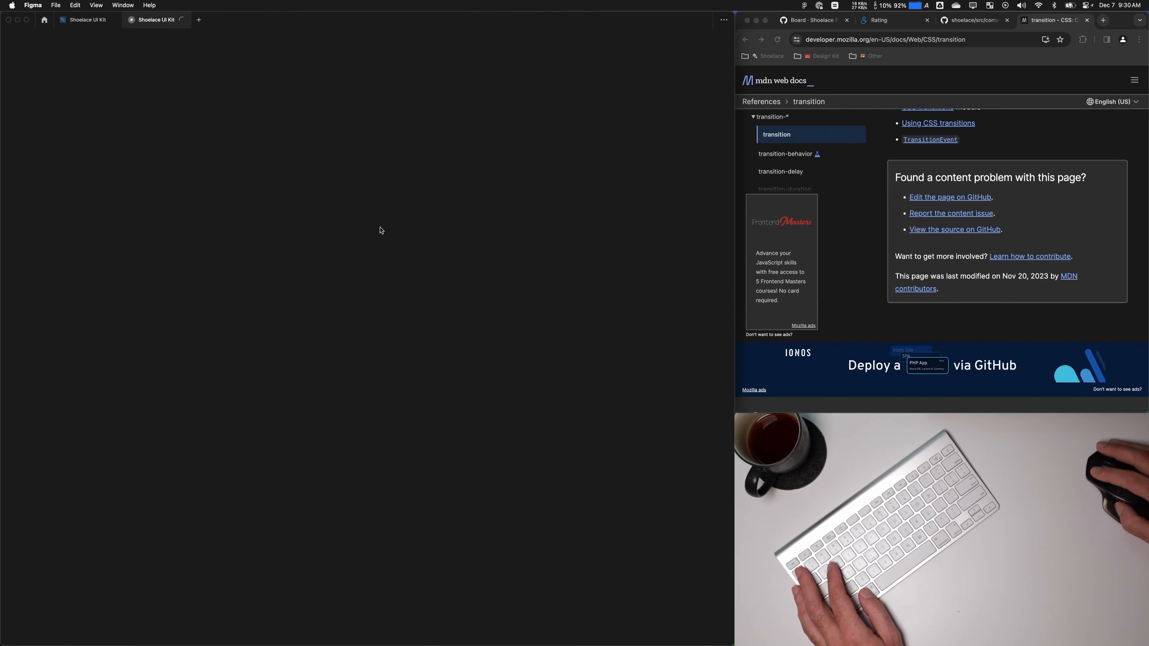
click(320, 223)
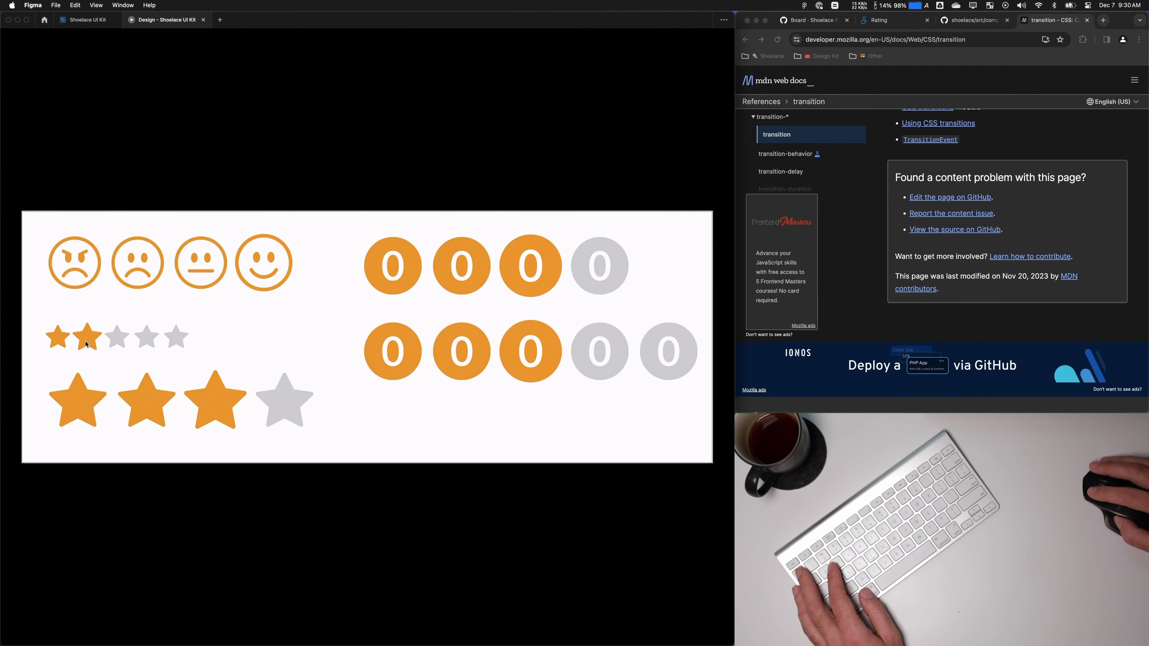
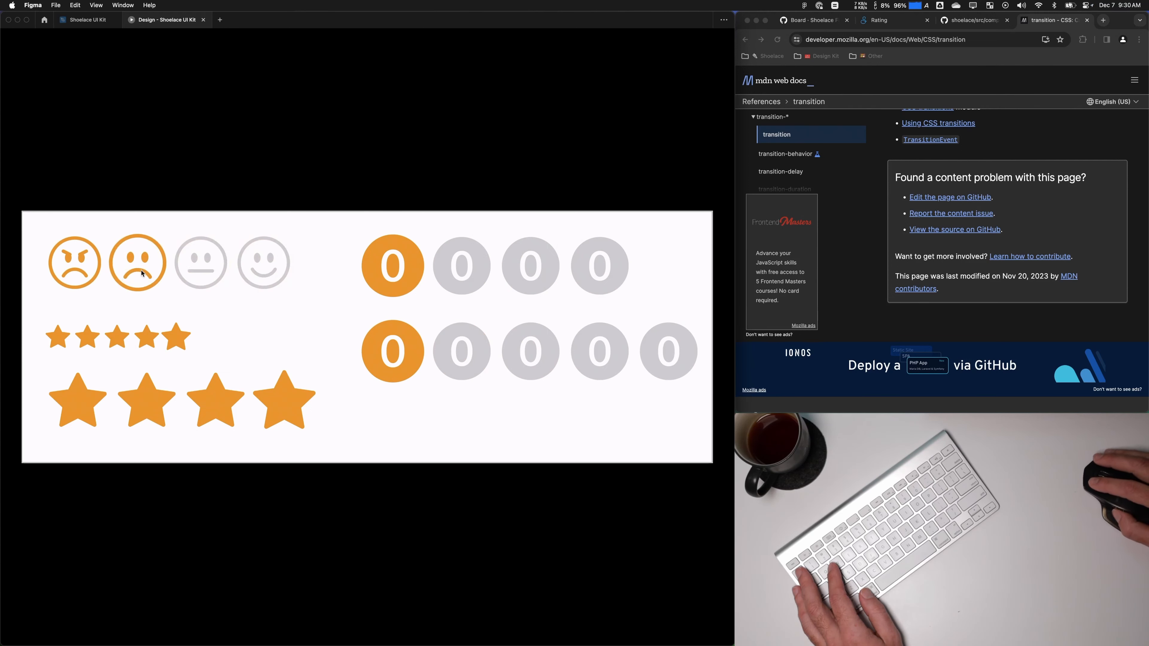
key(super+w)
drag(518, 274, 475, 301)
scroll(500, 262, down, 4)
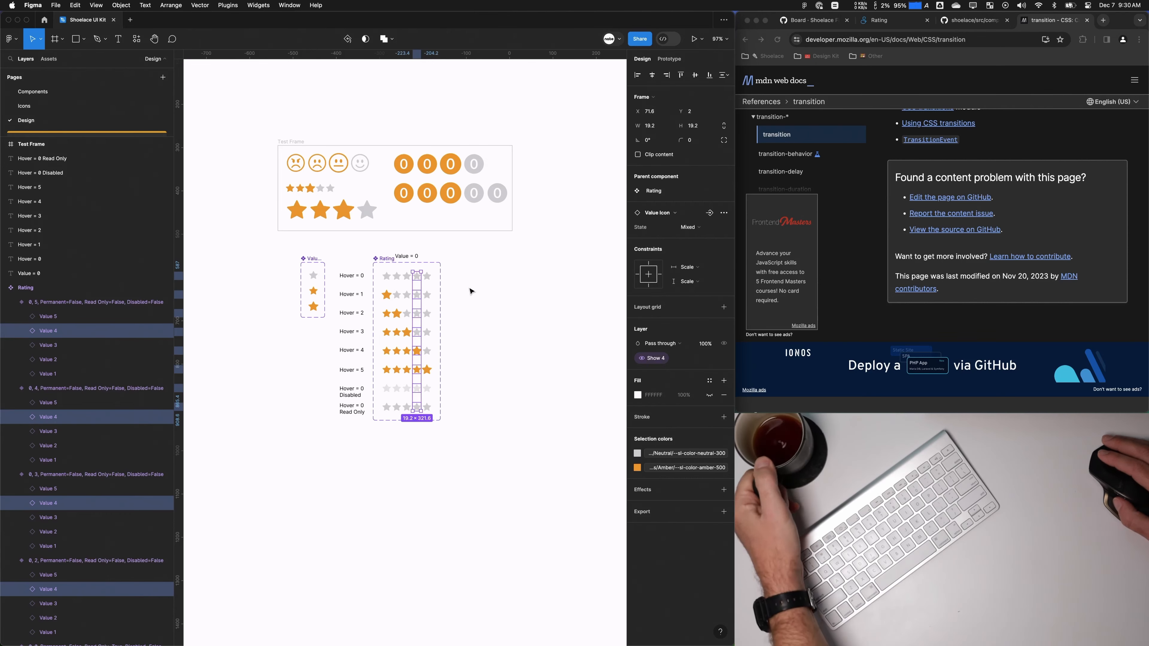
Step: Try to set the Y position of the Hover = 1 variant to 70
scroll(414, 293, up, 5)
click(349, 299)
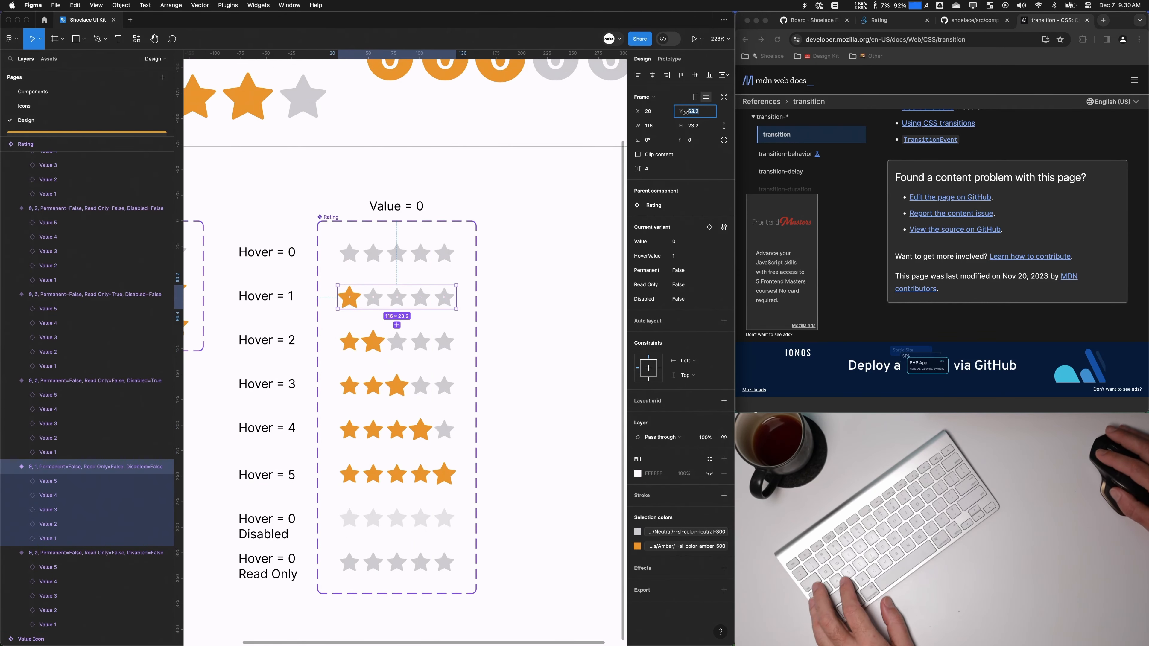
text(70)
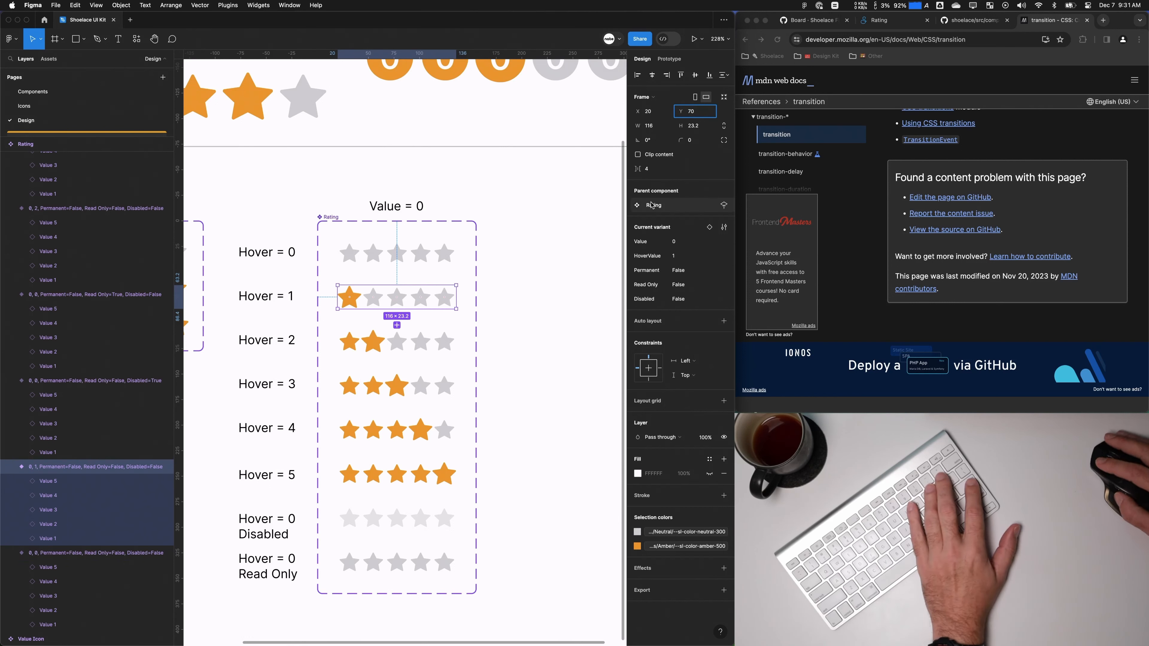
Step: Compare the vertical positions and spacing of the Hover = 0, Hover = 1 and Hover = 2 variants
shift+click(396, 254)
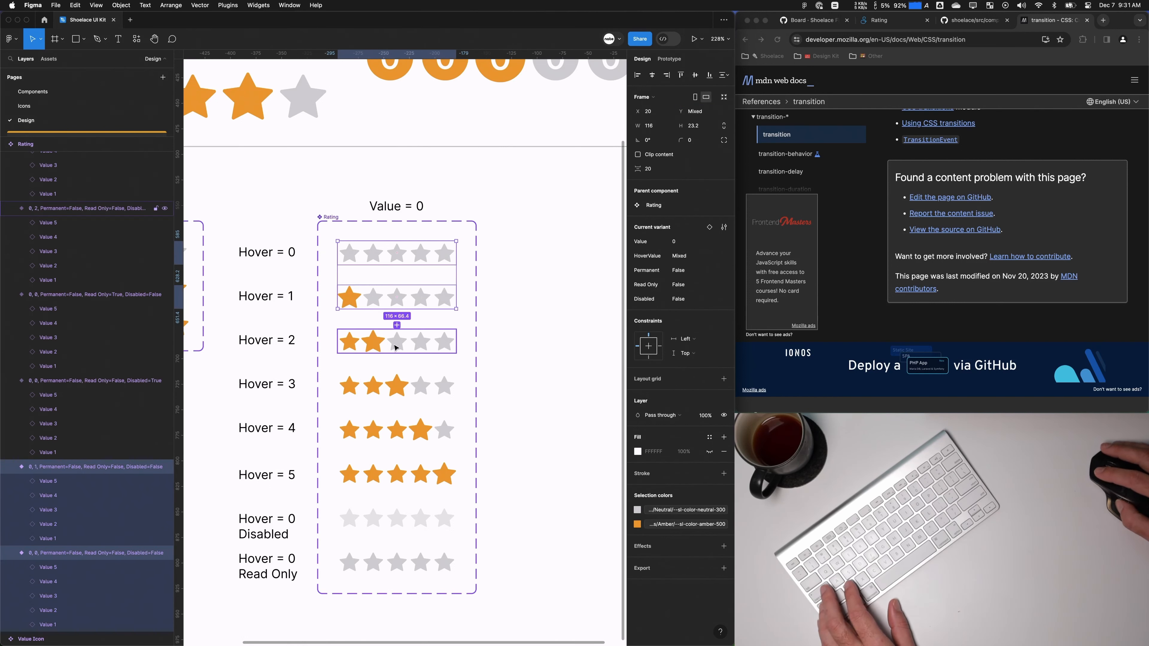
click(443, 319)
click(443, 300)
click(444, 342)
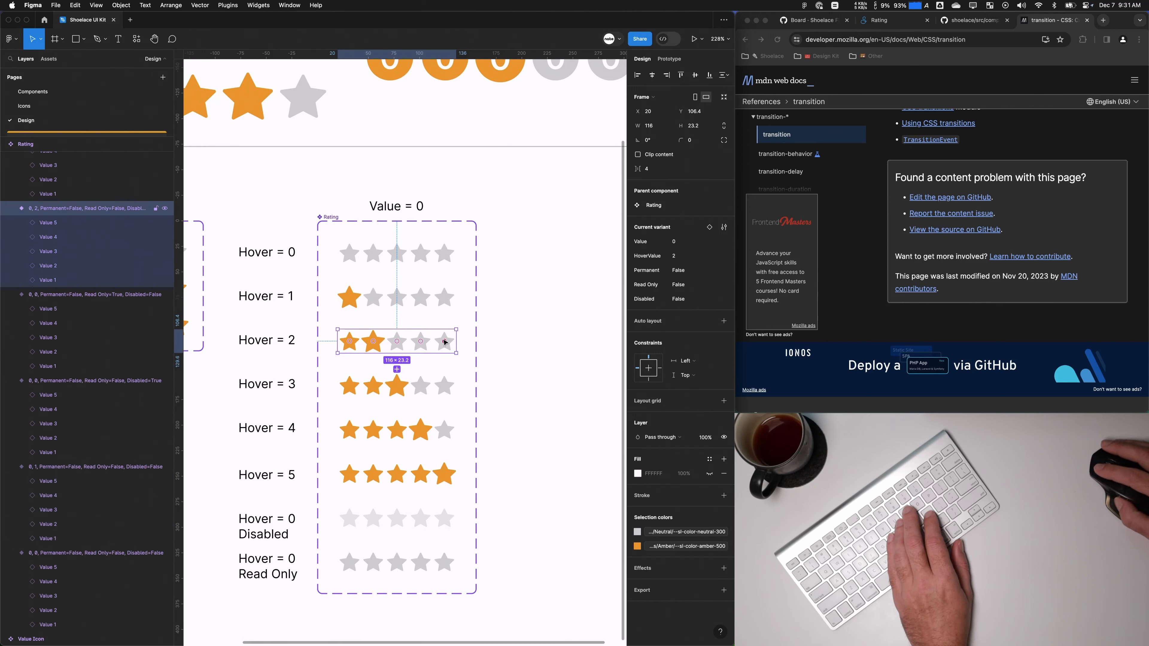
click(443, 297)
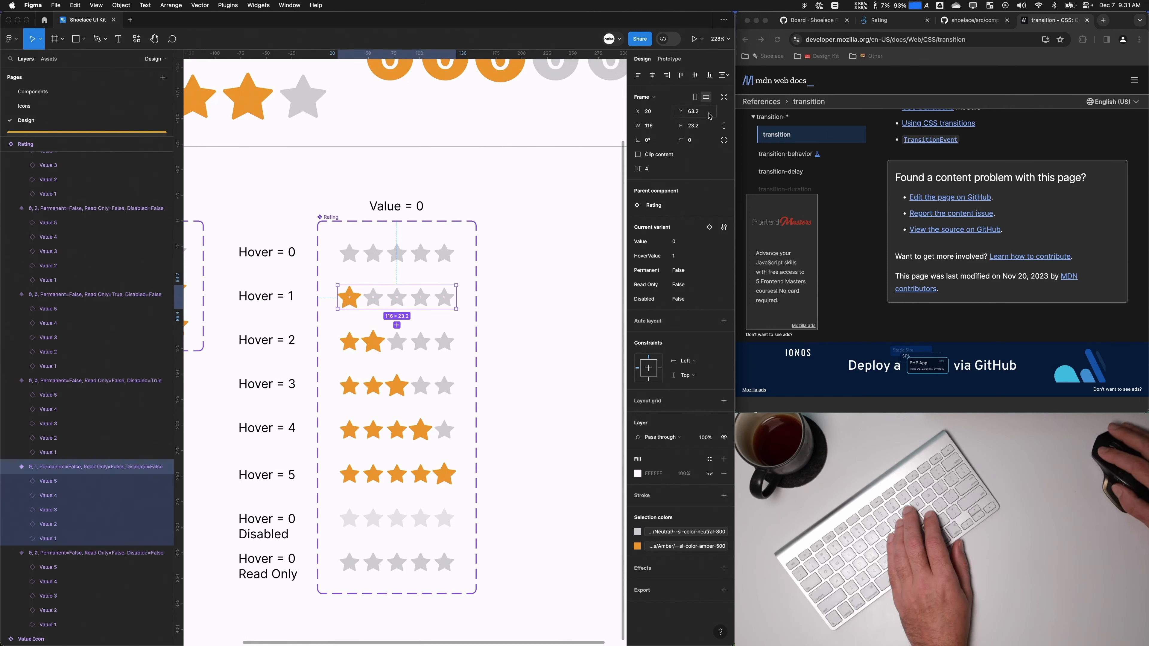
Step: Set the Y position of the Hover = 1 variant to 64 and of the Hover = 2 variant to 107
text(64)
key(Return)
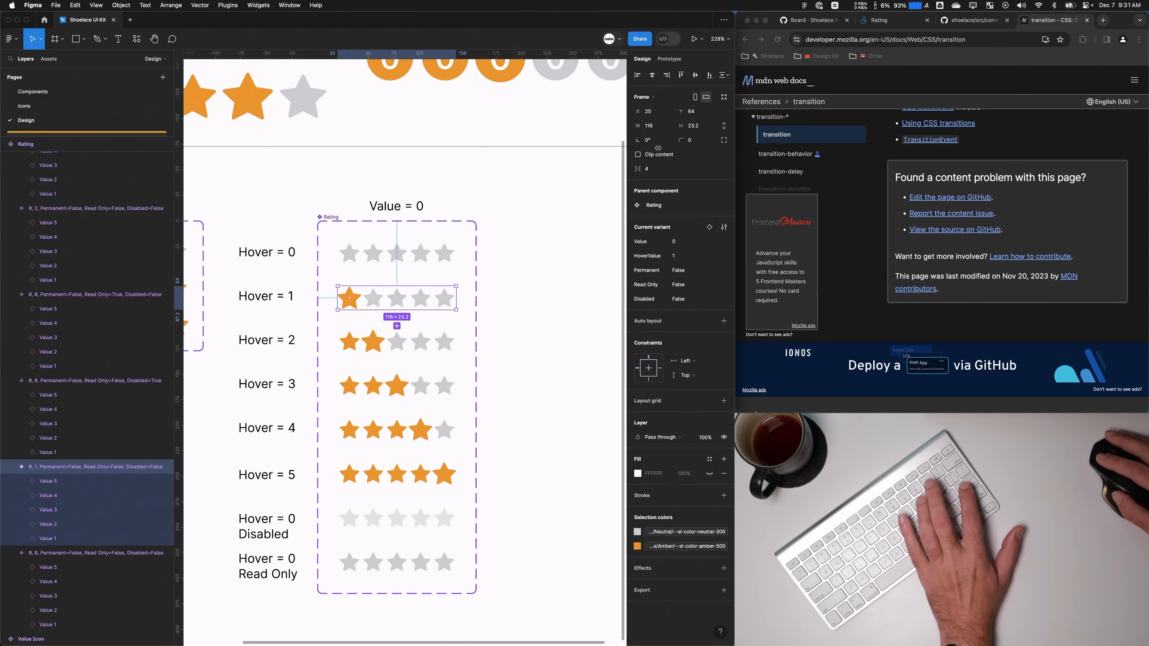
click(408, 335)
click(677, 113)
text(107)
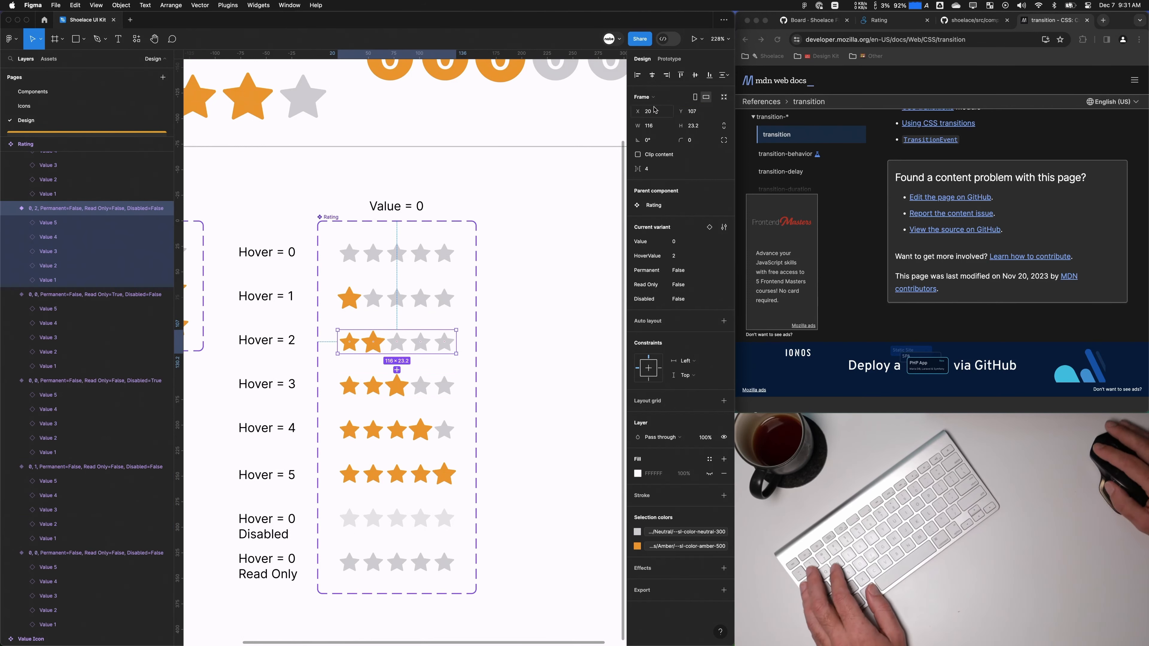
Step: Set the Y position of the Hover = 3 variant to 150 and of the Hover = 4 variant to 193
click(427, 386)
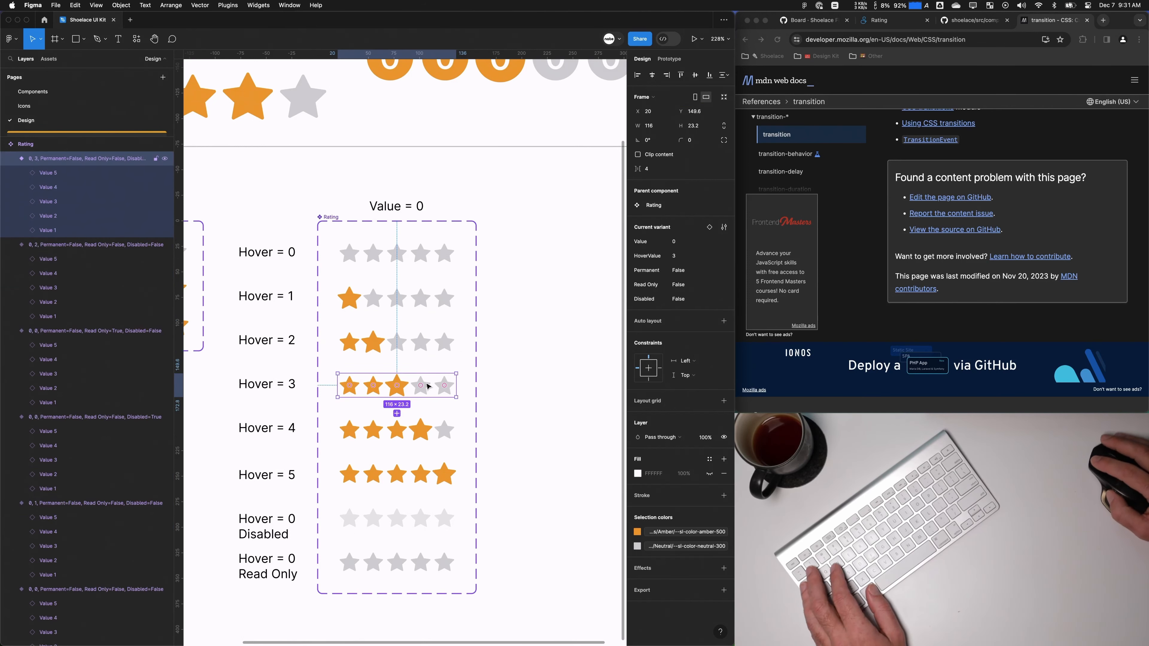
text(150)
key(Return)
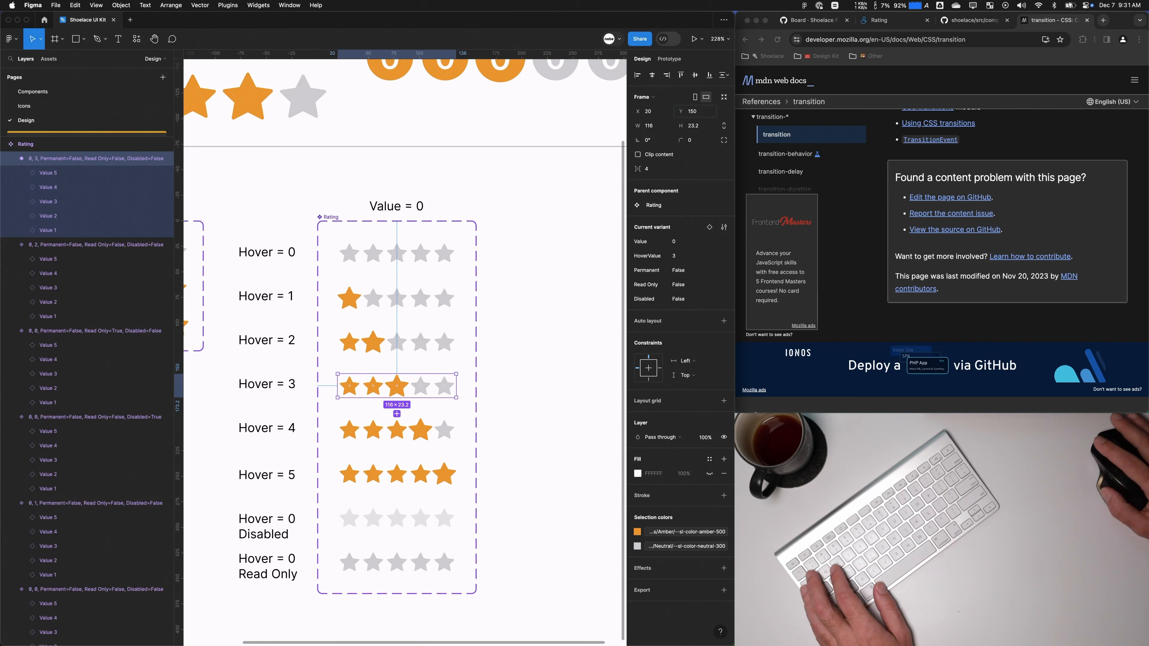
click(433, 433)
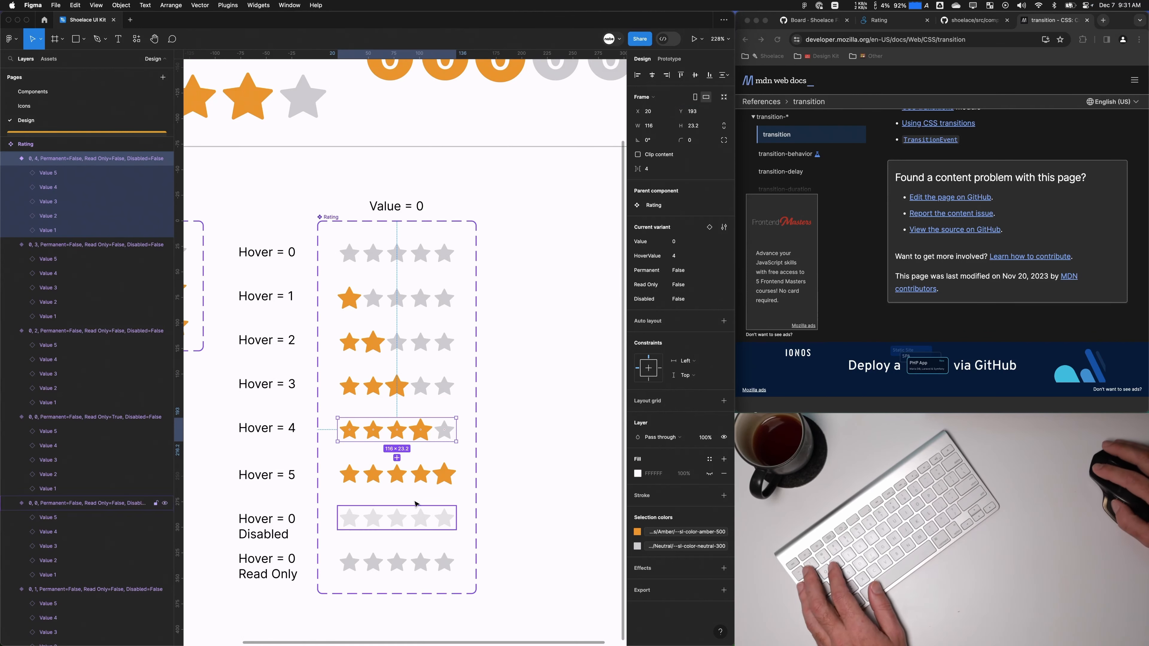
Step: Set the Disabled variant's Y position to 280 and check the Read Only variant's position
click(415, 515)
scroll(514, 457, down, 1)
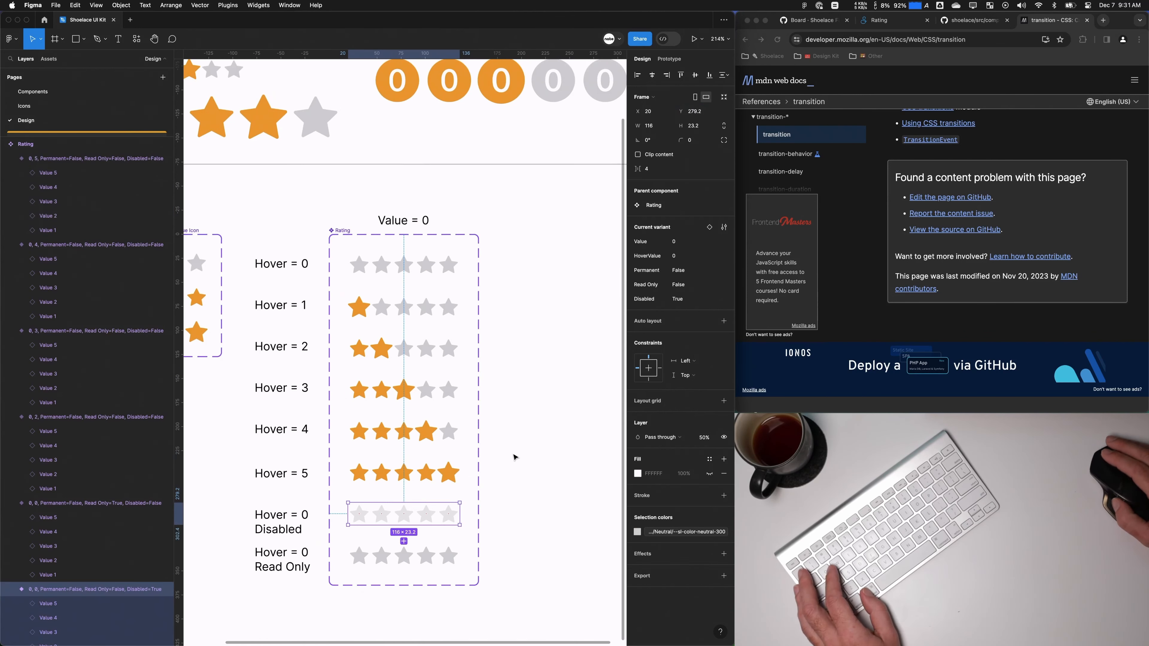
click(694, 111)
text(280)
key(Return)
click(441, 555)
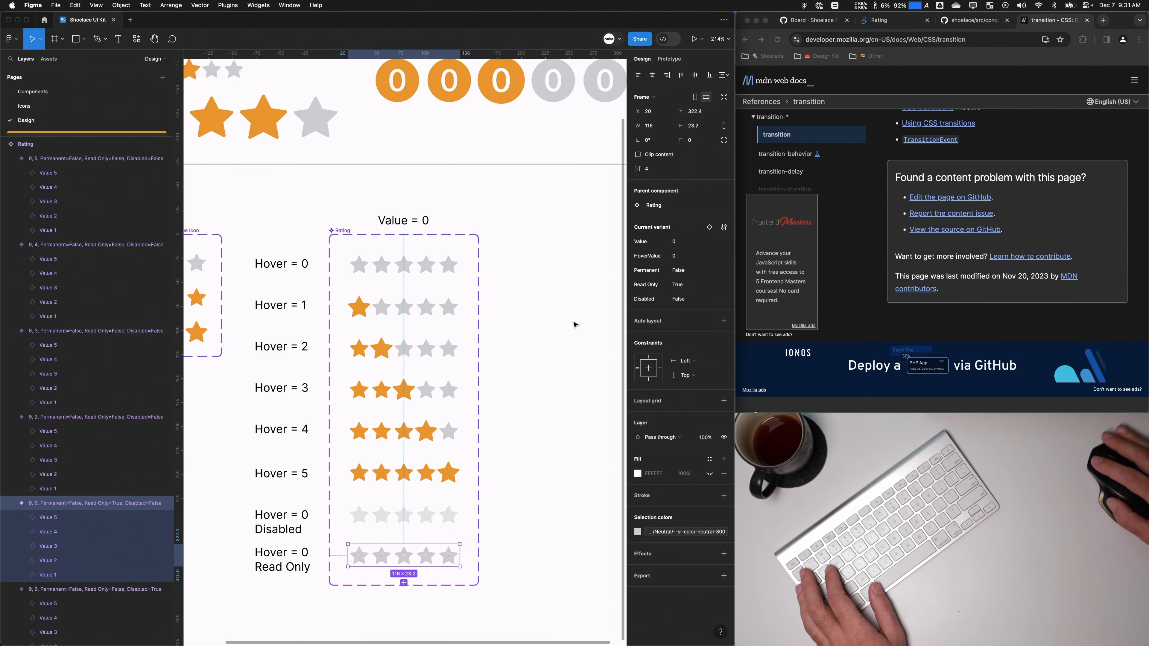
click(544, 142)
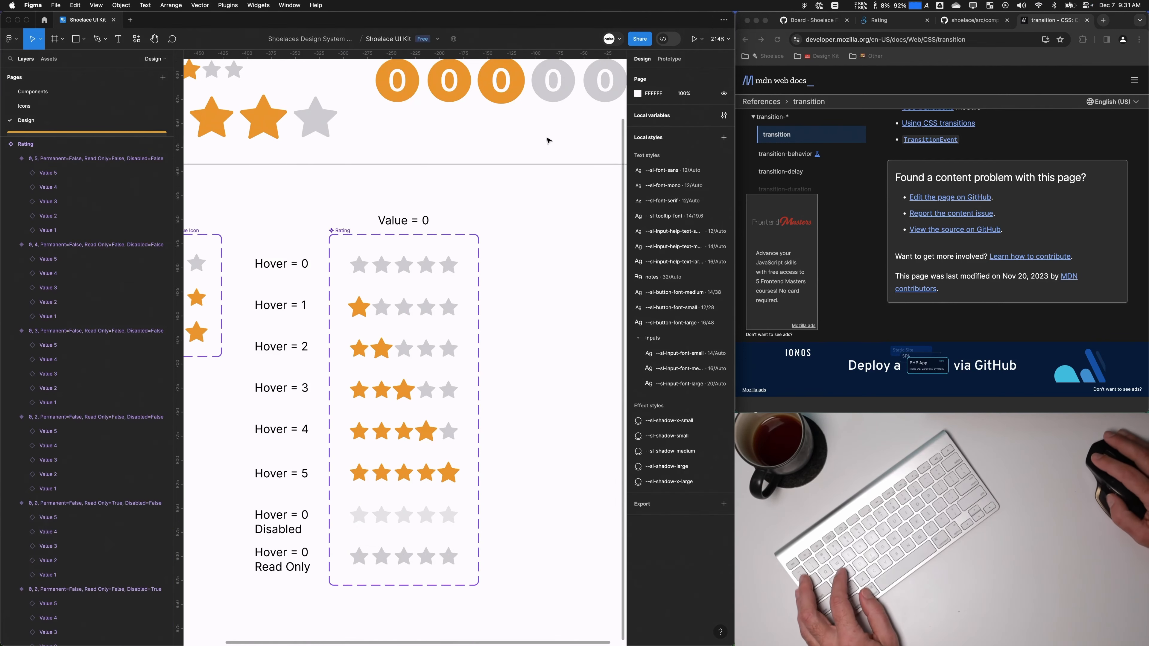
Step: Preview the Test Frame once more, test the hover behavior of the ratings, and close the preview
click(700, 40)
click(690, 70)
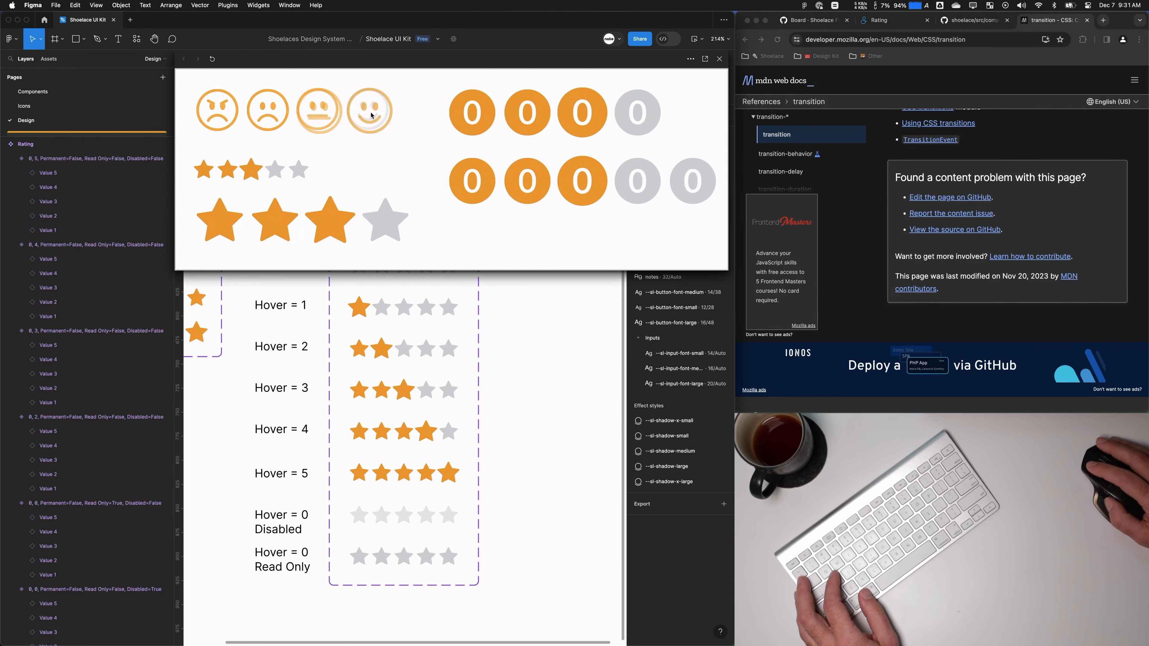
click(719, 58)
Step: Select the Value layers across all Rating variants and review the settings of their Mouse enter interaction
super+click(354, 300)
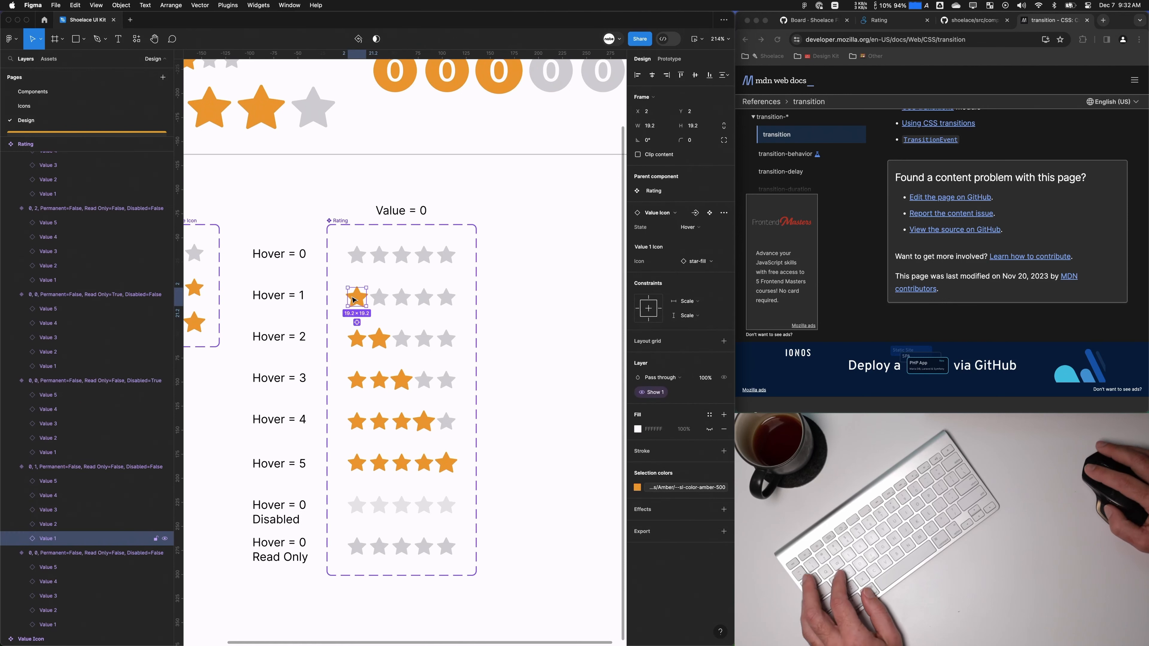
shift+click(66, 482)
click(401, 322)
click(672, 62)
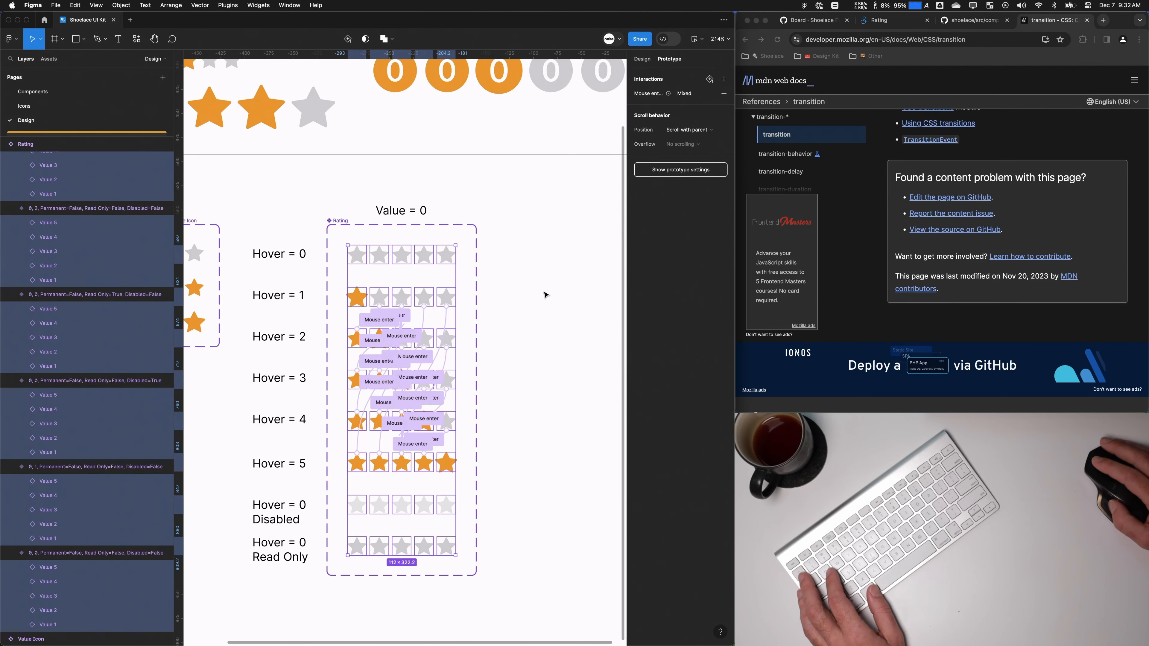
click(679, 95)
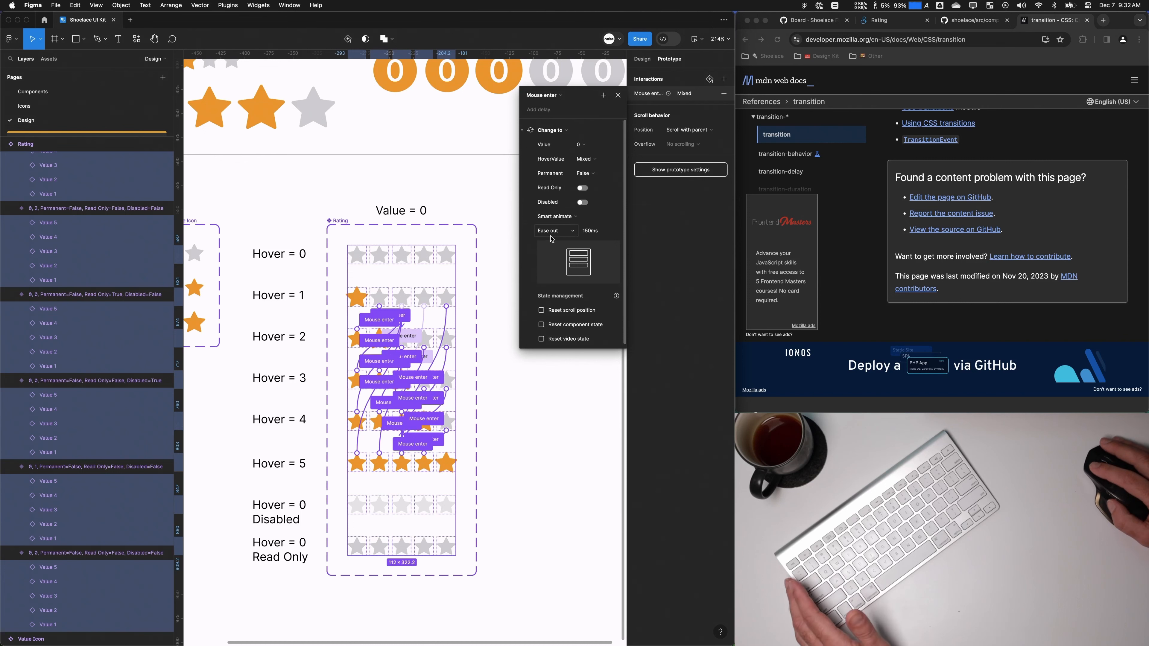
click(617, 95)
click(556, 305)
scroll(541, 334, up, 1)
scroll(526, 365, down, 1)
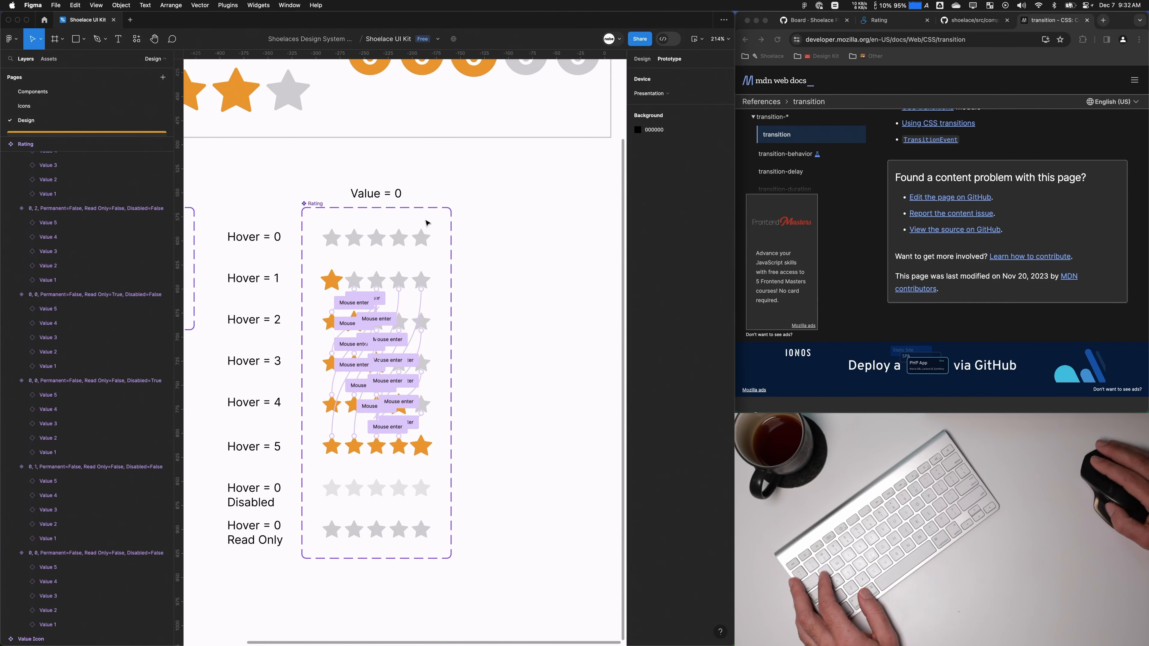
Step: Widen the Rating component set on its right side to make room for additional variant columns
click(313, 204)
drag(511, 302, 496, 292)
click(399, 229)
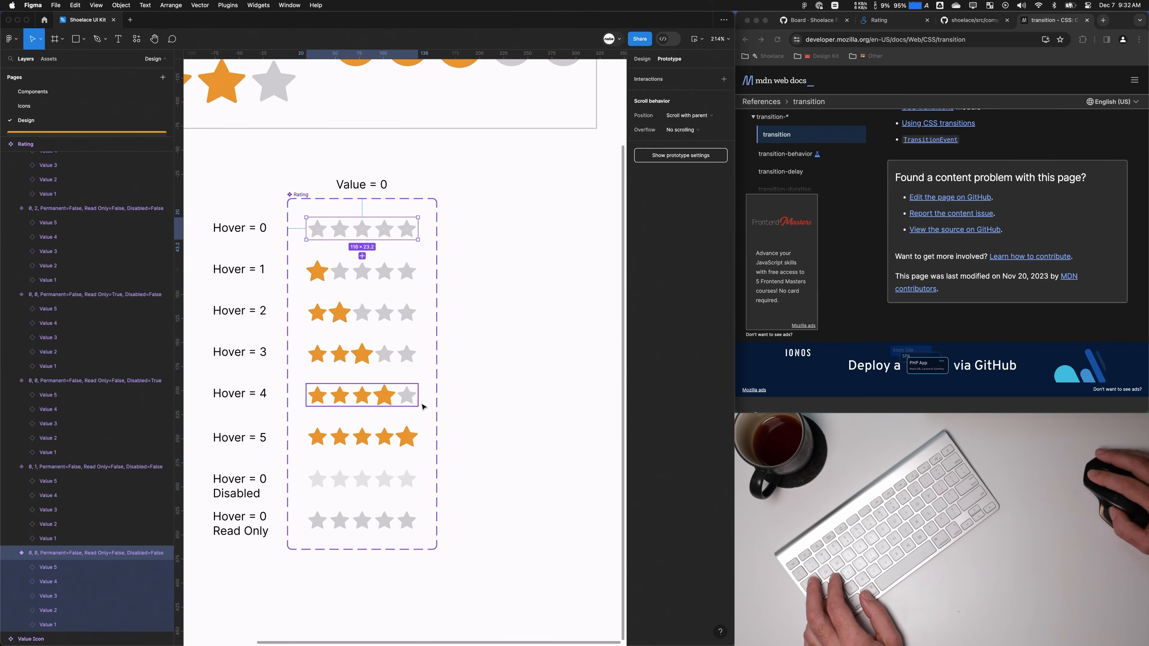
drag(421, 454, 356, 272)
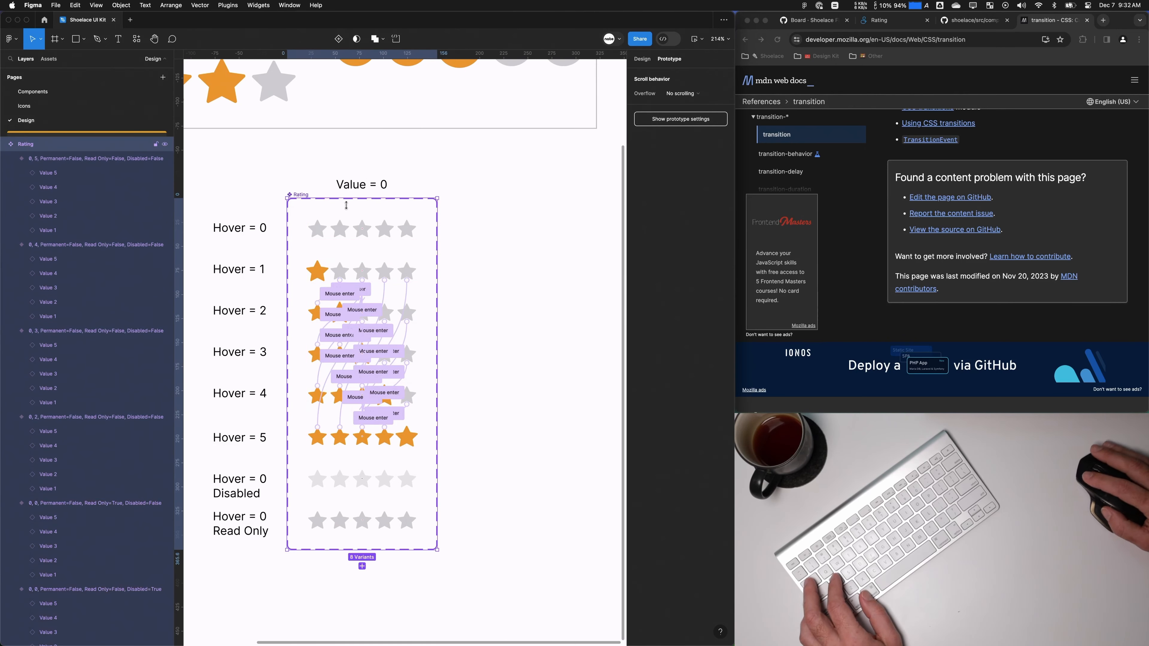
scroll(410, 285, right, 3)
click(360, 281)
click(329, 283)
drag(331, 283, 577, 283)
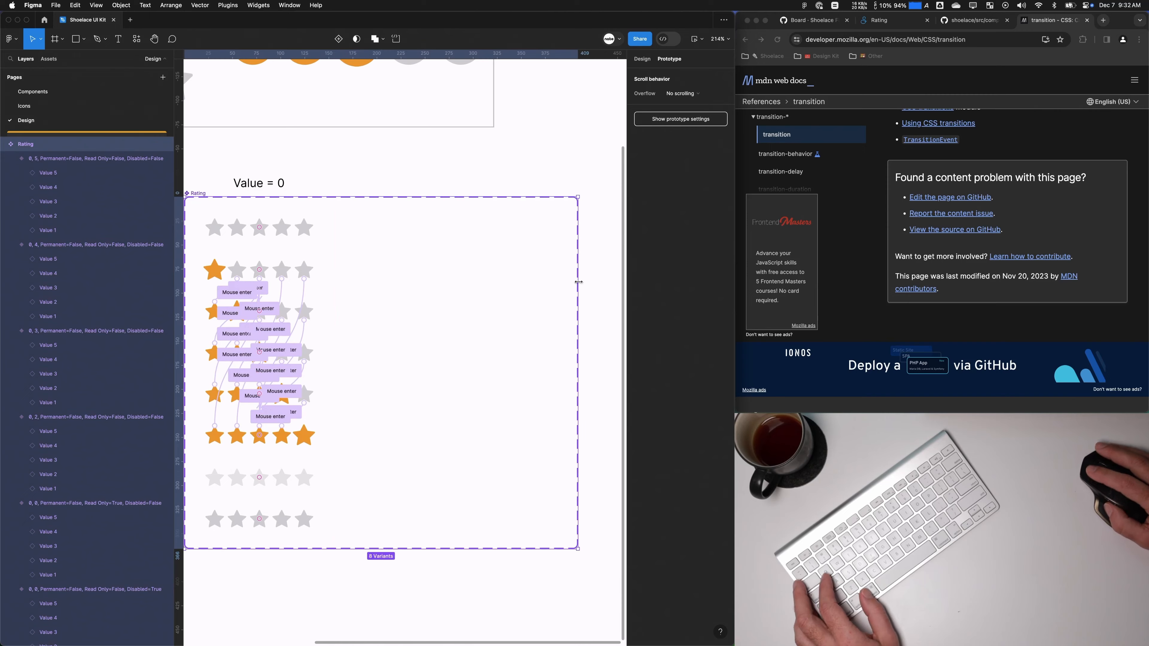
scroll(399, 295, down, 3)
drag(461, 296, 567, 306)
drag(480, 306, 601, 310)
drag(200, 334, 454, 351)
key(Escape)
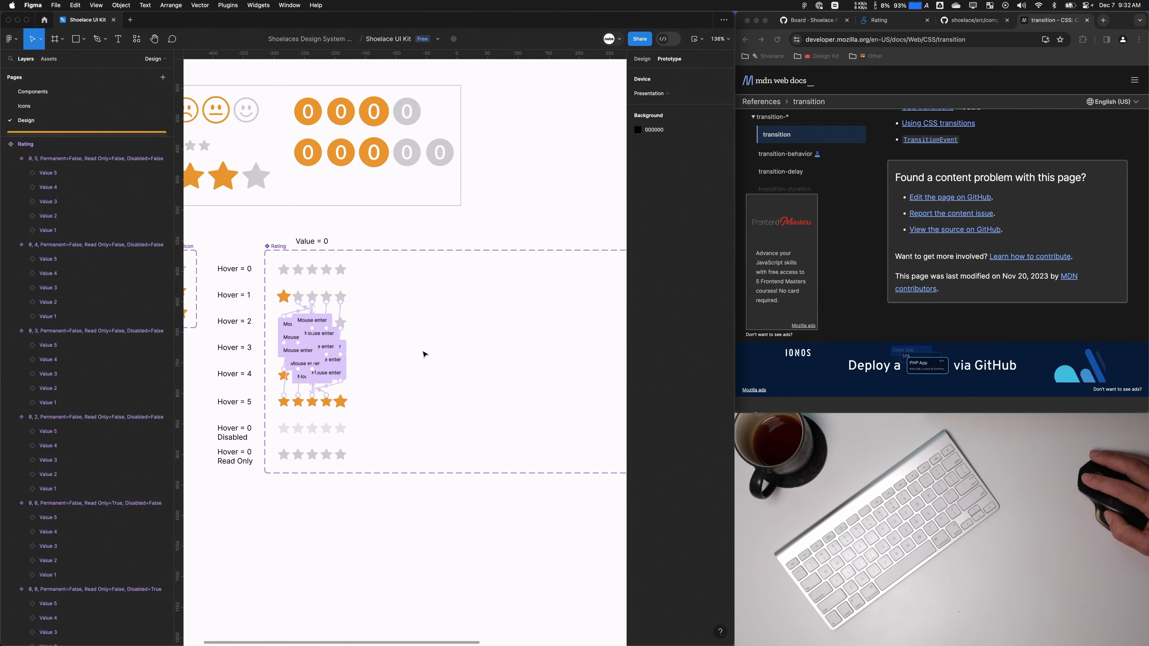
Step: Duplicate the eight rating variants into a second column and add a copied heading reading Value = 1 above it
click(337, 270)
scroll(329, 309, up, 3)
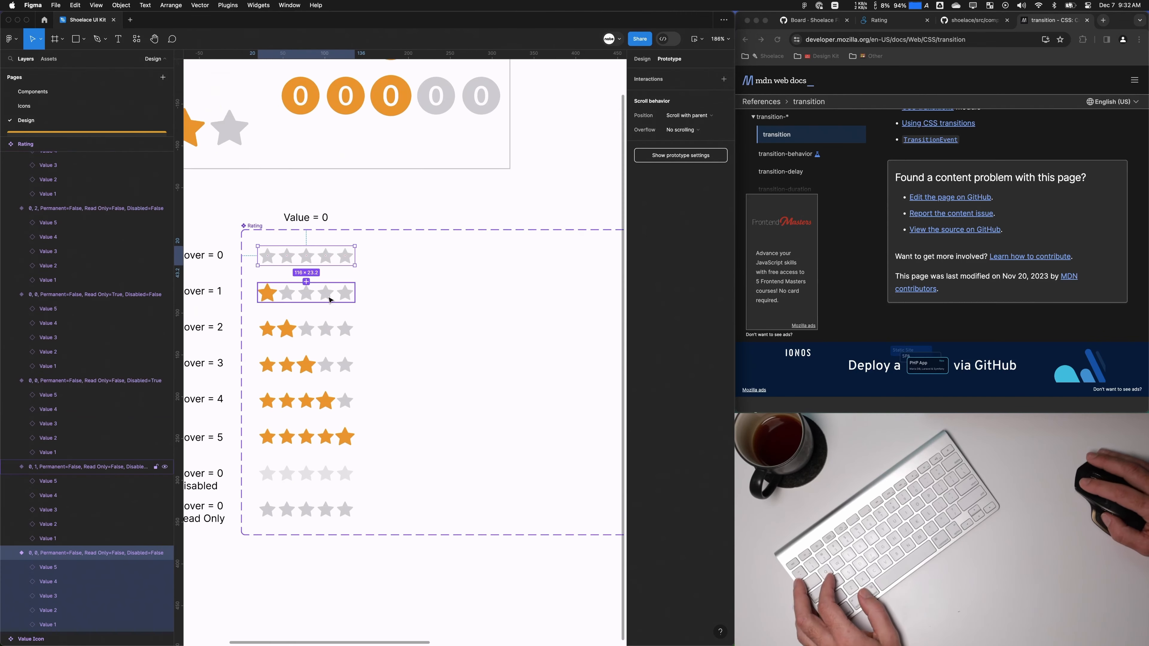
drag(378, 523, 394, 264)
key(Escape)
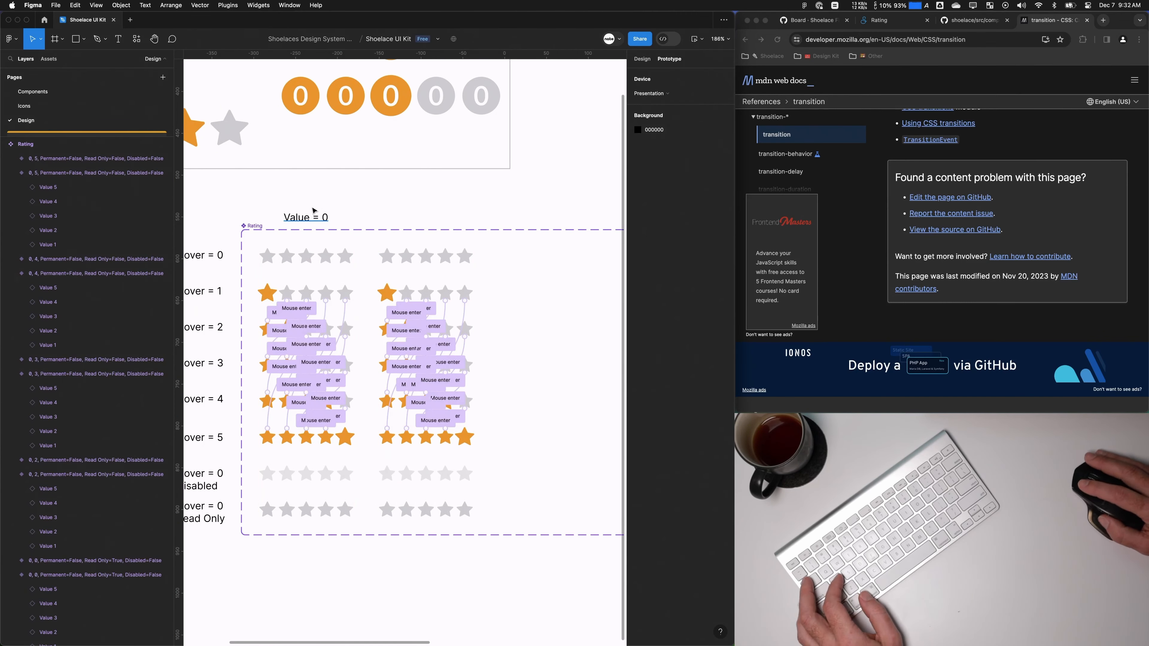
drag(315, 211, 437, 218)
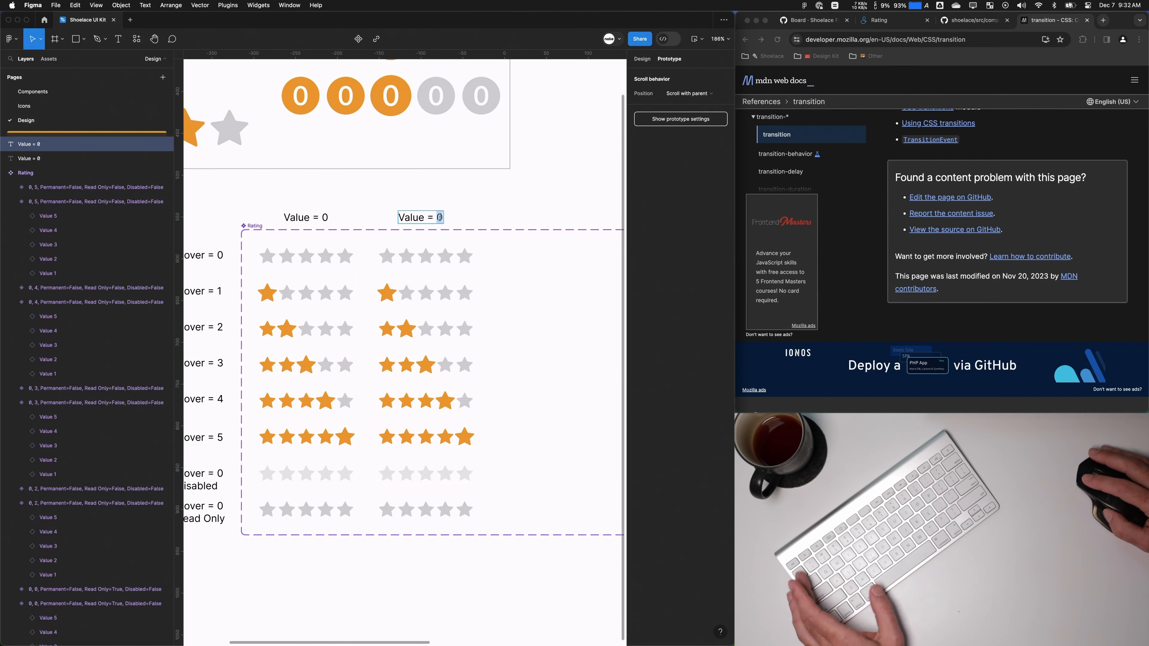
Step: Set the Value property of all eight variants in the second column to 1
click(452, 265)
shift+click(448, 295)
click(521, 333)
drag(495, 529, 375, 254)
key(alt+8)
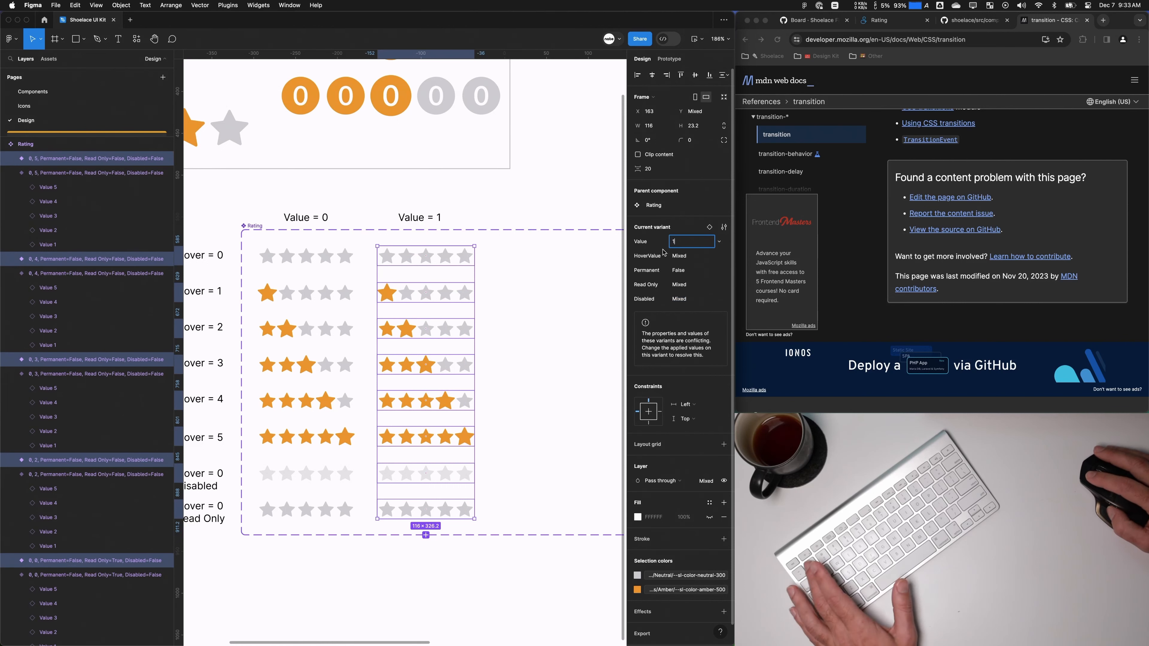
key(Return)
key(Escape)
Step: Change the first star of the Value = 1, Hover = 0 variant to its filled amber state
drag(356, 201, 428, 201)
scroll(388, 315, up, 3)
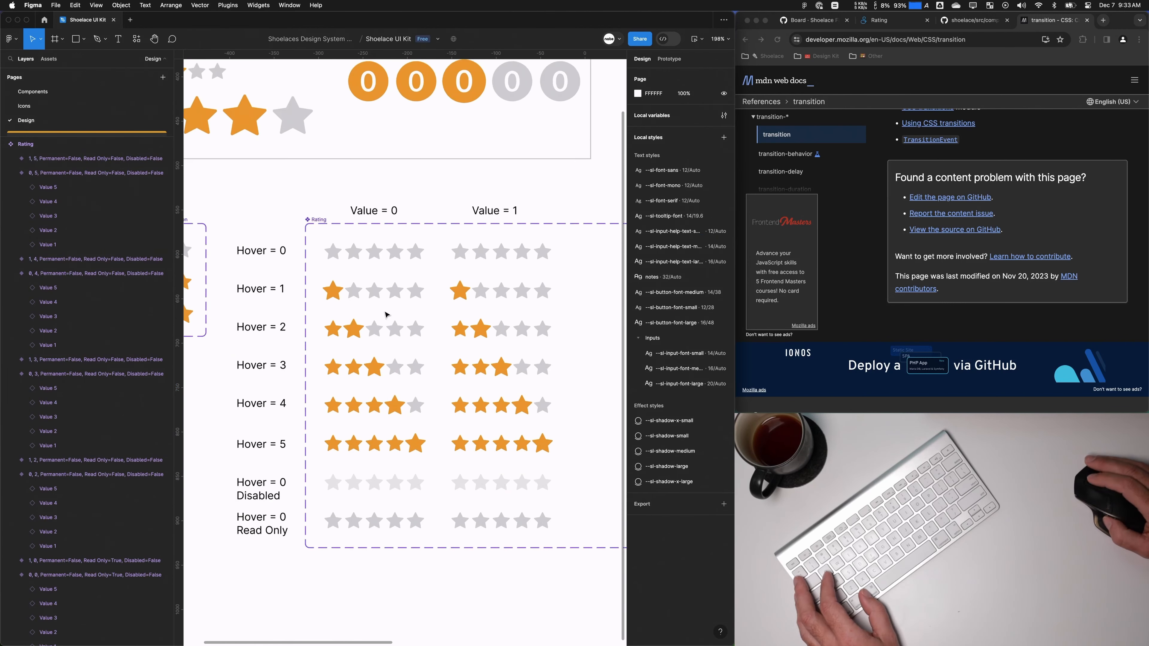
click(481, 242)
drag(438, 271, 399, 266)
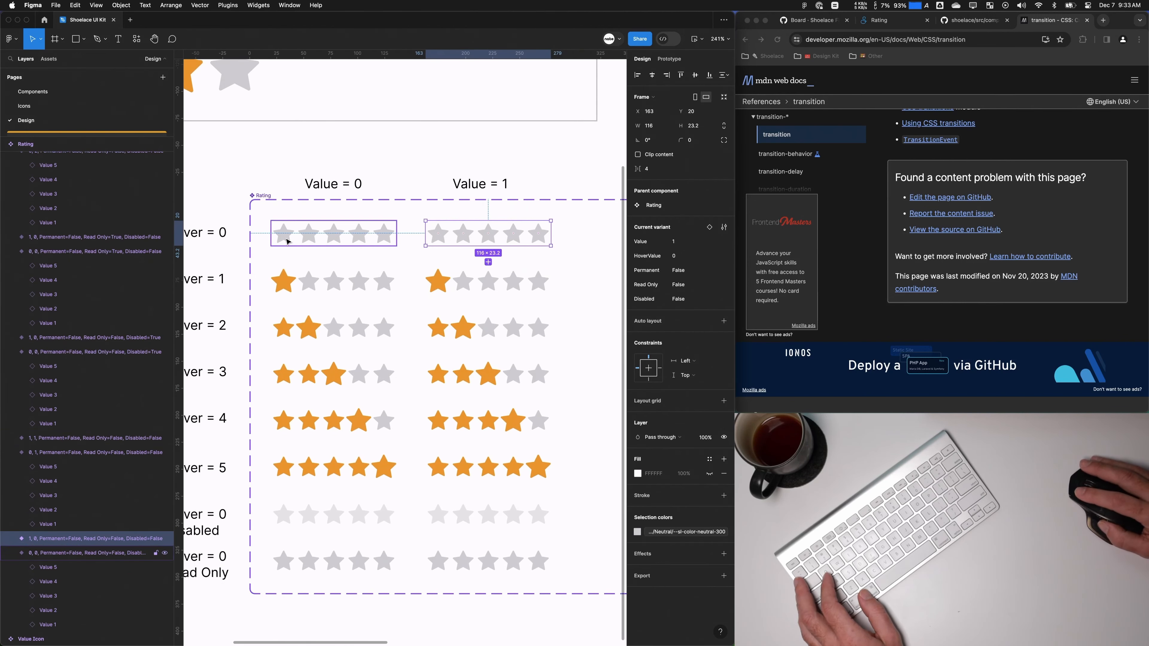
scroll(300, 254, up, 1)
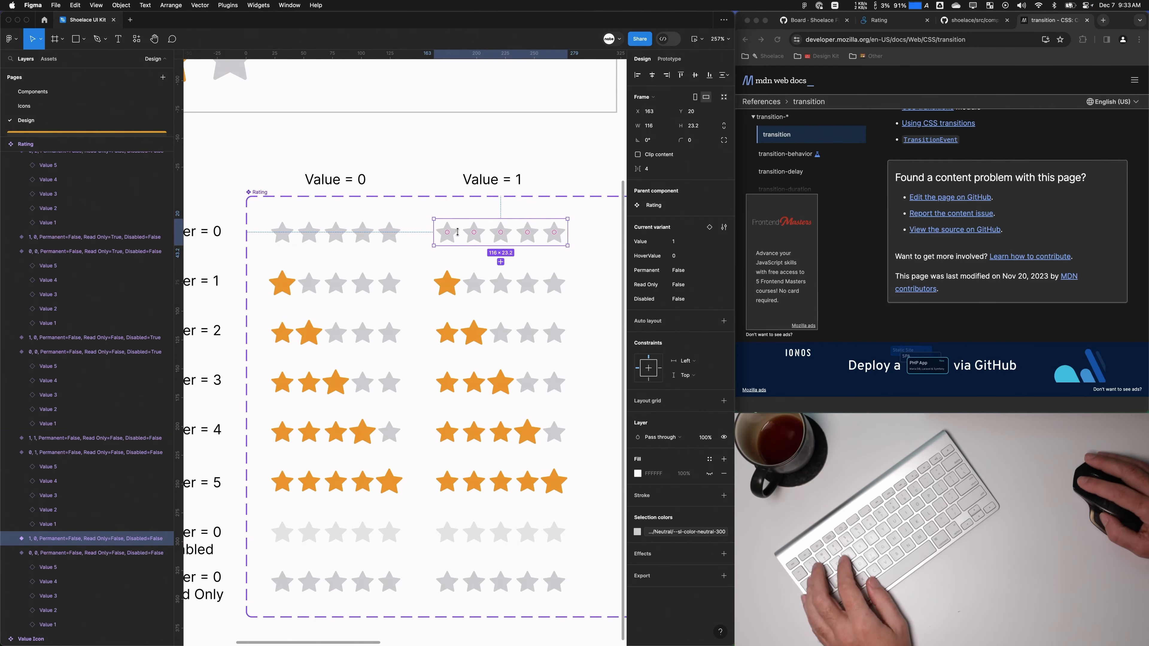
click(454, 170)
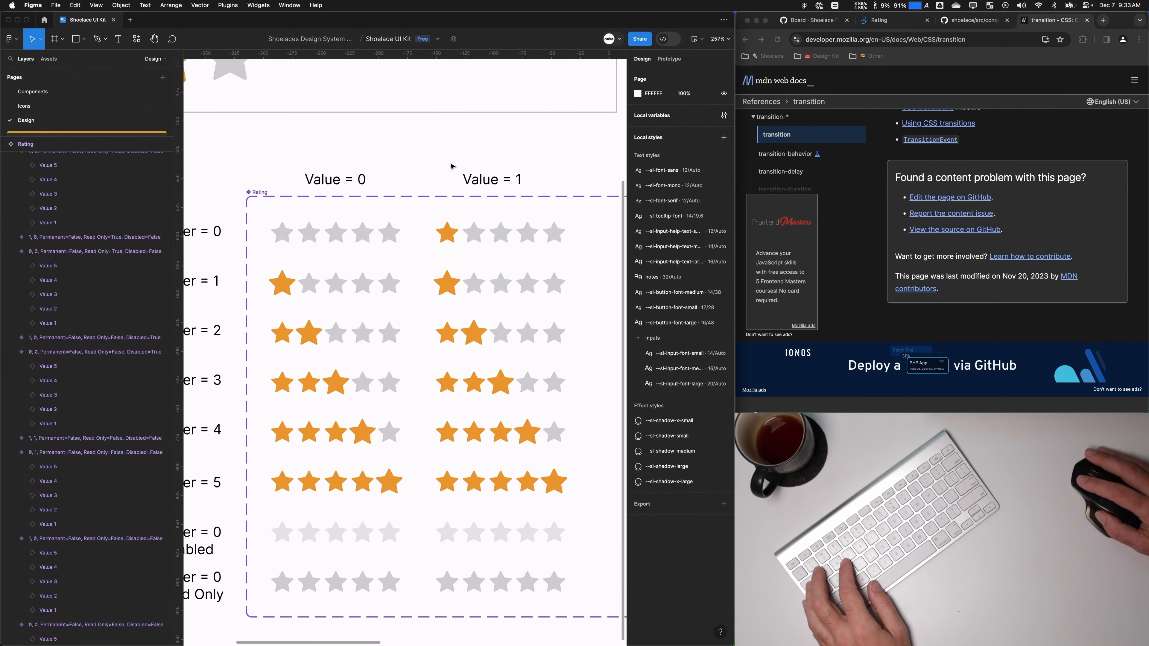
Step: Connect the Hover = 1 to Hover = 5 variants of the Value = 0 column to the Hover = 0 variant with a Mouse leave interaction
scroll(392, 252, left, 2)
scroll(393, 252, down, 1)
click(402, 269)
shift+click(413, 317)
shift+click(418, 368)
shift+click(422, 417)
shift+click(427, 464)
key(shift+e)
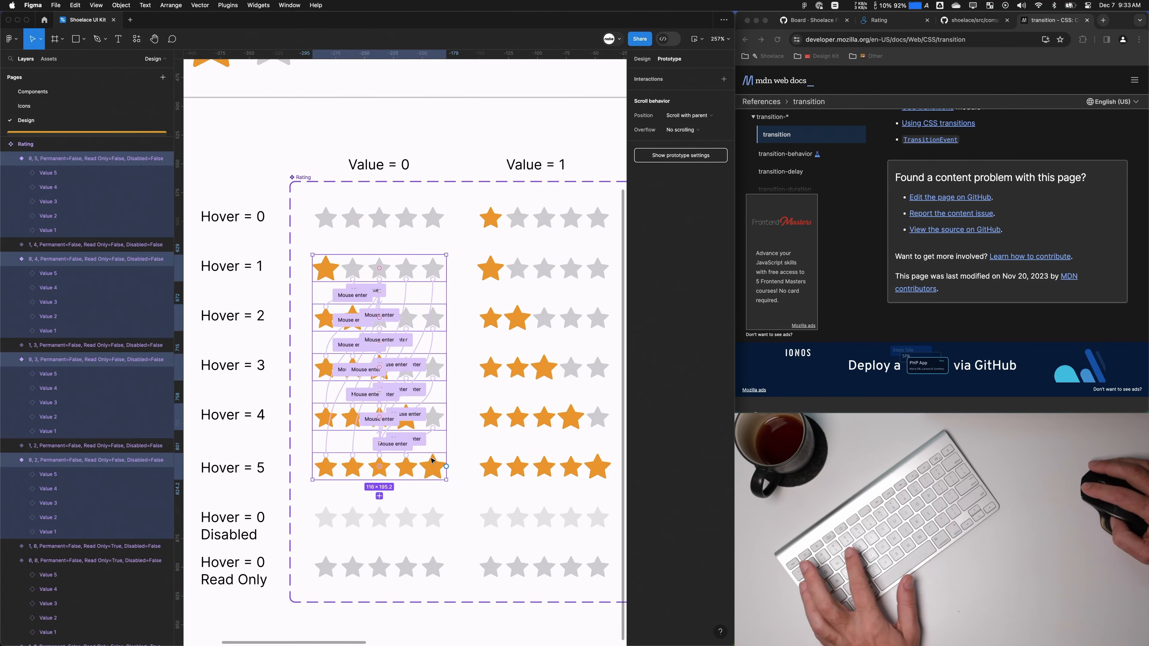
drag(470, 238, 385, 218)
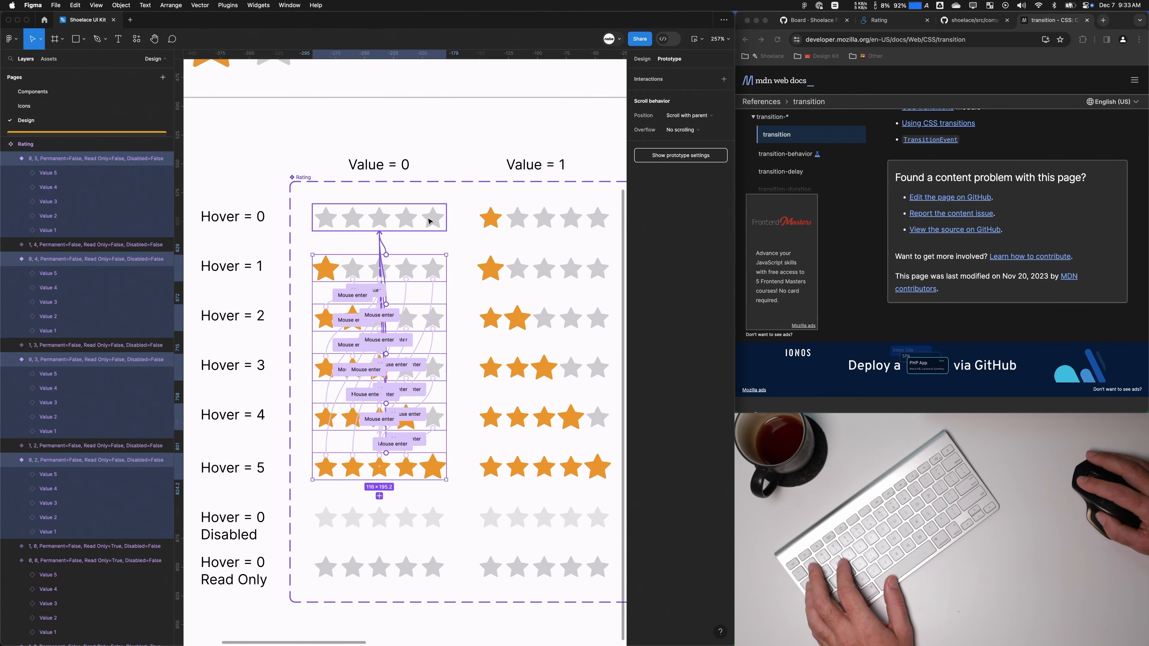
click(351, 270)
click(350, 326)
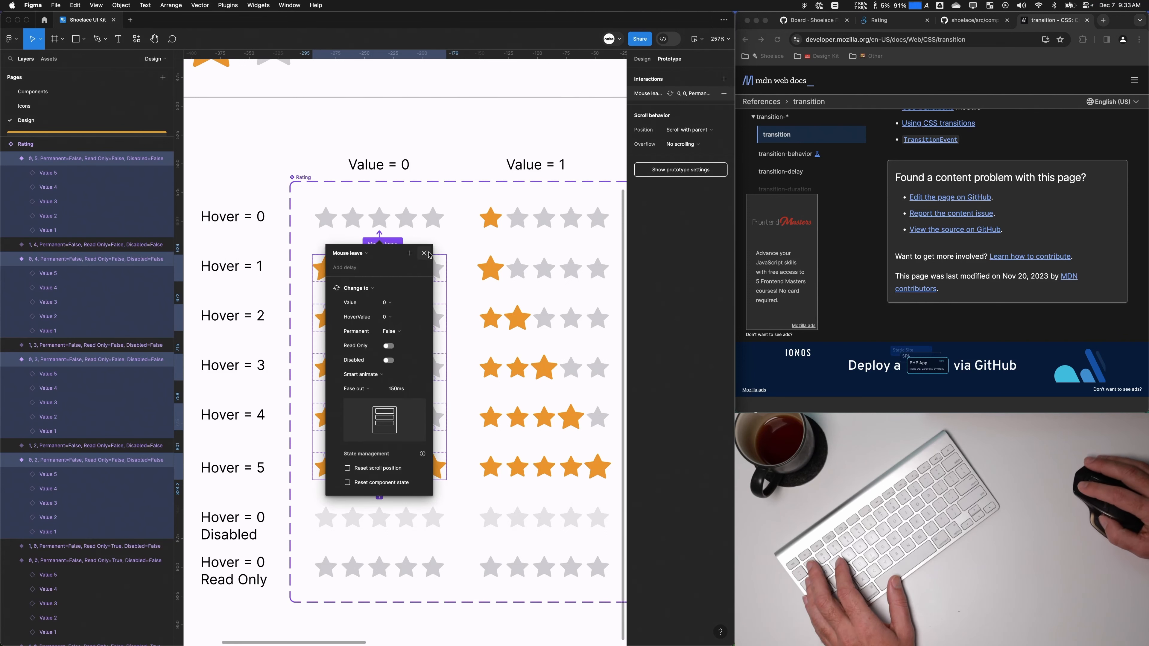
click(425, 254)
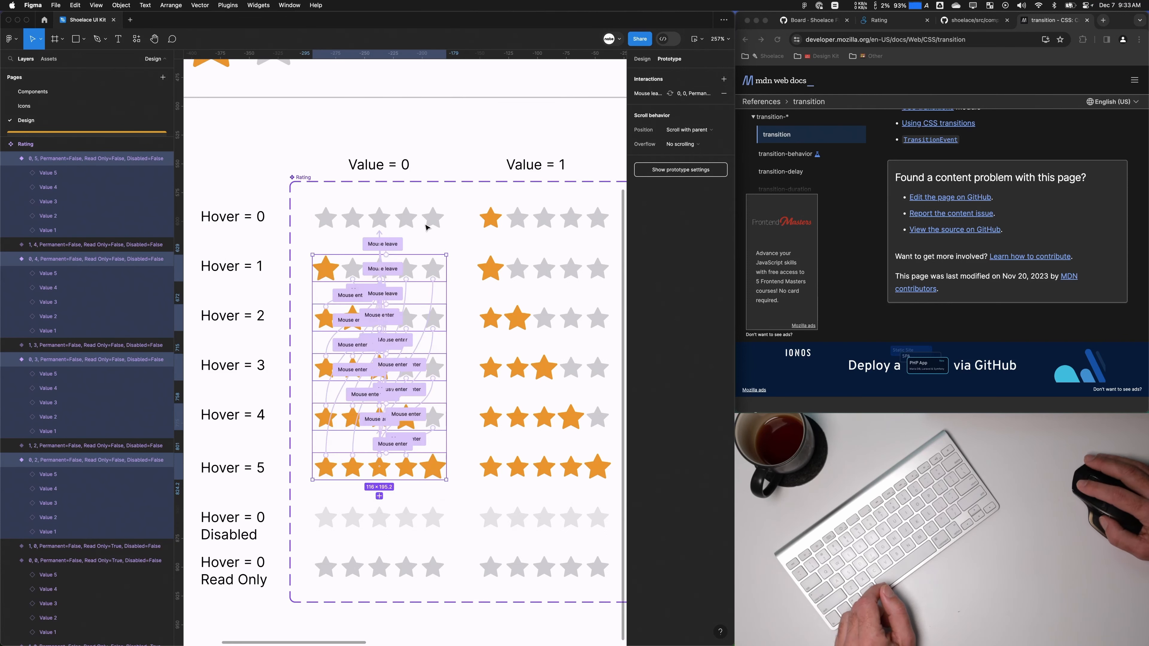
click(432, 220)
click(316, 150)
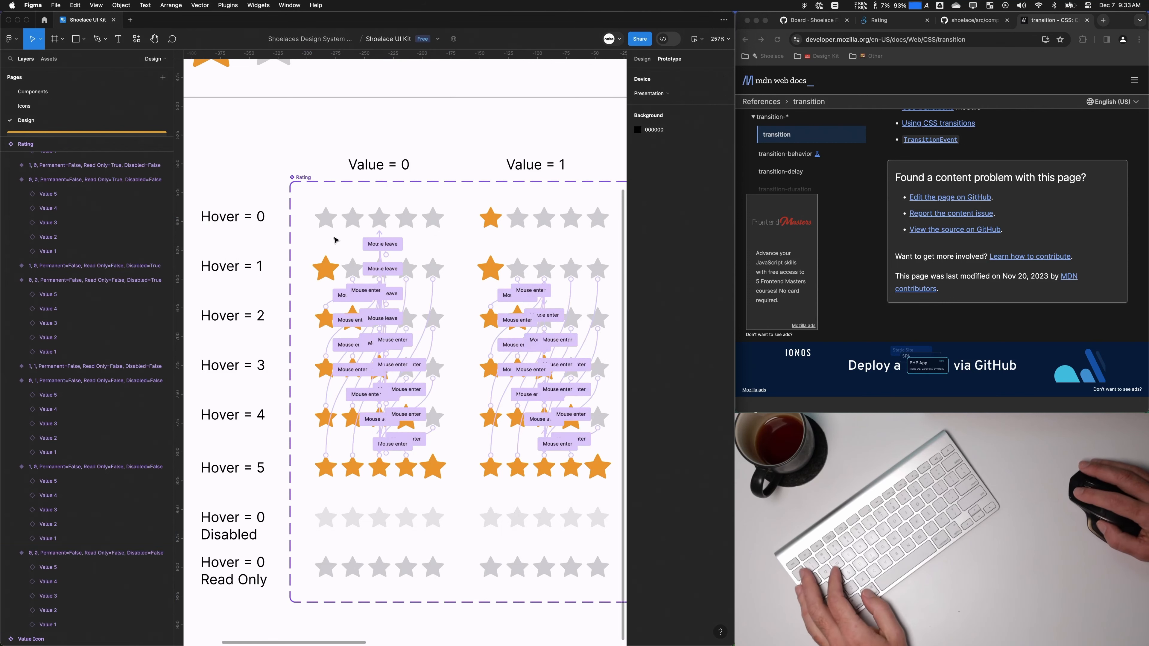
Step: Connect the first star of the Value = 0, Hover = 0 variant to the Hover = 1 variant with a Mouse enter interaction
scroll(330, 181, down, 2)
double_click(332, 183)
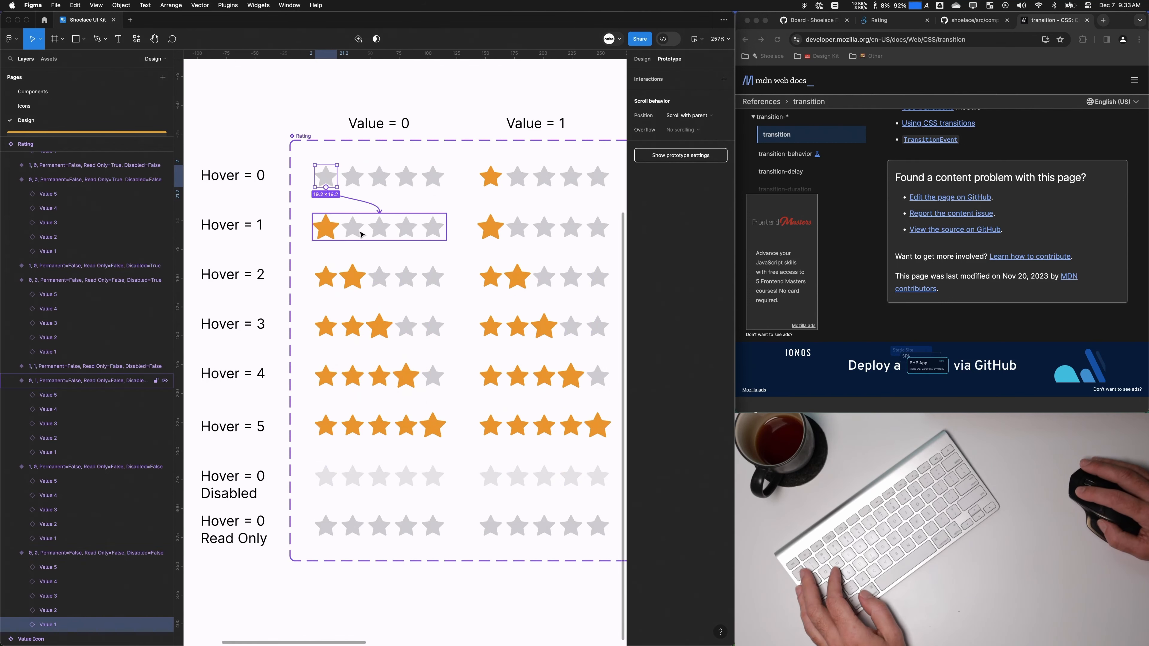
drag(361, 235, 361, 235)
click(344, 236)
click(344, 297)
click(425, 237)
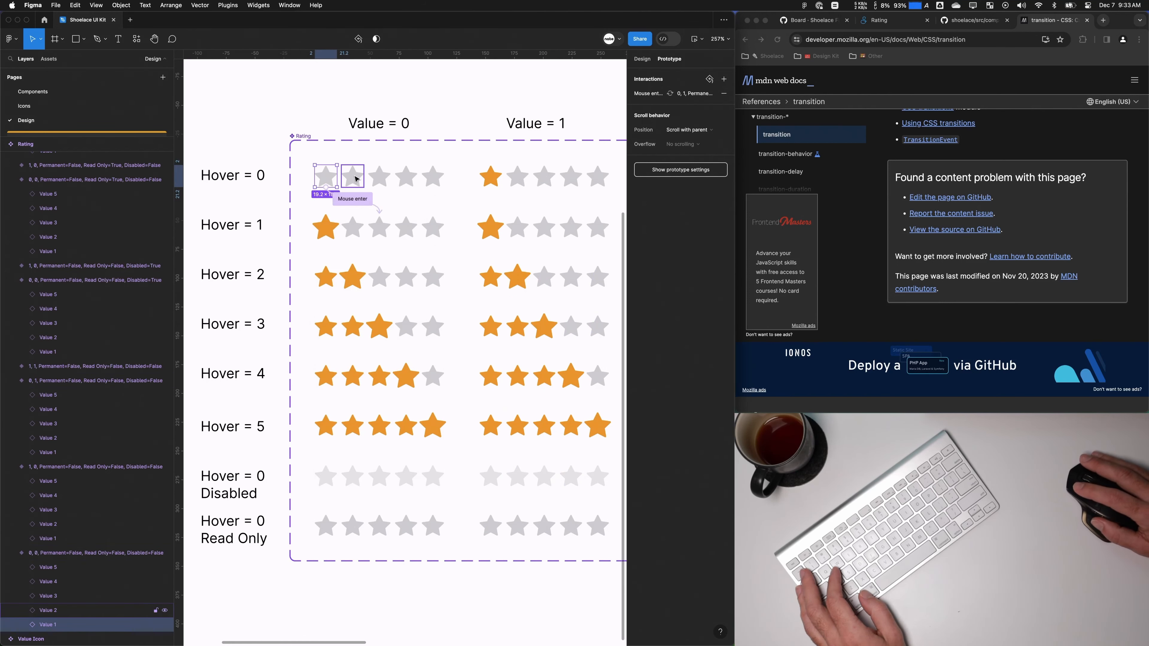
Step: Connect the second star icon of the Value = 0, Hover = 0 variant to the Hover = 2 variant with a Mouse enter interaction
double_click(355, 178)
drag(363, 177, 372, 274)
click(347, 285)
click(348, 347)
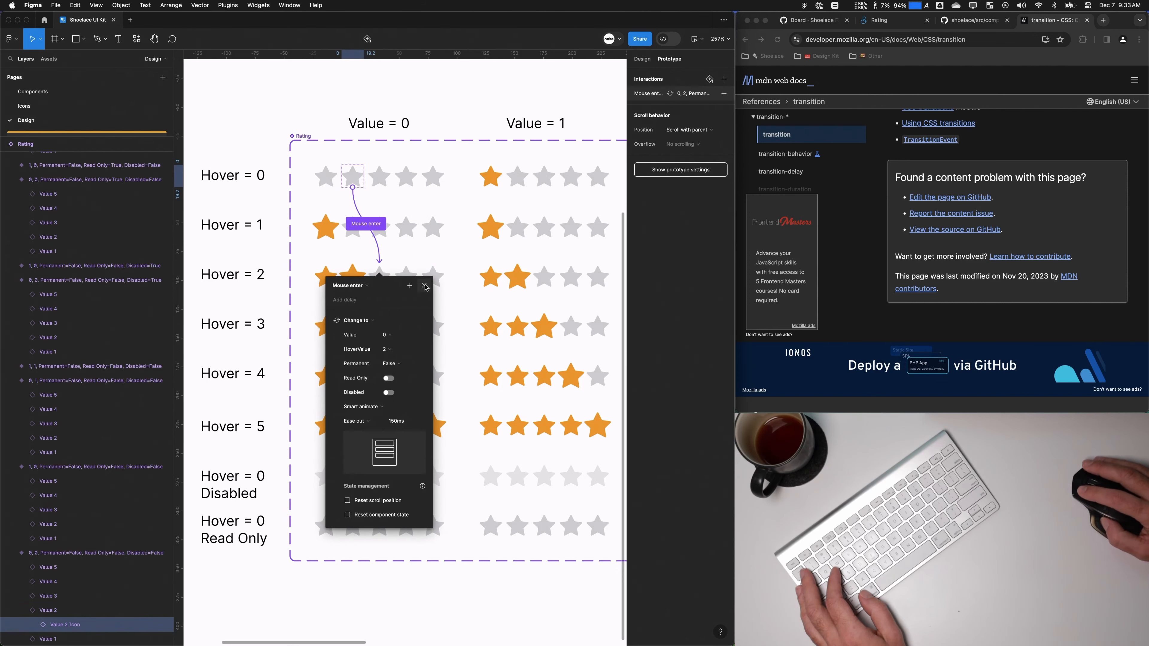
click(424, 286)
Step: Connect the third star icon of the Value = 0, Hover = 0 variant to the Hover = 3 variant with a Mouse leave trigger
double_click(379, 177)
drag(398, 256, 398, 256)
drag(411, 322, 410, 323)
click(362, 340)
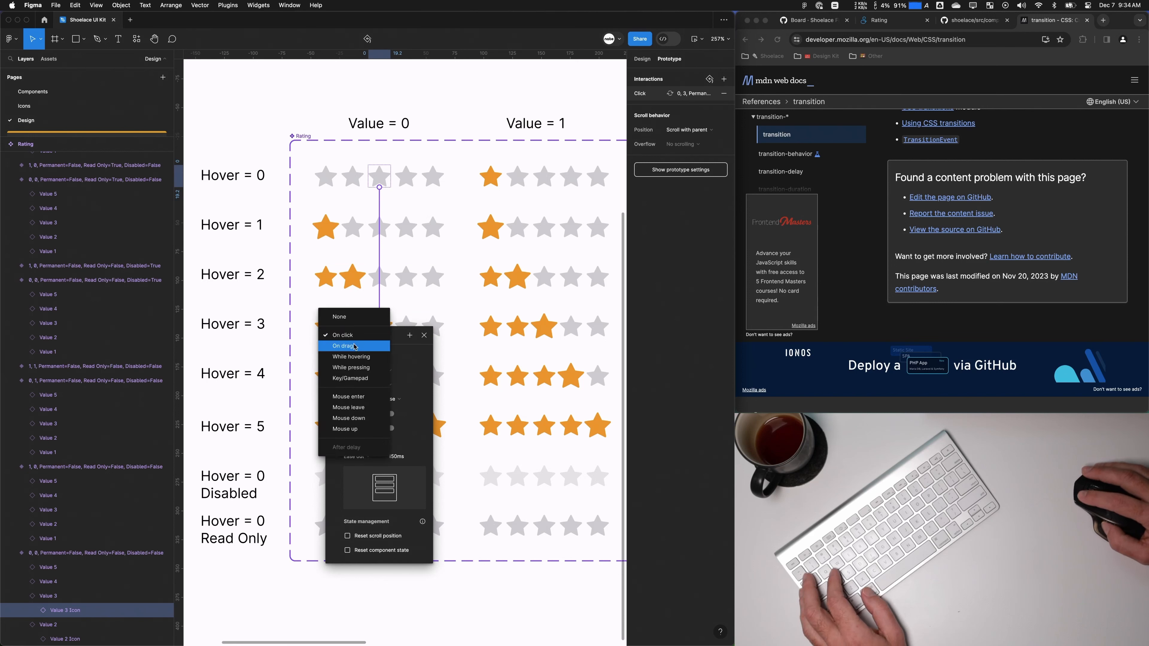
click(360, 408)
click(424, 336)
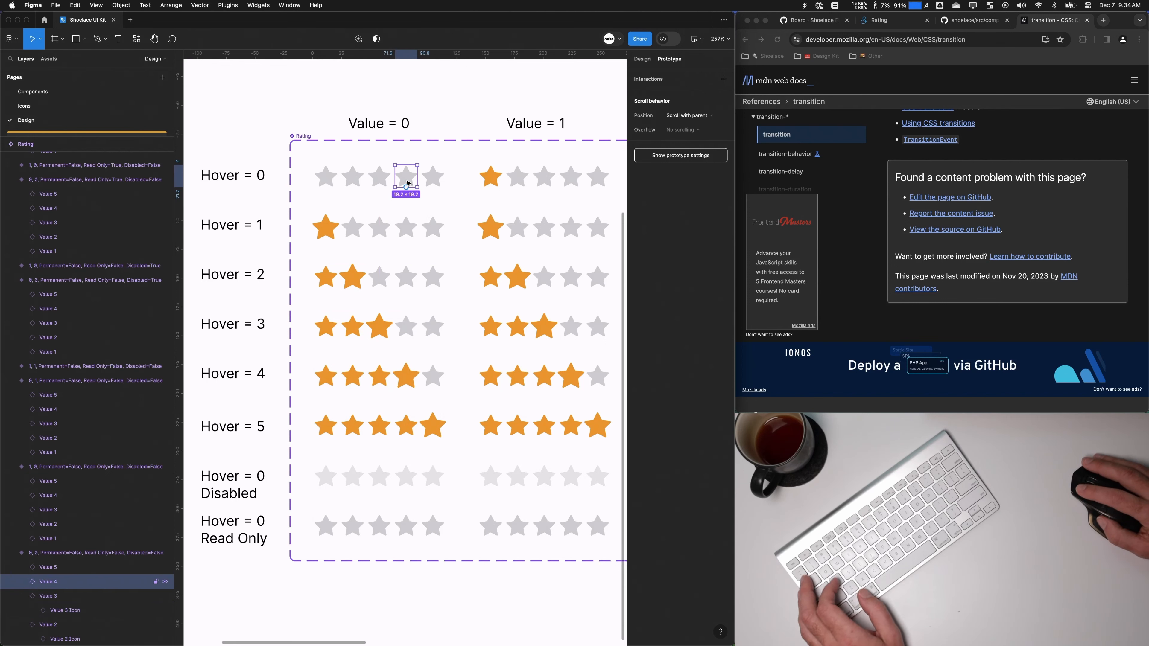
Step: Change the trigger of the third star's interaction in the Value = 0, Hover = 0 variant to Mouse enter
click(379, 178)
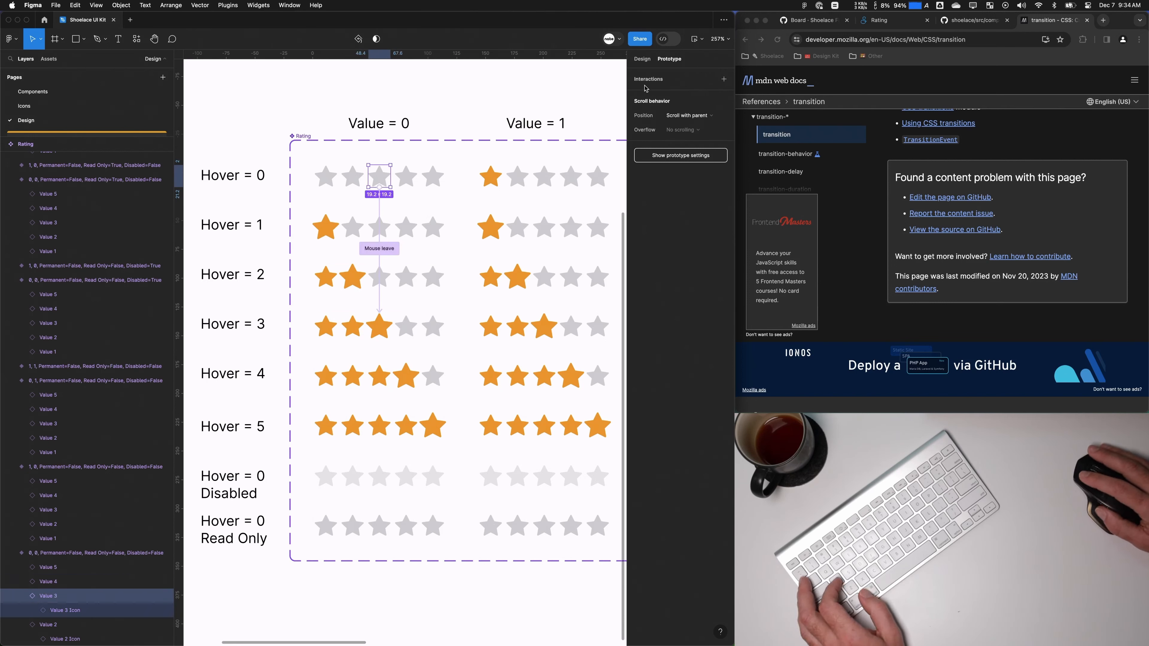
click(382, 249)
click(359, 272)
click(356, 262)
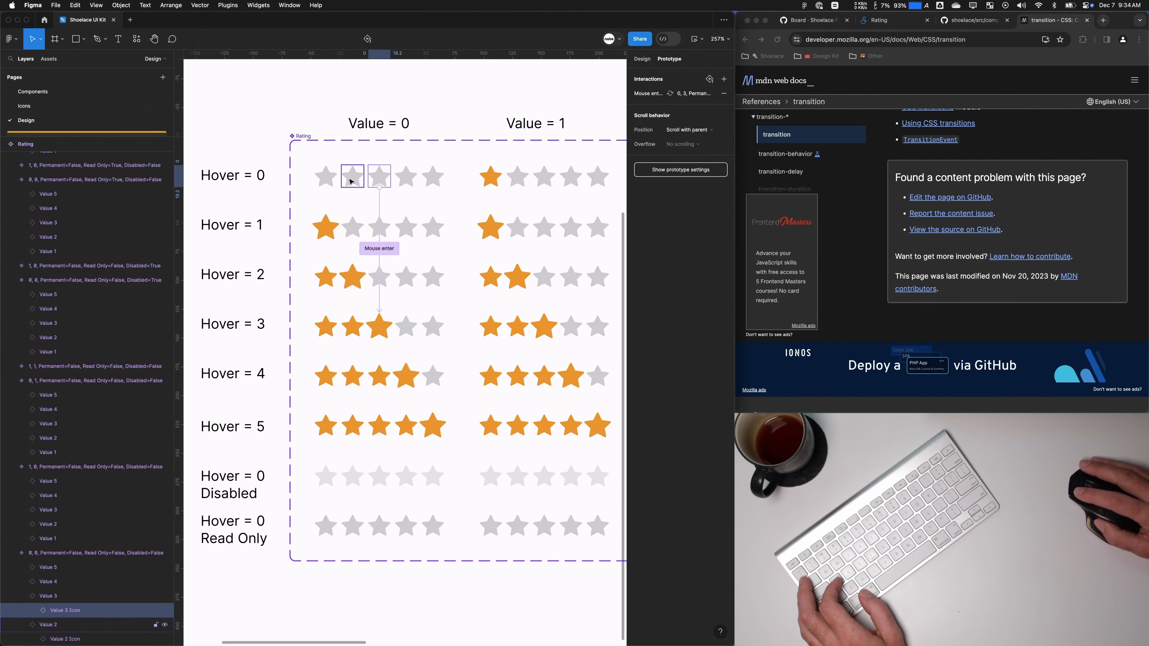
Step: Connect the fourth star of the Value = 0, Hover = 0 variant to the Hover = 4 variant with a Mouse enter interaction
click(408, 172)
drag(353, 332, 352, 376)
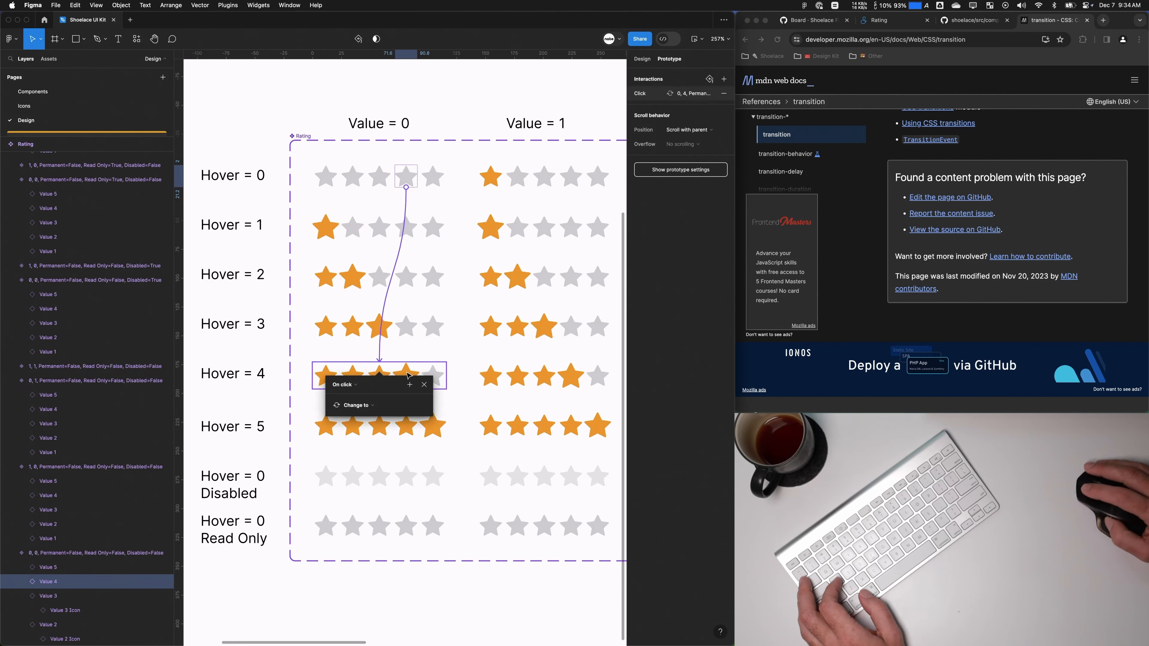
click(348, 385)
click(346, 445)
Step: Connect the fifth star of the Value = 0, Hover = 0 variant to the Hover = 5 variant with a Mouse enter interaction
click(433, 180)
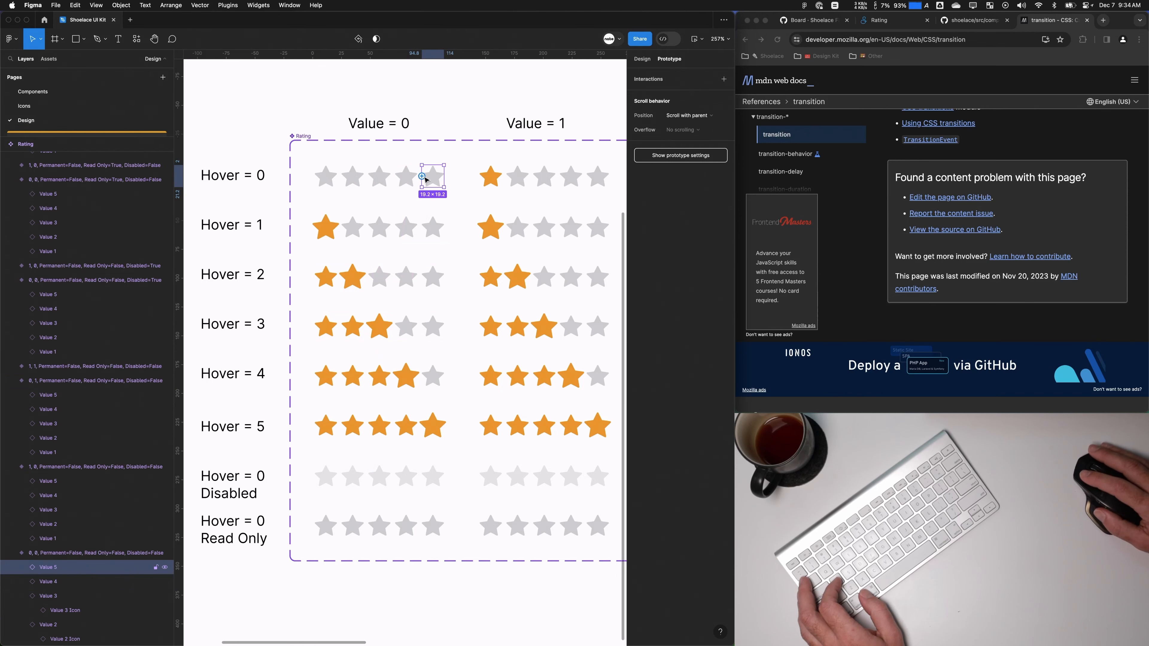
drag(405, 425, 404, 426)
click(345, 436)
click(346, 497)
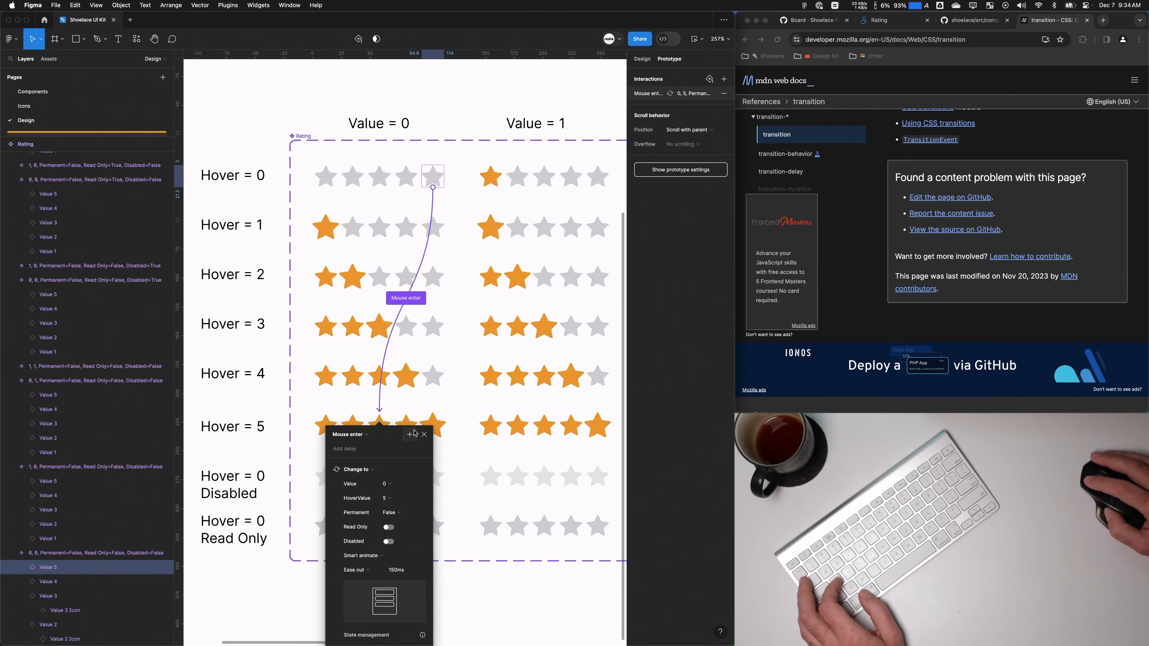
Step: Delete all variants of the Value = 1 column from the Rating component set
drag(477, 424, 399, 393)
drag(562, 515, 391, 123)
key(BackSpace)
drag(393, 200, 563, 460)
Step: Preview the Test Frame prototype and try out the hover interactions on its rating instances
scroll(486, 213, down, 3)
click(272, 190)
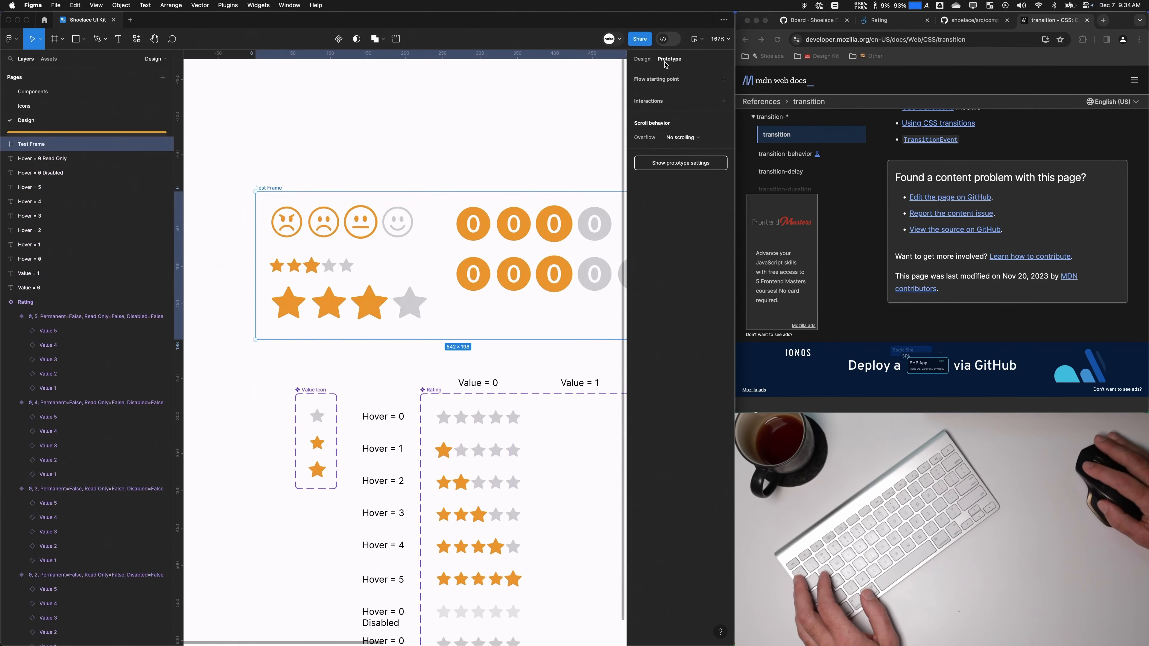
click(693, 39)
click(442, 195)
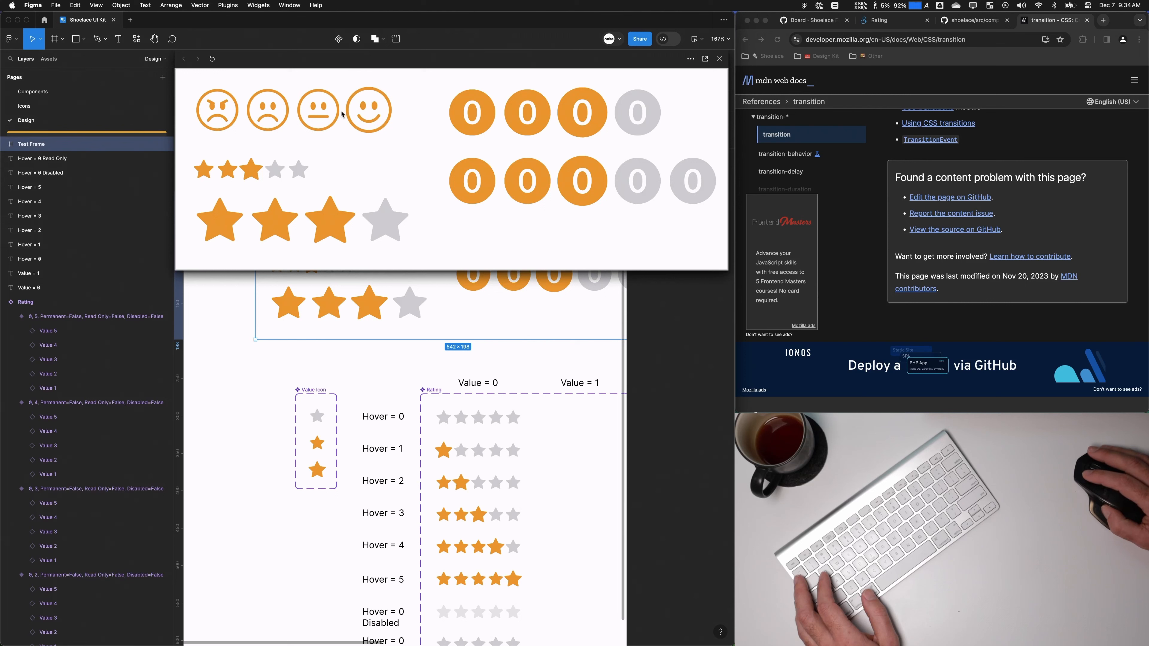
click(327, 229)
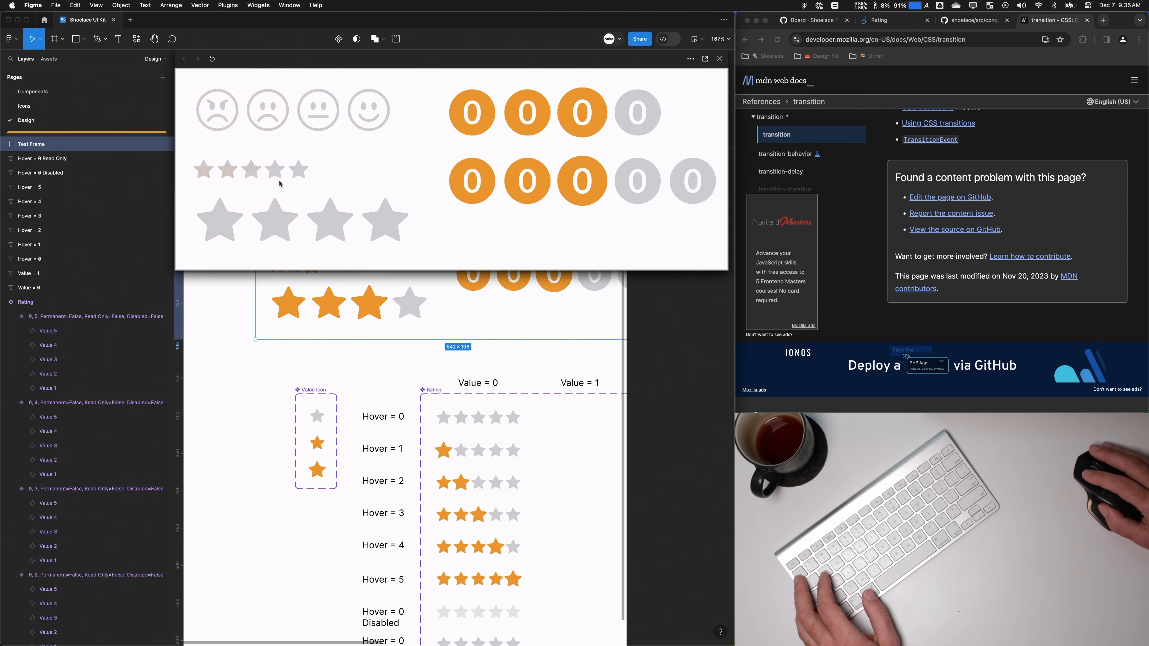
click(625, 238)
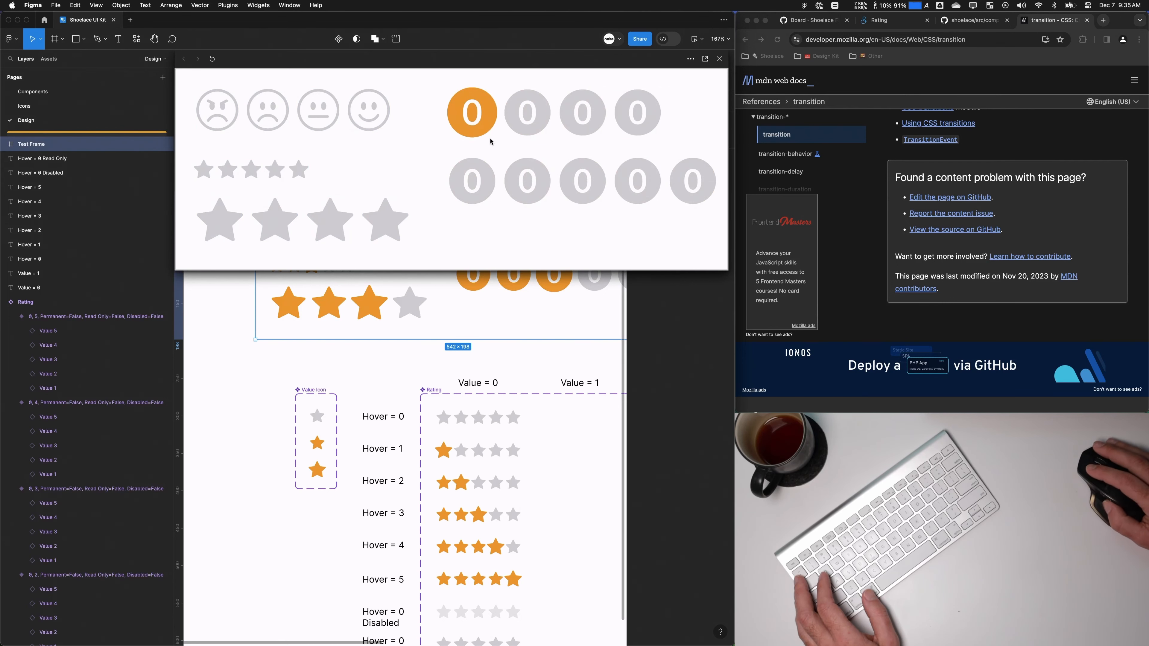
Step: Close the preview and examine the interactions on the Hover = 3 and Hover = 1 variants, including the second star's Mouse enter settings
scroll(498, 344, up, 5)
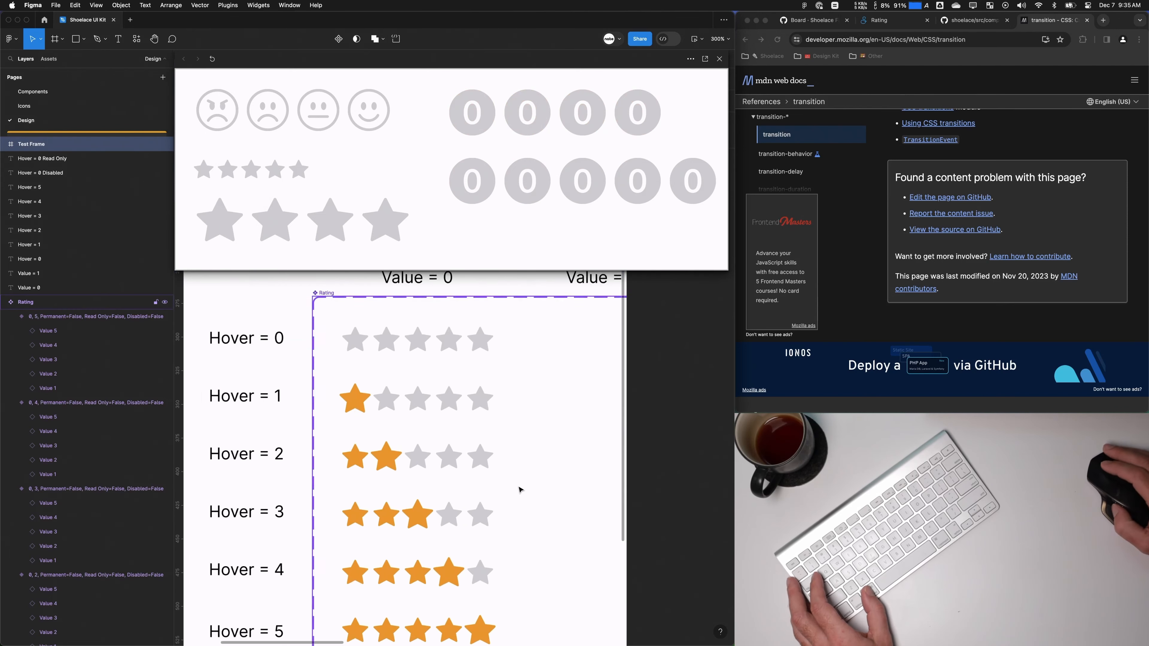
click(402, 417)
click(720, 58)
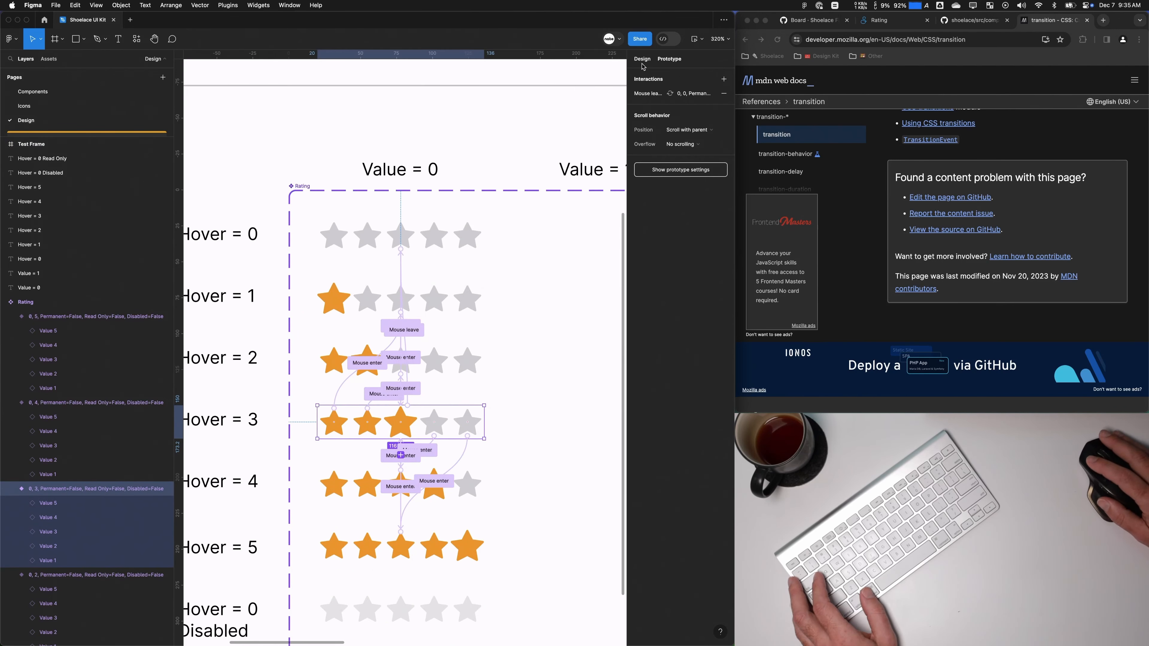
scroll(387, 434, up, 5)
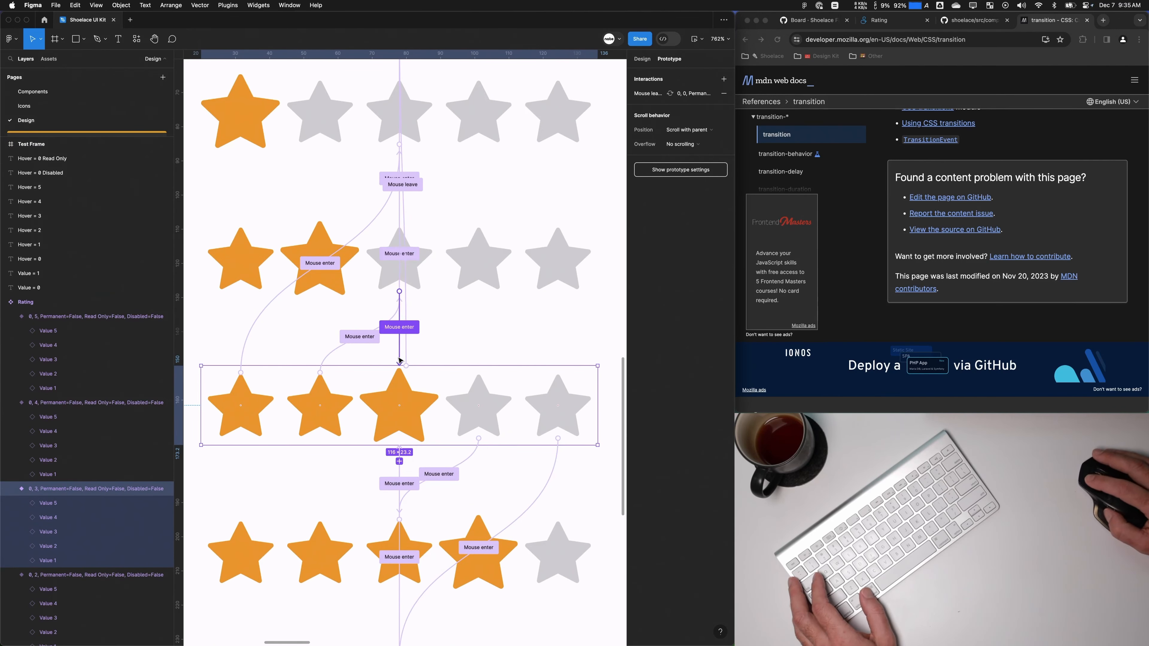
click(400, 360)
click(341, 286)
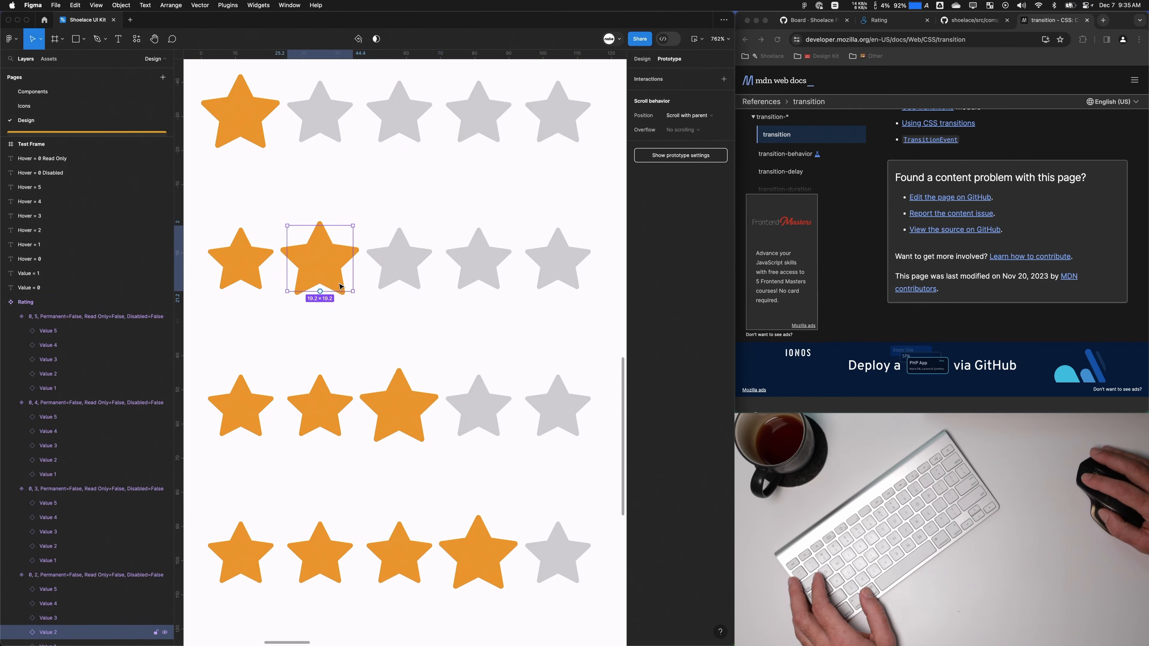
click(325, 122)
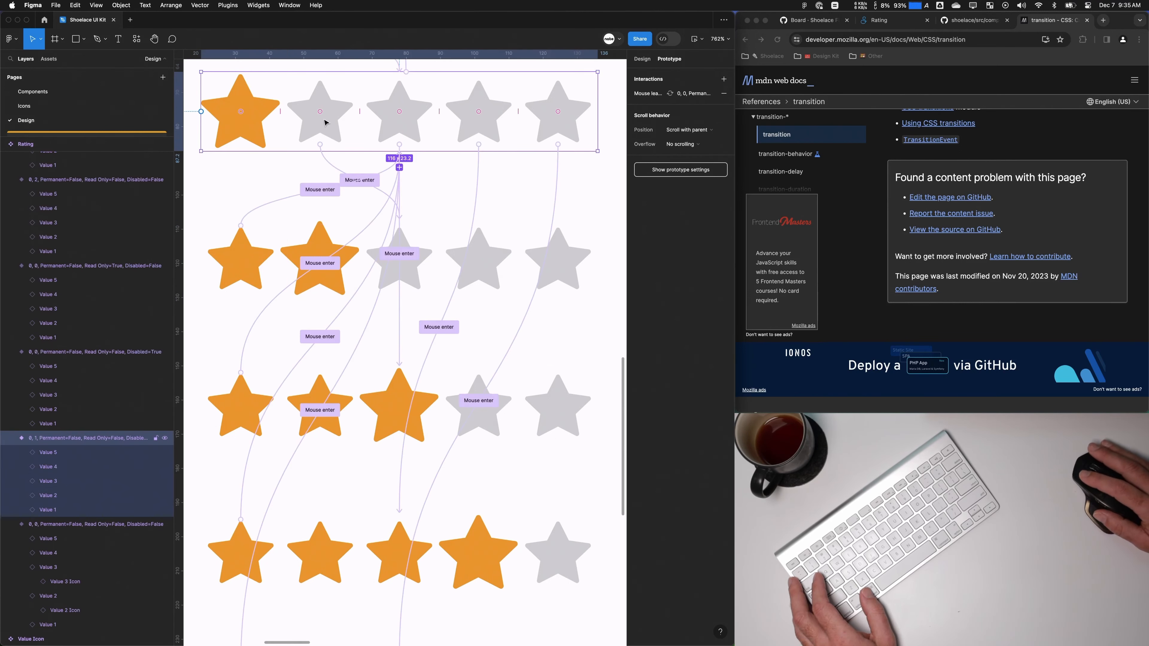
click(364, 180)
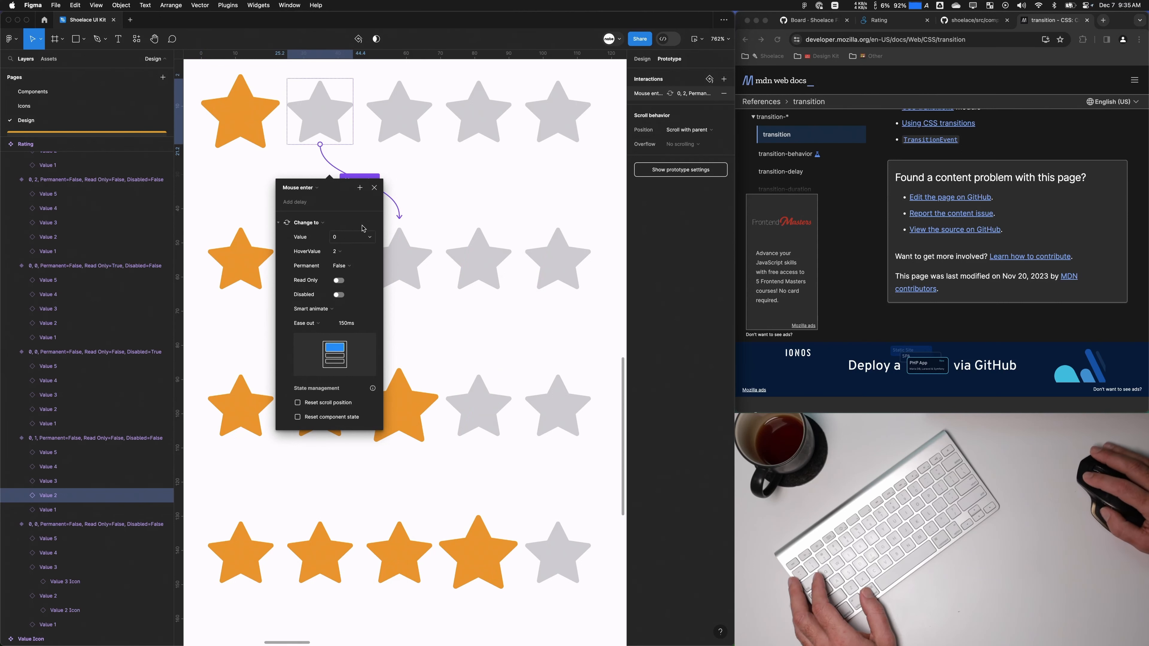
click(378, 190)
click(405, 404)
Step: Examine the prototype connections of the third star in the Hover = 3 and Hover = 4 variants
scroll(406, 402, down, 5)
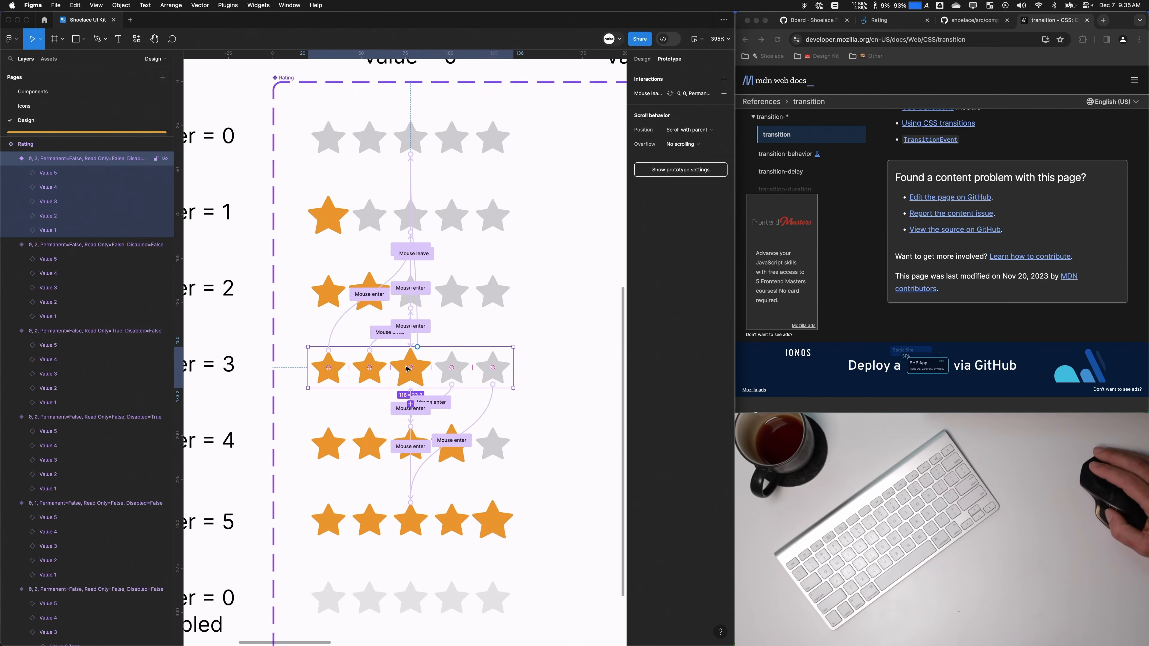
click(456, 299)
double_click(420, 363)
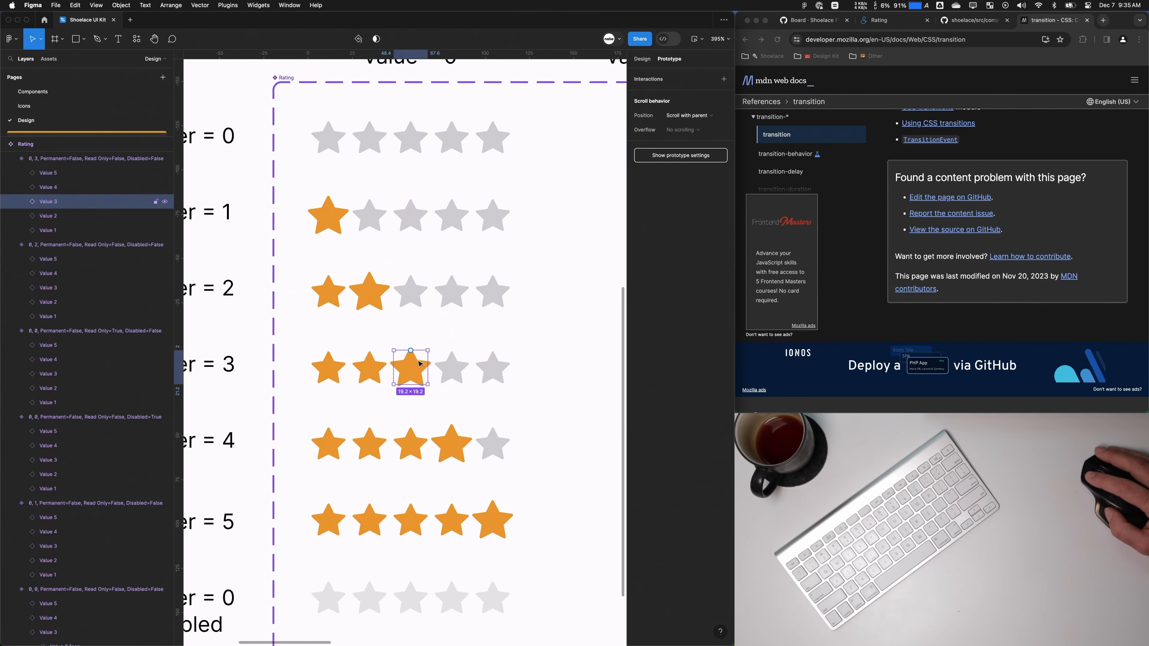
click(423, 293)
click(423, 382)
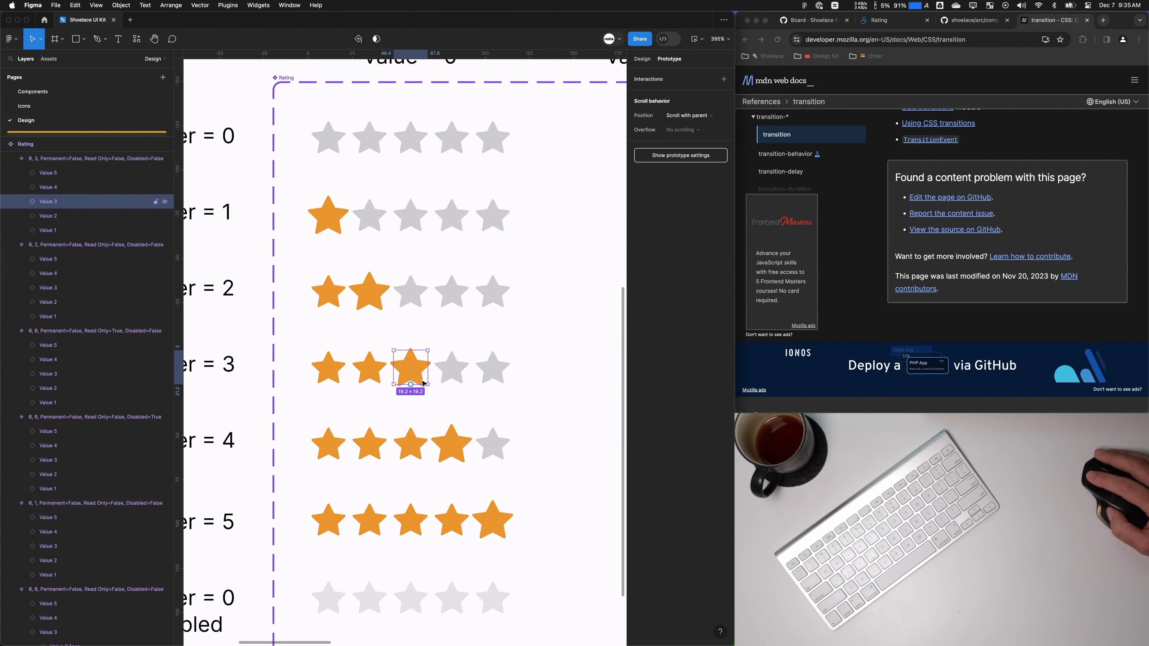
click(423, 448)
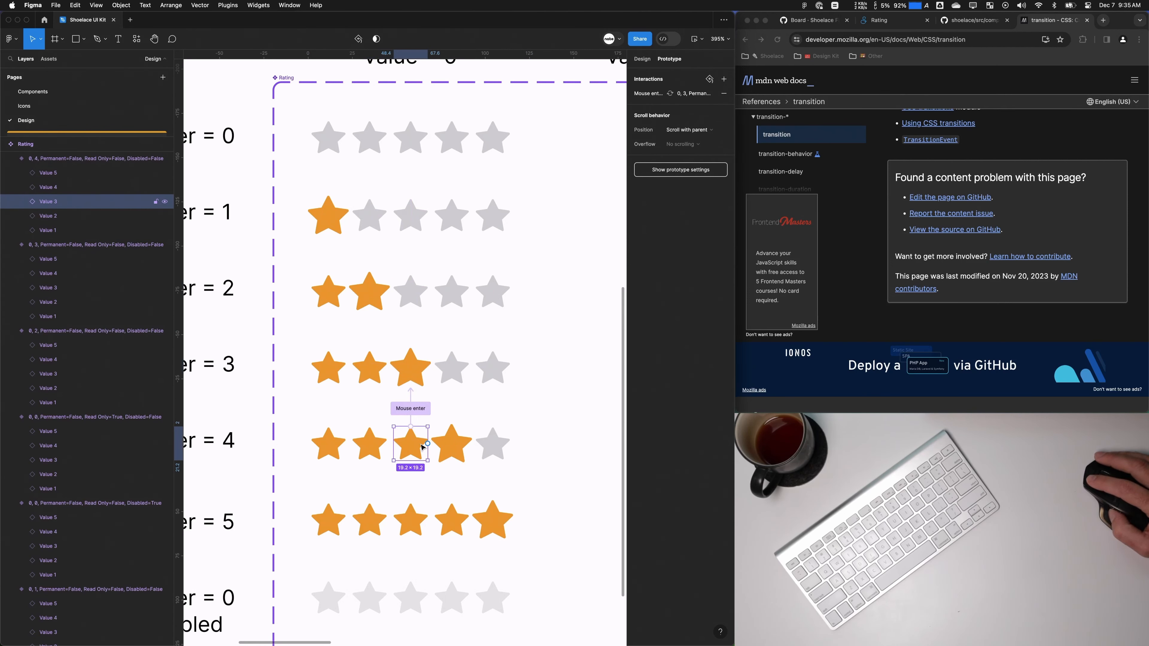
click(419, 373)
Step: Compare the design properties and position of the third star in the Hover = 2 and Hover = 3 variants
click(641, 59)
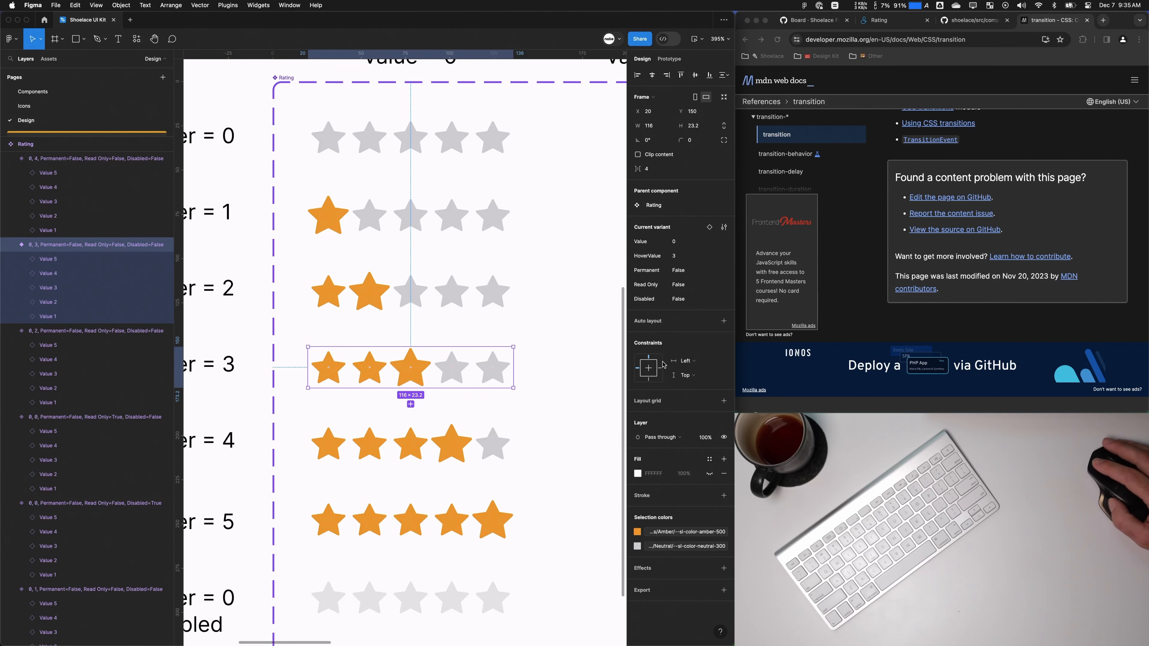
click(76, 333)
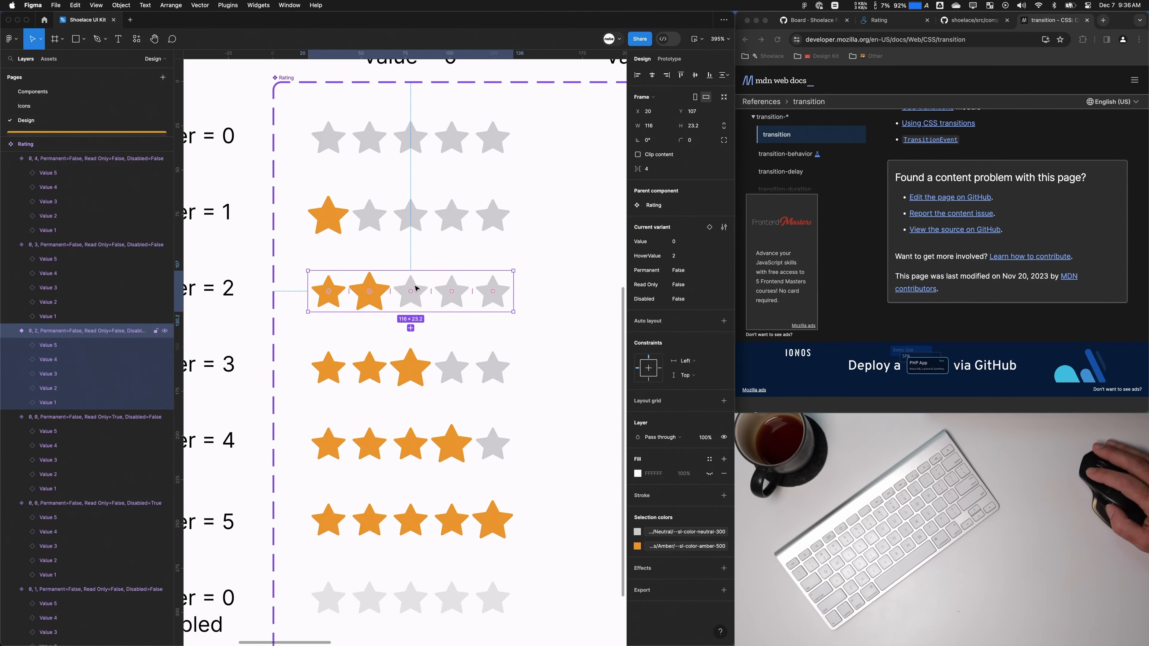
click(417, 360)
double_click(414, 358)
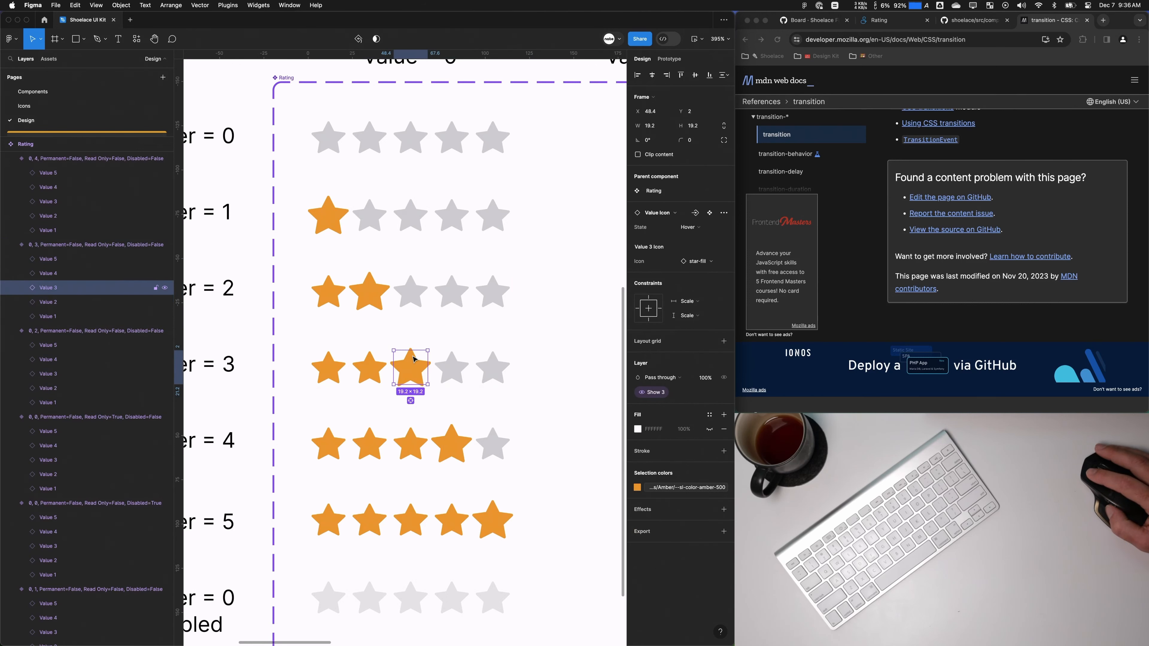
double_click(412, 282)
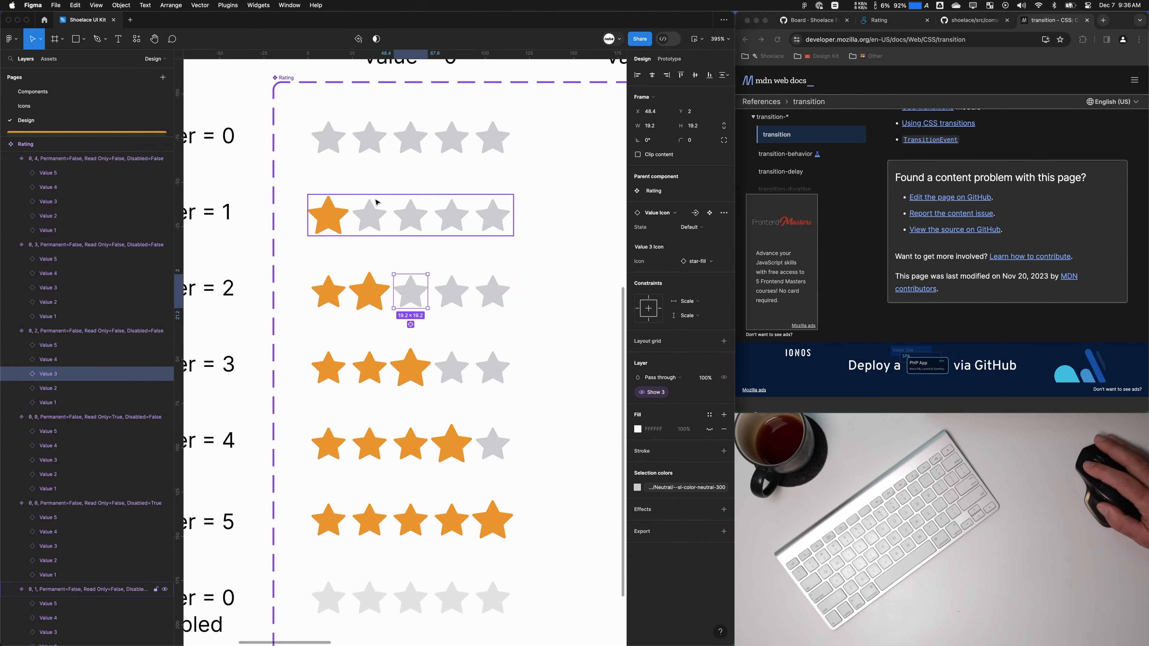
double_click(414, 358)
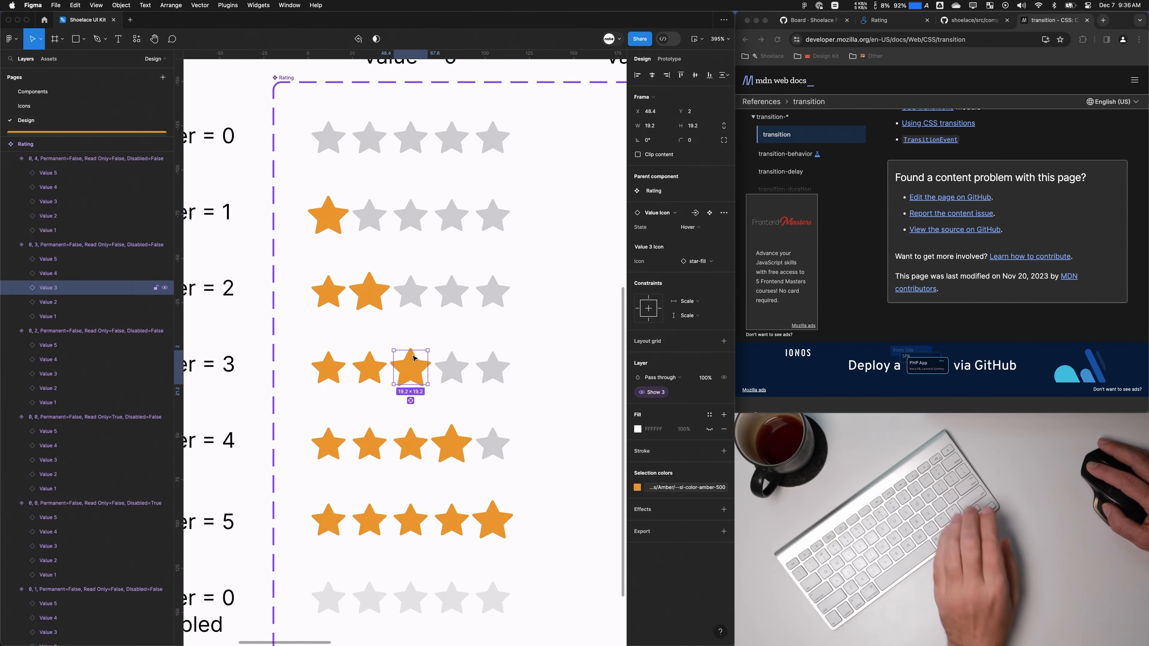
Step: Nudge the third star of the Hover = 3 variant to X 50.4 and preview the effect in the prototype
key(Right)
key(Right)
click(694, 39)
click(588, 129)
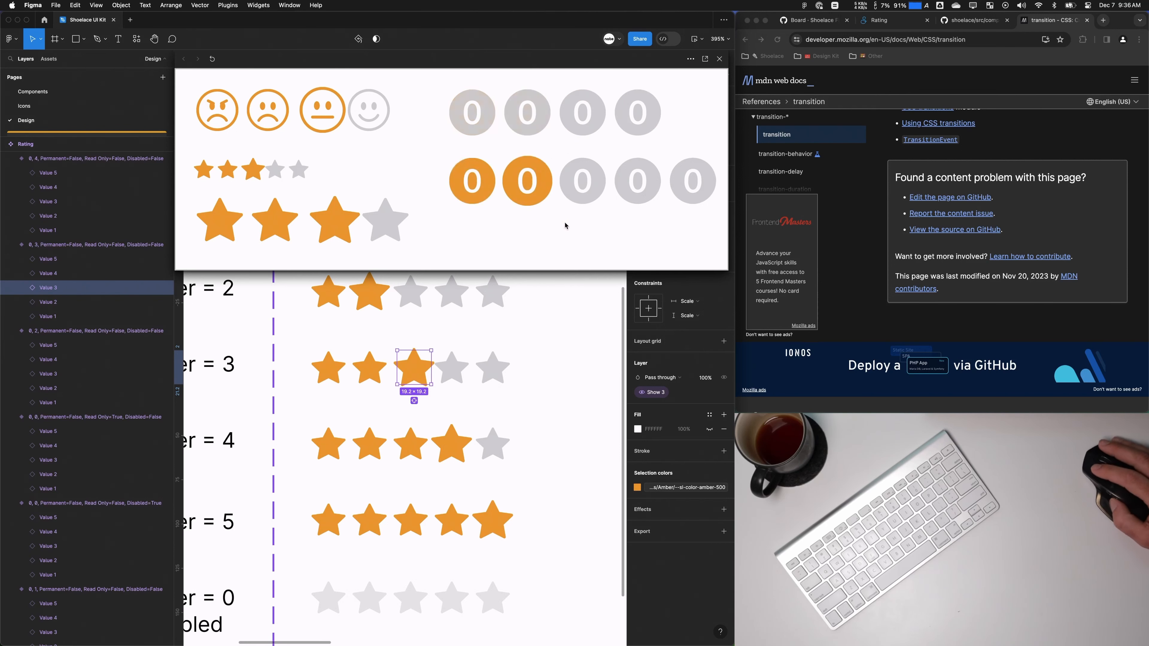
key(Escape)
Step: Reposition the third star of the Hover = 3 variant to X 49, Y 2
scroll(430, 439, up, 3)
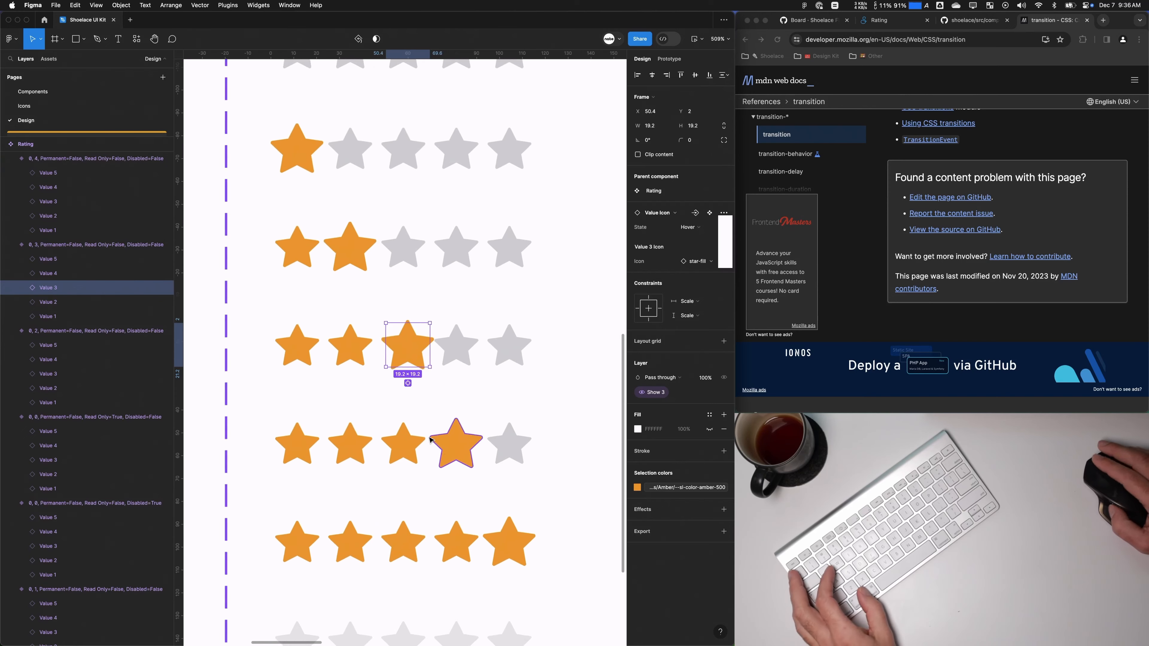
scroll(430, 440, up, 4)
drag(405, 215, 449, 373)
drag(450, 435, 441, 434)
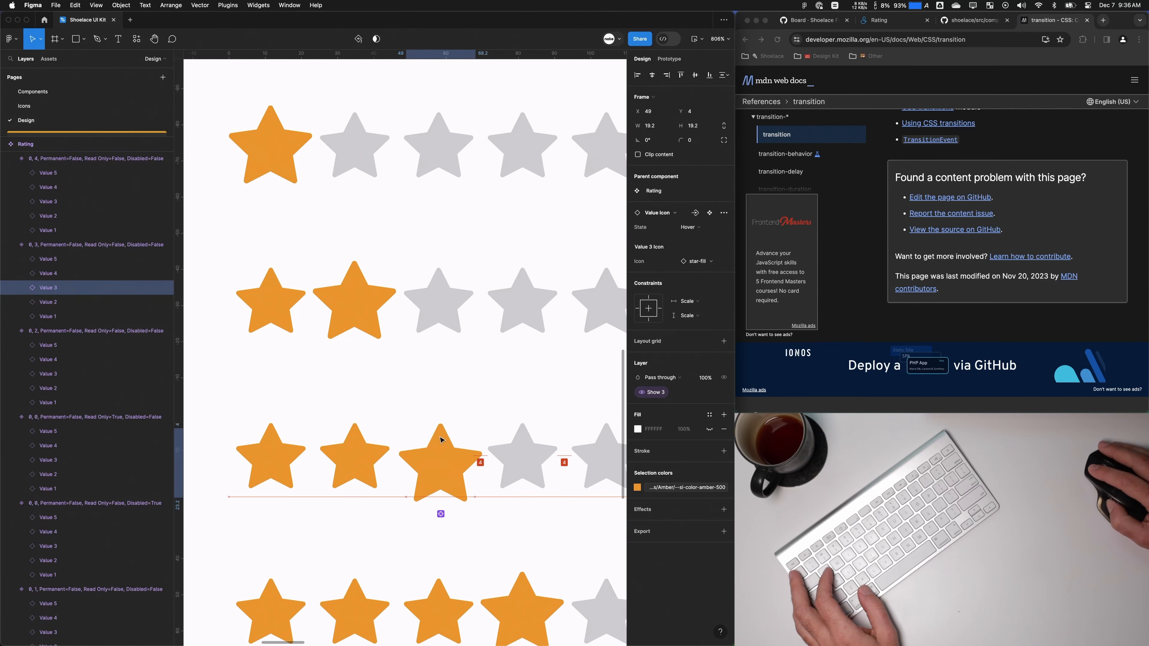
Step: Preview the prototype again, restart it, test the third-star hover on the rating instances, and close the preview
click(694, 39)
click(554, 251)
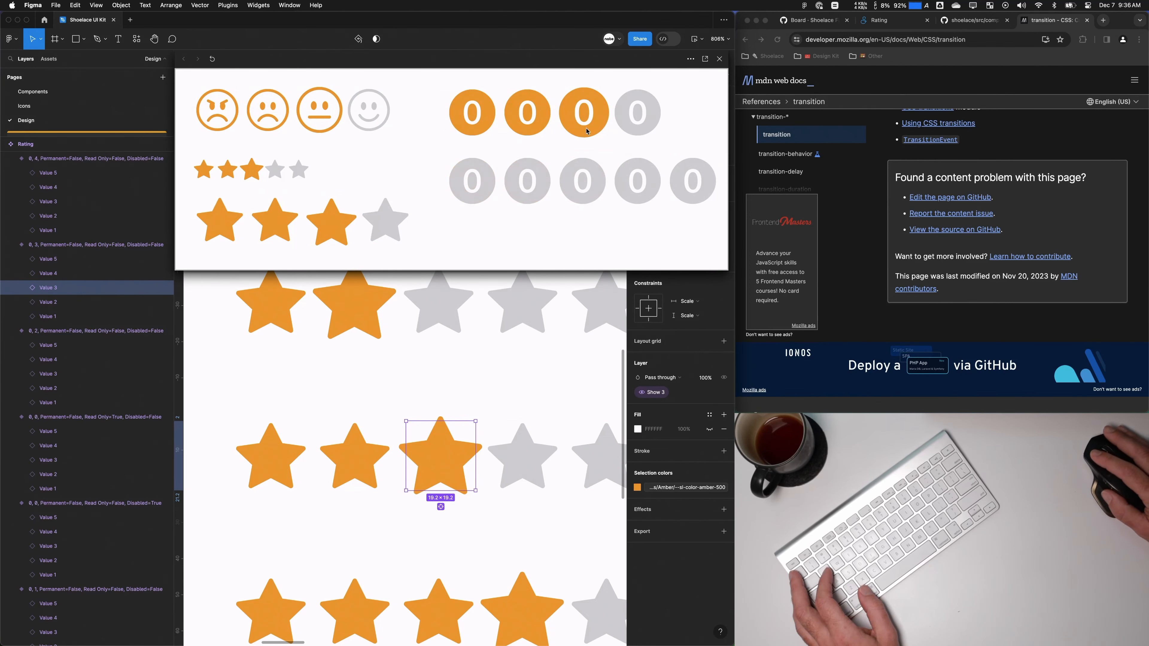
click(212, 59)
click(326, 120)
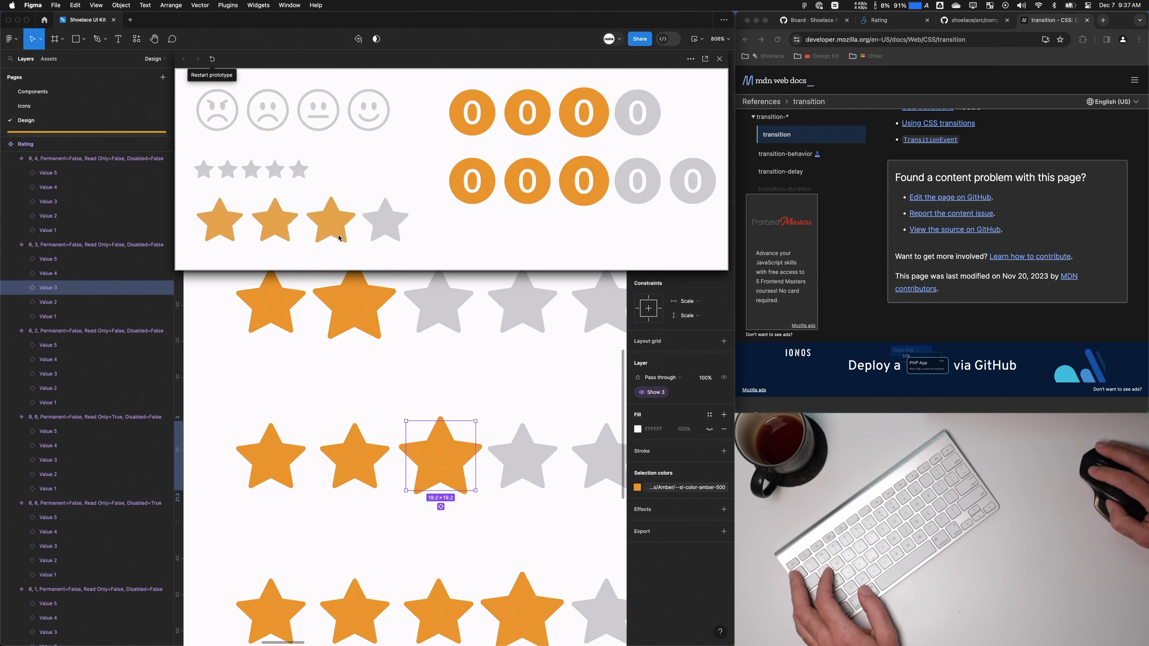
scroll(442, 444, down, 2)
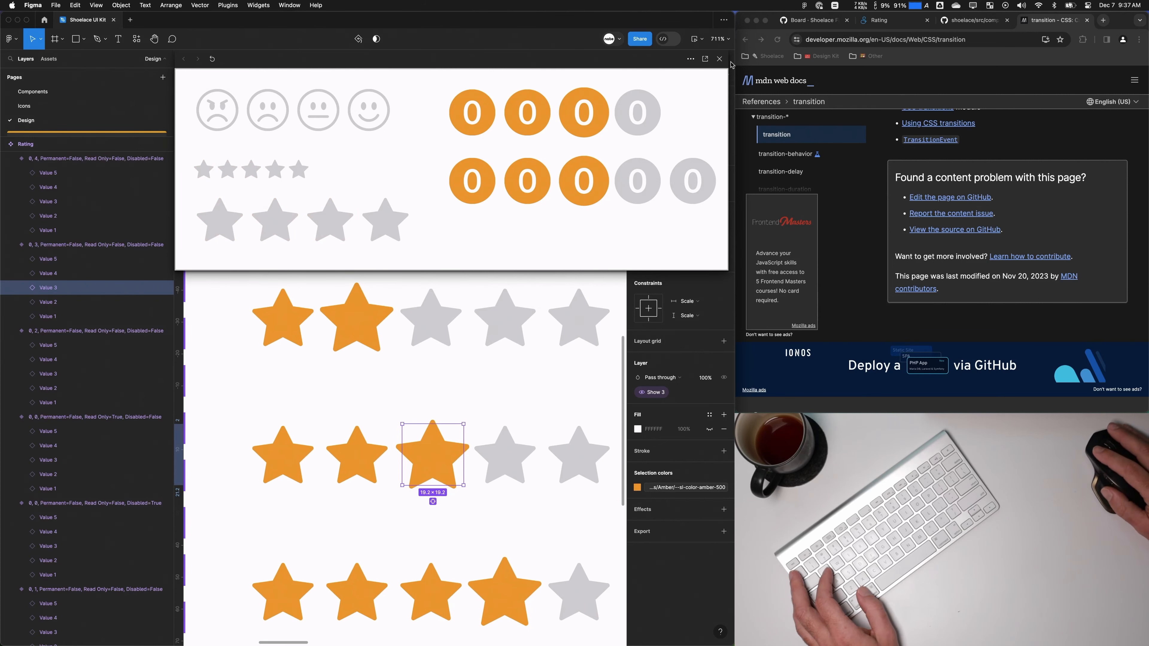
click(719, 58)
Step: Place ruler guides through the centre of the third star column and the centre of the Hover = 3 row
scroll(237, 264, up, 3)
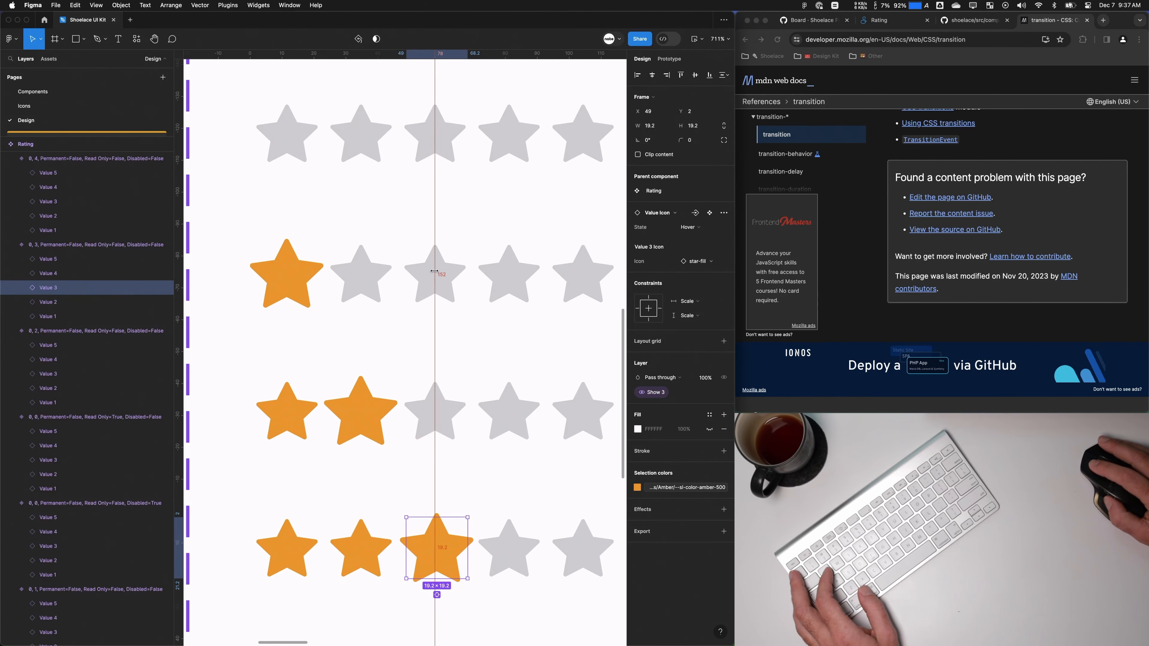
scroll(460, 484, down, 3)
key(Tab)
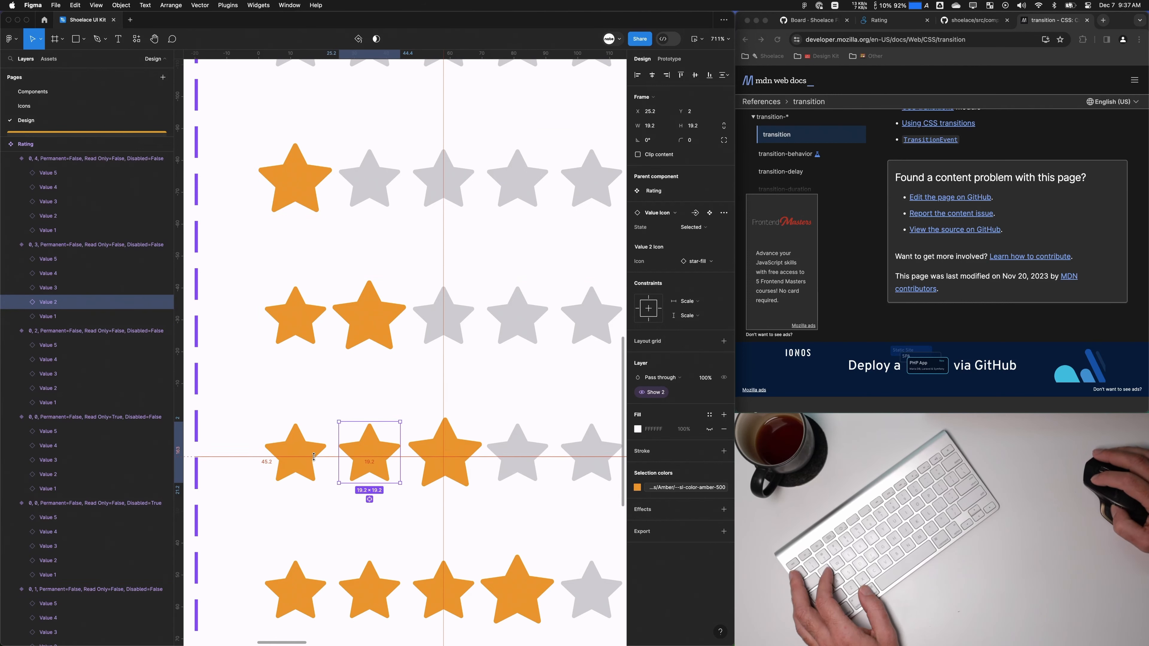
key(shift+Return)
Step: Align the third star of the Hover = 3 variant with the ruler guides, at X 48 and Y 2
scroll(441, 452, up, 5)
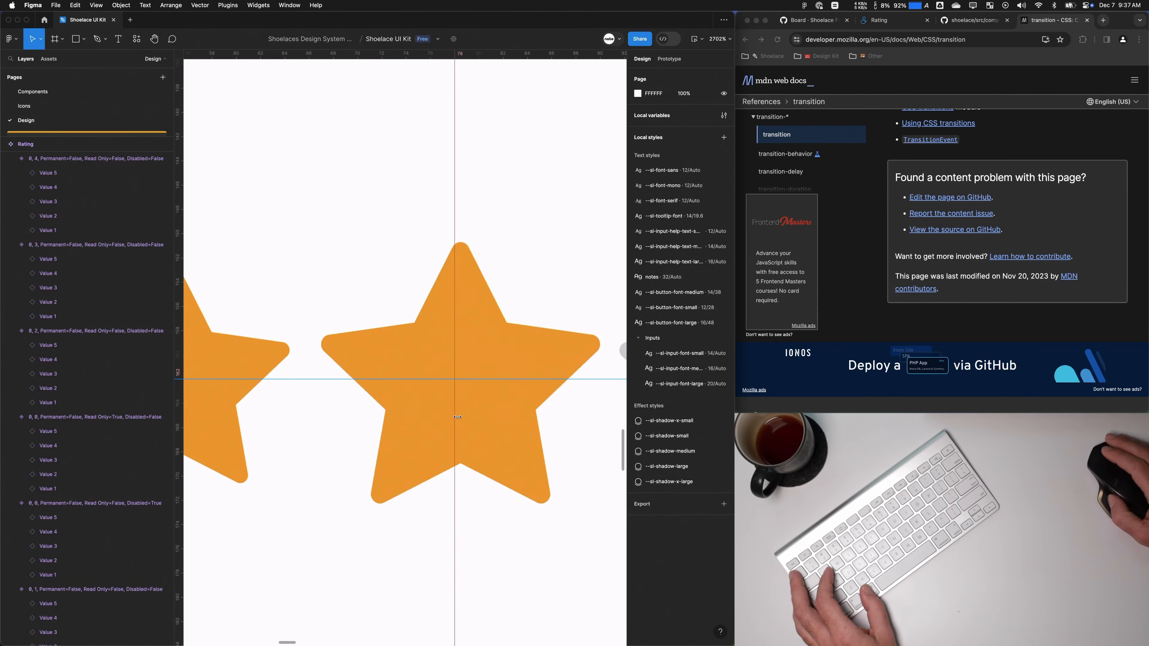
click(470, 309)
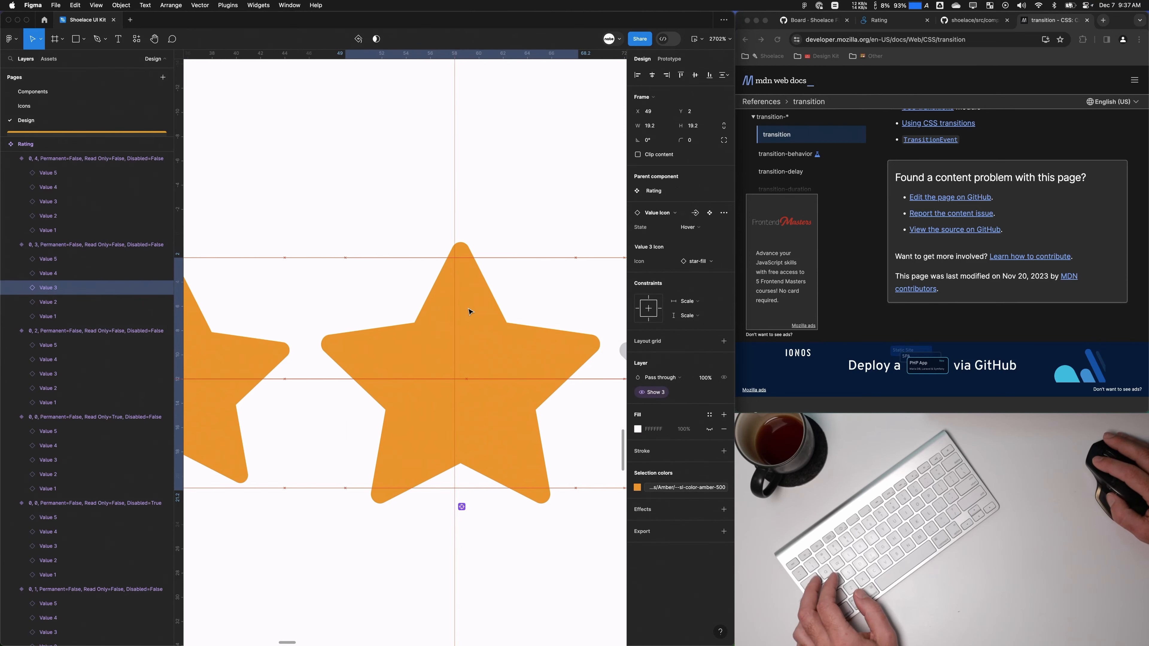
scroll(466, 314, down, 5)
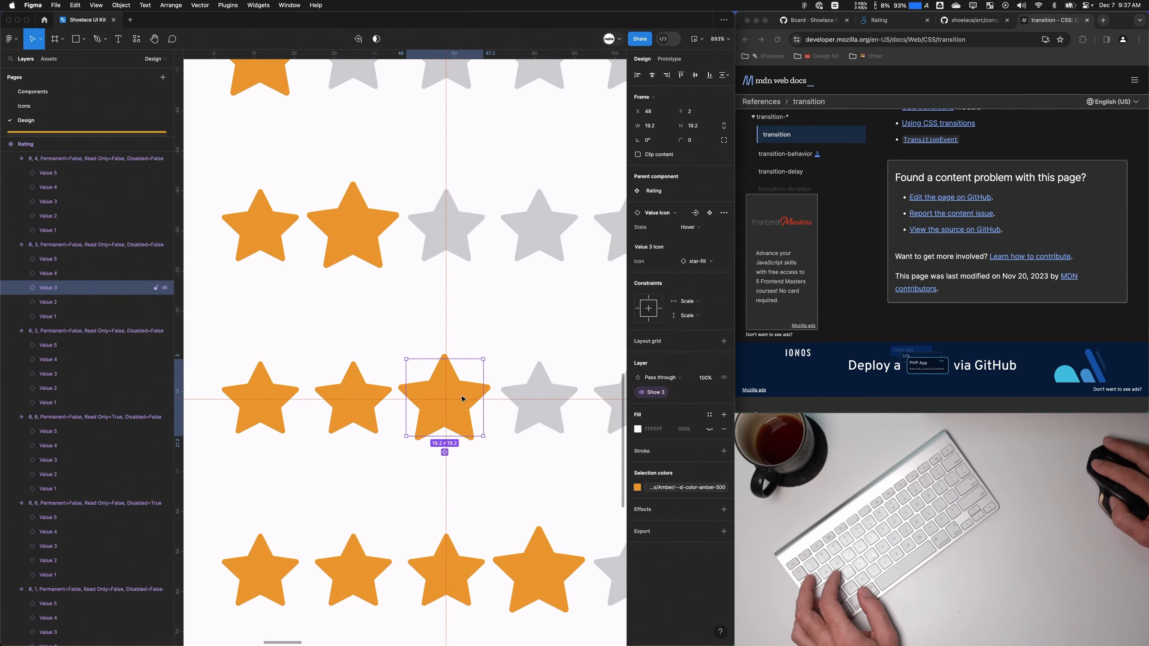
Step: Disable snapping to the pixel grid and try to shift the third star of the Hover = 3 variant onto the guide
click(11, 39)
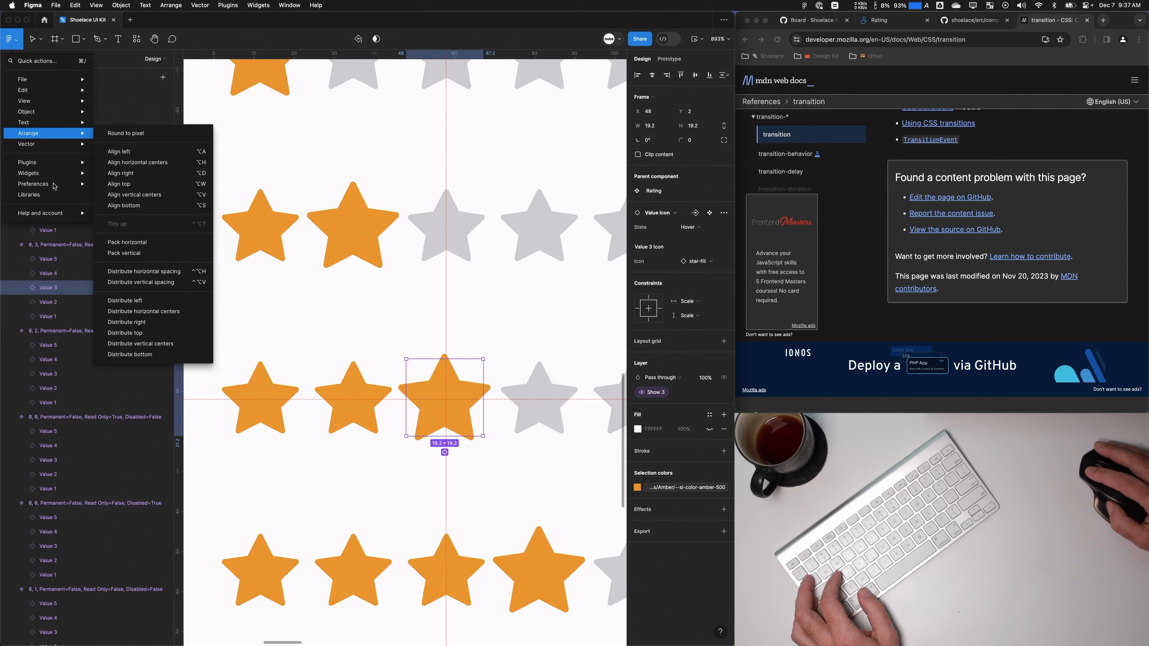
mouse_move(68, 184)
click(131, 205)
scroll(446, 392, up, 3)
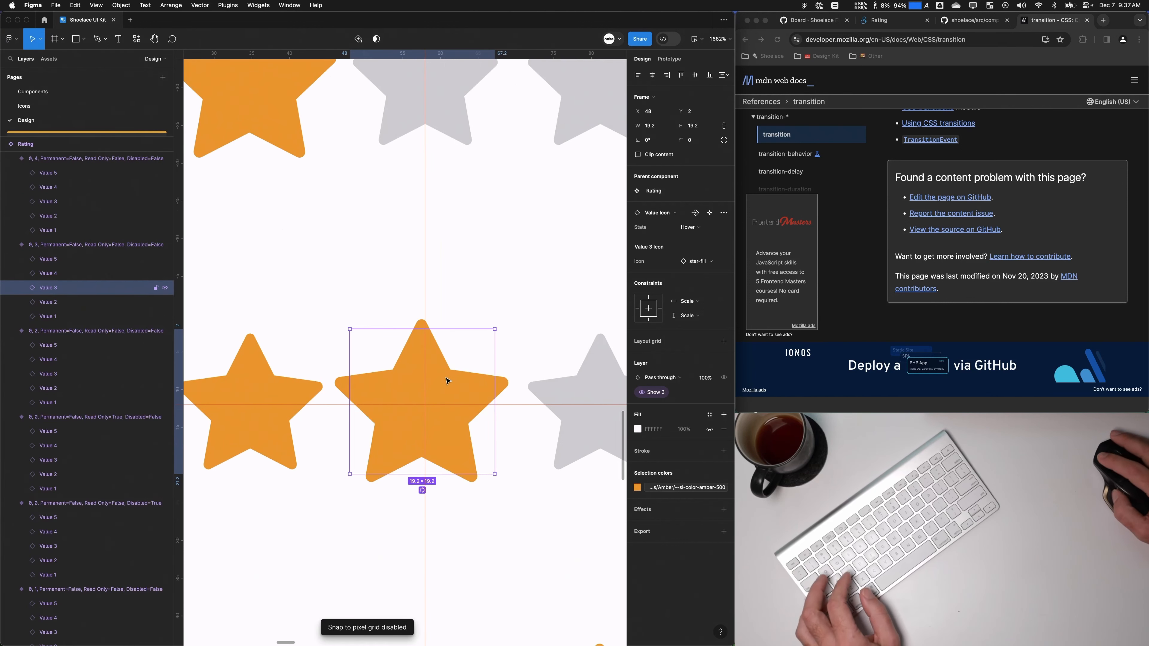
mouse_move(446, 380)
mouse_down()
mouse_move(461, 377)
mouse_move(449, 380)
mouse_up()
Step: Turn geometry snapping off, try to move the third star of Hover = 3 onto the vertical guide, and turn the snapping back on
click(55, 5)
click(11, 39)
click(11, 39)
mouse_move(44, 184)
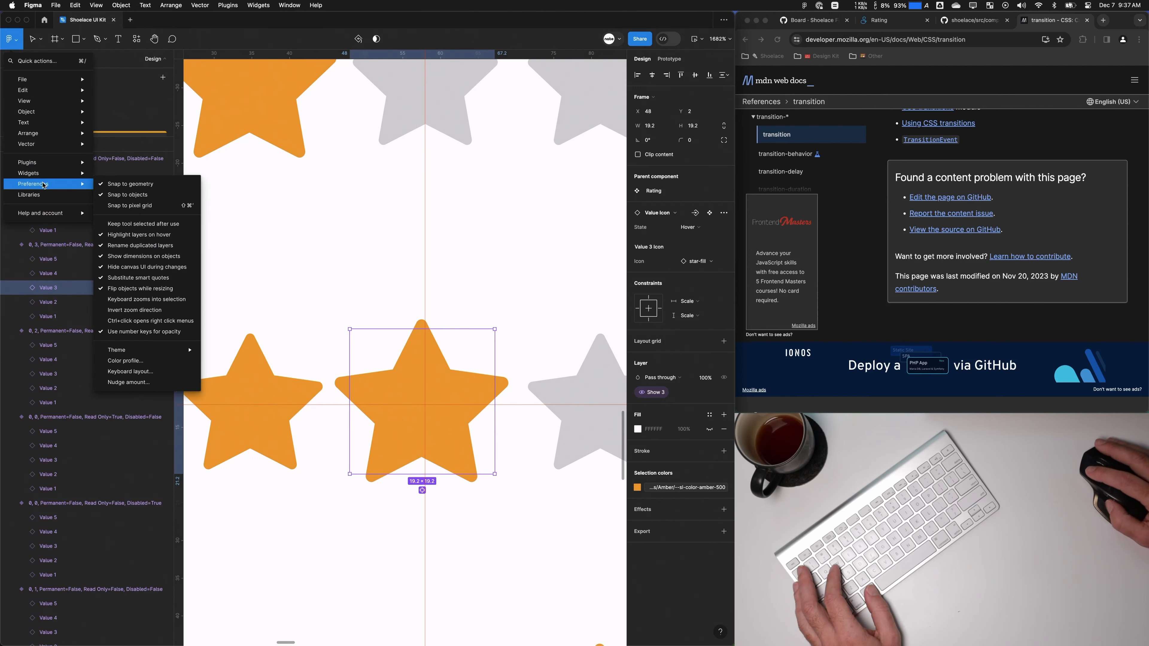
click(129, 184)
drag(456, 390, 475, 390)
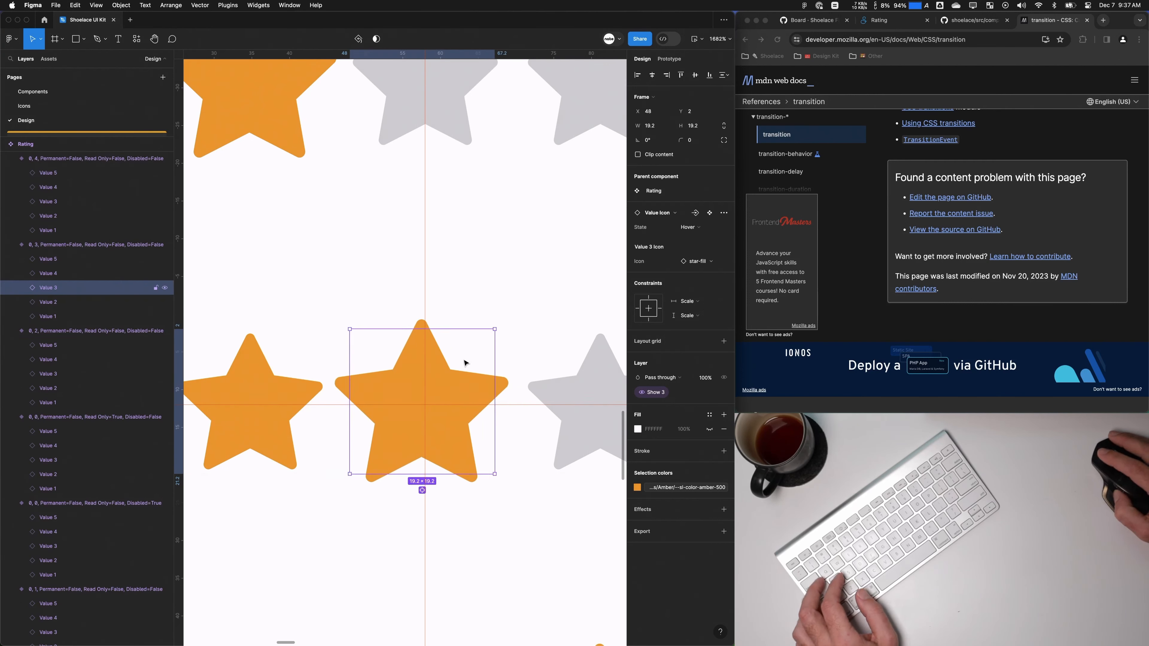
click(4, 37)
mouse_move(44, 184)
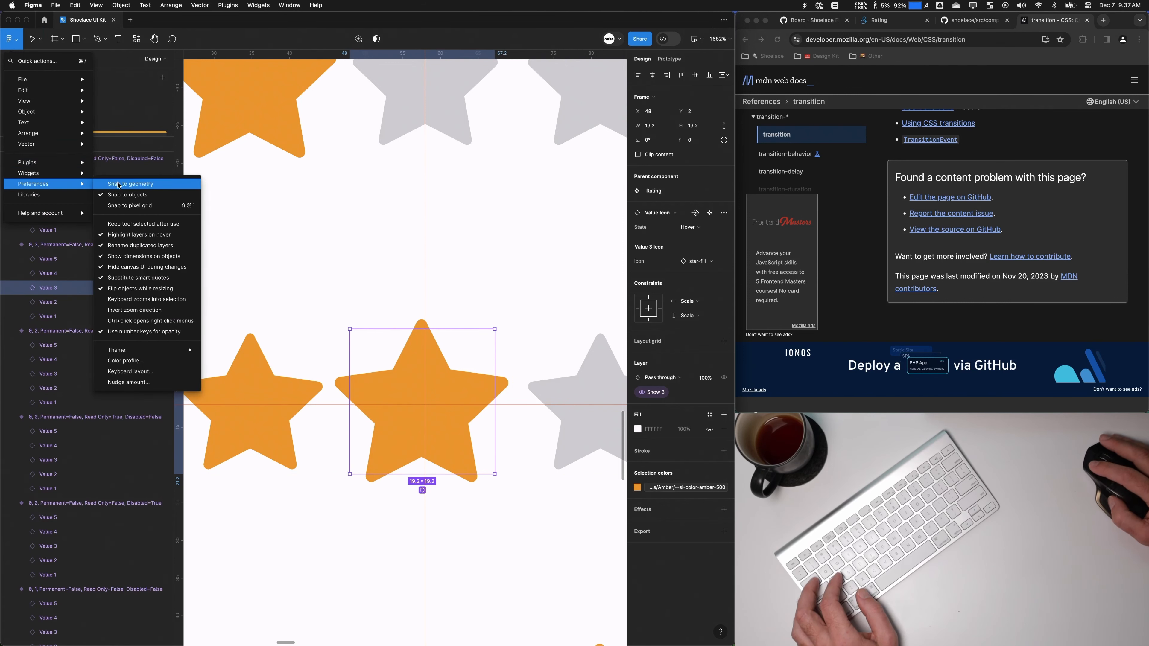
click(128, 183)
Step: Turn off snapping to objects and try to reposition the third star of Hover = 3 against the vertical guide
click(17, 42)
click(123, 195)
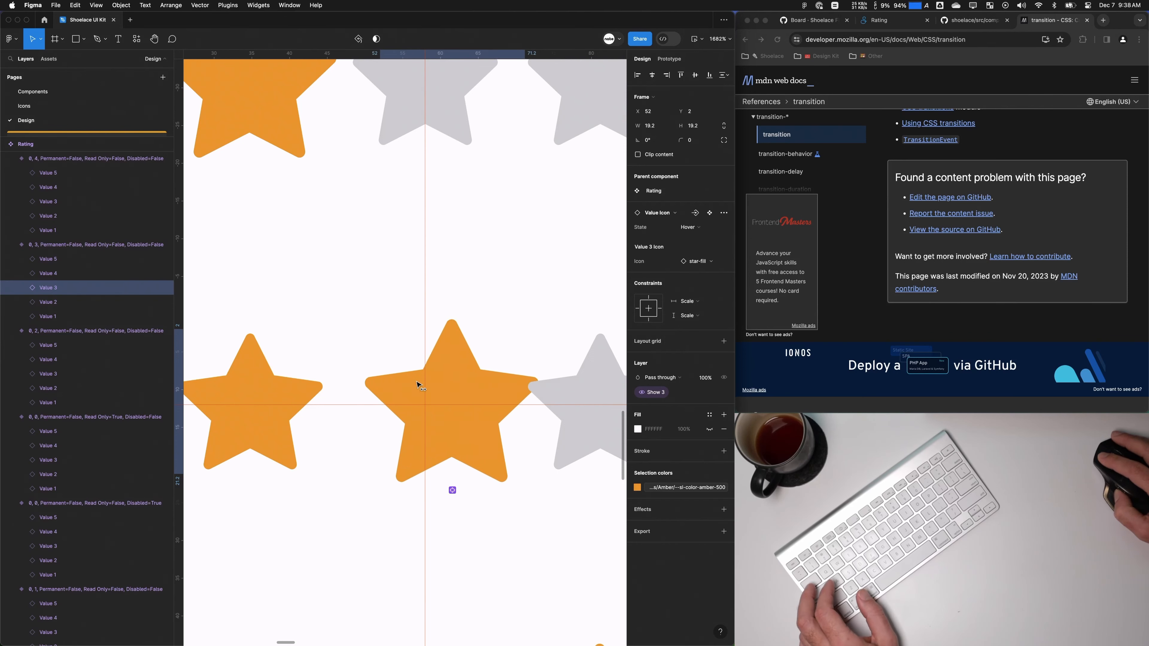
scroll(430, 390, up, 2)
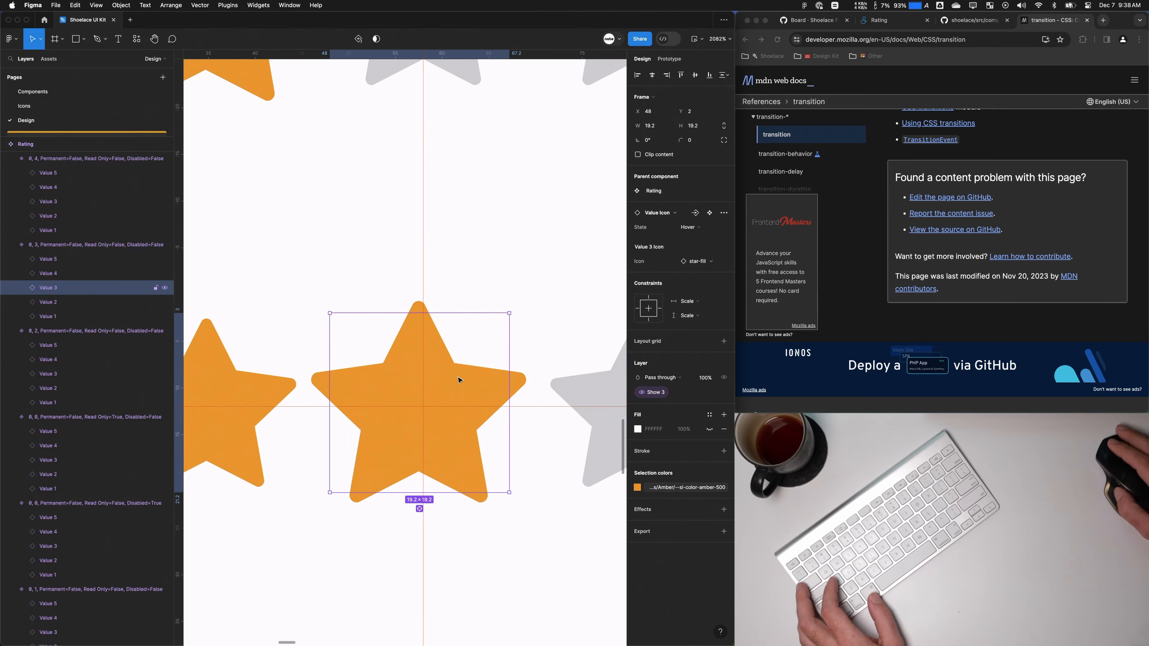
Step: Check the third star's position in Hover = 2 and set the Hover = 3 star to the same X of 48.4
scroll(482, 277, up, 5)
click(473, 128)
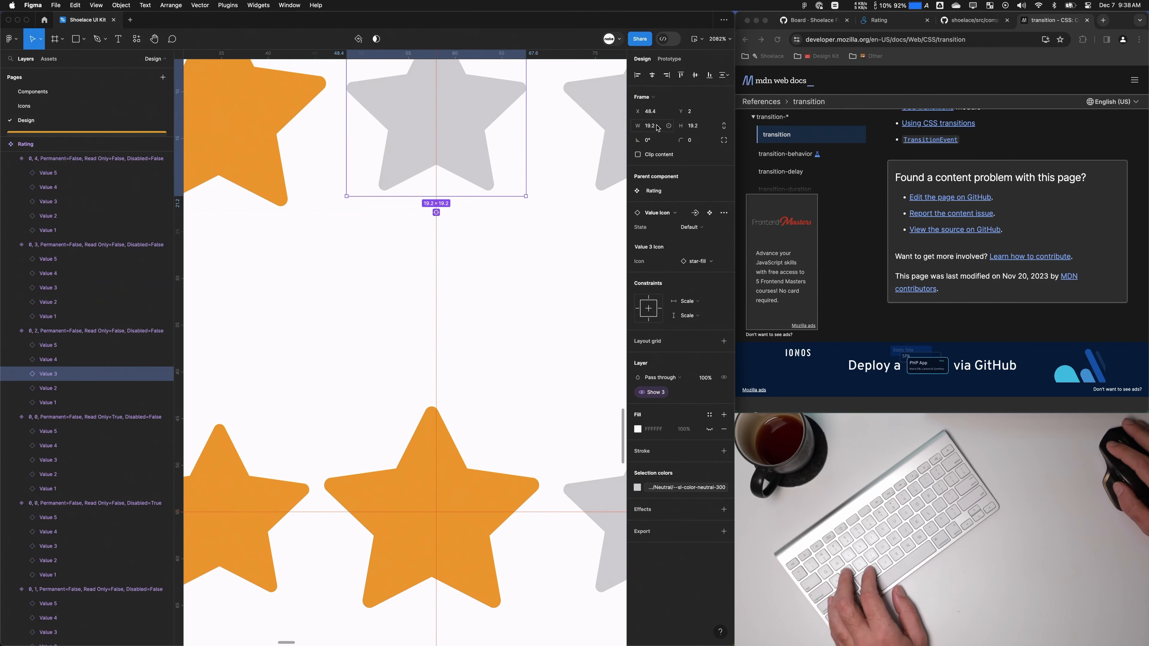
click(474, 494)
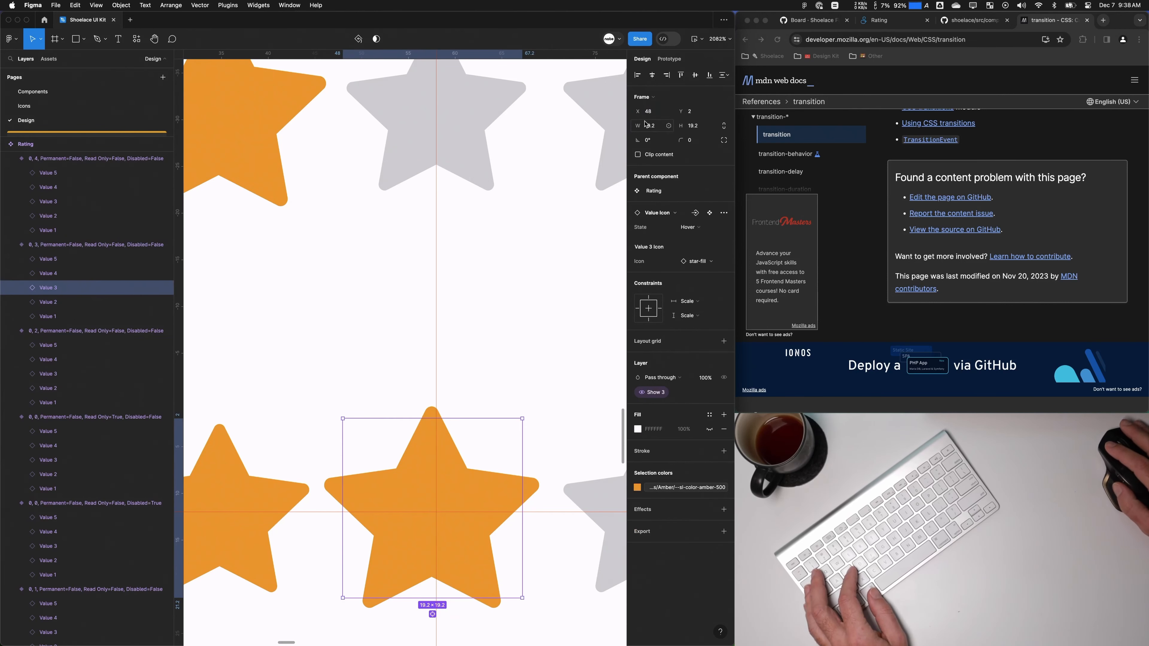
key(Escape)
Step: Preview the prototype, test the third-star hover on the rating instances, and close the preview
scroll(432, 308, down, 8)
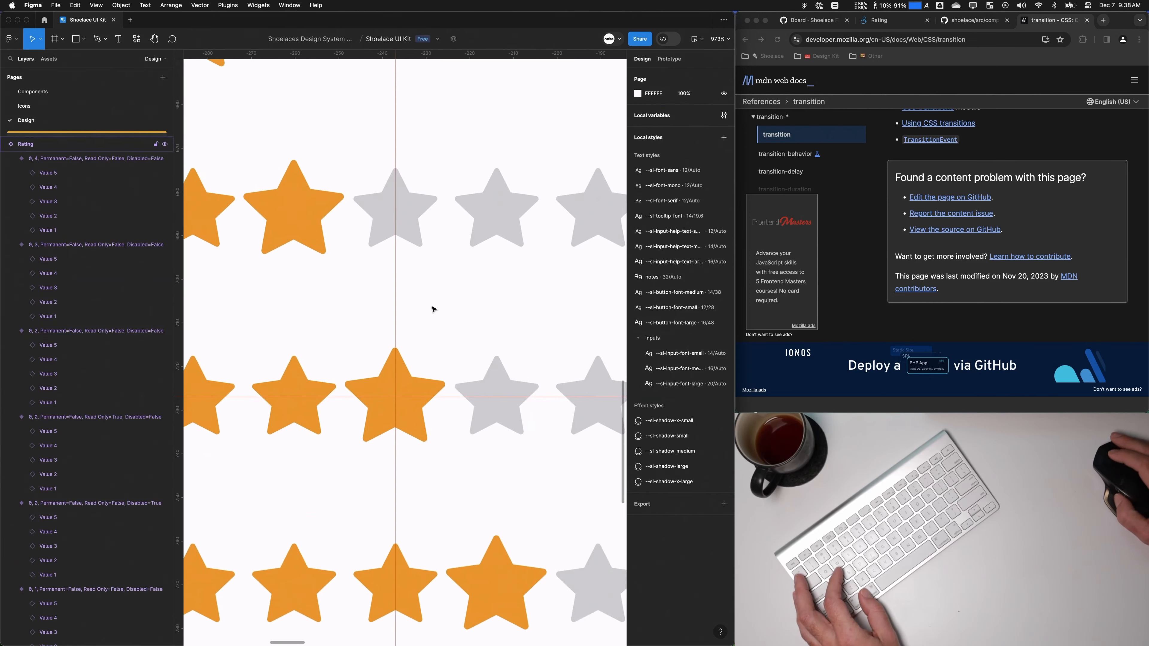
key(shift+space)
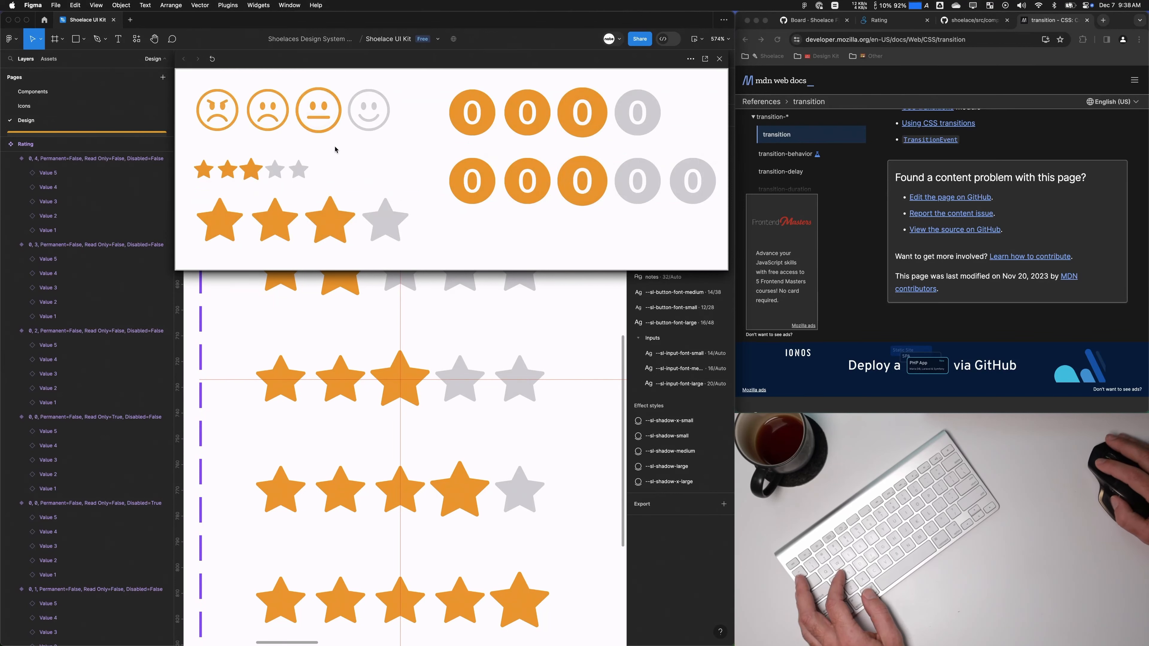
key(shift+space)
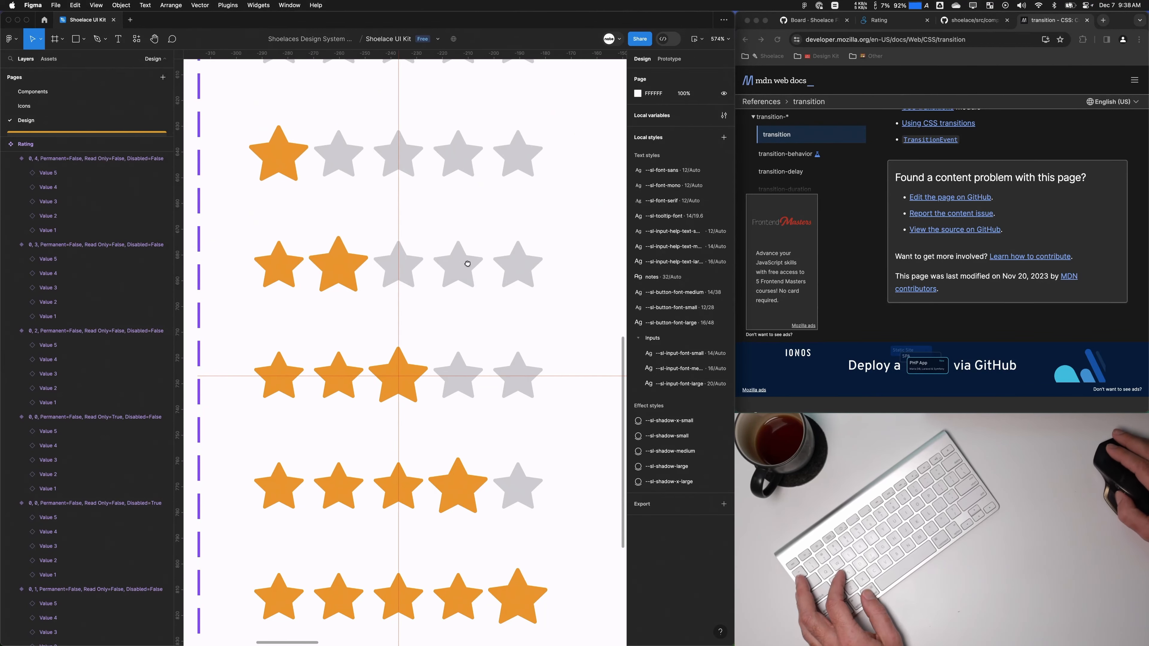
Step: Expand the Value 3, Value 4 and Value 5 layers of the Hover = 2 variant down to their nested icons
scroll(398, 230, down, 1)
click(407, 230)
double_click(472, 230)
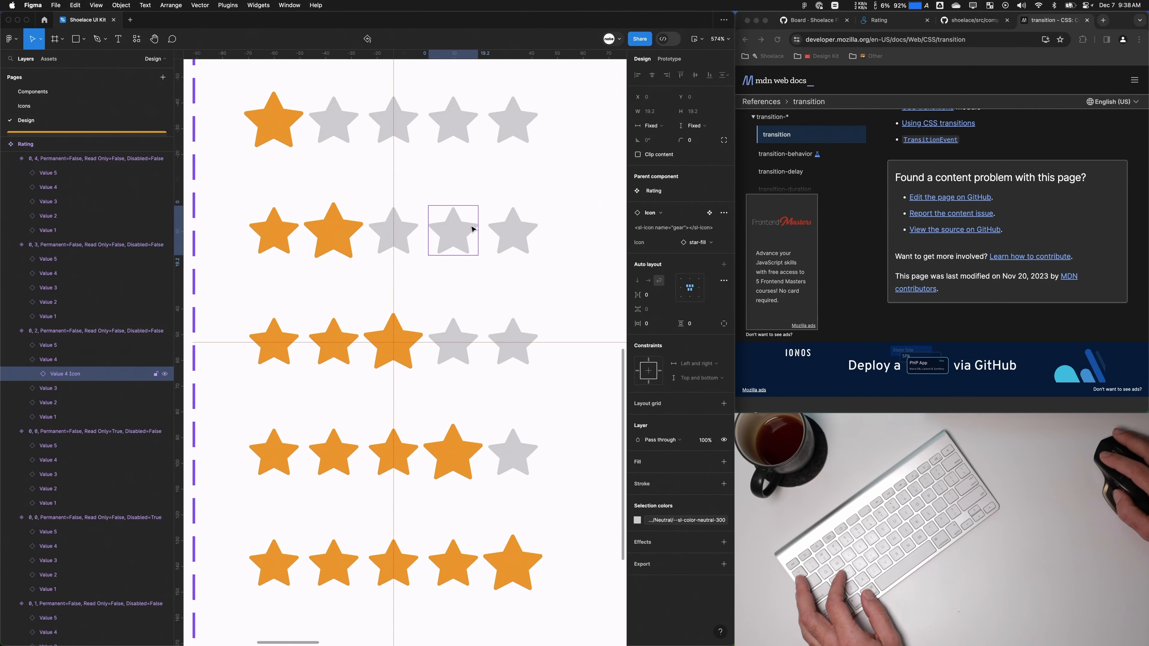
click(22, 388)
click(20, 346)
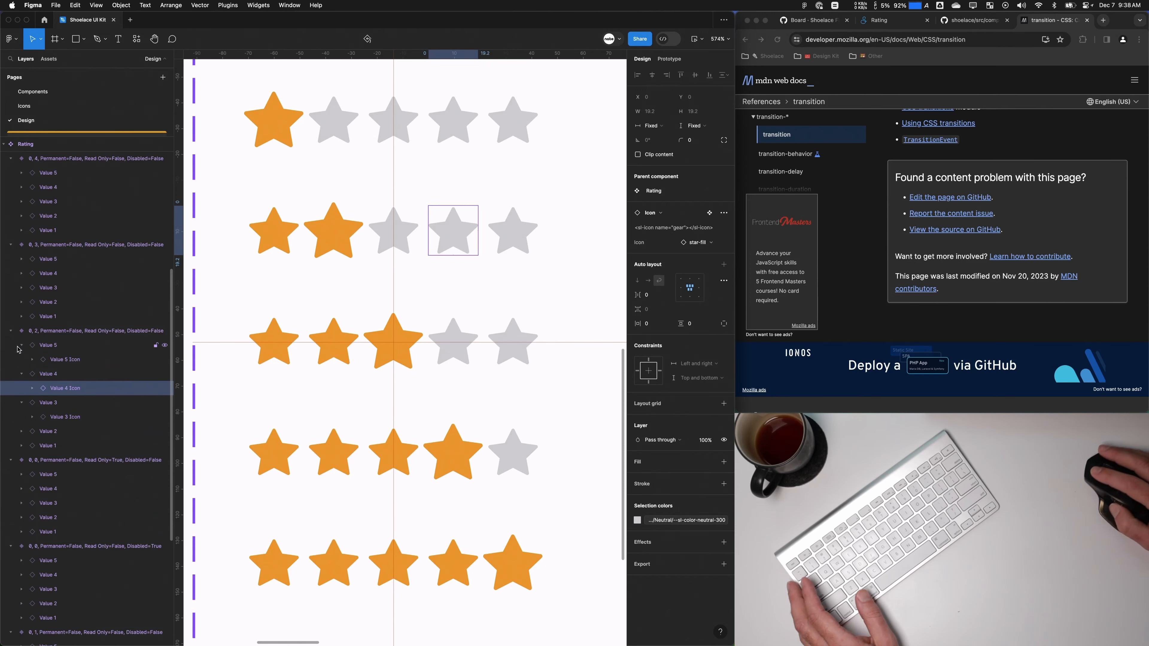
click(34, 361)
click(32, 359)
click(32, 402)
click(34, 446)
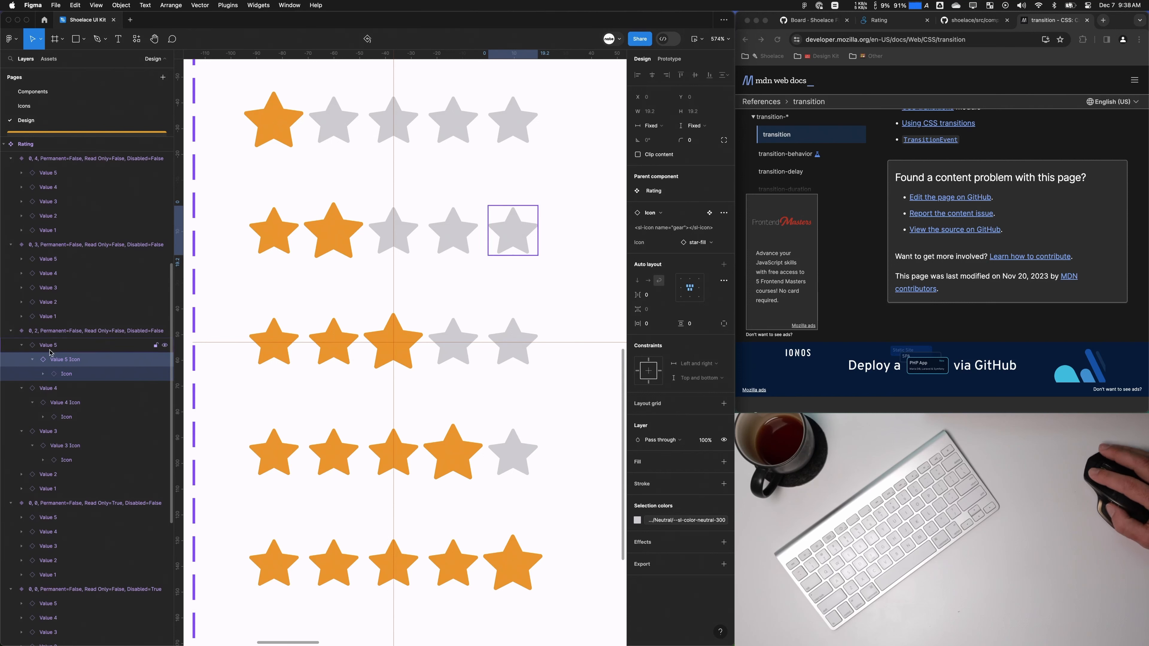
Step: Compare the properties of the nested icon layers inside Value 5, Value 4 and Value 3 of the Hover = 2 variant
click(43, 403)
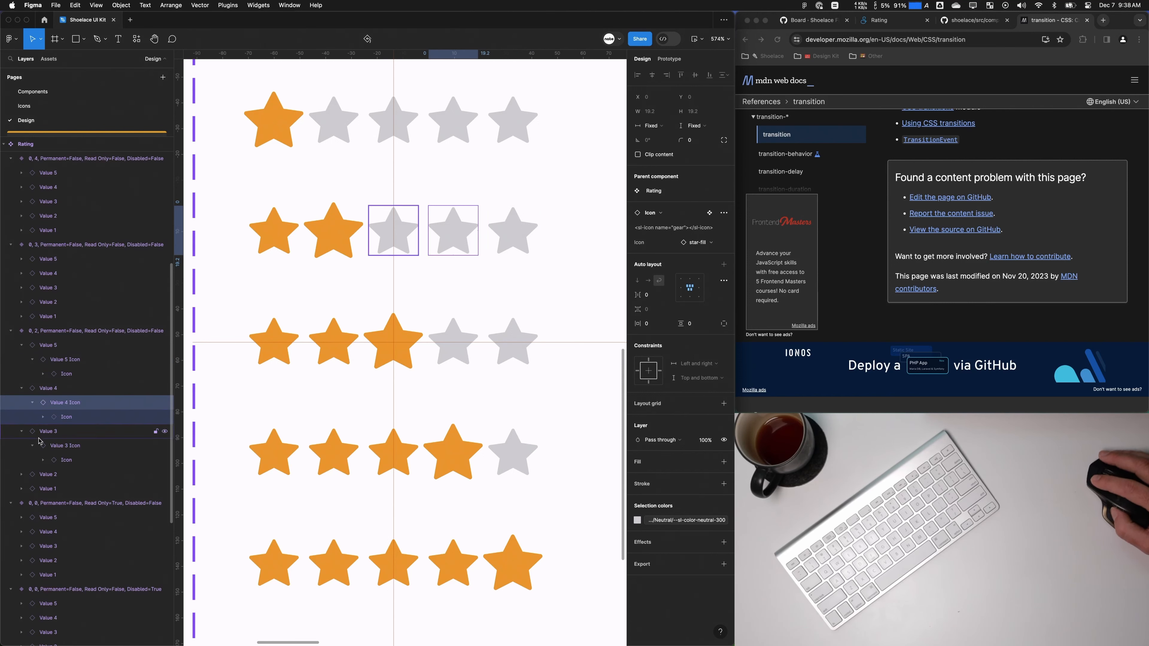
click(46, 446)
click(57, 373)
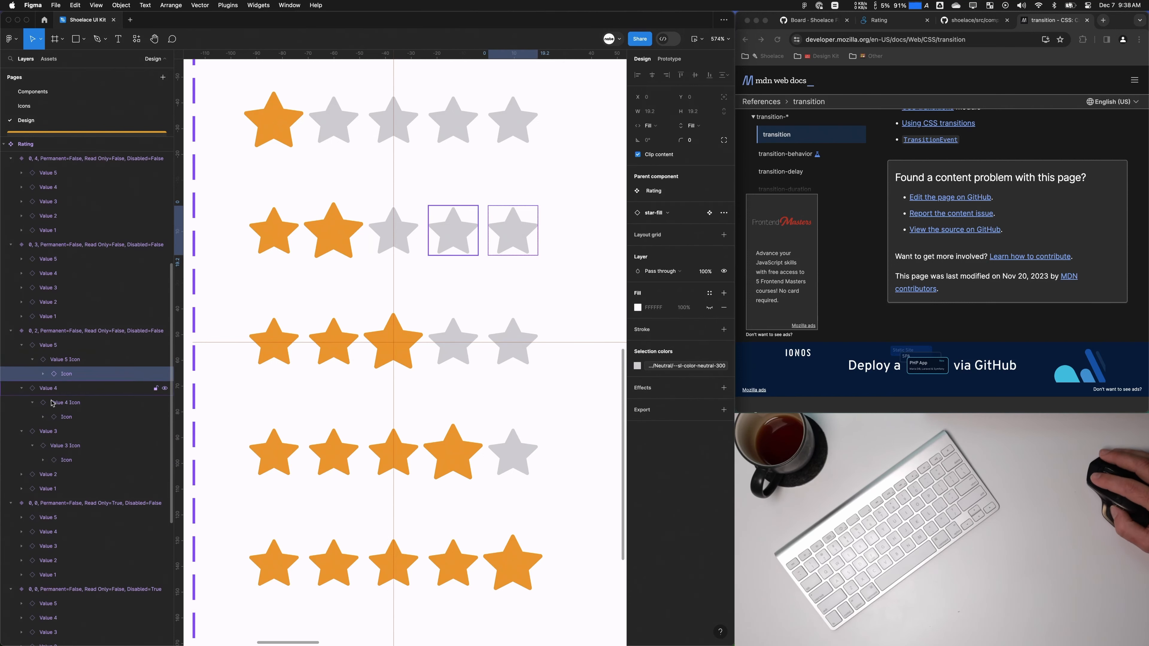
click(56, 417)
click(57, 461)
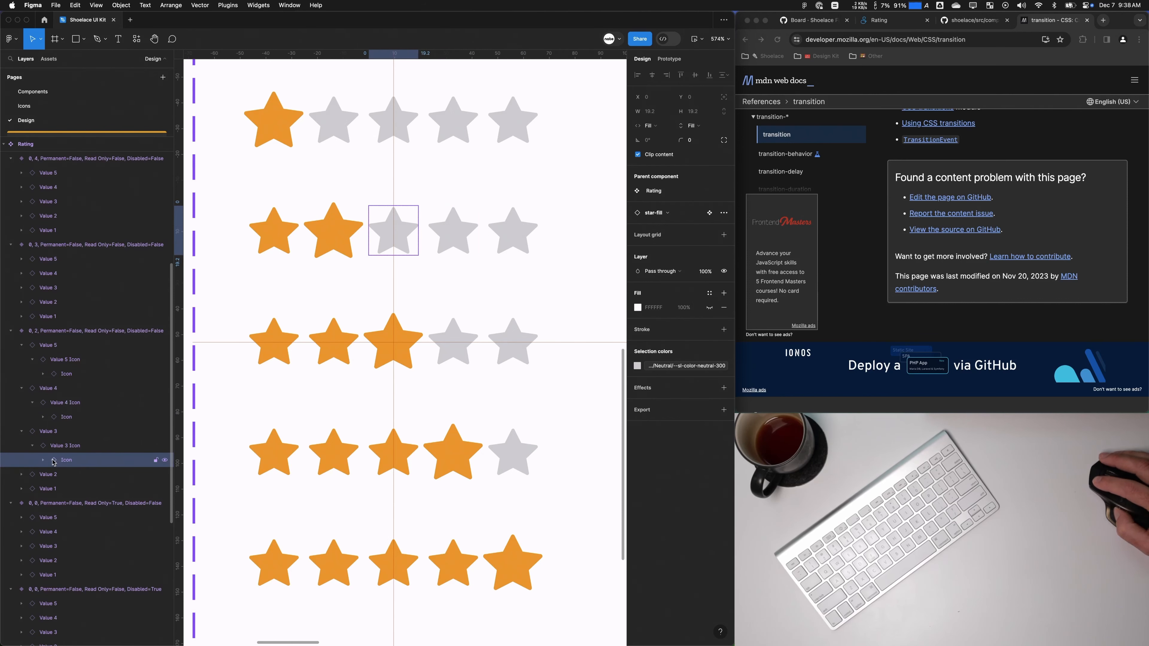
Step: Expand the innermost icons of Value 3, Value 4 and Value 5 and compare the properties of their Vector layers
click(43, 460)
click(68, 475)
click(43, 417)
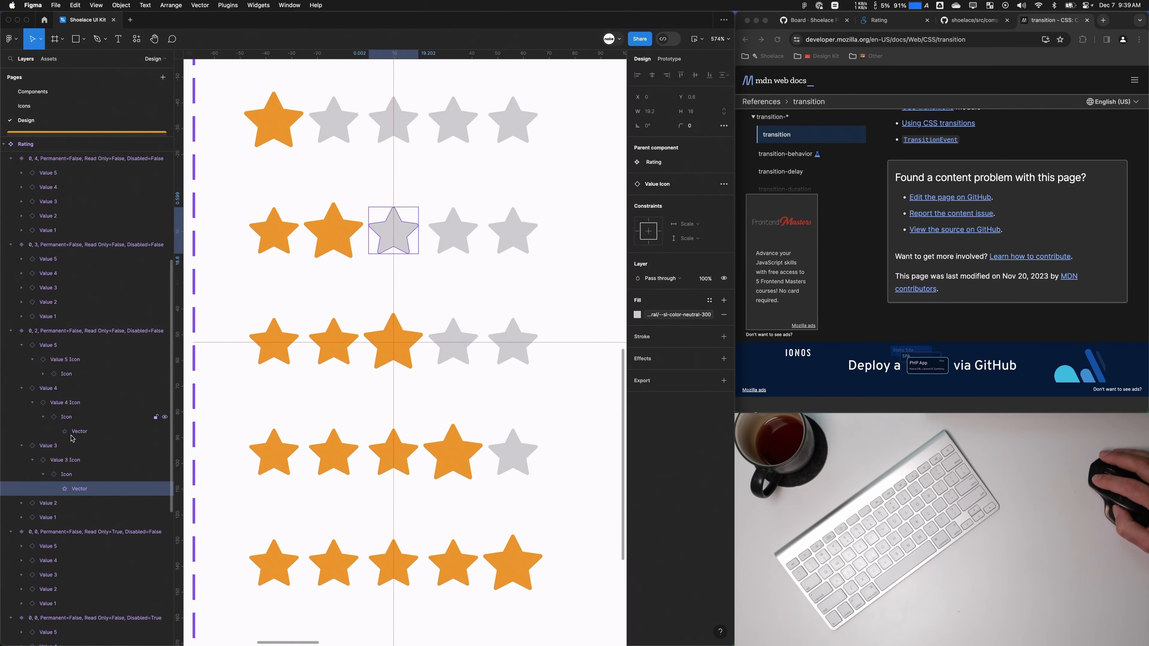
click(72, 431)
click(43, 374)
click(74, 388)
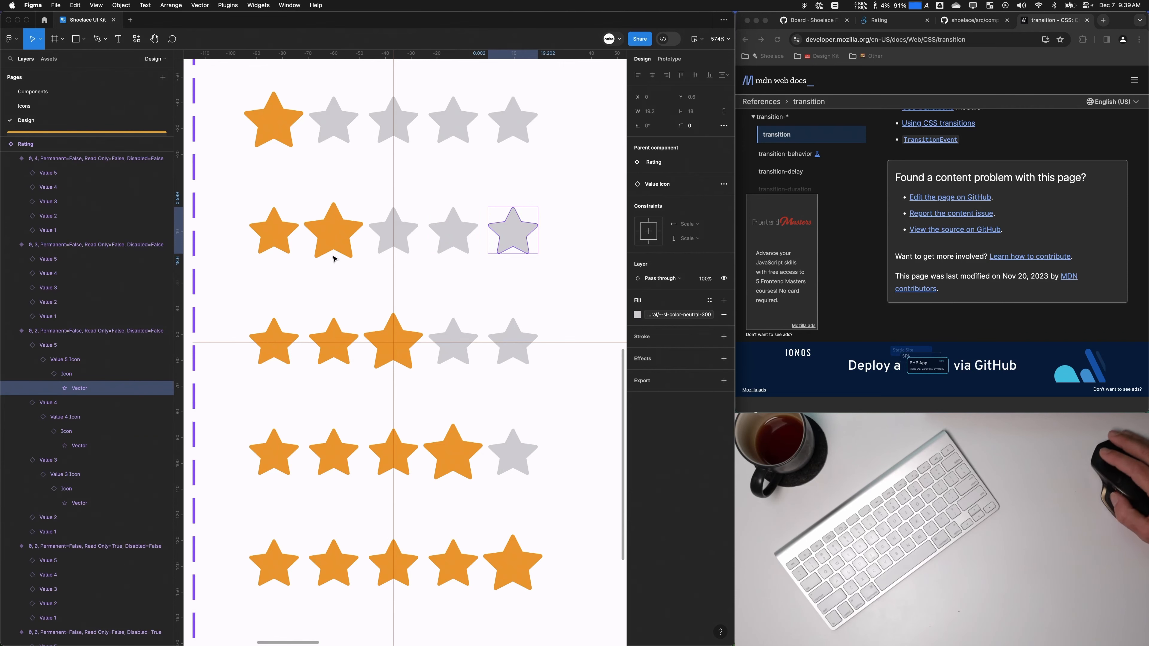
Step: Reset all changes on the third star instance of the Value = 0, Hover = 0 variant
scroll(362, 267, up, 5)
click(398, 221)
click(387, 217)
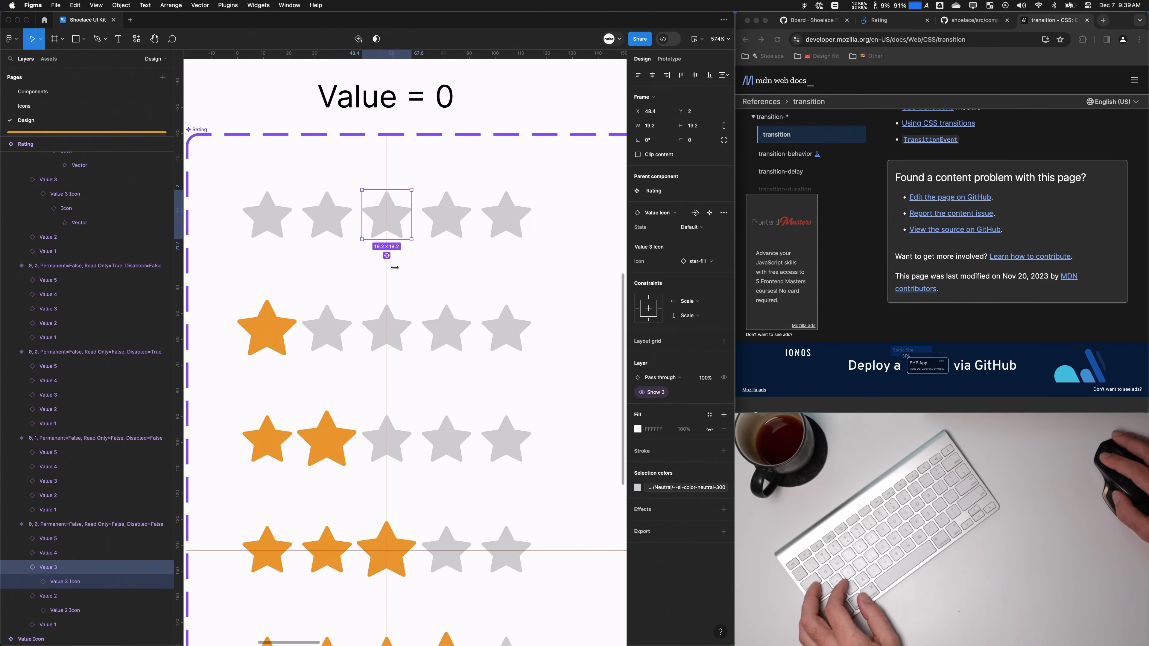
right_click(387, 209)
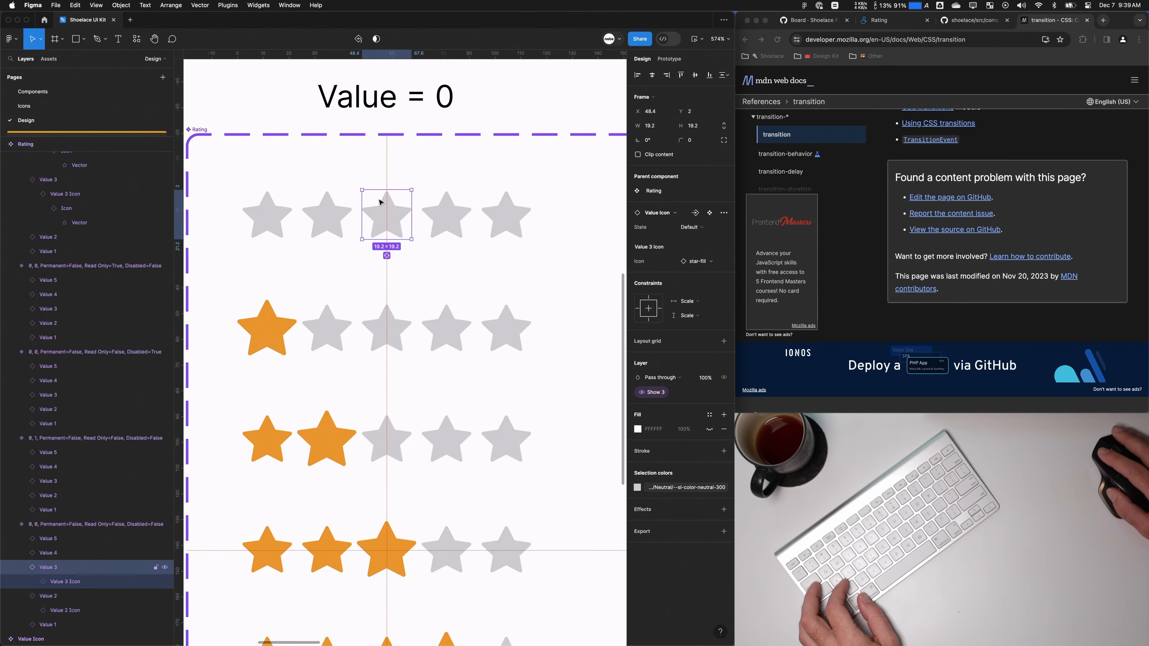
right_click(380, 202)
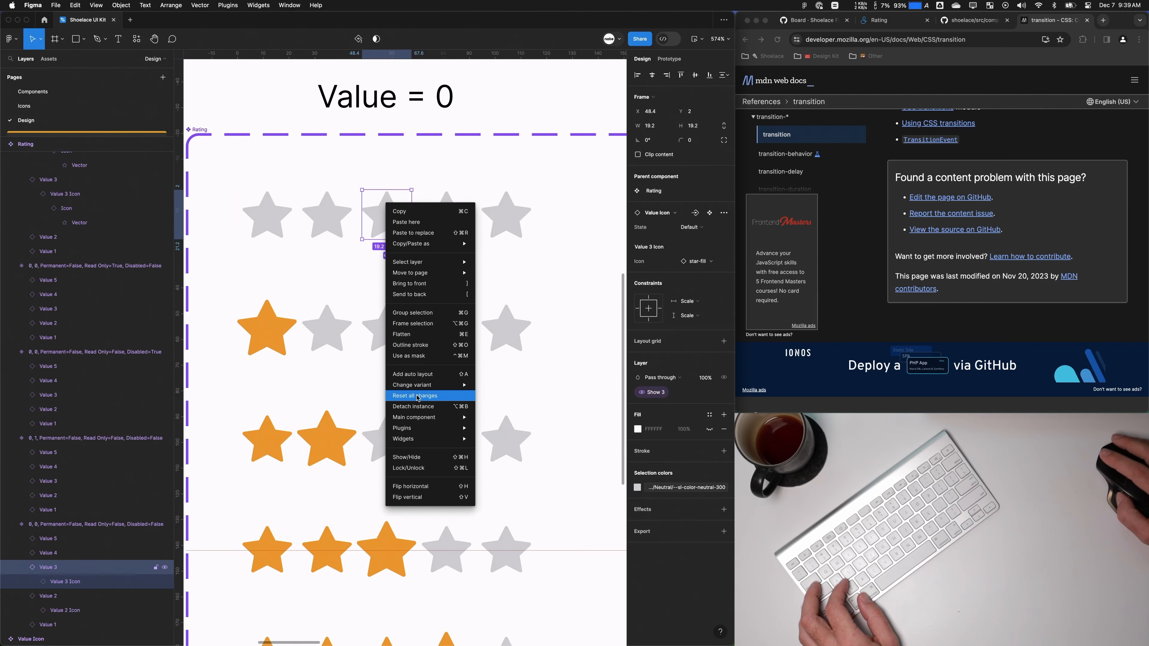
click(425, 404)
Step: Select the third star in the Hover = 1 variant plus its matching layers in the other variants, and reset all their changes
scroll(396, 308, down, 2)
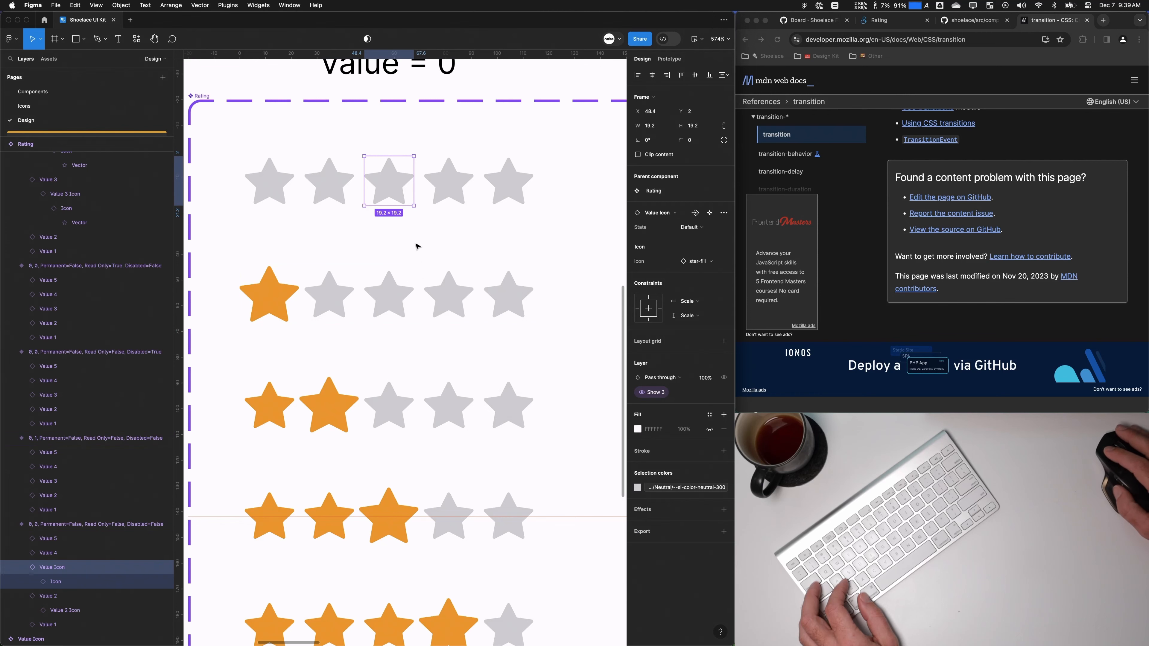
click(385, 179)
scroll(353, 384, down, 1)
double_click(401, 267)
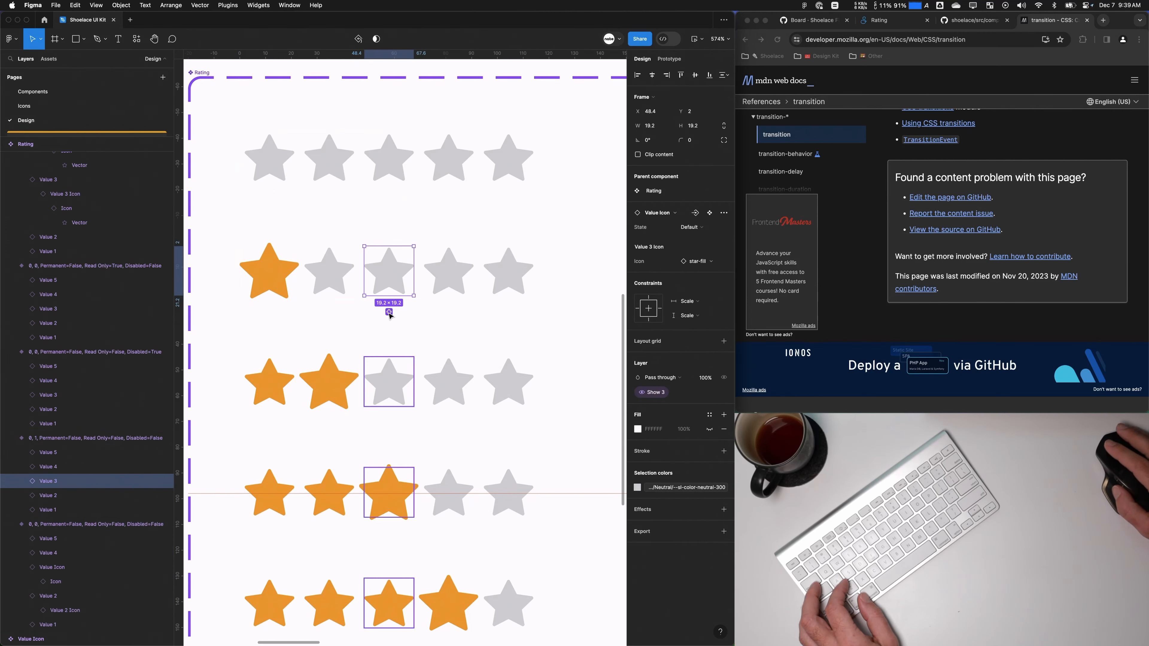
click(389, 315)
right_click(393, 255)
click(421, 440)
drag(446, 243, 453, 274)
scroll(454, 274, down, 3)
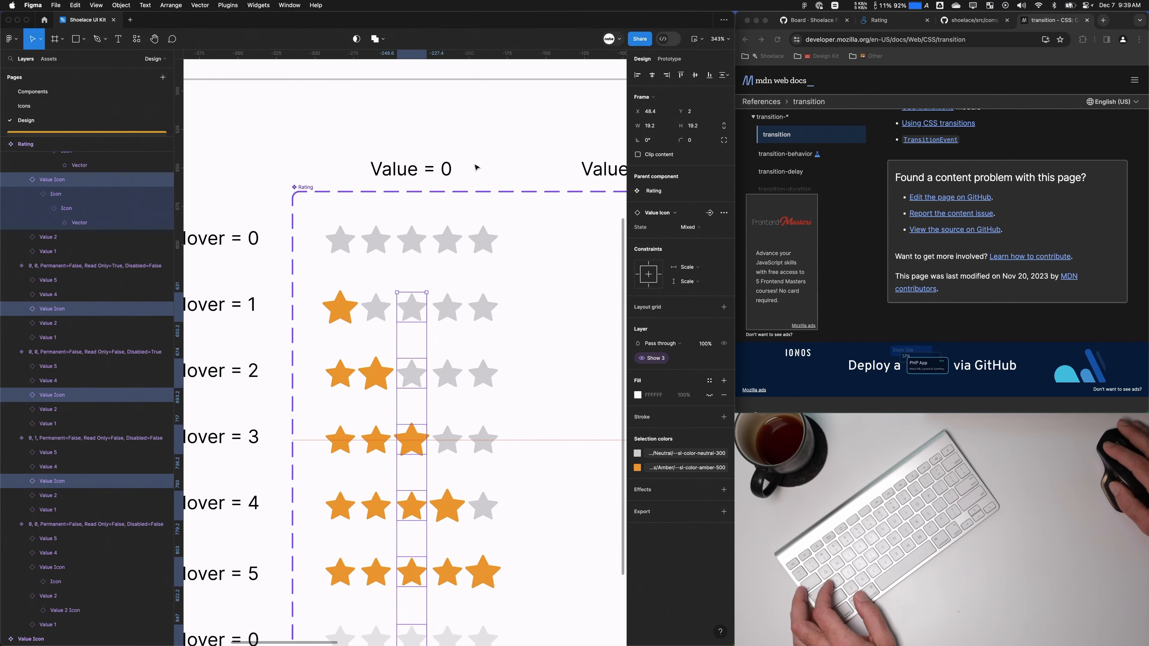
click(495, 174)
Step: Preview the prototype again, test the hover states on the emoji and star rating instances, and close the preview
drag(497, 174, 478, 318)
click(695, 39)
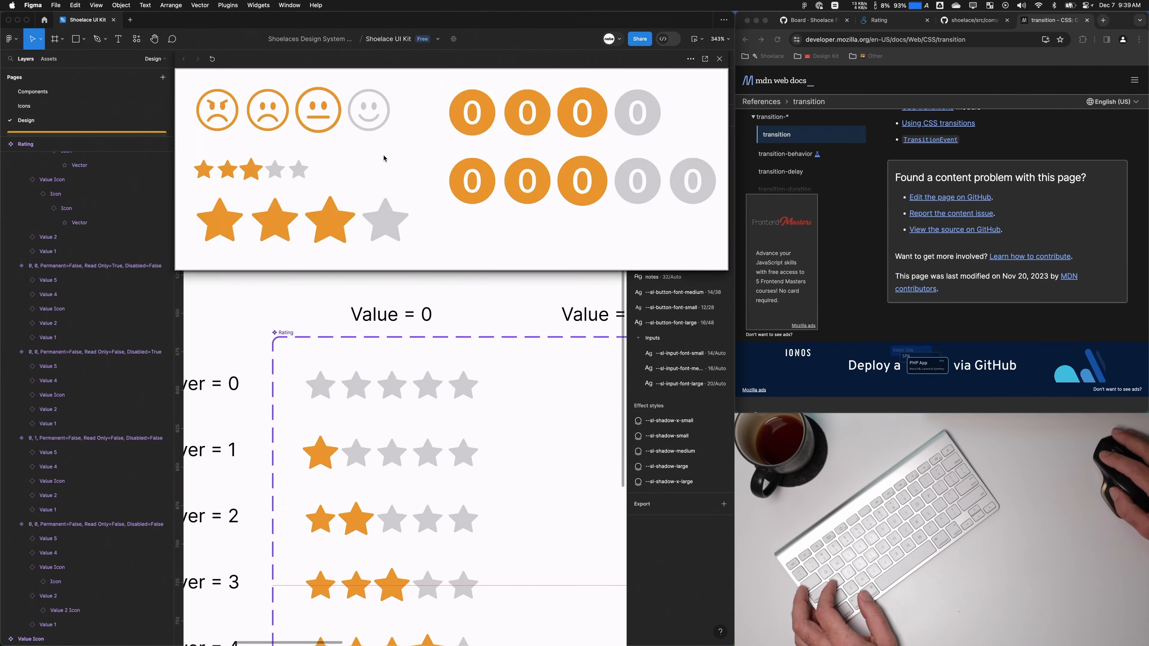
click(385, 156)
click(330, 138)
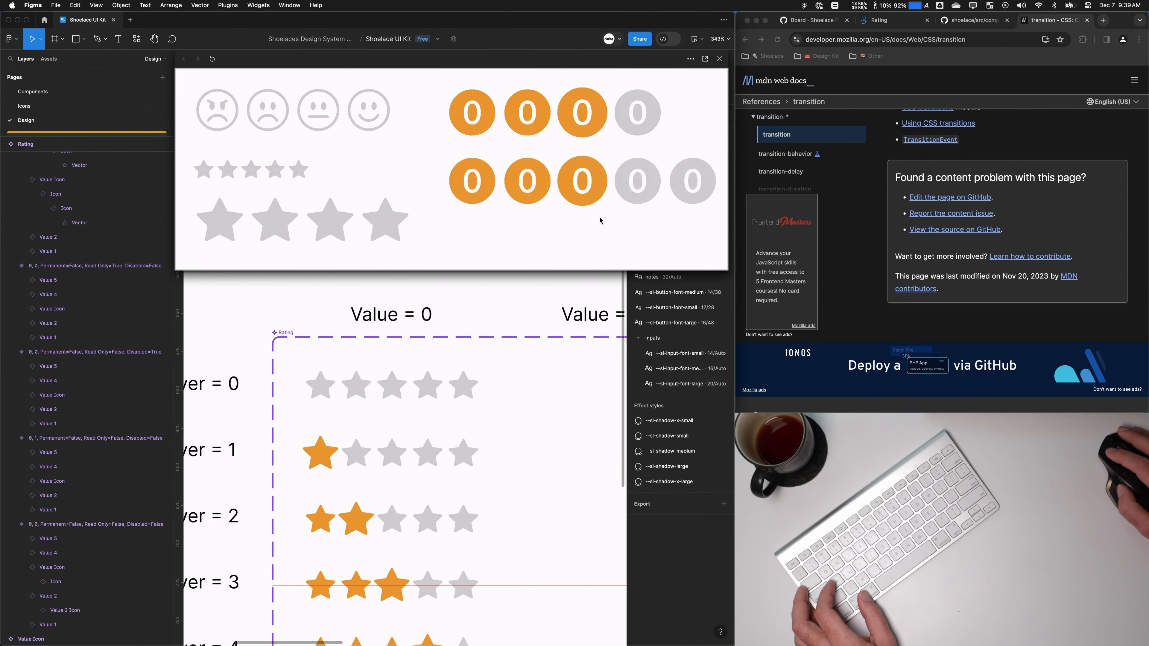
click(718, 58)
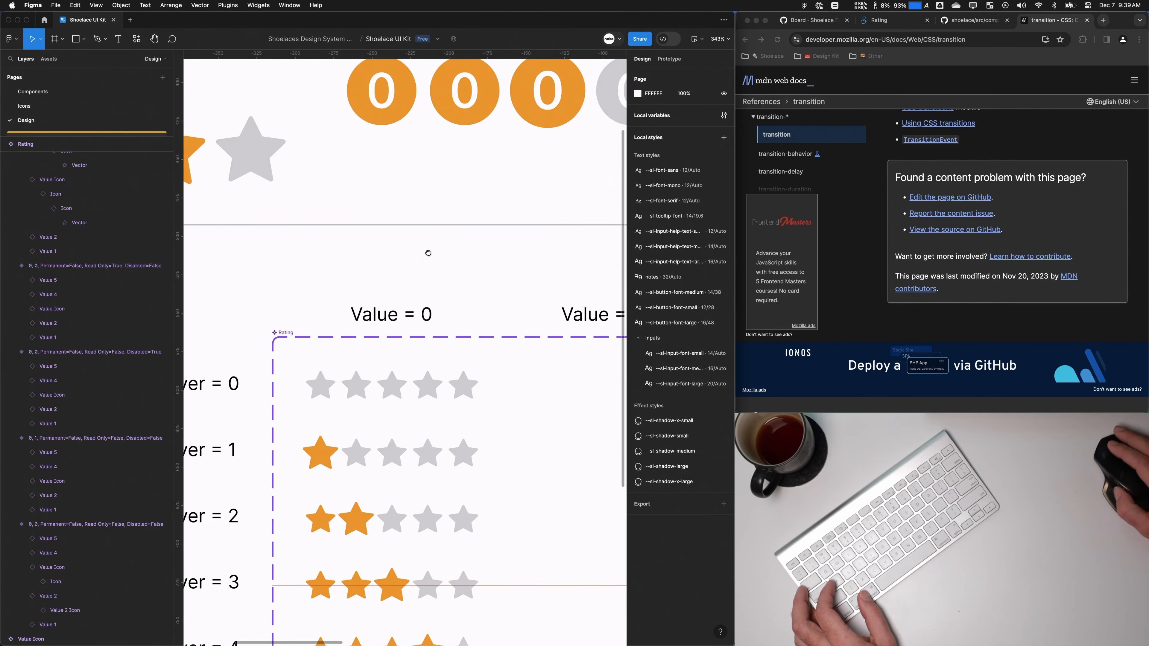
Step: Select the nested icon of the third star across all matching variants and rename these layers to "Value 3 Icon"
scroll(407, 308, down, 2)
click(384, 360)
double_click(386, 366)
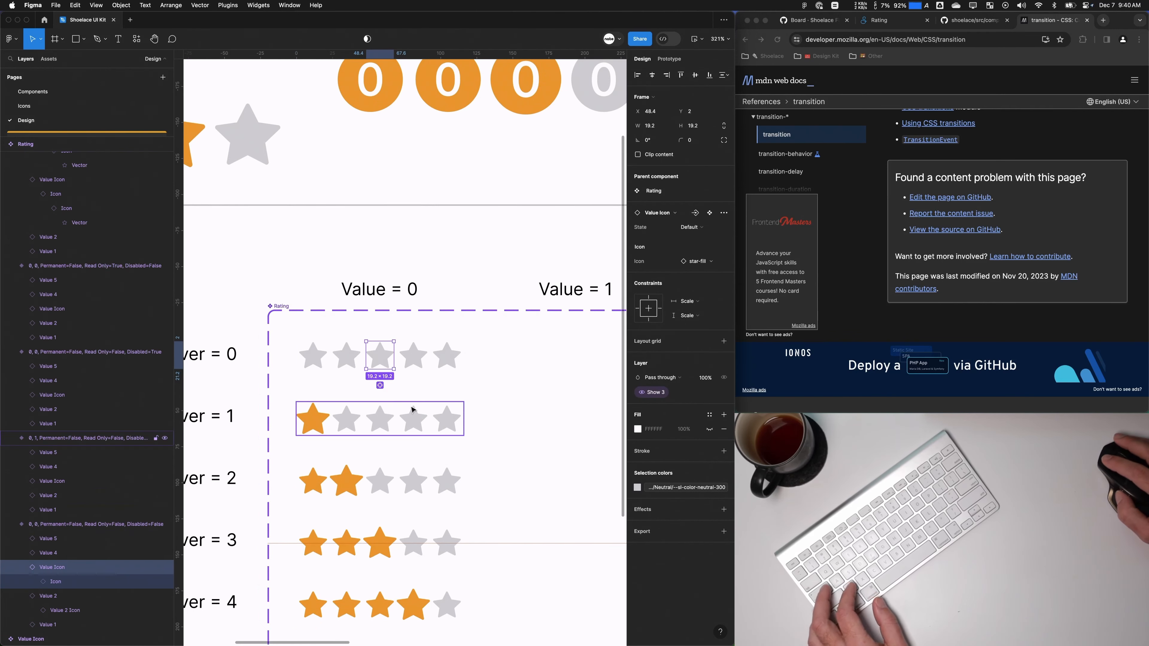
click(380, 386)
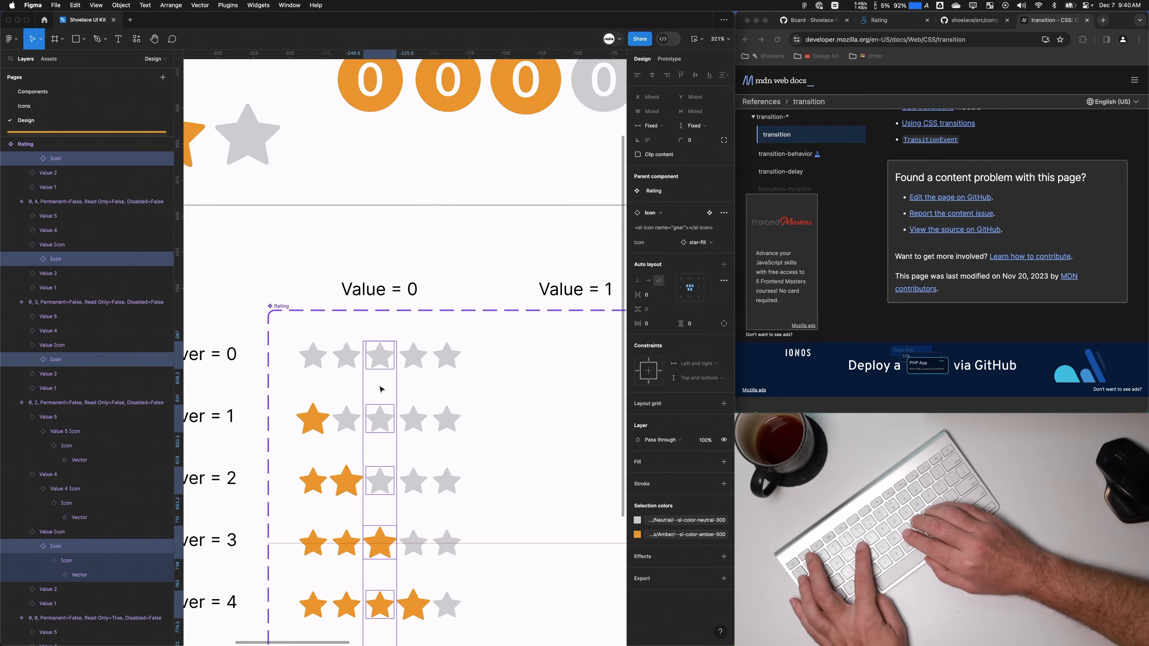
key(super+r)
text(Value 3 Icon)
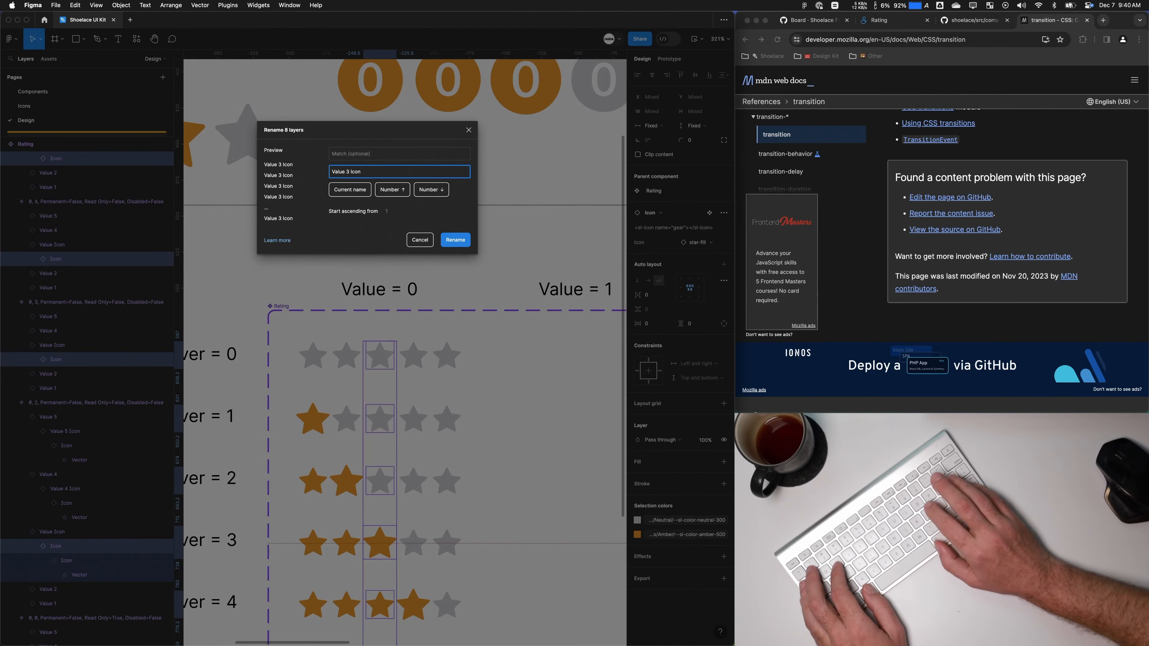
key(Return)
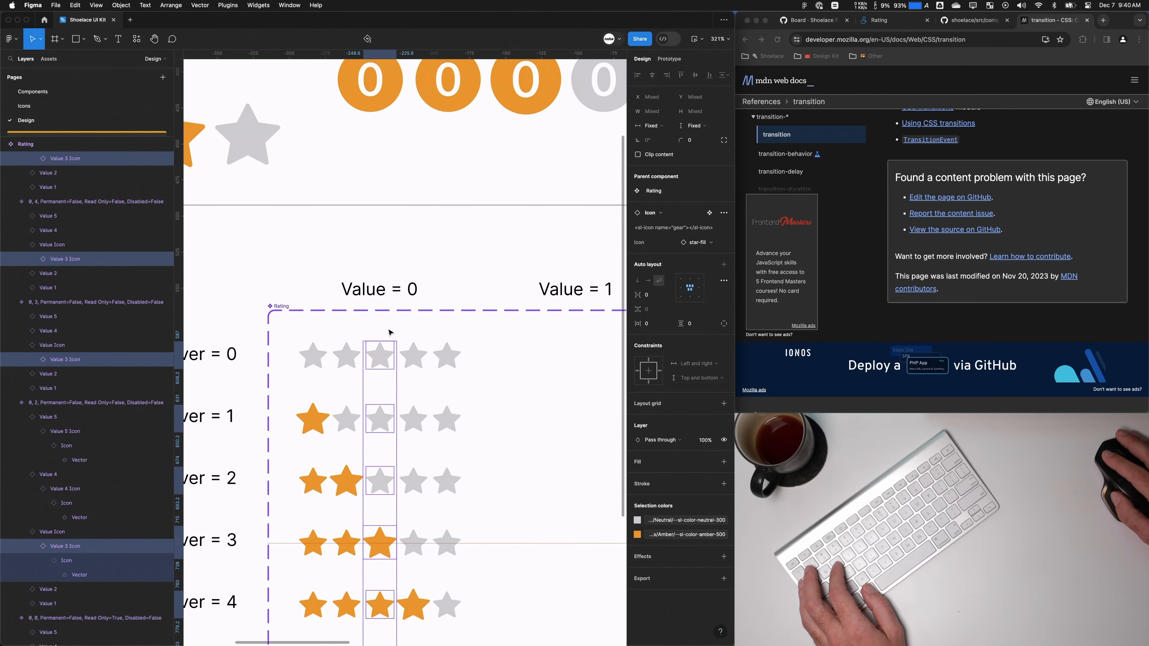
Step: Select the parent instances of the third-star icons in all variants and rename them to "Value 3"
key(shift+Return)
key(super+r)
text(C)
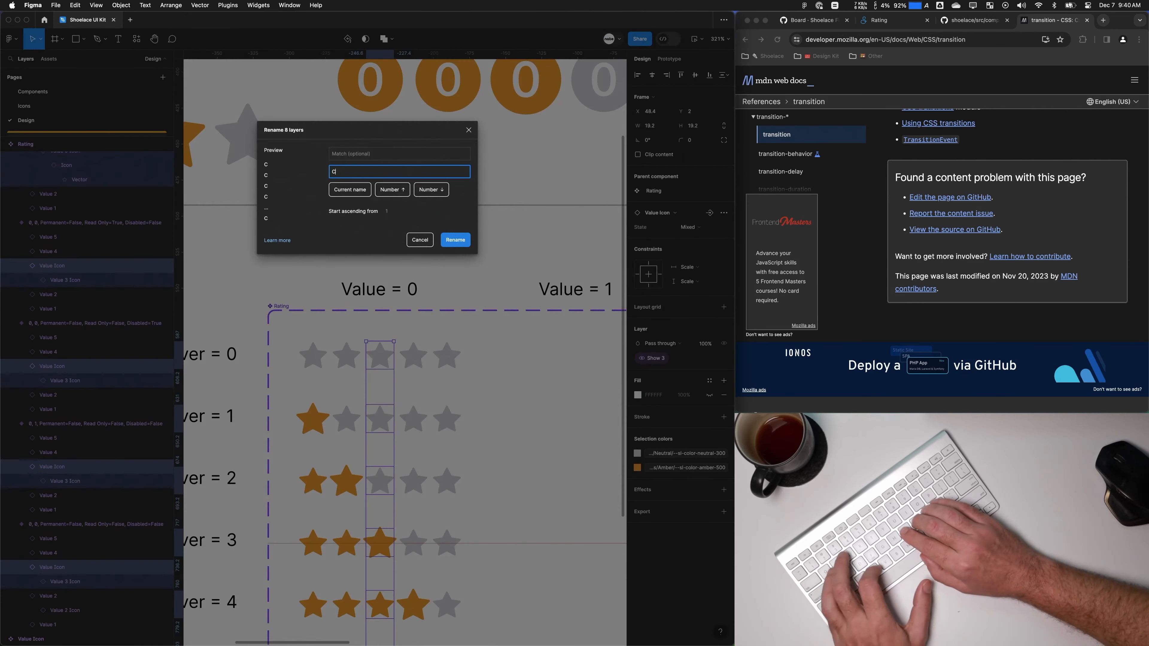
key(BackSpace)
text(Value 3)
key(Return)
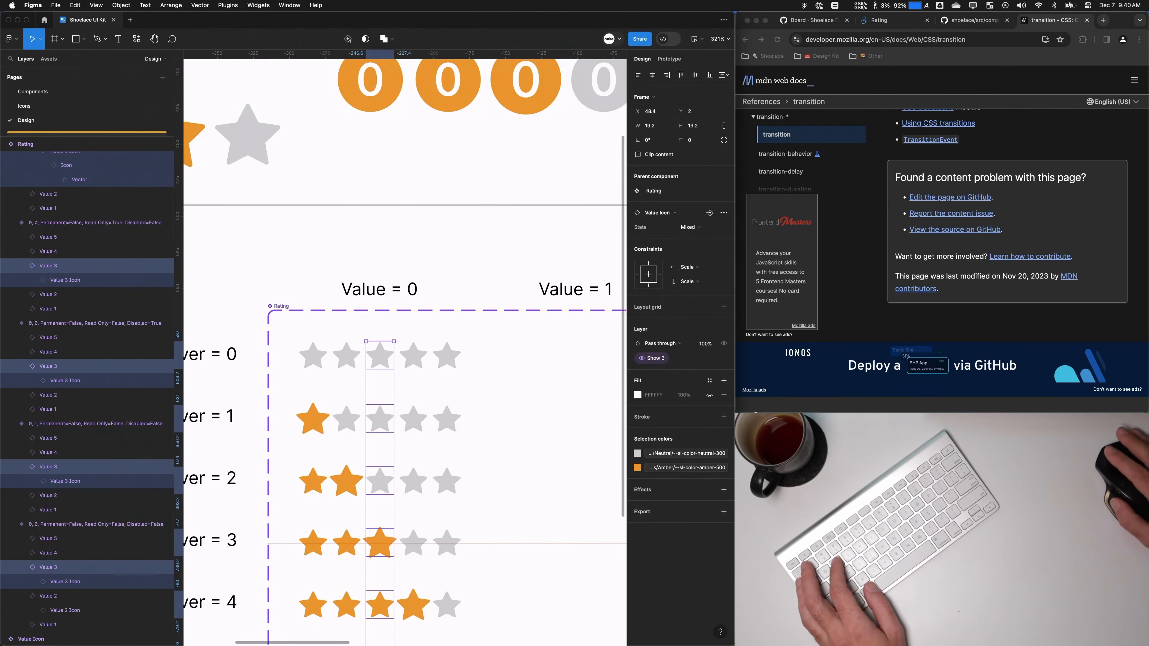
Step: Inspect the emoji rating instance in the test frame and the Selected variant of the Value Icon component
click(483, 267)
scroll(441, 377, down, 2)
scroll(426, 344, down, 3)
scroll(410, 311, up, 2)
click(336, 221)
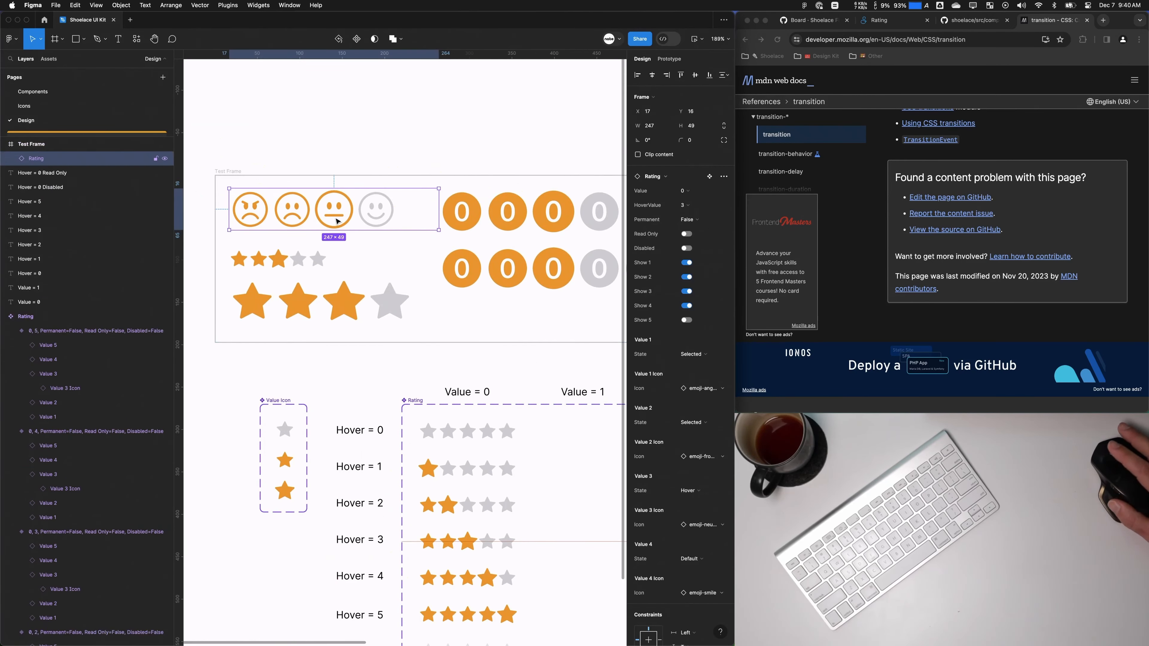
click(285, 460)
scroll(384, 317, down, 3)
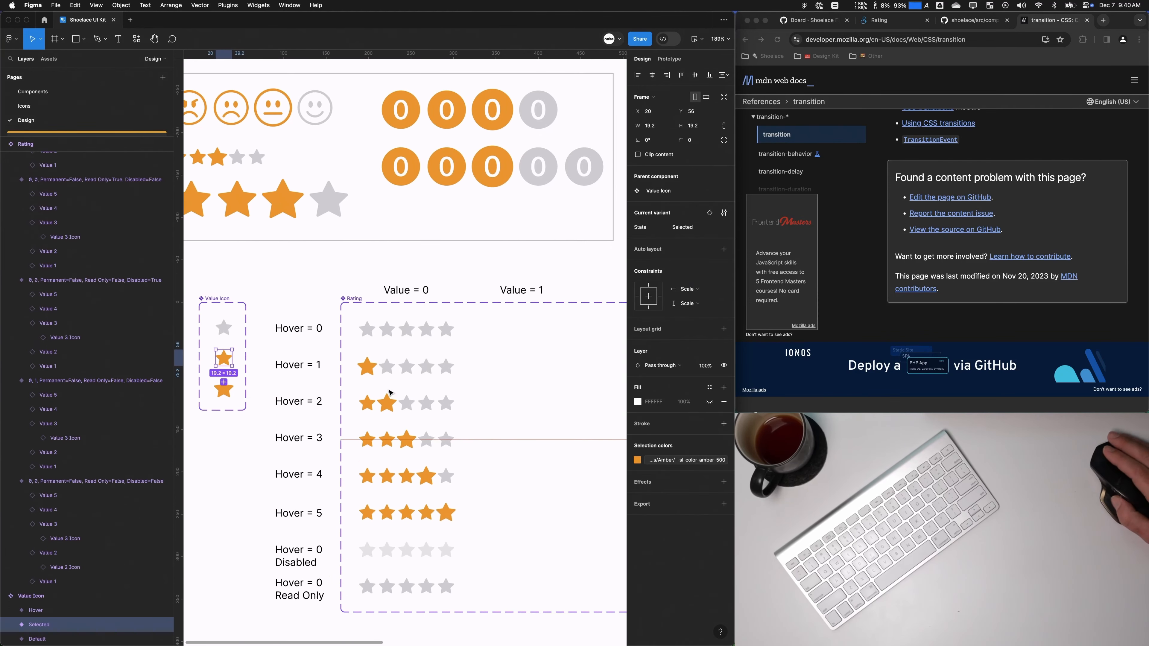
scroll(441, 318, up, 2)
drag(441, 317, 367, 252)
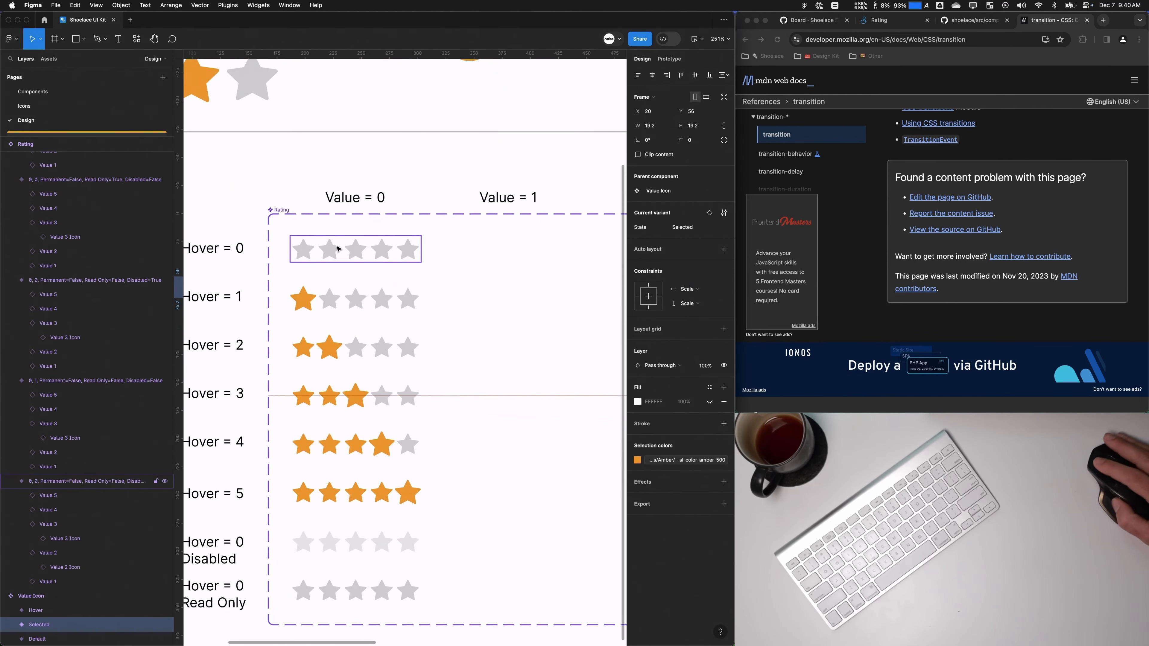
Step: Compare the Value 2 and Value 3 layers and their nested icons in the Hover = 0 variant
double_click(334, 249)
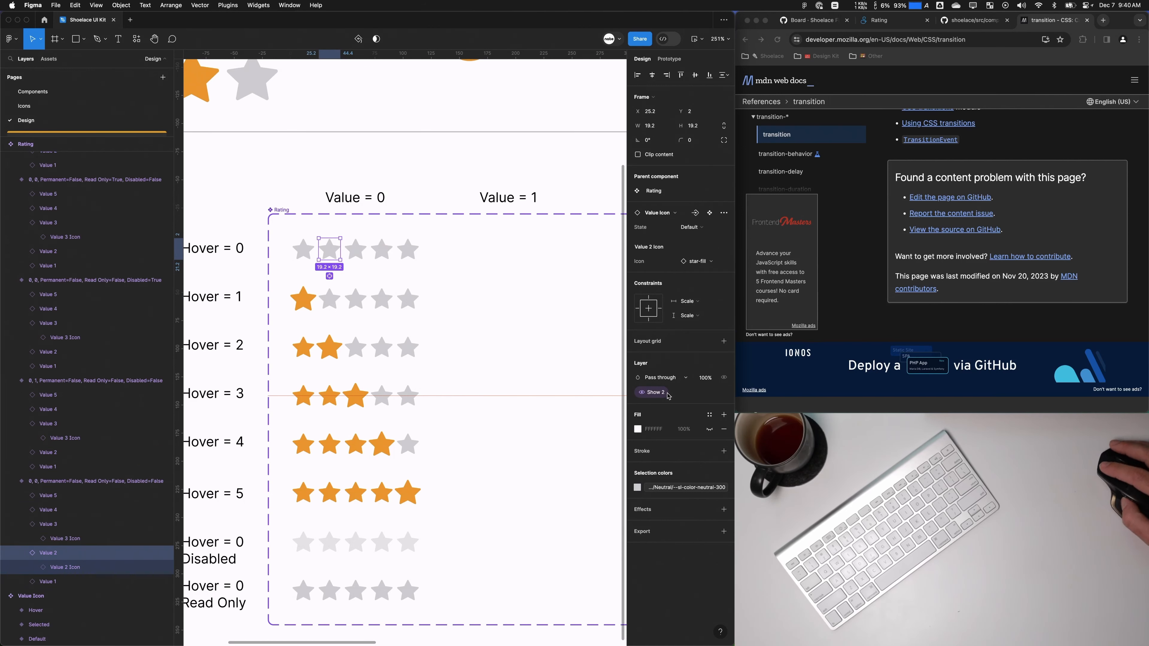
click(45, 524)
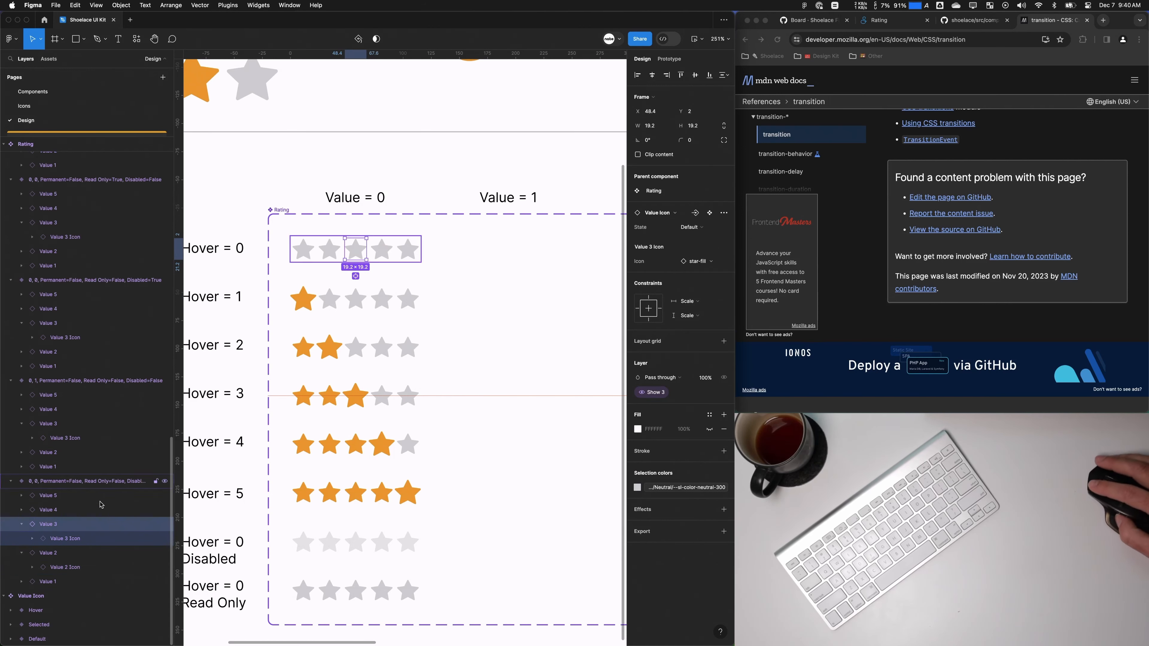
click(49, 557)
click(21, 524)
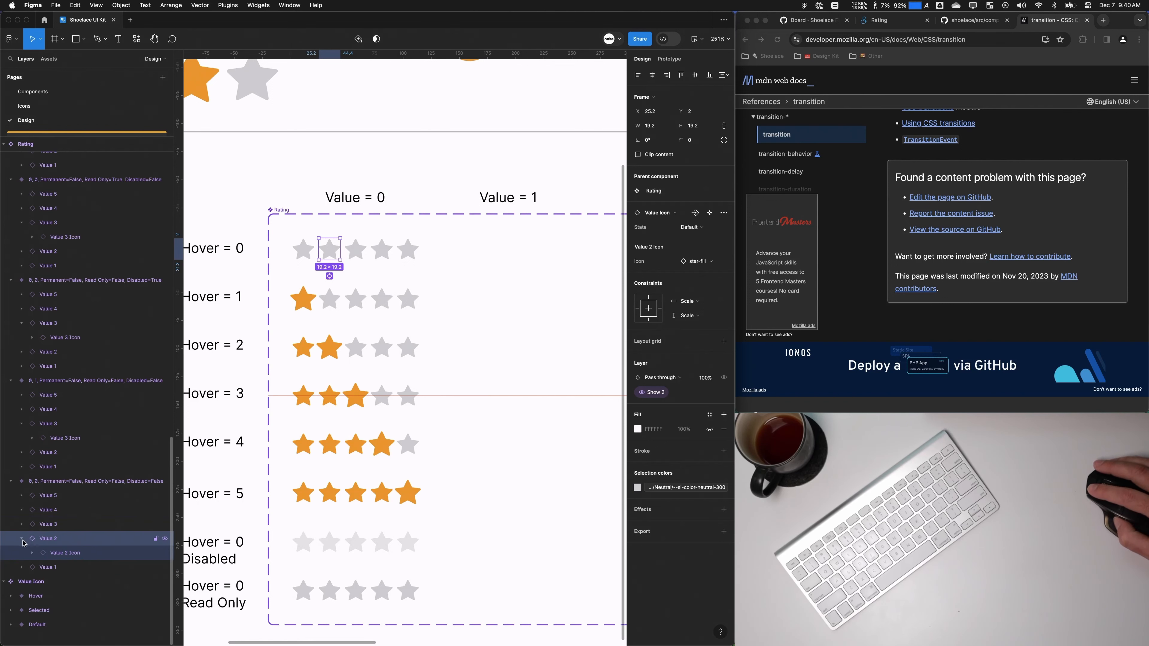
click(21, 538)
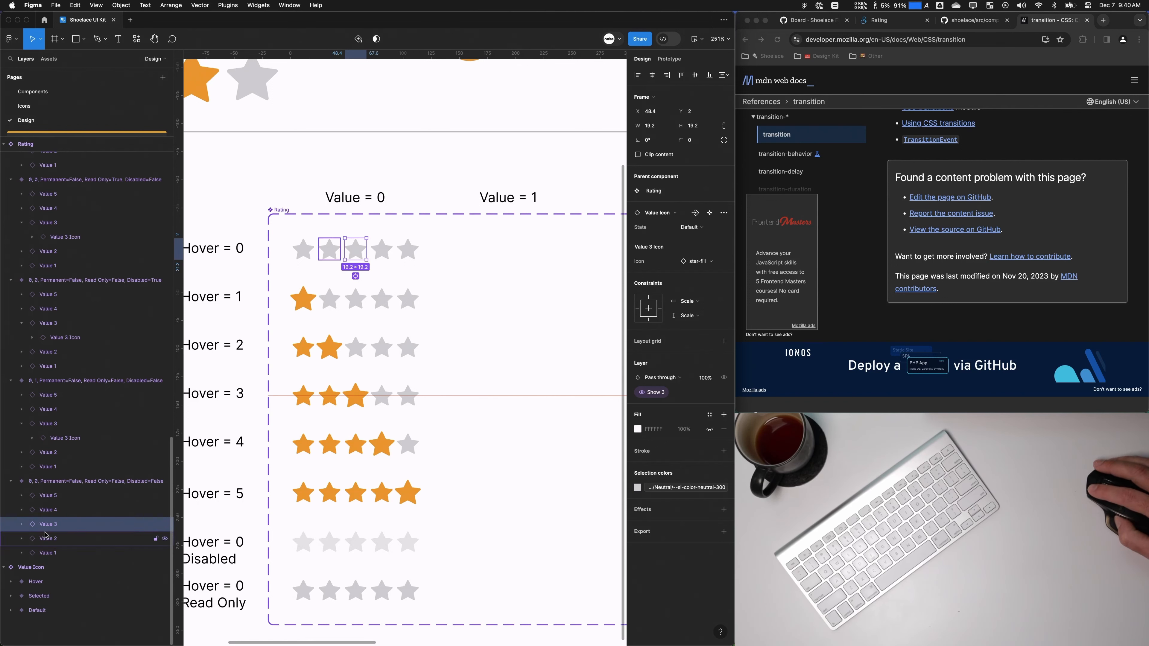
click(21, 525)
click(20, 555)
click(62, 570)
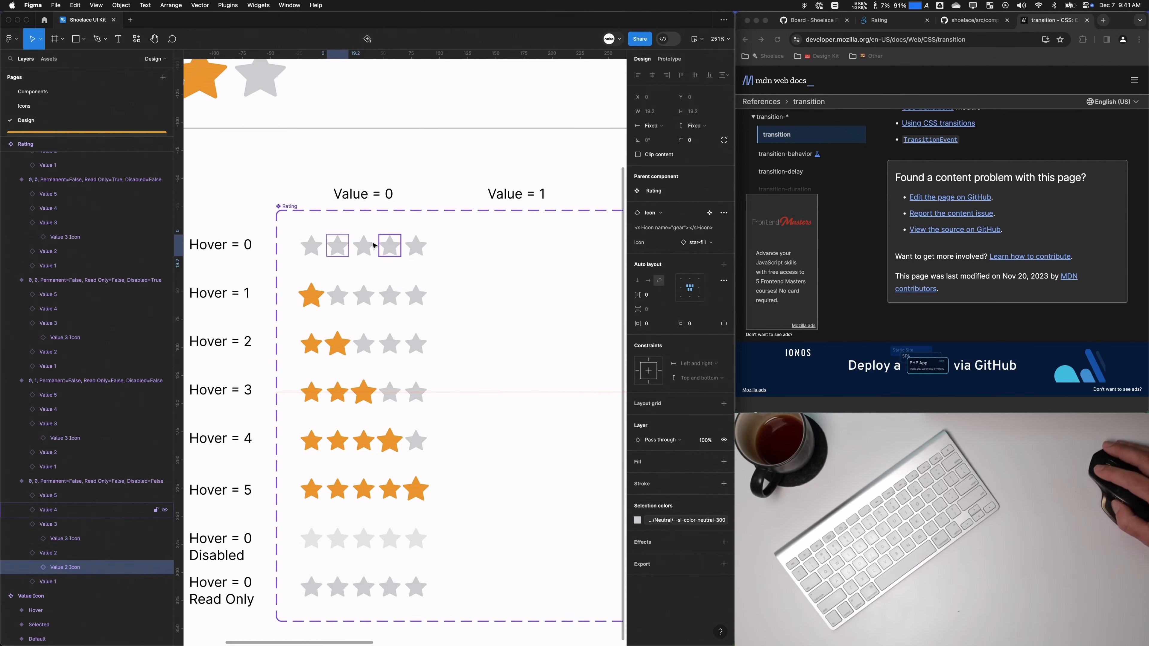
Step: Examine the prototype interactions of the Hover = 0 and Hover = 1 variants, focusing on the third star and its nested layers
click(367, 244)
key(shift+e)
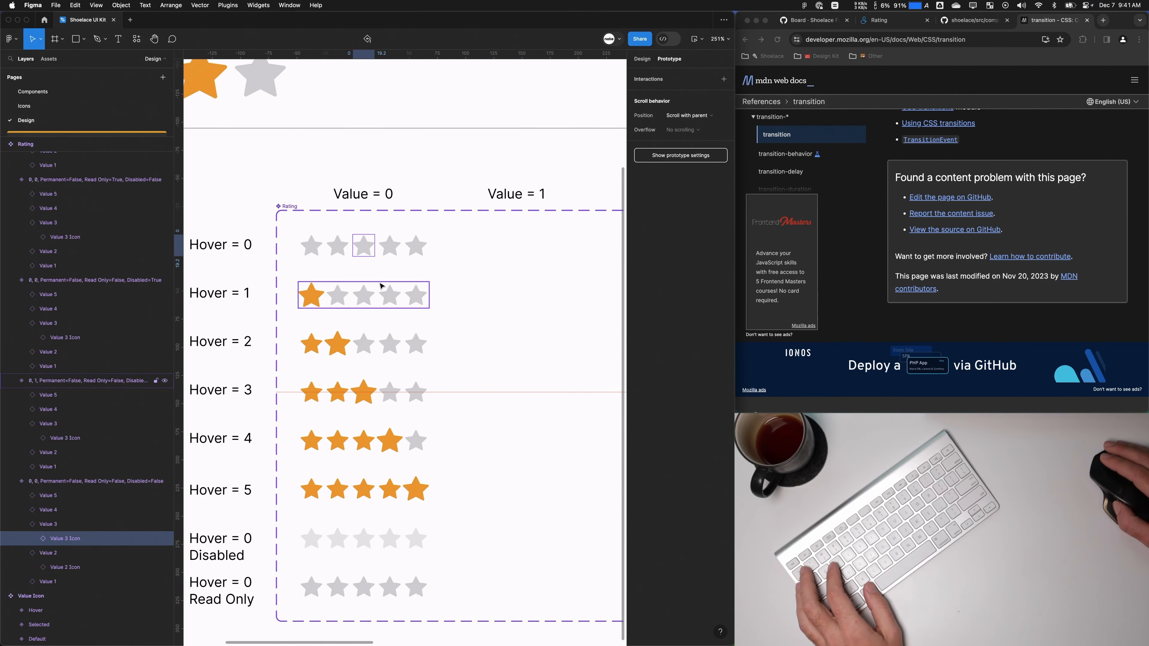
drag(383, 284, 410, 268)
click(365, 229)
click(390, 231)
click(402, 277)
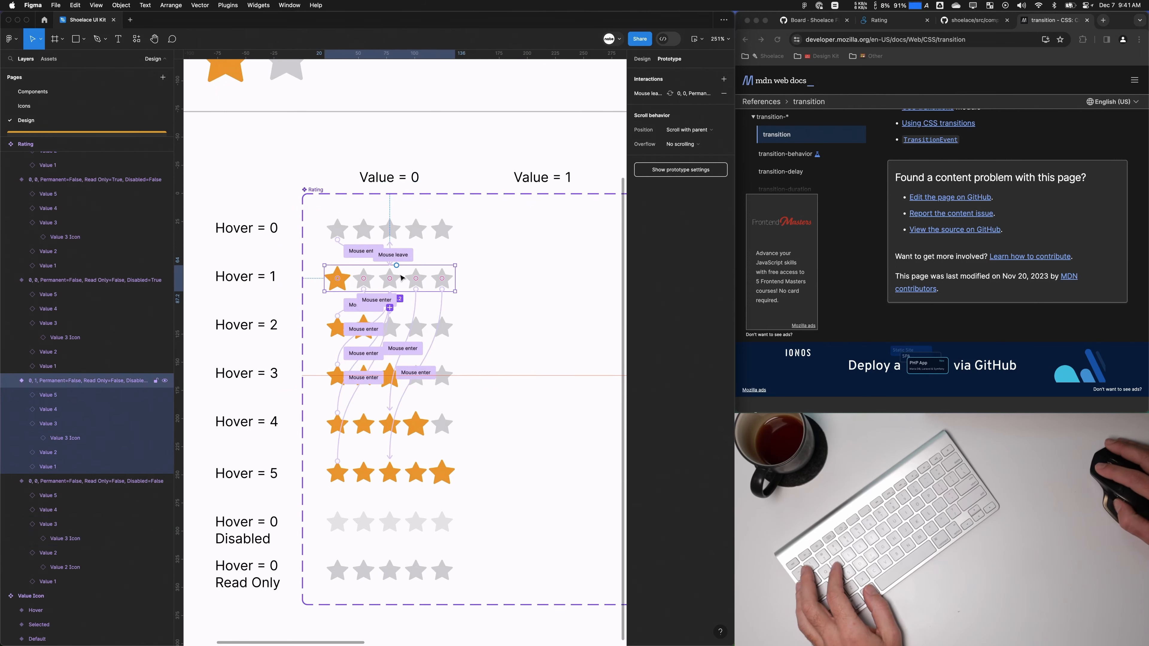
scroll(404, 240, up, 5)
drag(409, 229, 468, 219)
click(442, 208)
click(443, 207)
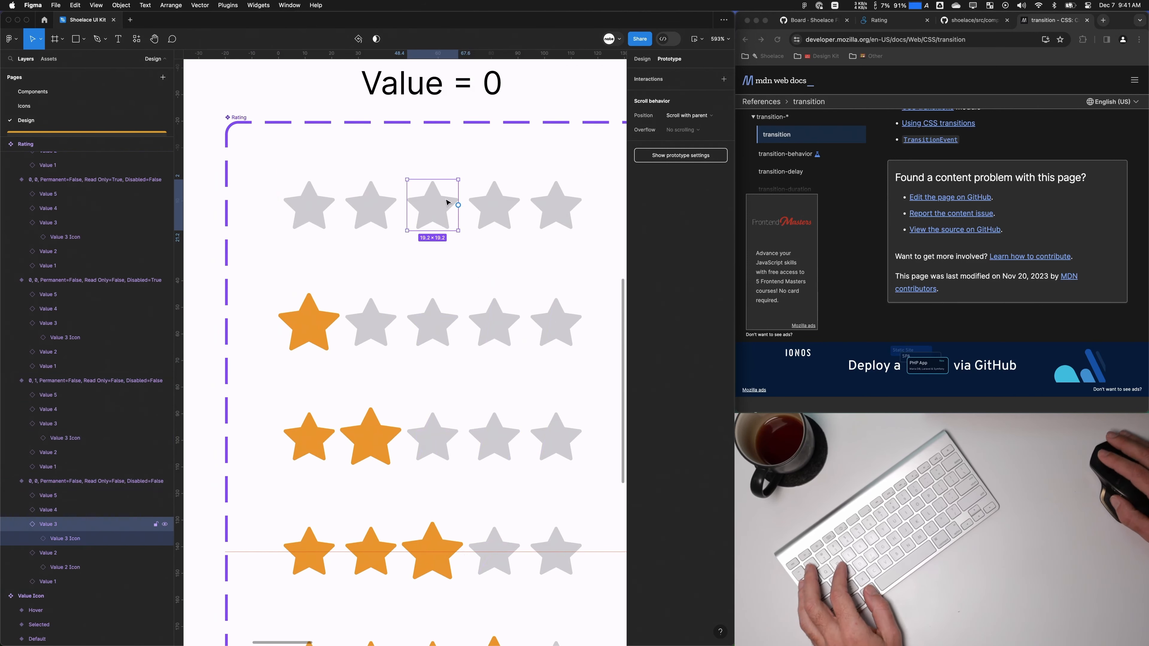
scroll(447, 203, down, 5)
click(425, 308)
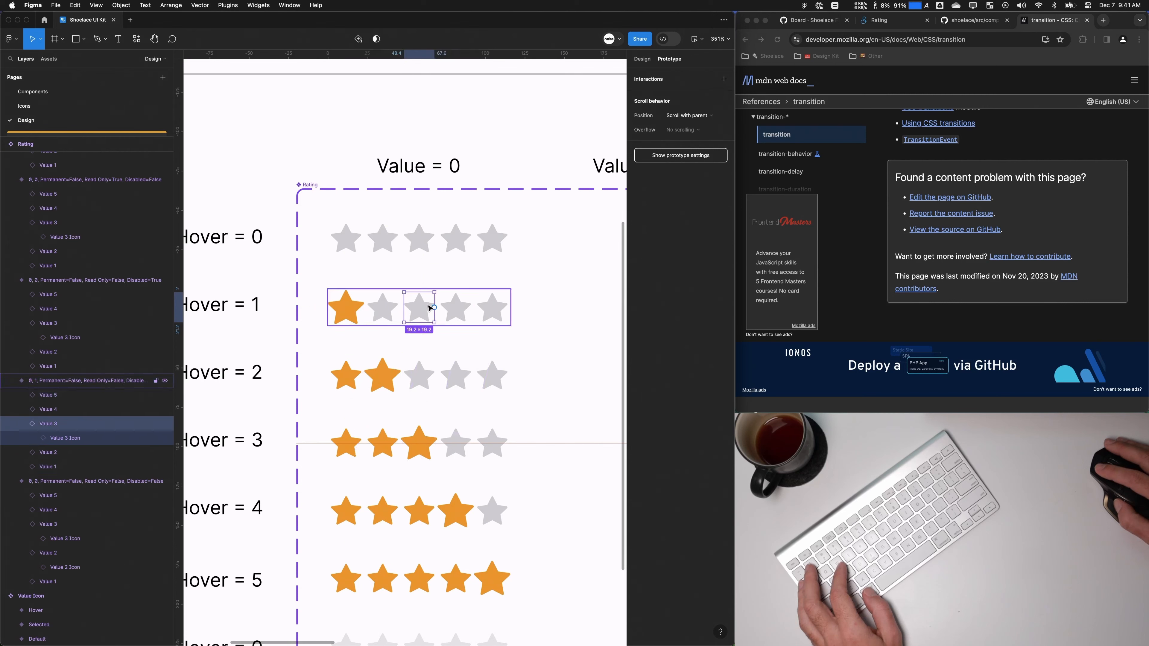
double_click(427, 245)
super+click(425, 301)
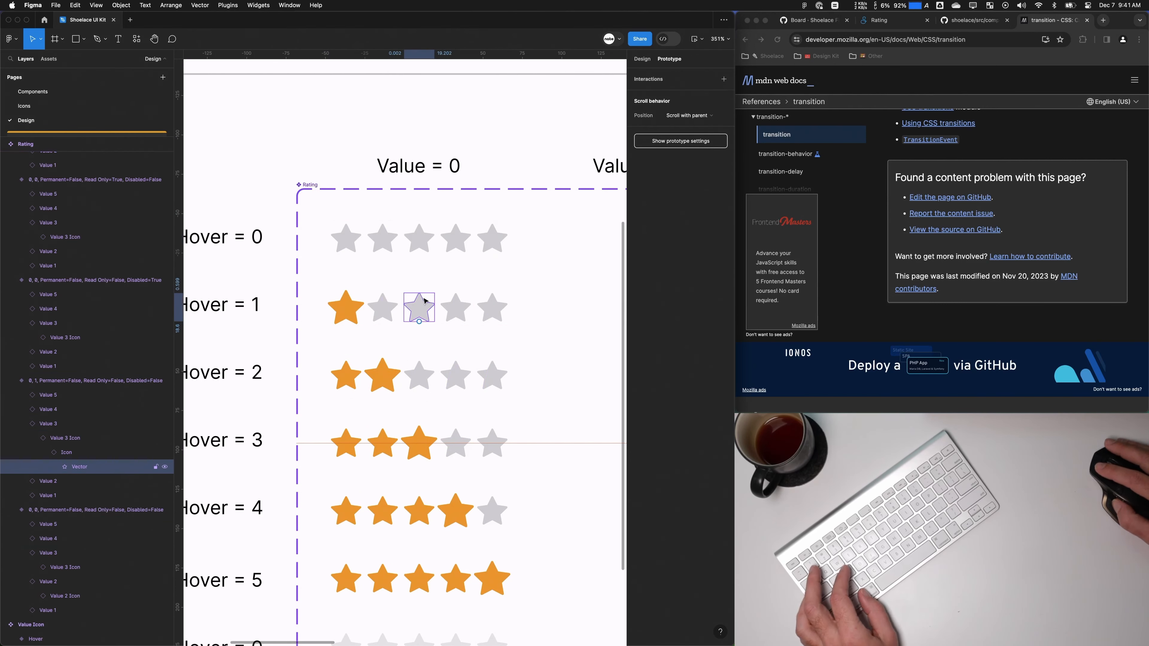
click(432, 232)
drag(446, 149, 459, 302)
scroll(463, 357, down, 5)
Step: Preview the prototype inline, test the hover states of the large star and emoji ratings, and close the preview
key(shift+space)
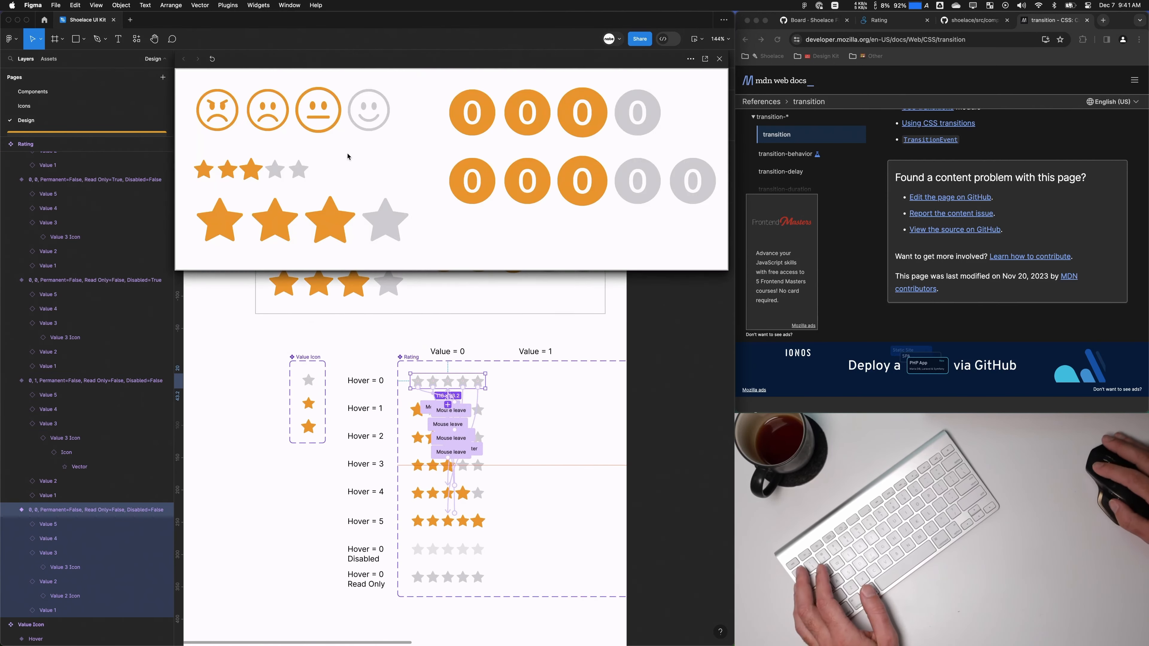
click(348, 157)
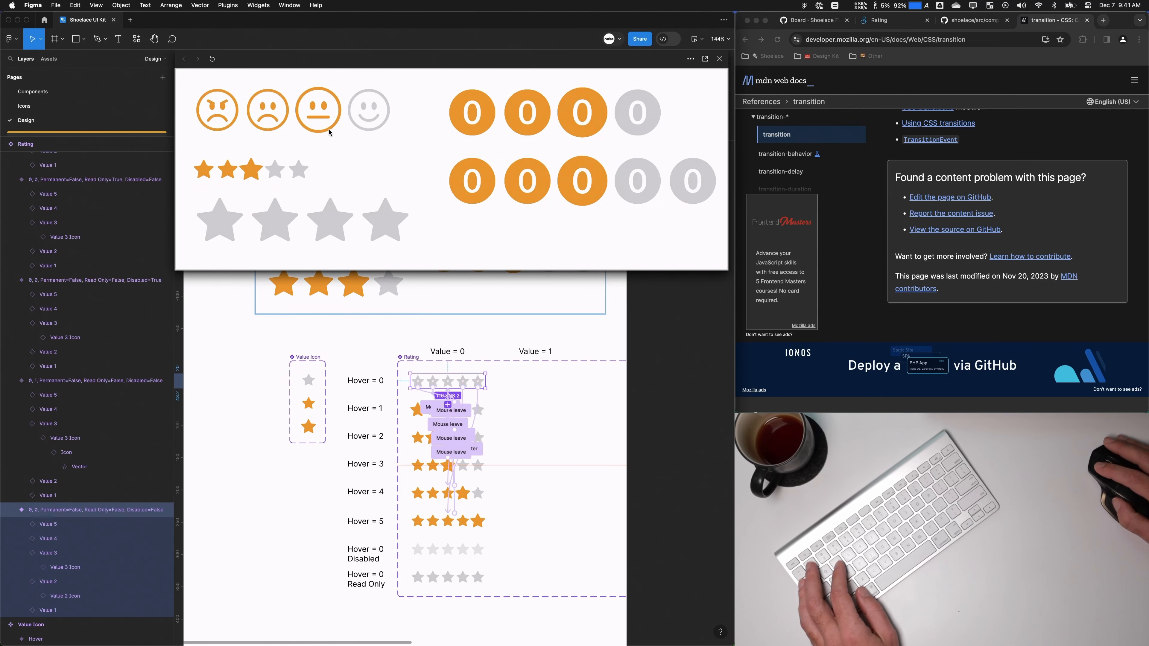
key(shift+space)
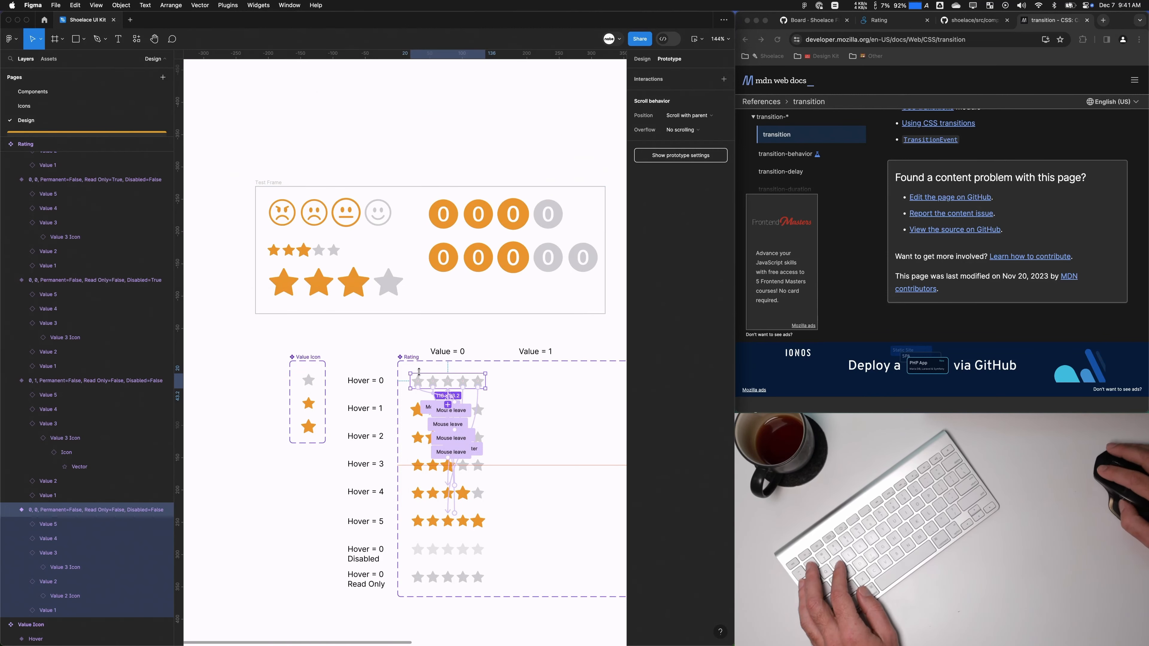
Step: Check the individual stars of the Hover = 0 variant for interactions, comparing Value 5 with Value 3 and its nested icon
scroll(448, 385, up, 5)
double_click(436, 357)
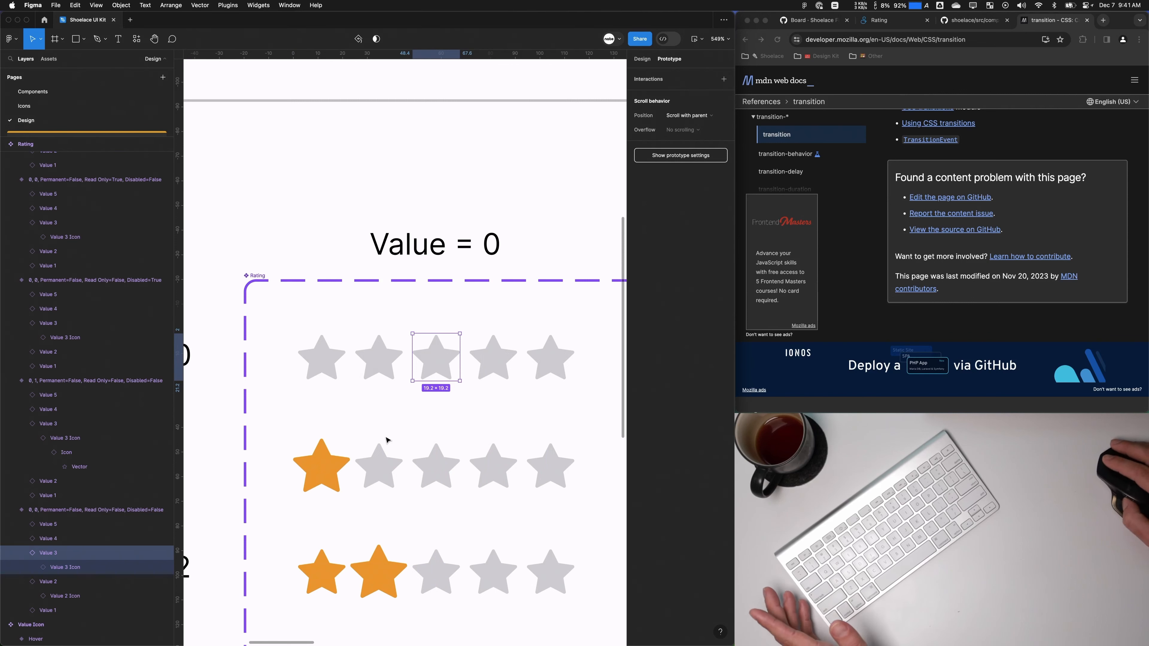
click(475, 355)
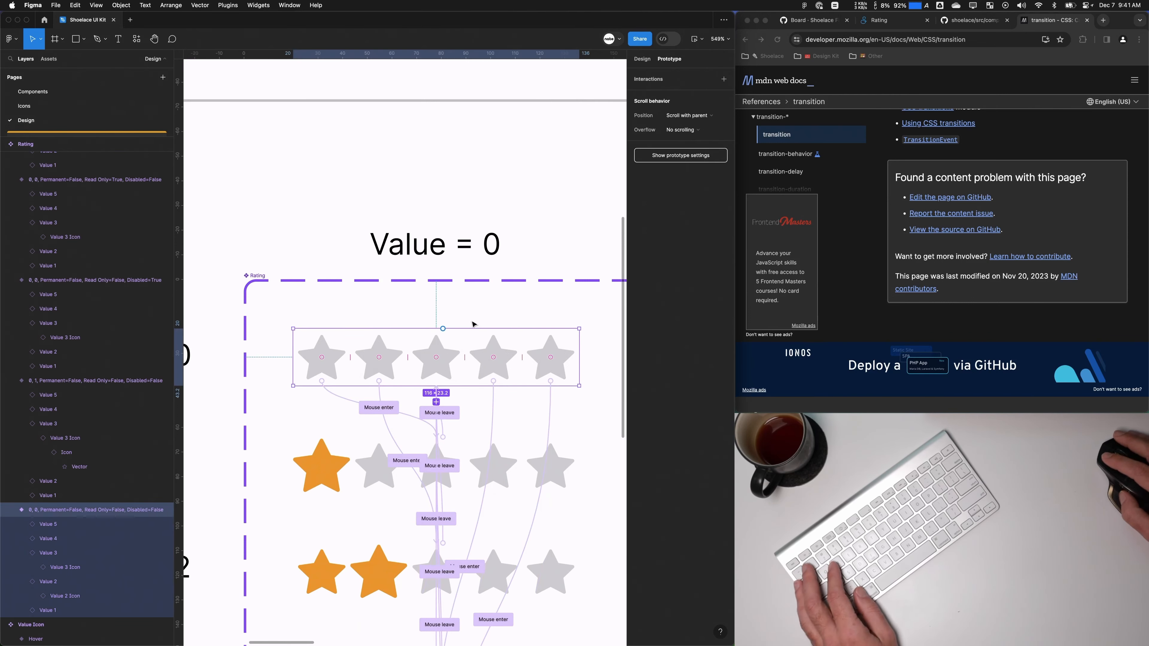
double_click(323, 346)
click(56, 525)
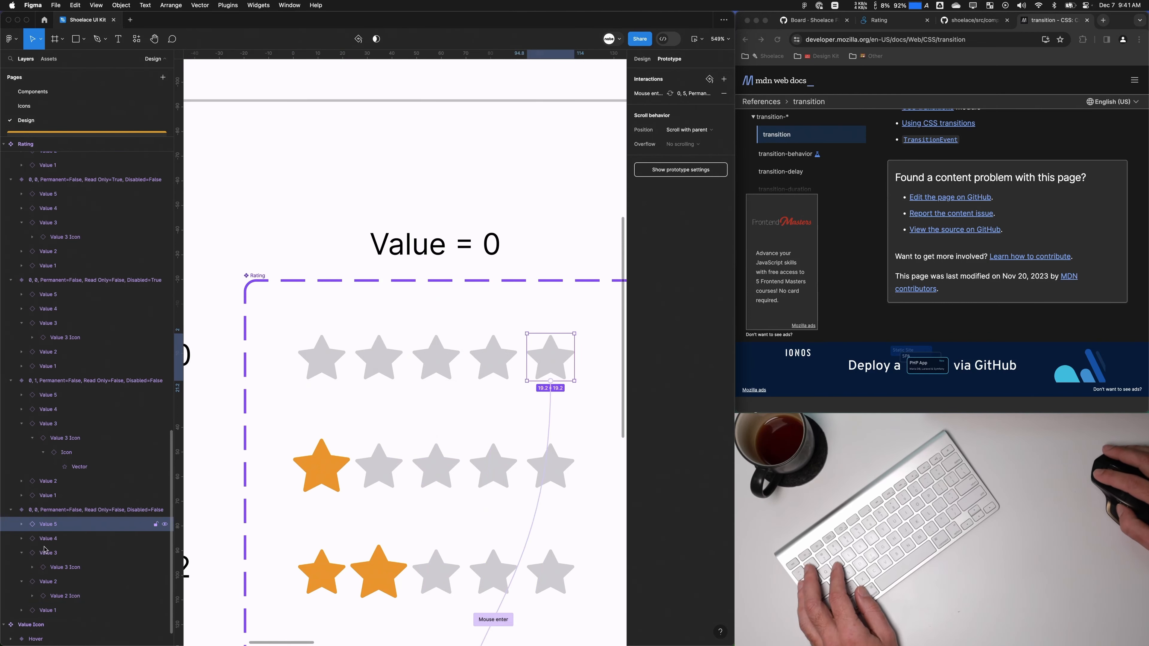
click(44, 553)
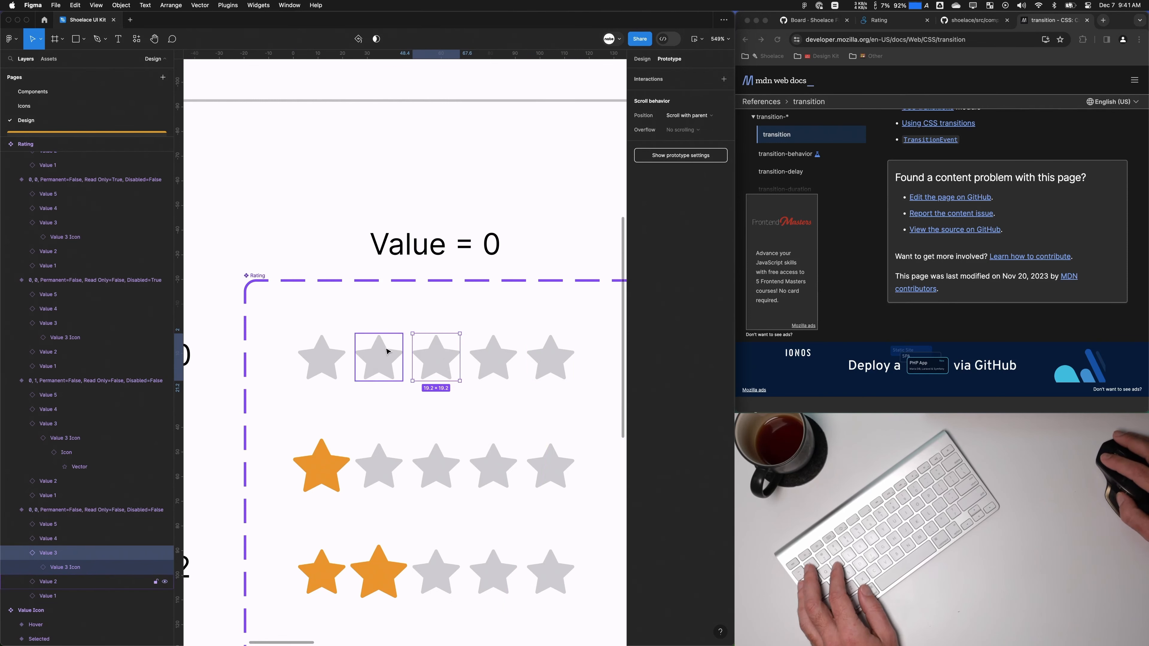
scroll(448, 353, down, 5)
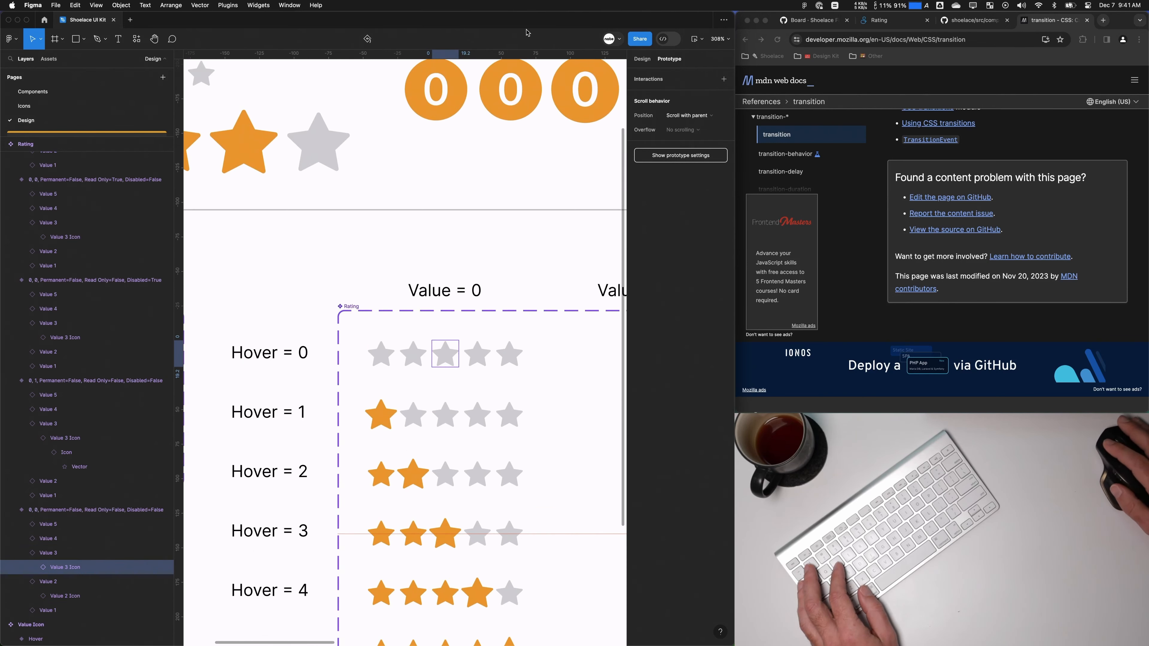
Step: Present the prototype in its own tab, test the hover states of the rating instances, and close the presentation
click(694, 39)
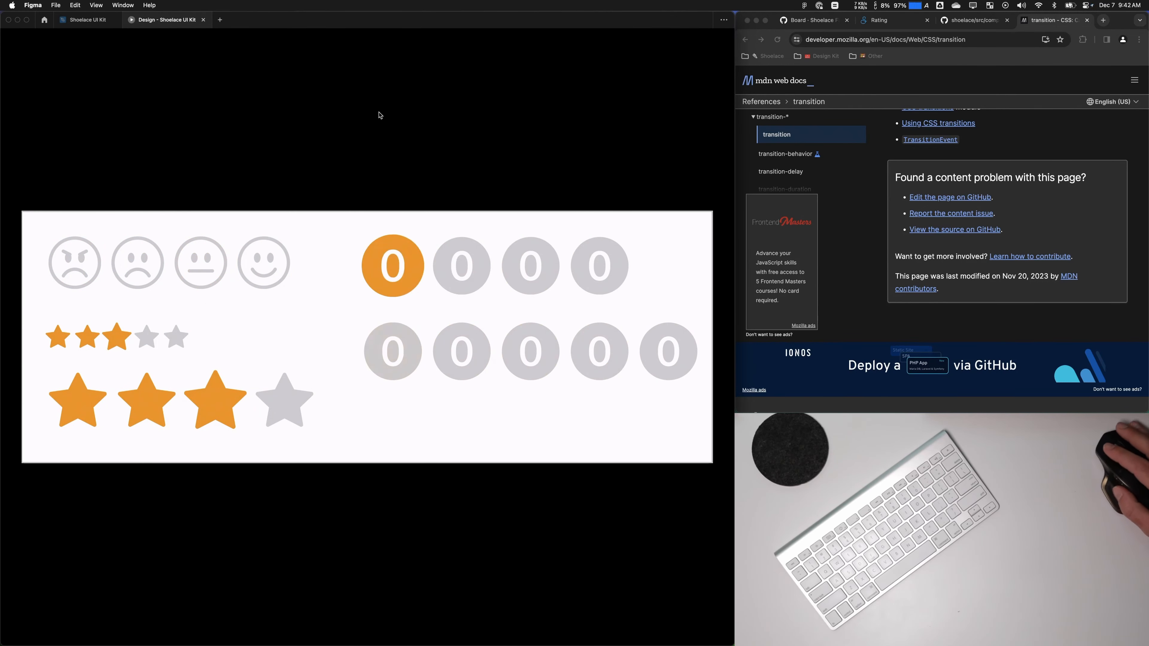
key(super+w)
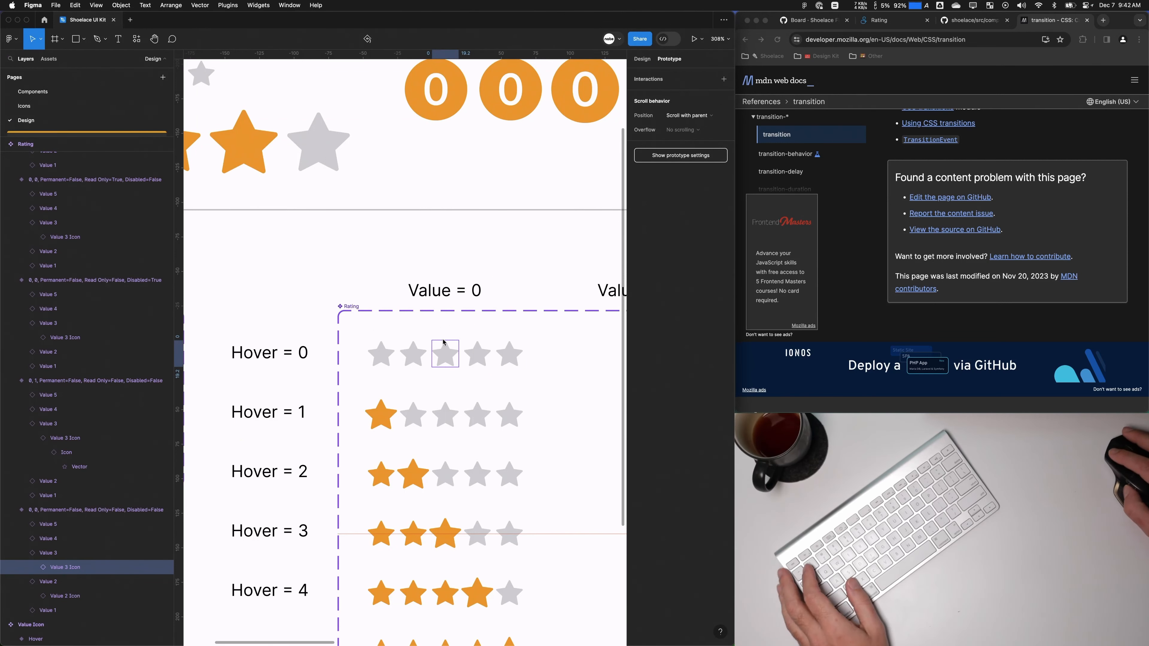
Step: Connect the Value 3 Icon in the Hover = 0 variant to the Hover = 3 variant with a Mouse enter, Change to interaction
drag(445, 367, 480, 535)
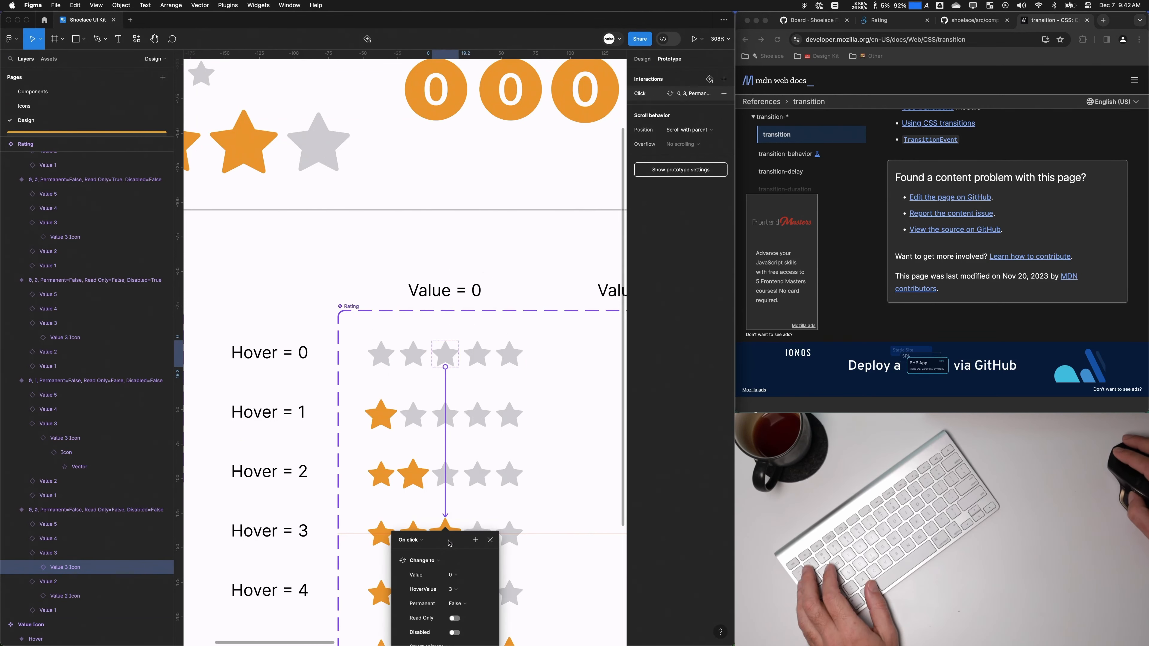
click(412, 535)
click(416, 588)
scroll(429, 419, down, 5)
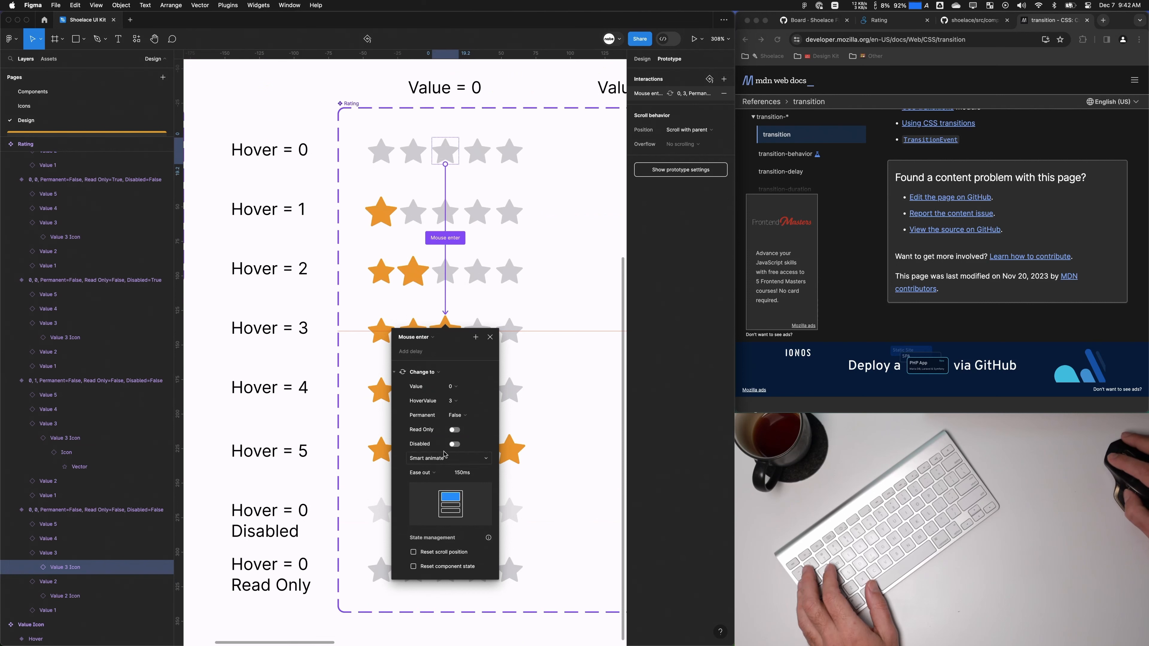
click(490, 337)
Step: Present the prototype again, test the third item's hover state on the rating instances, and close the presentation tab
click(693, 39)
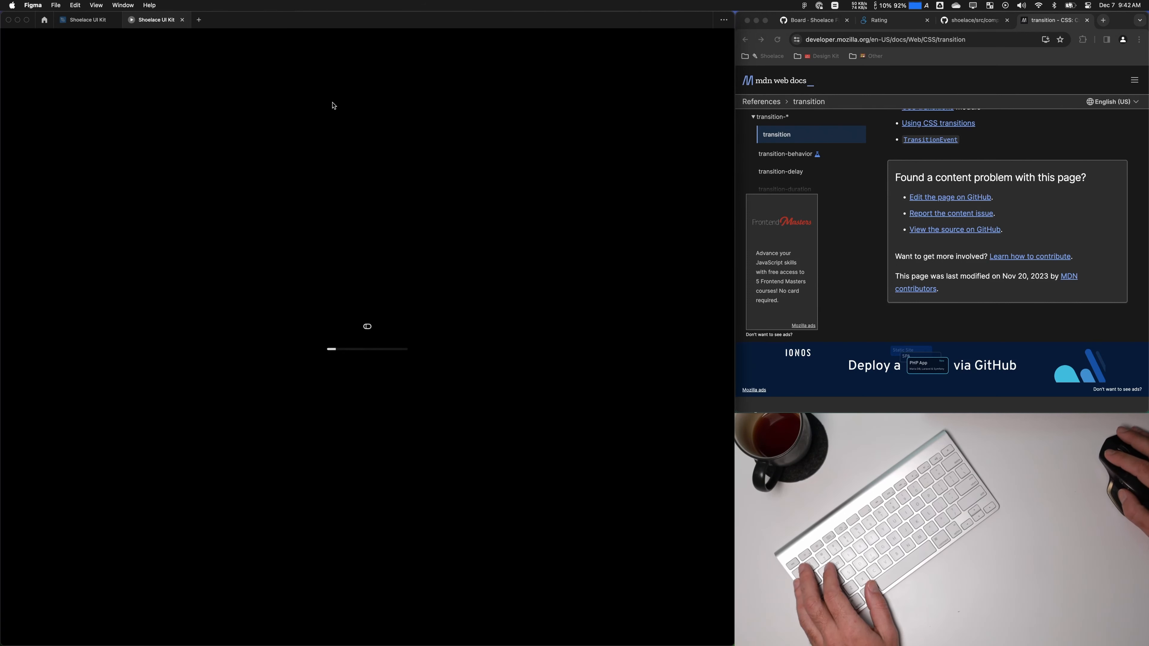
click(308, 346)
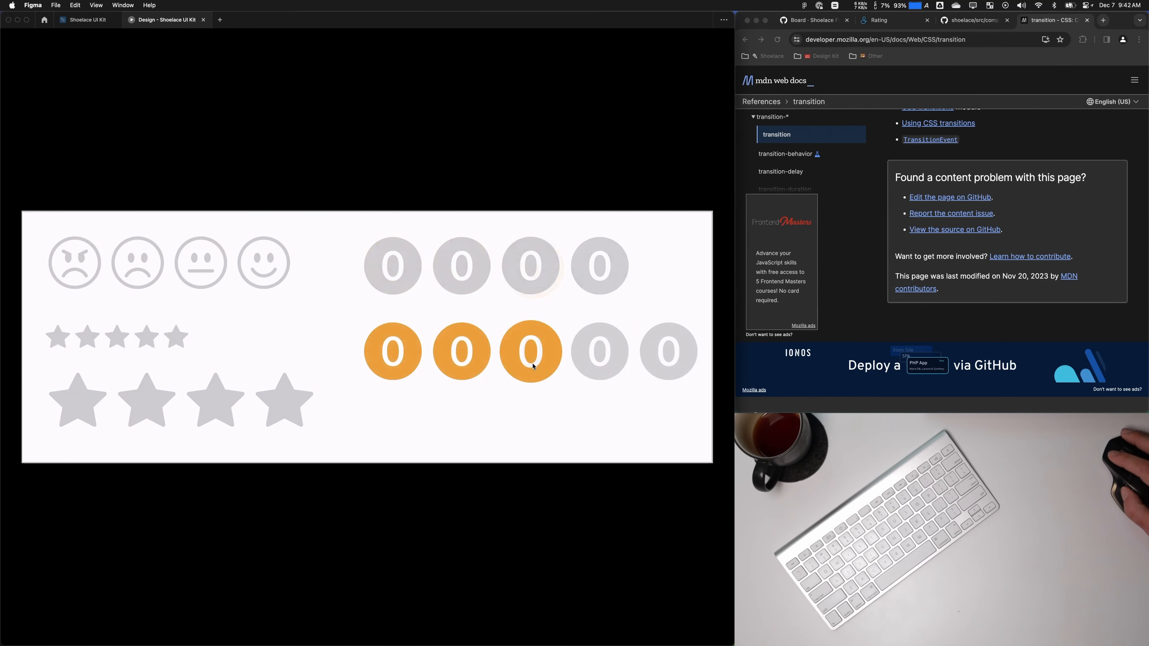
click(203, 20)
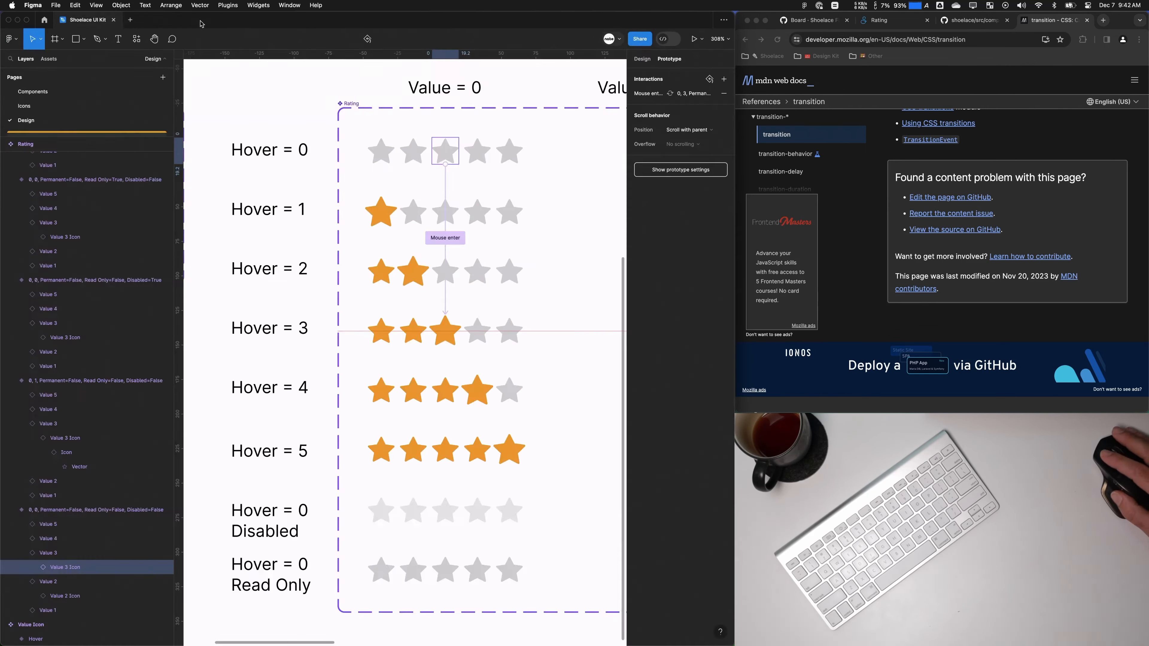